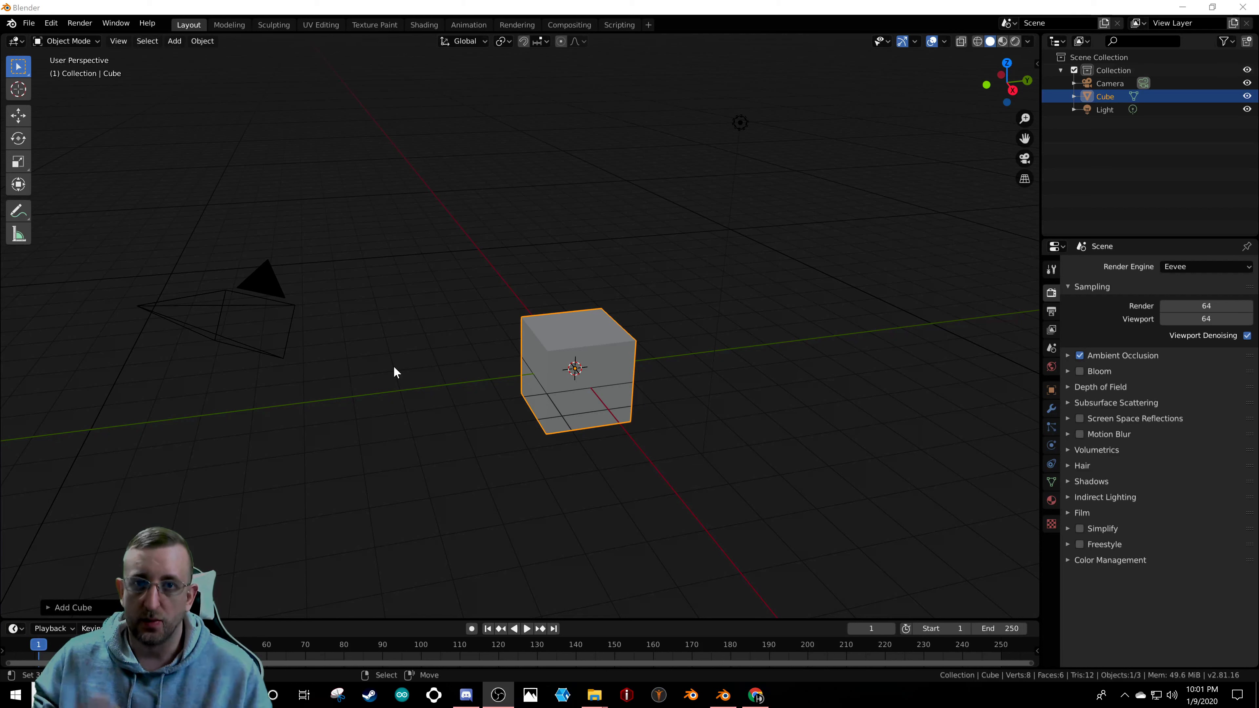
# - Delete the default cube so only the camera and light remain, then select the light
pyautogui.click(596, 378)
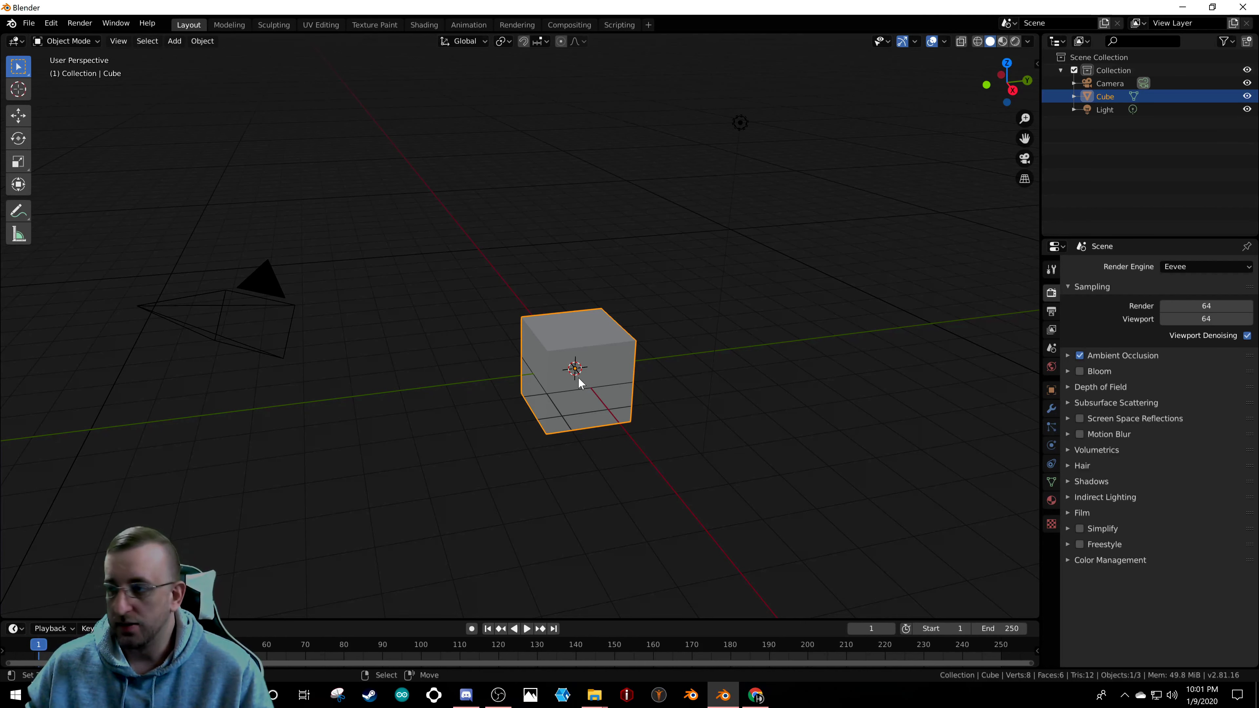
pyautogui.moveTo(504, 312); pyautogui.dragTo(563, 332, button='middle')
pyautogui.press('x')
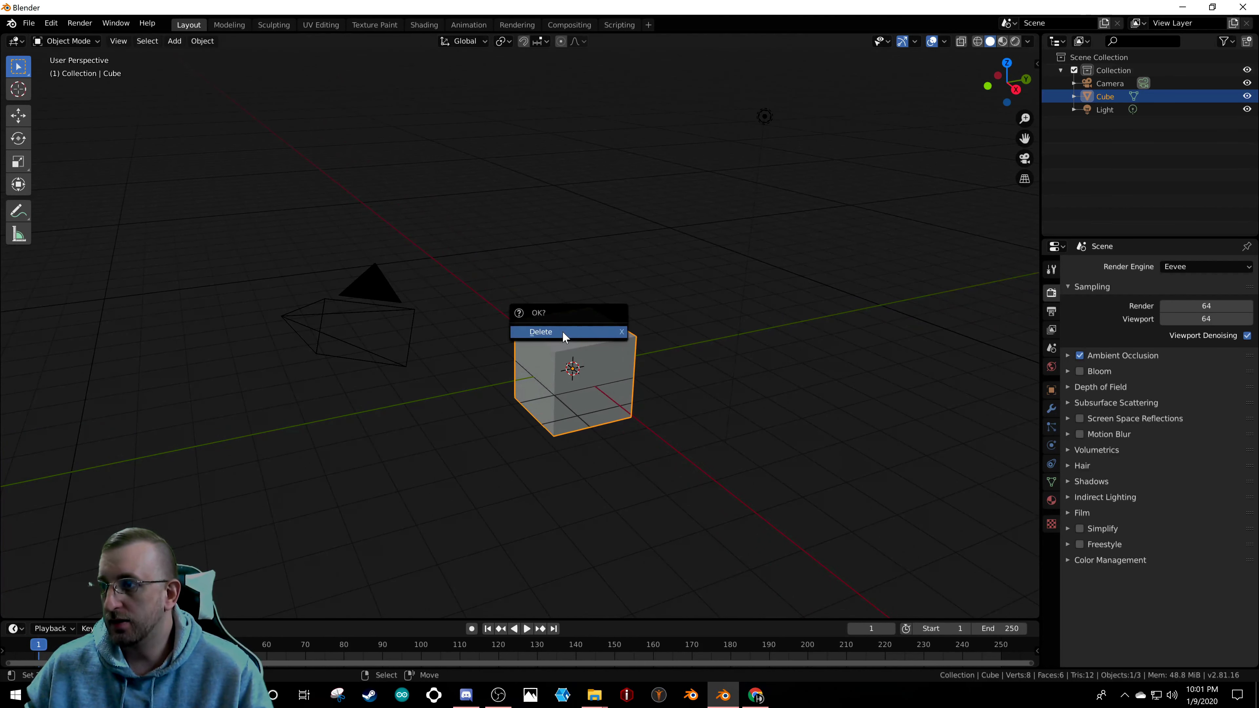
pyautogui.click(563, 331)
pyautogui.click(762, 118)
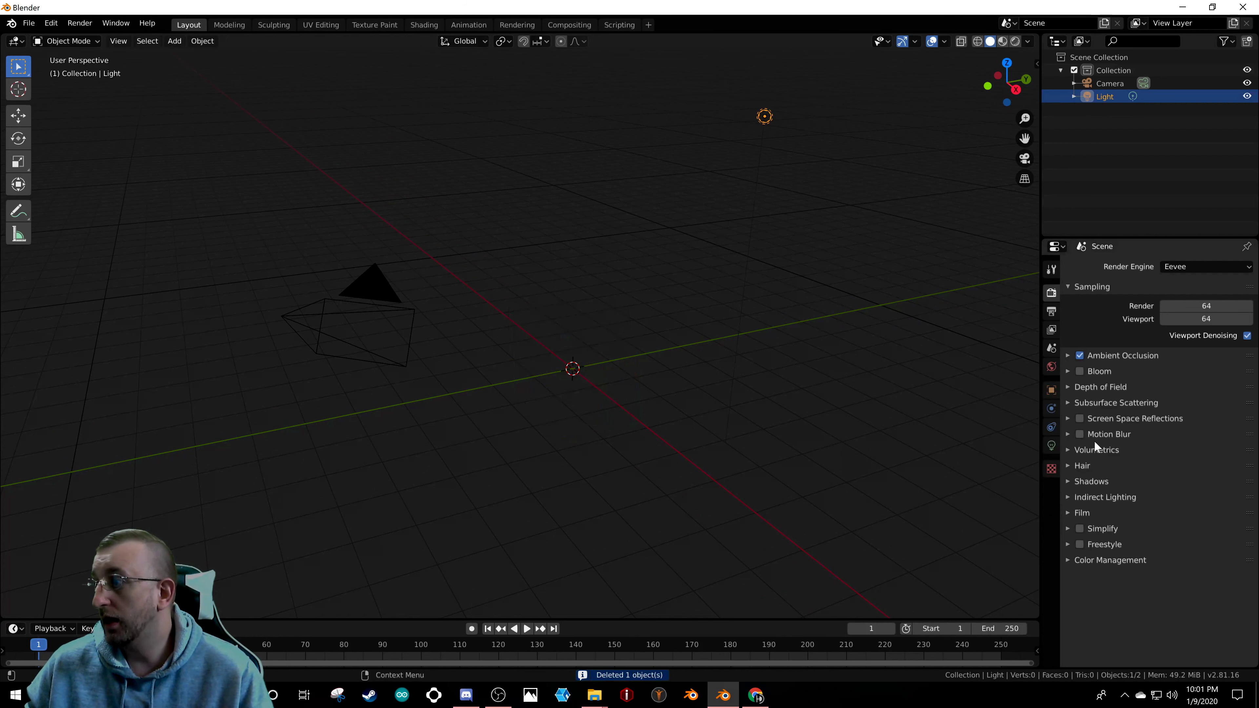
# - Make the light a Sun lamp with strength 5.000 and switch to top view
pyautogui.click(1051, 445)
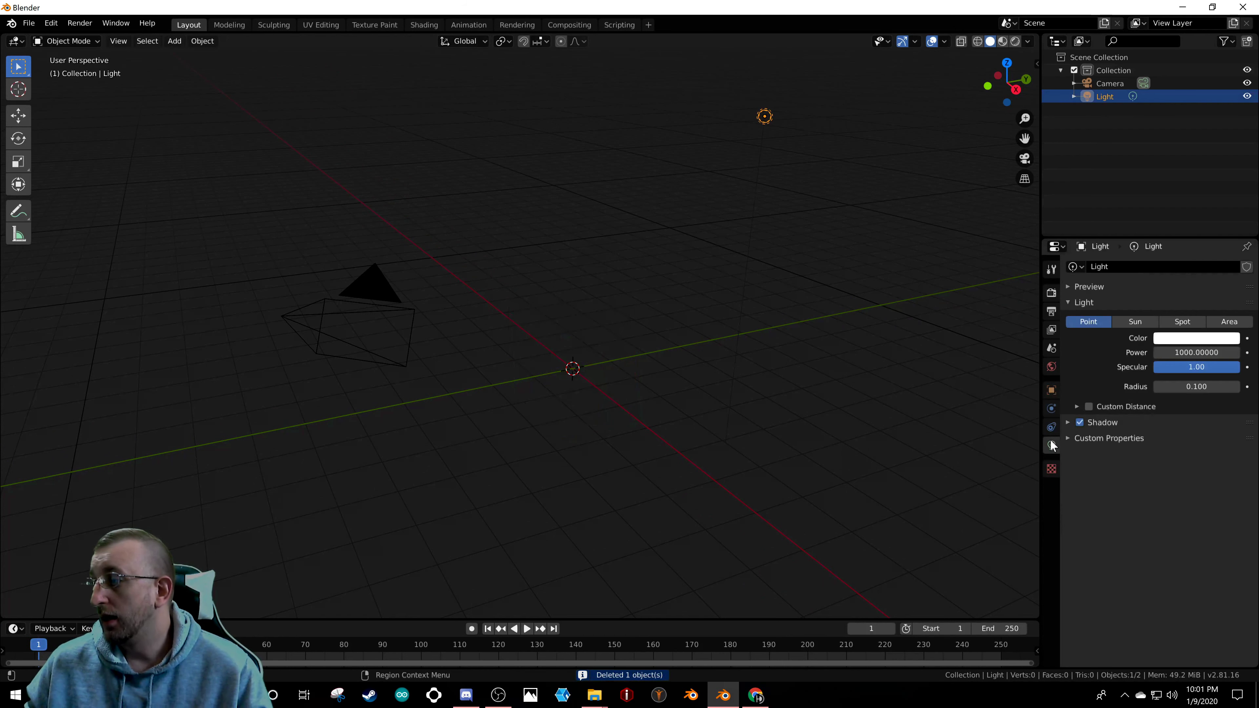
pyautogui.click(1135, 322)
pyautogui.click(1184, 352)
pyautogui.click(1184, 352)
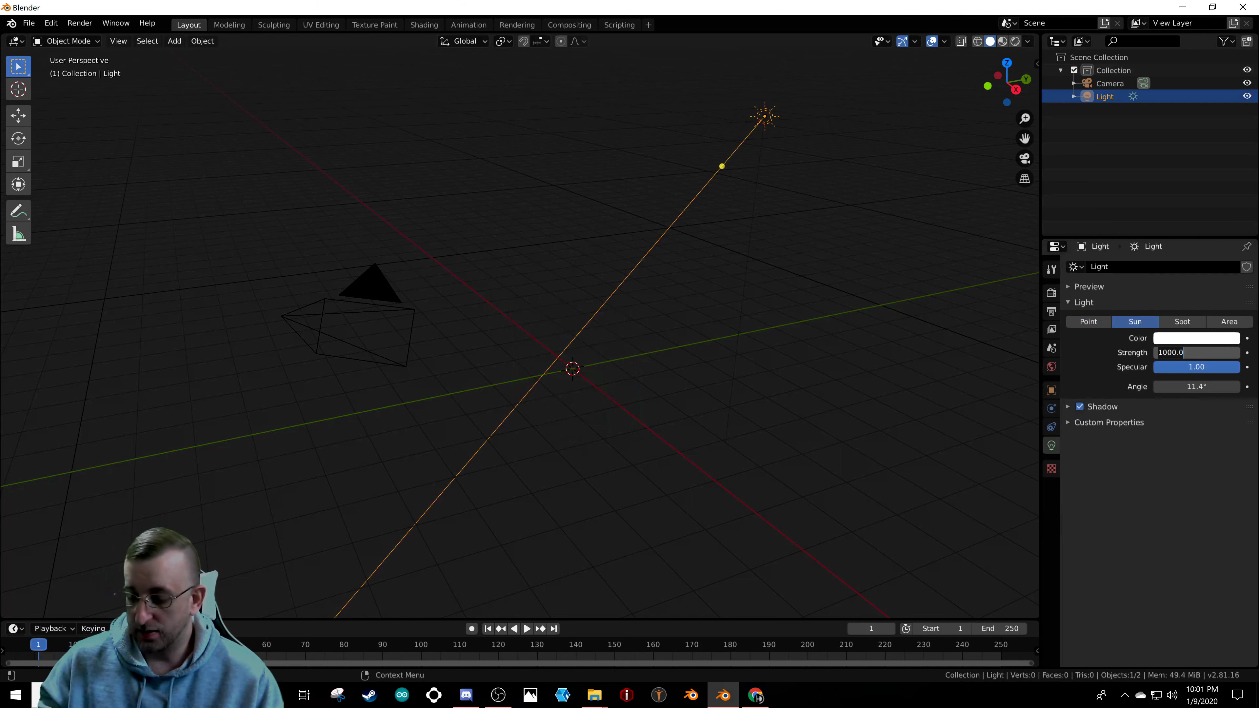
pyautogui.write('1')
pyautogui.press('Return')
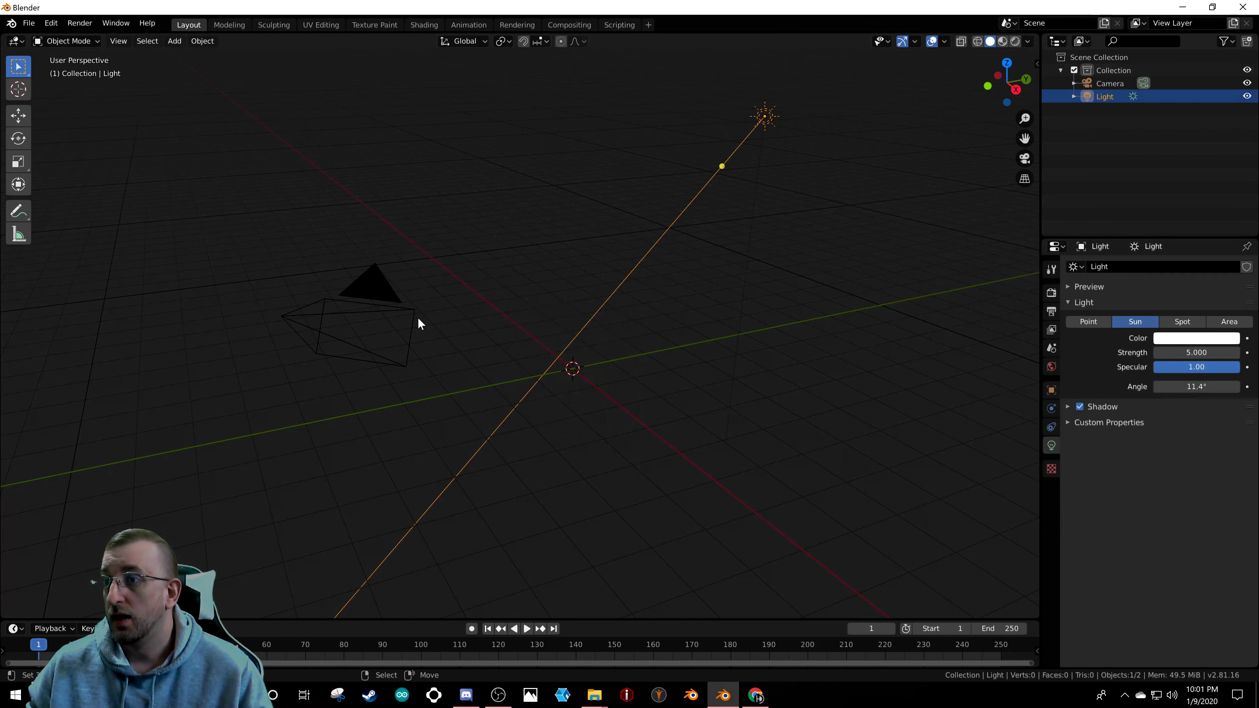
pyautogui.press('KP_7')
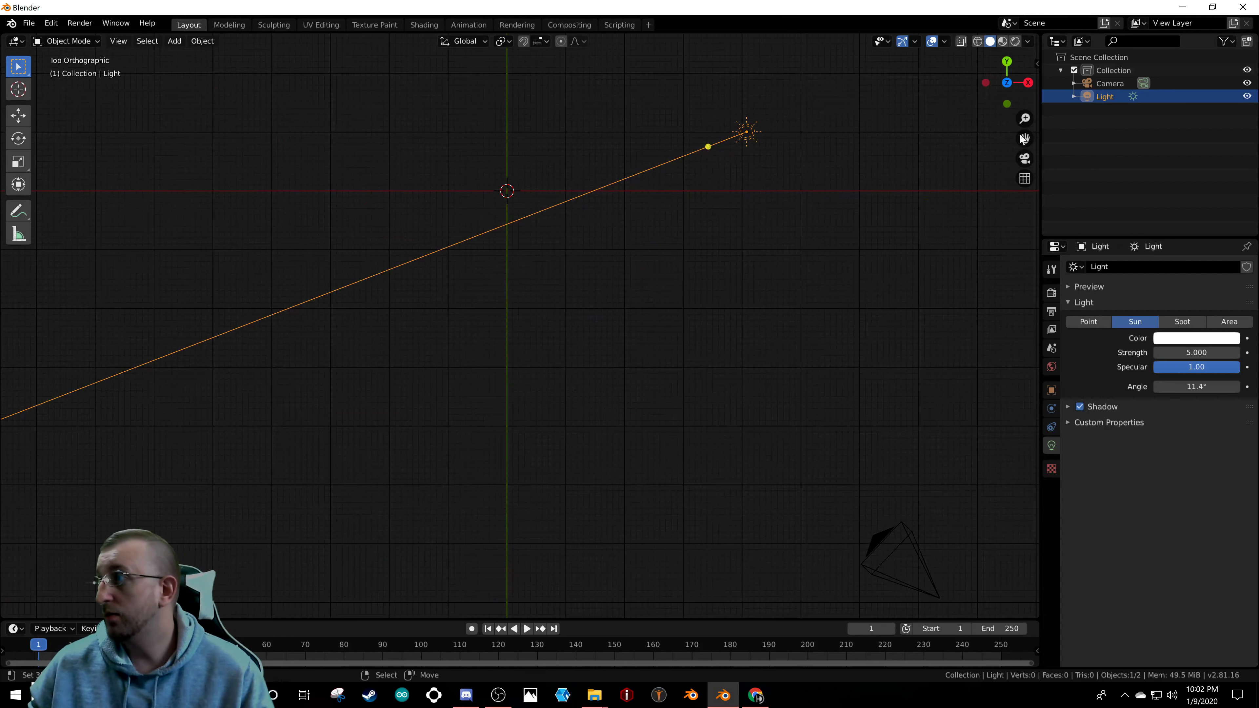
# - In the side panel's Screencast Keys tab, toggle key display off and on, then collapse its settings
pyautogui.press('n')
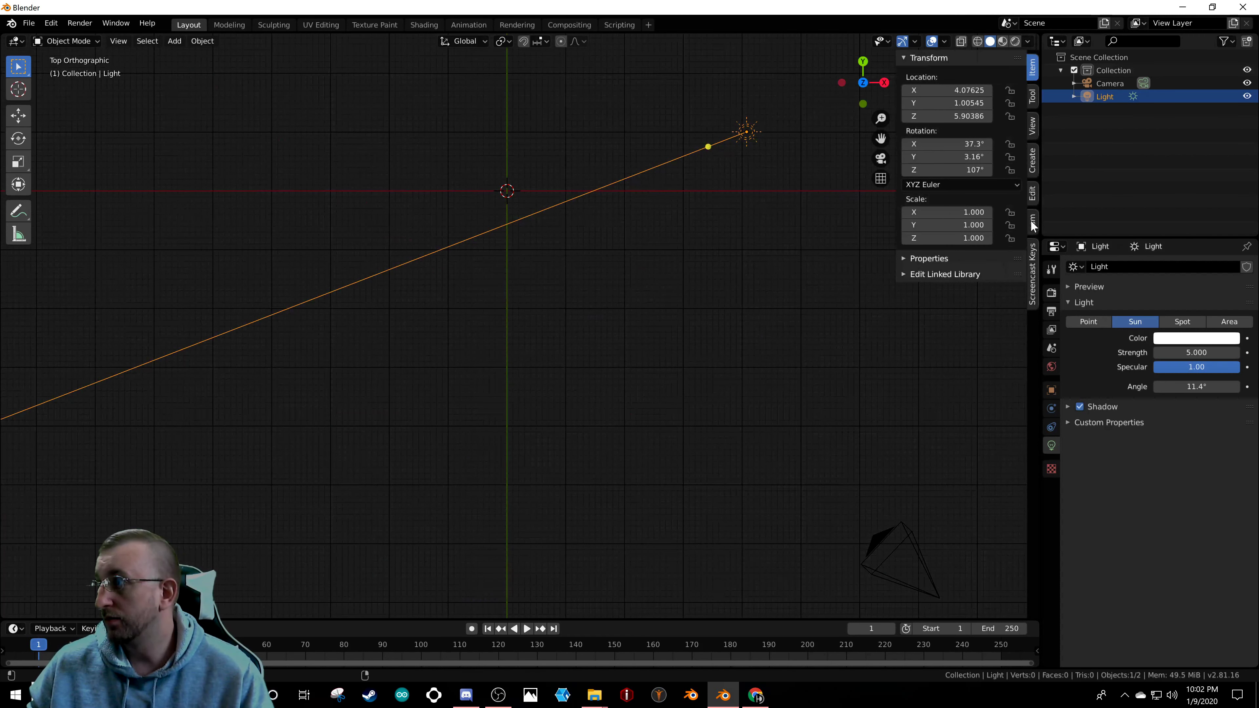
pyautogui.click(1033, 273)
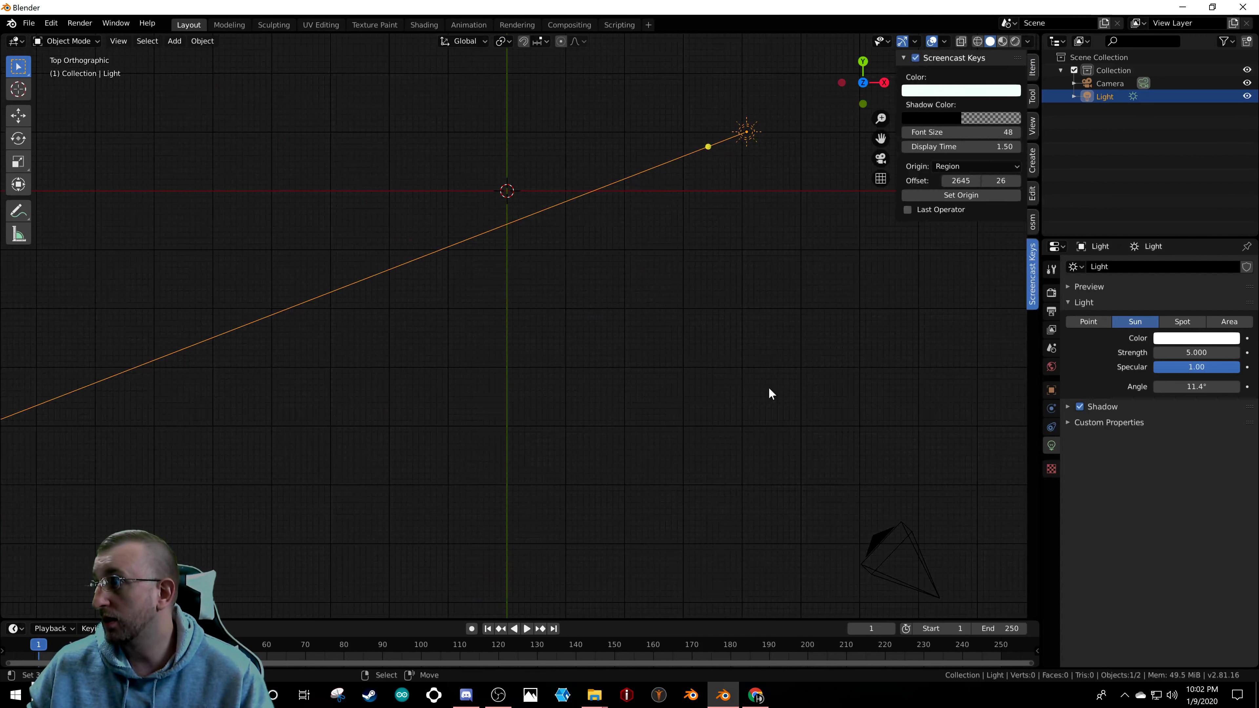
pyautogui.scroll(-3, 769, 387)
pyautogui.scroll(3, 778, 392)
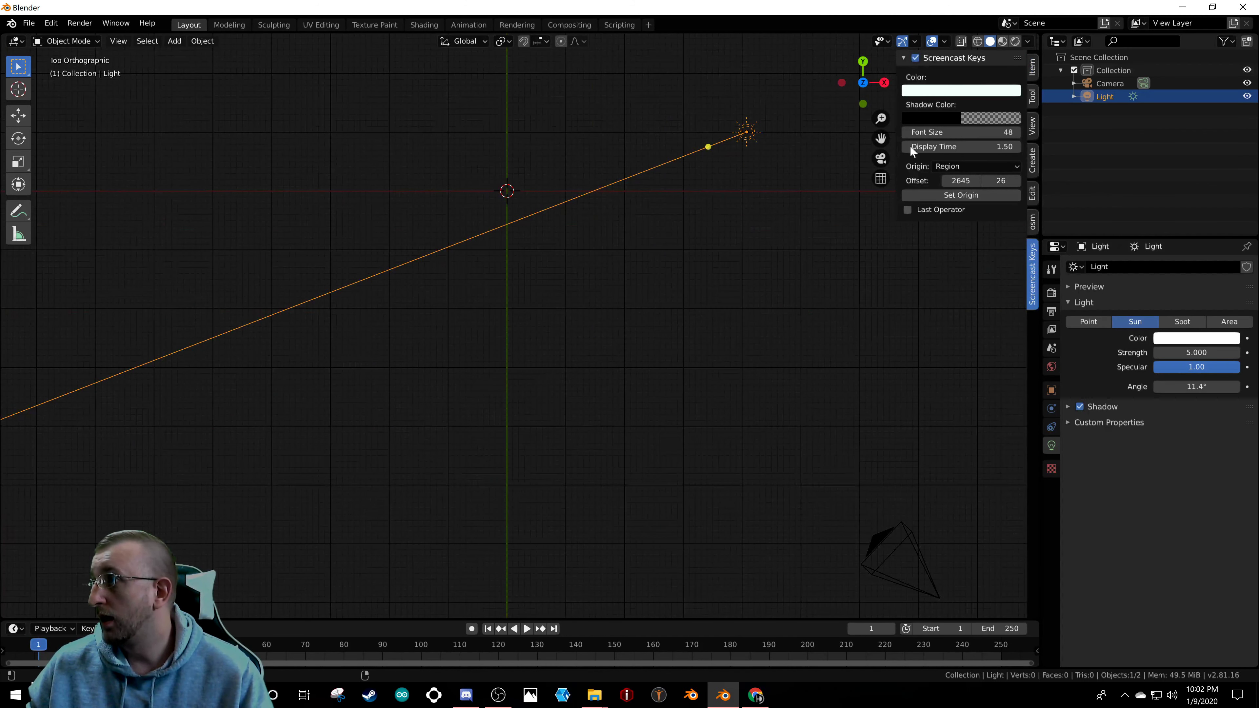
pyautogui.click(915, 57)
pyautogui.click(915, 57)
pyautogui.scroll(-4, 695, 294)
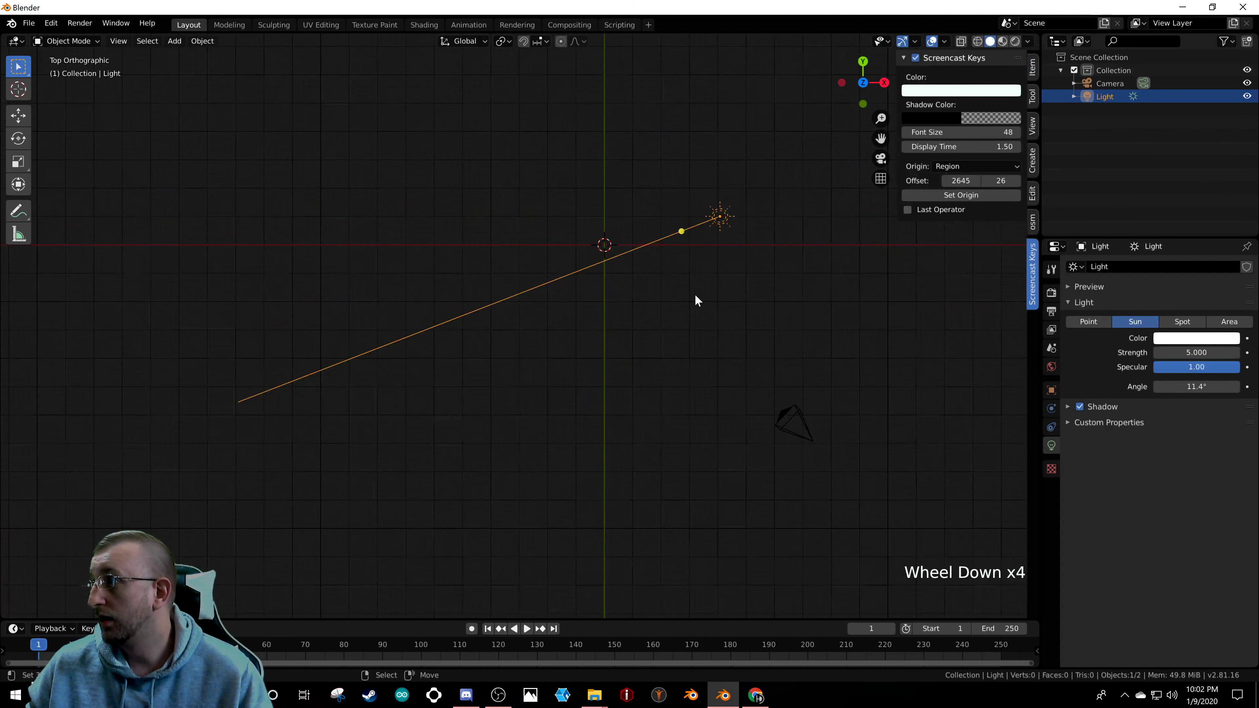
pyautogui.scroll(3, 695, 294)
pyautogui.click(903, 57)
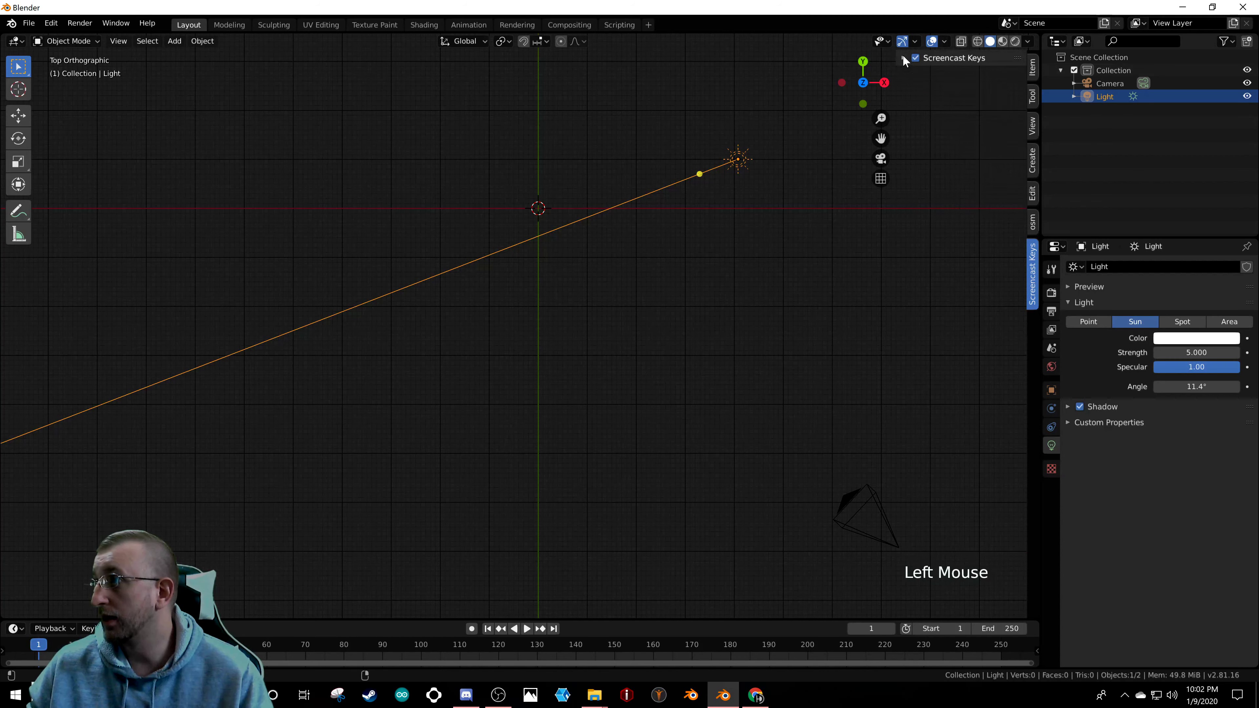
# - Pan and zoom the viewport, then return to the top-down view
pyautogui.keyDown('shift'); pyautogui.moveTo(441, 233); pyautogui.dragTo(533, 328, button='middle'); pyautogui.keyUp('shift')
pyautogui.scroll(-7, 545, 324)
pyautogui.scroll(4, 544, 324)
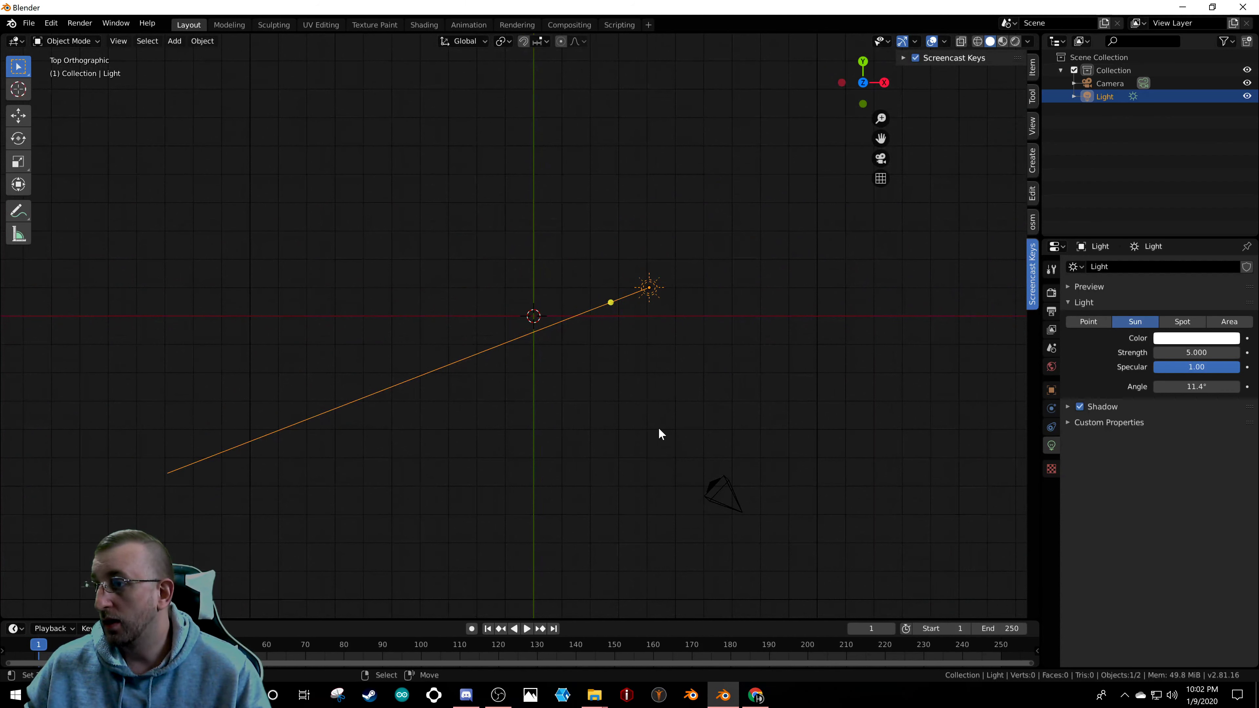
pyautogui.scroll(3, 535, 315)
pyautogui.press('KP_7')
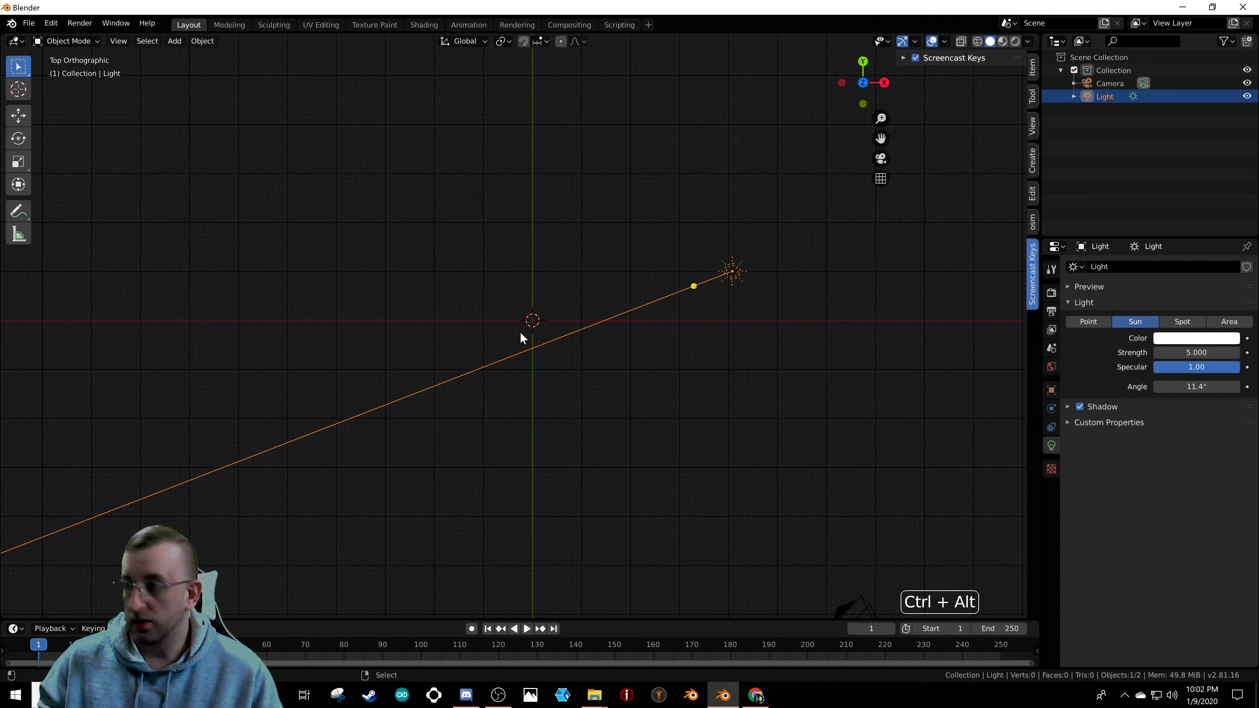
# - Align the camera to the current top view and select it
pyautogui.press('ctrl+alt+KP_0')
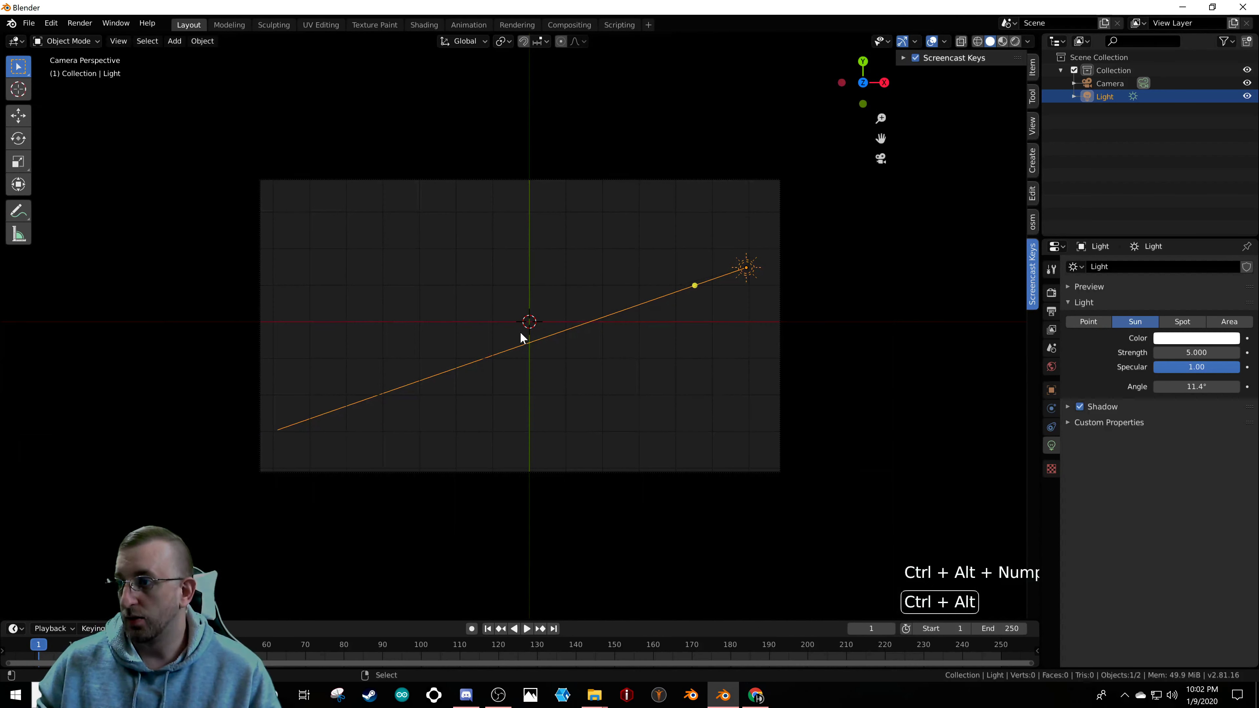
pyautogui.rightClick(688, 180)
pyautogui.scroll(3, 526, 317)
pyautogui.scroll(1, 524, 326)
pyautogui.scroll(-5, 525, 326)
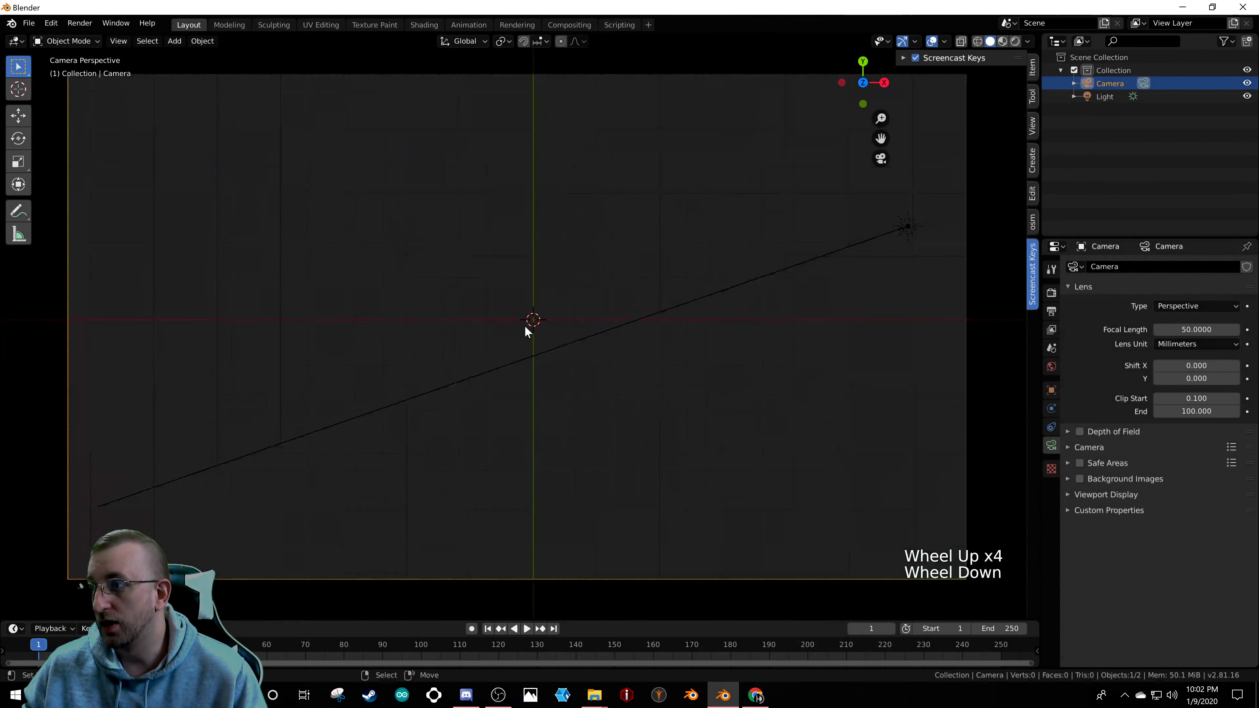
pyautogui.scroll(1, 526, 328)
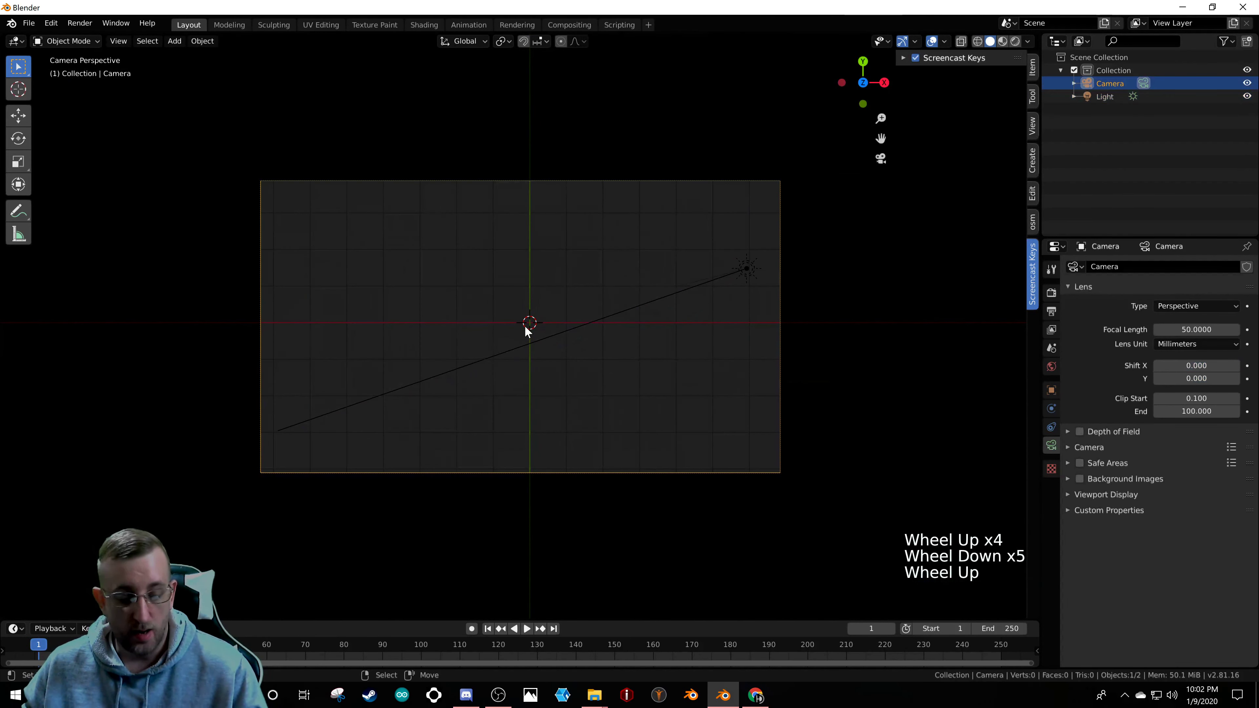
# - Add a plane and scale it up about 5.436 to fill the camera frame as a backdrop
pyautogui.hotkey('shift', 'a')
pyautogui.moveTo(527, 329)
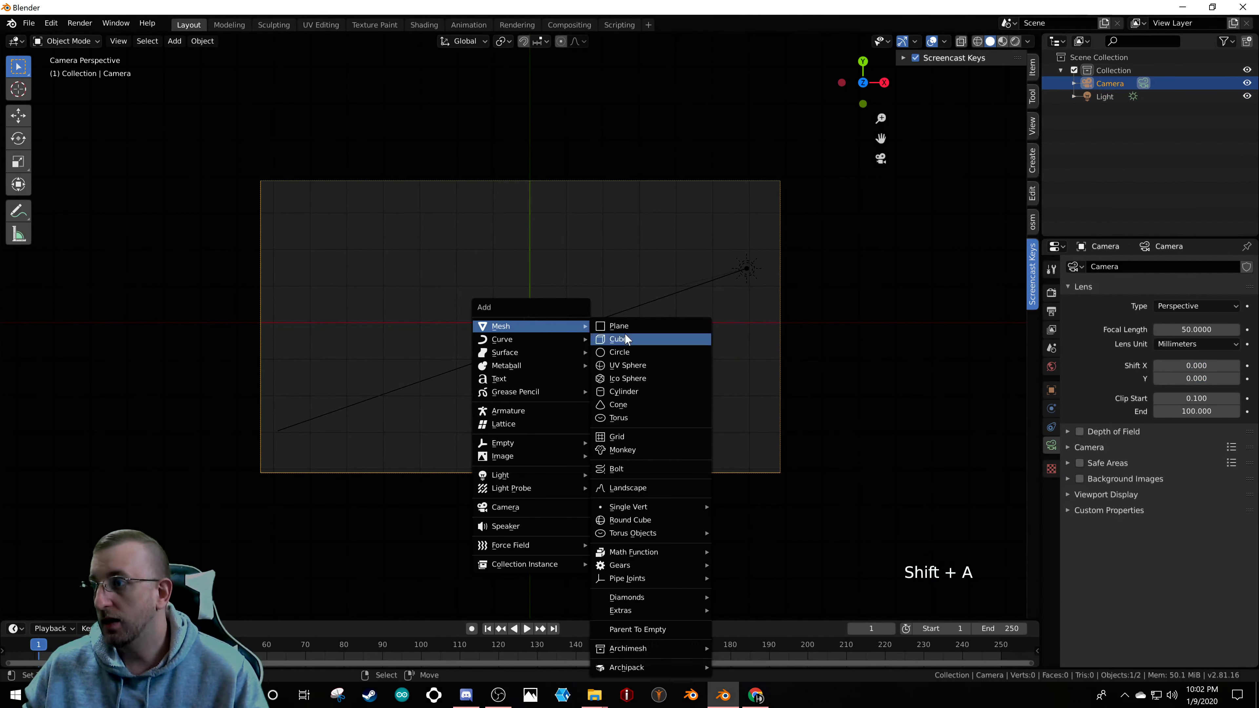
pyautogui.click(613, 328)
pyautogui.press('s')
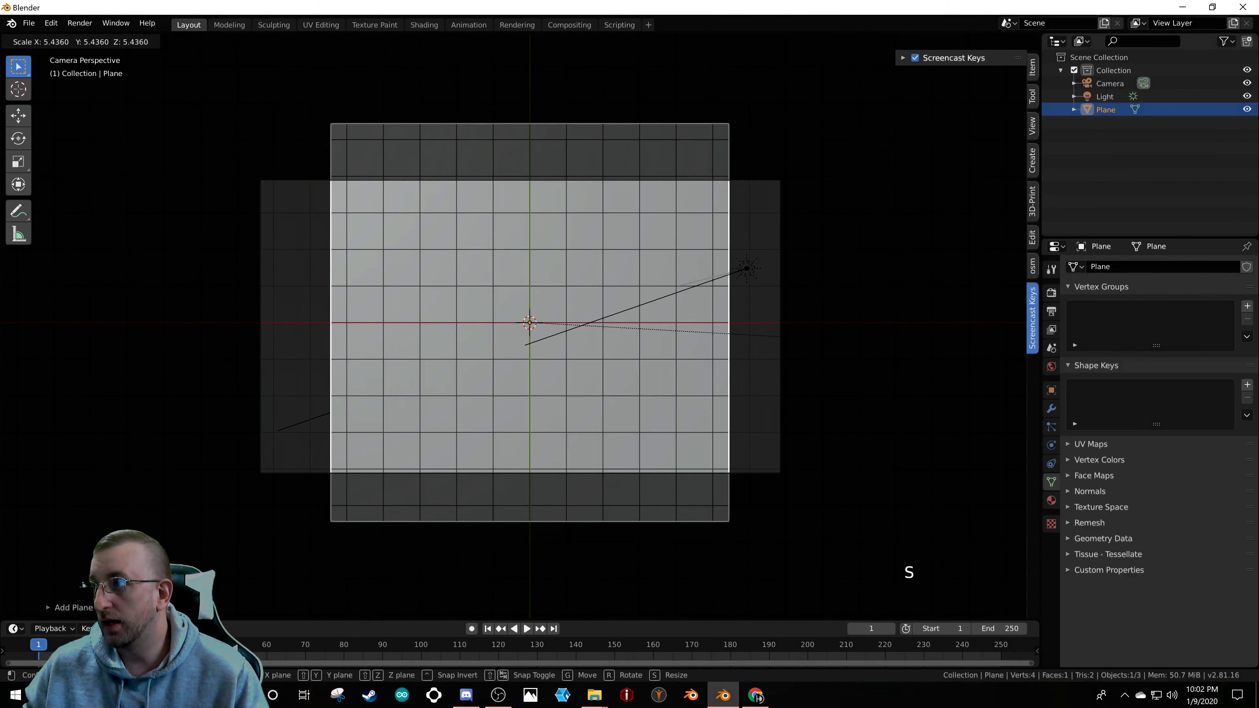
pyautogui.click(947, 345)
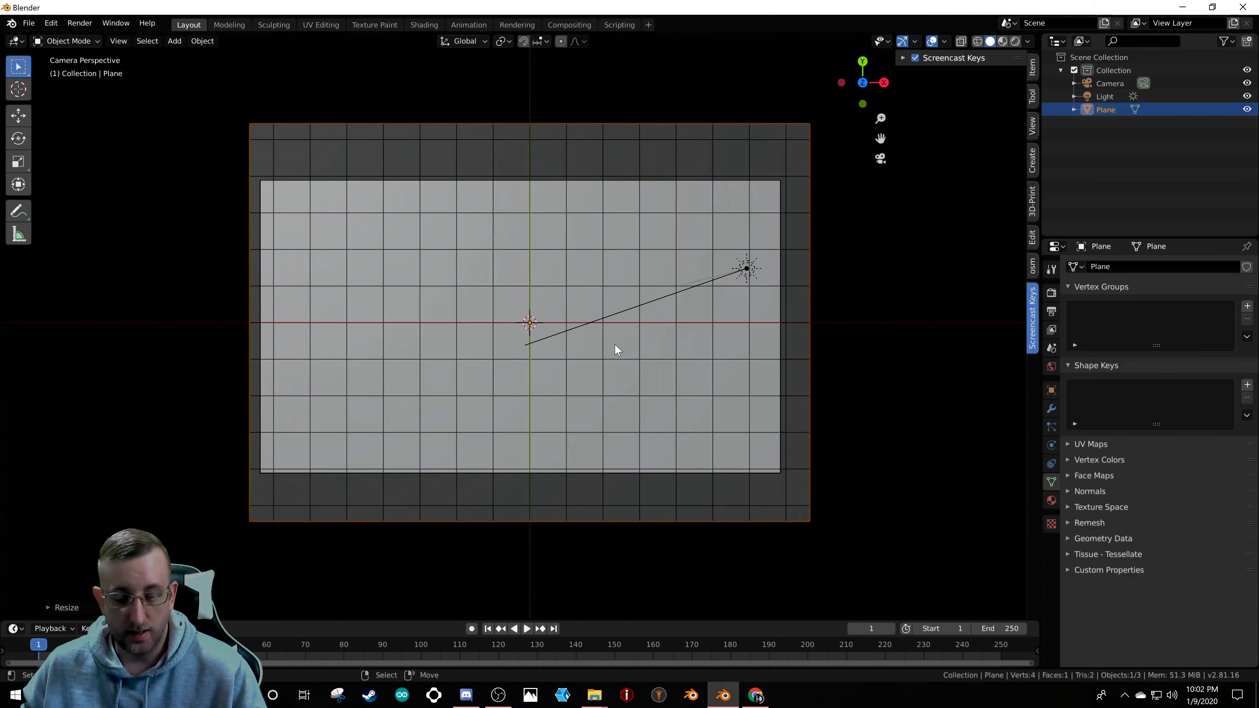
pyautogui.press('shift')
# - Duplicate the plane and squash the copy along X into a thin vertical strip
pyautogui.hotkey('shift', 'd')
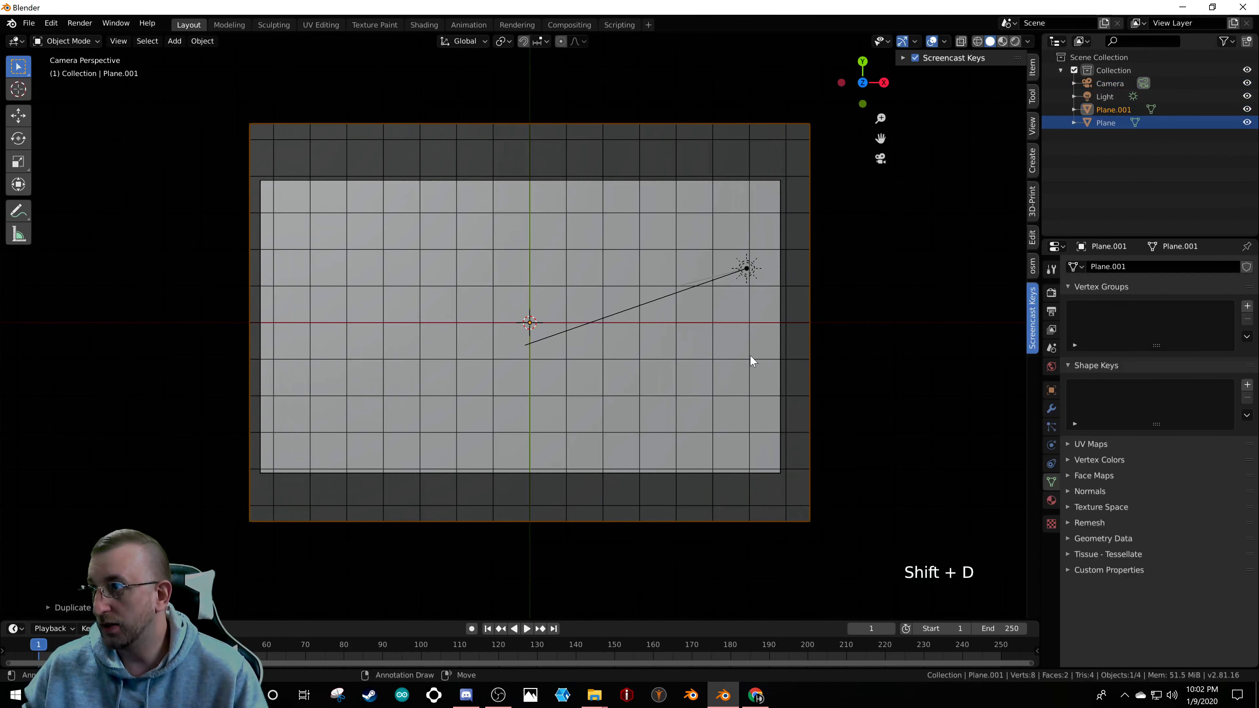
pyautogui.press('s')
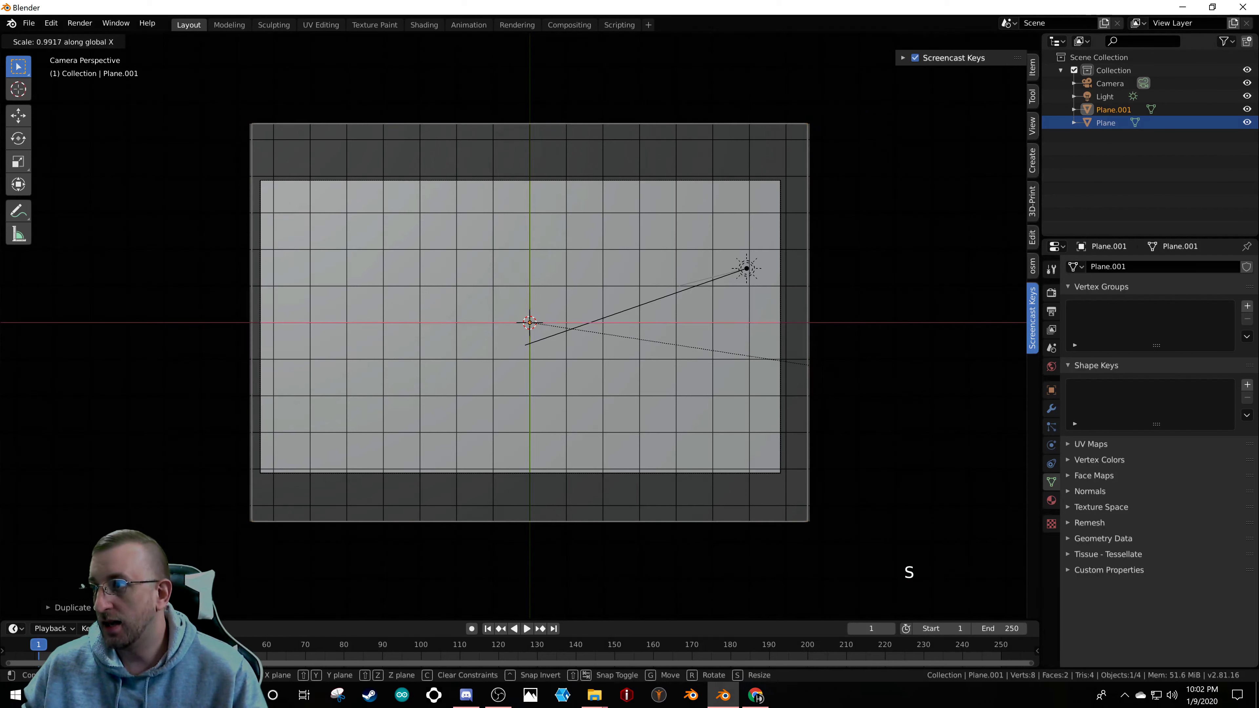
pyautogui.press('x')
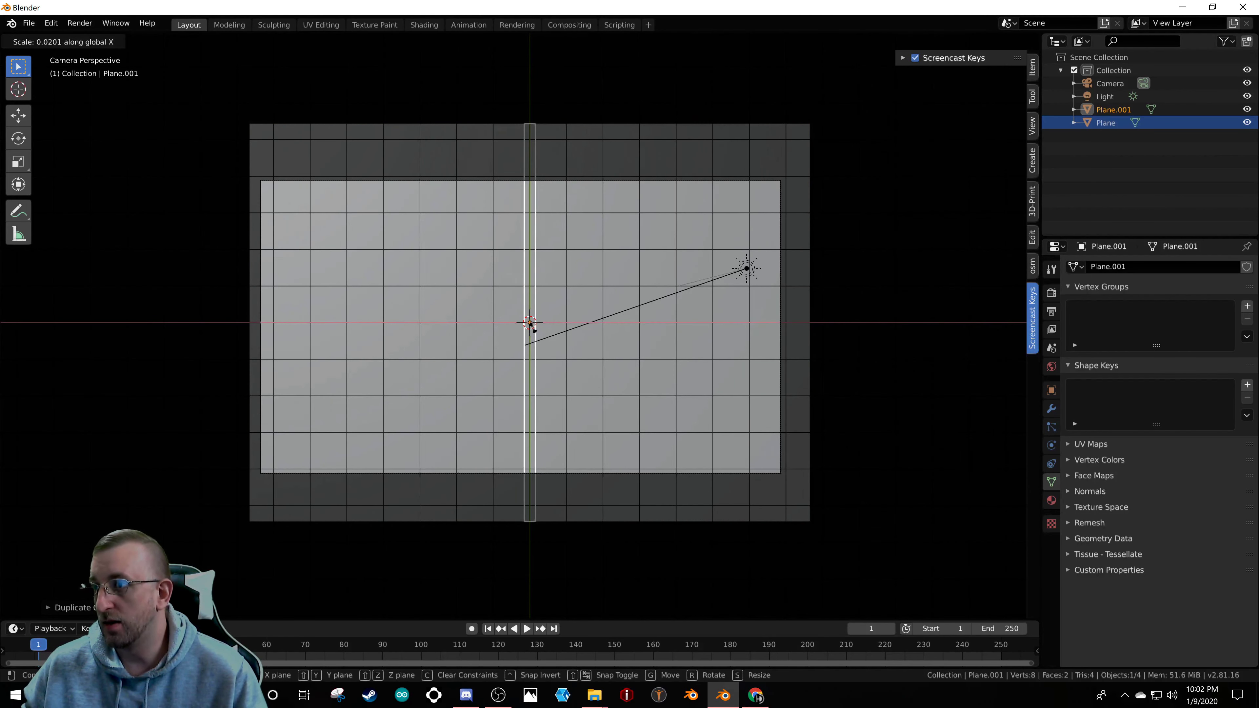
pyautogui.click(531, 330)
pyautogui.press('s')
pyautogui.press('x')
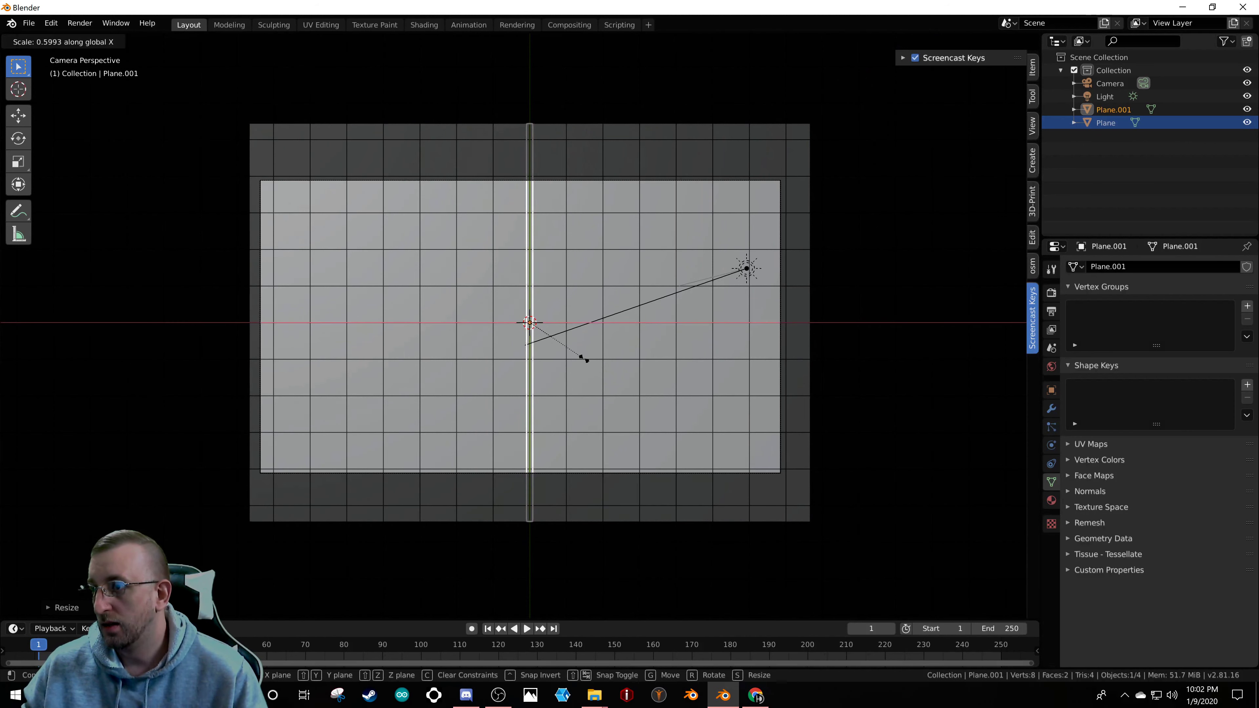
pyautogui.click(565, 348)
pyautogui.press('s')
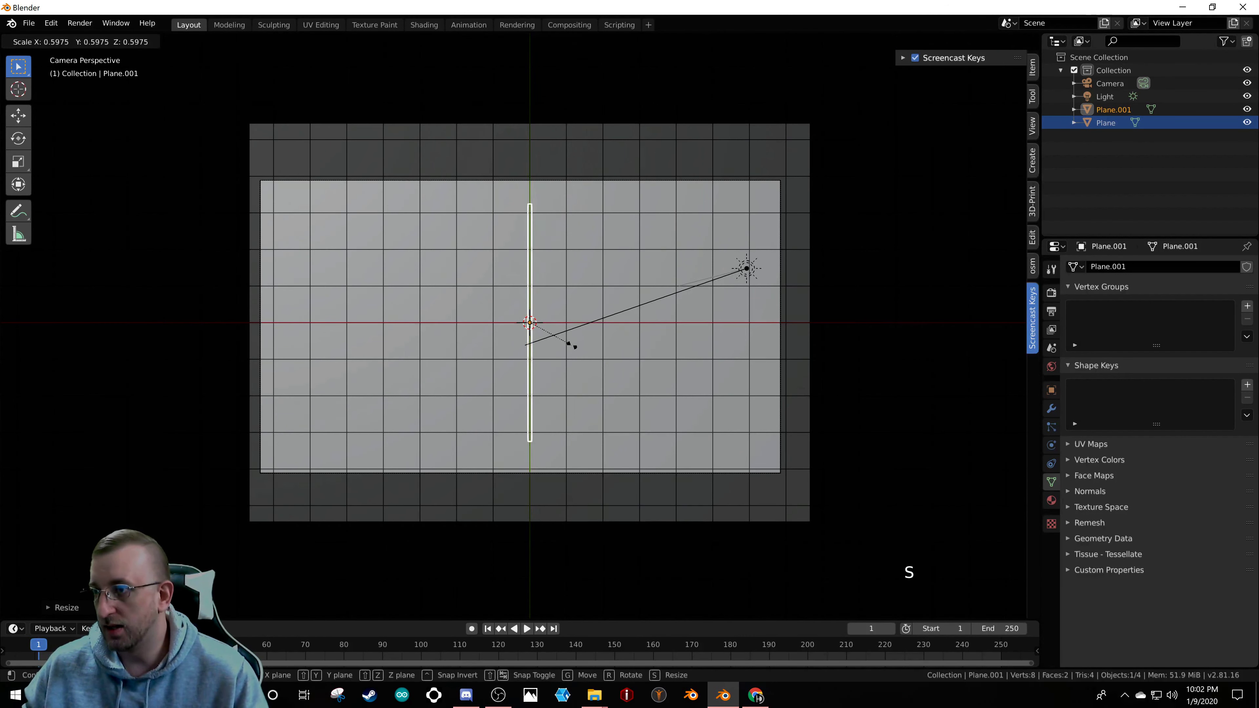
pyautogui.press('x')
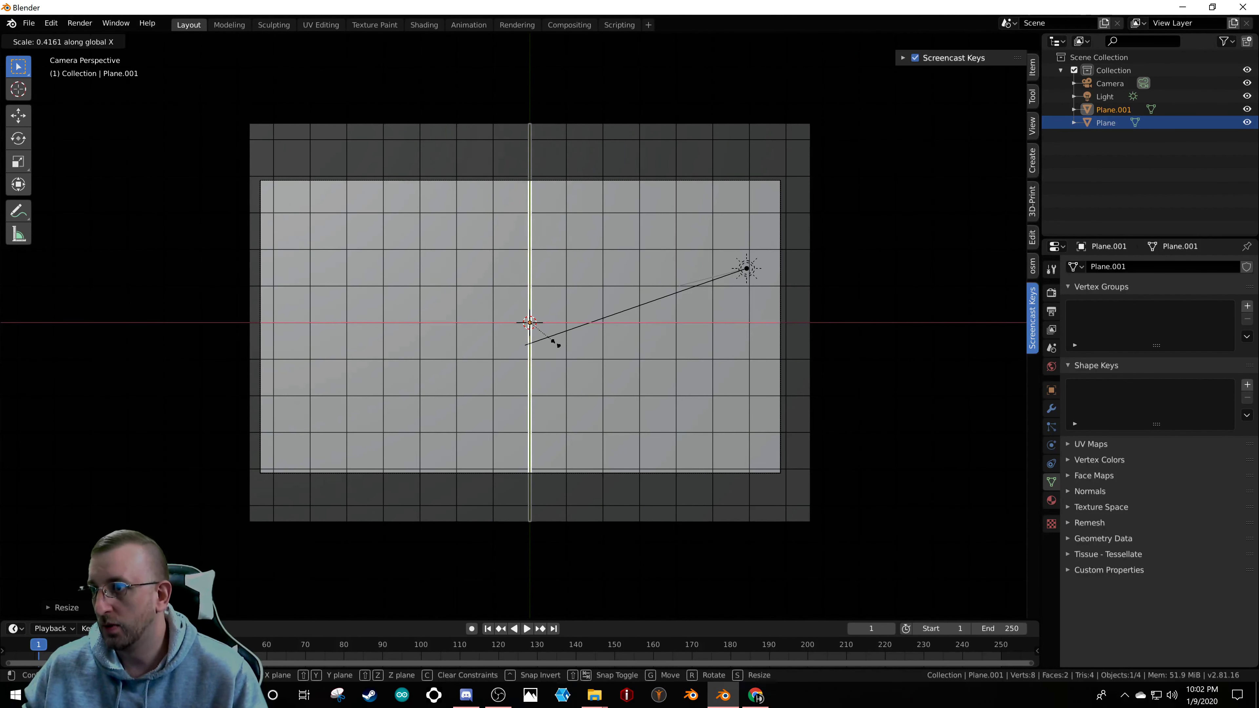
pyautogui.click(554, 344)
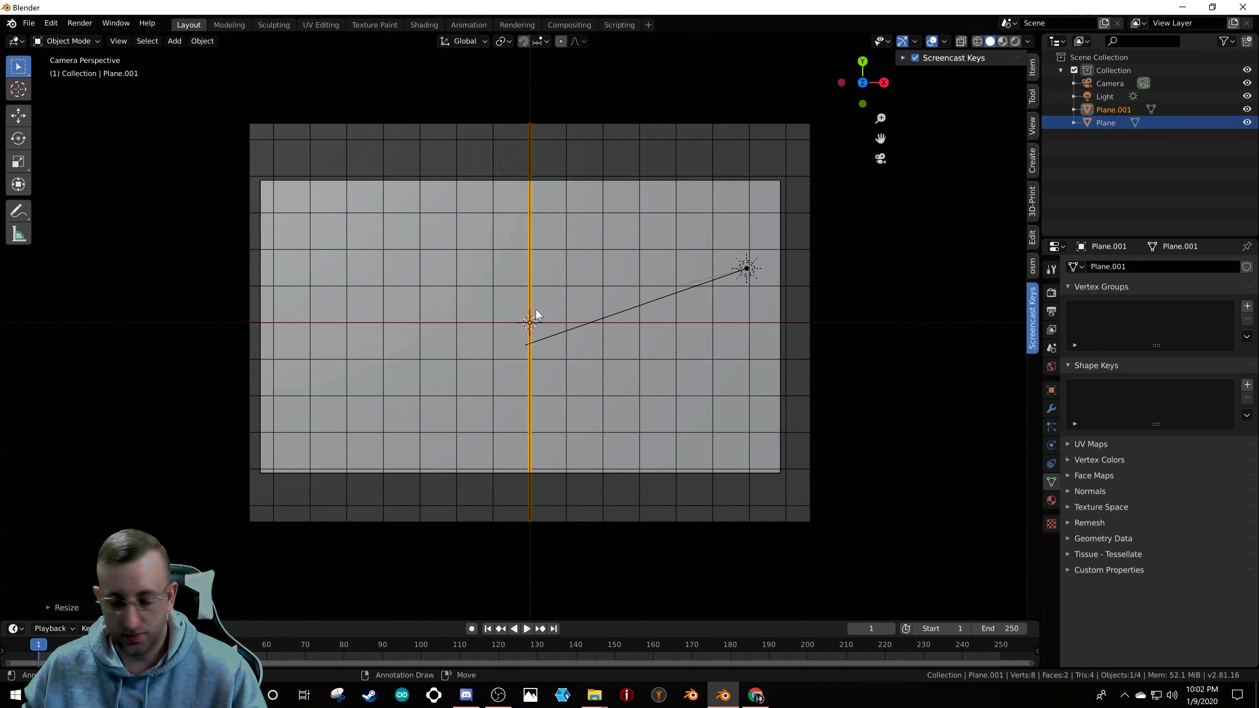
pyautogui.press('g')
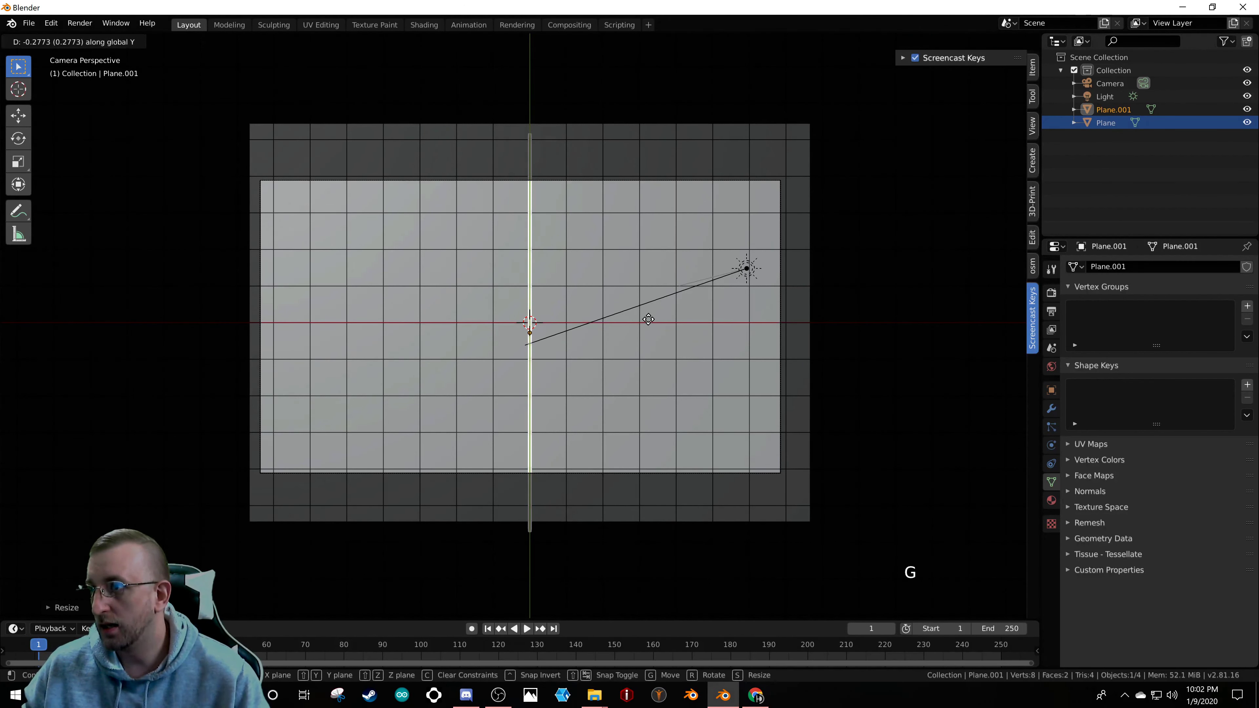
# - Place the Plane.001 strip at the frame's right edge, then shift it along Y
pyautogui.click(786, 323)
pyautogui.scroll(6, 786, 324)
pyautogui.scroll(13, 786, 326)
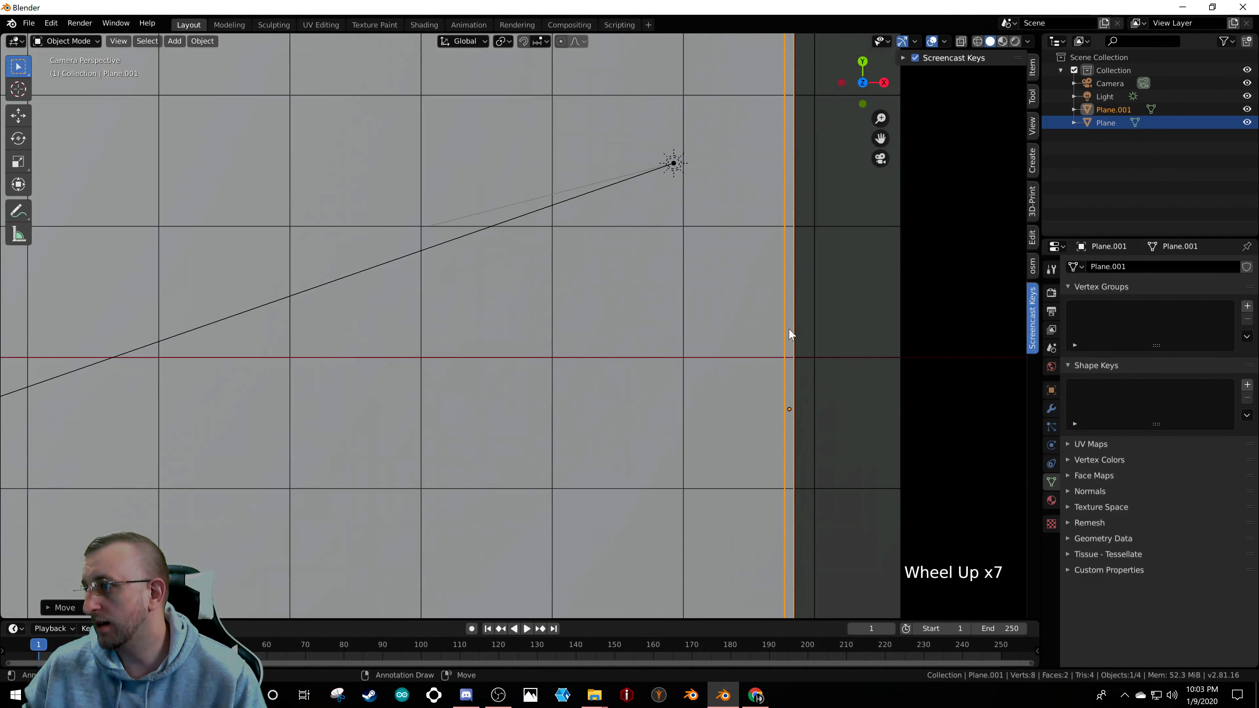
pyautogui.press('g')
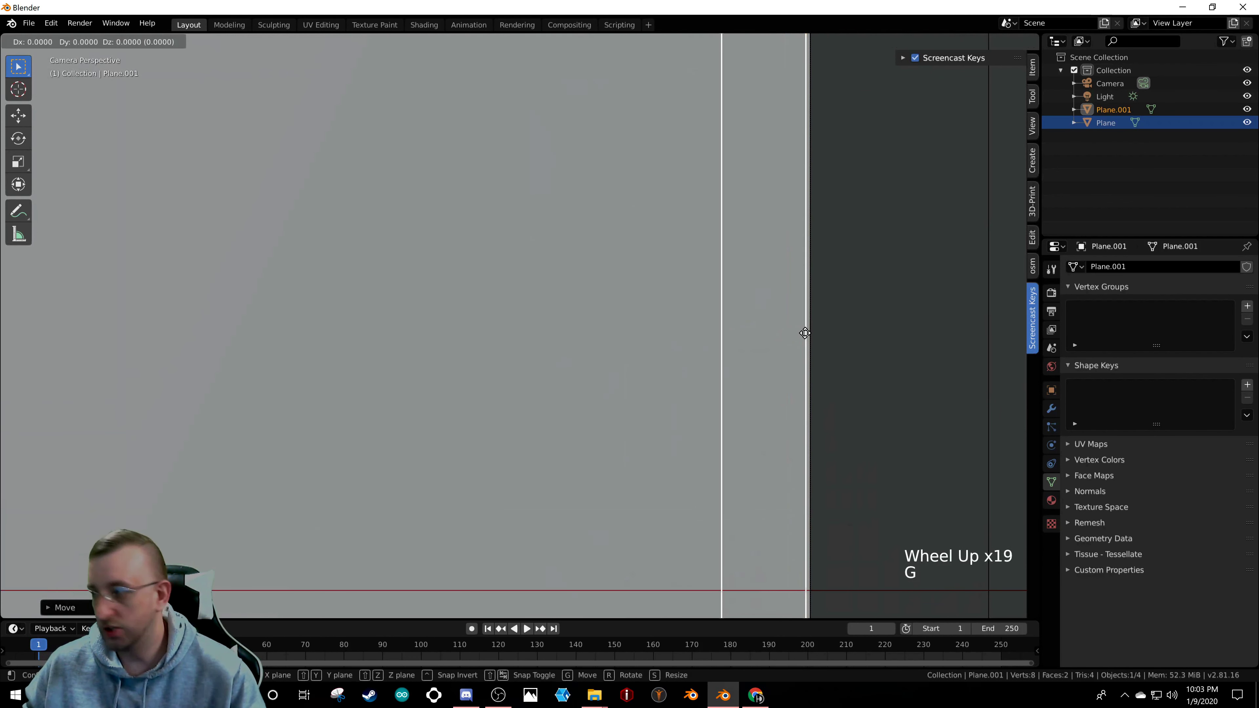
pyautogui.press('y')
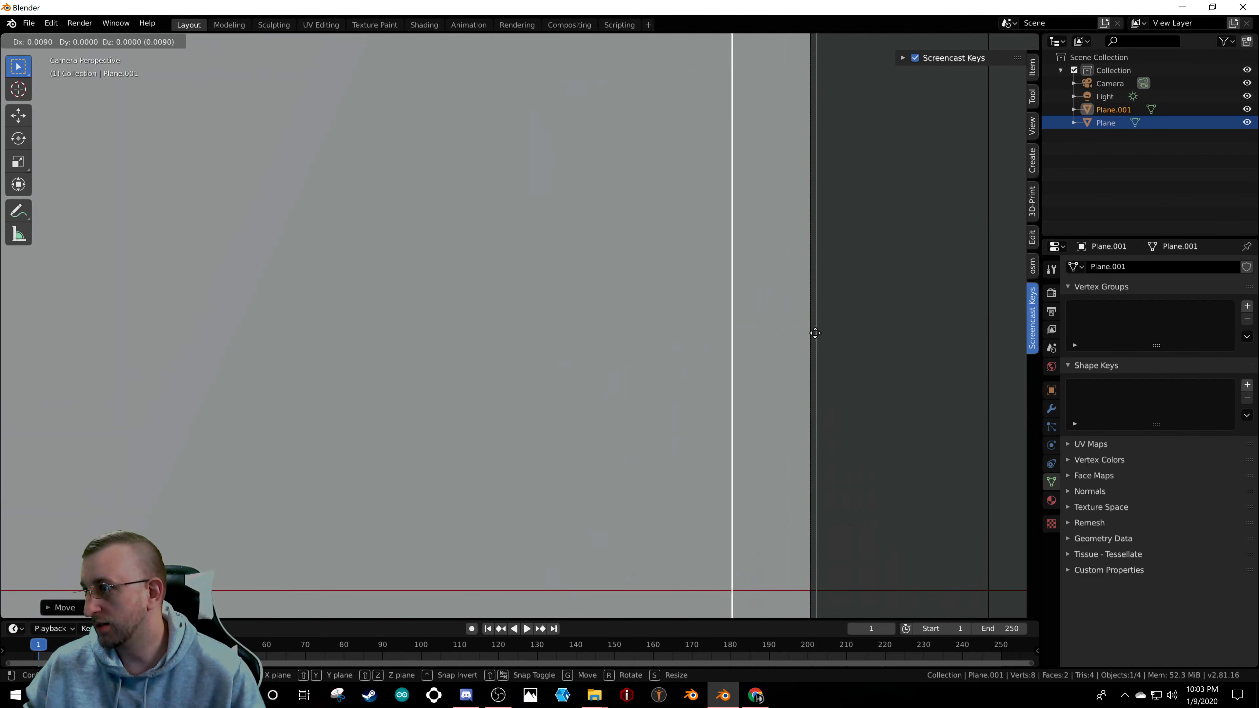
pyautogui.click(811, 332)
pyautogui.scroll(-12, 805, 335)
pyautogui.scroll(-4, 793, 344)
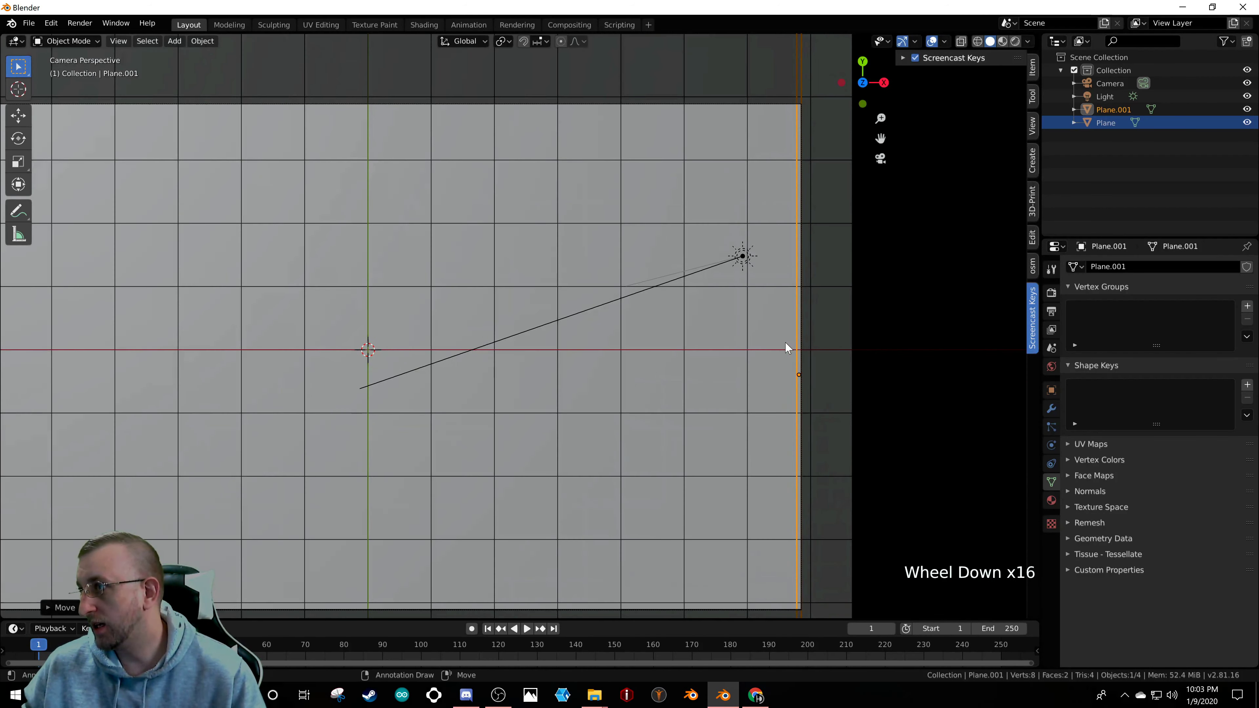
# - Duplicate the strip into Plane.002, slide it along X near the right edge, and deselect all
pyautogui.hotkey('shift', 'd')
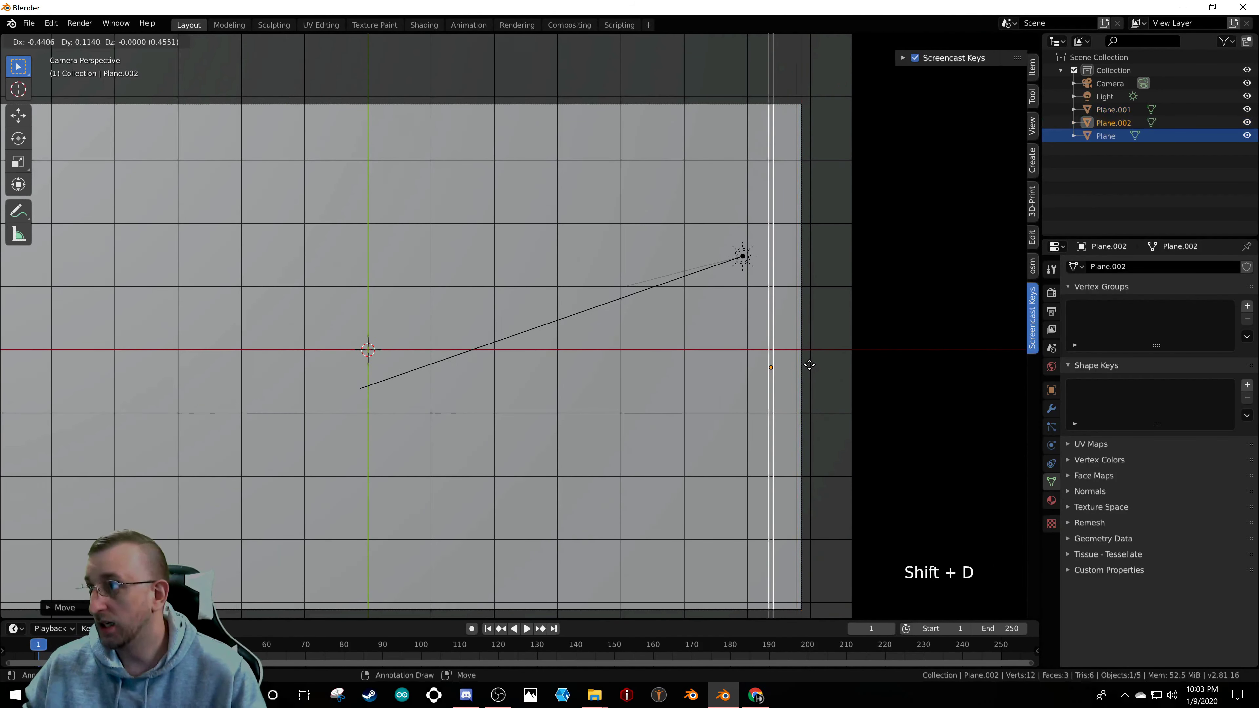
pyautogui.press('x')
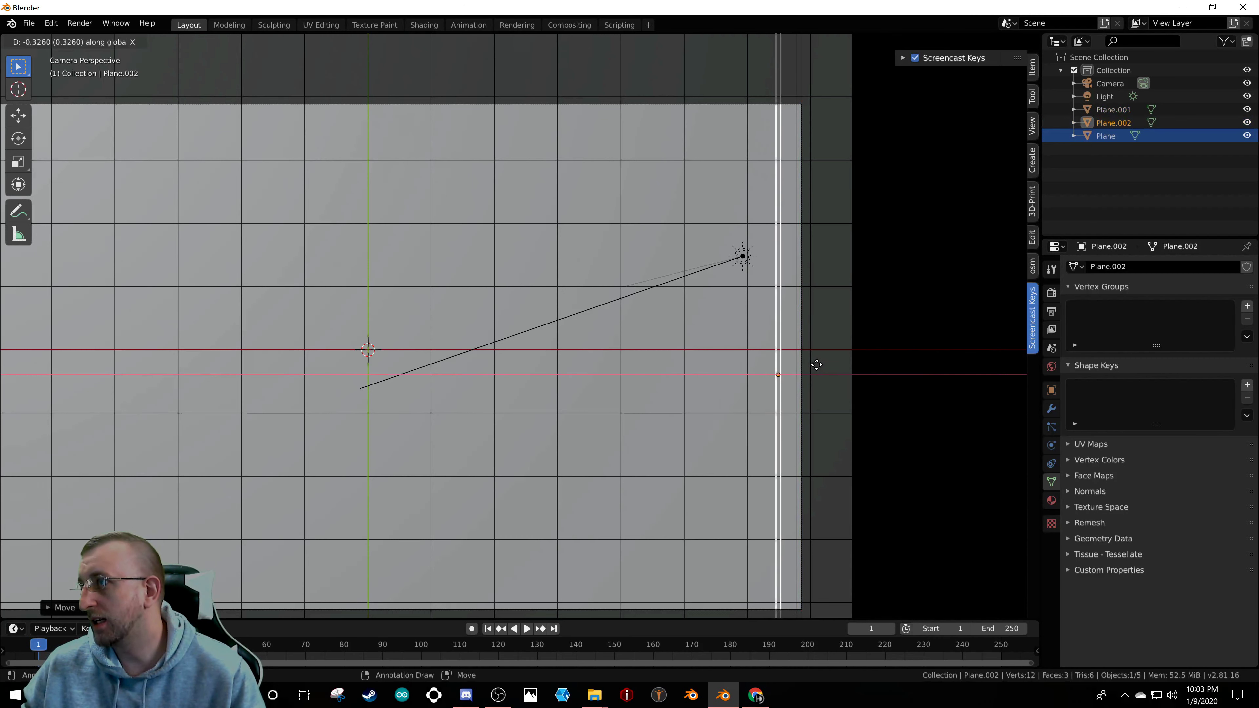
pyautogui.click(817, 366)
pyautogui.scroll(-3, 778, 371)
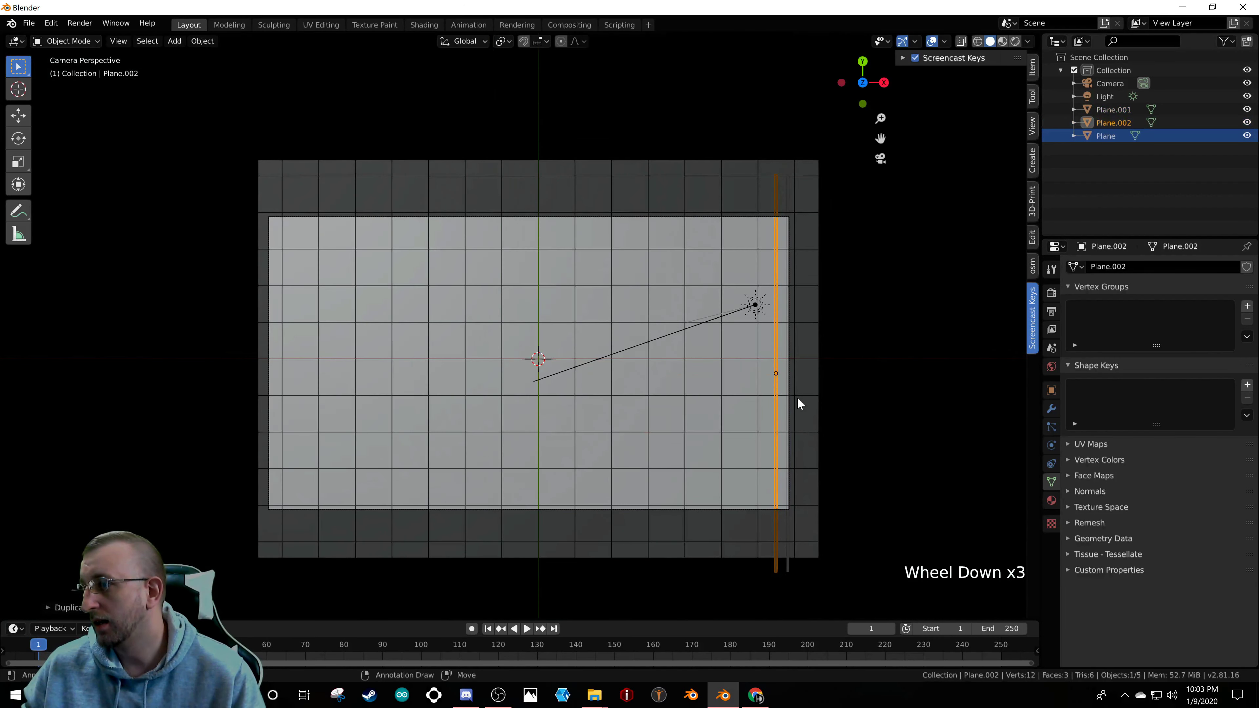
pyautogui.scroll(5, 796, 401)
pyautogui.press('a')
pyautogui.press('a')
pyautogui.press('a')
pyautogui.scroll(-7, 726, 378)
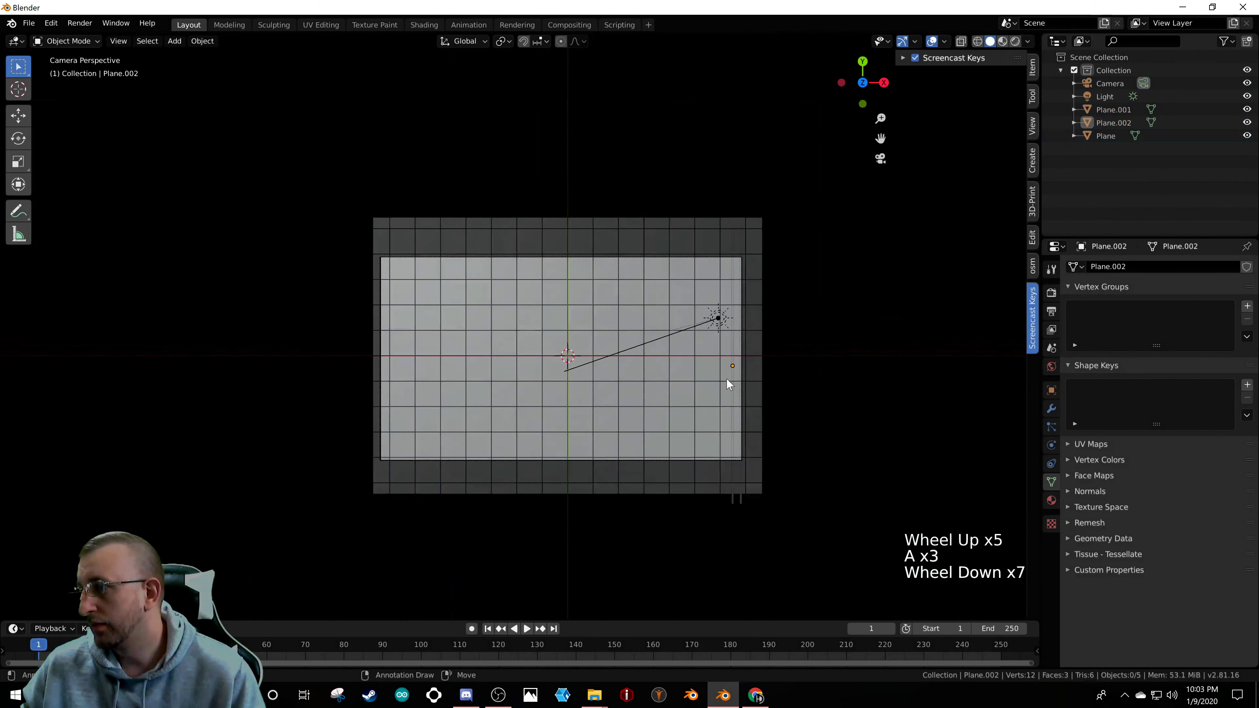
pyautogui.scroll(7, 737, 389)
# - Assign the existing white Material to the large Plane and set its Specular to 0.000
pyautogui.rightClick(744, 389)
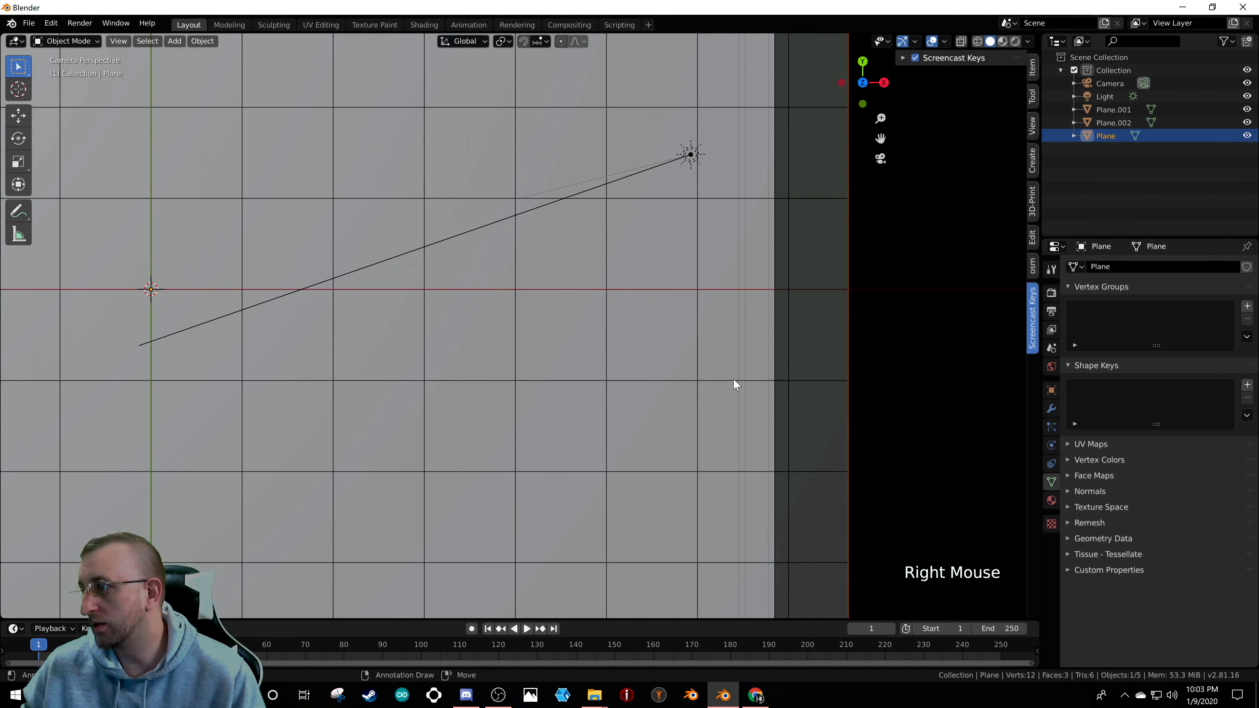
pyautogui.scroll(-7, 724, 374)
pyautogui.rightClick(380, 224)
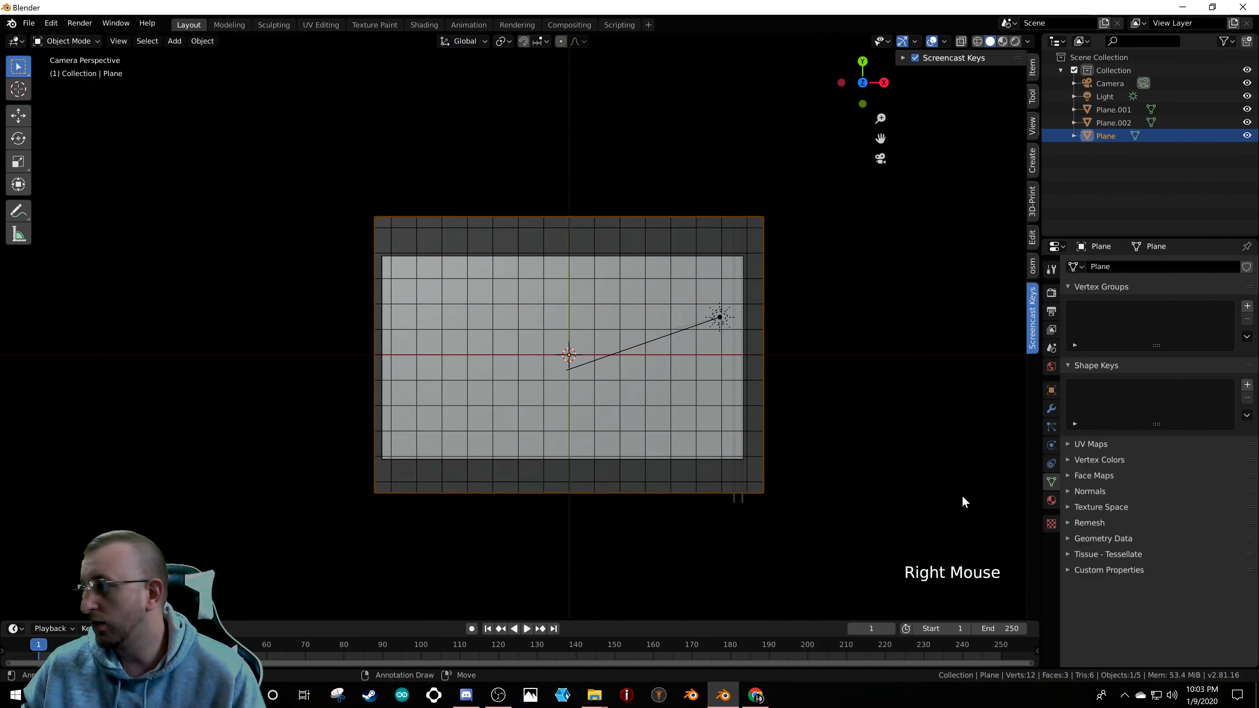
pyautogui.click(1052, 500)
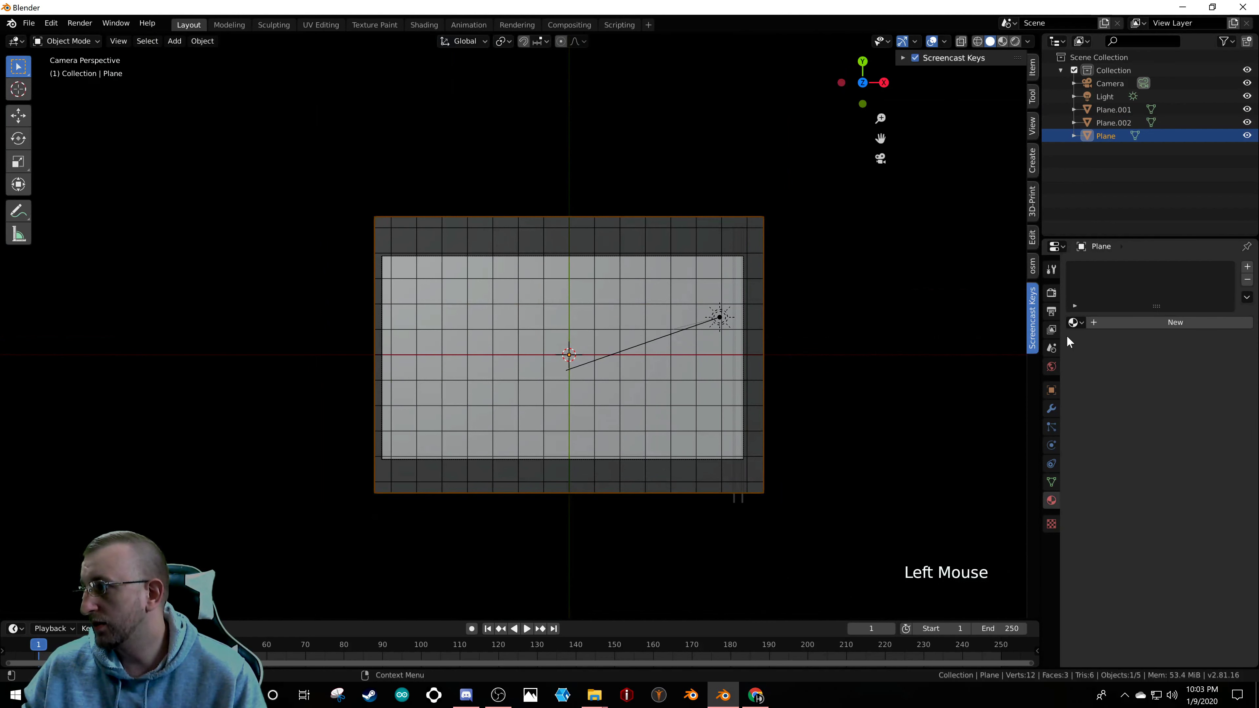
pyautogui.click(1074, 322)
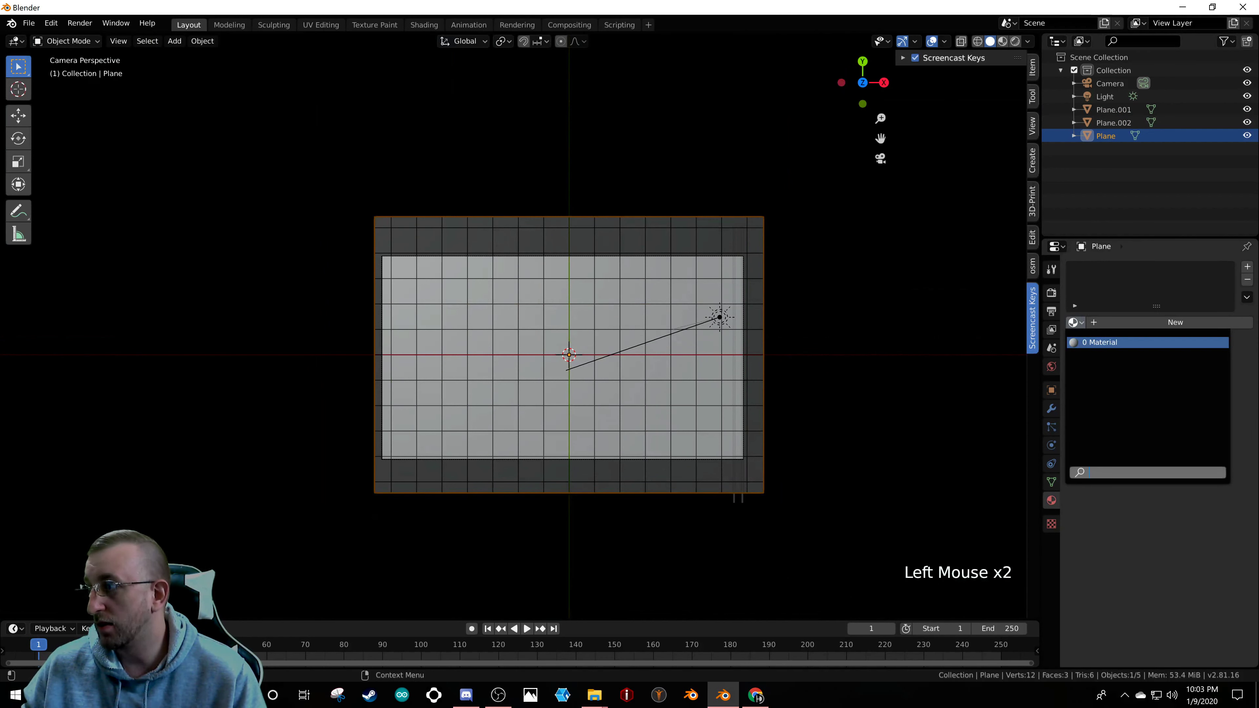
pyautogui.click(1096, 343)
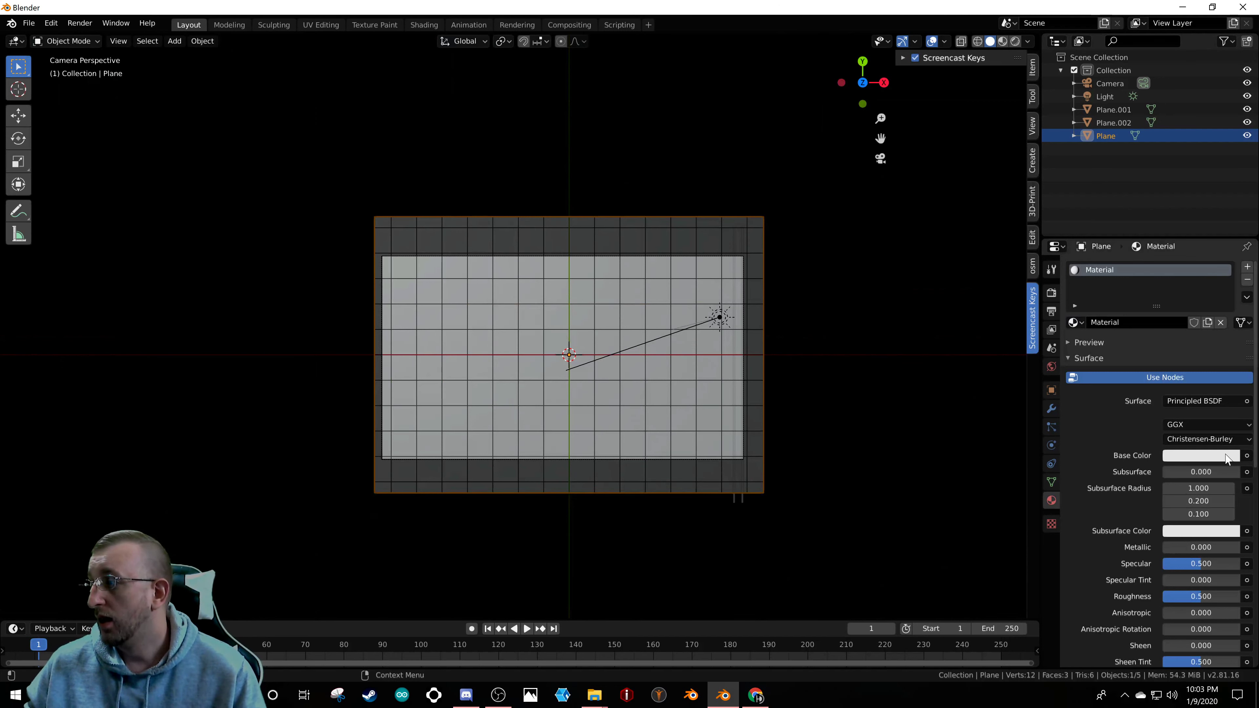
pyautogui.moveTo(1205, 563); pyautogui.dragTo(1162, 563)
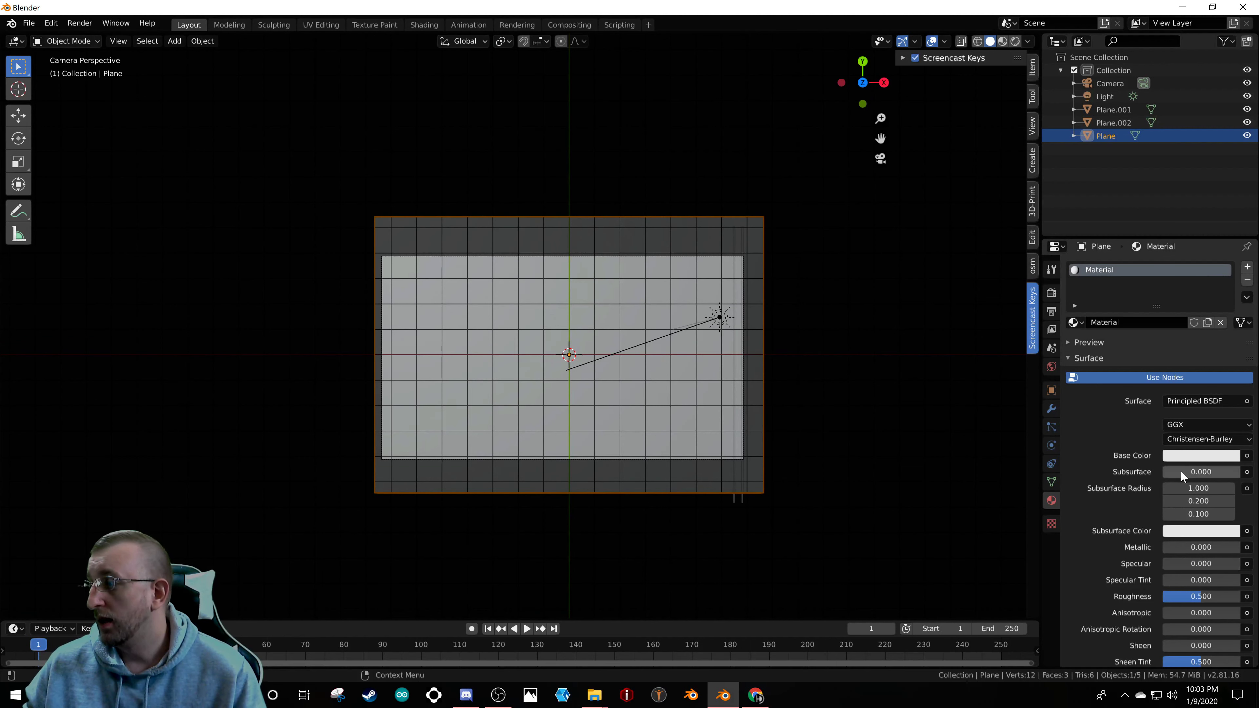
pyautogui.click(1187, 459)
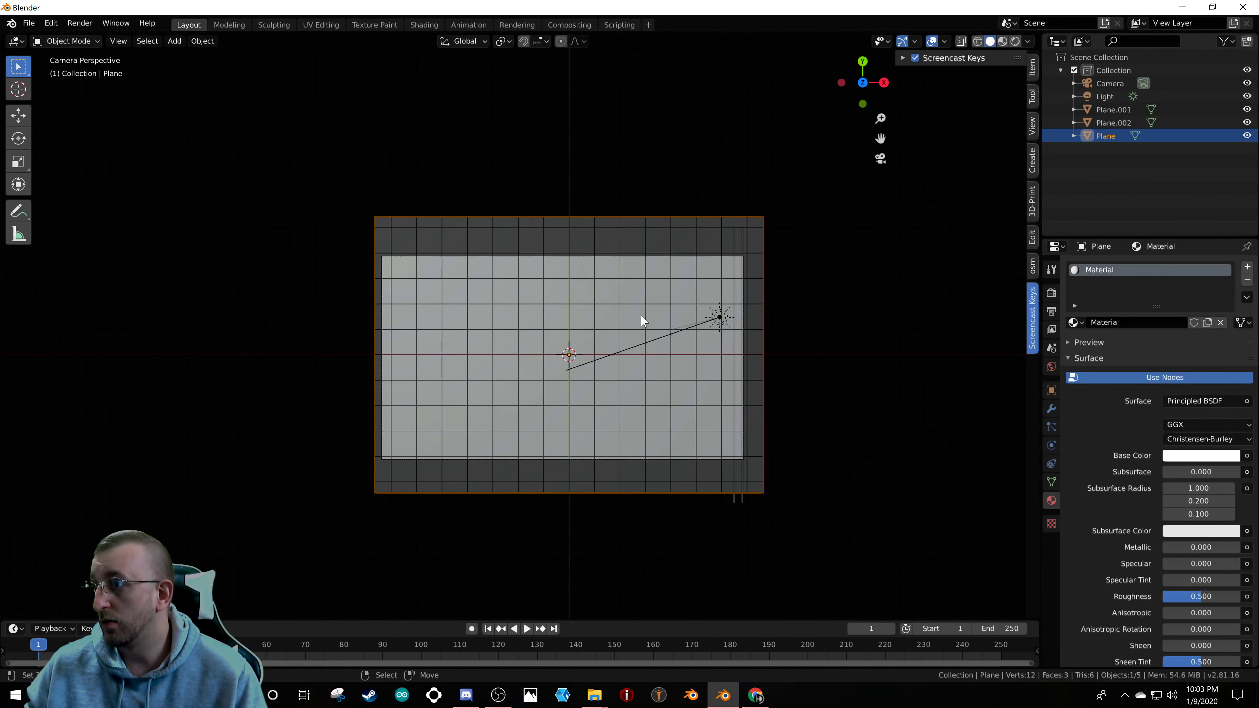
pyautogui.scroll(5, 659, 318)
pyautogui.scroll(-4, 680, 330)
pyautogui.scroll(1, 713, 337)
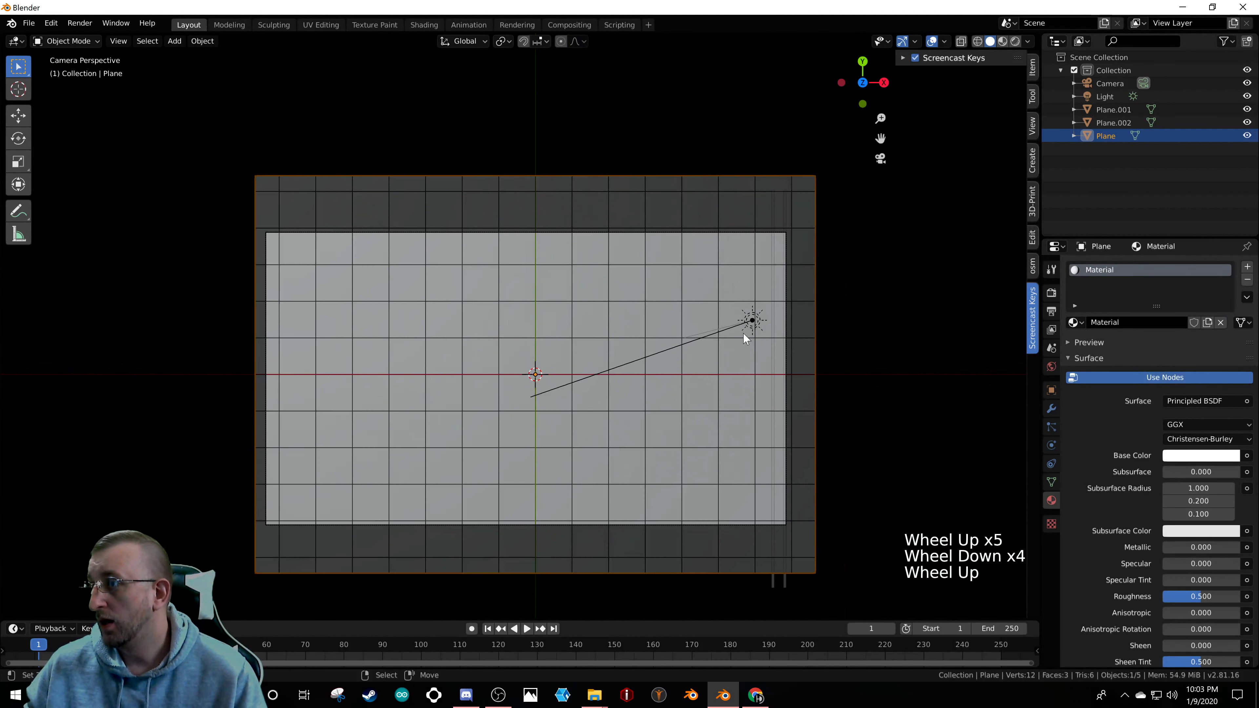
# - Select the thin Plane.002 strip and create a new material for it
pyautogui.rightClick(774, 214)
pyautogui.rightClick(771, 215)
pyautogui.rightClick(772, 215)
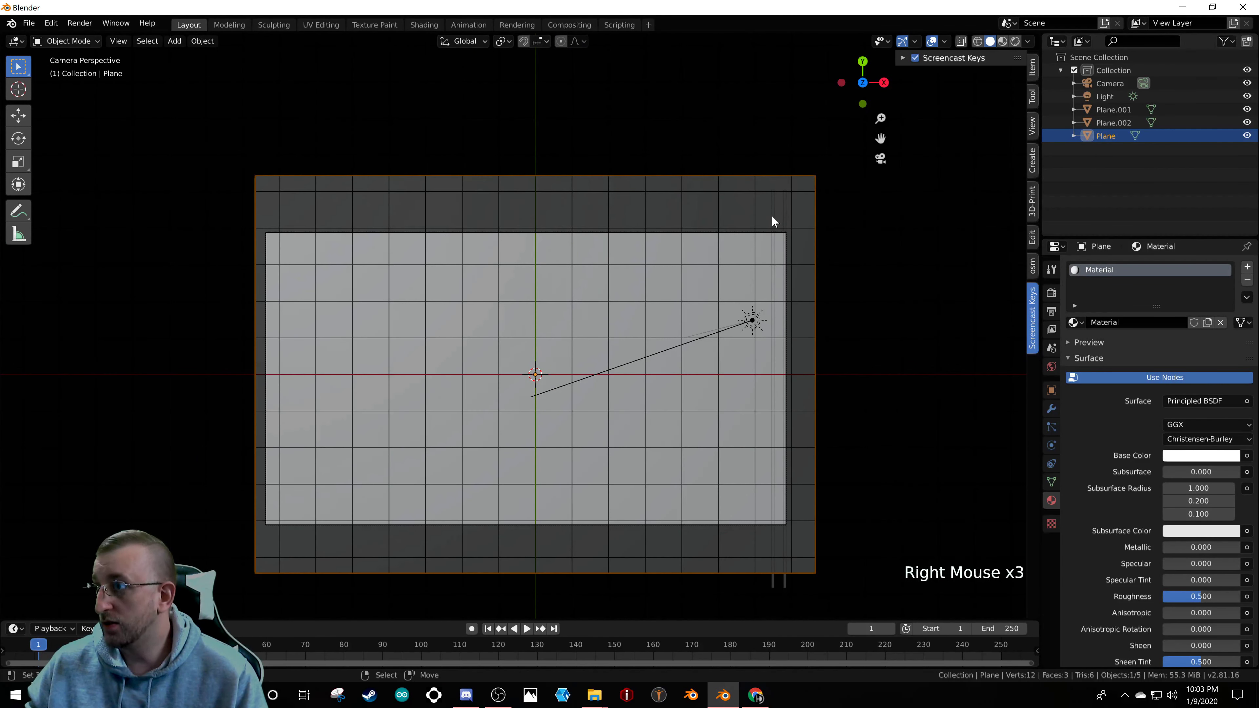
pyautogui.rightClick(771, 215)
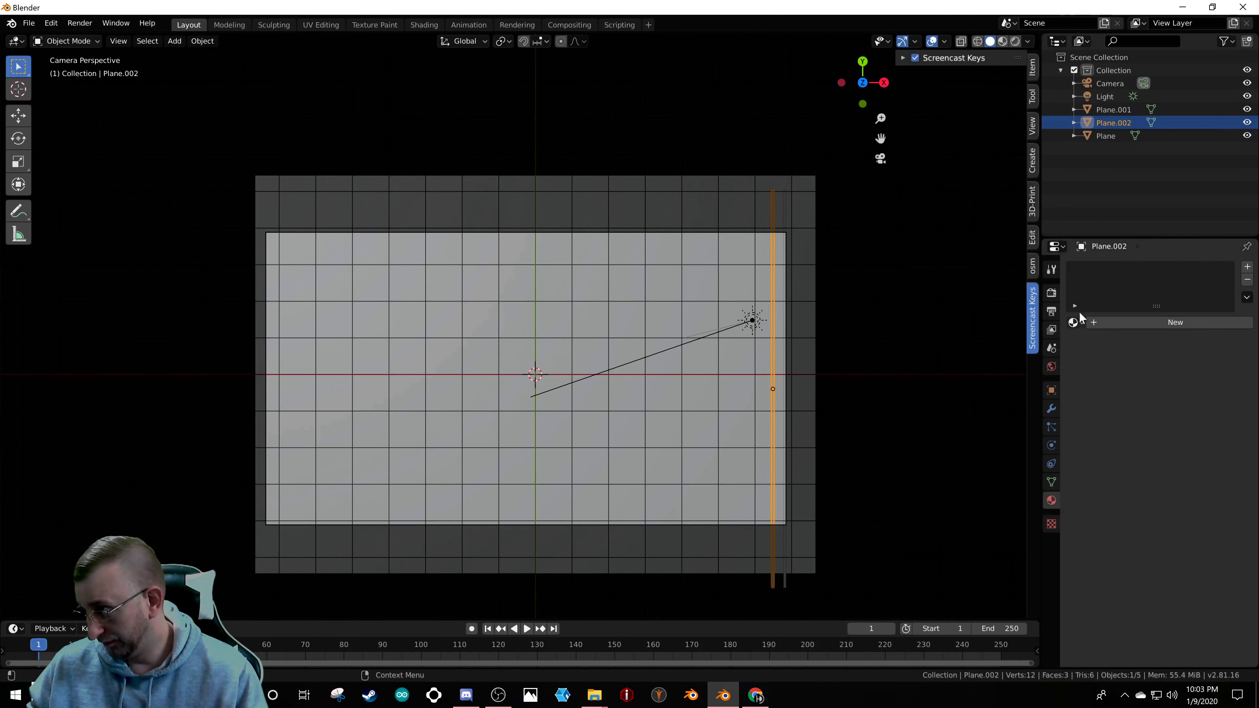
pyautogui.click(1123, 323)
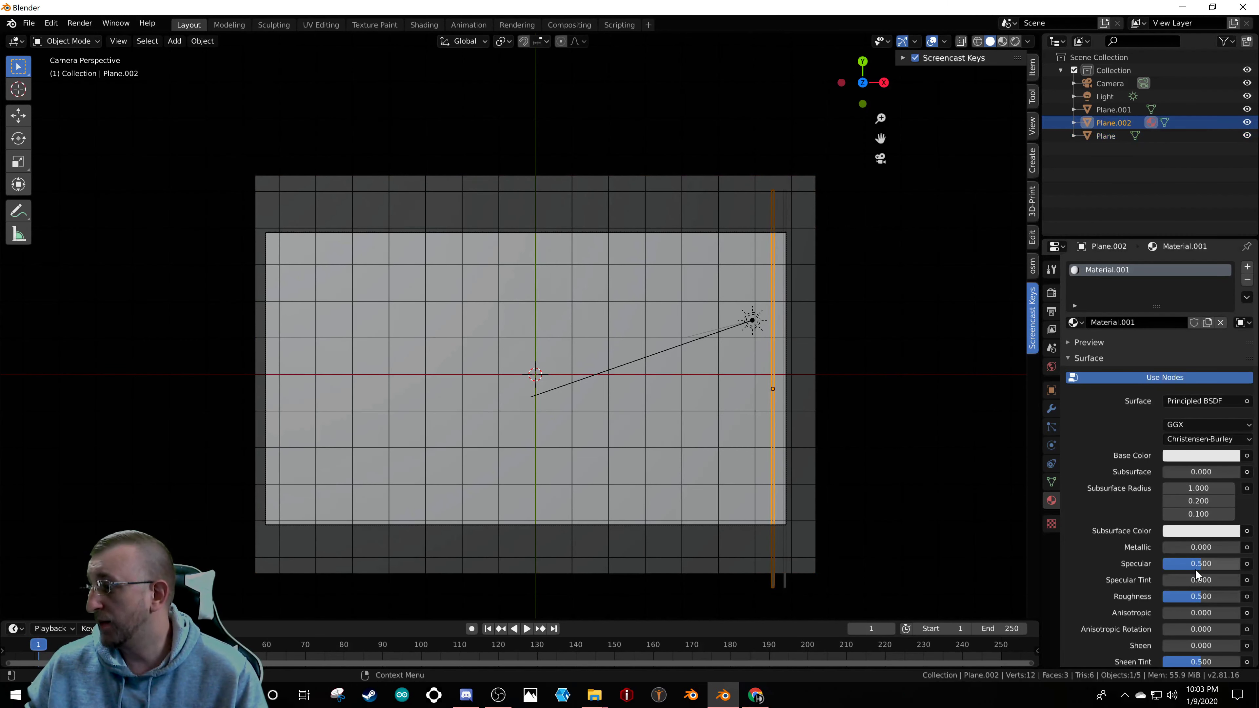
# - Give Material.001 Specular 0.000 and a black base colour, and switch to Material Preview shading
pyautogui.moveTo(1212, 565); pyautogui.dragTo(1167, 565)
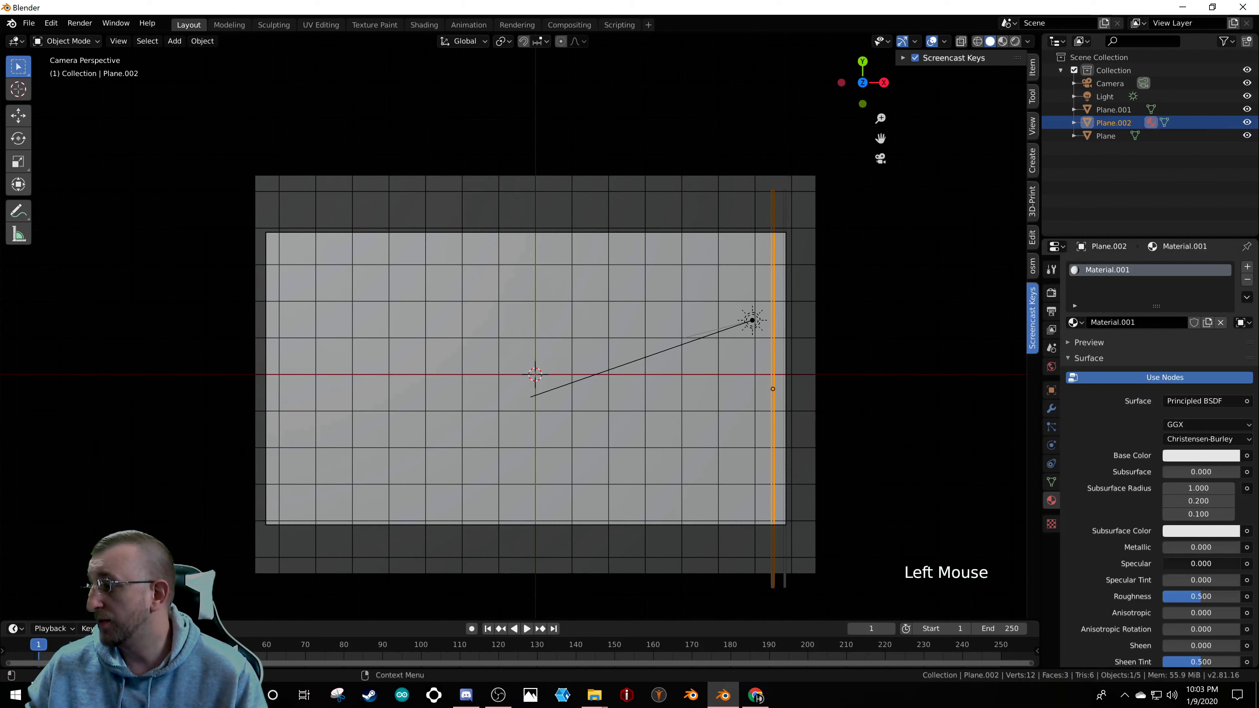
pyautogui.click(1191, 401)
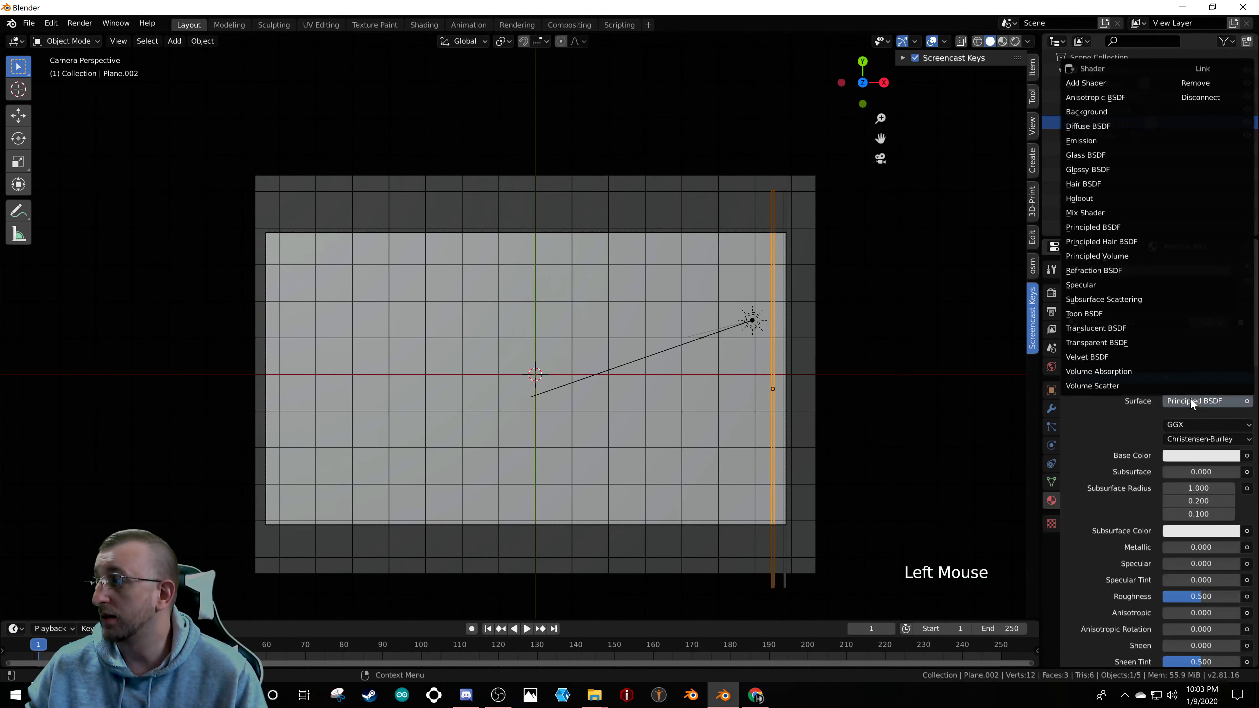
pyautogui.click(1180, 454)
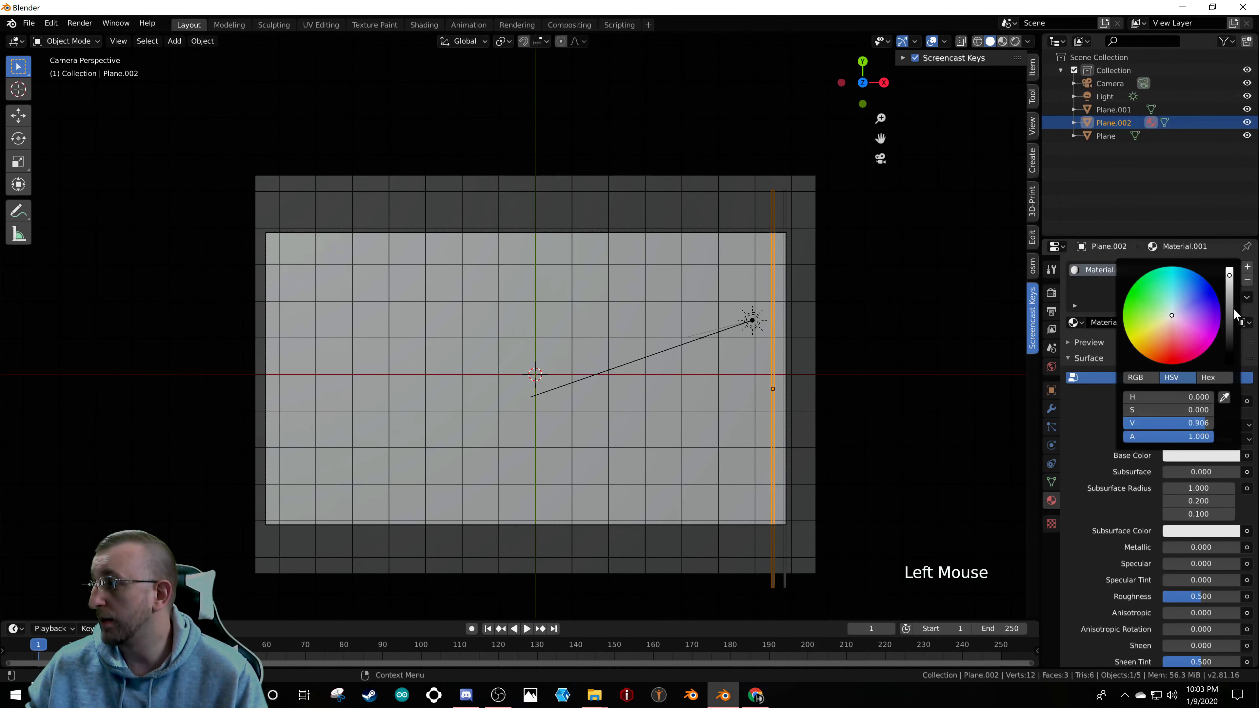
pyautogui.moveTo(1234, 312); pyautogui.dragTo(1230, 369)
pyautogui.click(1003, 39)
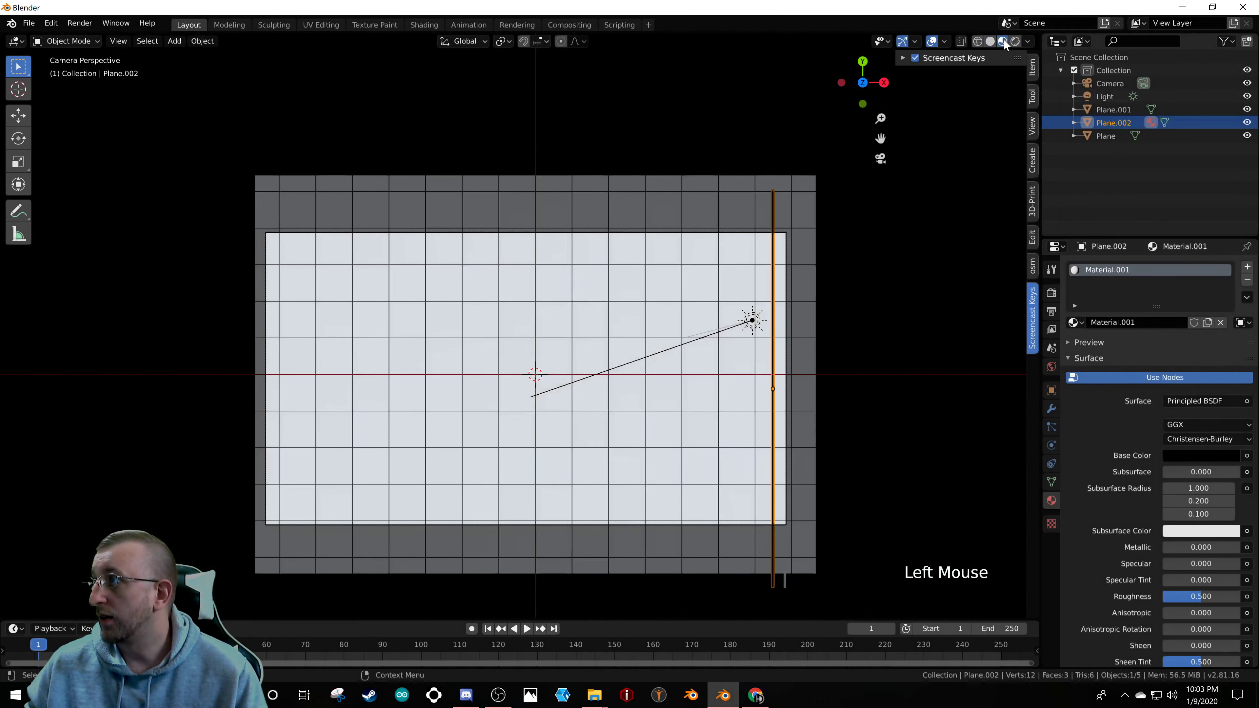
pyautogui.scroll(4, 803, 260)
pyautogui.scroll(1, 782, 261)
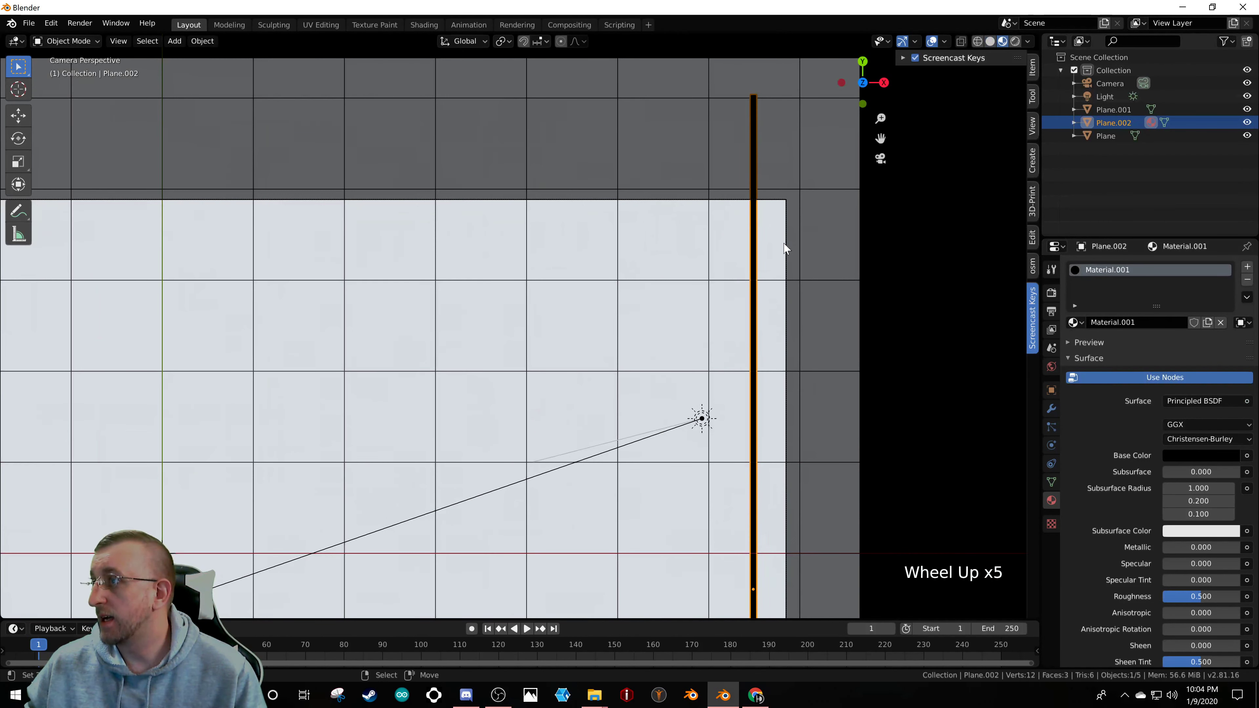
# - Assign Material.001 to Plane.001 too, then select all objects
pyautogui.rightClick(779, 249)
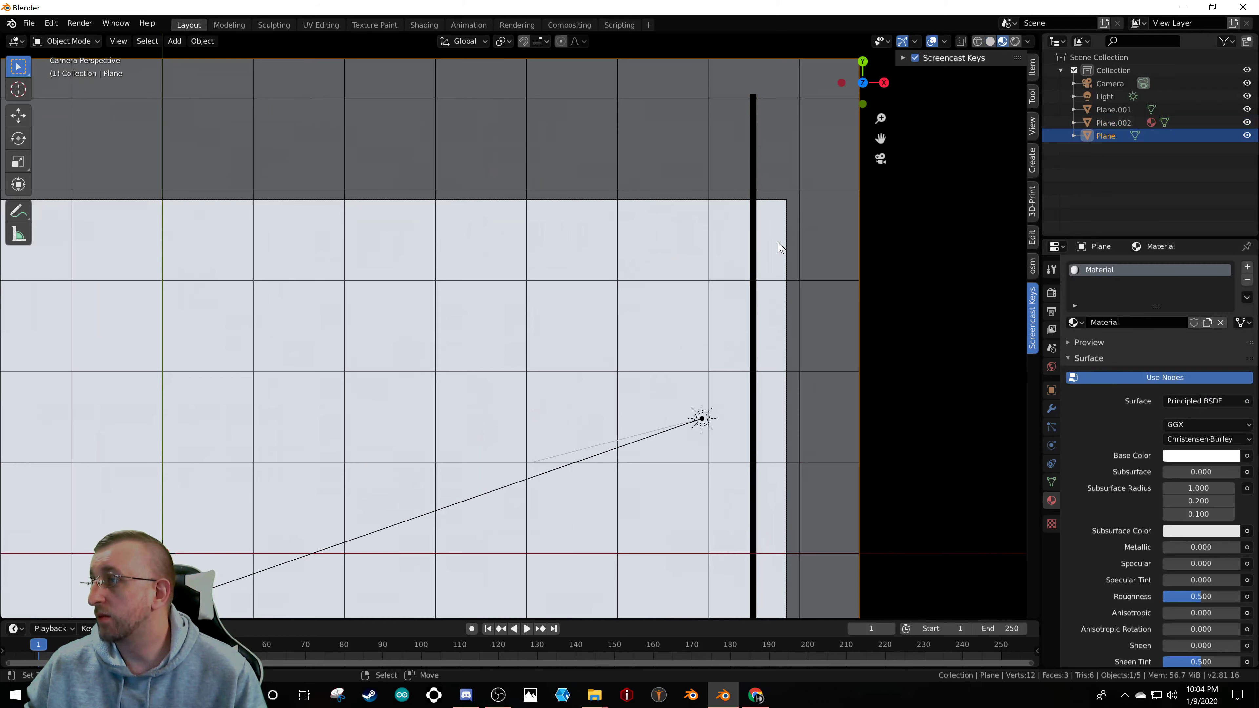
pyautogui.scroll(-4, 779, 248)
pyautogui.rightClick(780, 247)
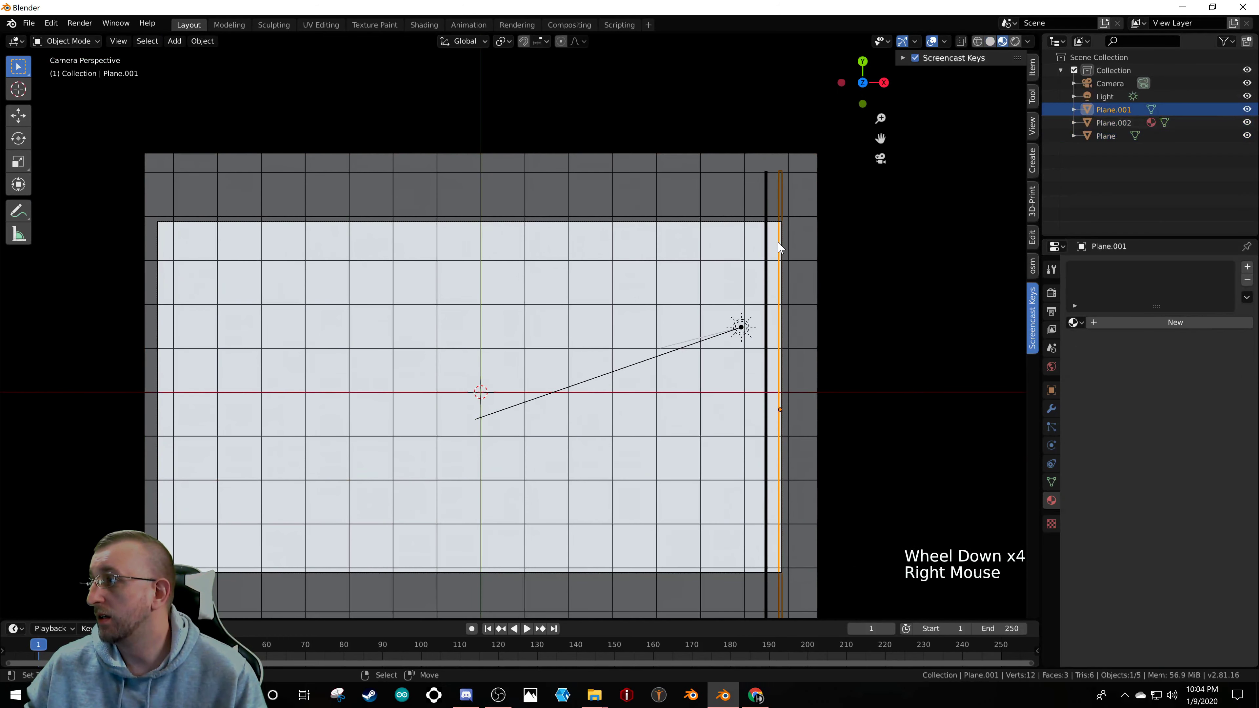
pyautogui.click(1076, 322)
pyautogui.click(1105, 355)
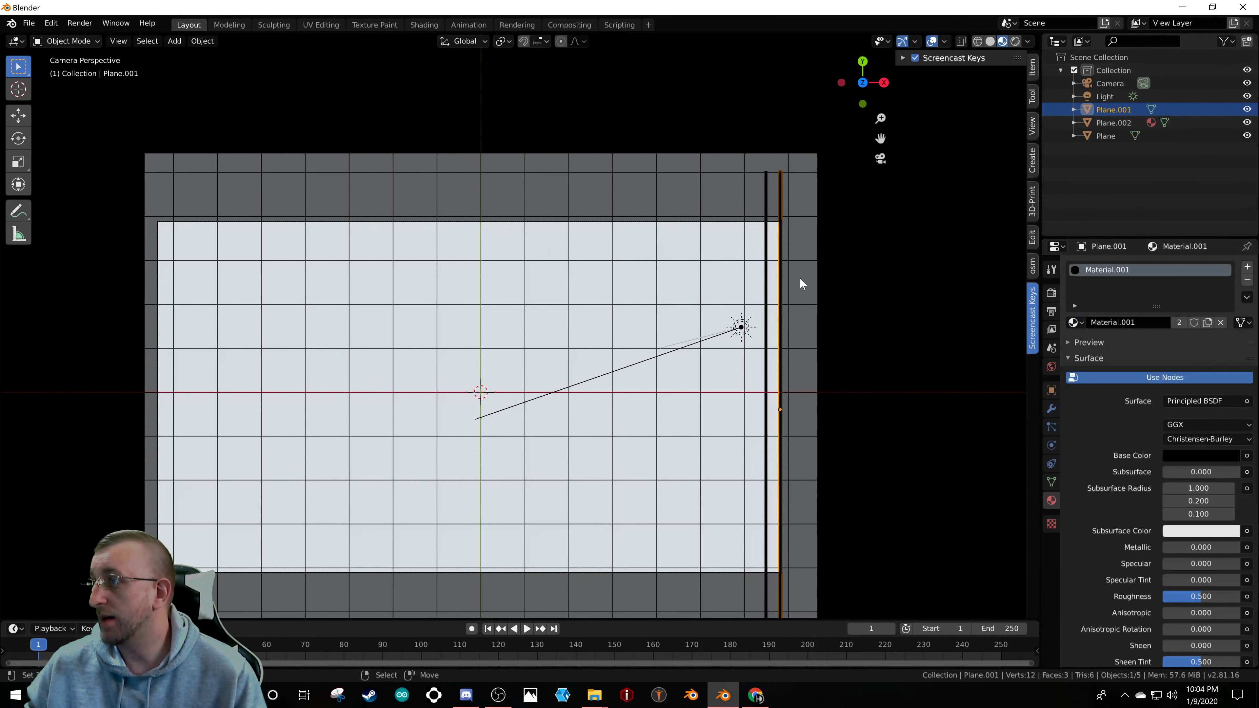
pyautogui.scroll(9, 793, 292)
pyautogui.scroll(4, 741, 296)
pyautogui.scroll(-16, 745, 290)
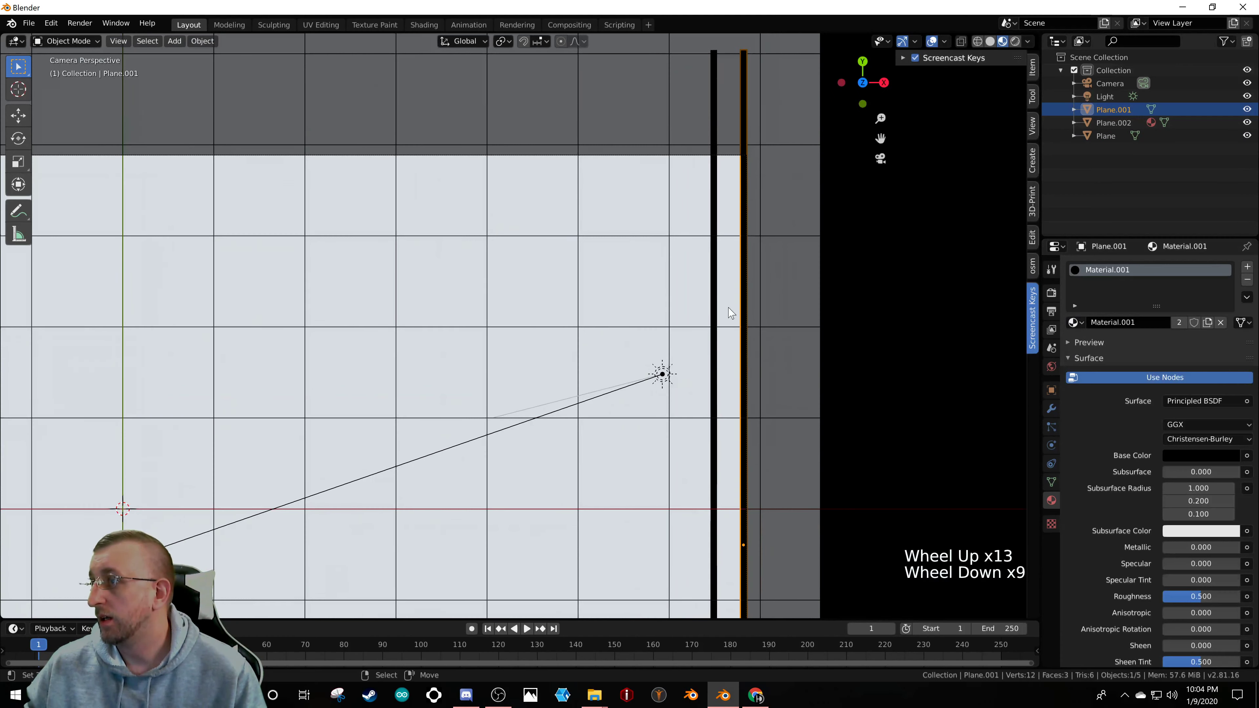
pyautogui.scroll(1, 710, 346)
pyautogui.press('a')
pyautogui.press('a')
pyautogui.press('a')
pyautogui.scroll(2, 666, 338)
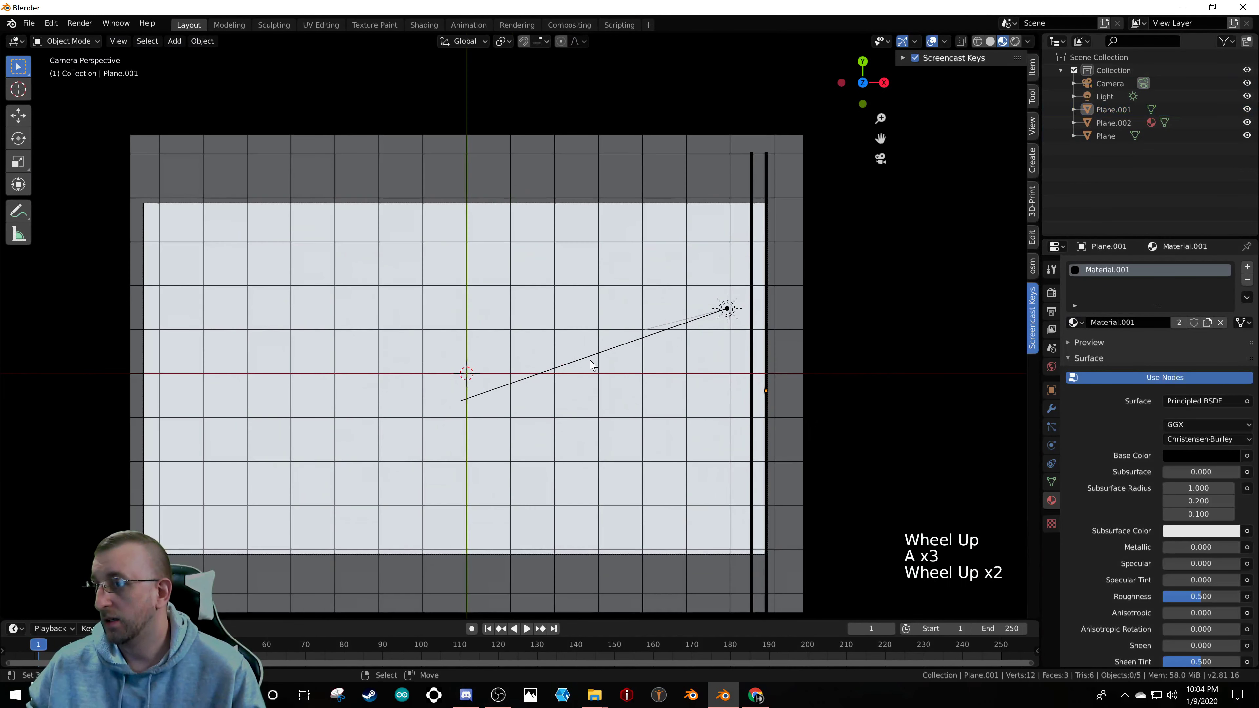
# - Add a Text object and expand its Font settings in the text properties
pyautogui.hotkey('shift', 'a')
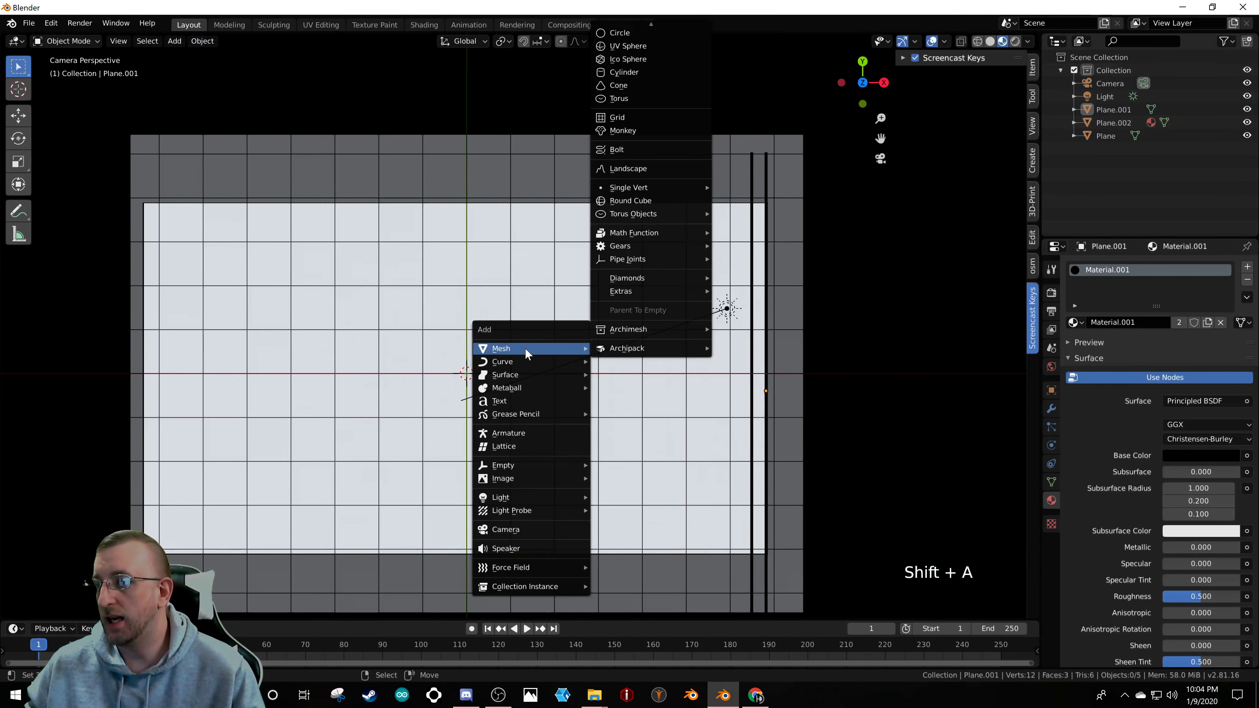
pyautogui.click(507, 402)
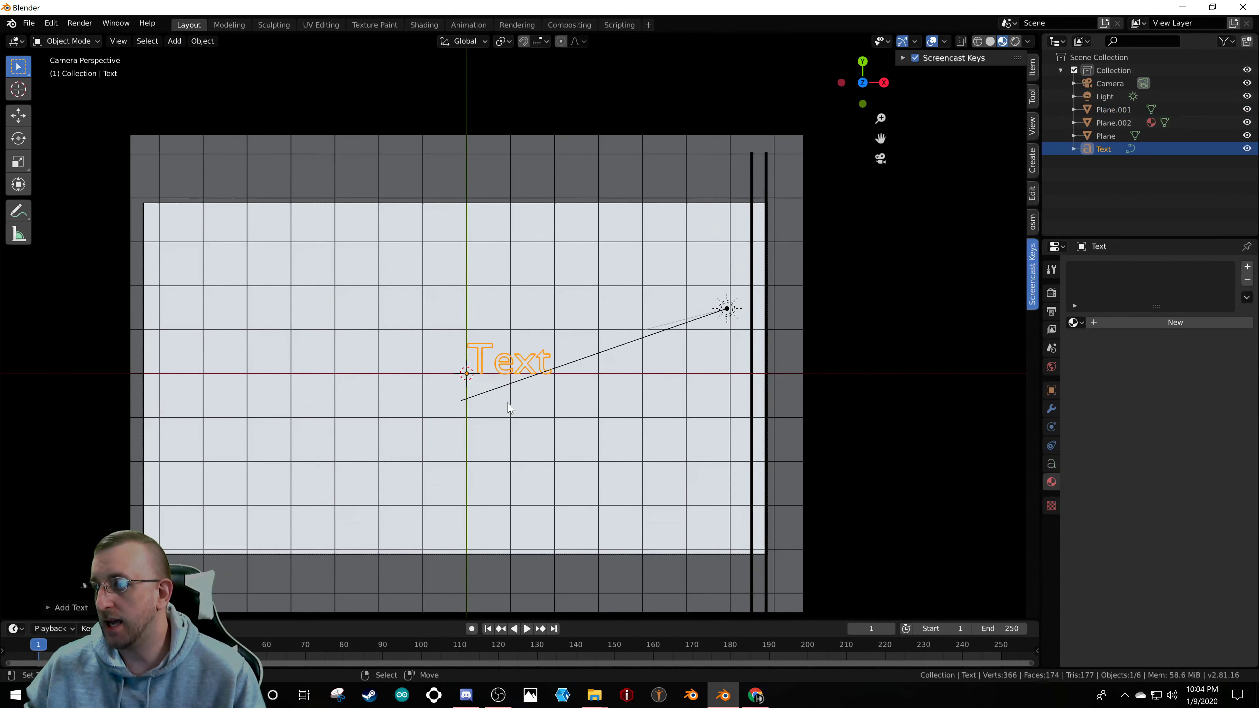
pyautogui.scroll(3, 497, 364)
pyautogui.scroll(-3, 497, 361)
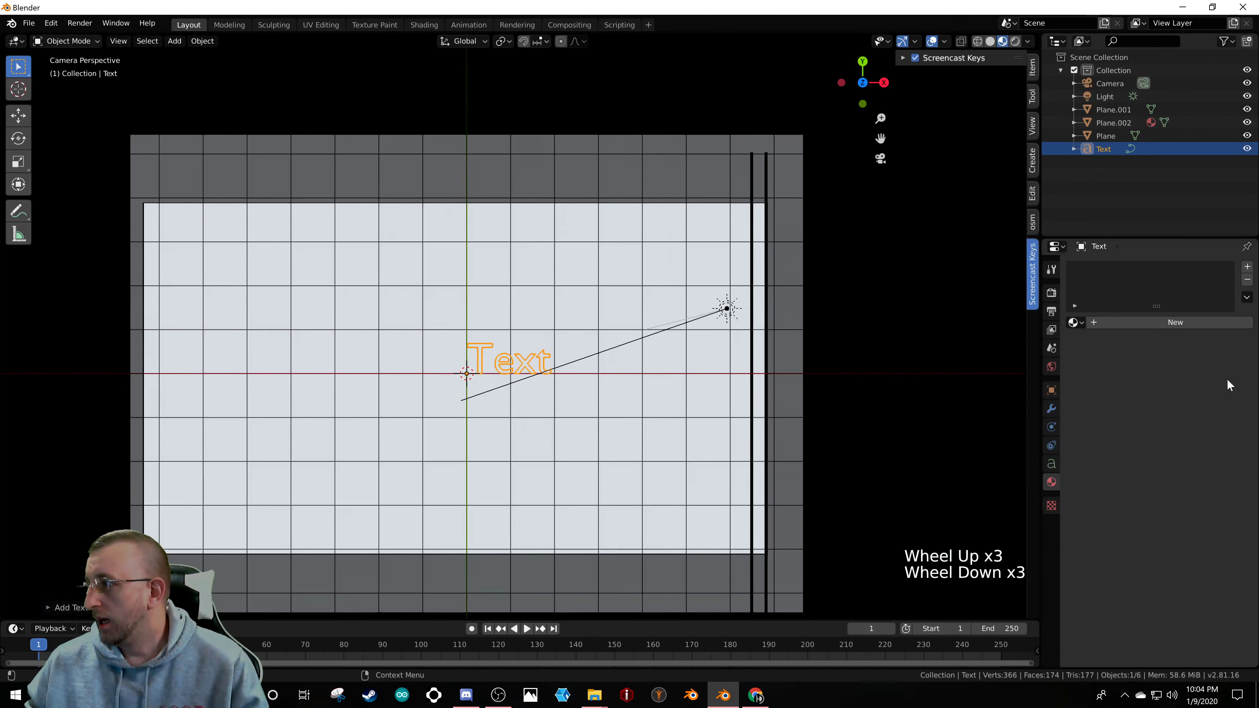
pyautogui.click(1050, 462)
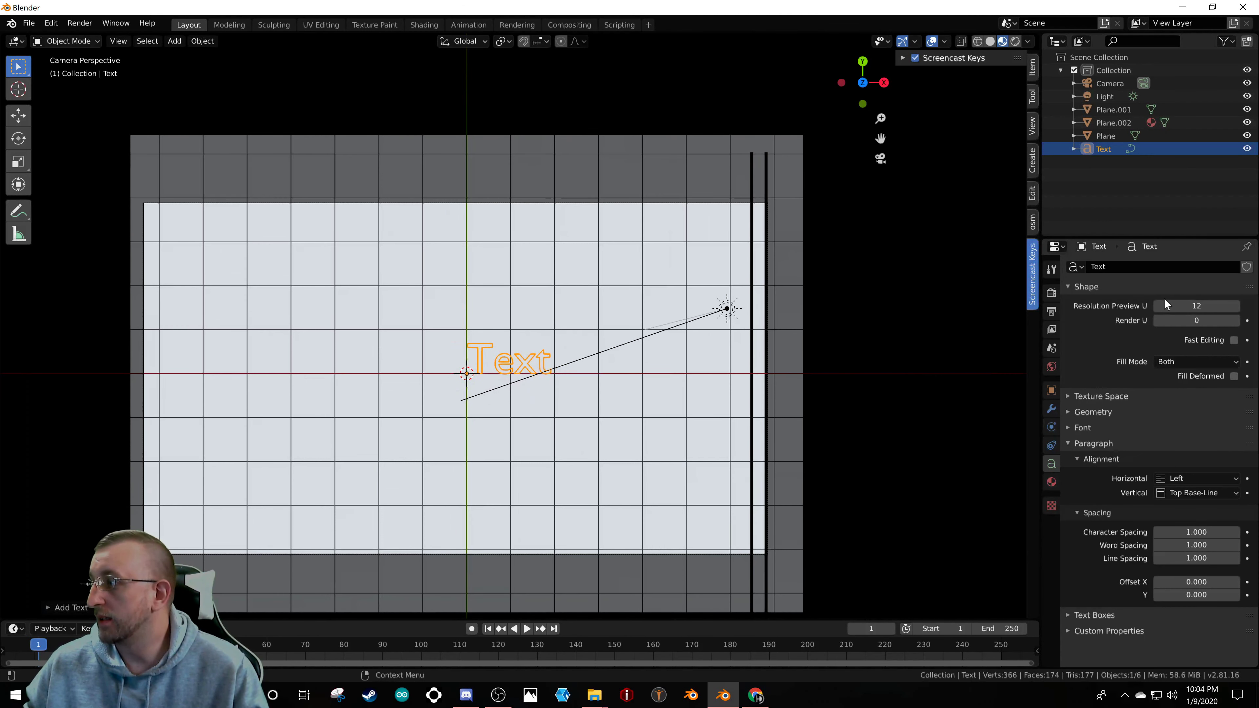
pyautogui.click(1082, 428)
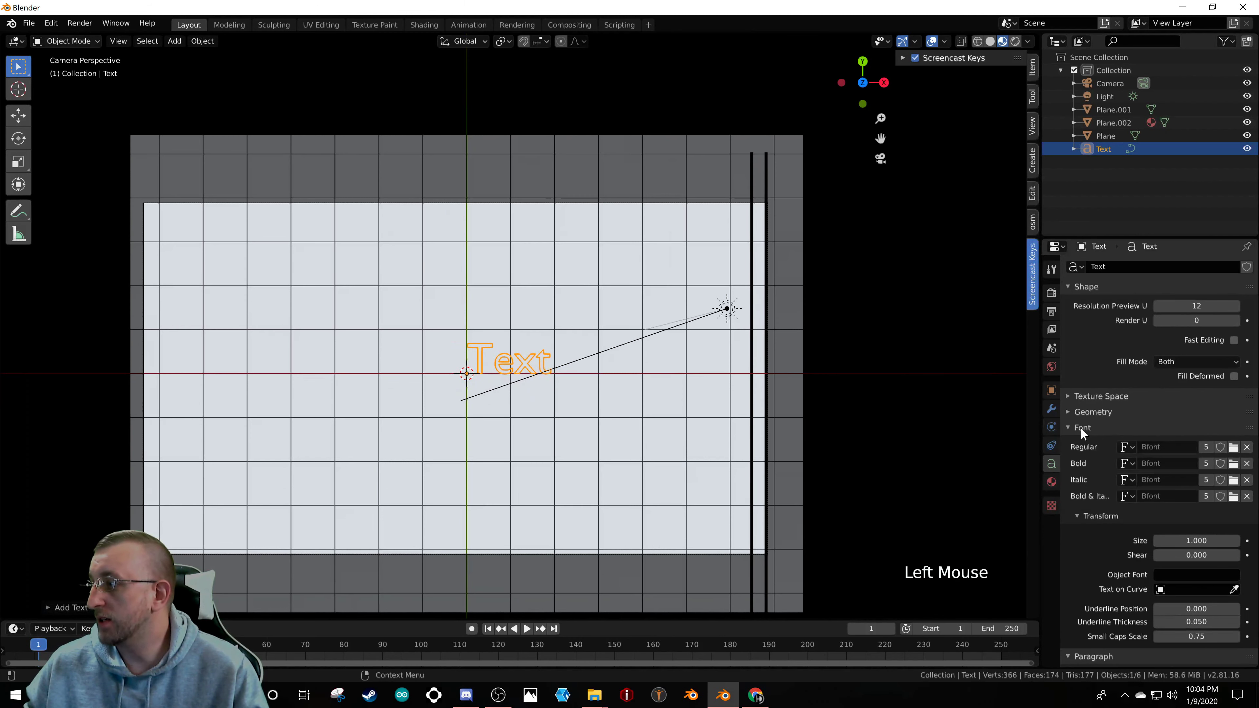
# - Load Marlboro.ttf from the Fonts/marlboro folder as the text's regular font
pyautogui.click(1234, 448)
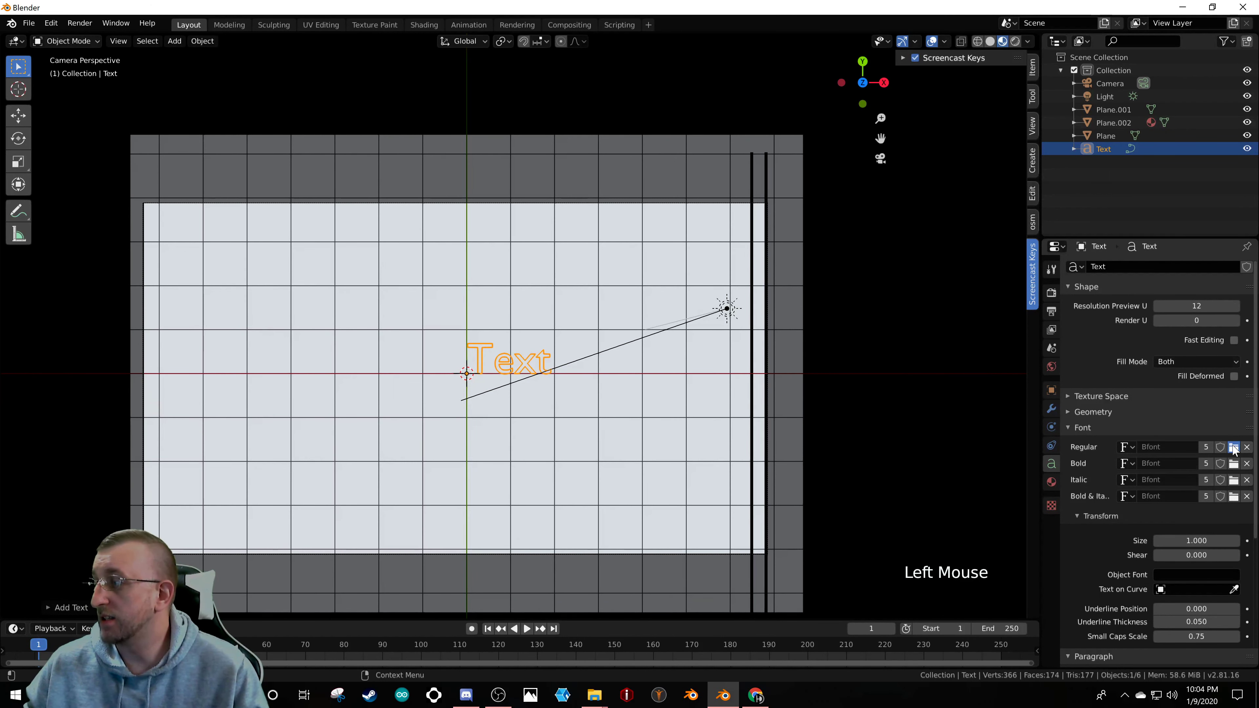
pyautogui.scroll(-8, 298, 380)
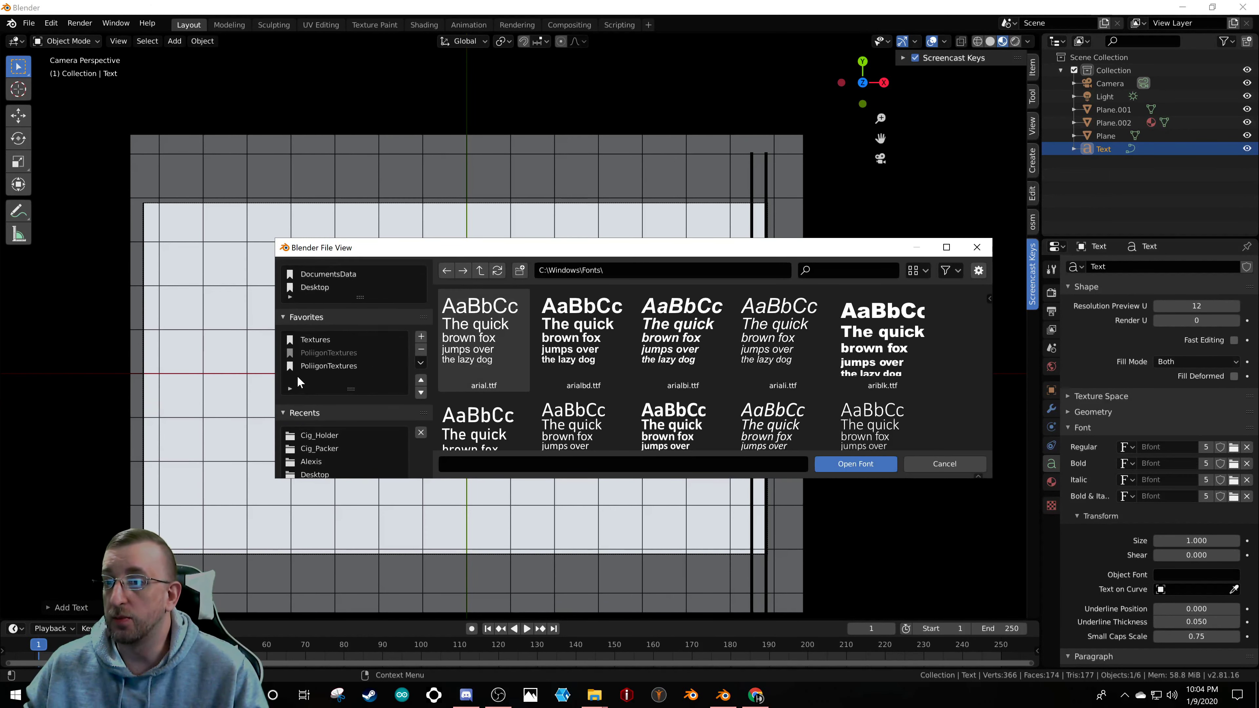
pyautogui.scroll(3, 310, 369)
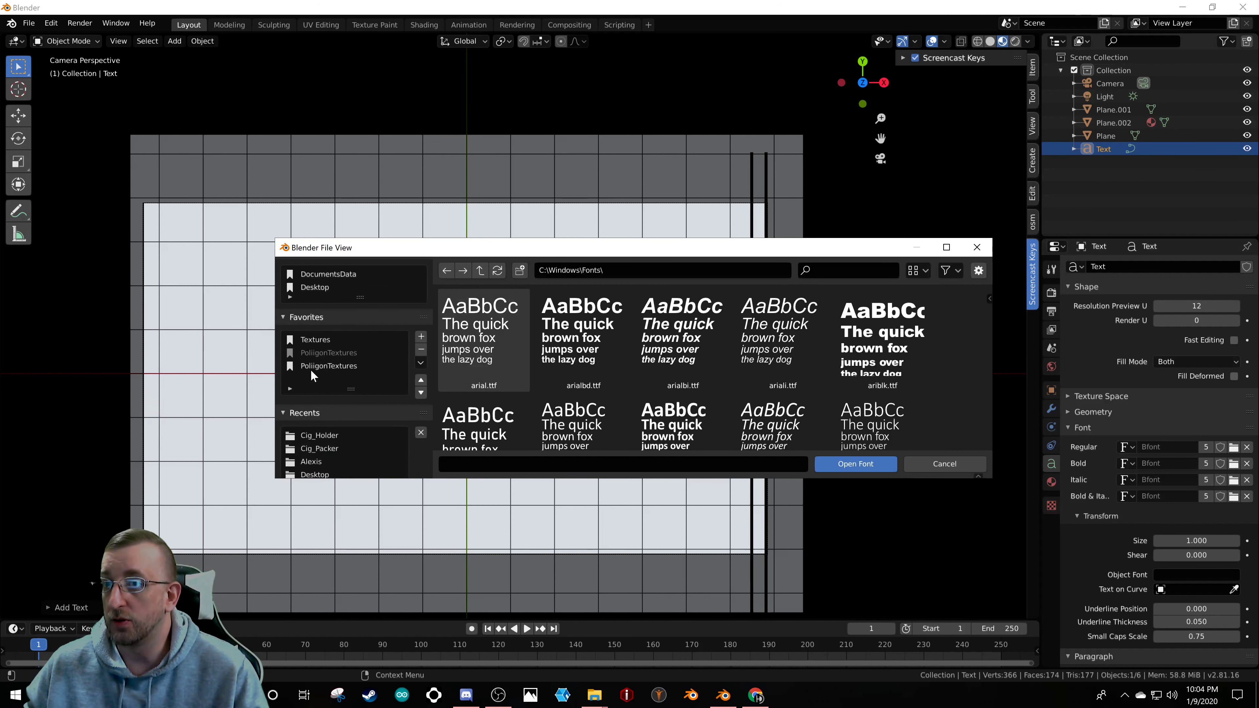
pyautogui.click(317, 367)
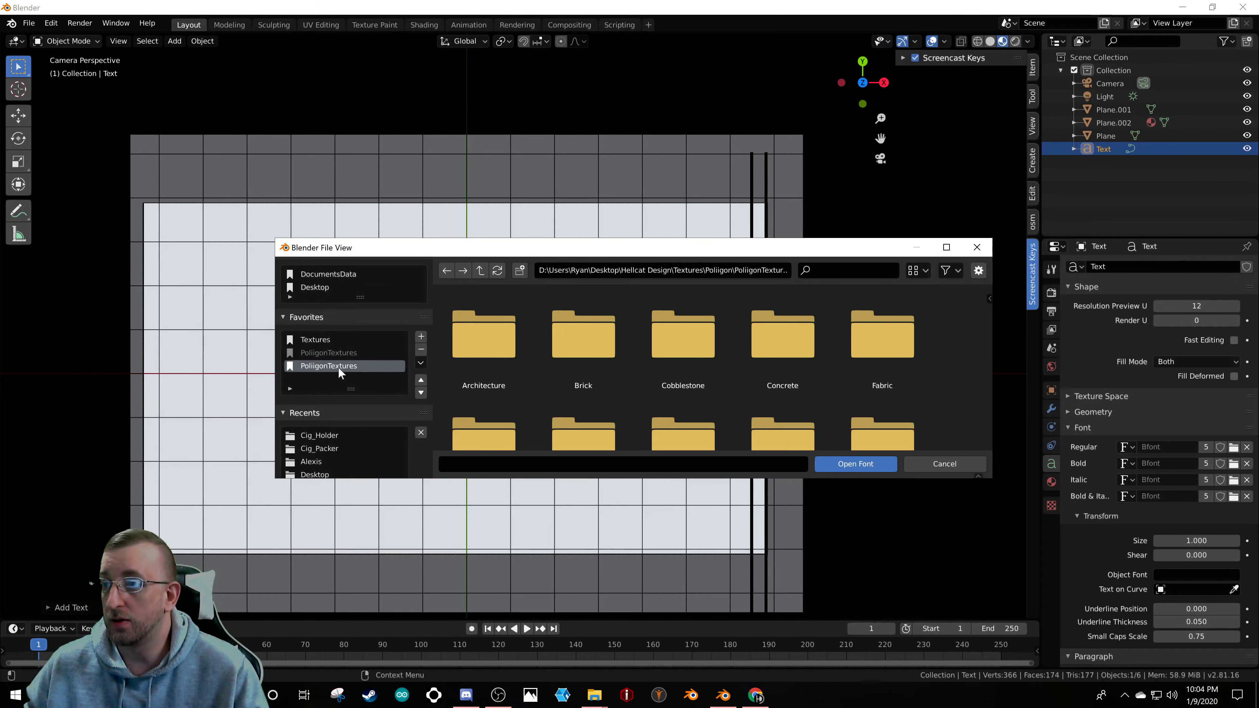
pyautogui.click(481, 270)
pyautogui.click(480, 270)
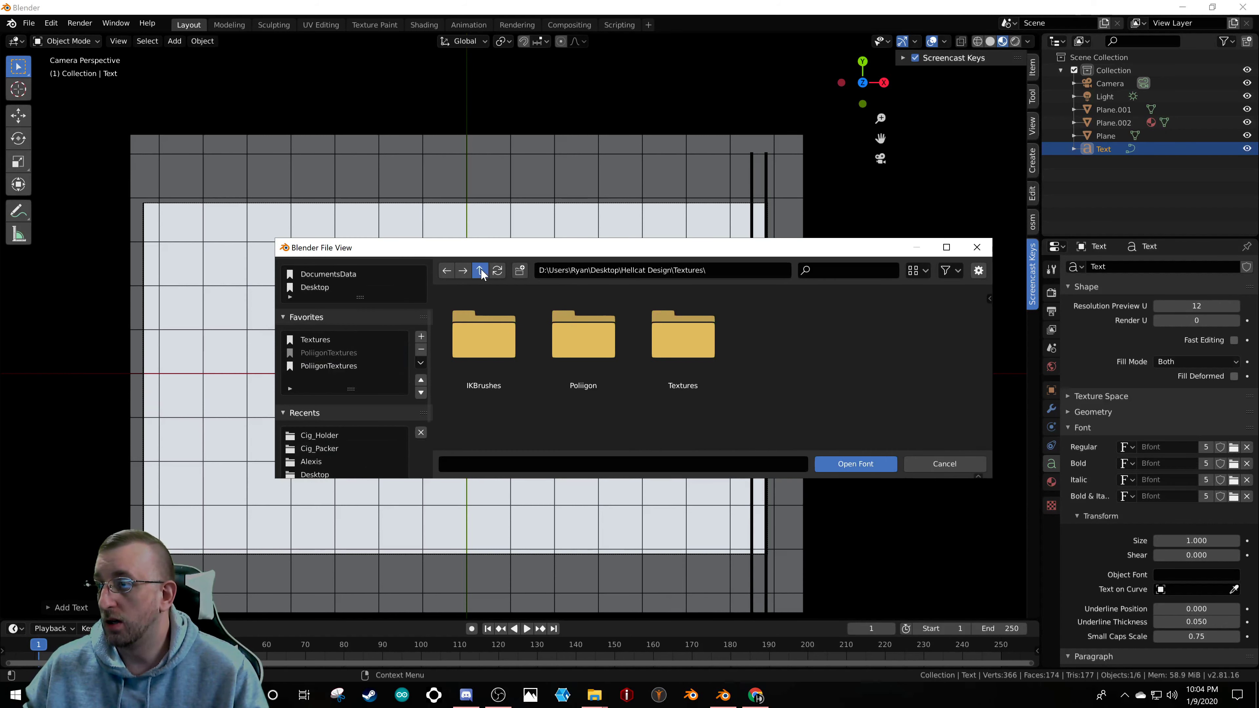
pyautogui.click(480, 270)
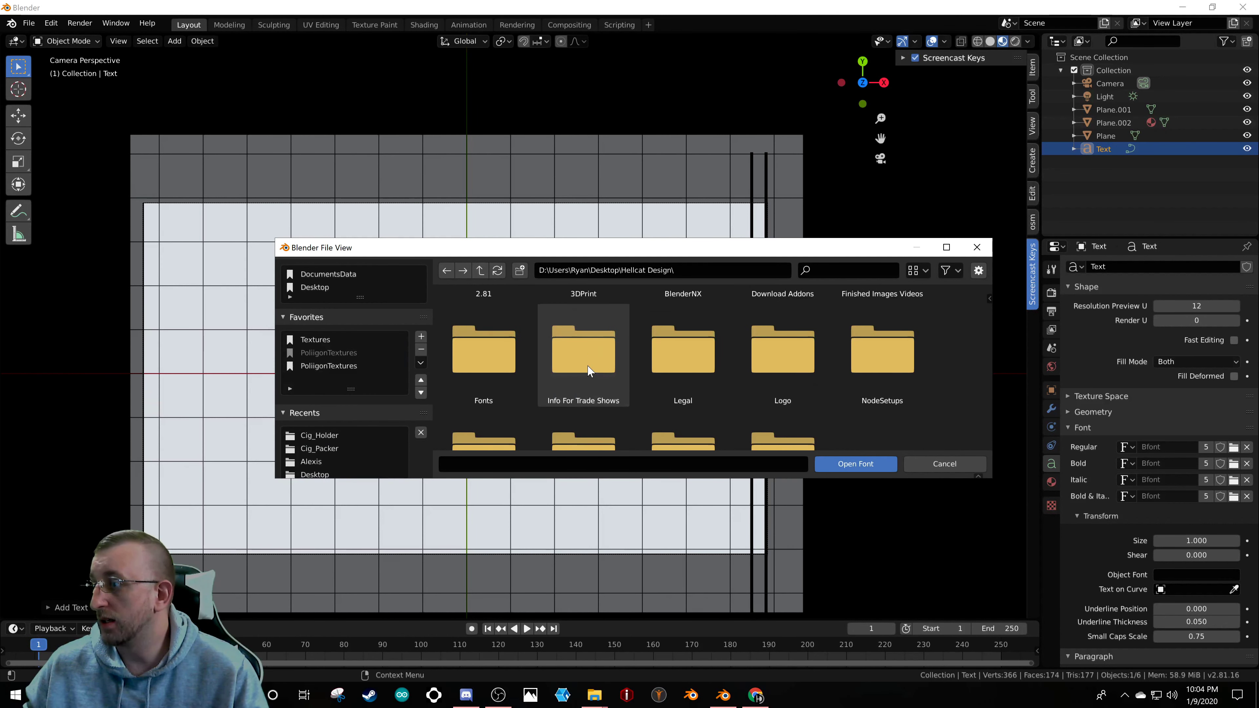
pyautogui.click(492, 376)
pyautogui.click(854, 469)
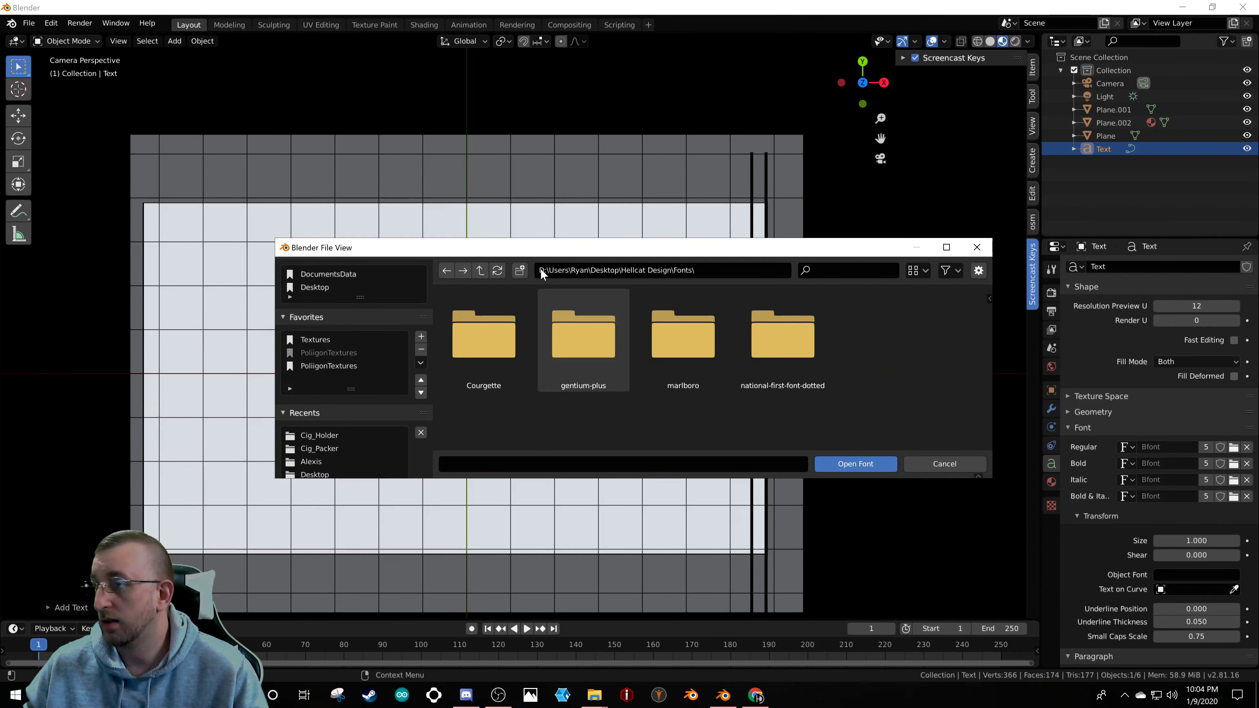
pyautogui.click(705, 366)
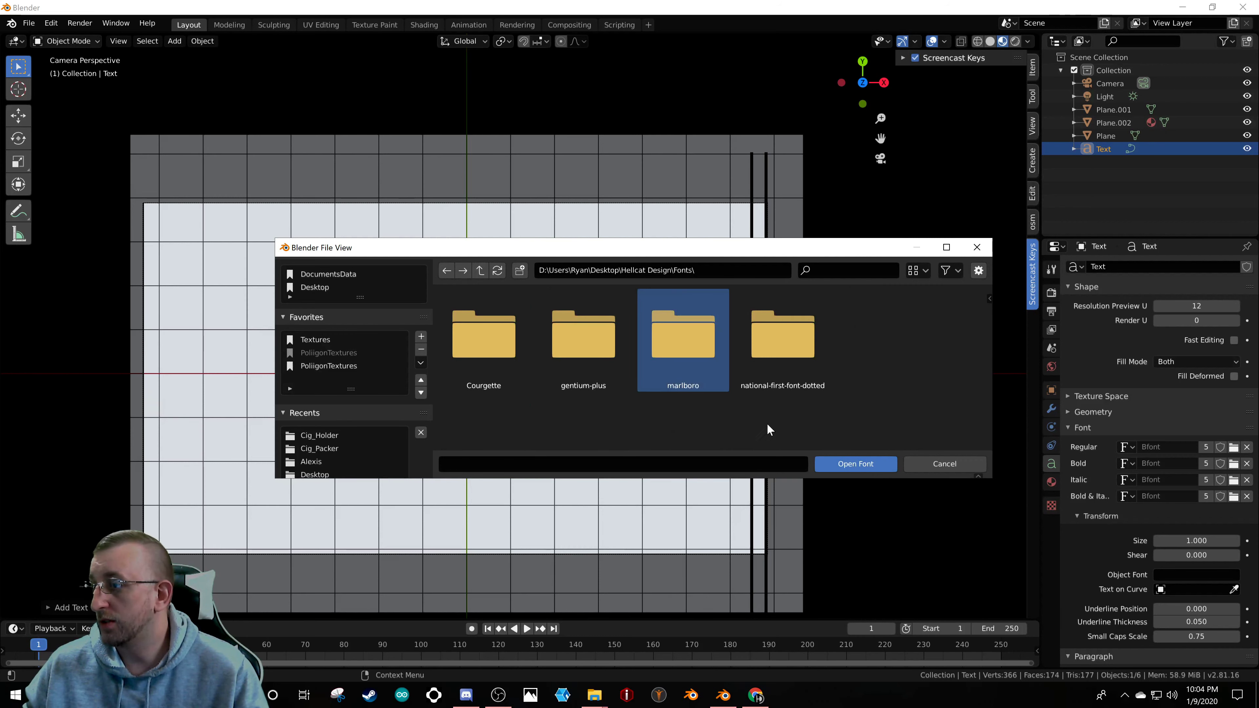
pyautogui.click(873, 465)
pyautogui.click(506, 312)
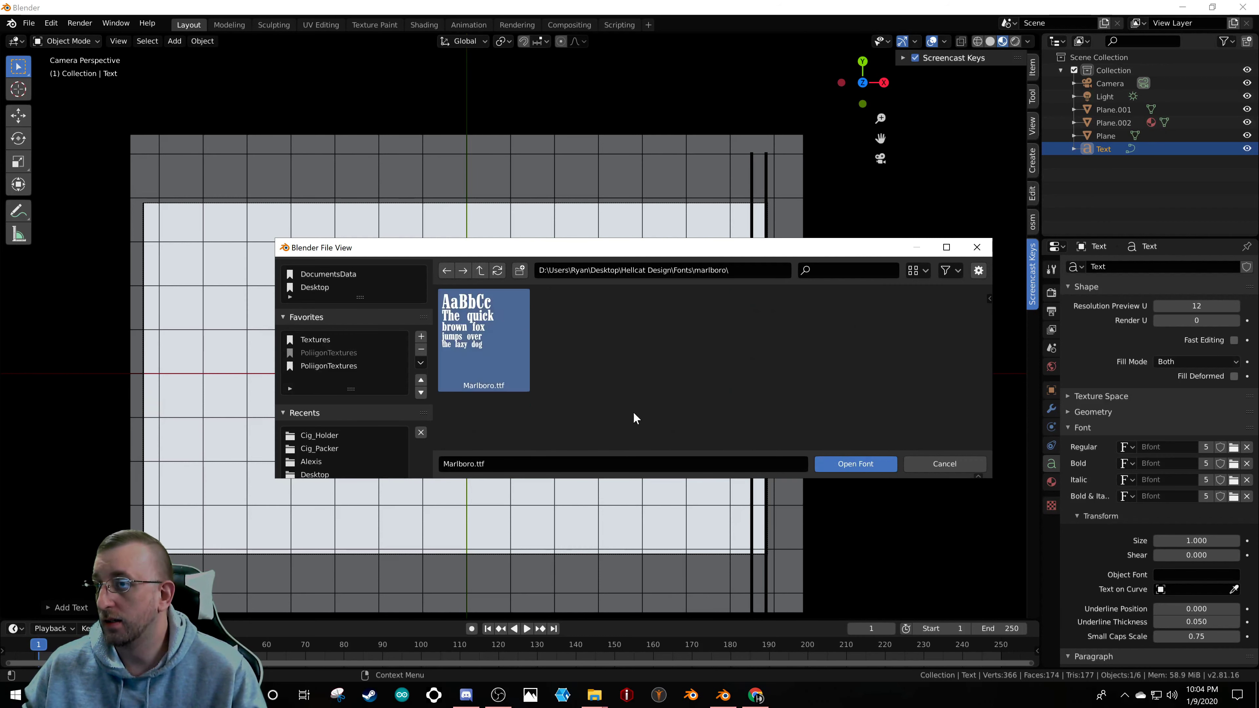
pyautogui.click(854, 464)
# - Replace the default wording 'Text' with 'Marlboro' in edit mode
pyautogui.scroll(1, 478, 375)
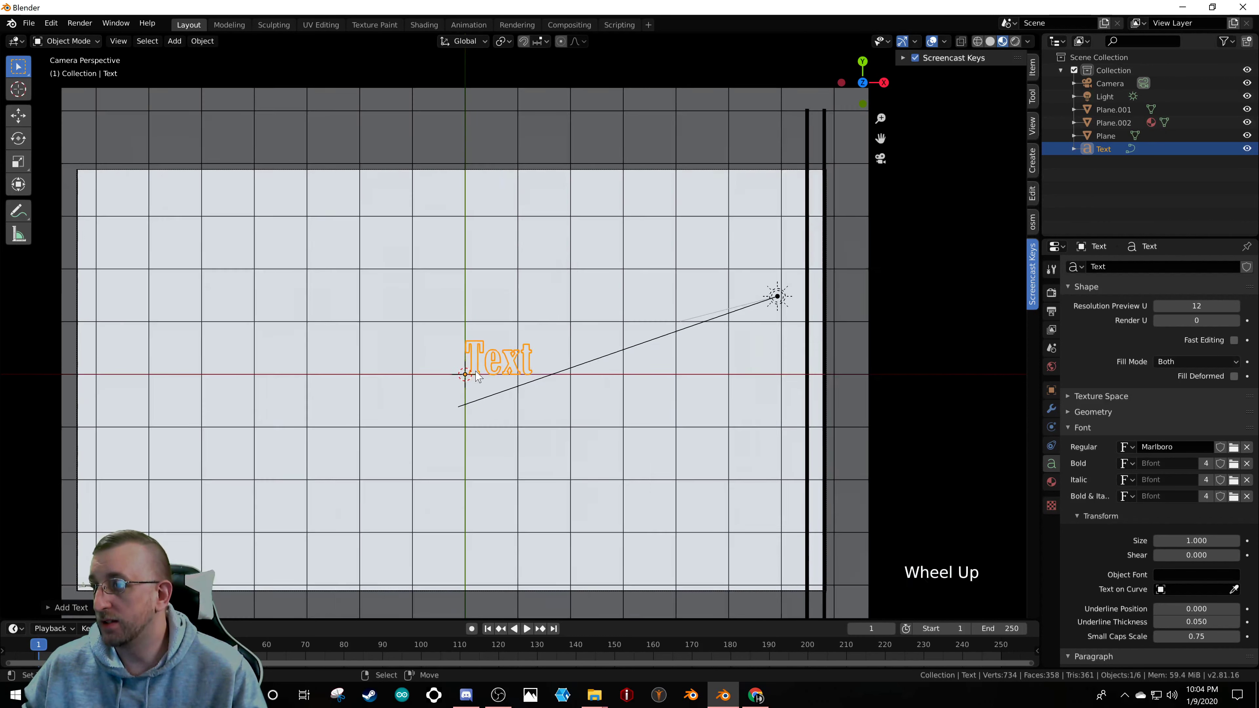
pyautogui.scroll(4, 478, 375)
pyautogui.scroll(-3, 477, 376)
pyautogui.press('Tab')
pyautogui.press('BackSpace')
pyautogui.press('BackSpace')
pyautogui.press('BackSpace')
pyautogui.press('BackSpace')
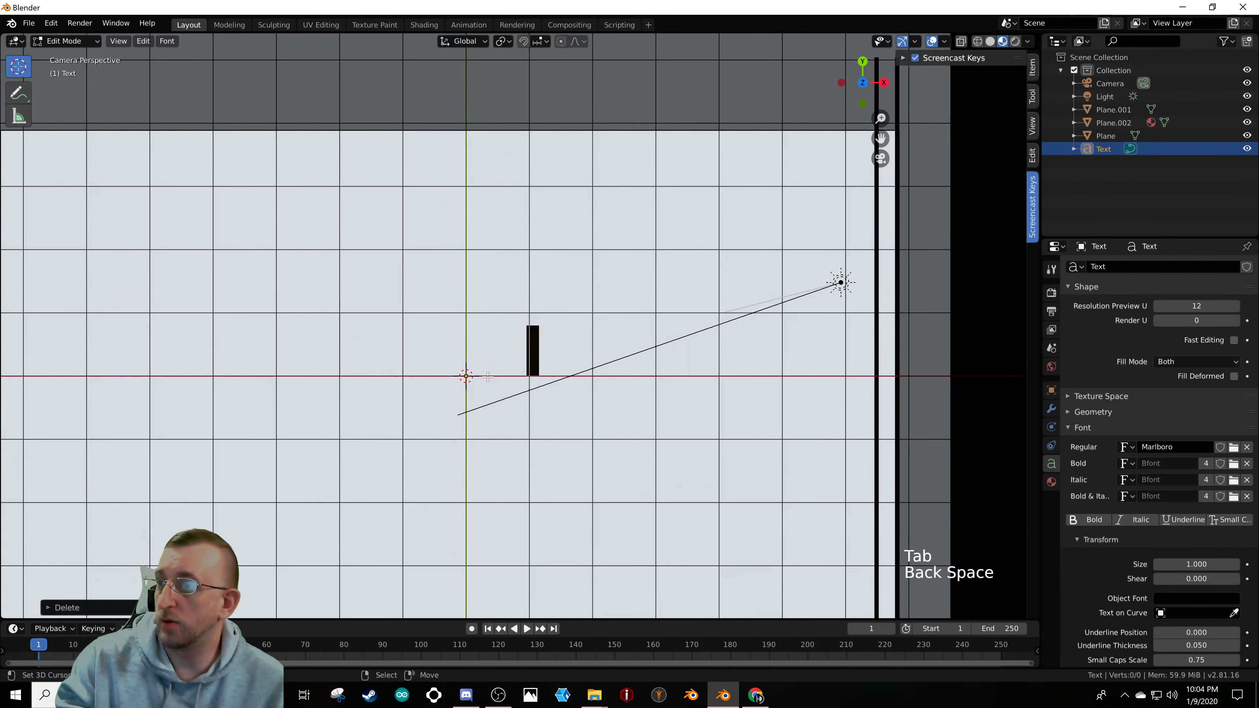
pyautogui.press('BackSpace')
pyautogui.press('BackSpace')
pyautogui.press('BackSpace')
pyautogui.press('BackSpace')
pyautogui.press('Tab')
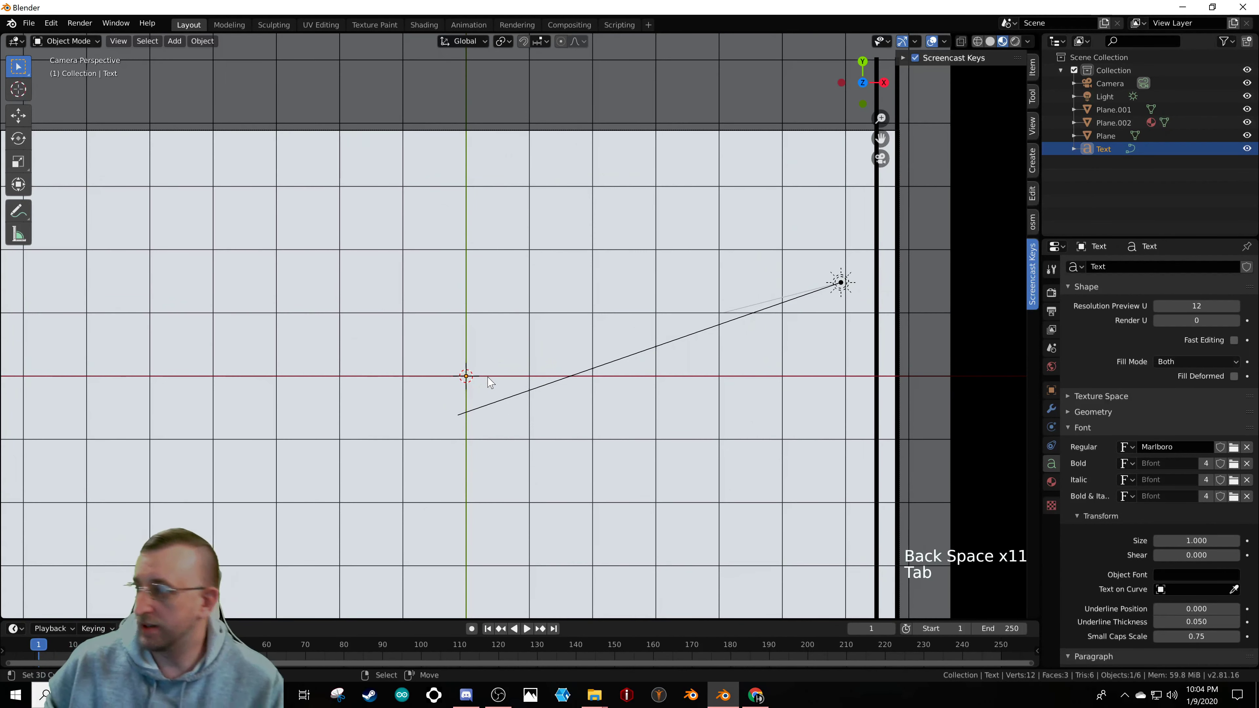
pyautogui.press('Tab')
pyautogui.write('Ma')
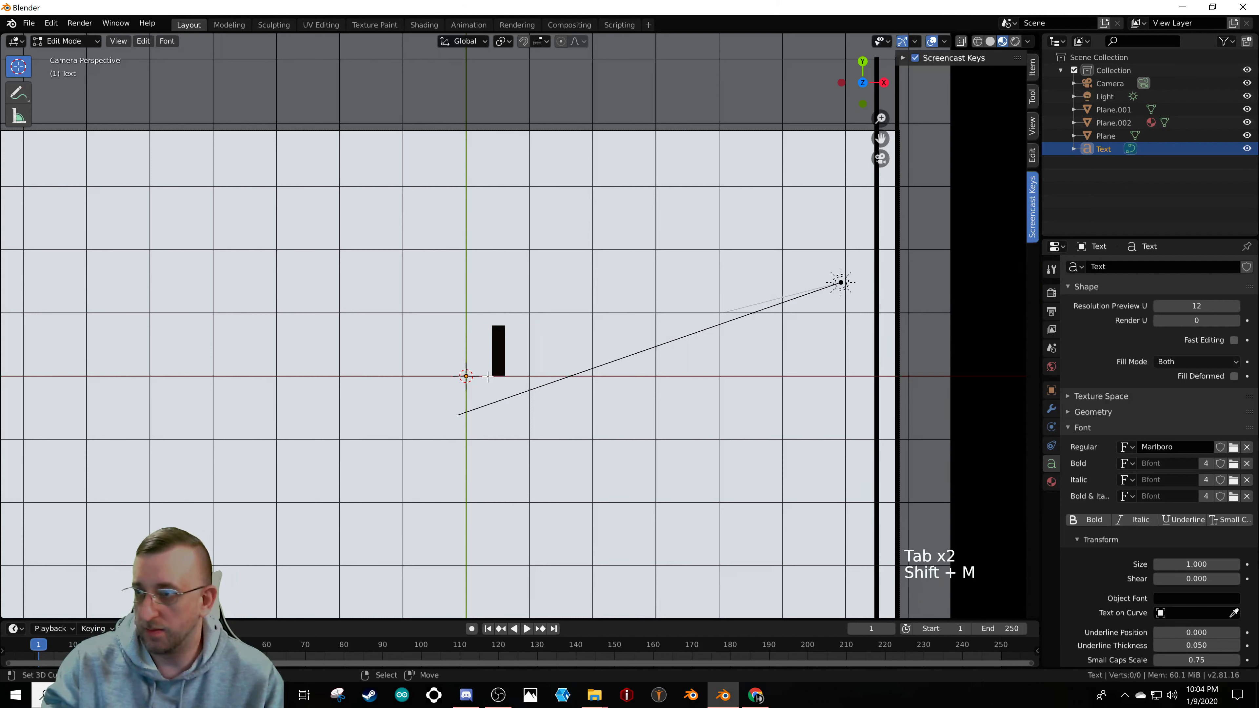
pyautogui.write('r')
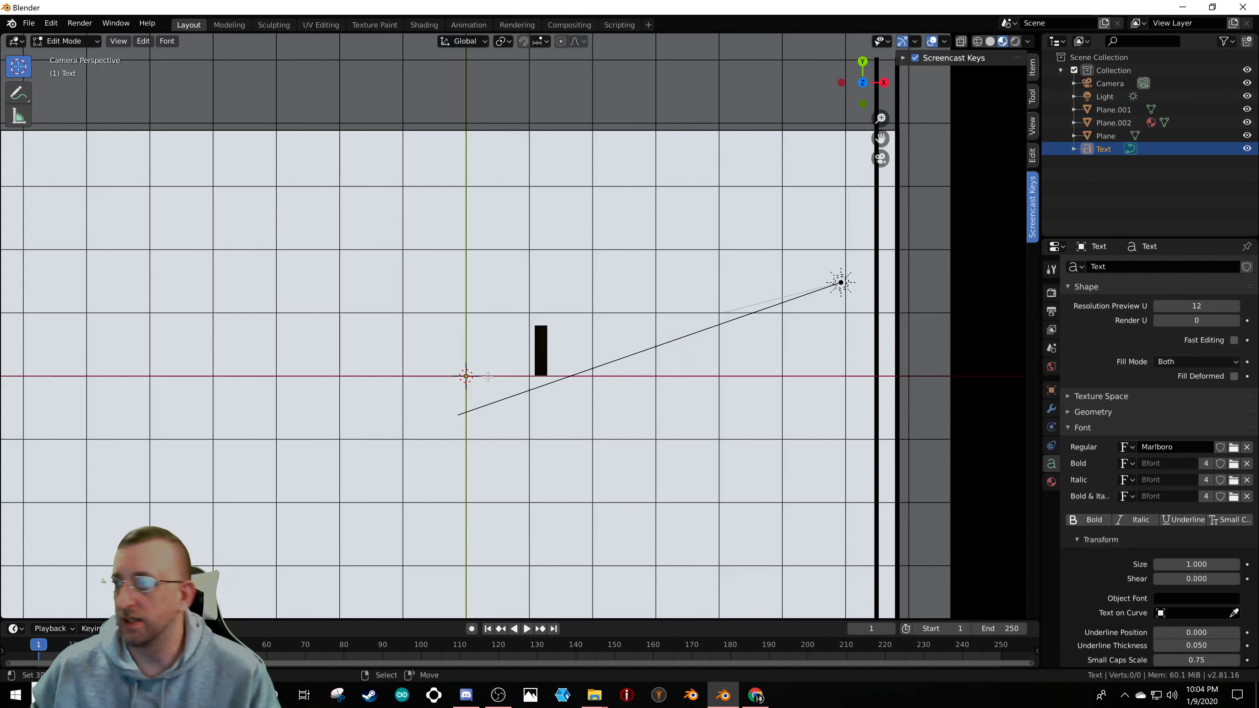
pyautogui.write('l')
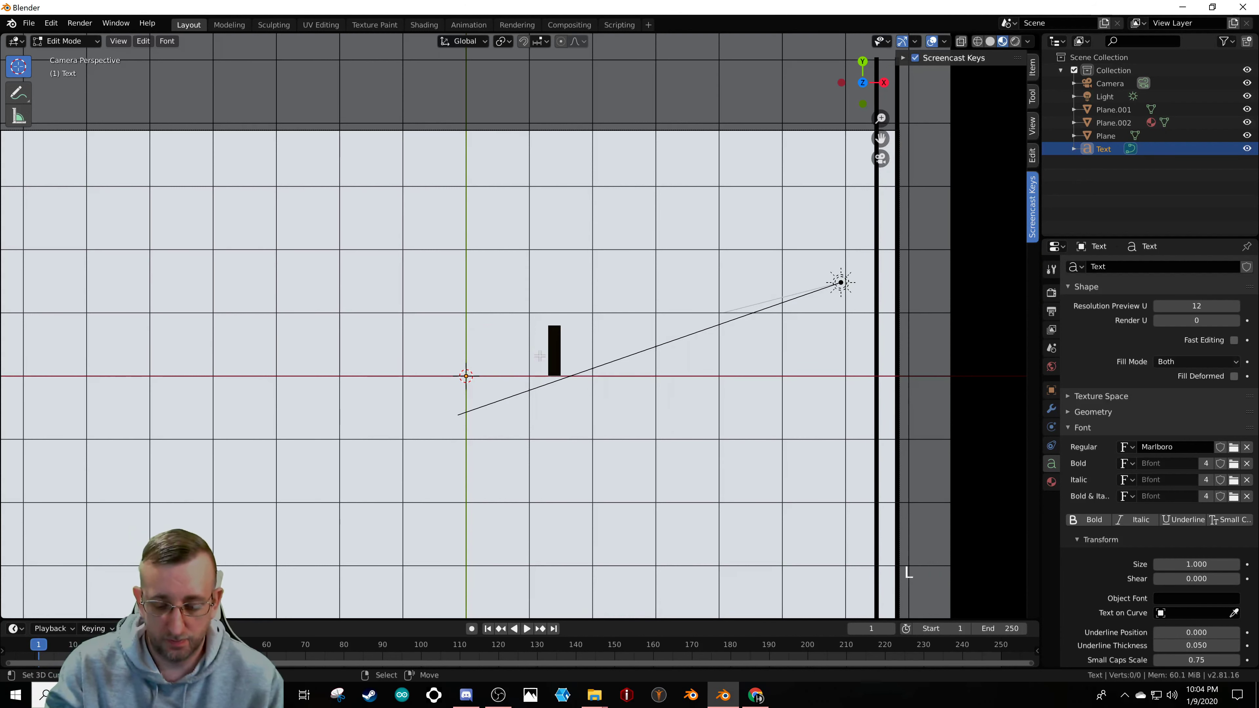
pyautogui.write('boro')
pyautogui.press('Tab')
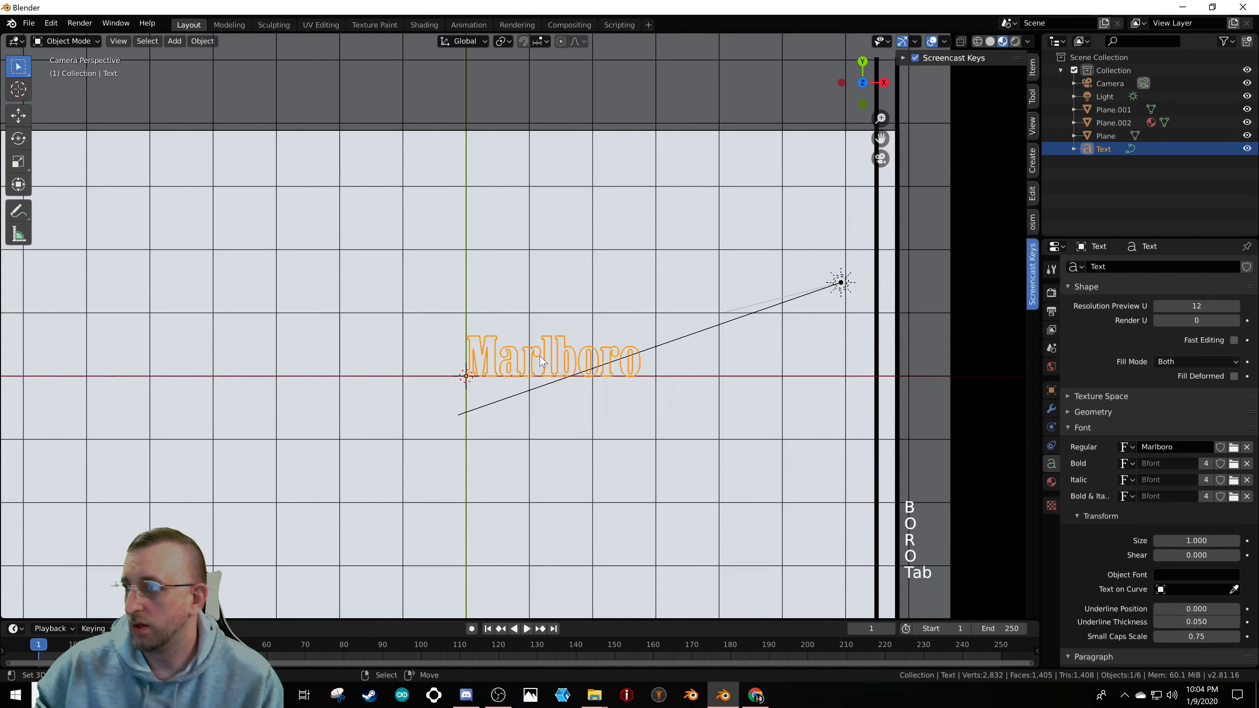
# - Assign the black Material.001 to the Marlboro text
pyautogui.scroll(3, 594, 391)
pyautogui.scroll(-5, 593, 389)
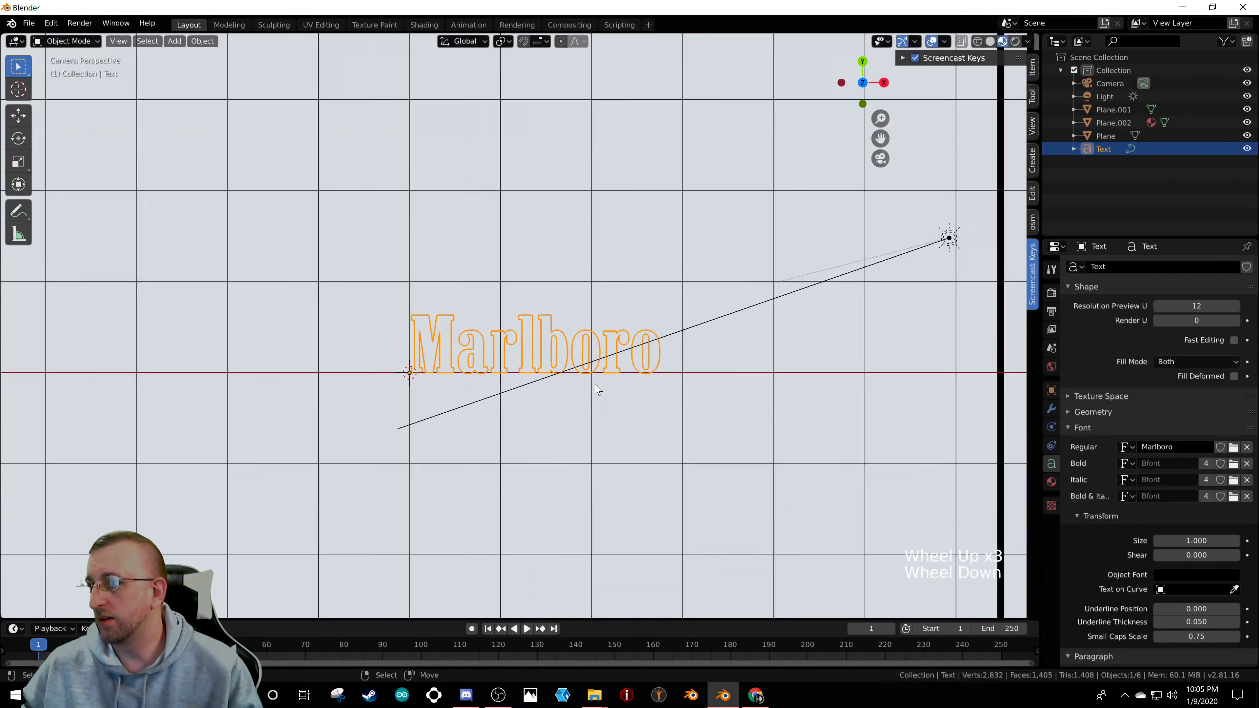
pyautogui.scroll(2, 594, 392)
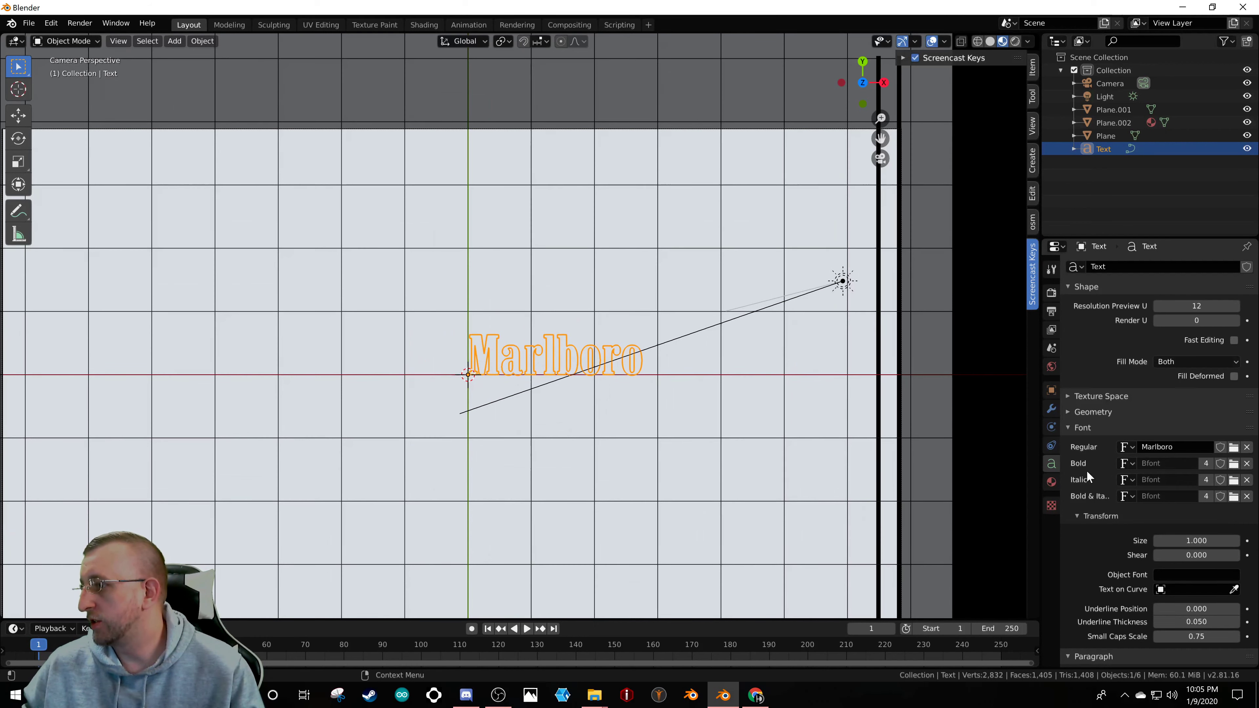
pyautogui.click(1051, 482)
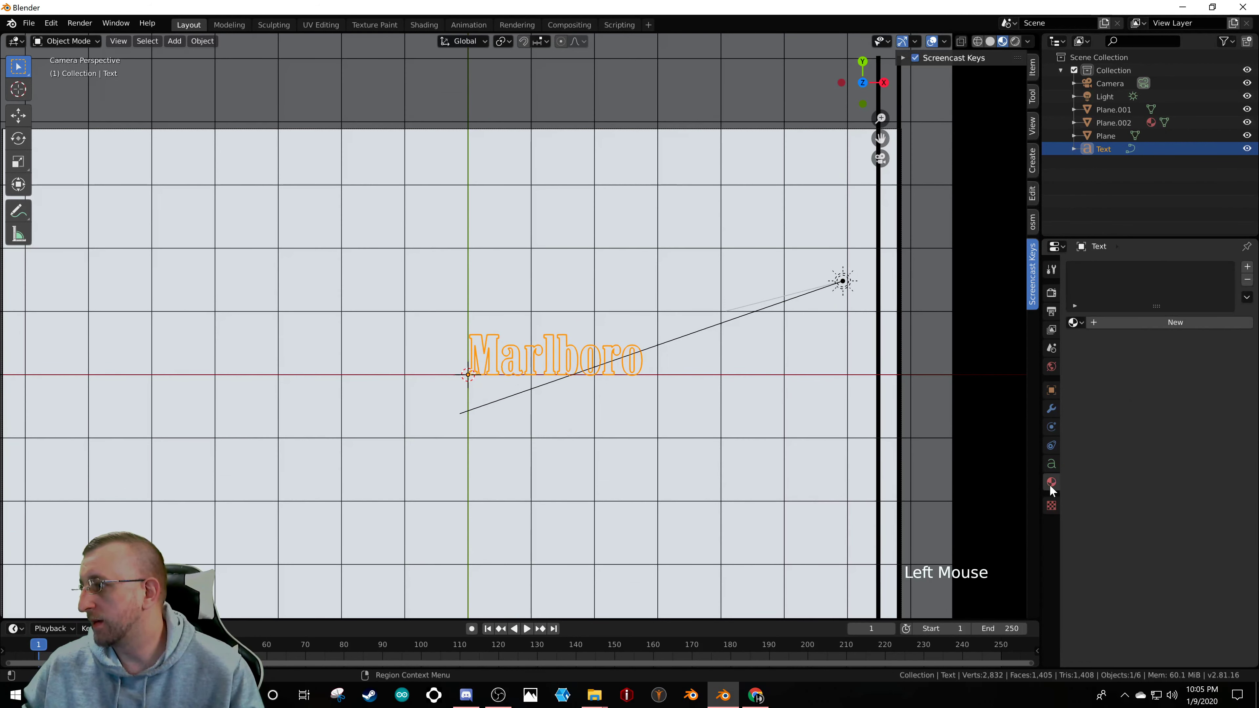
pyautogui.click(1077, 322)
pyautogui.click(1108, 354)
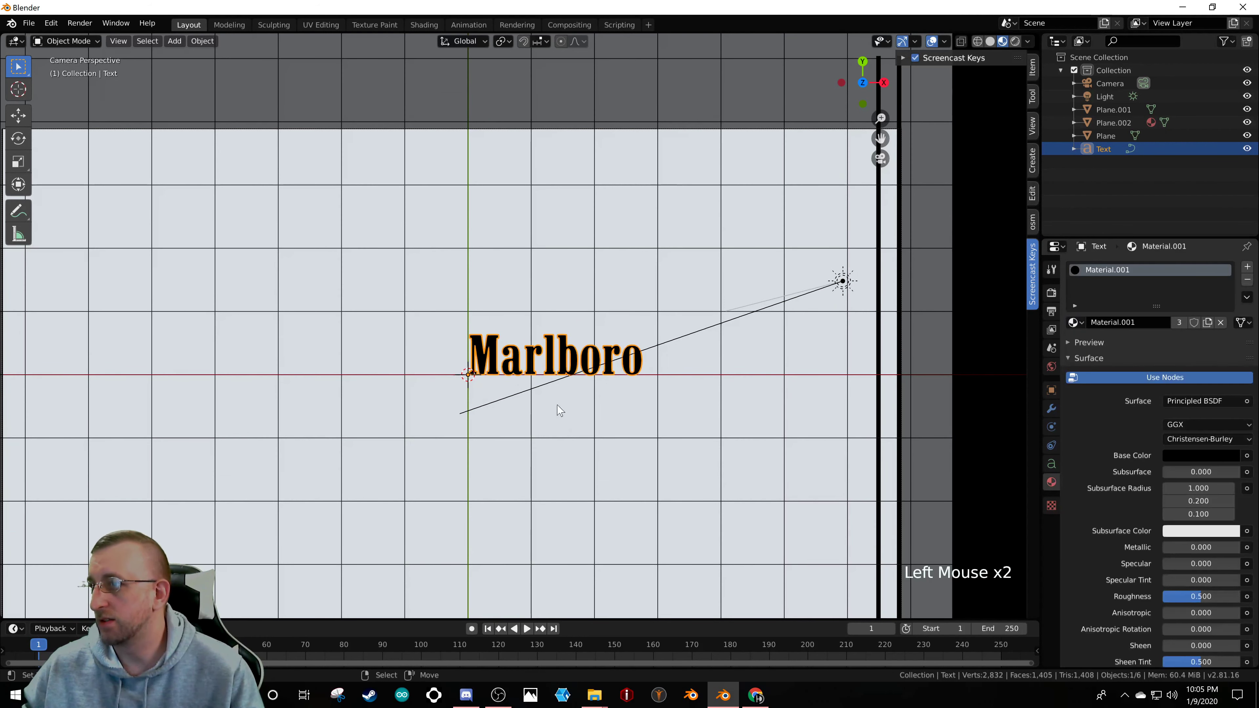
pyautogui.scroll(2, 424, 397)
pyautogui.scroll(-4, 464, 417)
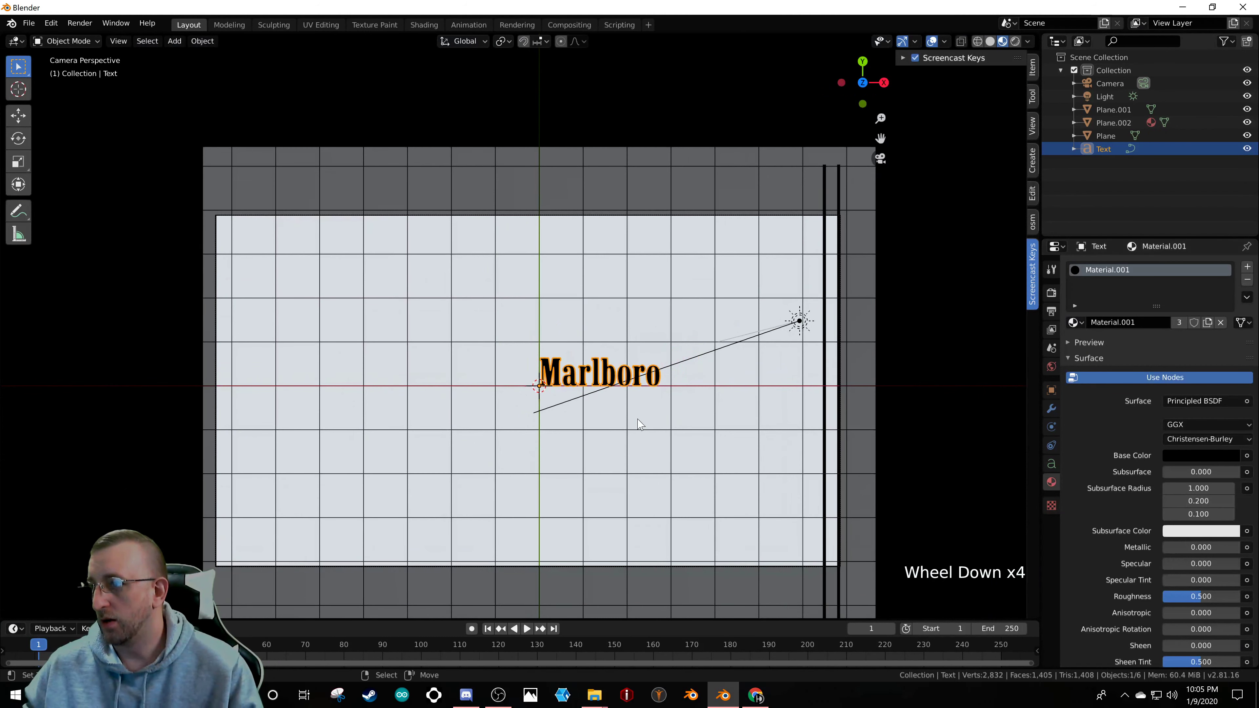
# - Rotate the Marlboro text -90° and move it beside the plane's right edge
pyautogui.press('r')
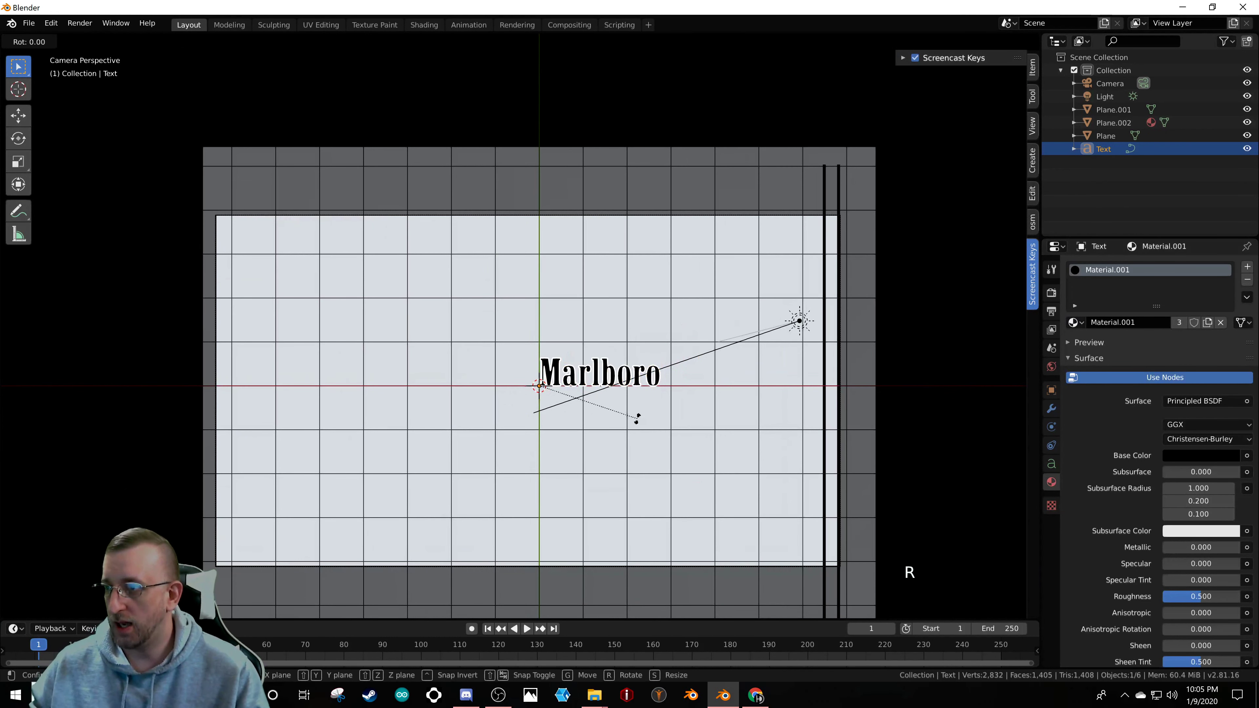
pyautogui.write('90')
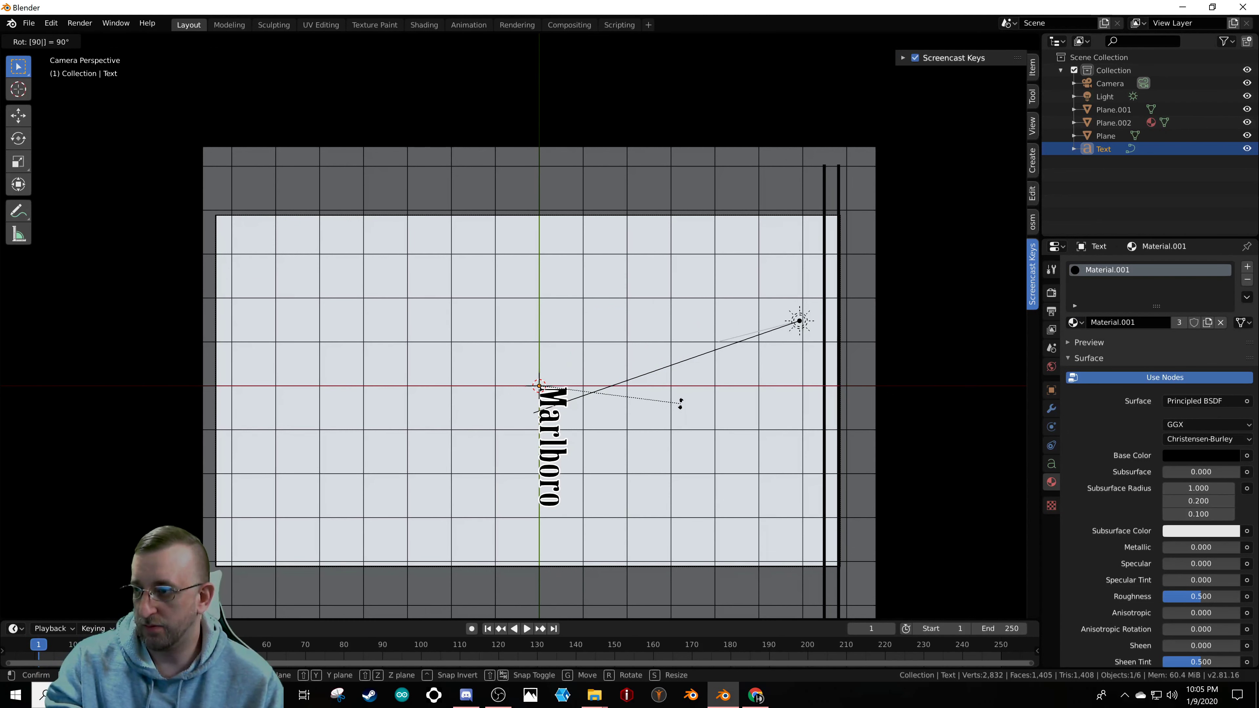
pyautogui.write('-')
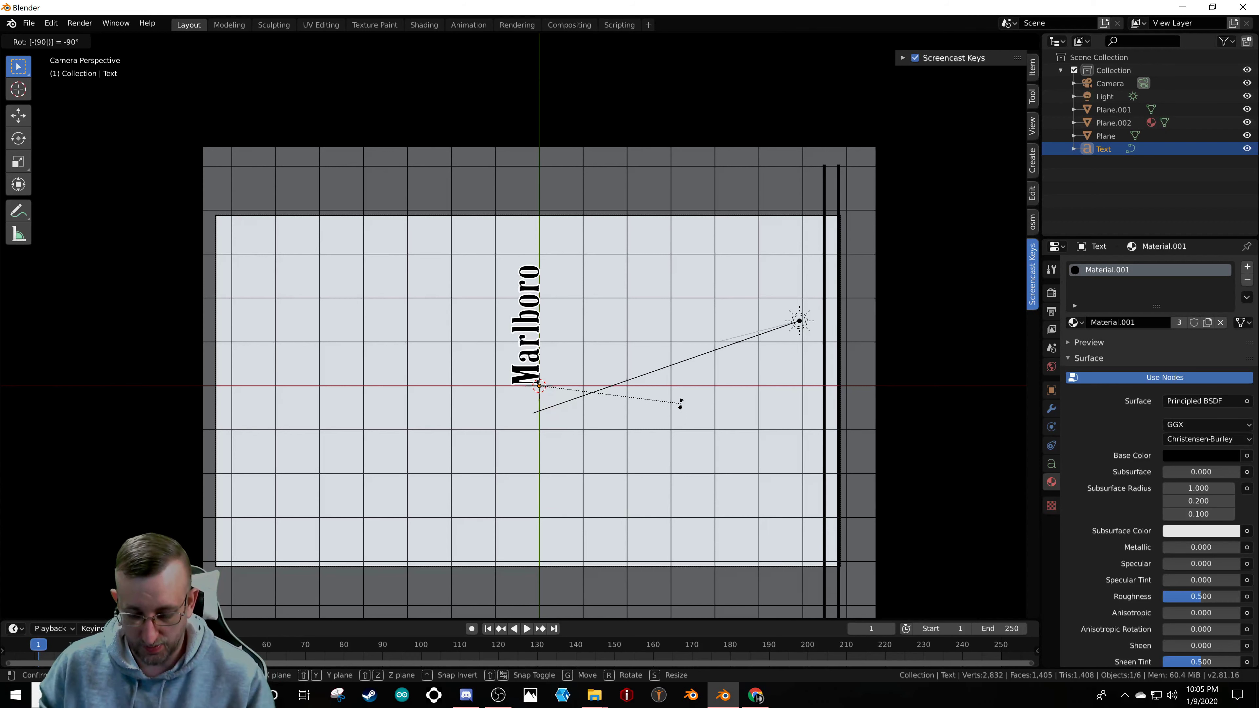
pyautogui.press('Return')
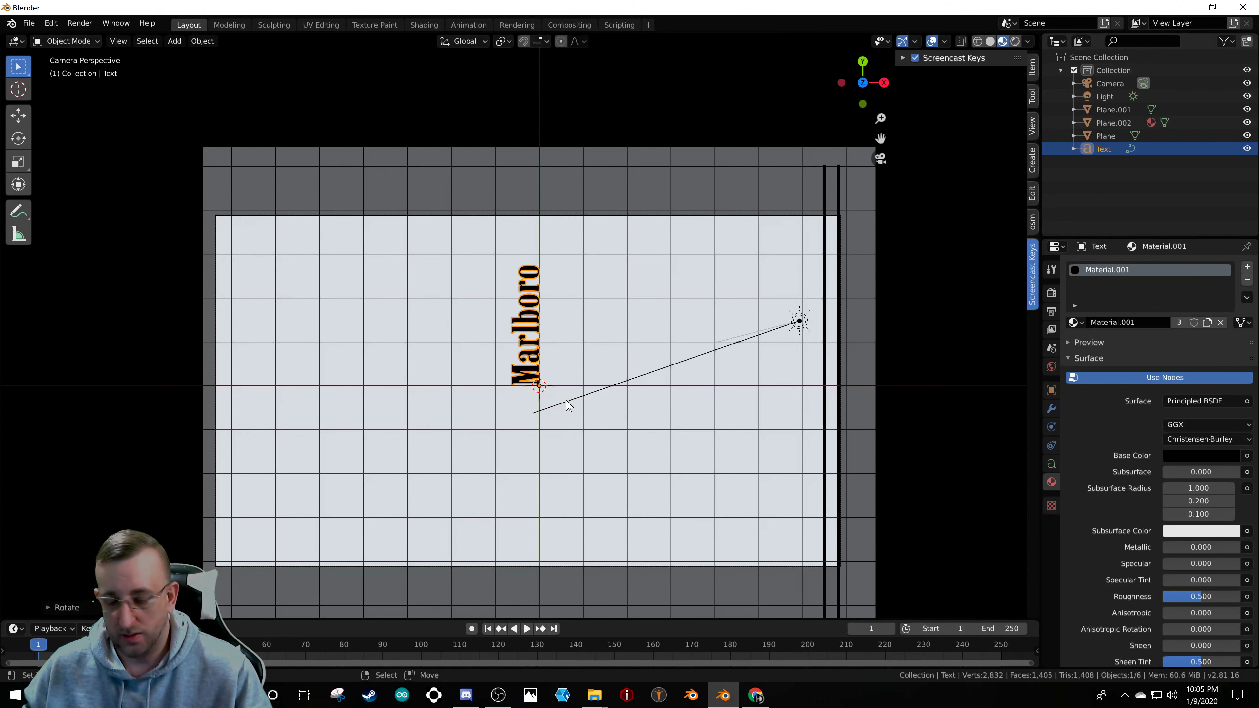
pyautogui.press('g')
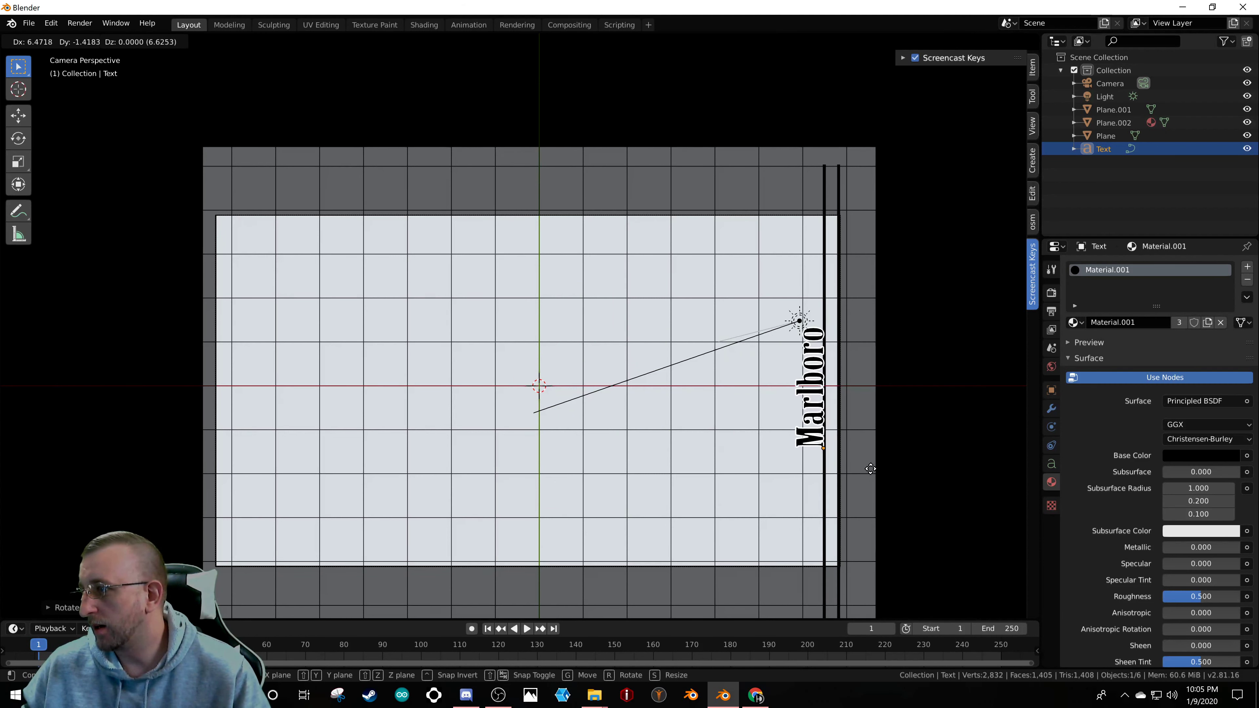
pyautogui.click(860, 436)
# - Scale the Marlboro text down to a smaller size
pyautogui.scroll(7, 843, 426)
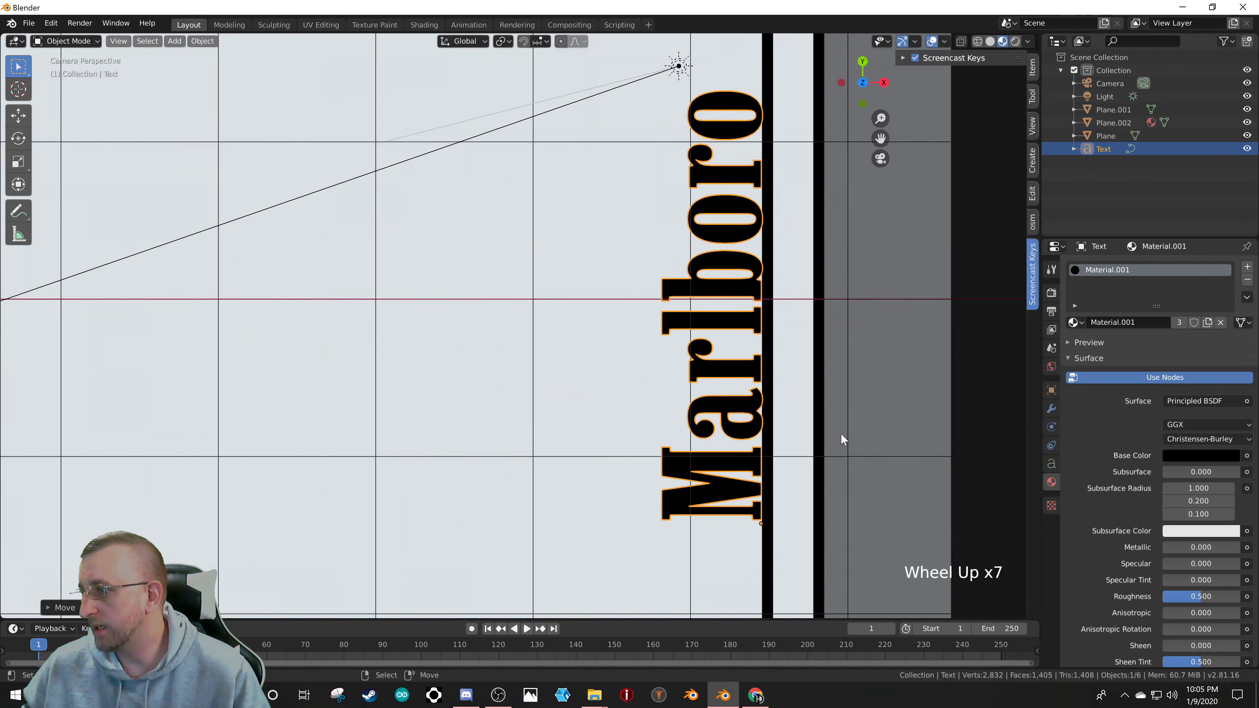
pyautogui.press('s')
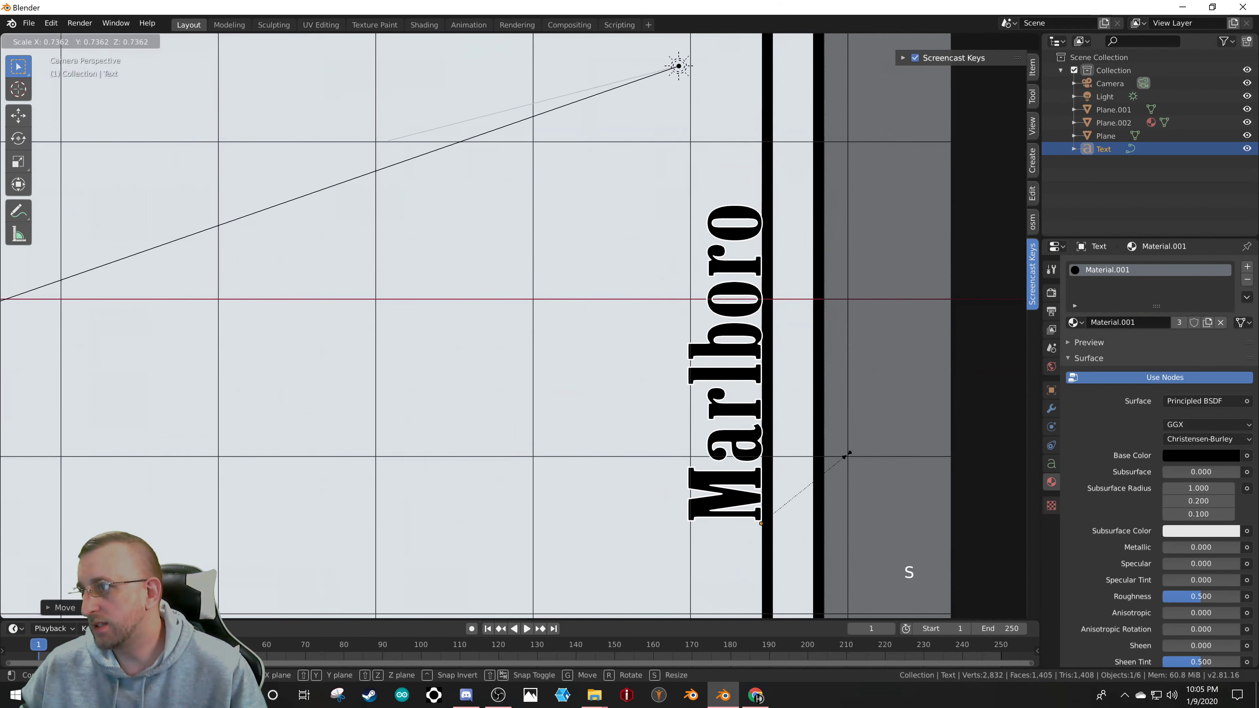
pyautogui.click(838, 454)
pyautogui.scroll(-3, 819, 448)
pyautogui.scroll(-4, 818, 449)
pyautogui.scroll(2, 820, 456)
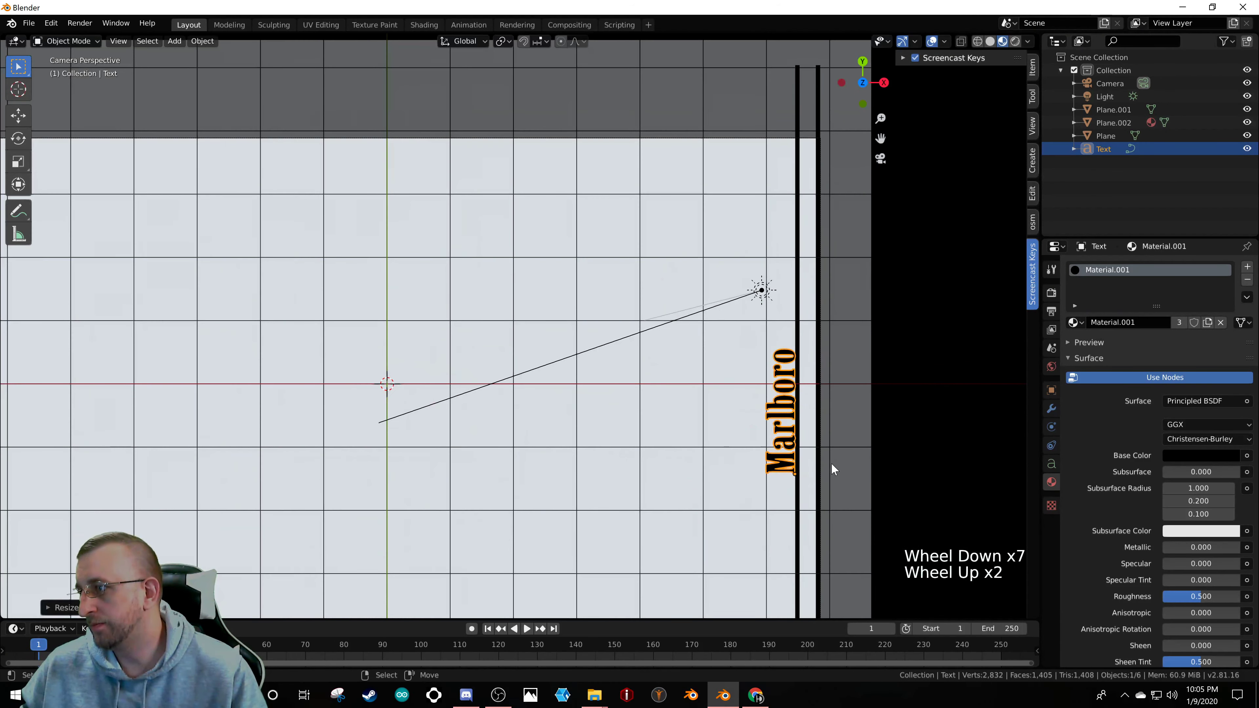
# - Pan and zoom the view to frame the plane and the Marlboro text
pyautogui.keyDown('shift'); pyautogui.moveTo(831, 463); pyautogui.dragTo(741, 386, button='middle'); pyautogui.keyUp('shift')
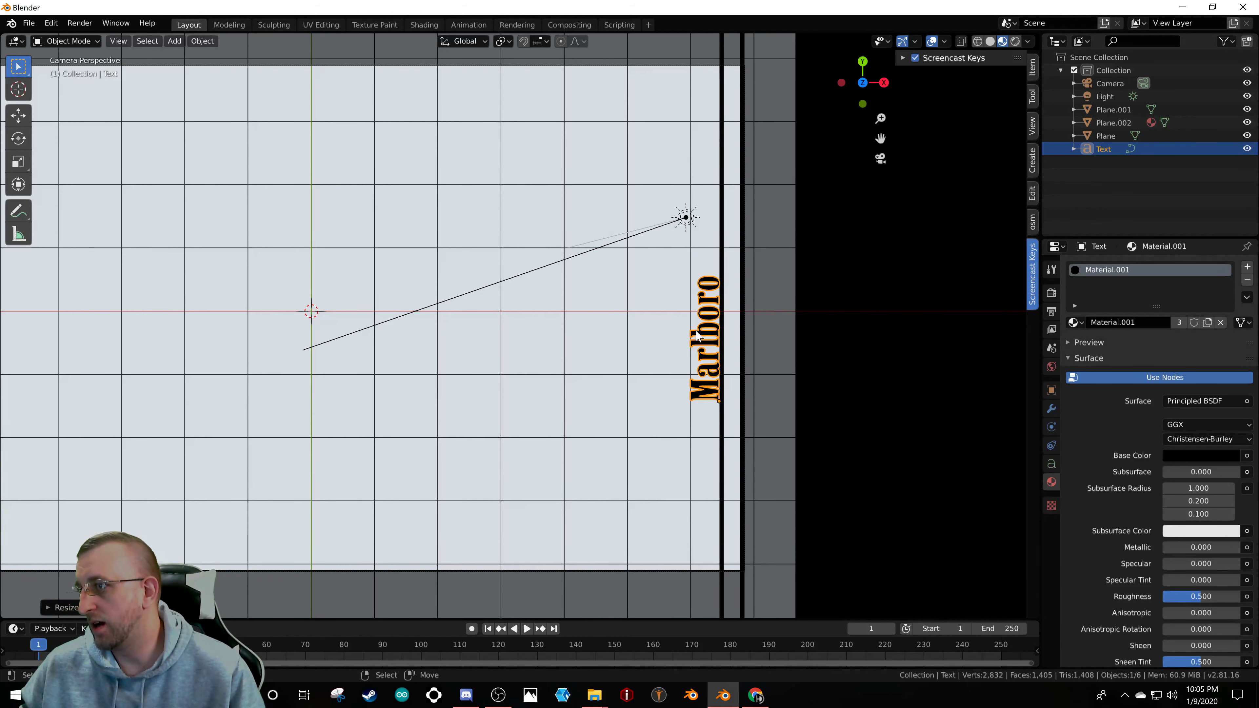
pyautogui.scroll(-6, 696, 335)
pyautogui.scroll(6, 704, 355)
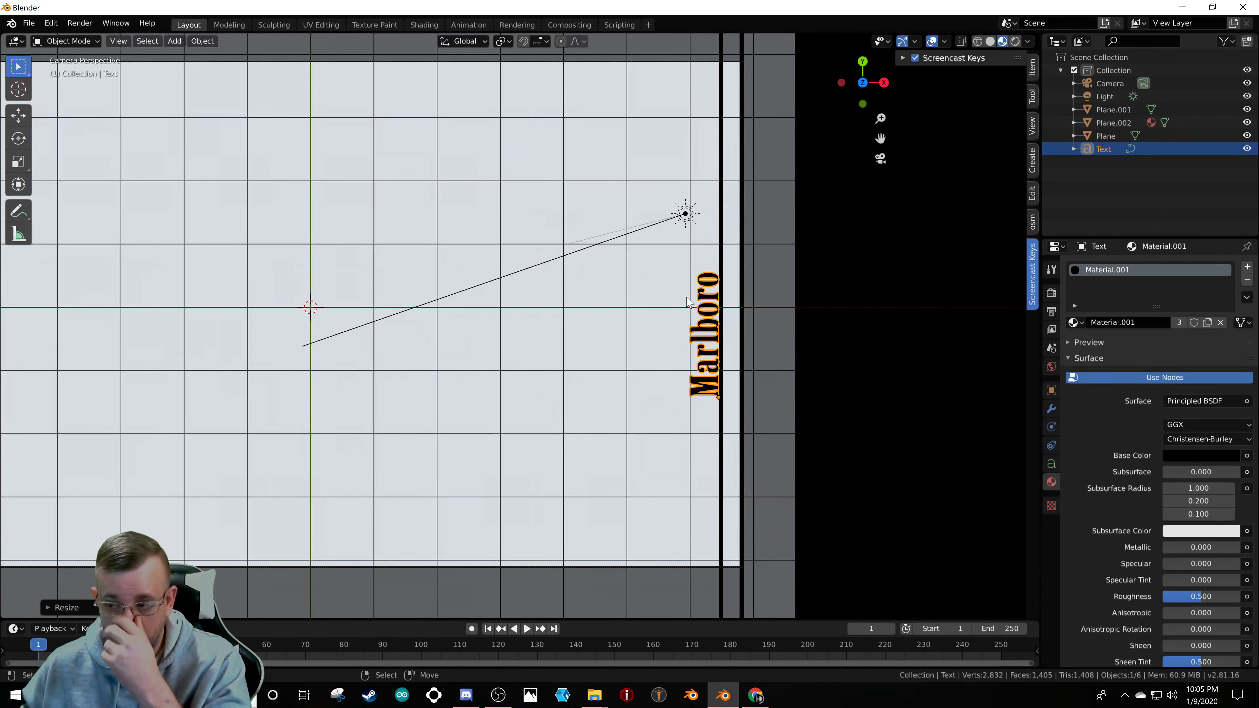
pyautogui.scroll(4, 712, 328)
pyautogui.scroll(-6, 706, 349)
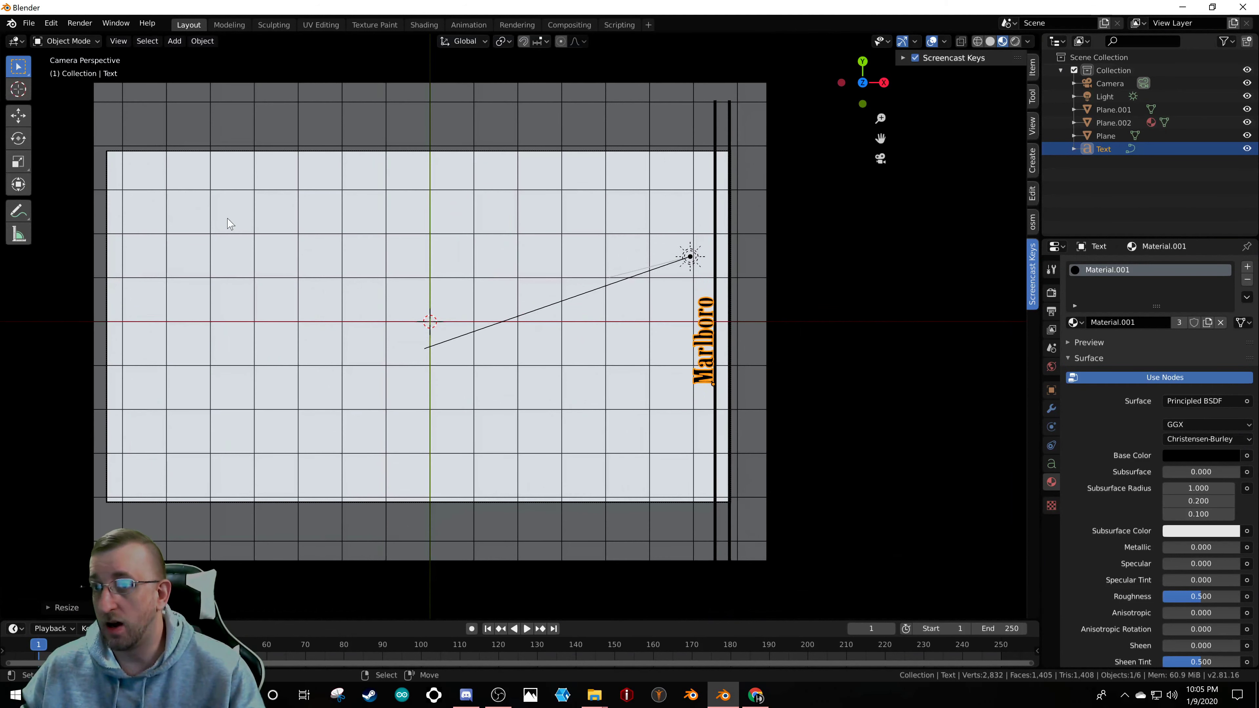
pyautogui.scroll(7, 728, 444)
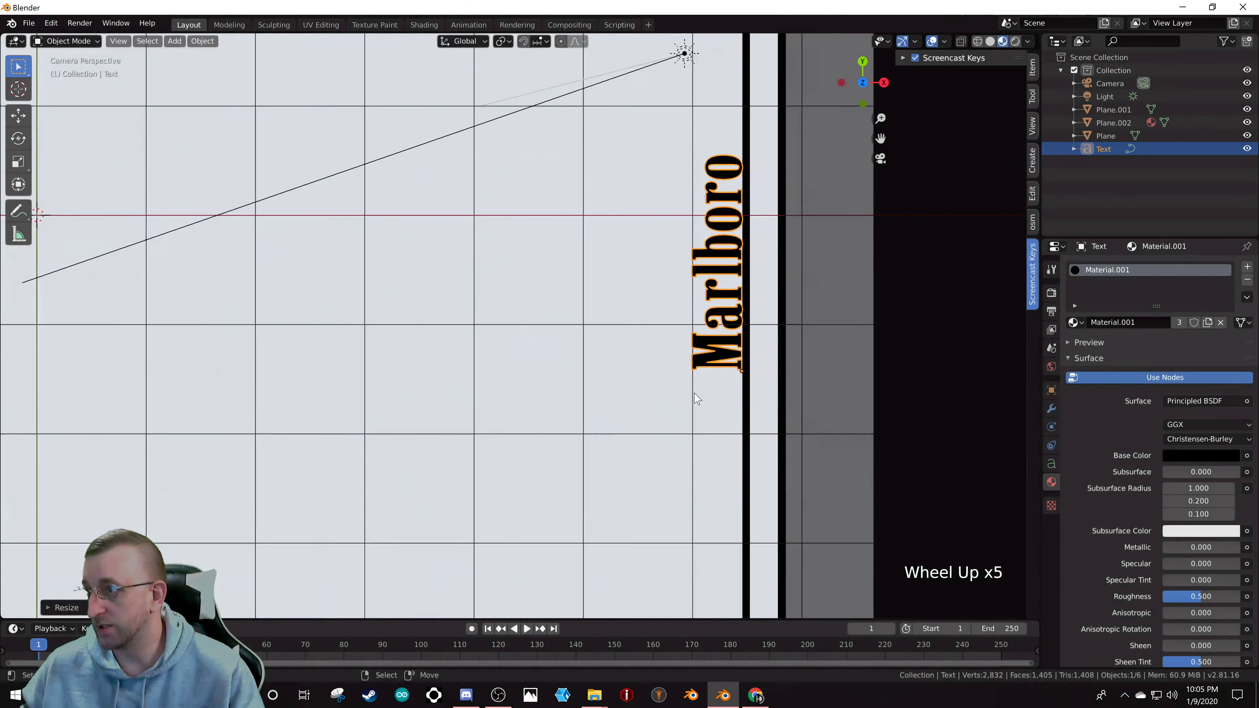
pyautogui.scroll(-6, 731, 436)
pyautogui.scroll(6, 755, 322)
pyautogui.scroll(1, 755, 322)
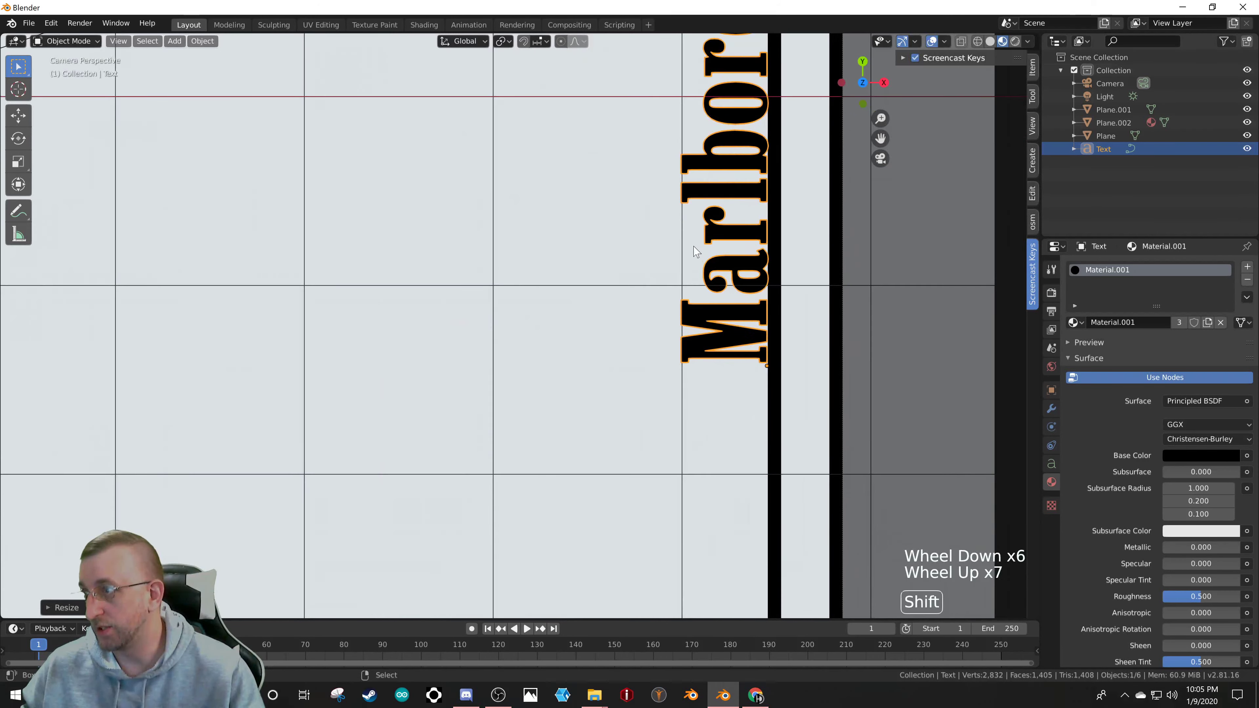
pyautogui.keyDown('shift'); pyautogui.moveTo(754, 323); pyautogui.dragTo(485, 406, button='middle'); pyautogui.keyUp('shift')
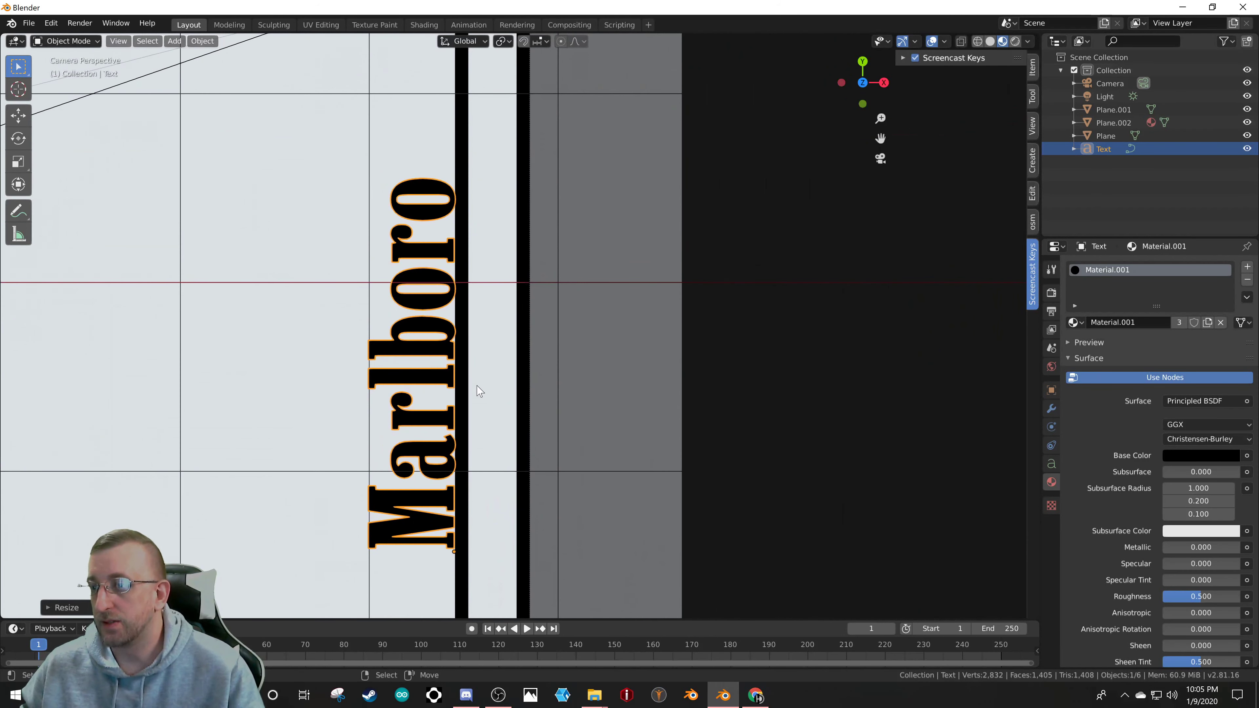
pyautogui.scroll(-7, 476, 406)
pyautogui.scroll(5, 461, 404)
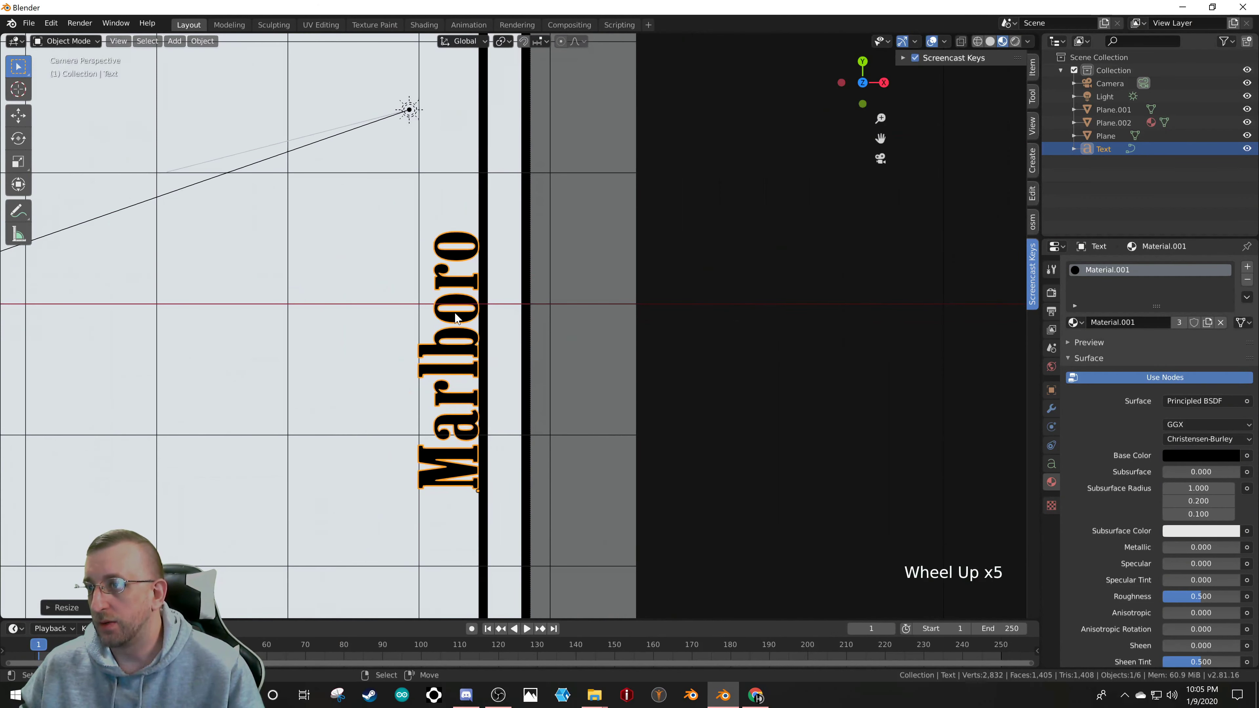
pyautogui.scroll(-8, 458, 436)
pyautogui.scroll(3, 459, 438)
# - Deselect all, then try selecting the Marlboro text sitting over the background plane
pyautogui.press('a')
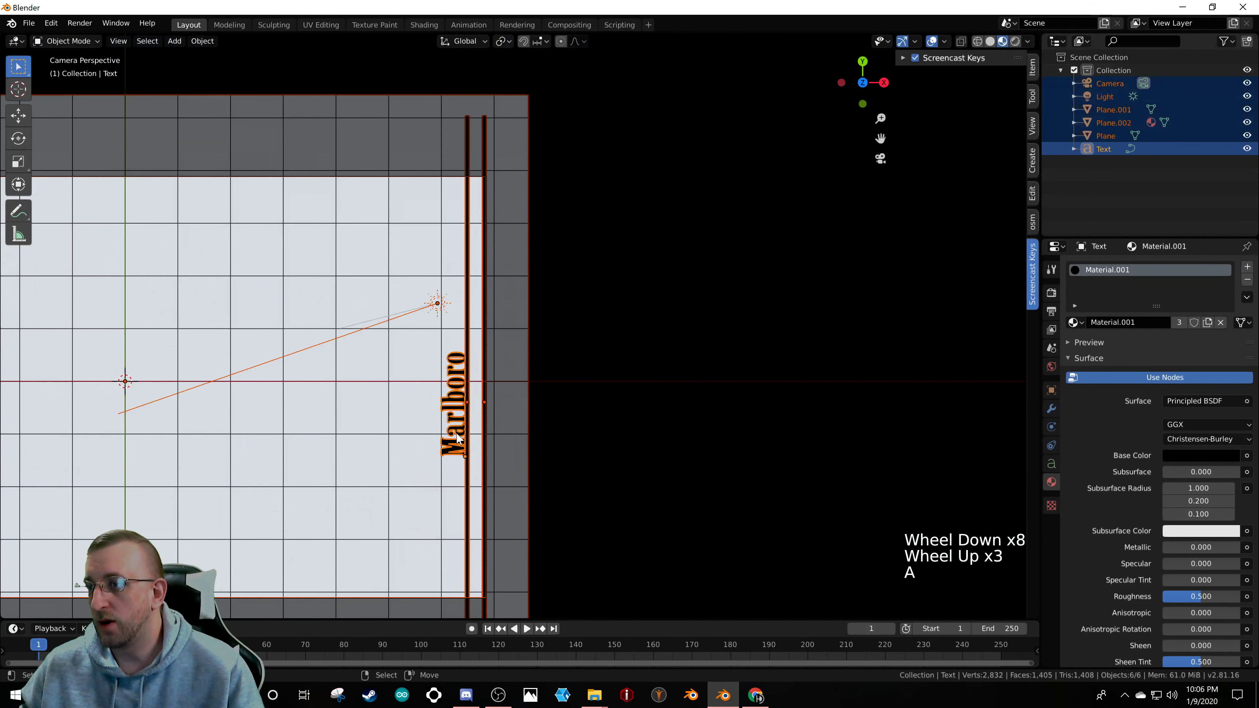
pyautogui.press('a')
pyautogui.press('a')
pyautogui.scroll(-5, 412, 432)
pyautogui.scroll(3, 399, 433)
pyautogui.keyDown('shift'); pyautogui.moveTo(400, 433); pyautogui.dragTo(523, 414, button='middle'); pyautogui.keyUp('shift')
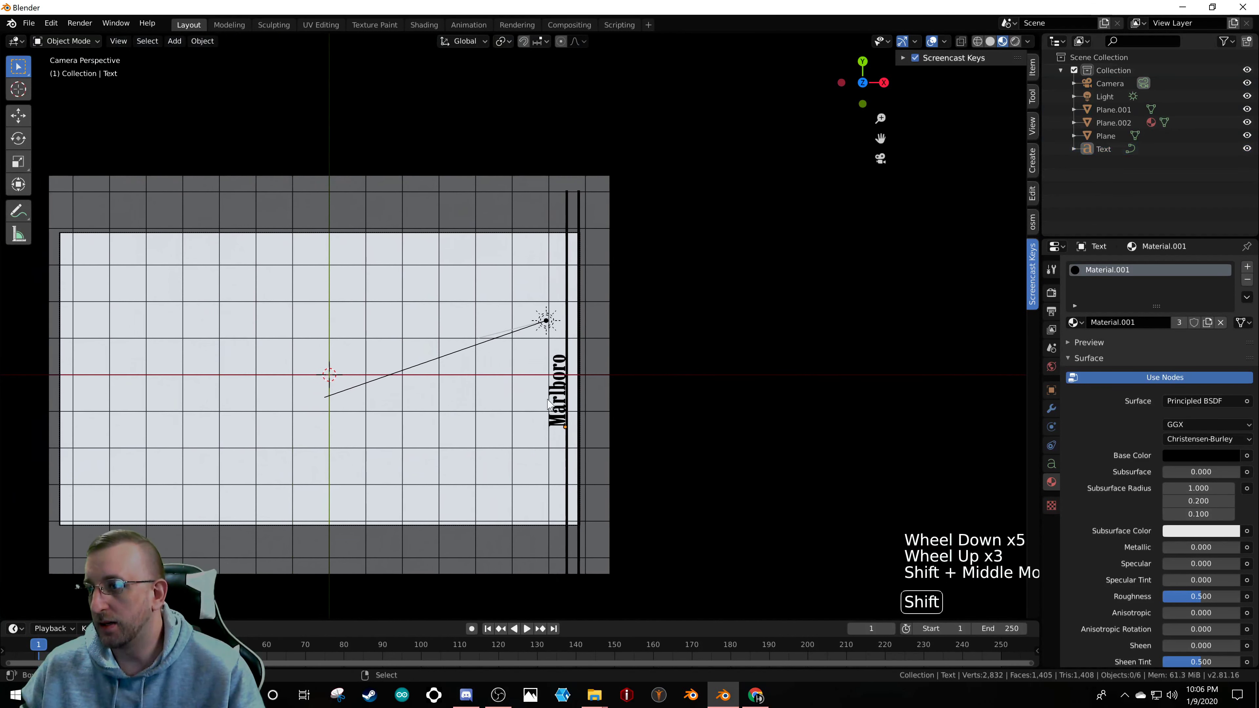
pyautogui.rightClick(560, 379)
pyautogui.press('g')
pyautogui.rightClick(562, 381)
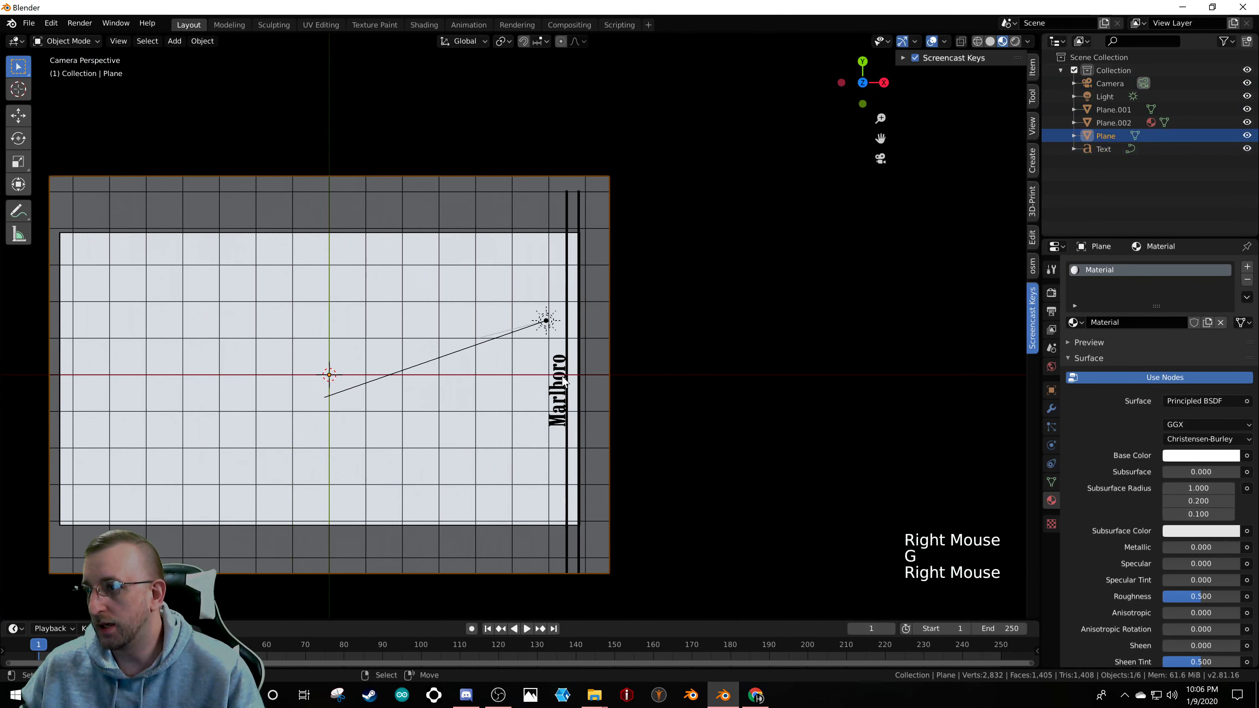
pyautogui.rightClick(565, 383)
pyautogui.rightClick(558, 425)
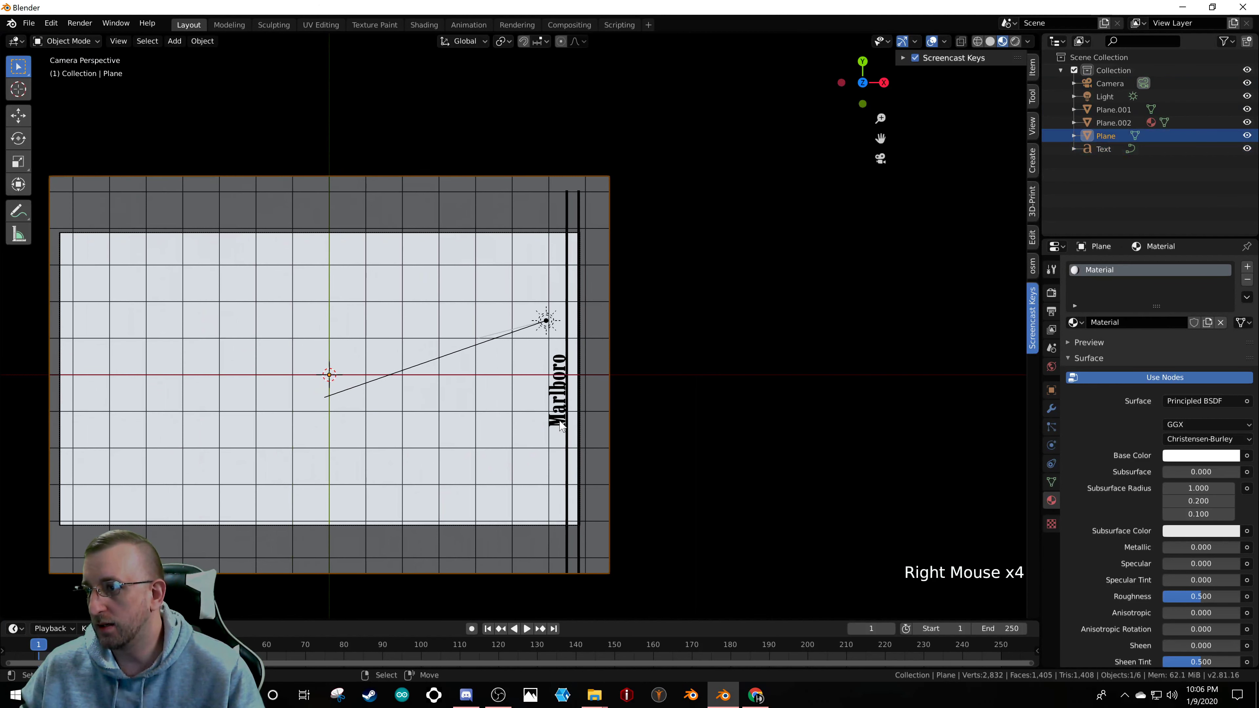
pyautogui.rightClick(563, 428)
pyautogui.rightClick(567, 432)
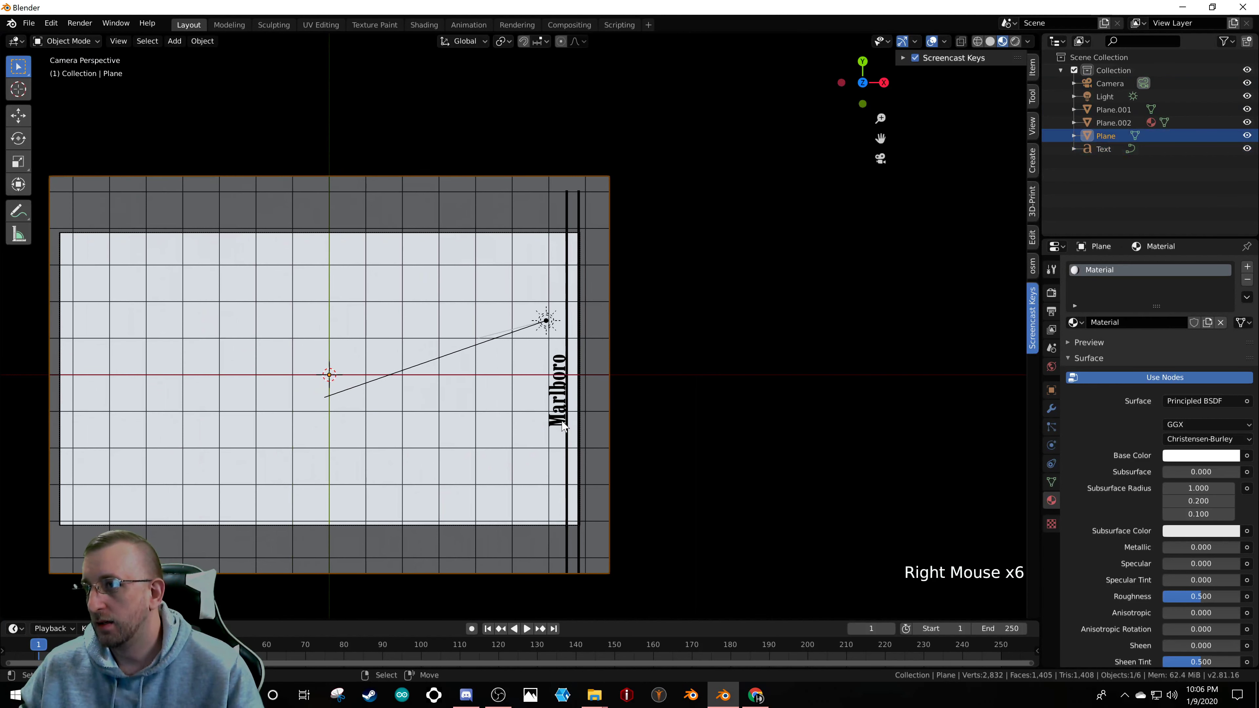
# - Use wireframe shading to select the Marlboro text, then return to Material Preview
pyautogui.press('z')
pyautogui.rightClick(559, 424)
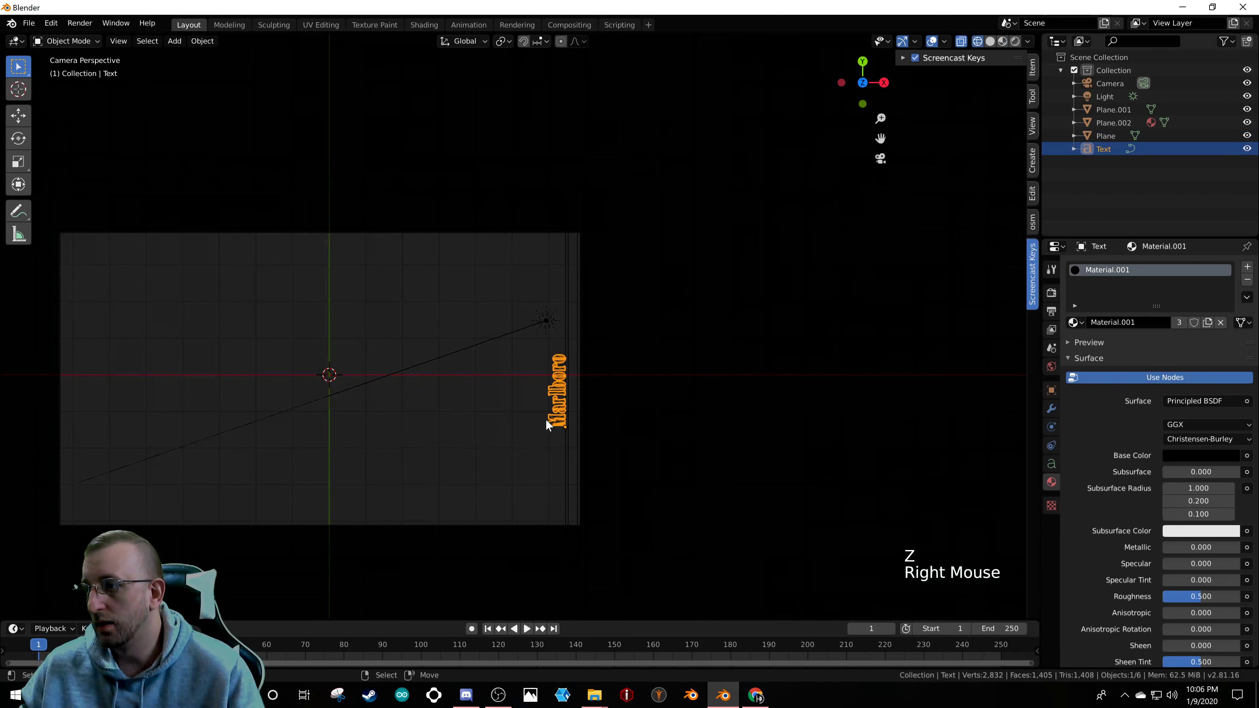
pyautogui.press('z')
pyautogui.scroll(5, 570, 424)
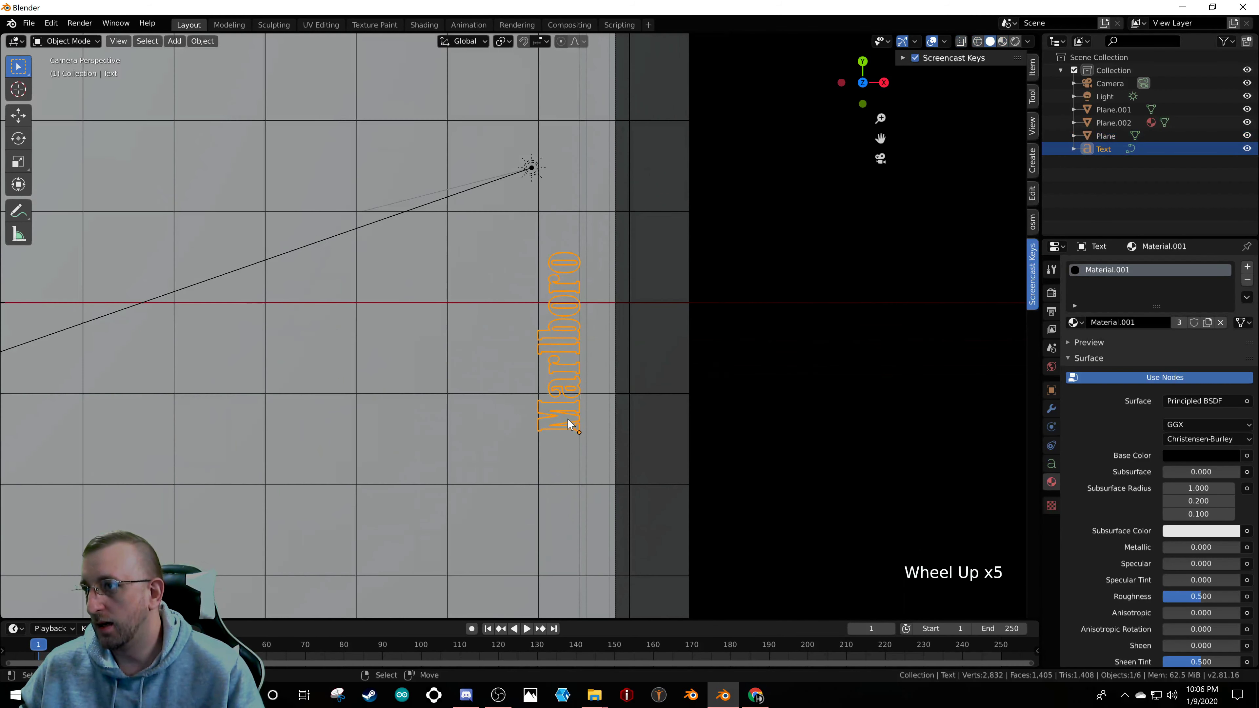
pyautogui.scroll(-2, 571, 424)
pyautogui.press('z')
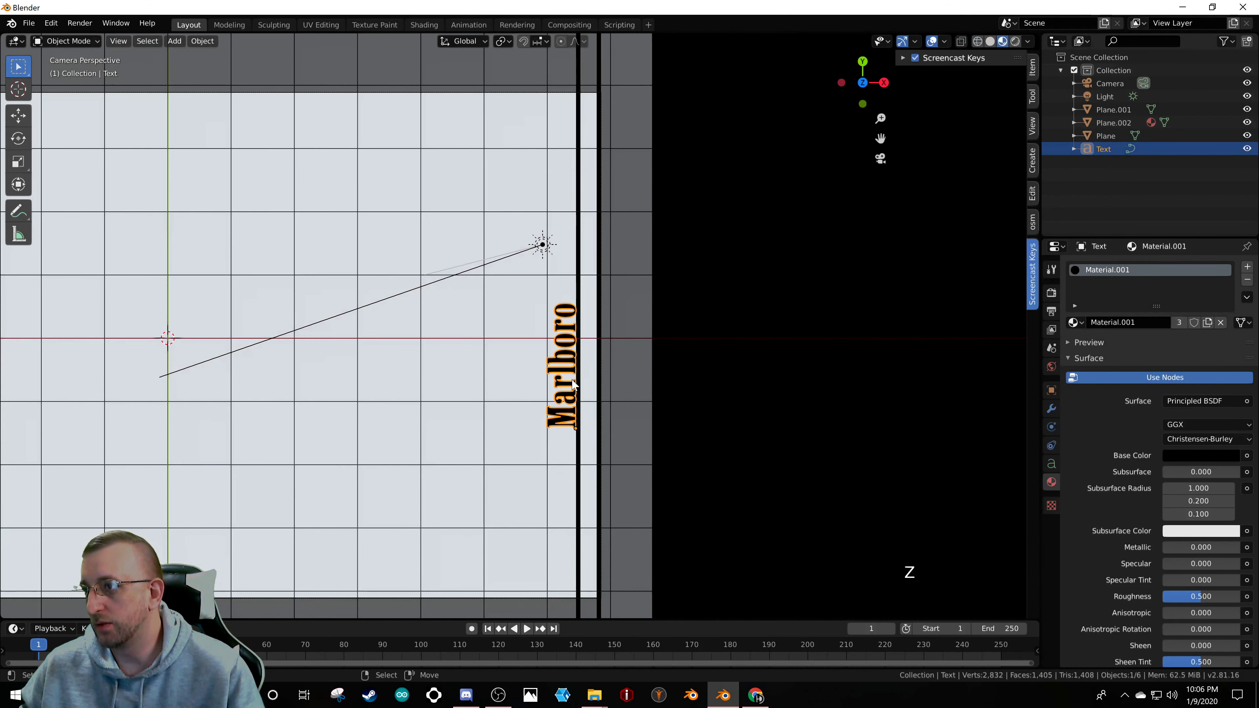
# - Move the Marlboro text slightly higher along the plane's right edge
pyautogui.press('g')
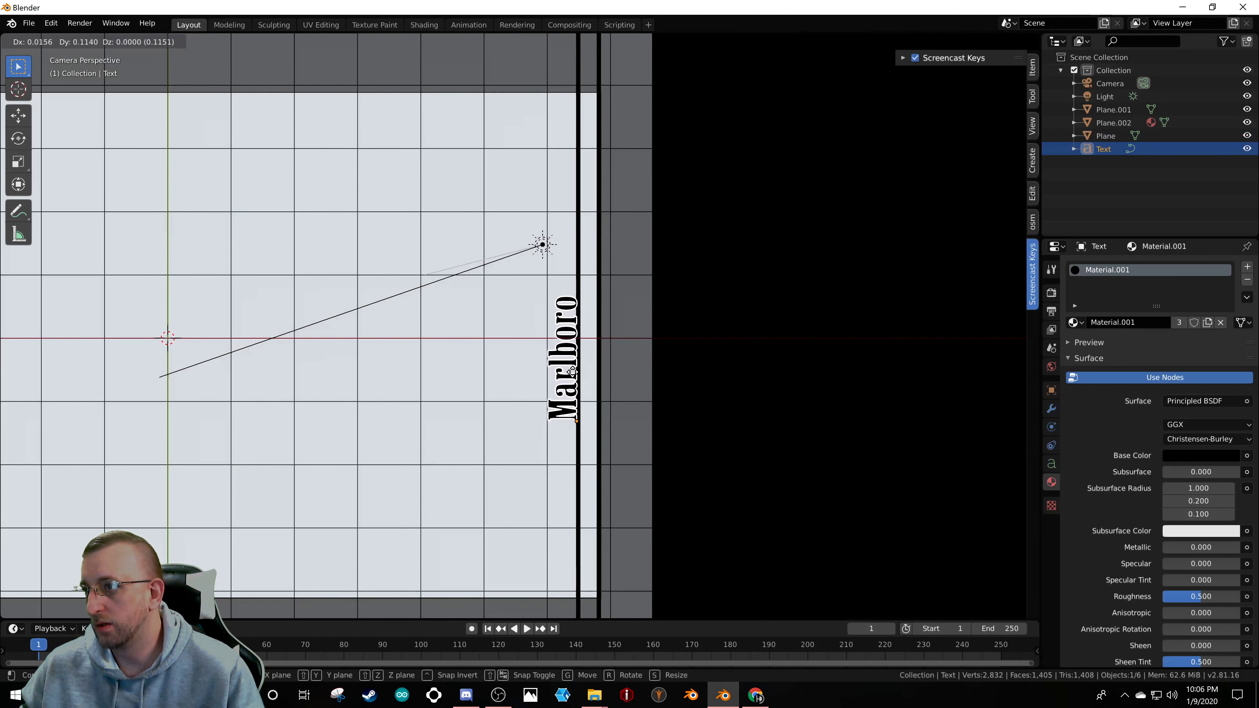
pyautogui.click(574, 376)
pyautogui.scroll(2, 564, 382)
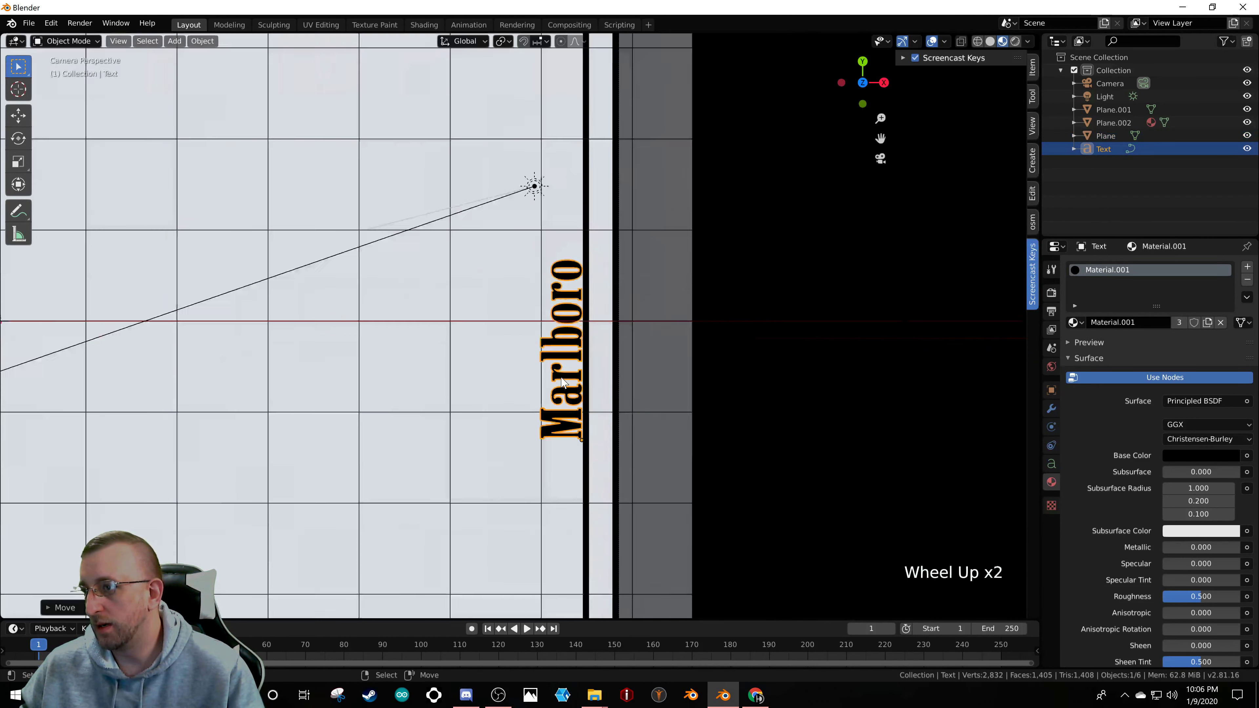
pyautogui.scroll(4, 564, 386)
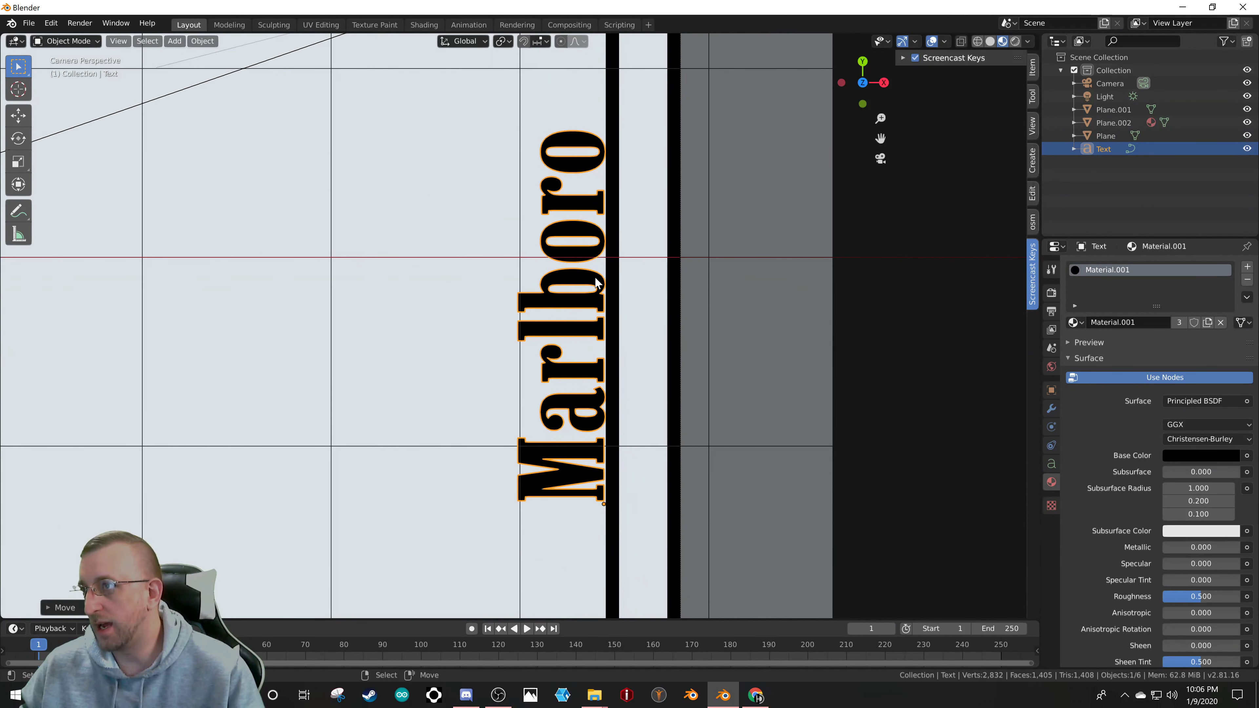
pyautogui.scroll(-8, 548, 320)
pyautogui.scroll(1, 519, 379)
pyautogui.scroll(1, 518, 381)
pyautogui.scroll(-7, 515, 383)
pyautogui.scroll(4, 513, 384)
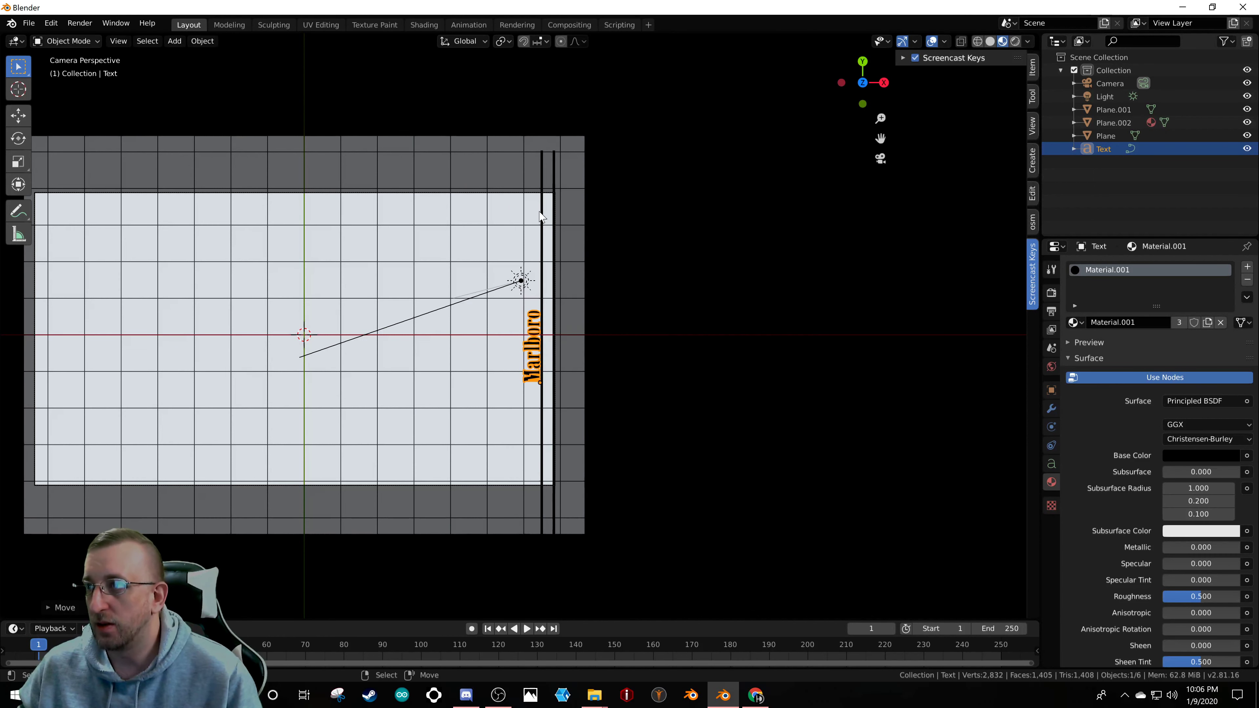
# - Deselect everything, recenter the plane, and switch the viewport to Rendered shading
pyautogui.press('a')
pyautogui.press('a')
pyautogui.press('a')
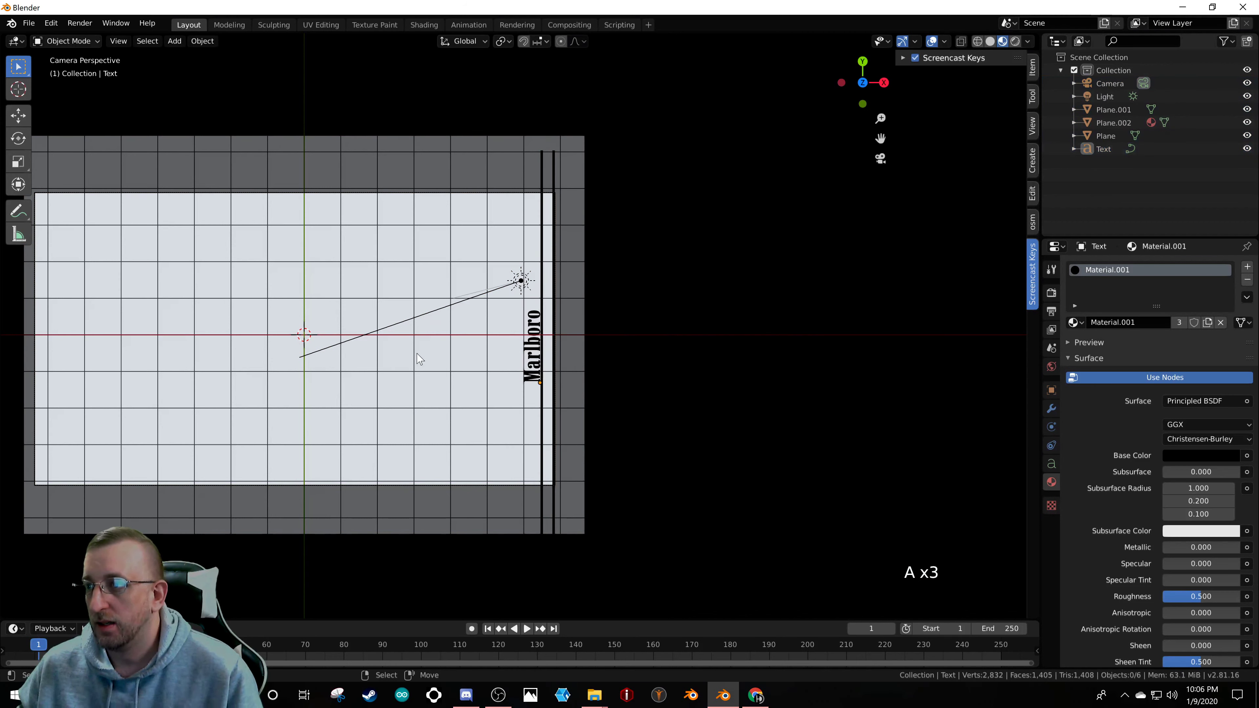
pyautogui.keyDown('shift'); pyautogui.moveTo(391, 360); pyautogui.dragTo(618, 398, button='middle'); pyautogui.keyUp('shift')
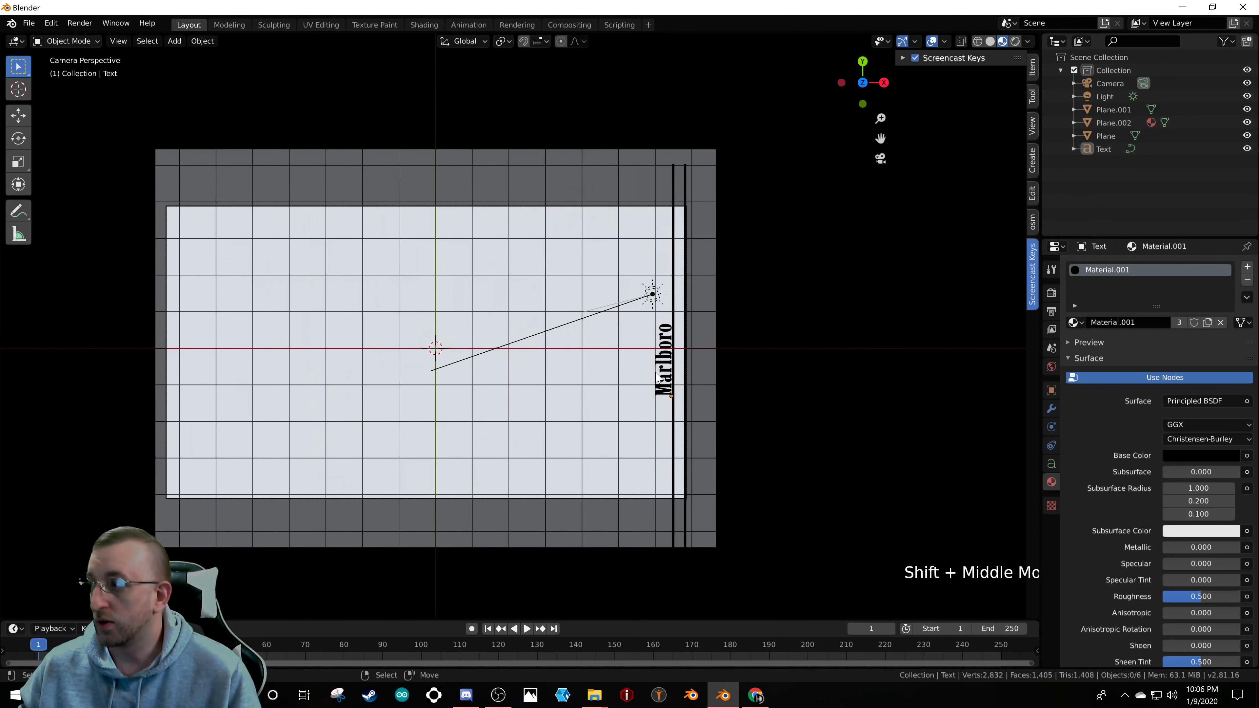
pyautogui.scroll(2, 498, 324)
pyautogui.scroll(-1, 498, 325)
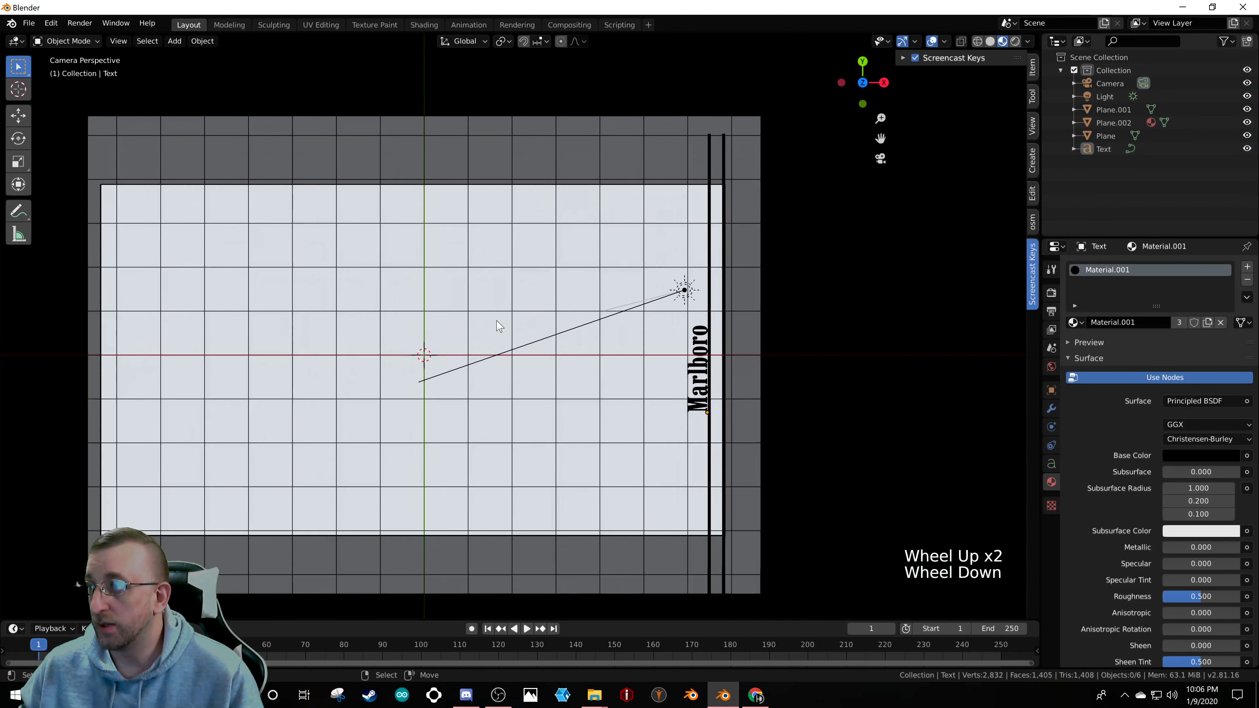
pyautogui.scroll(-1, 498, 325)
pyautogui.scroll(1, 498, 325)
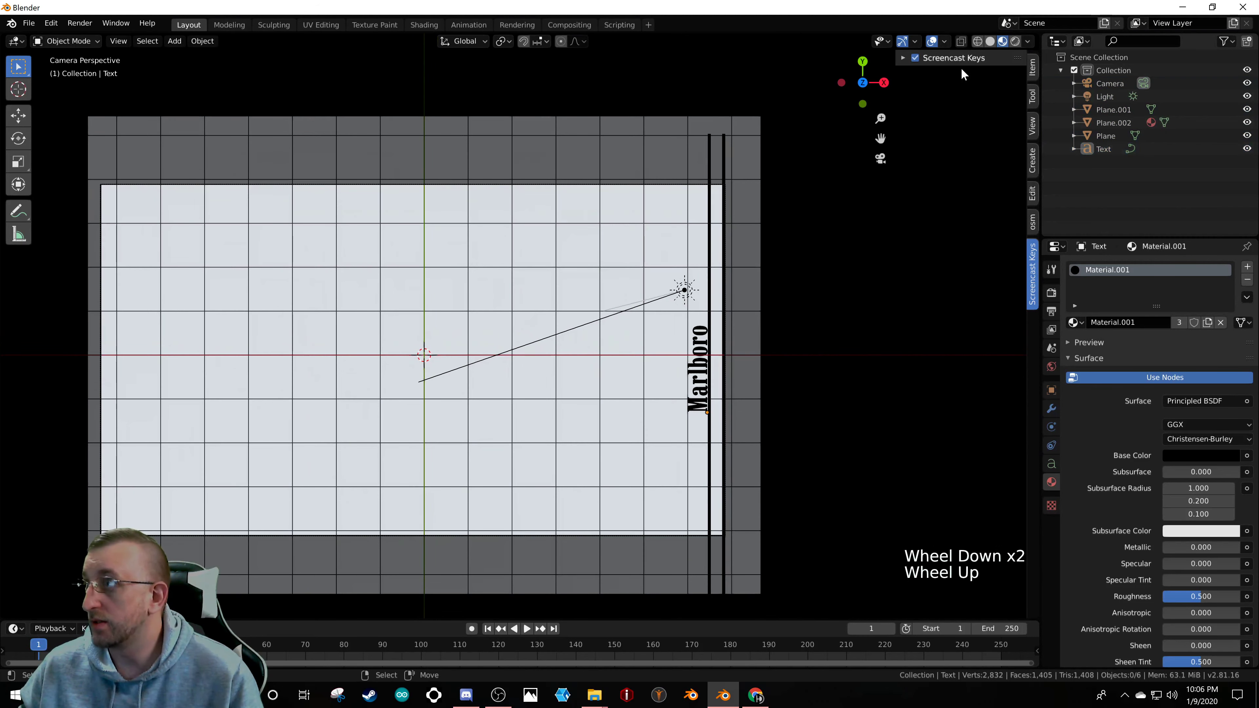
pyautogui.click(1014, 41)
pyautogui.scroll(3, 672, 351)
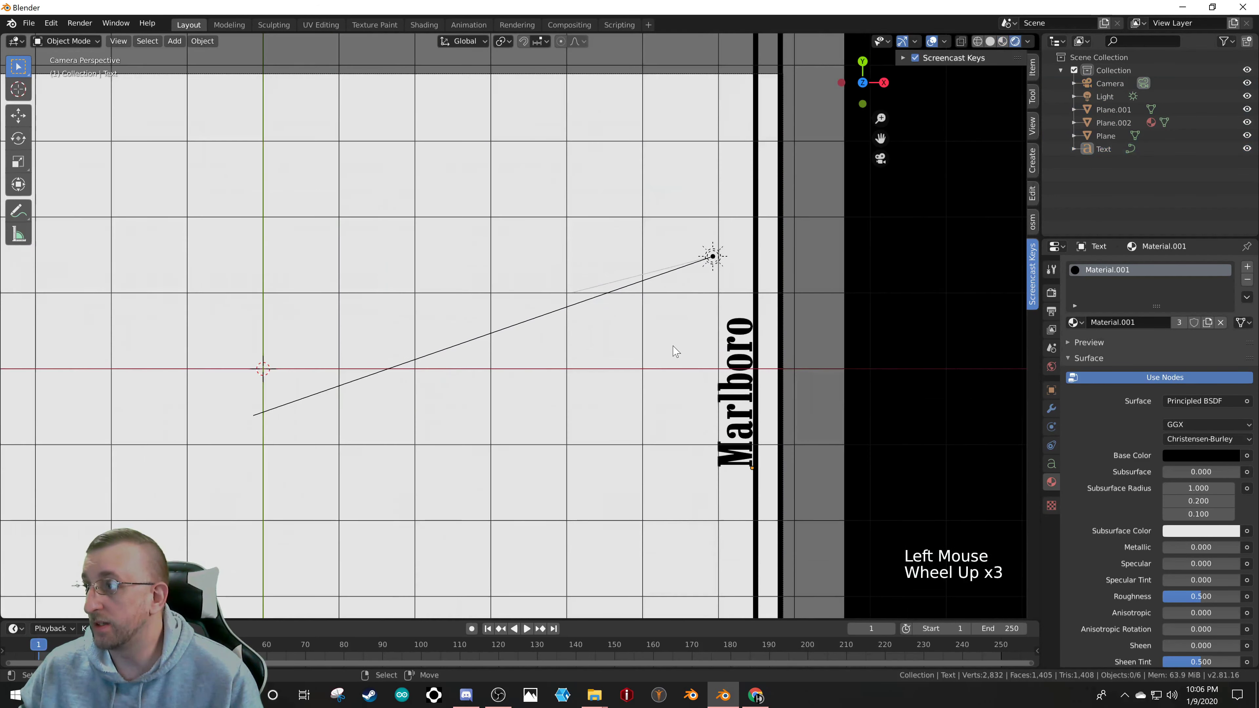
pyautogui.scroll(-5, 672, 352)
pyautogui.scroll(4, 729, 391)
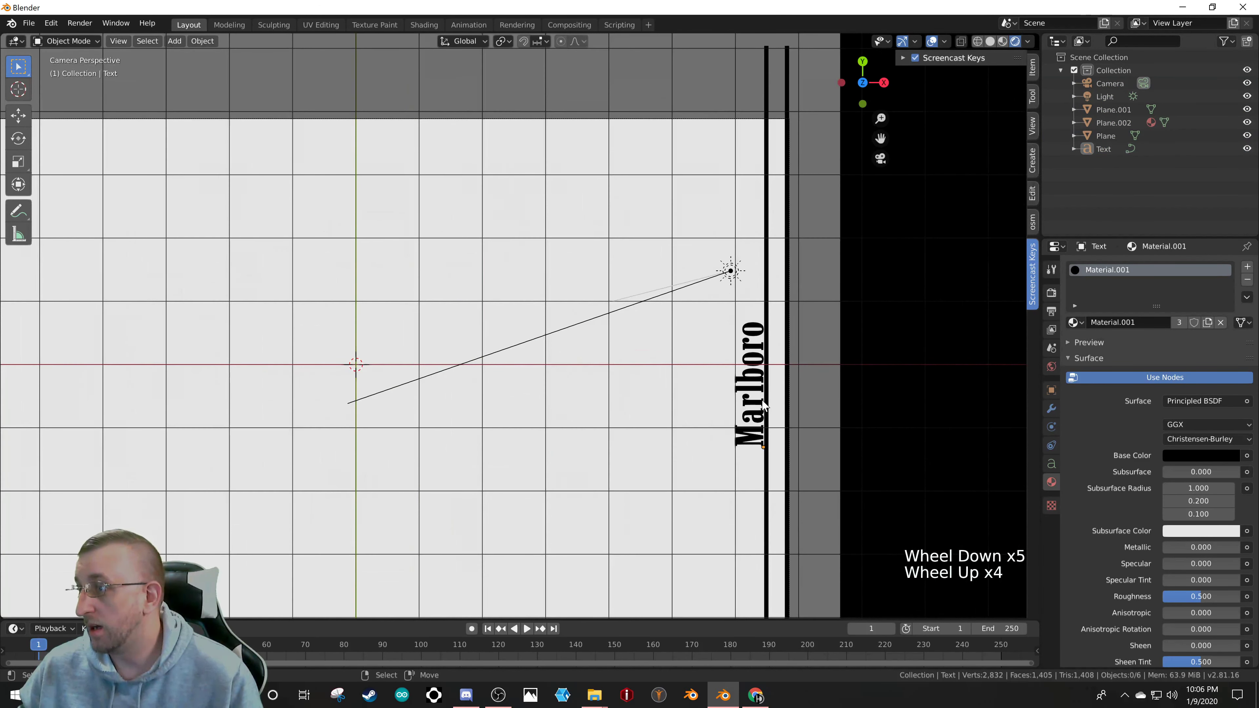
# - Select the Marlboro text object in front of the background plane
pyautogui.rightClick(762, 444)
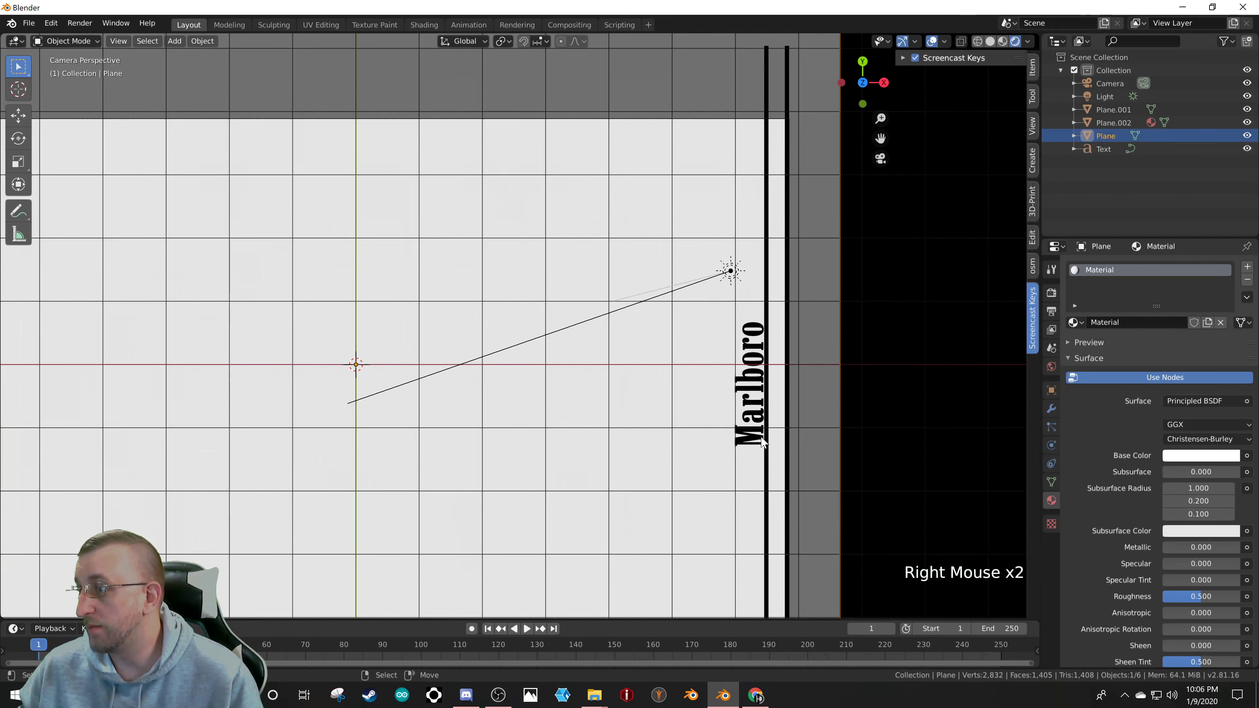
pyautogui.press('z')
pyautogui.rightClick(760, 447)
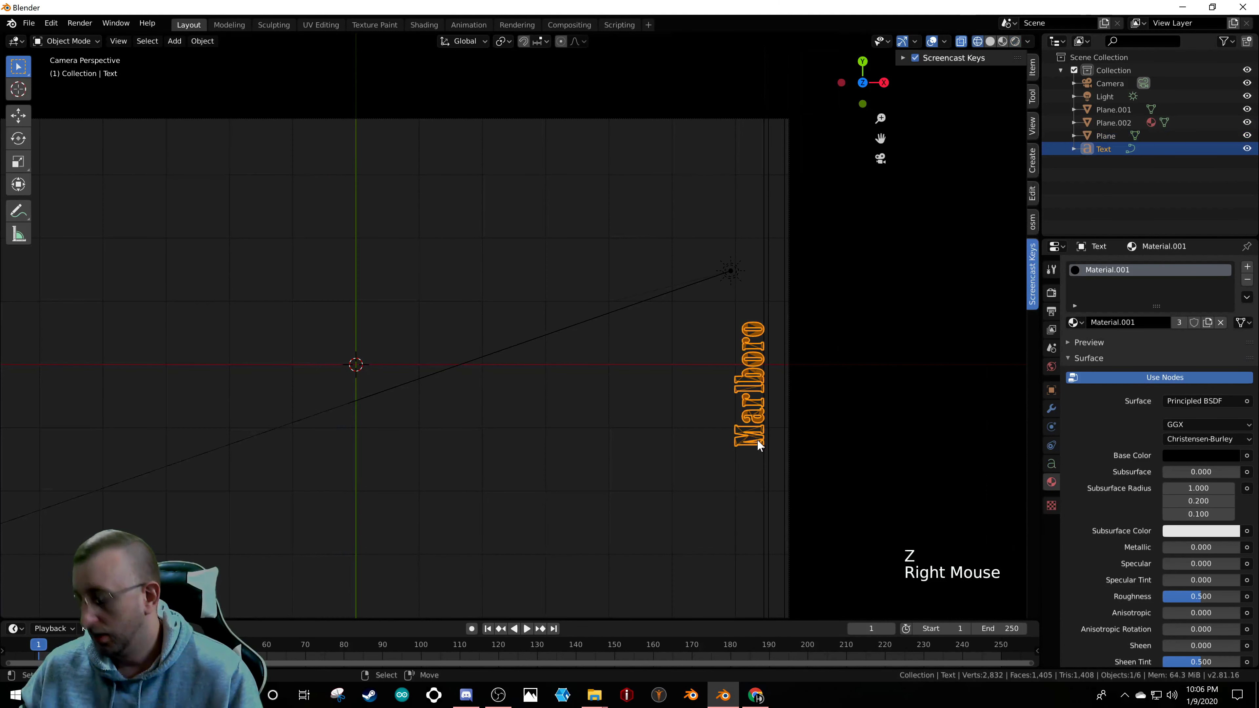
# - Switch to solid shading and zoom into the front view of the text
pyautogui.press('z')
pyautogui.press('KP_1')
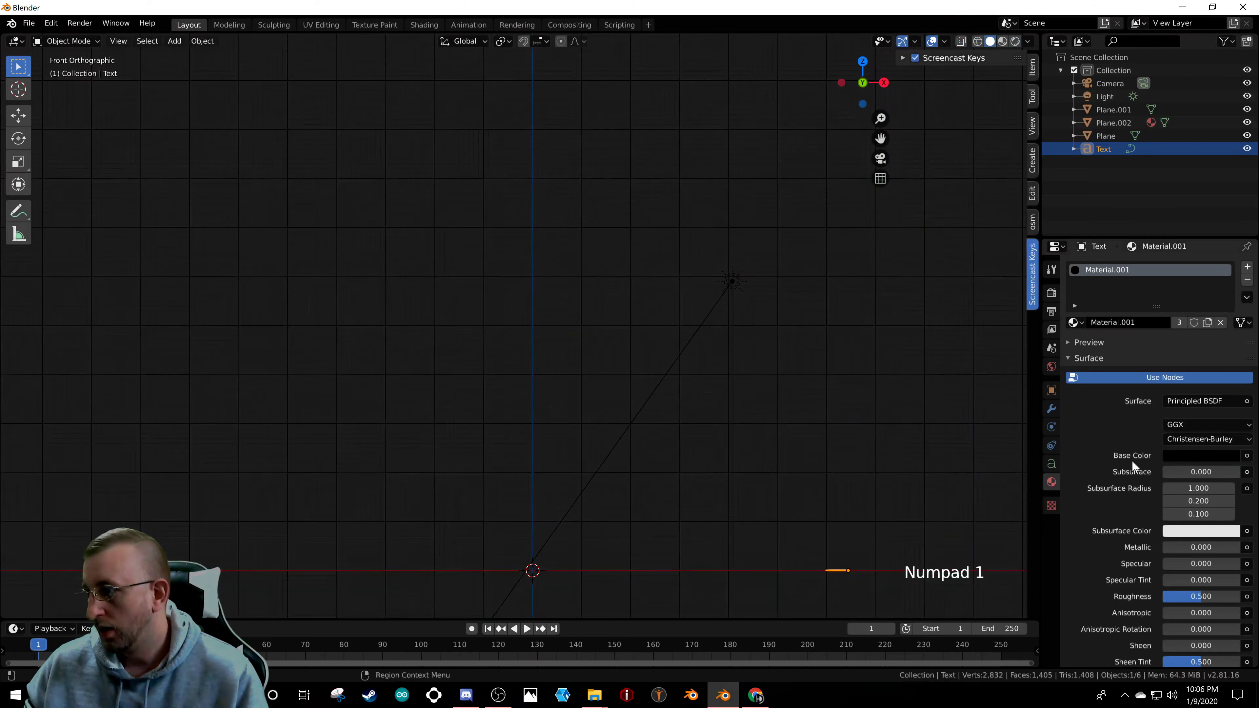
pyautogui.scroll(7, 861, 575)
pyautogui.scroll(1, 861, 576)
pyautogui.keyDown('shift'); pyautogui.moveTo(824, 590); pyautogui.dragTo(739, 399, button='middle'); pyautogui.keyUp('shift')
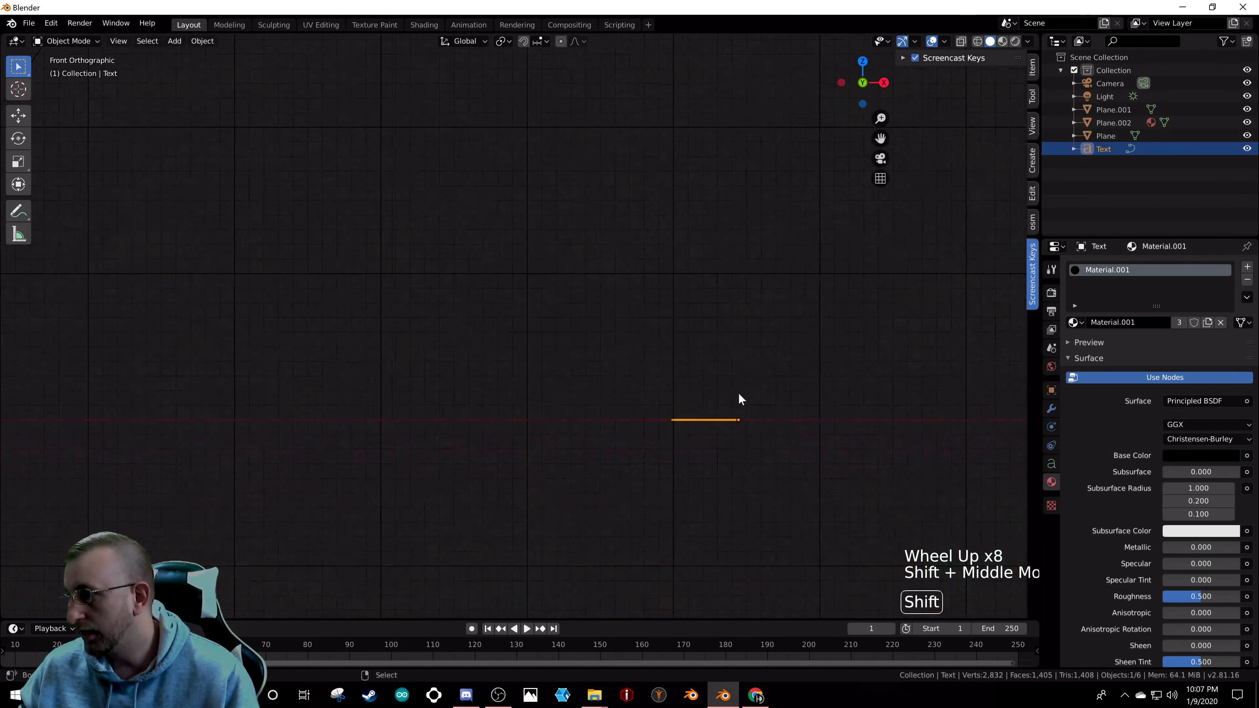
pyautogui.scroll(8, 719, 425)
pyautogui.scroll(7, 759, 419)
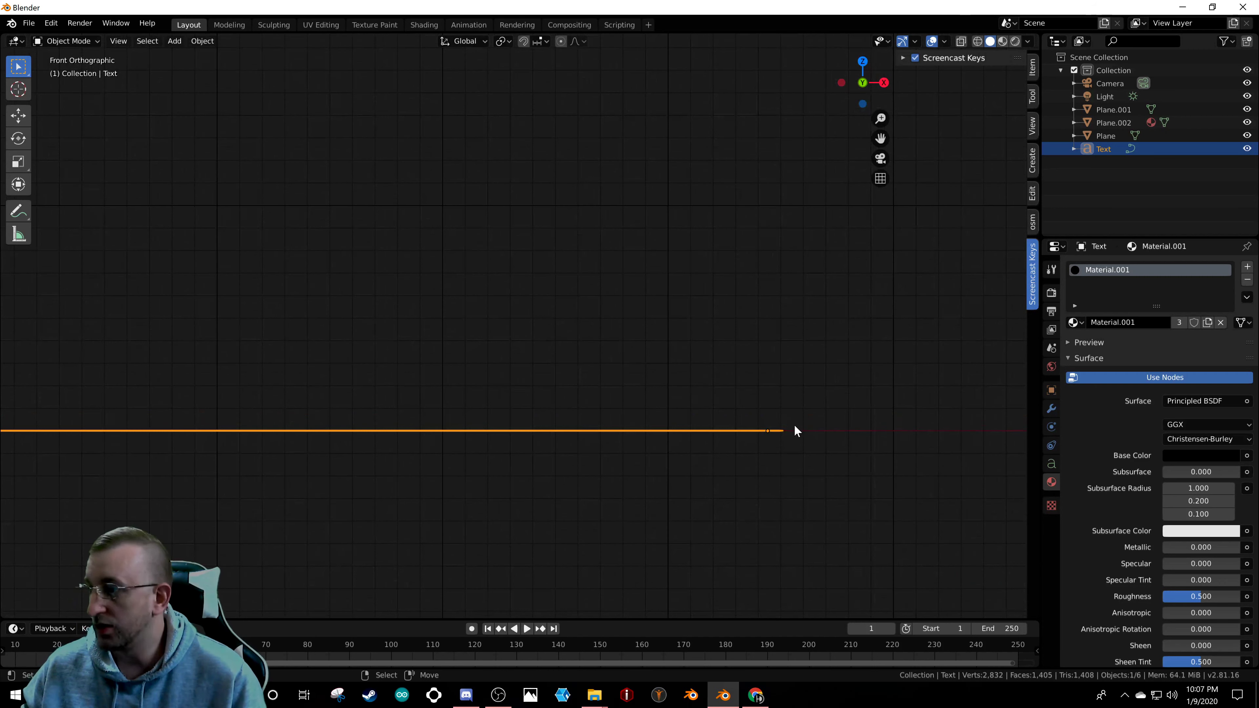
# - Raise the Marlboro text slightly along global Z, return to camera view, and deselect all
pyautogui.press('g')
pyautogui.press('z')
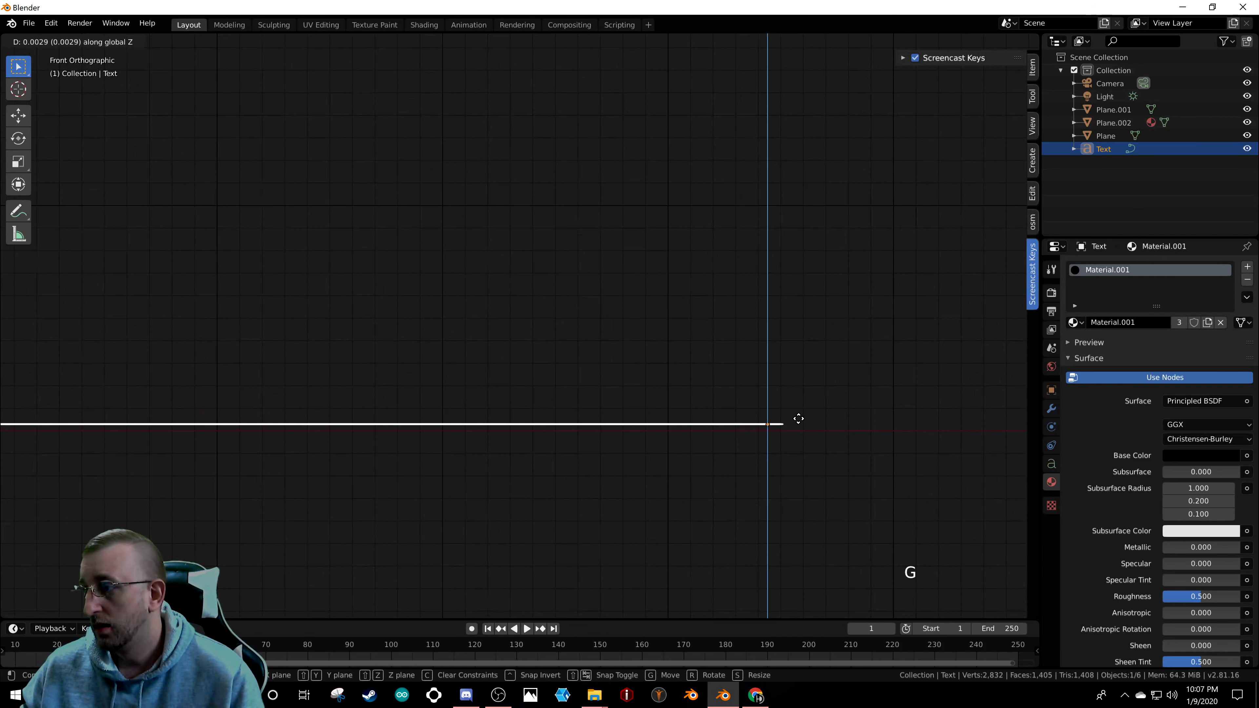
pyautogui.click(796, 421)
pyautogui.scroll(-8, 700, 411)
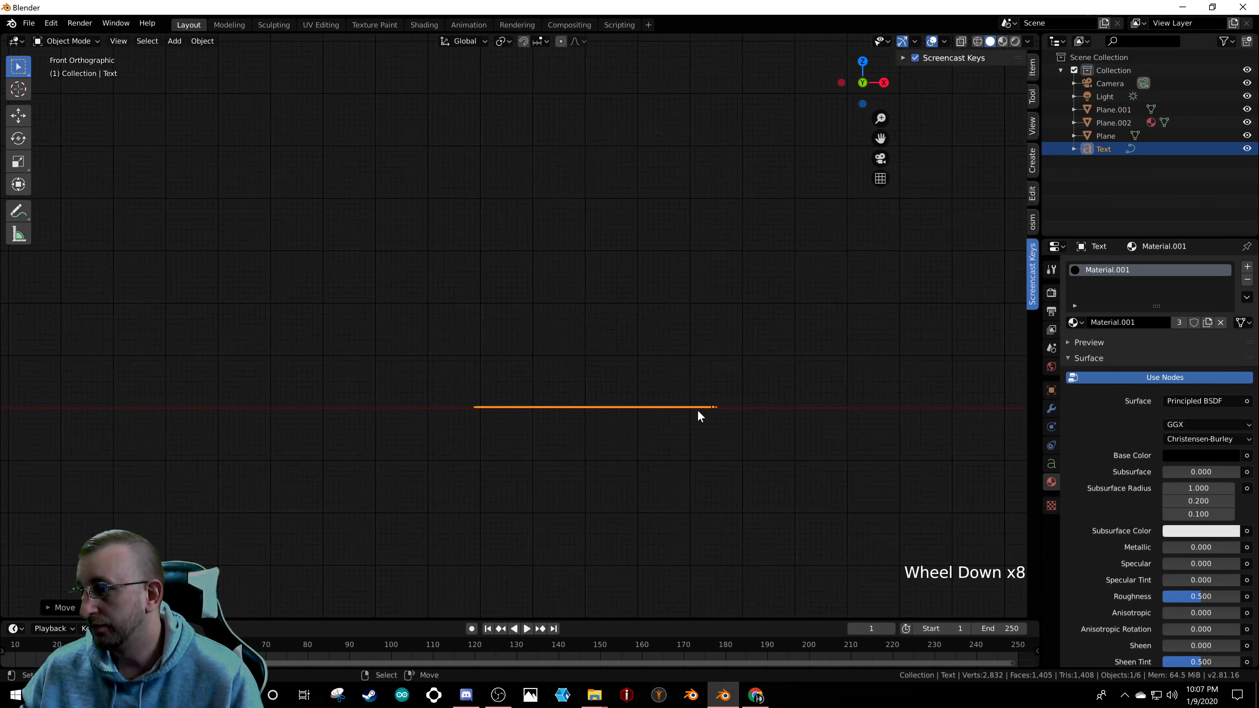
pyautogui.press('KP_0')
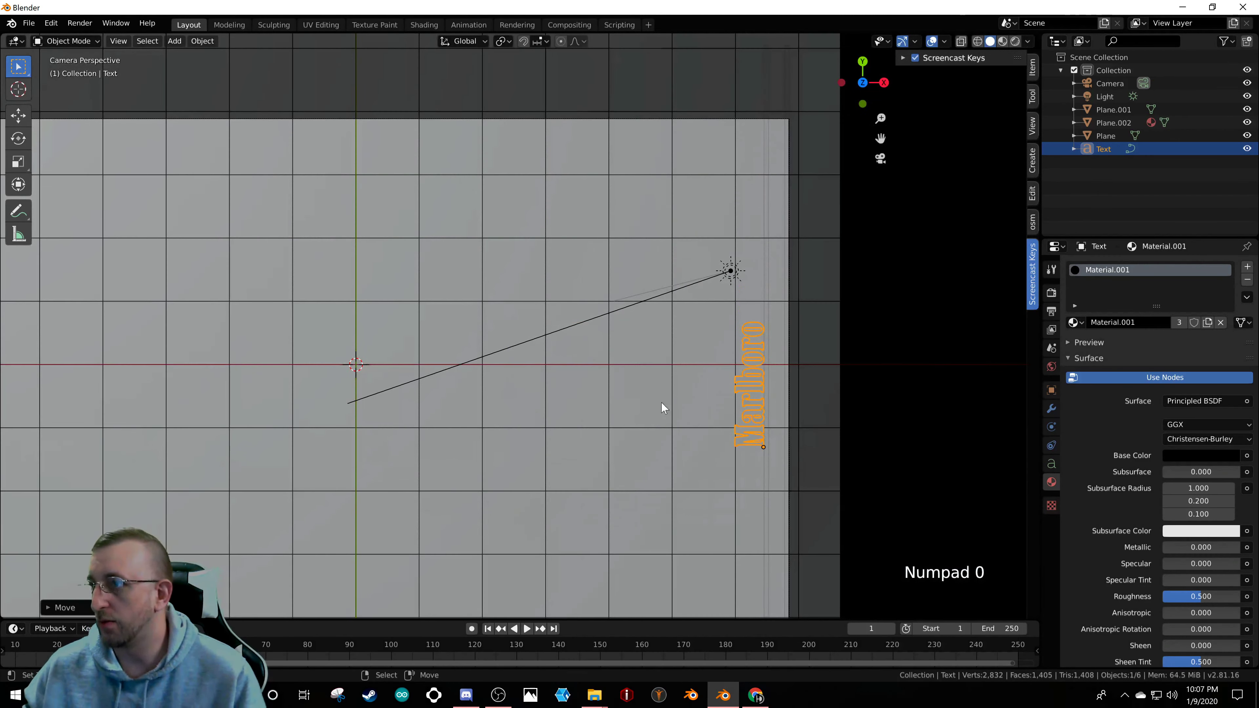
pyautogui.scroll(-6, 655, 415)
pyautogui.scroll(3, 656, 408)
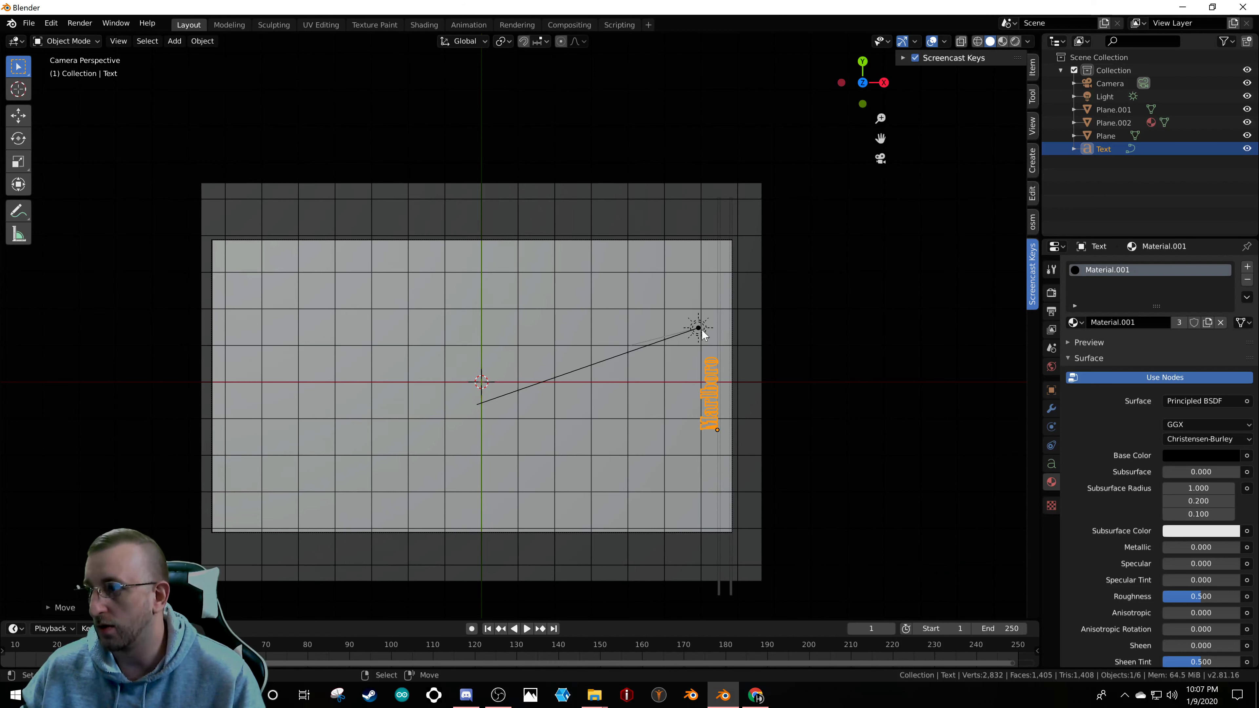
pyautogui.press('a')
pyautogui.press('a')
pyautogui.press('a')
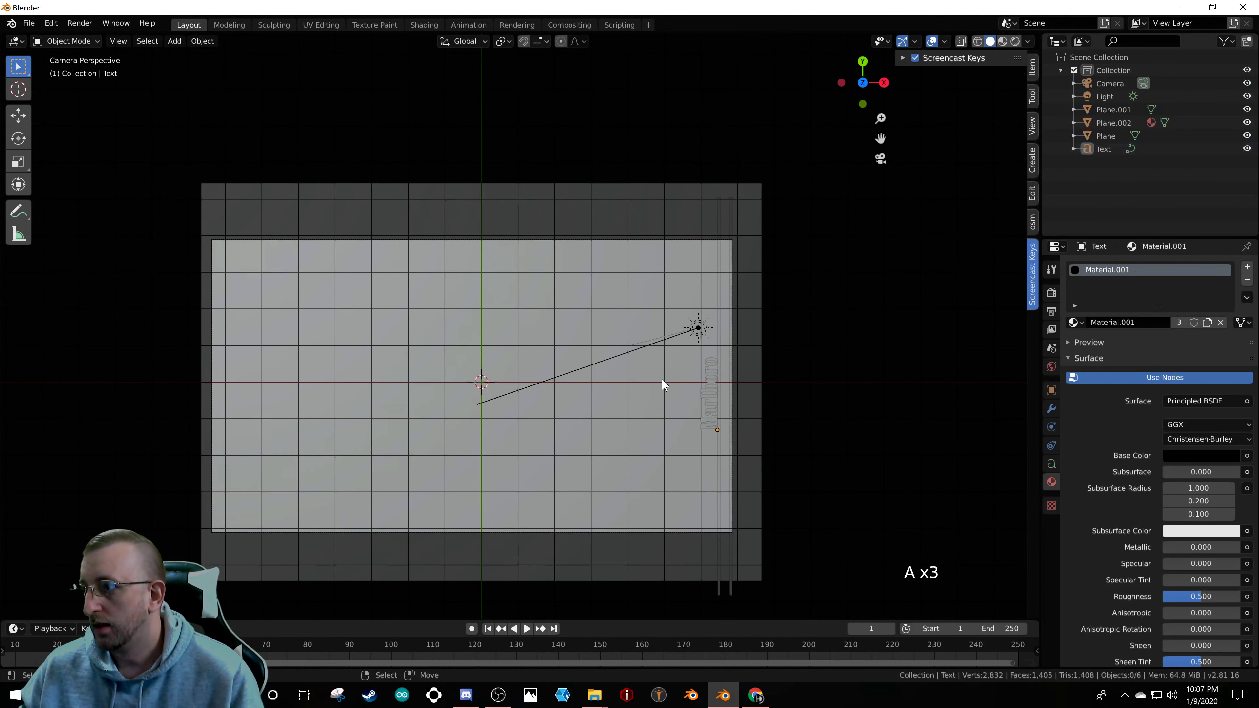
pyautogui.click(899, 143)
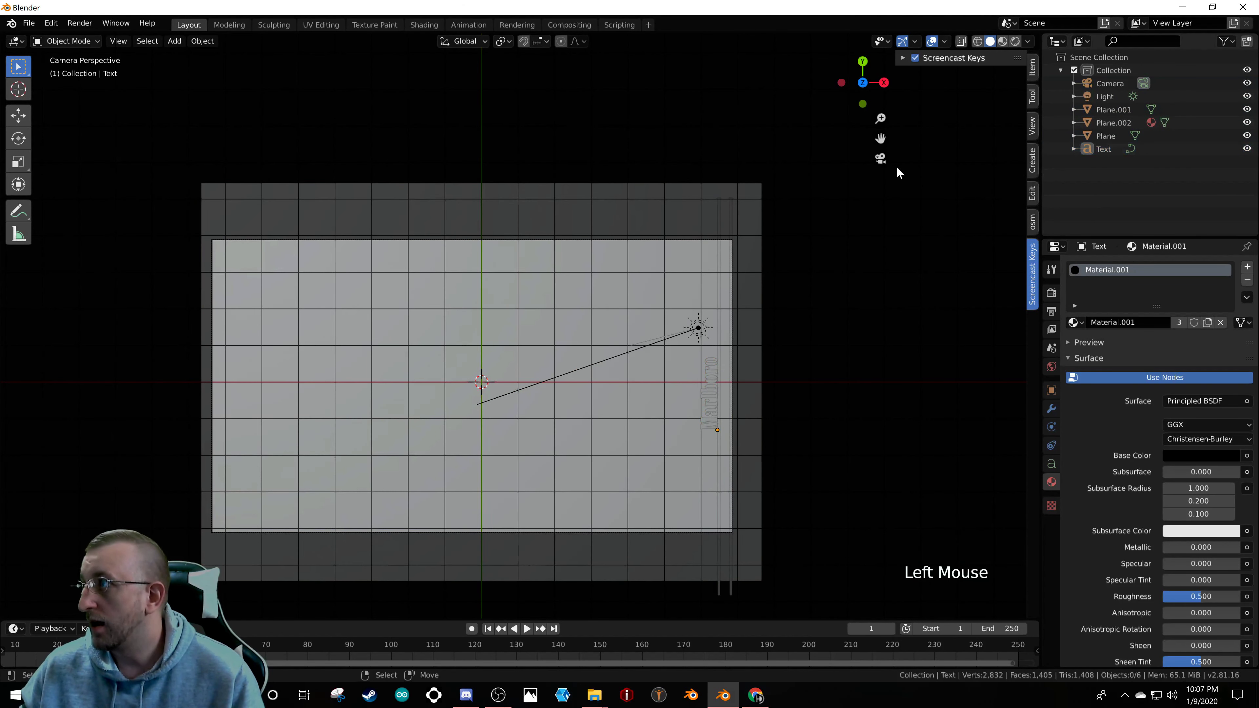
# - Preview the camera view in Rendered shading with overlays hidden, and select the Marlboro text
pyautogui.click(1015, 39)
pyautogui.scroll(1, 688, 377)
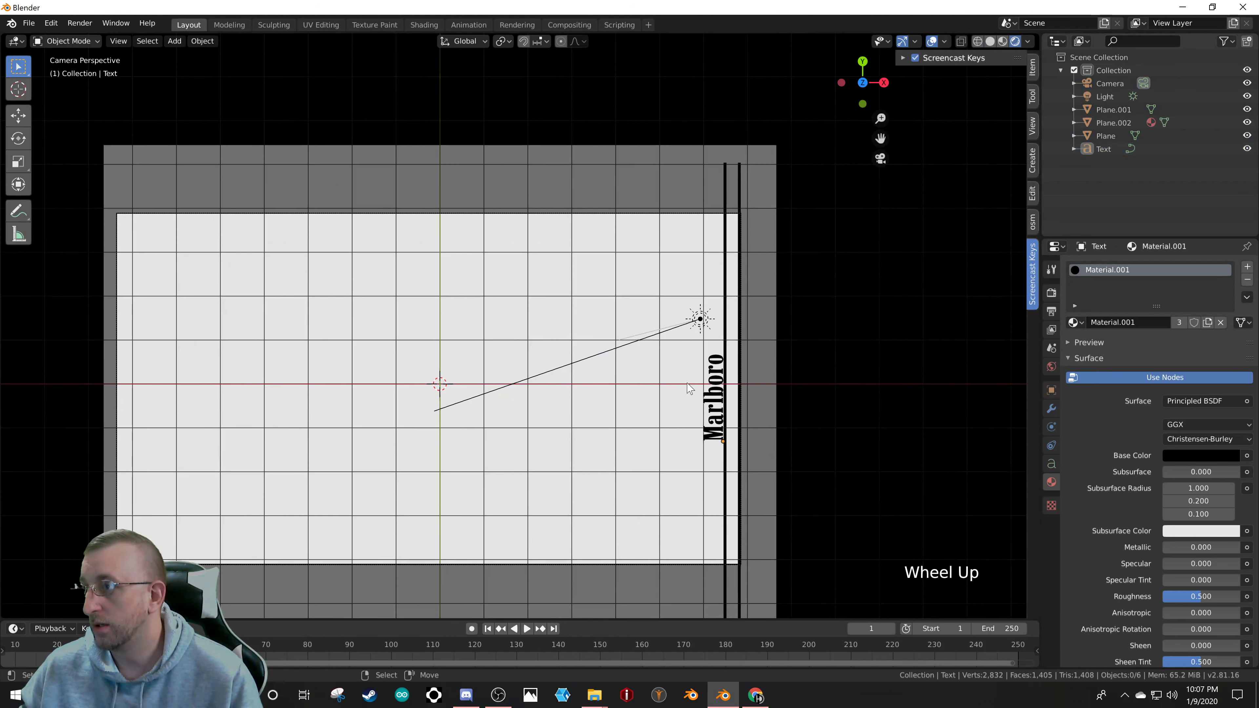
pyautogui.click(932, 42)
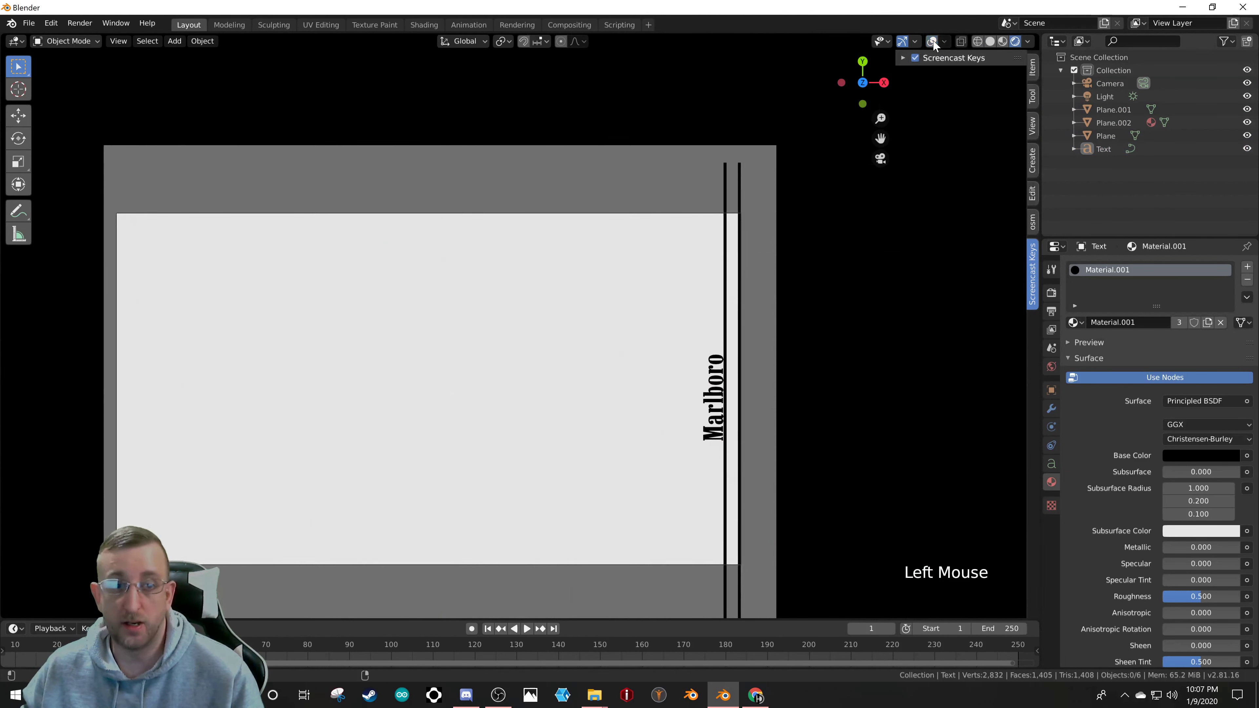
pyautogui.scroll(-4, 461, 326)
pyautogui.scroll(2, 462, 330)
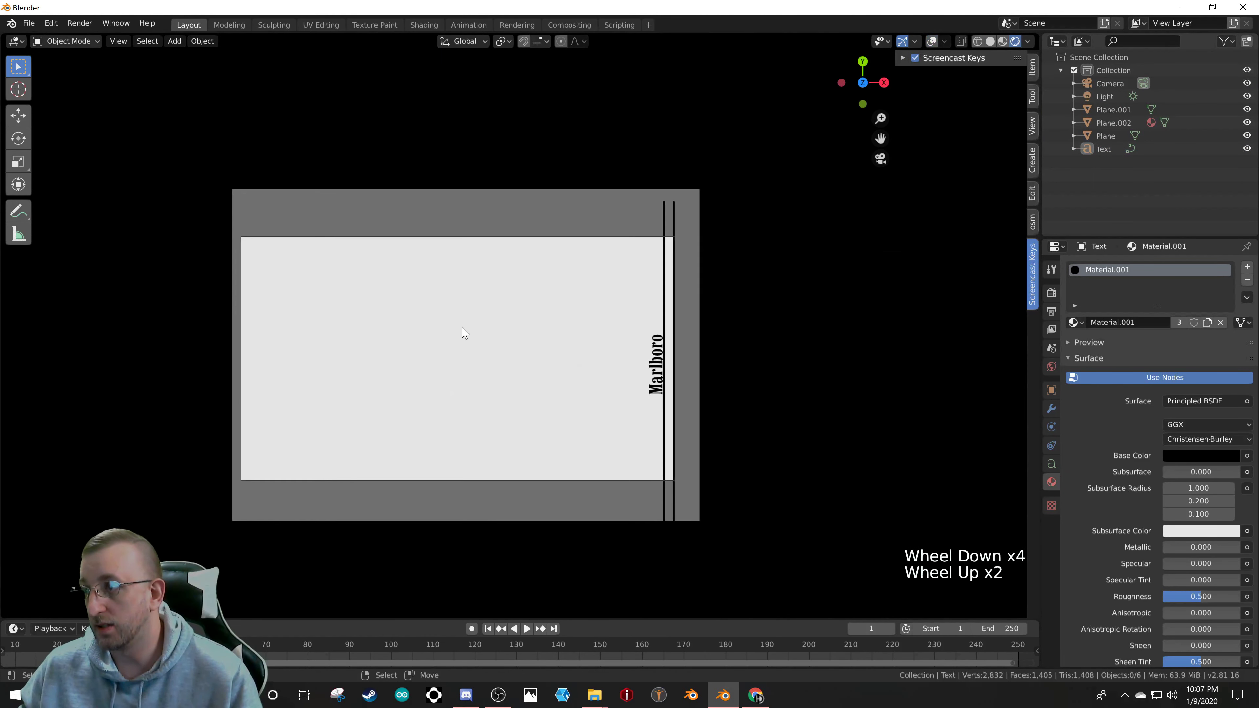
pyautogui.scroll(1, 502, 355)
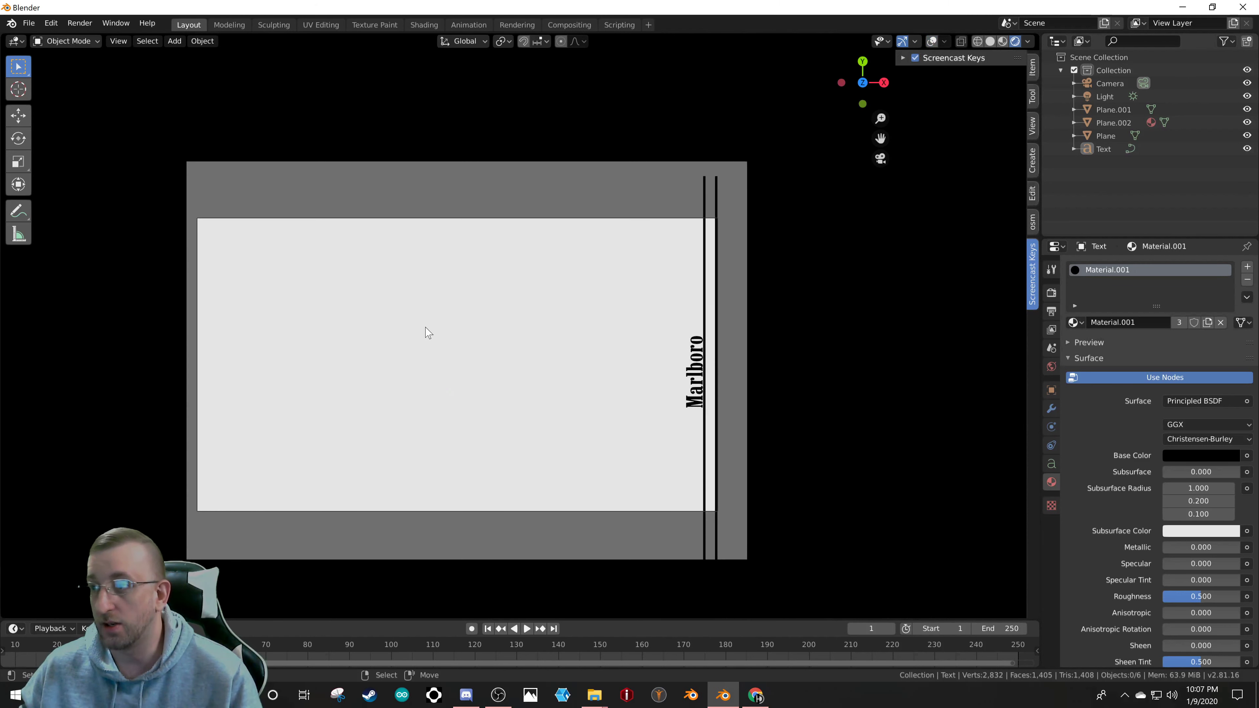
pyautogui.rightClick(701, 363)
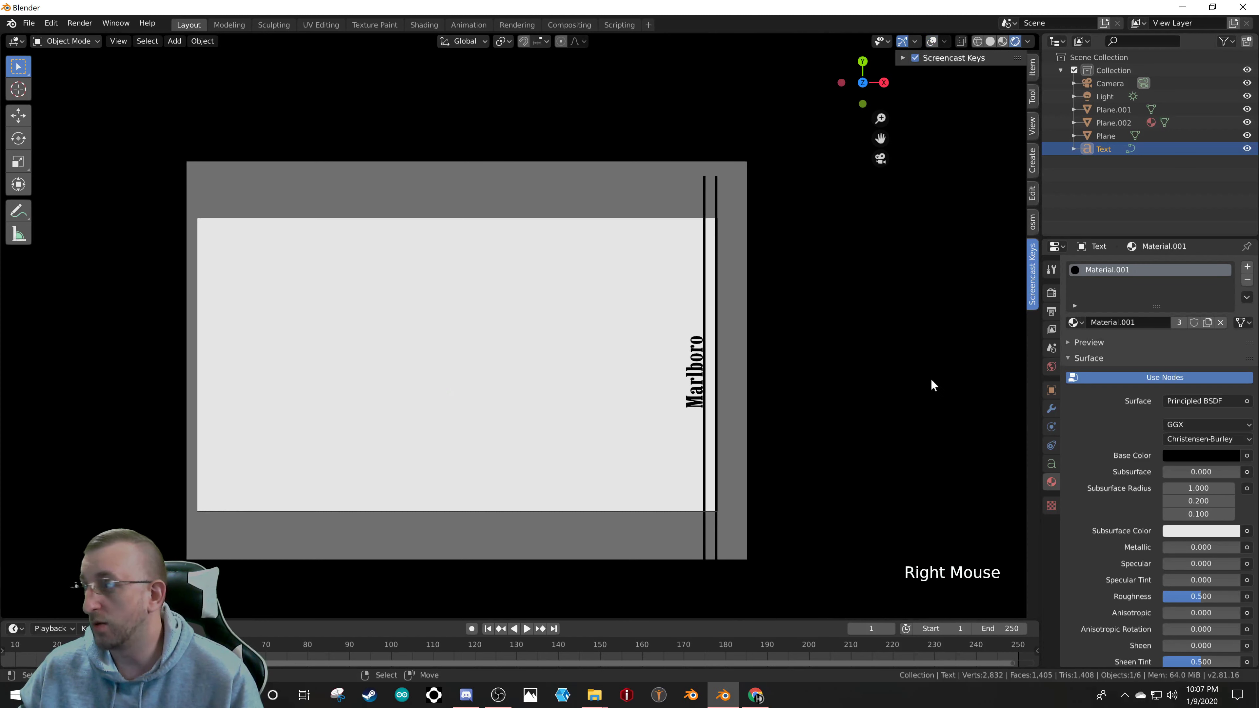
pyautogui.click(1187, 455)
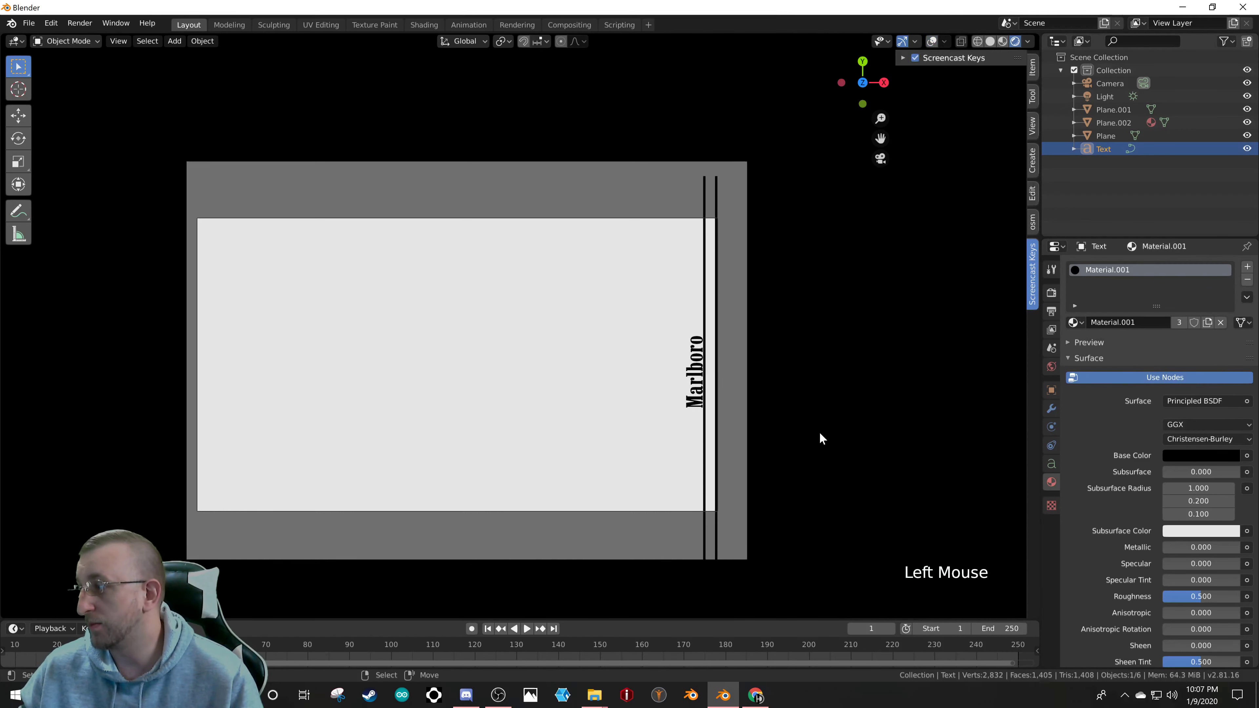
# - Give the Marlboro text its own Material.002 with an orange-red base colour
pyautogui.click(1207, 321)
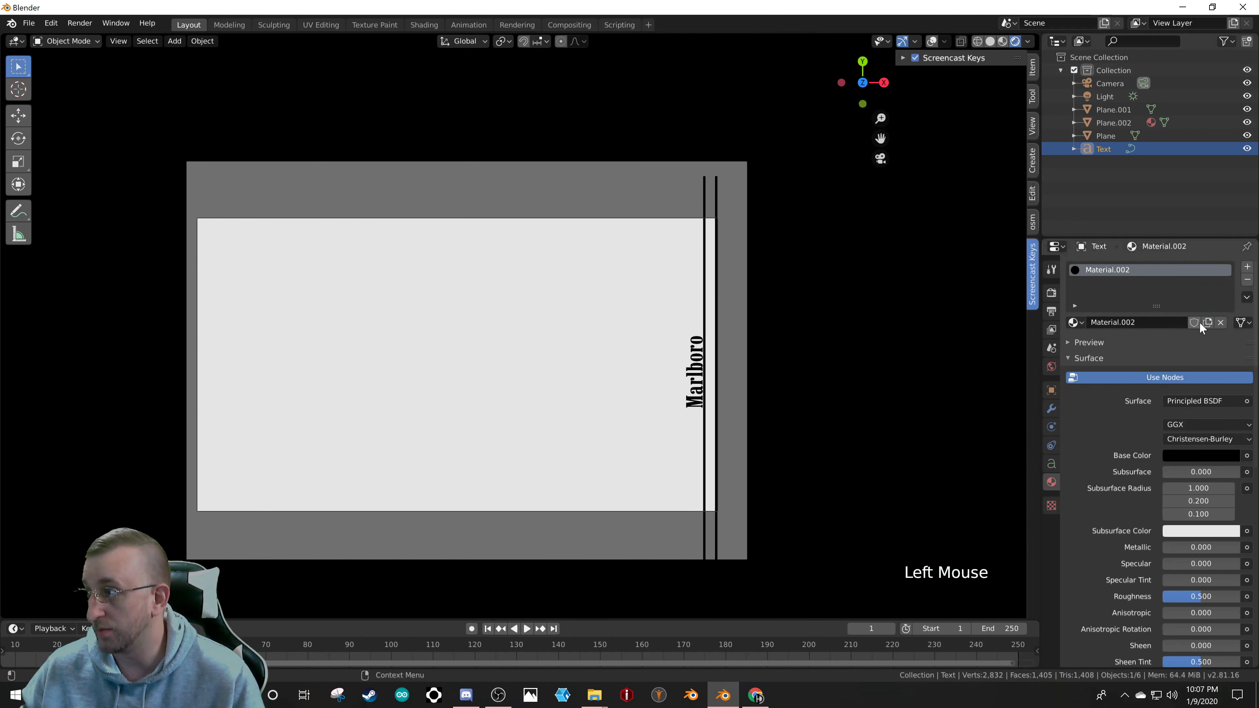
pyautogui.click(1199, 456)
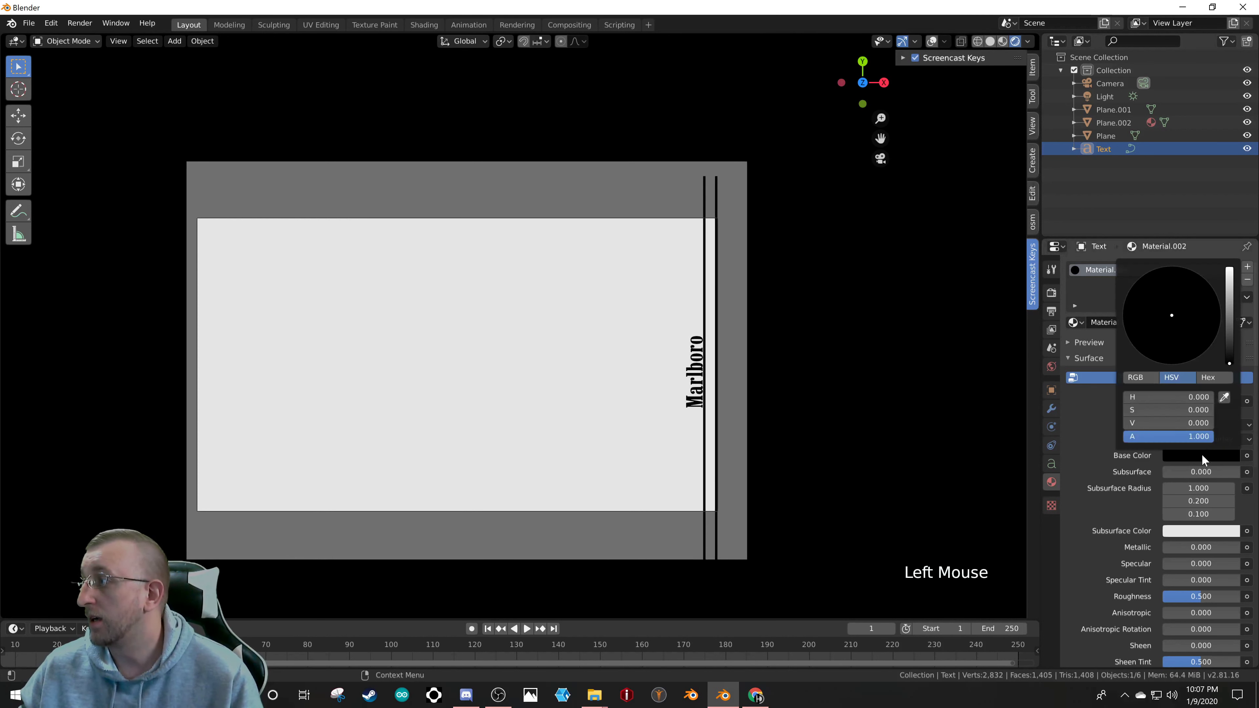
pyautogui.moveTo(1228, 318); pyautogui.dragTo(1229, 293)
pyautogui.click(1172, 360)
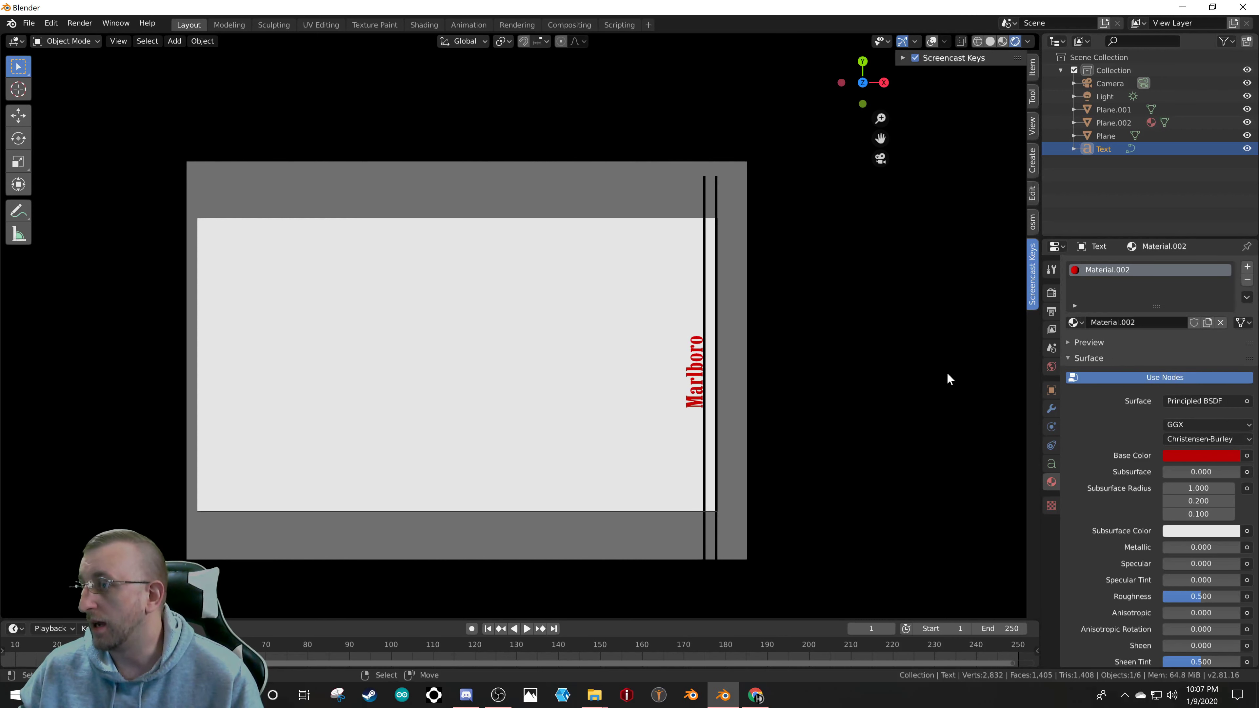
pyautogui.click(1200, 455)
pyautogui.click(1184, 356)
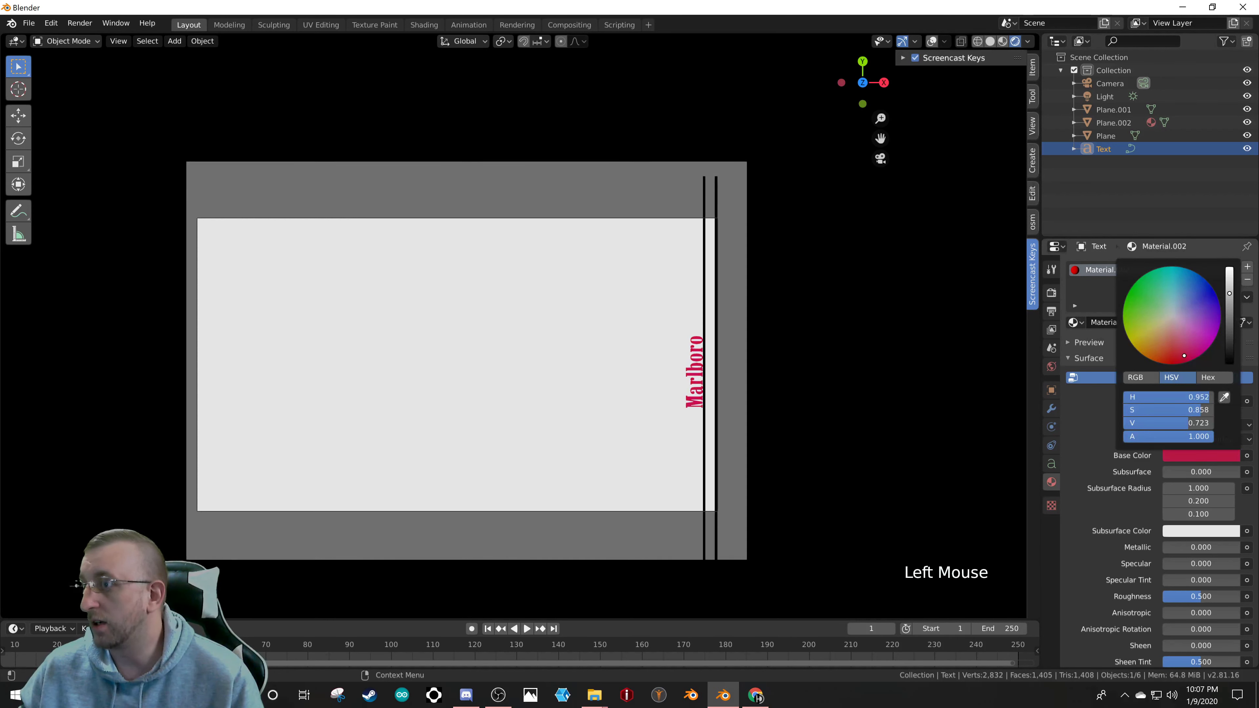
pyautogui.moveTo(1184, 356); pyautogui.dragTo(1183, 357)
pyautogui.moveTo(1189, 350)
pyautogui.mouseDown()
pyautogui.moveTo(1155, 362)
pyautogui.moveTo(1172, 363)
pyautogui.mouseUp()
pyautogui.scroll(-4, 689, 342)
pyautogui.scroll(-2, 689, 342)
pyautogui.scroll(8, 689, 342)
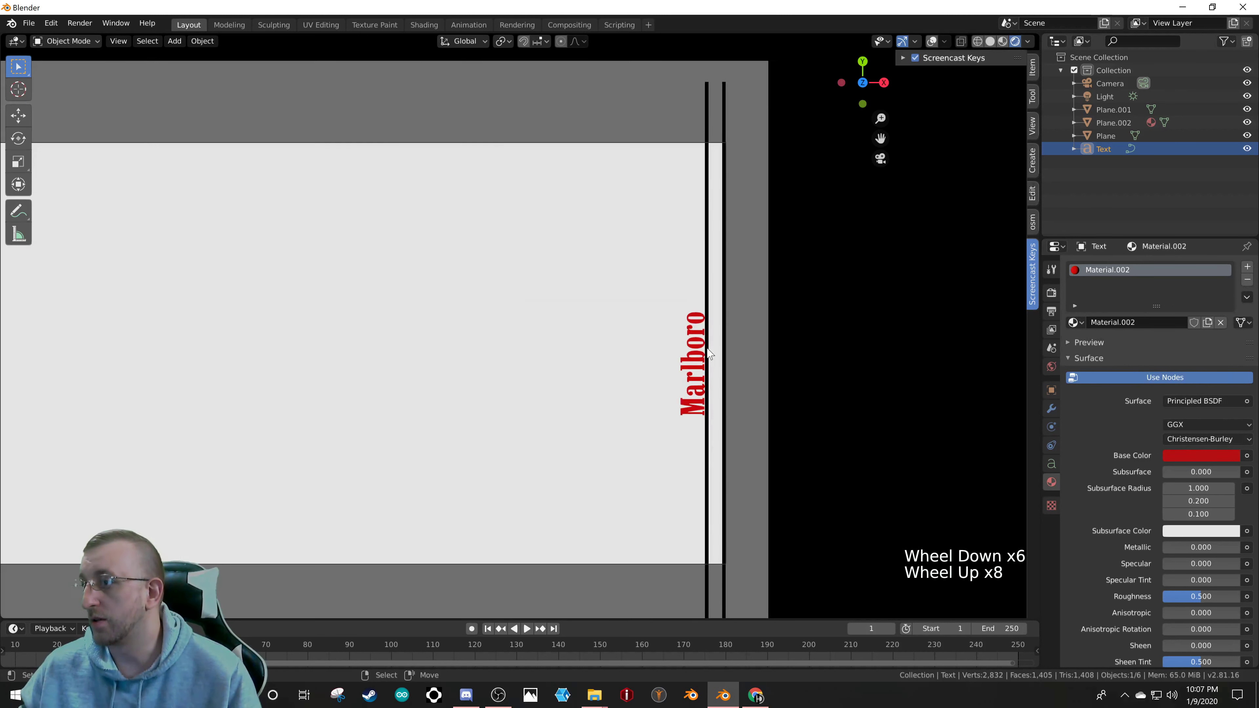
# - Put the Marlboro text object into Edit Mode
pyautogui.press('Tab')
pyautogui.scroll(-7, 659, 341)
pyautogui.scroll(5, 658, 341)
pyautogui.scroll(-6, 658, 340)
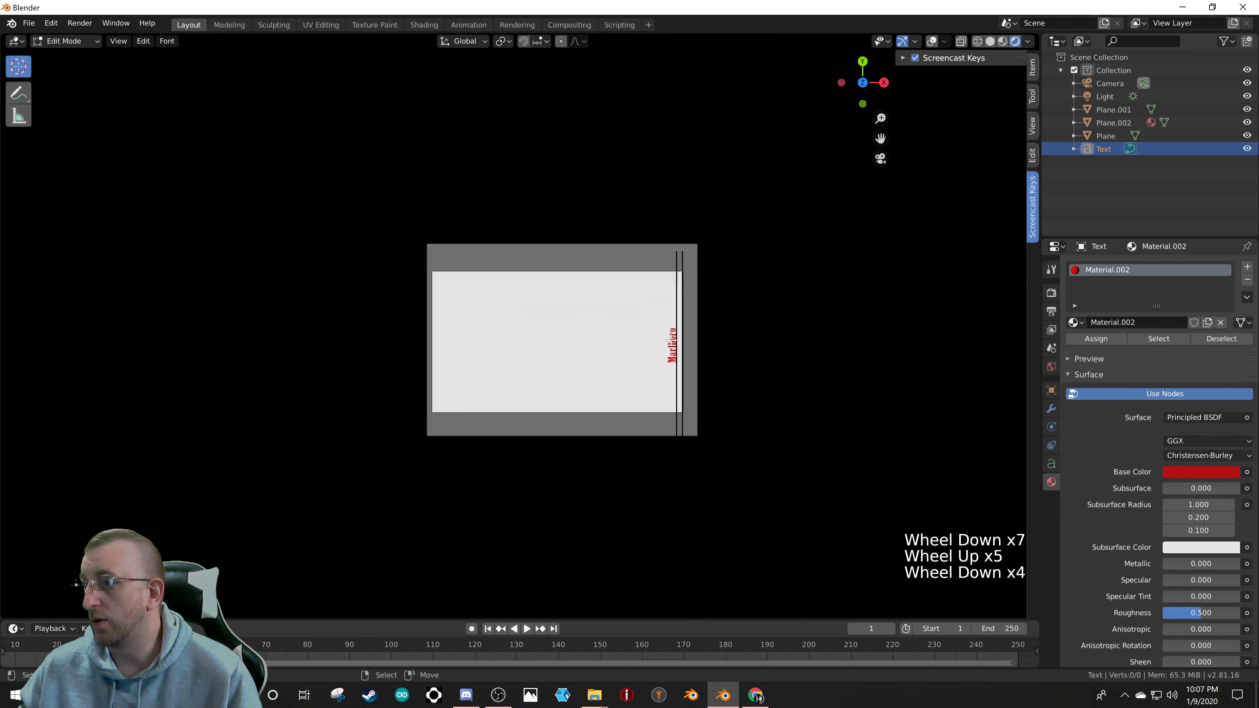
pyautogui.scroll(6, 658, 337)
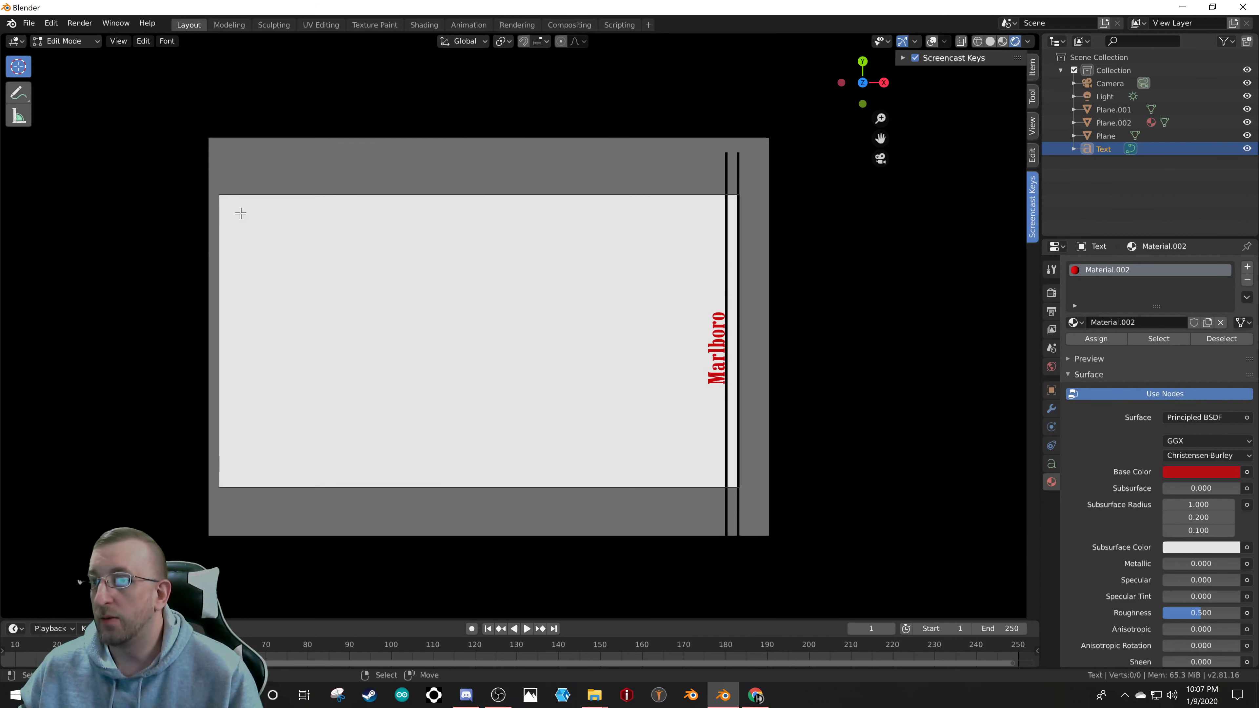
# - Orbit the view, turn overlays back on, and return the text to Object Mode
pyautogui.rightClick(546, 200)
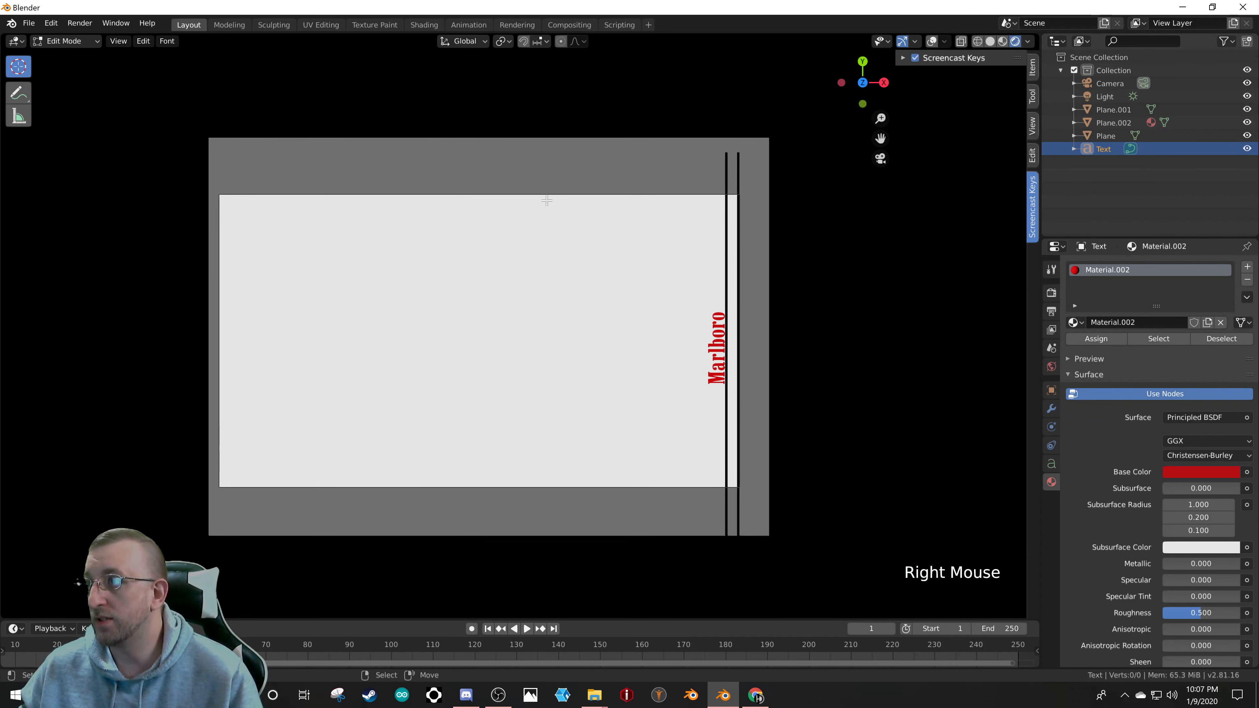
pyautogui.moveTo(545, 197); pyautogui.dragTo(950, 9, button='middle')
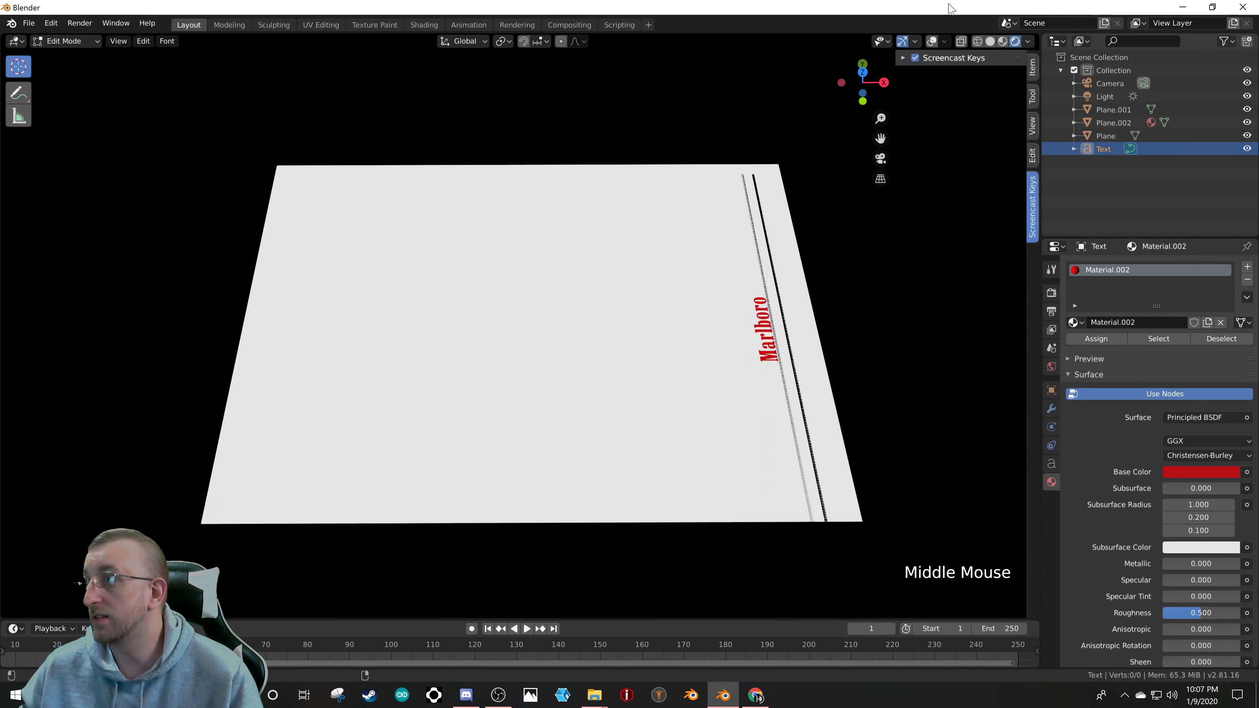
pyautogui.click(931, 41)
pyautogui.scroll(-7, 659, 224)
pyautogui.scroll(5, 659, 223)
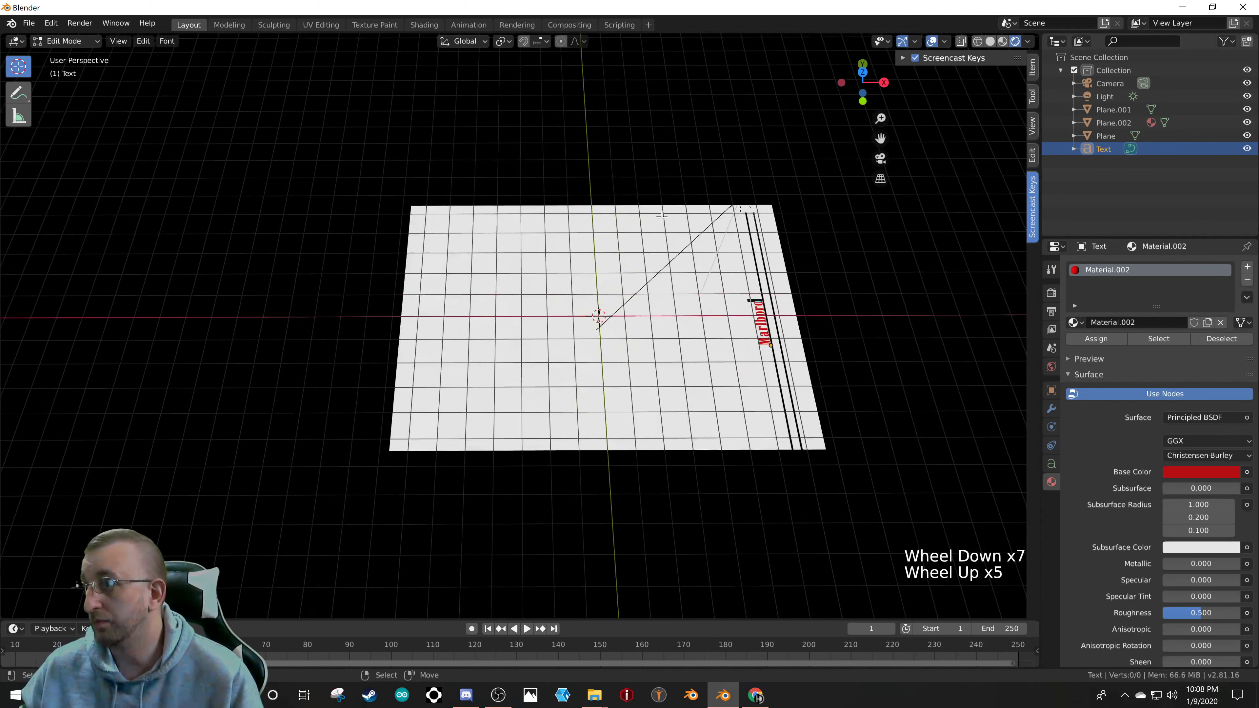
pyautogui.press('Tab')
# - Select the white plane, look through the camera, and show the Render settings
pyautogui.moveTo(758, 310); pyautogui.dragTo(700, 317, button='middle')
pyautogui.rightClick(699, 318)
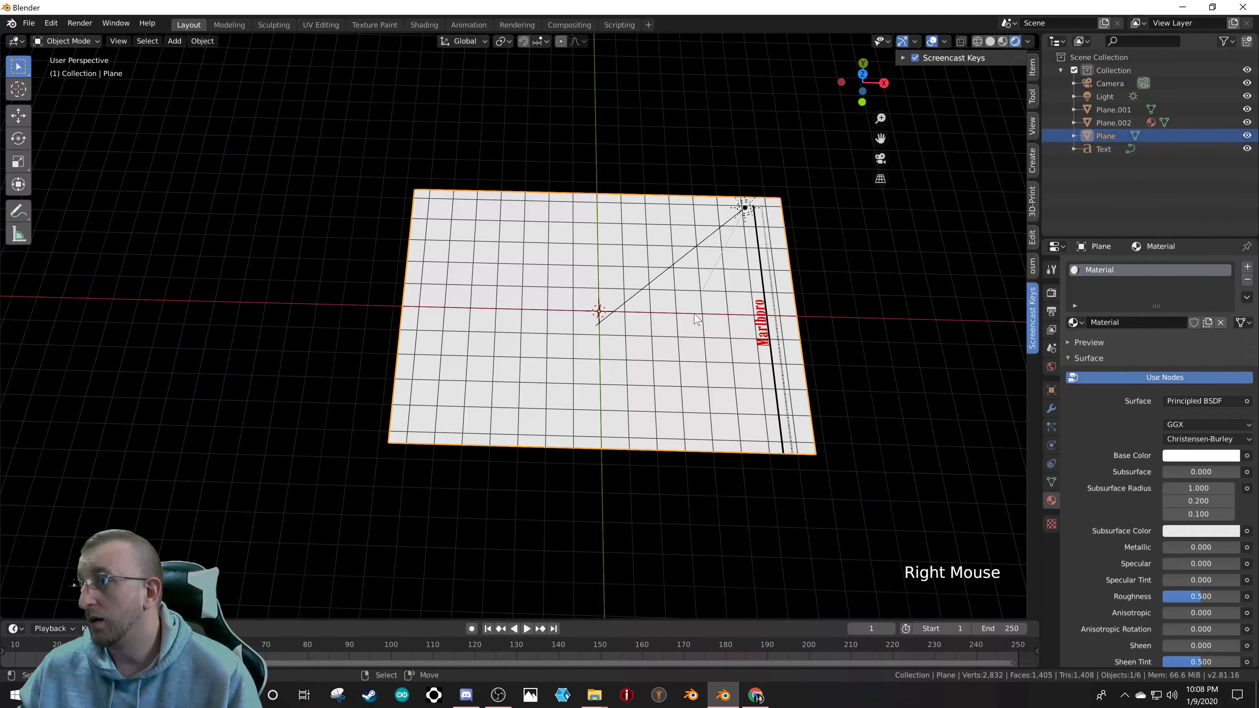
pyautogui.press('KP_0')
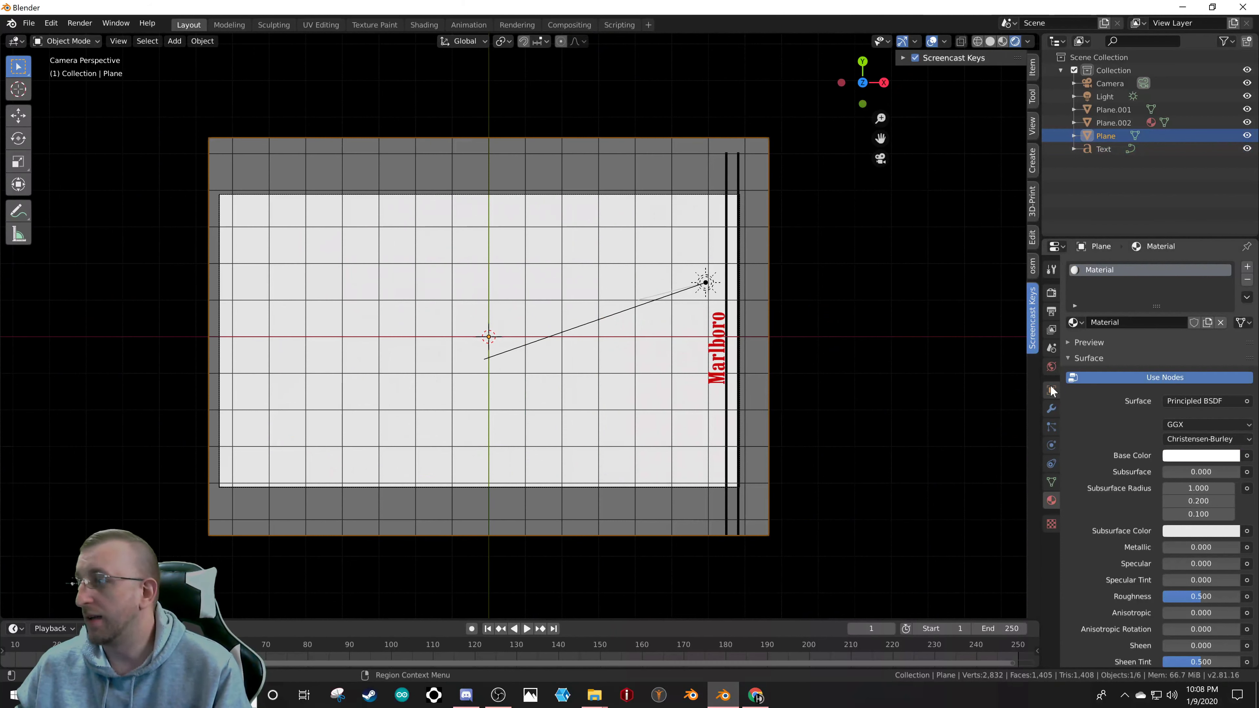
pyautogui.click(1052, 293)
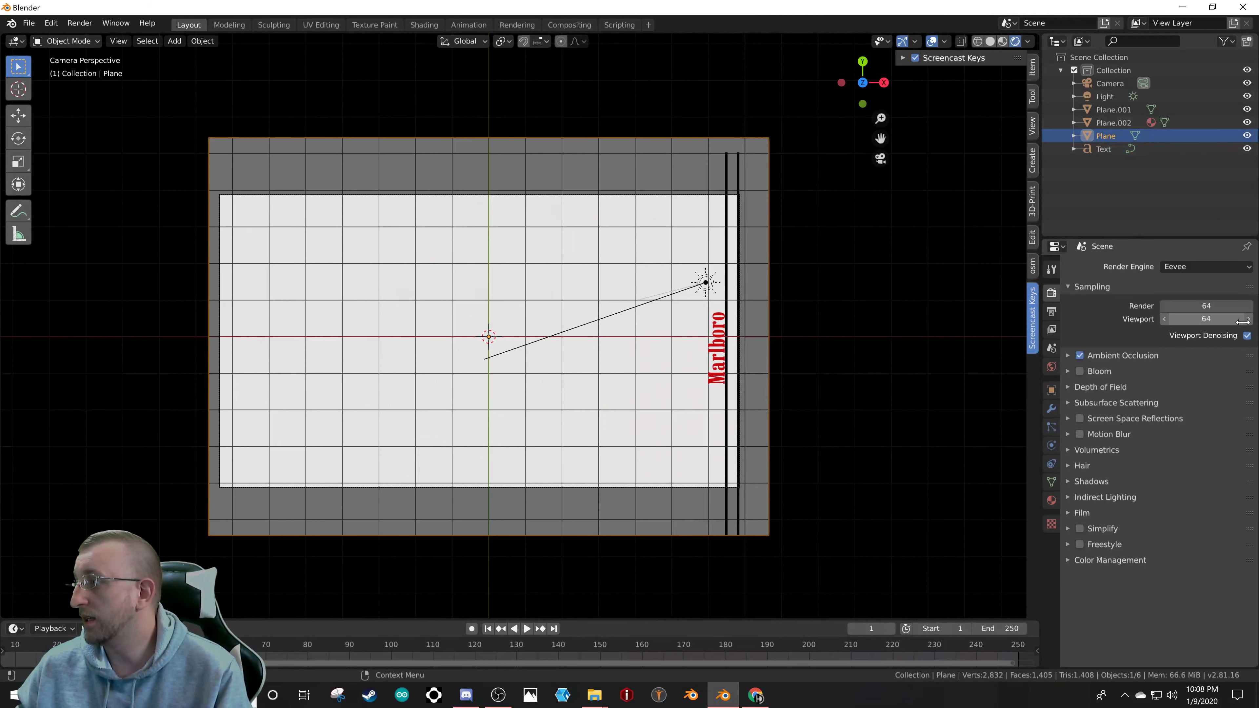
# - Keep render samples at 64 and check the 1920 × 1080, 24 fps output dimensions
pyautogui.click(1206, 305)
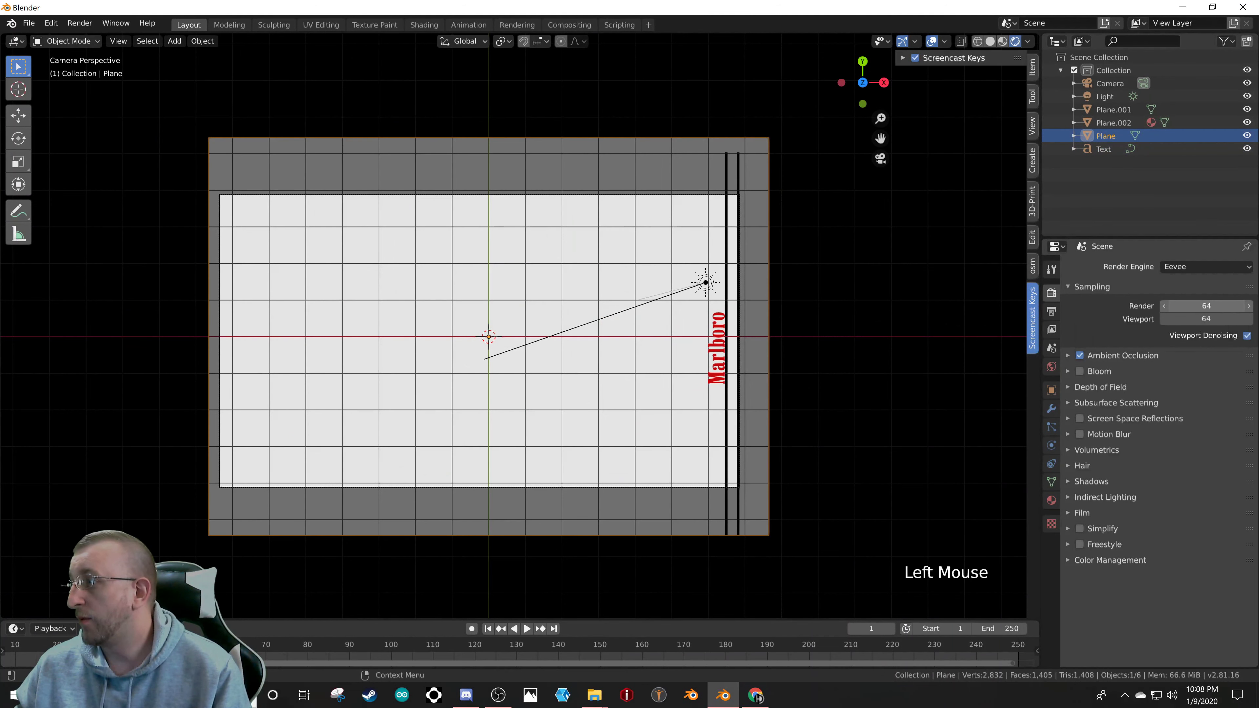
pyautogui.click(1178, 303)
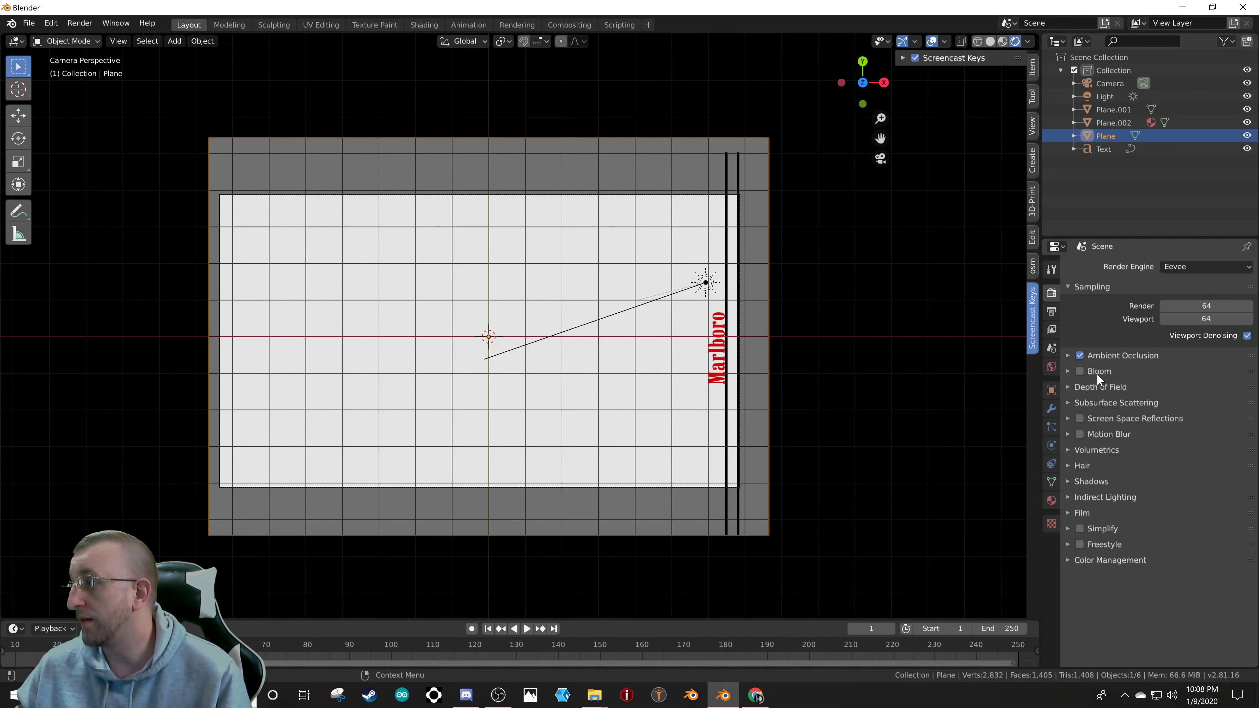
pyautogui.click(1053, 311)
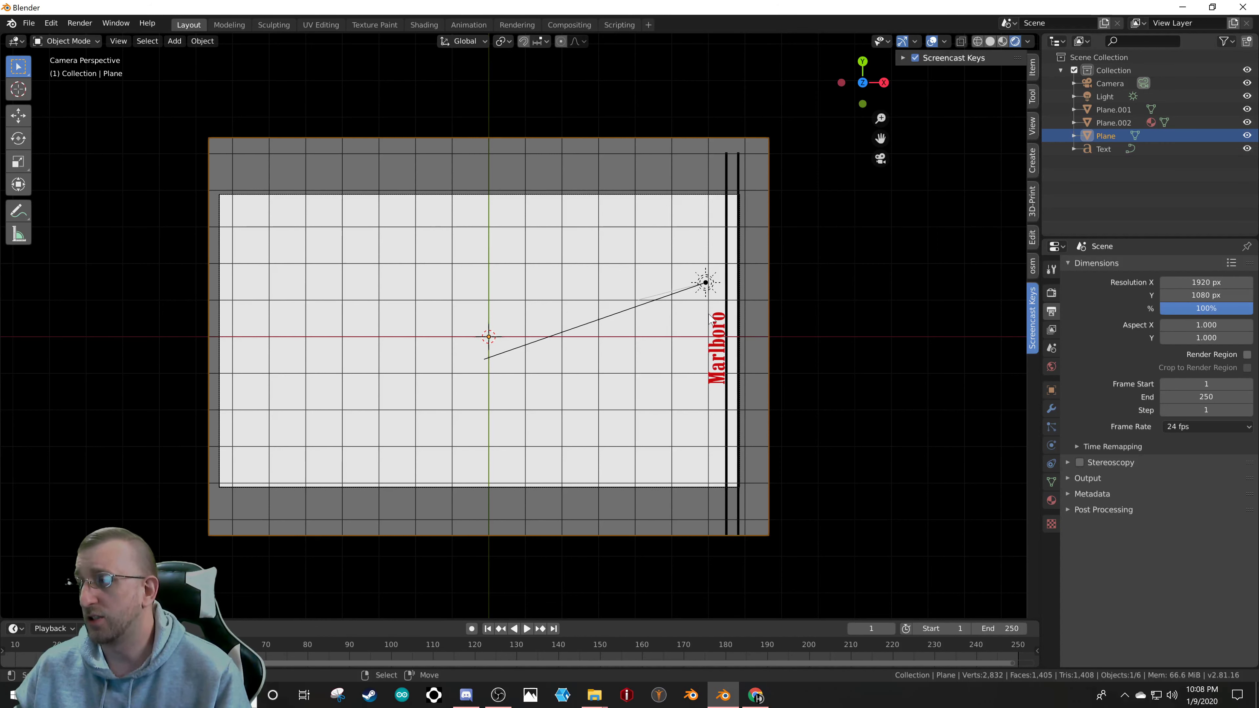
# - Frame the camera view and render the frame with F12
pyautogui.scroll(9, 741, 317)
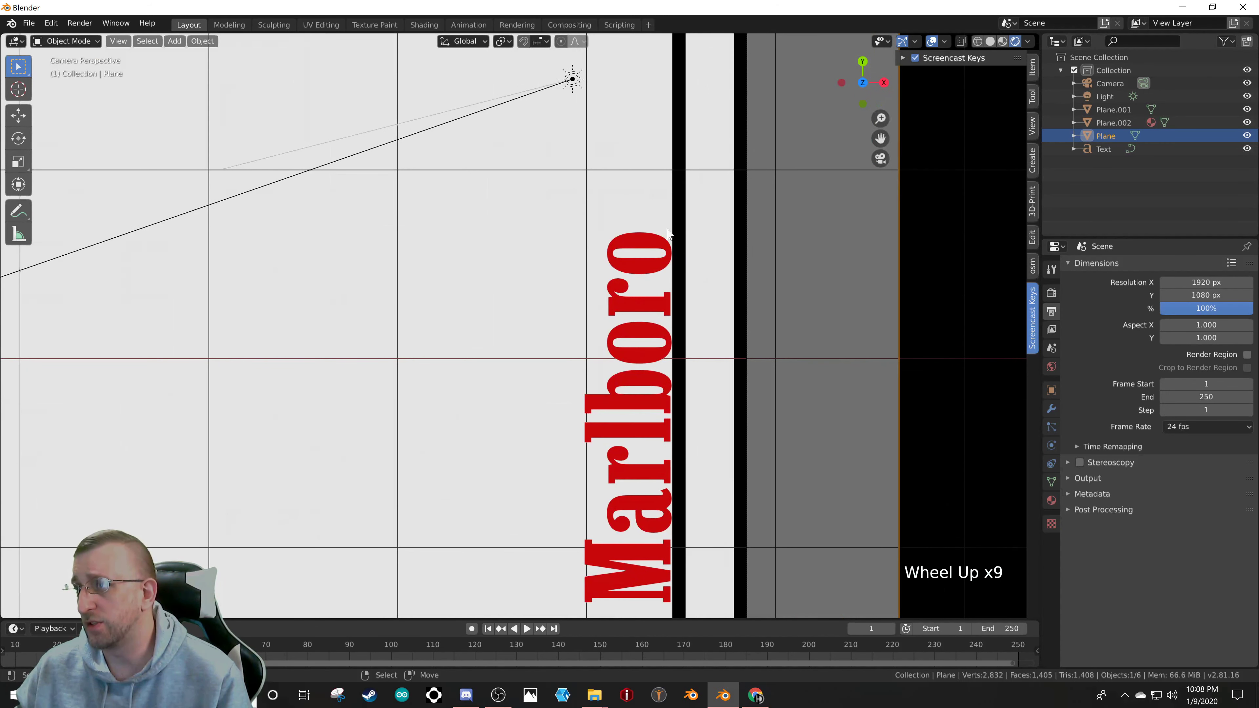
pyautogui.scroll(-15, 609, 247)
pyautogui.scroll(5, 531, 208)
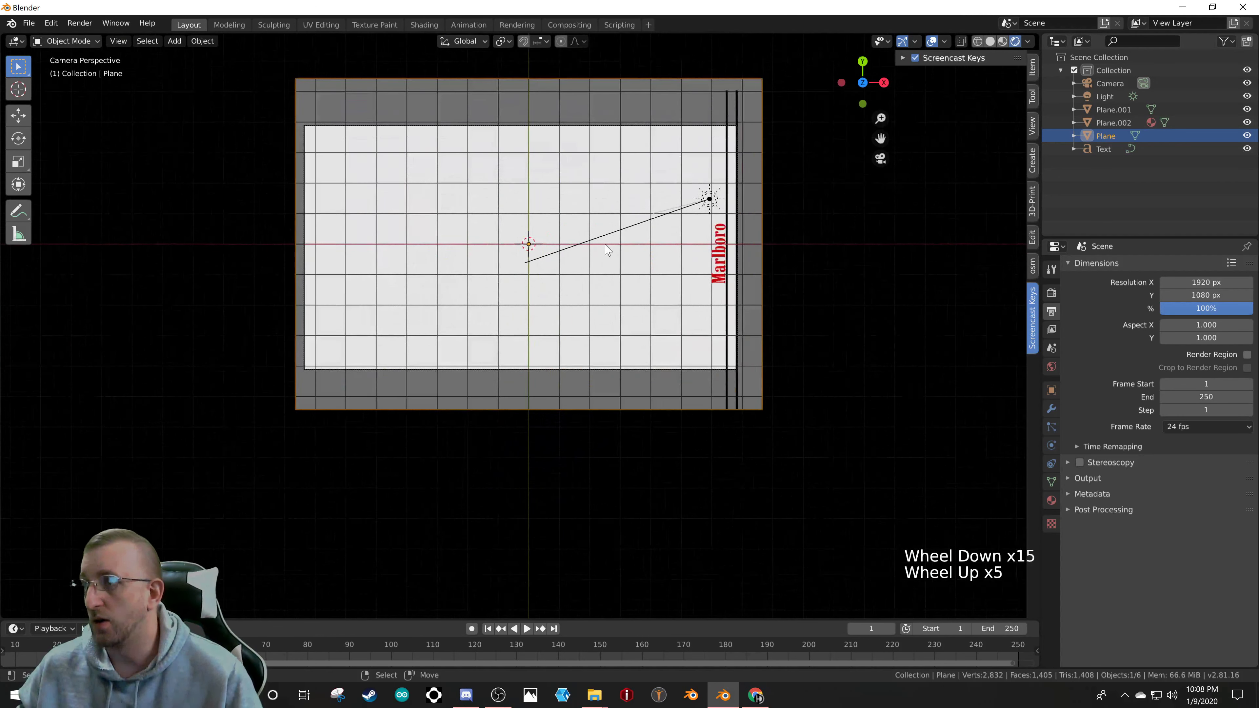
pyautogui.keyDown('shift'); pyautogui.moveTo(532, 208); pyautogui.dragTo(579, 286, button='middle'); pyautogui.keyUp('shift')
pyautogui.scroll(1, 578, 286)
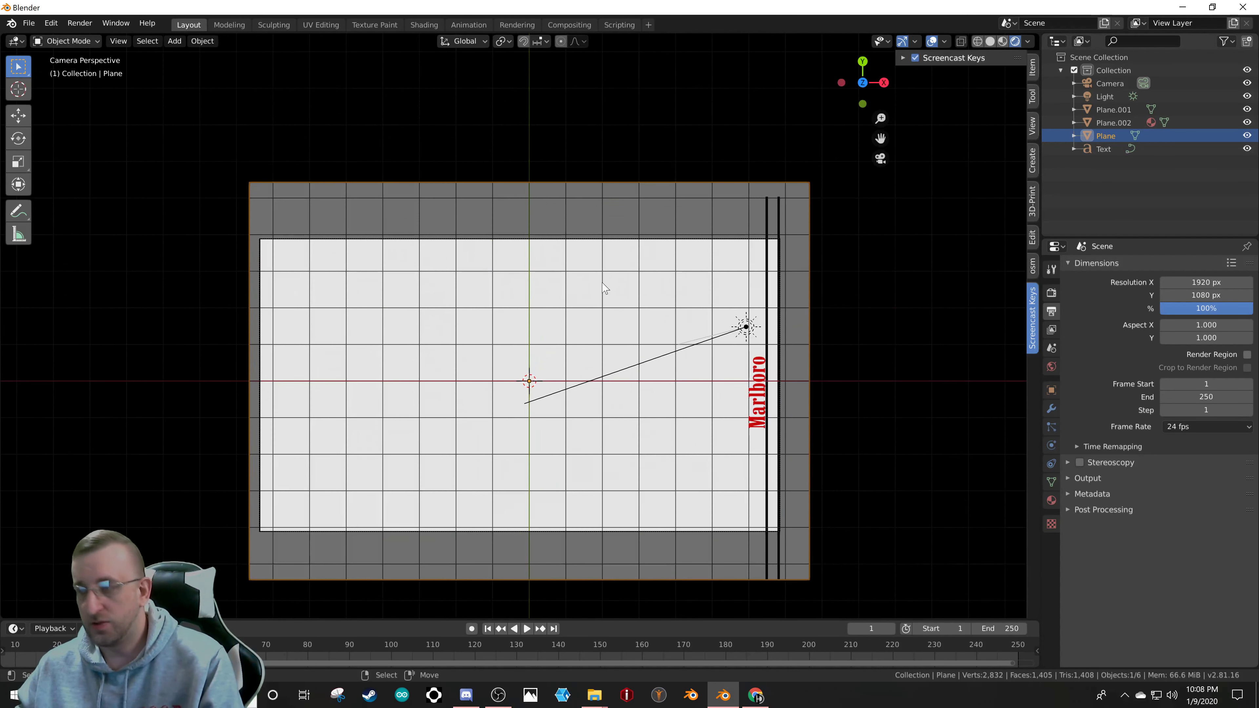
pyautogui.press('F12')
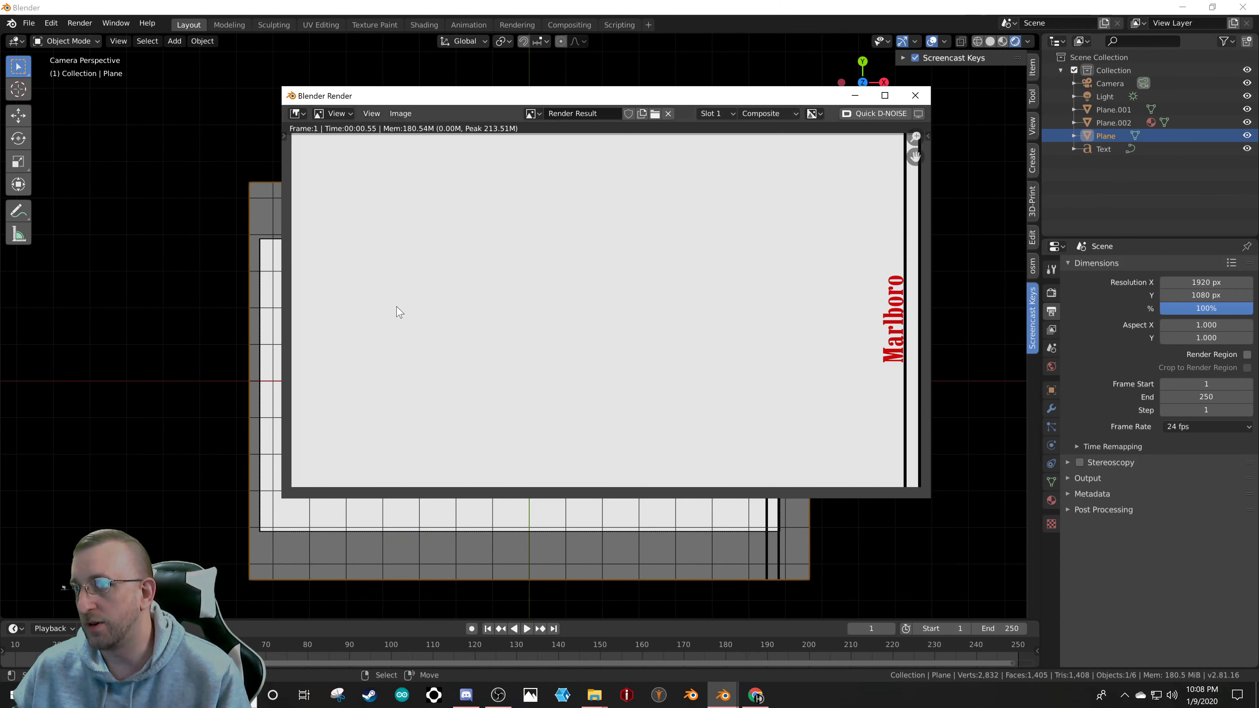
# - Save the rendered image to the Desktop as Marl.png, then close the render window
pyautogui.click(400, 112)
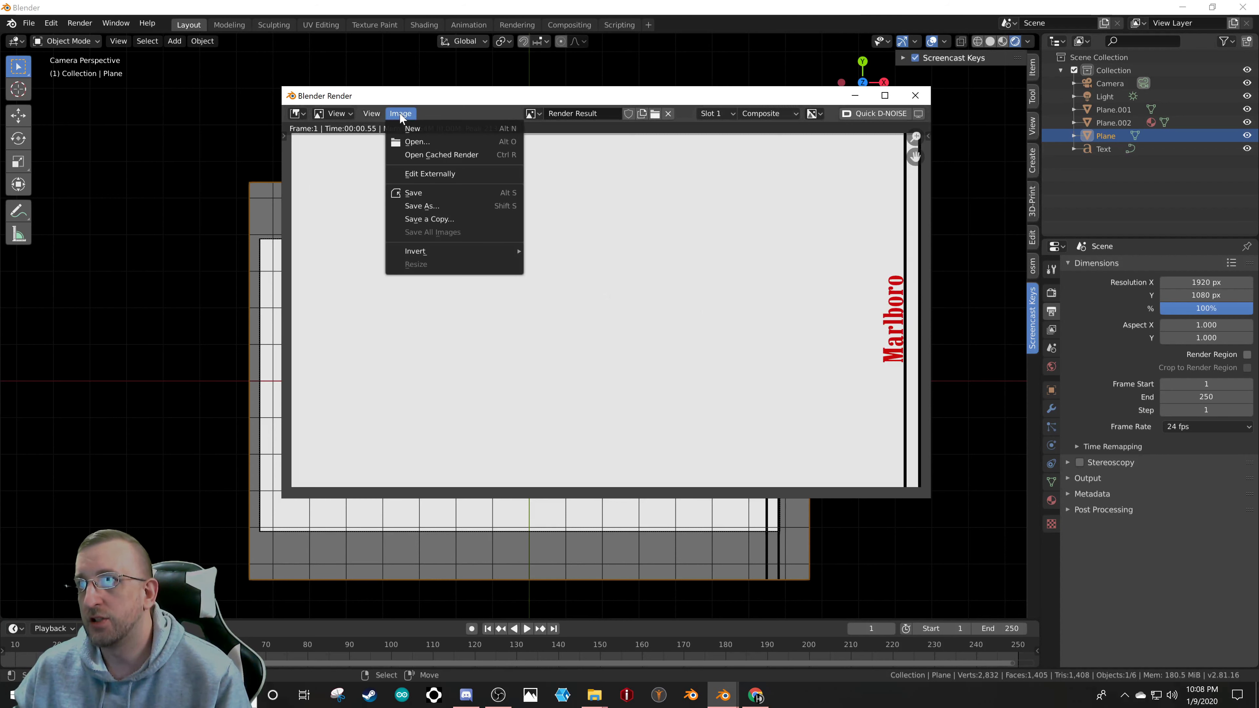
pyautogui.click(433, 206)
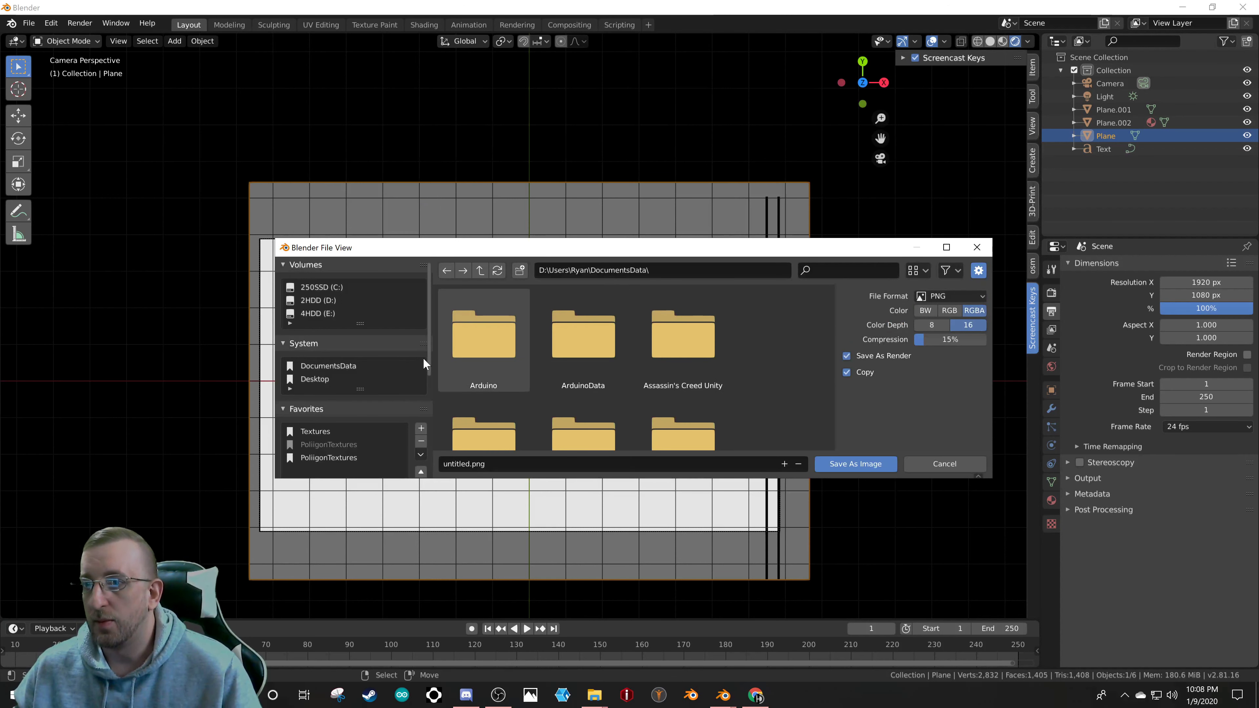
pyautogui.click(306, 379)
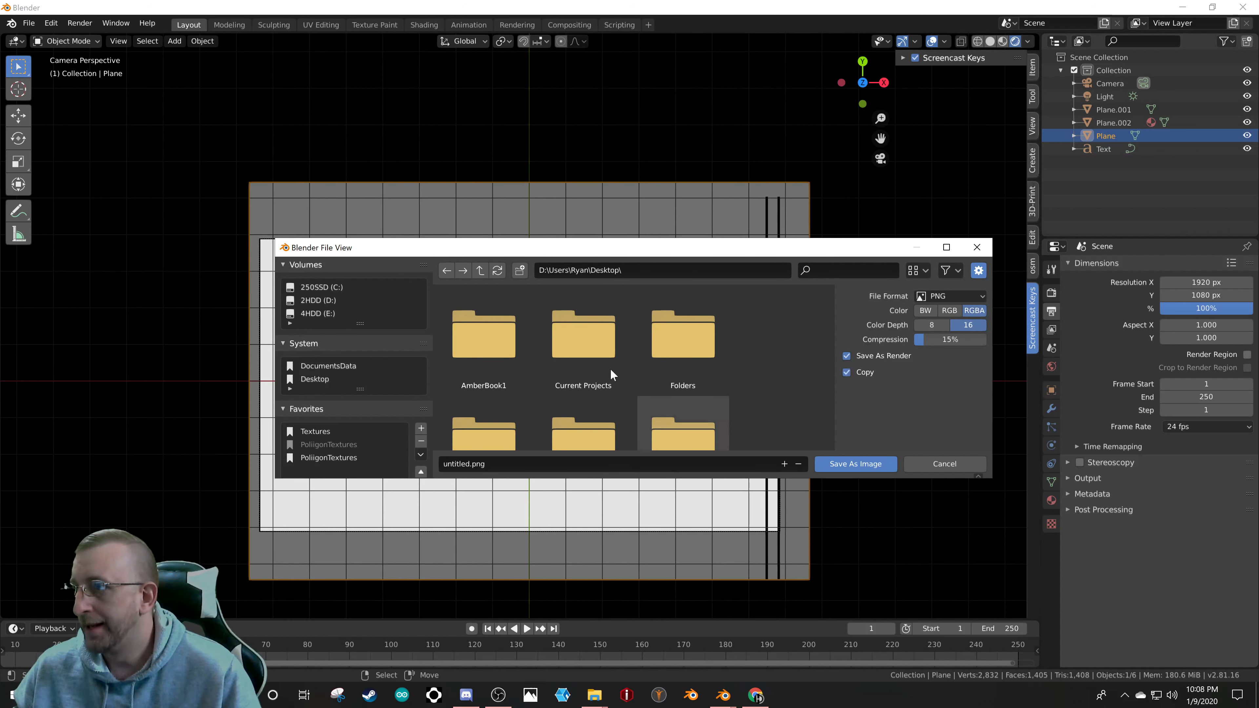
pyautogui.click(472, 466)
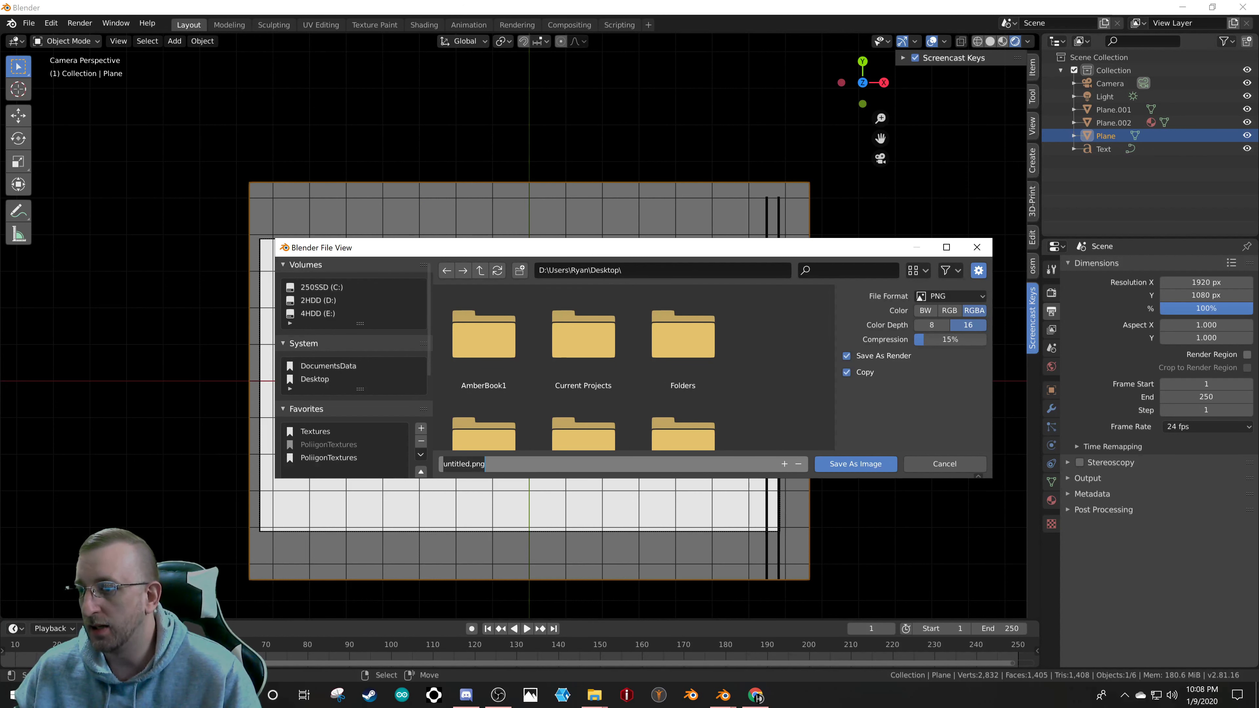
pyautogui.moveTo(471, 465); pyautogui.dragTo(443, 466)
pyautogui.write('Mar')
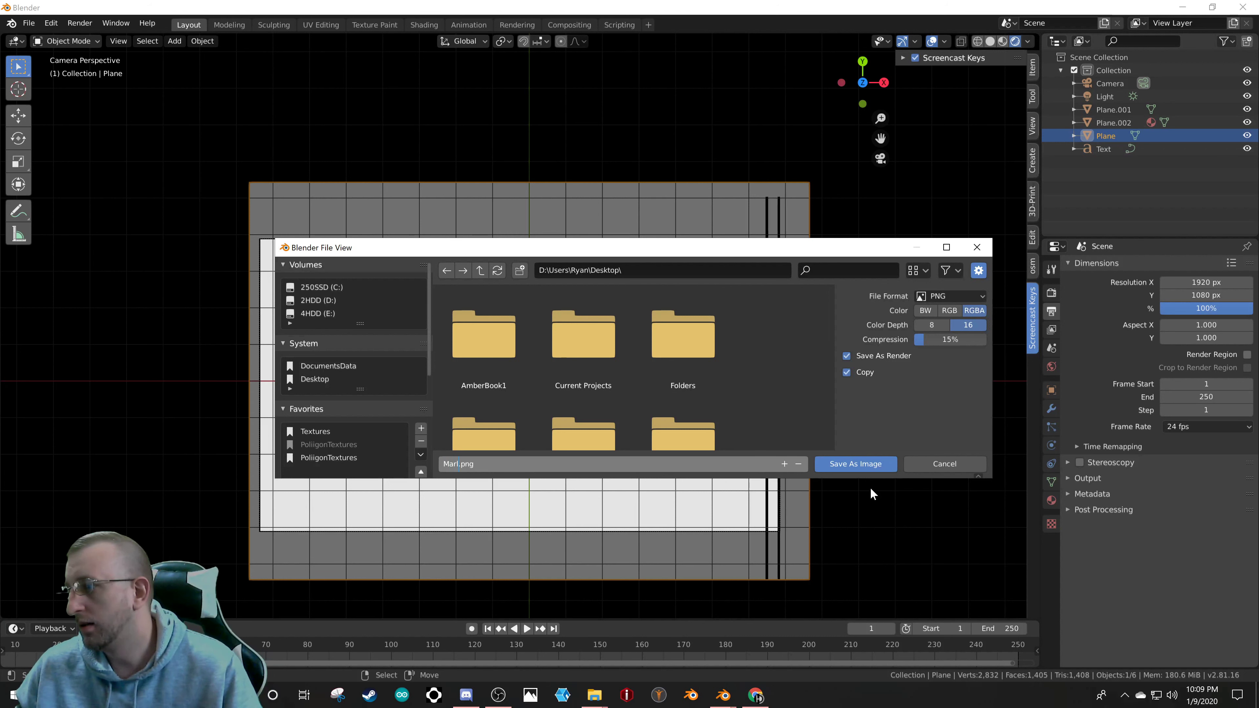
pyautogui.click(855, 507)
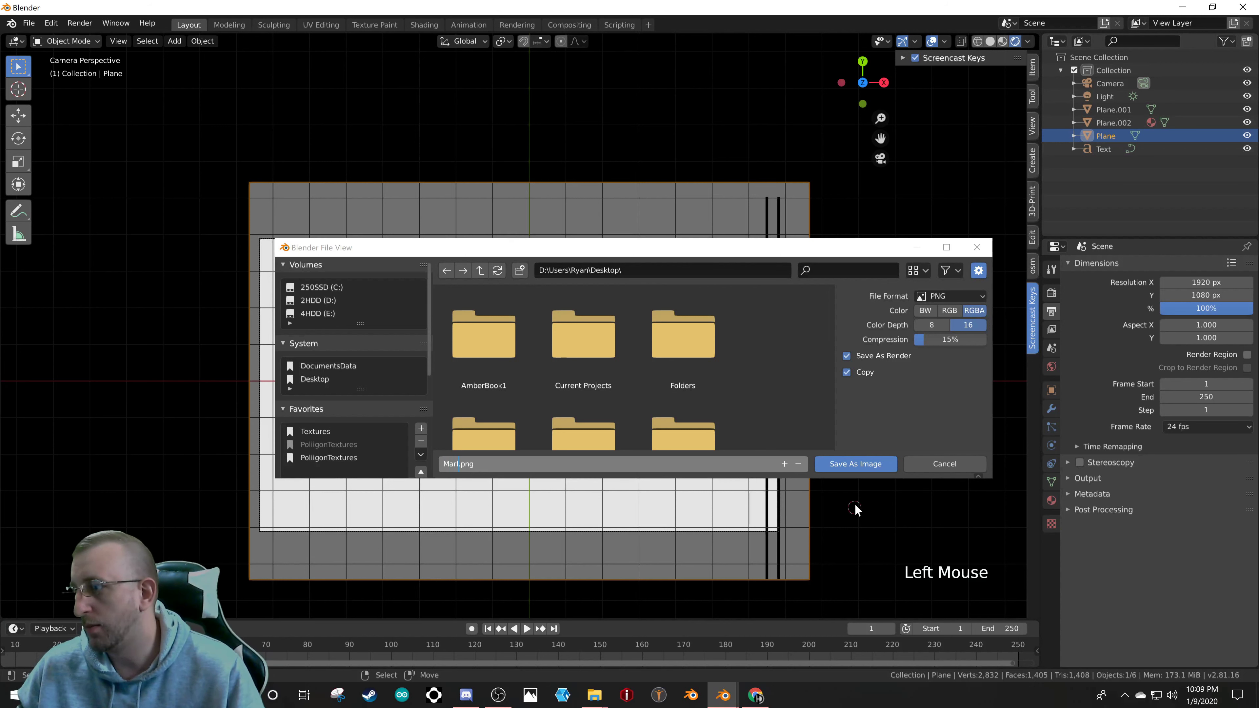
pyautogui.click(854, 465)
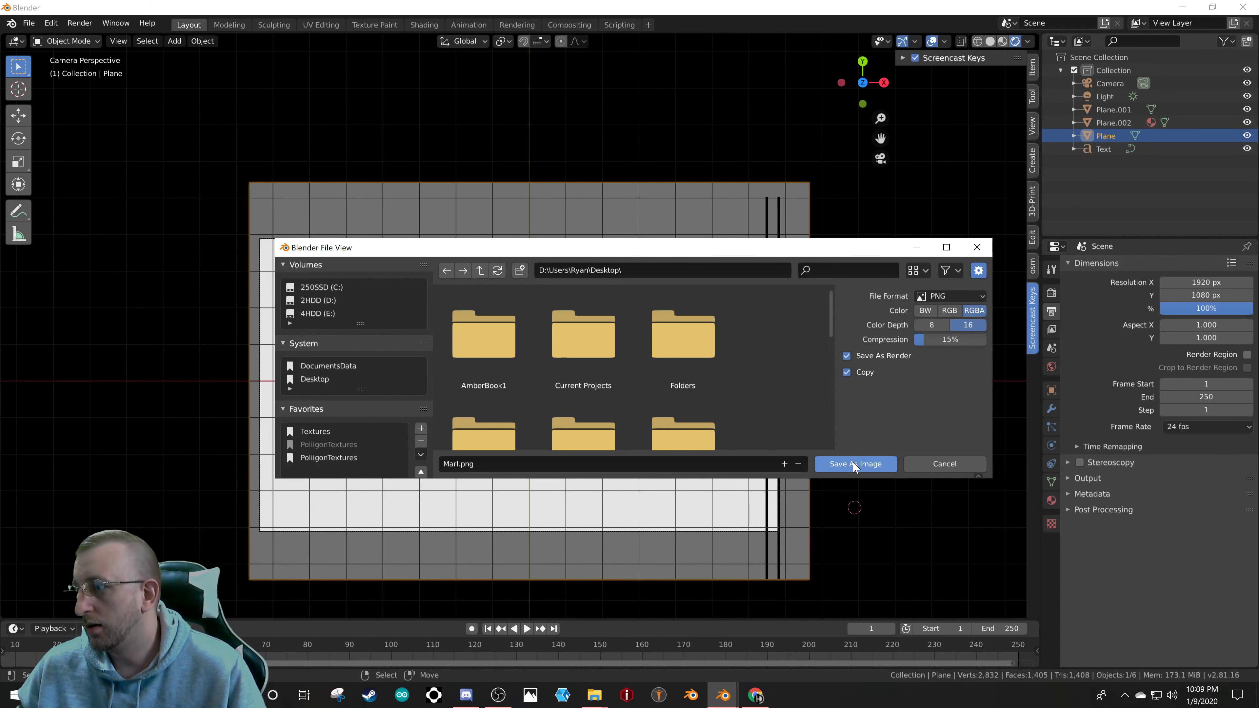
pyautogui.click(853, 465)
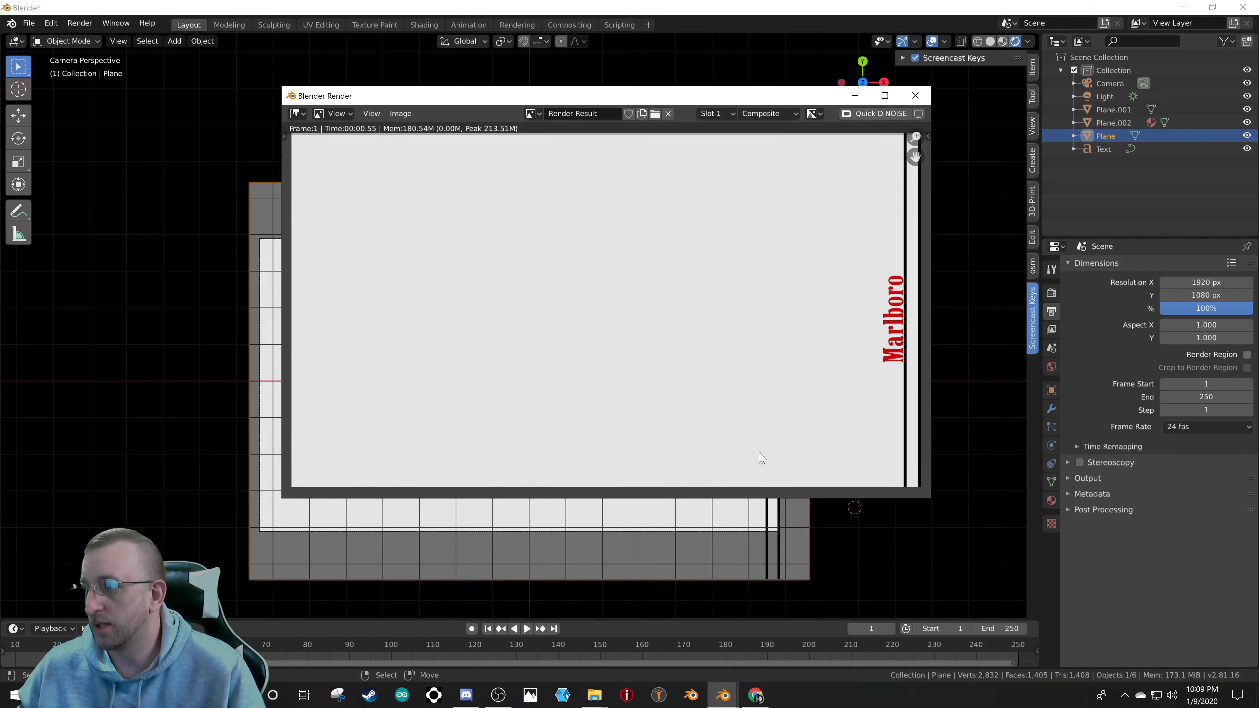
pyautogui.click(915, 95)
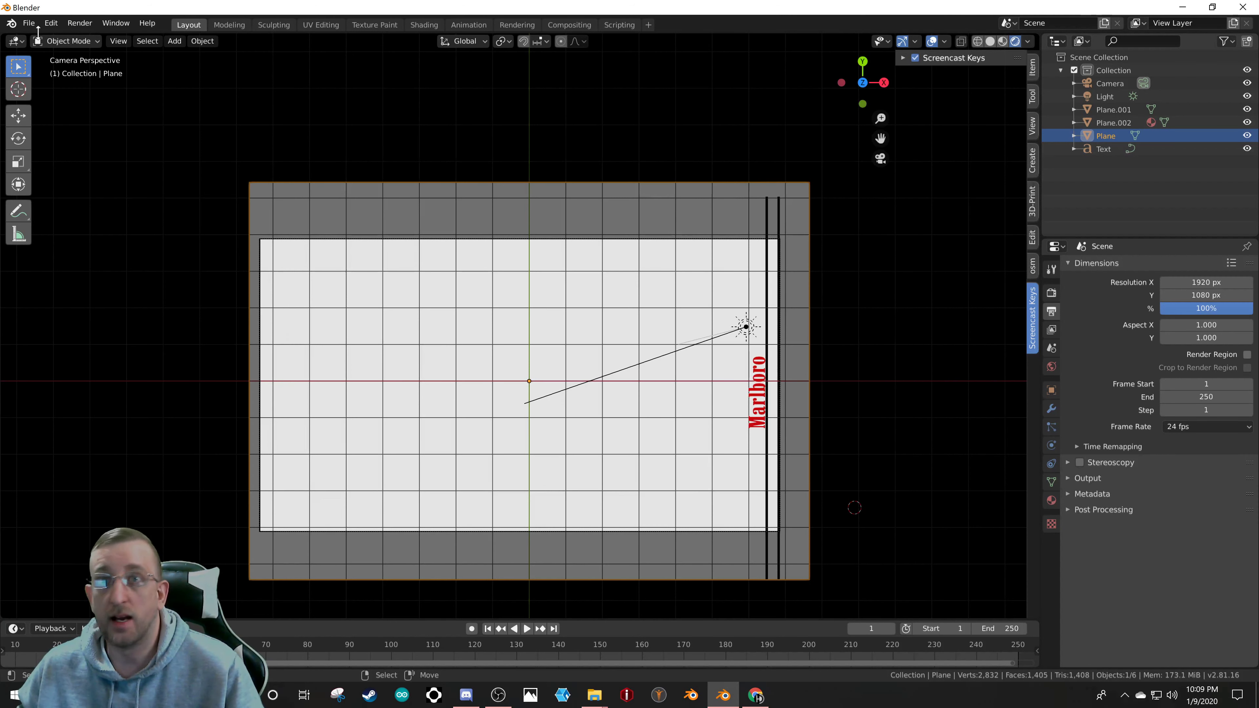
# - Start a new General file, discarding the unsaved changes
pyautogui.click(28, 25)
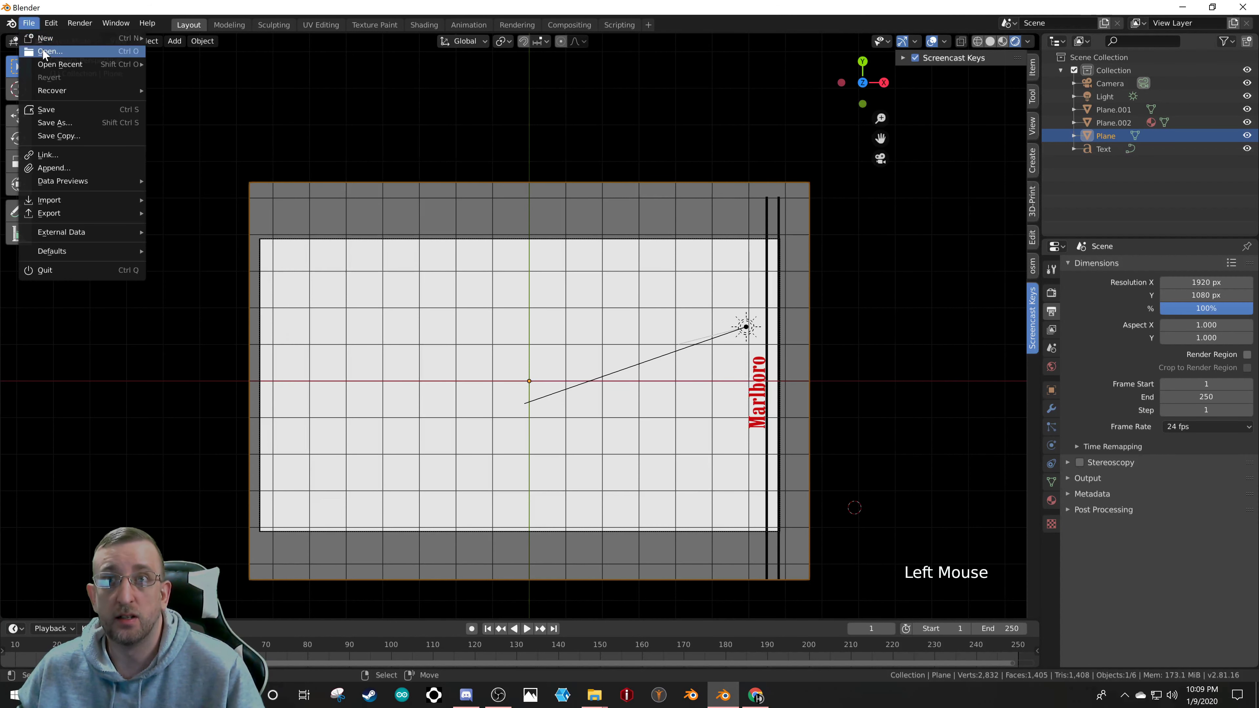
pyautogui.moveTo(85, 41)
pyautogui.click(193, 37)
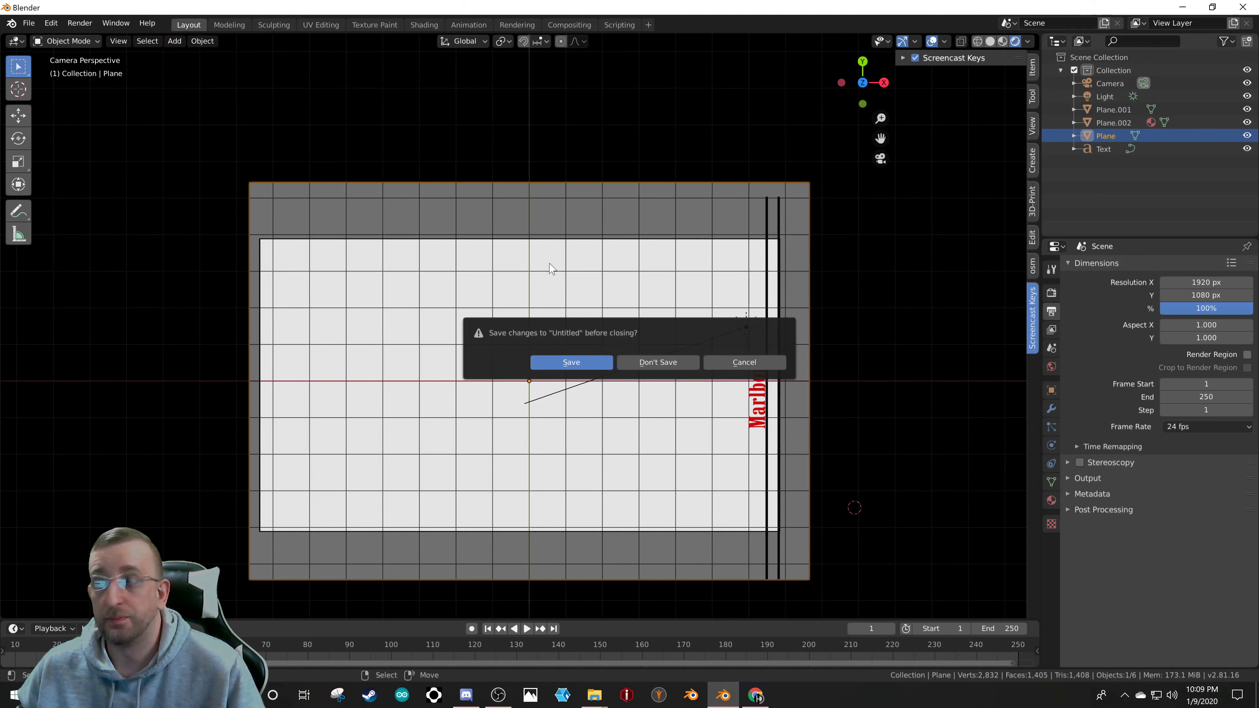
pyautogui.click(652, 363)
pyautogui.scroll(-5, 639, 356)
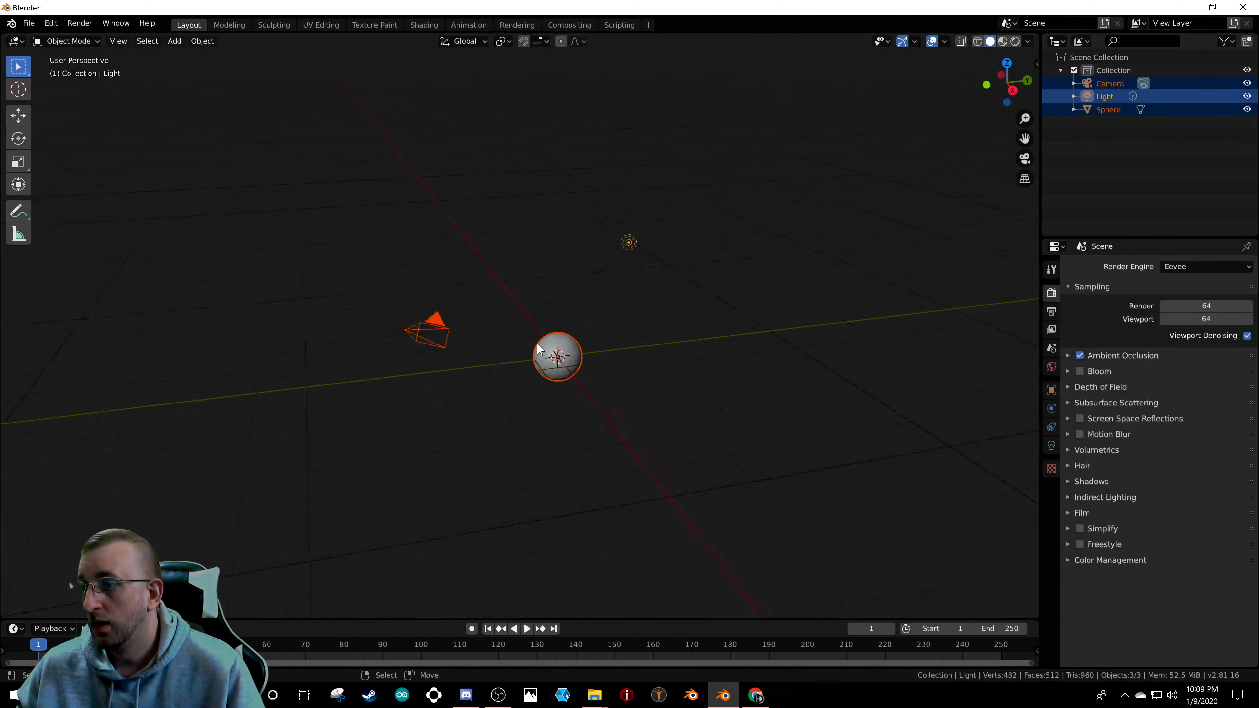
pyautogui.scroll(1, 539, 349)
pyautogui.moveTo(539, 350); pyautogui.dragTo(596, 325, button='middle')
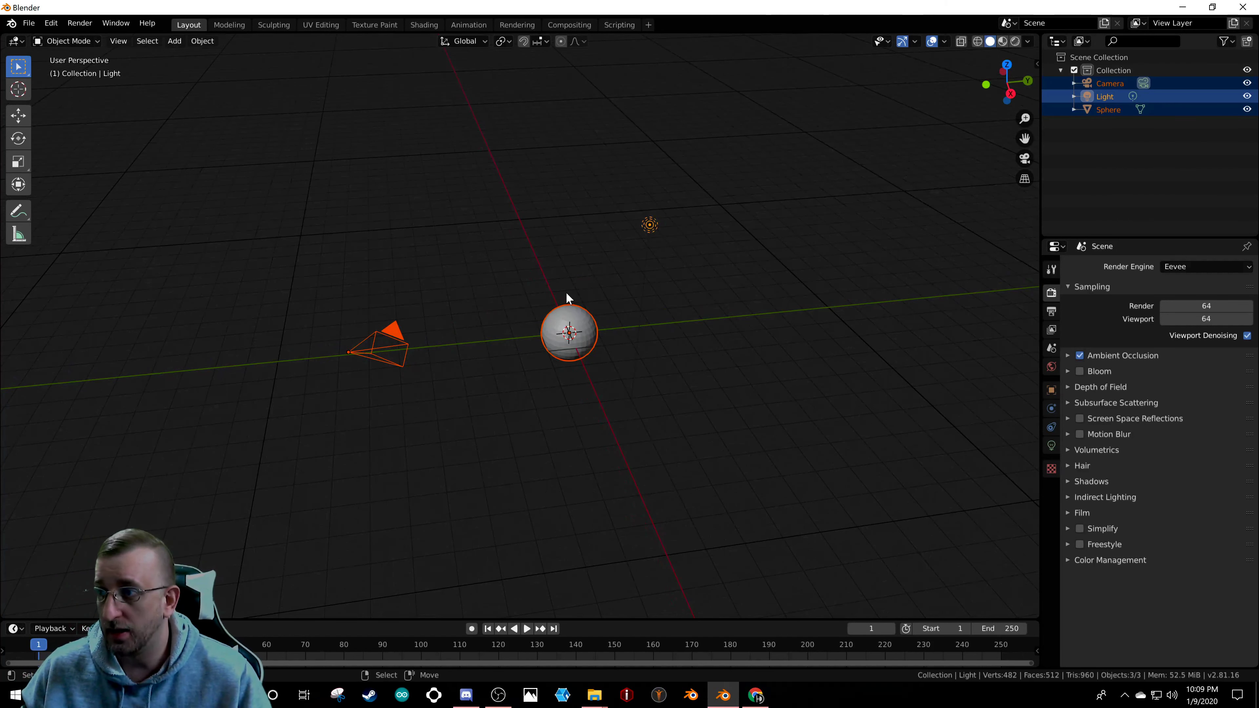
# - Select and delete the default camera, light and sphere
pyautogui.hotkey('alt', 'a')
pyautogui.press('a')
pyautogui.press('x')
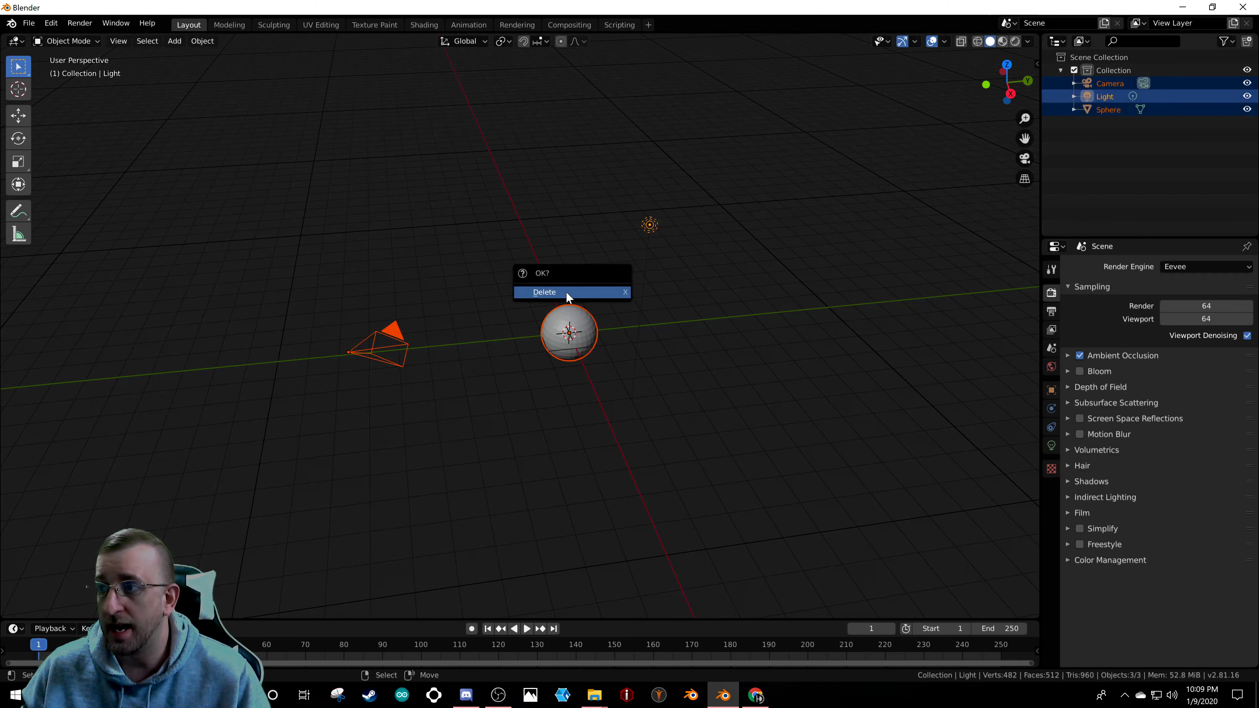
pyautogui.click(565, 292)
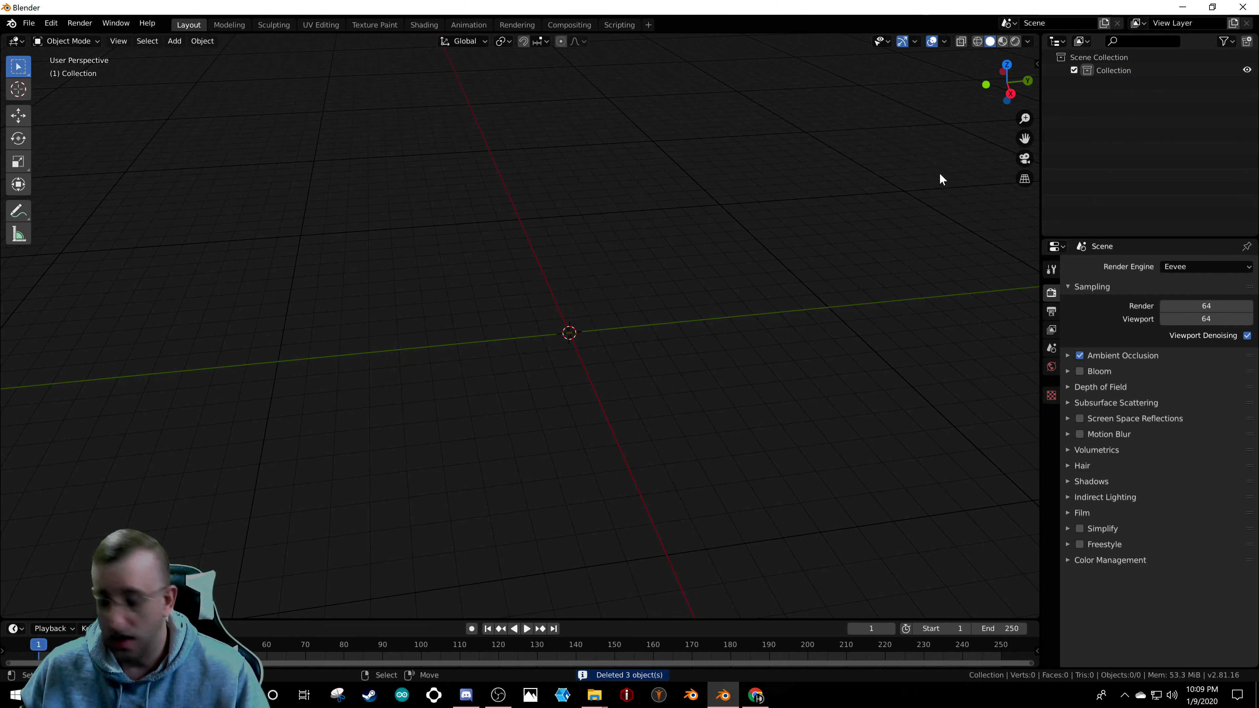
# - Toggle the viewport sidebar and collapse its Screencast Keys settings
pyautogui.press('n')
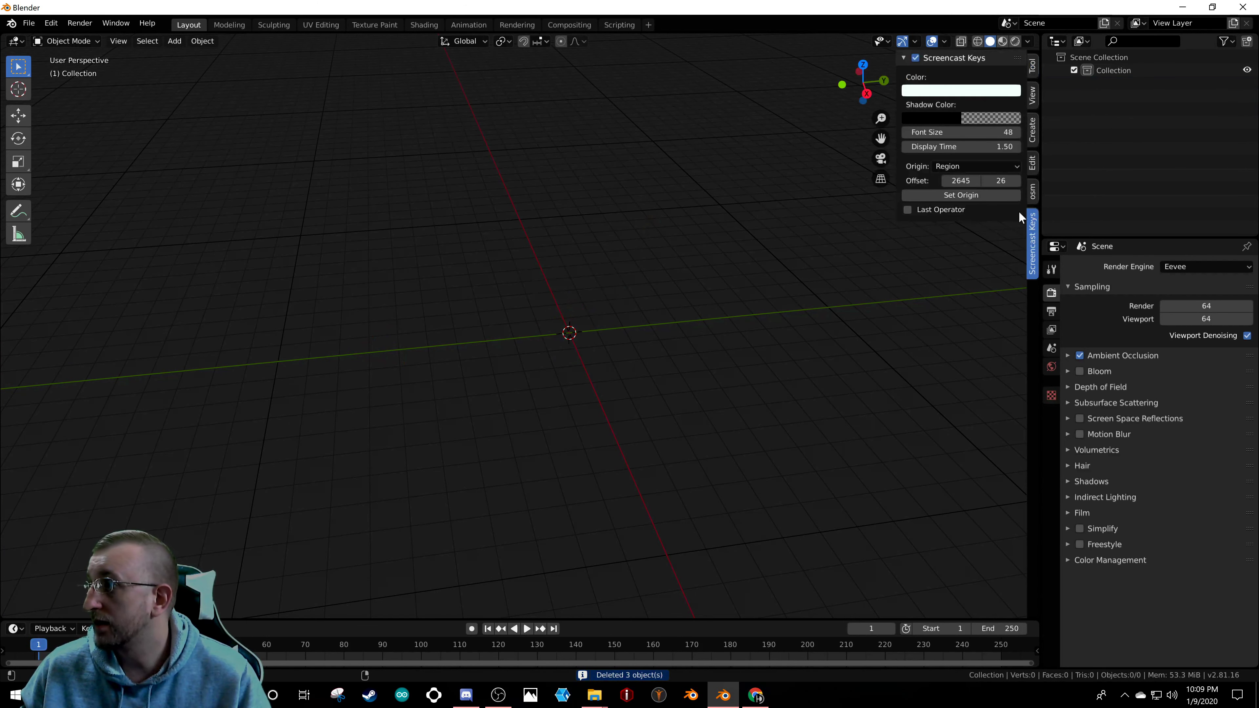
pyautogui.click(911, 56)
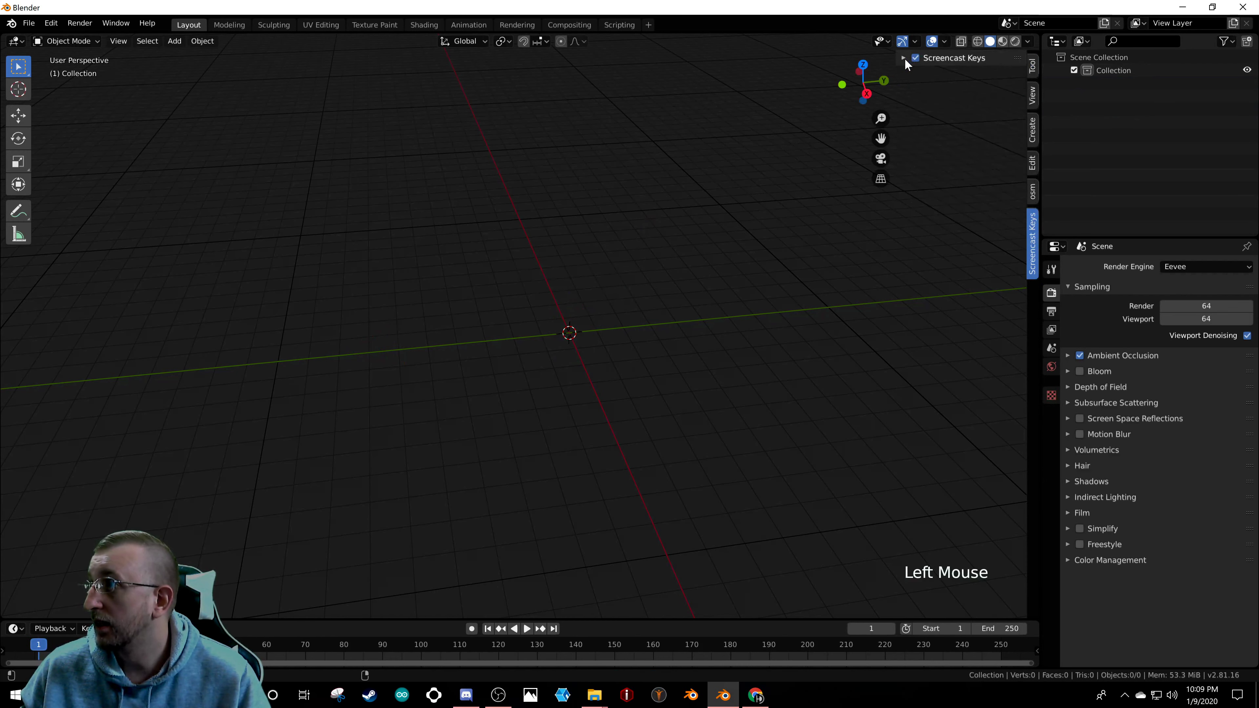
pyautogui.scroll(-6, 589, 309)
pyautogui.scroll(5, 581, 310)
pyautogui.scroll(1, 580, 312)
pyautogui.scroll(-1, 643, 314)
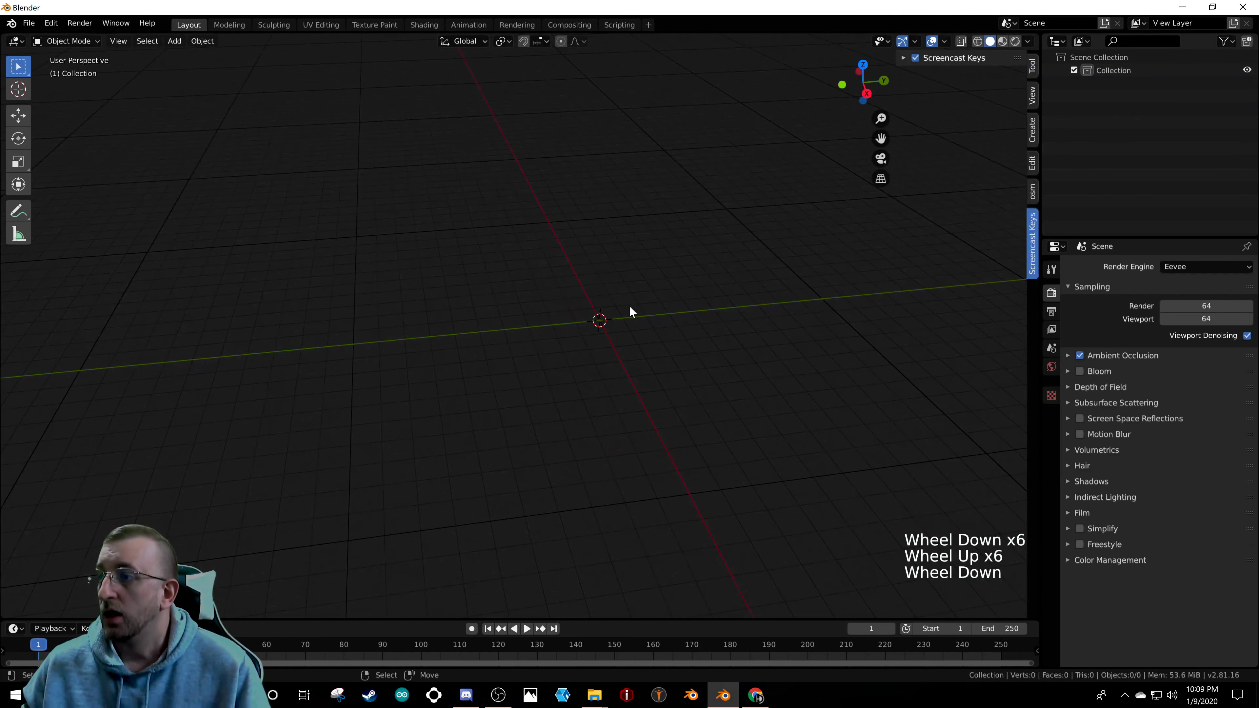
# - Add a cylinder mesh at the origin with Shift+A
pyautogui.moveTo(500, 352)
pyautogui.mouseDown(button='middle')
pyautogui.moveTo(613, 351)
pyautogui.moveTo(486, 338)
pyautogui.mouseUp(button='middle')
pyautogui.hotkey('shift', 'a')
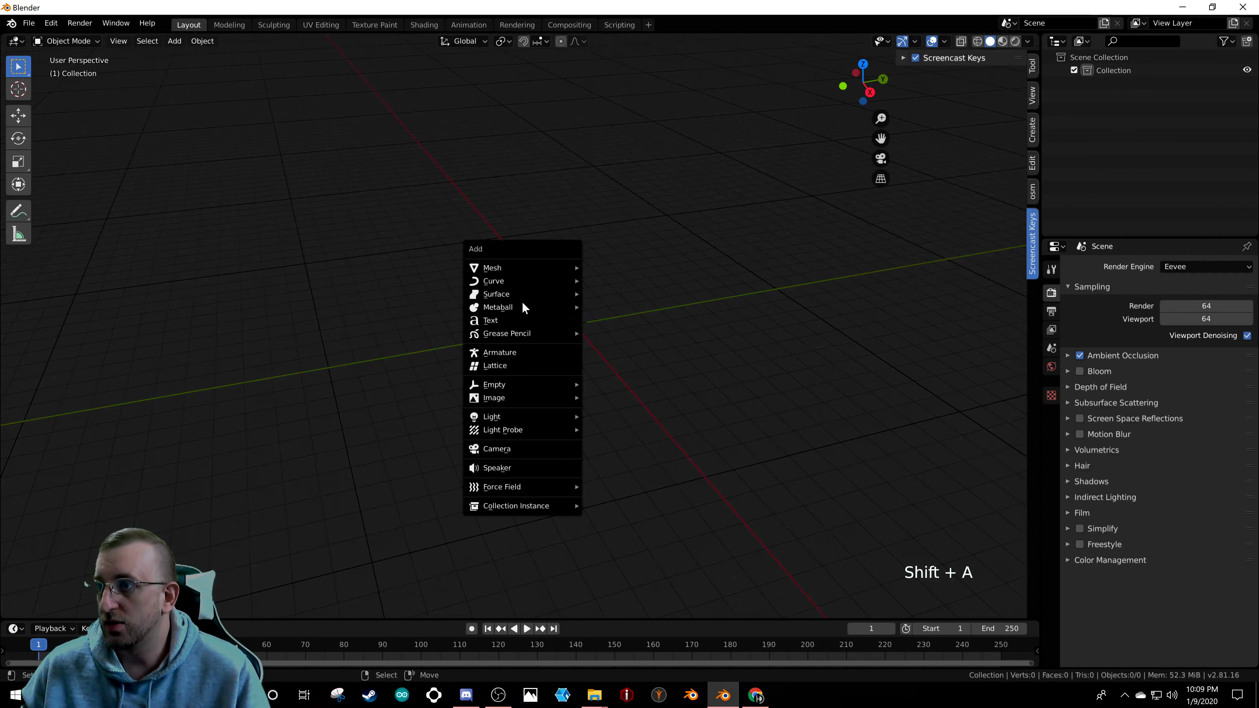
pyautogui.moveTo(522, 266)
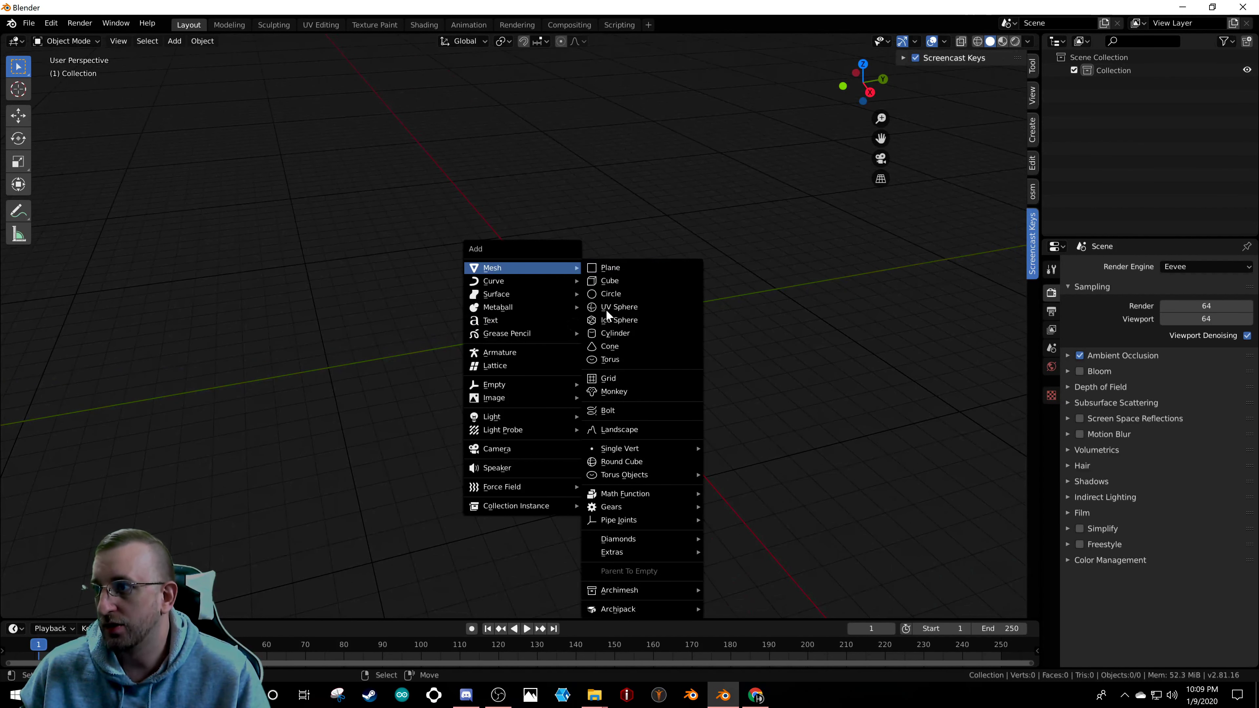
pyautogui.click(600, 333)
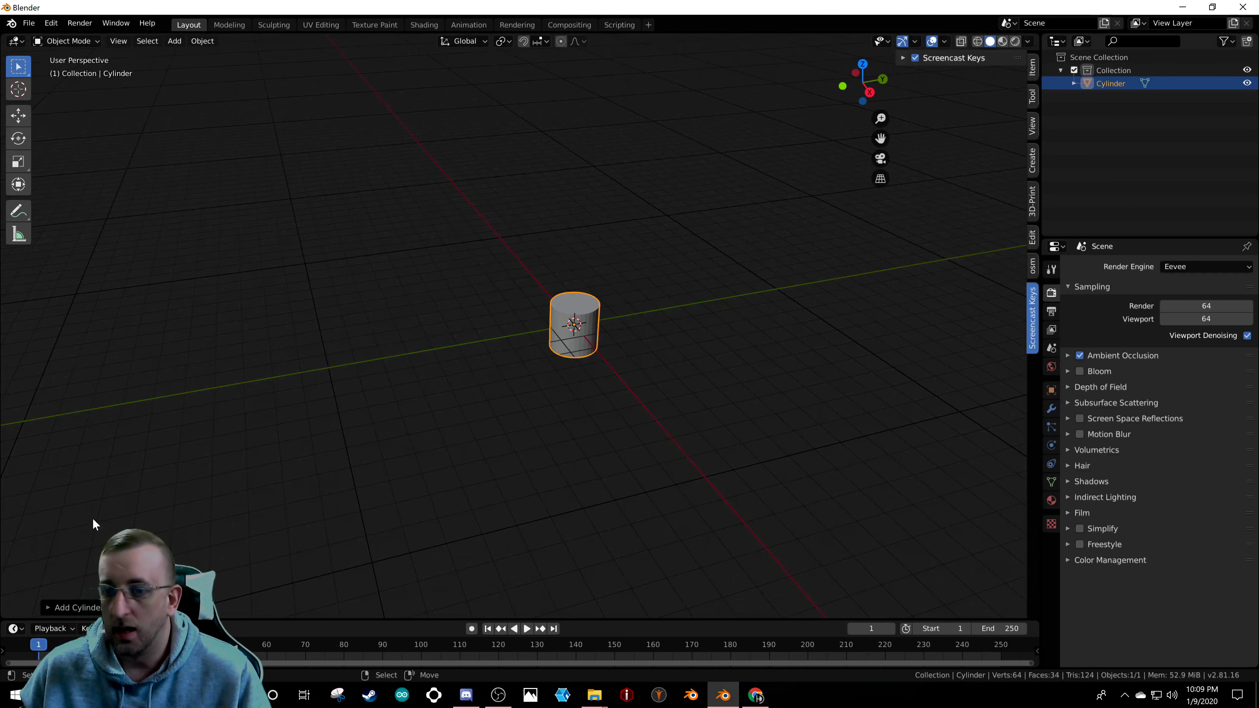
# - Set the cylinder's vertex count to 64, then to 96
pyautogui.click(68, 604)
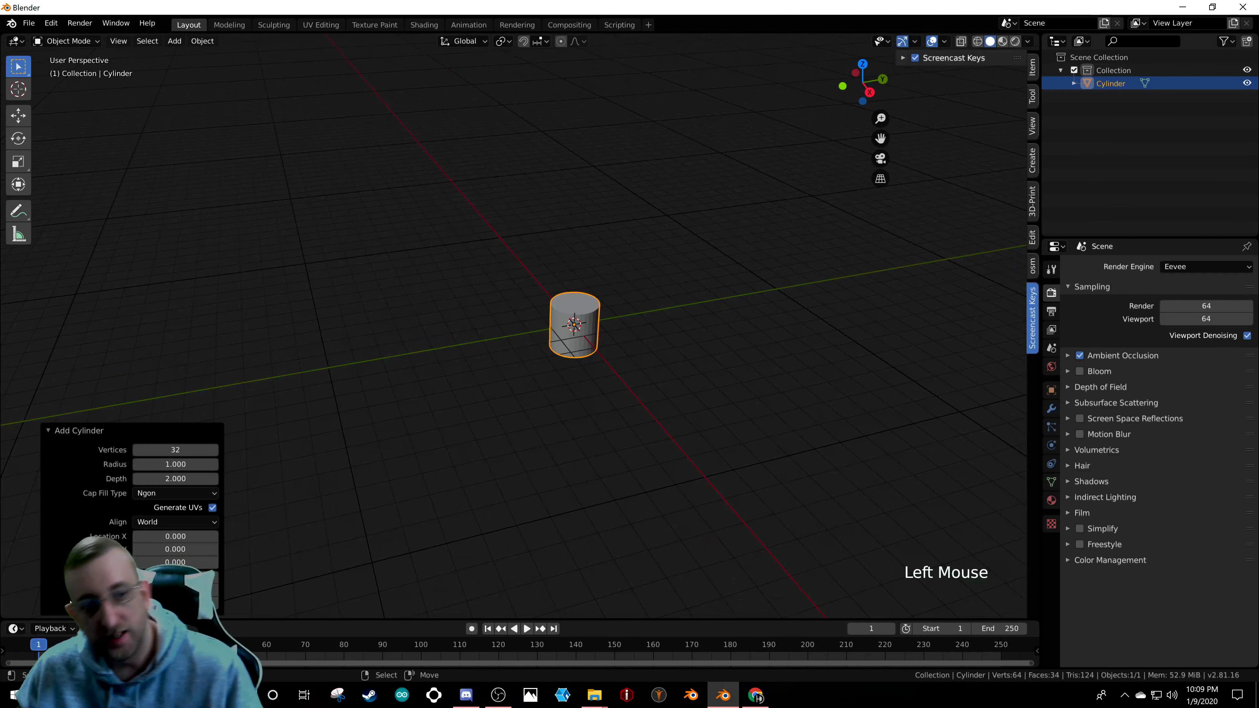
pyautogui.click(176, 449)
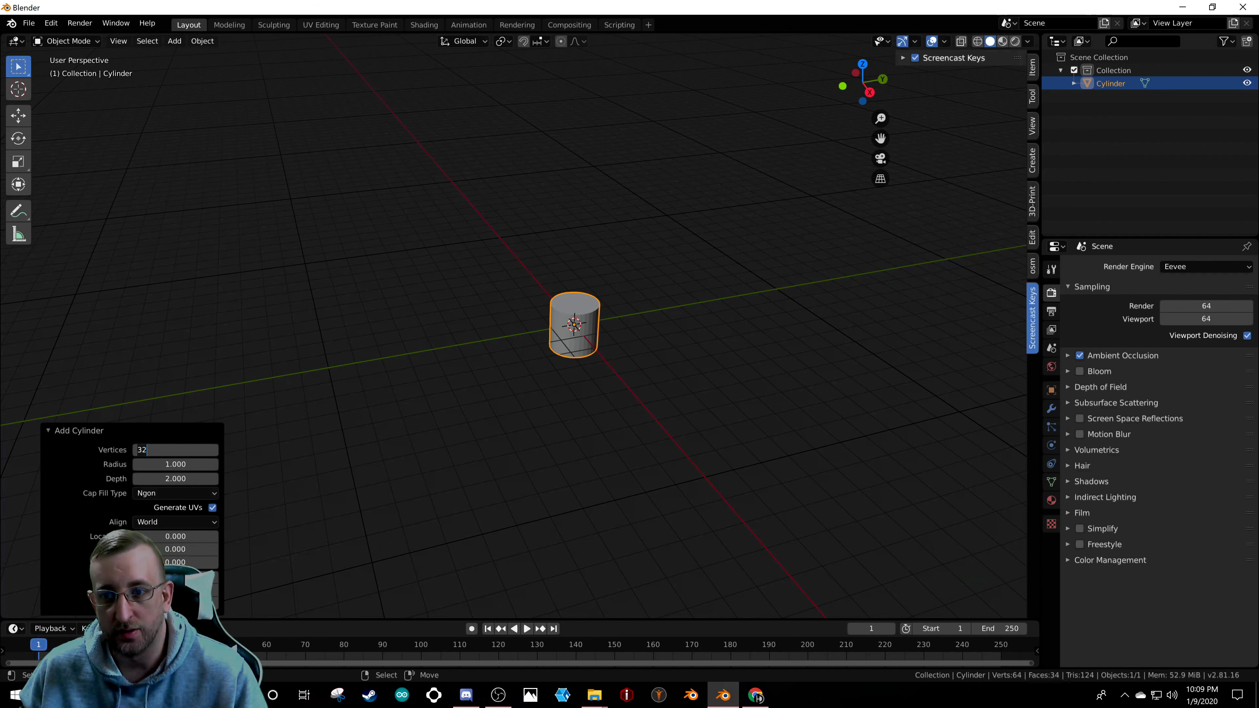
pyautogui.write('64')
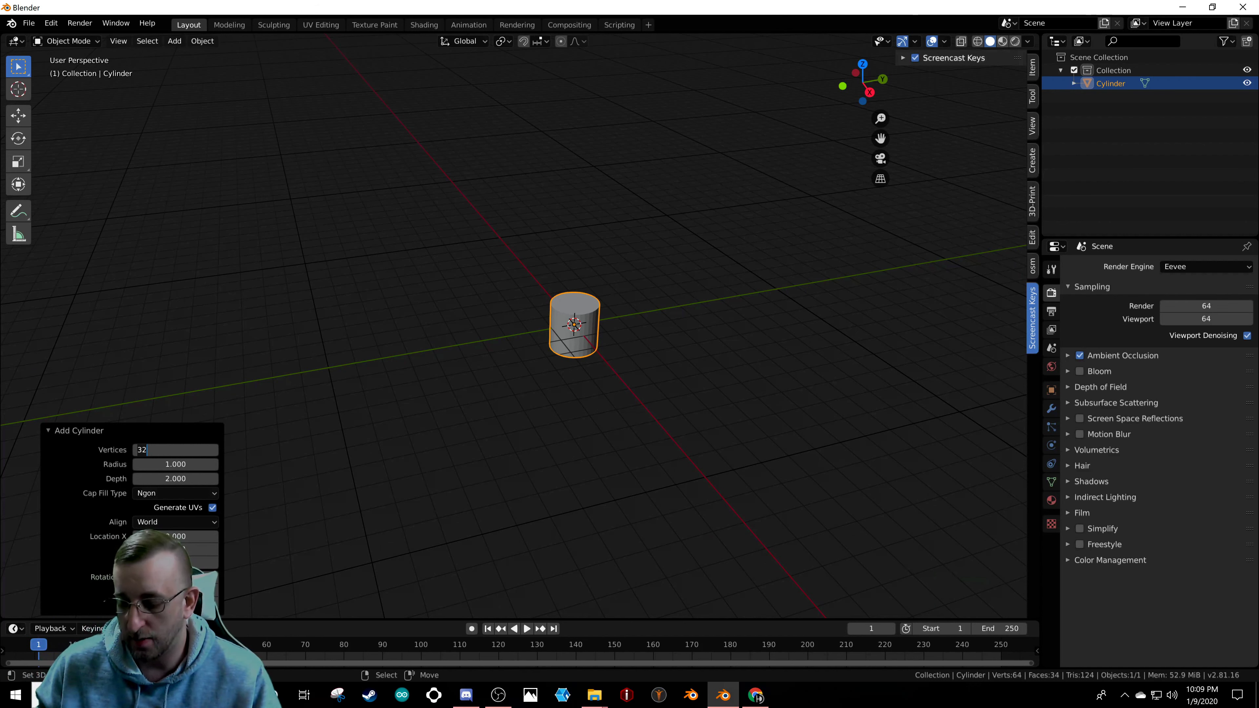
pyautogui.click(175, 450)
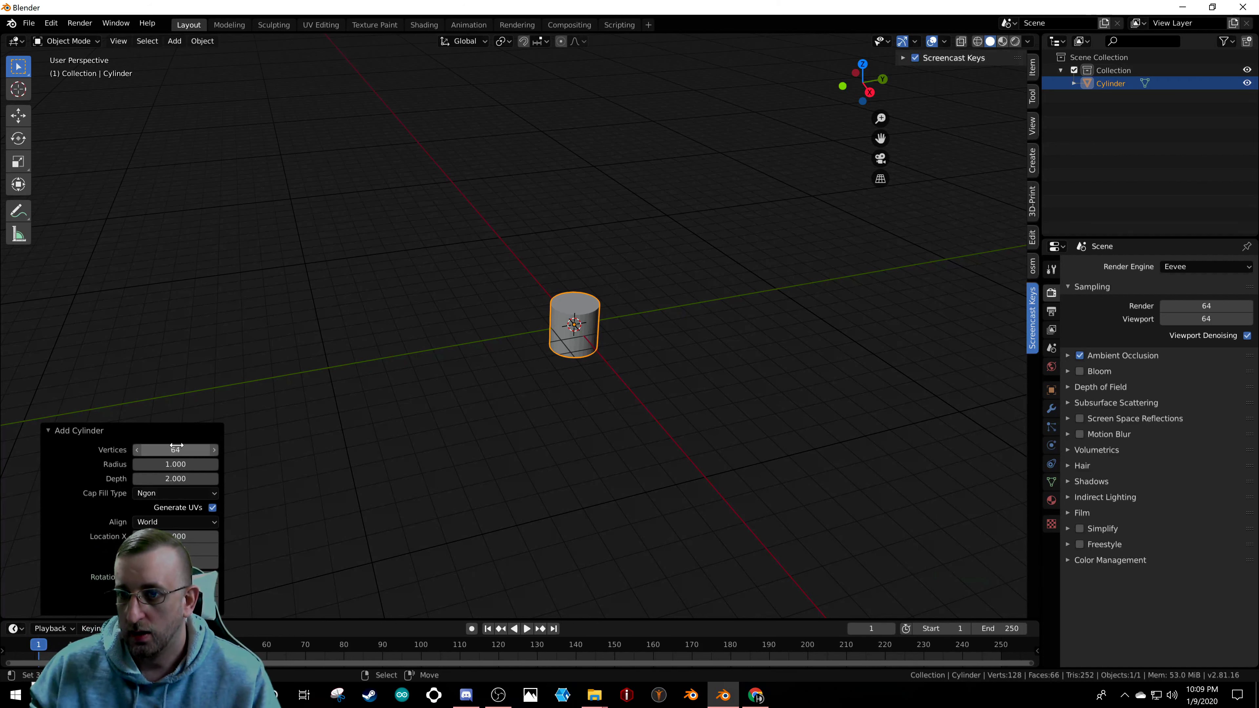
pyautogui.press('BackSpace')
pyautogui.press('BackSpace')
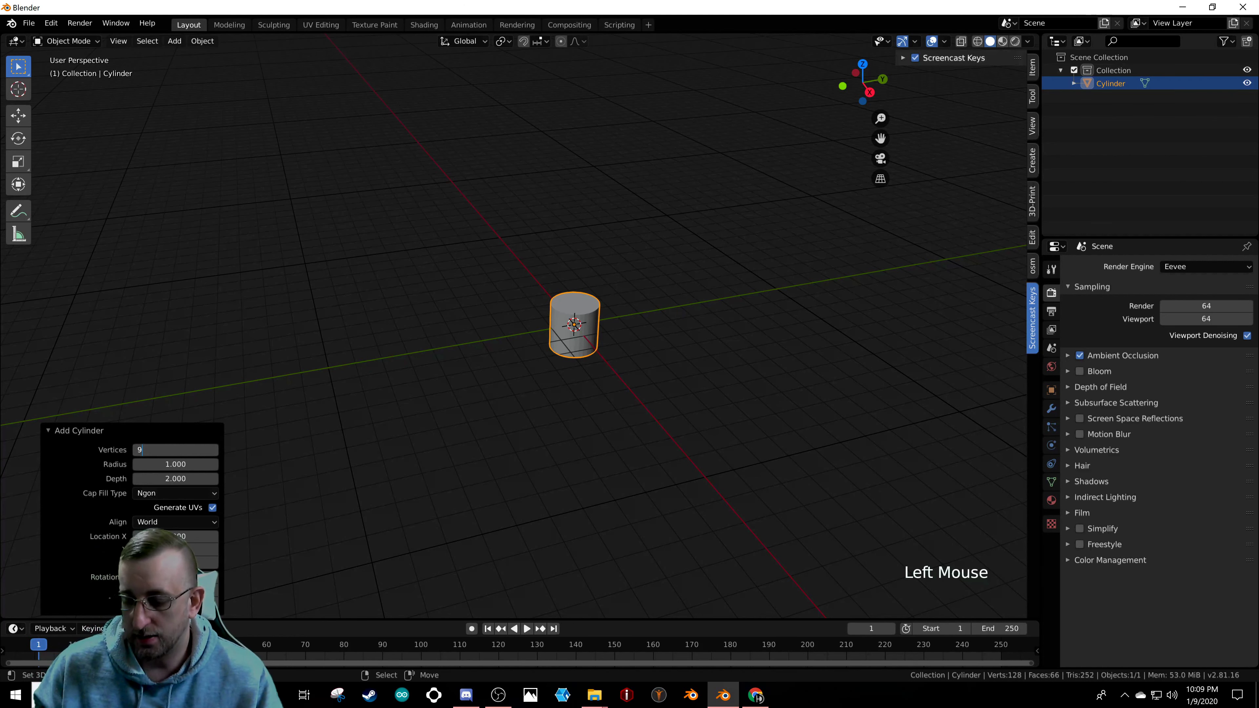
pyautogui.write('96')
pyautogui.press('Return')
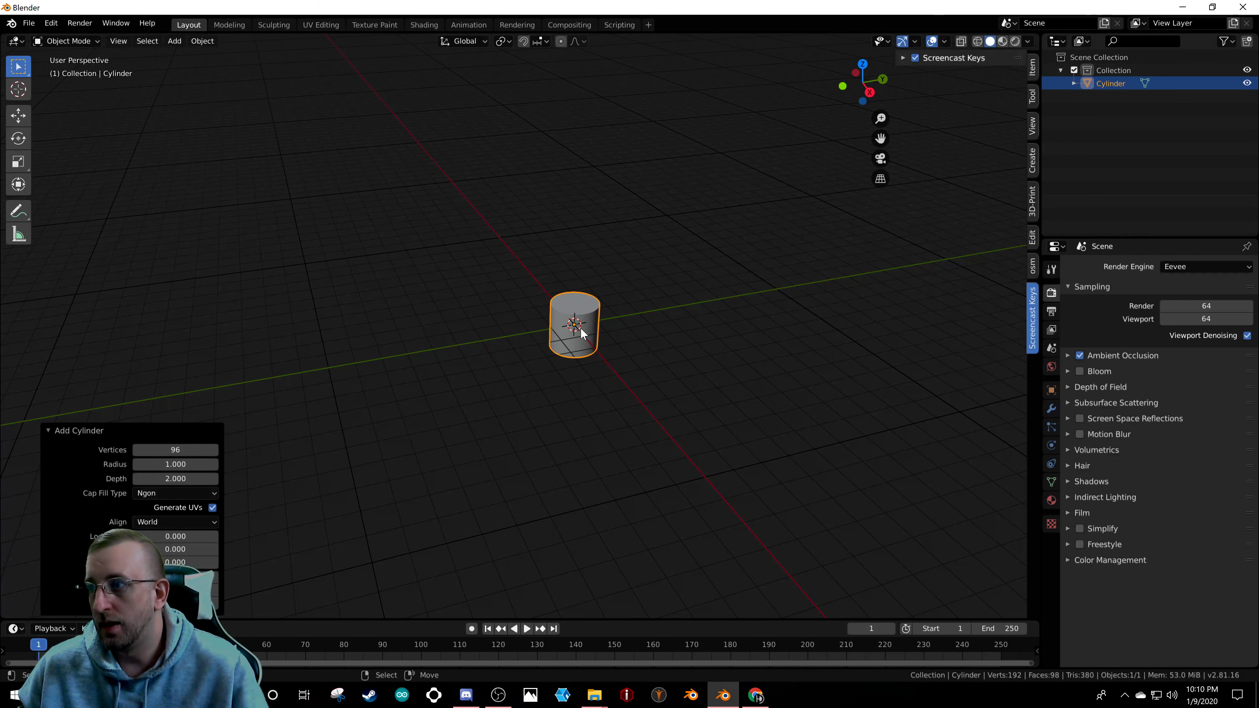
# - Orbit the viewport to a front-on view of the 96-vertex cylinder
pyautogui.scroll(9, 581, 333)
pyautogui.scroll(-8, 560, 303)
pyautogui.scroll(11, 562, 301)
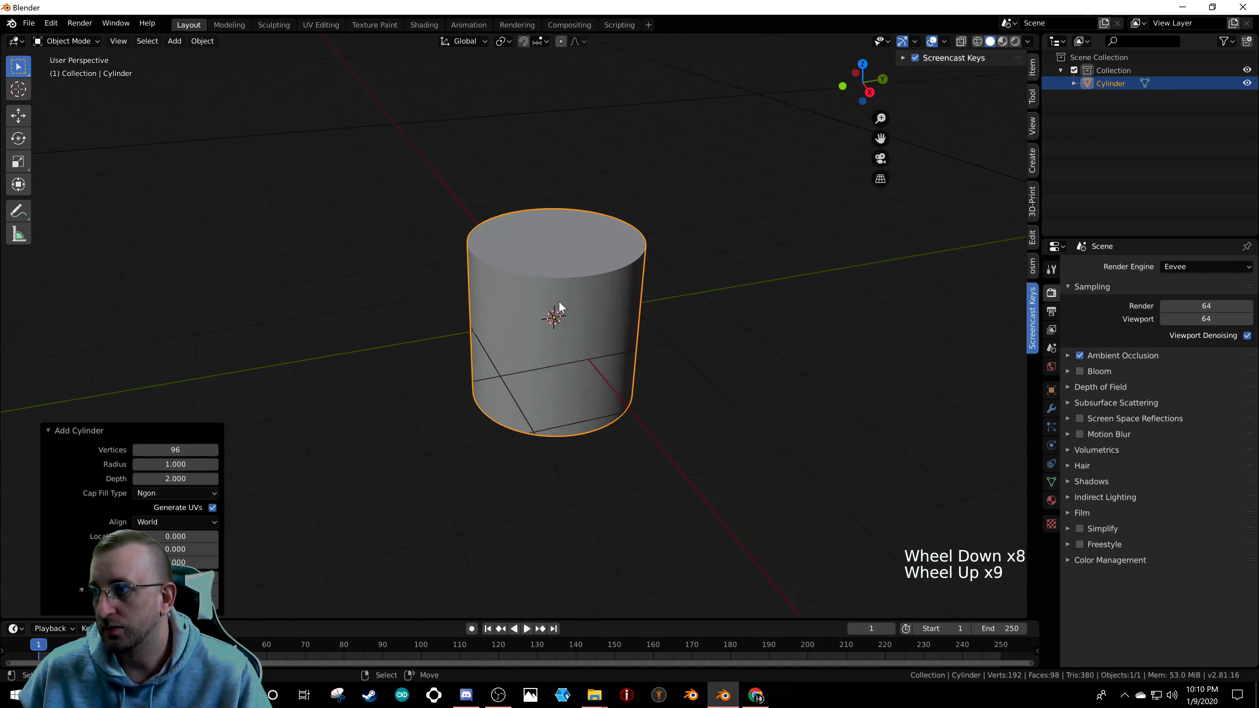
pyautogui.scroll(-10, 557, 307)
pyautogui.scroll(-7, 556, 311)
pyautogui.scroll(8, 556, 311)
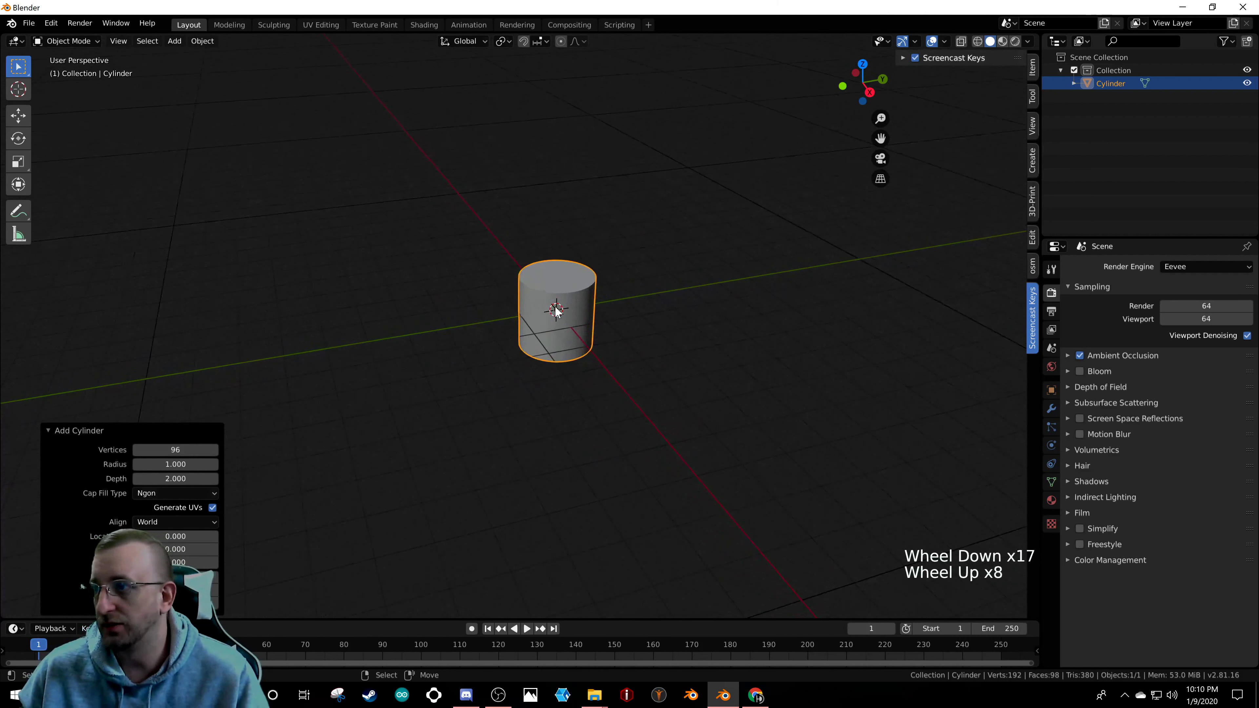
pyautogui.moveTo(550, 319); pyautogui.dragTo(619, 298, button='middle')
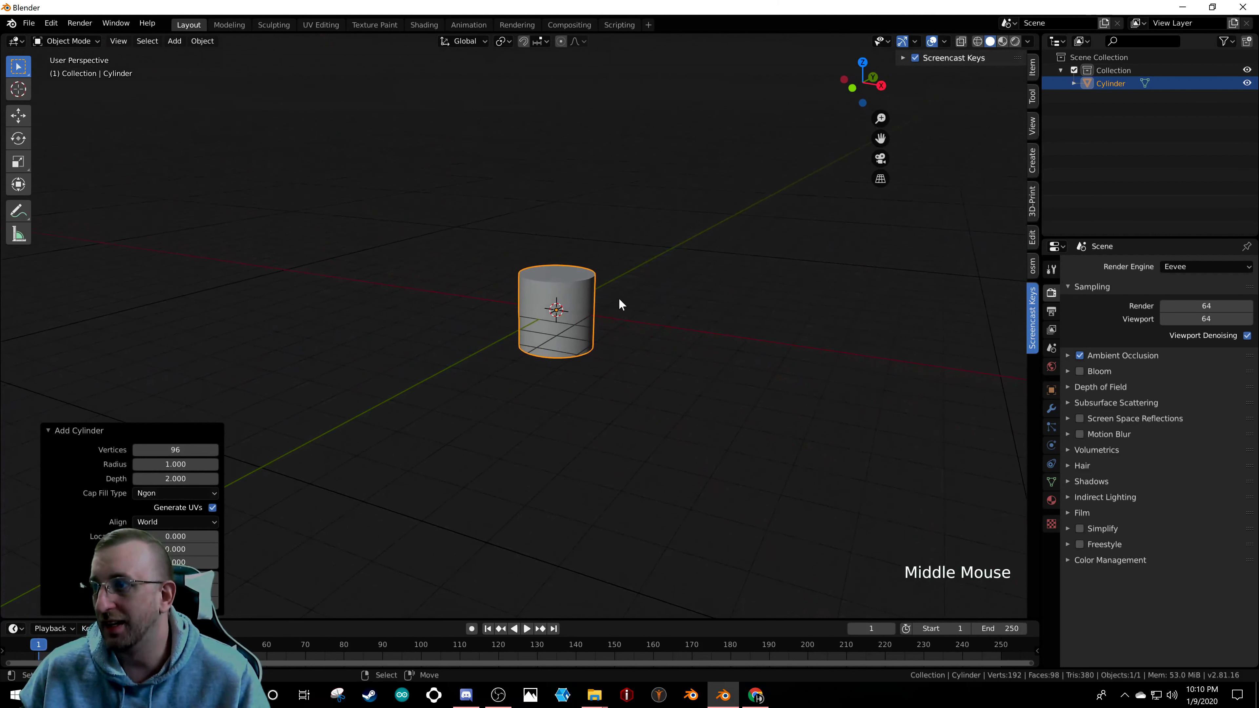
pyautogui.click(209, 42)
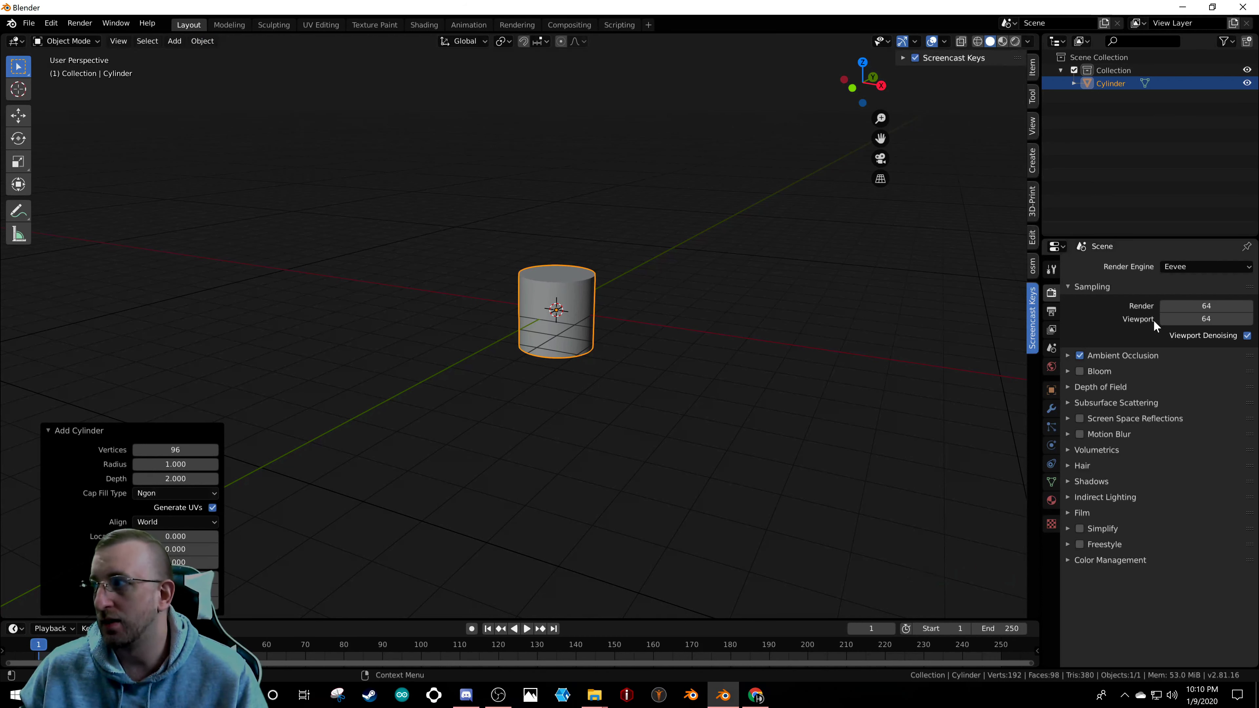
pyautogui.moveTo(592, 320); pyautogui.dragTo(624, 353, button='middle')
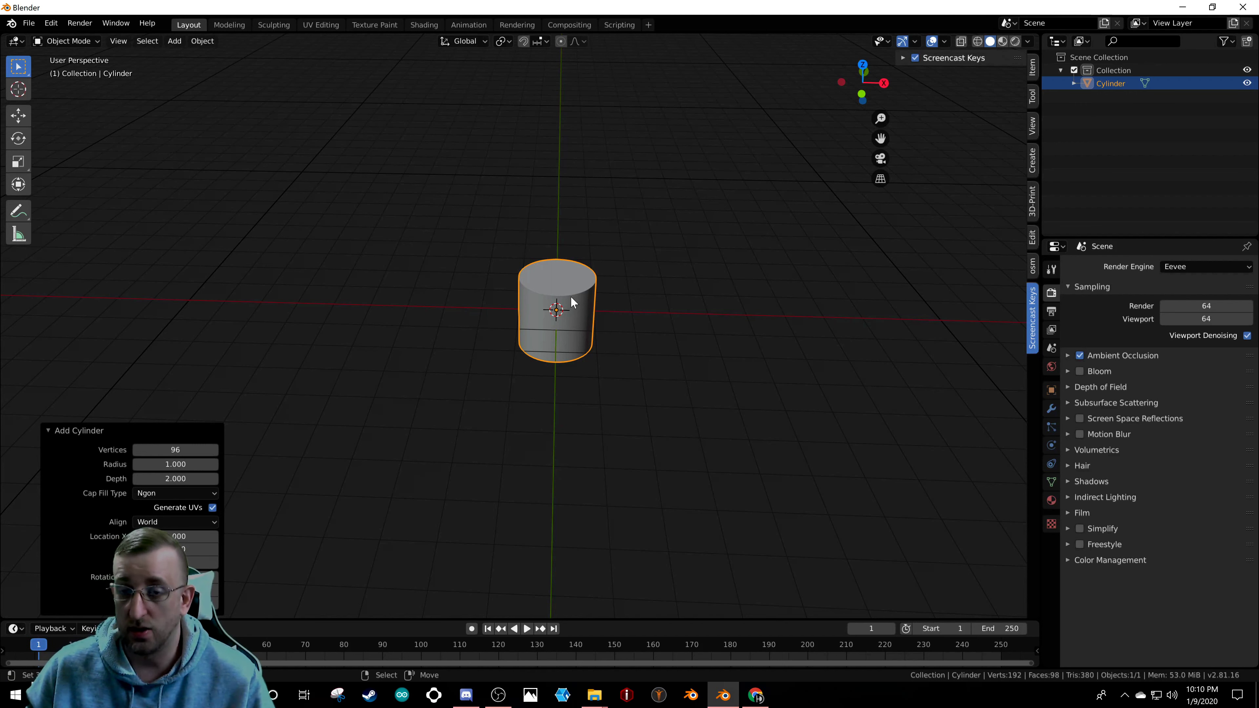
# - Show the cylinder's transform values in the sidebar's Item tab
pyautogui.press('n')
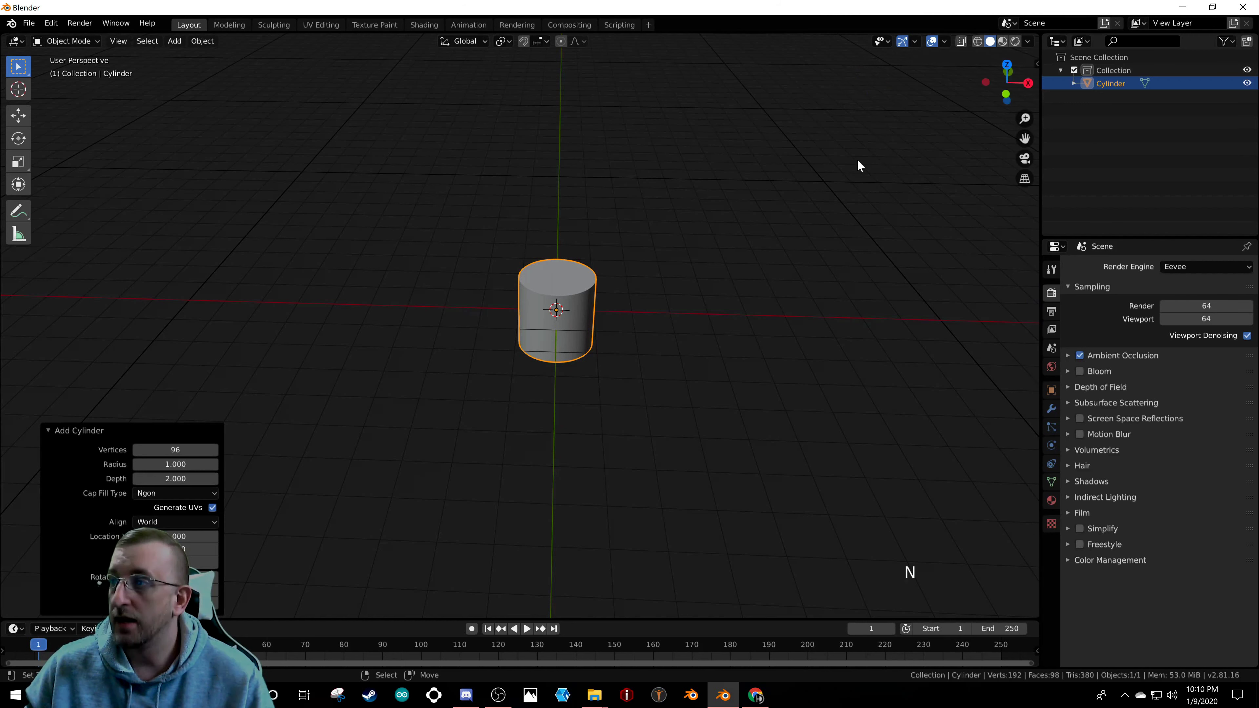
pyautogui.press('n')
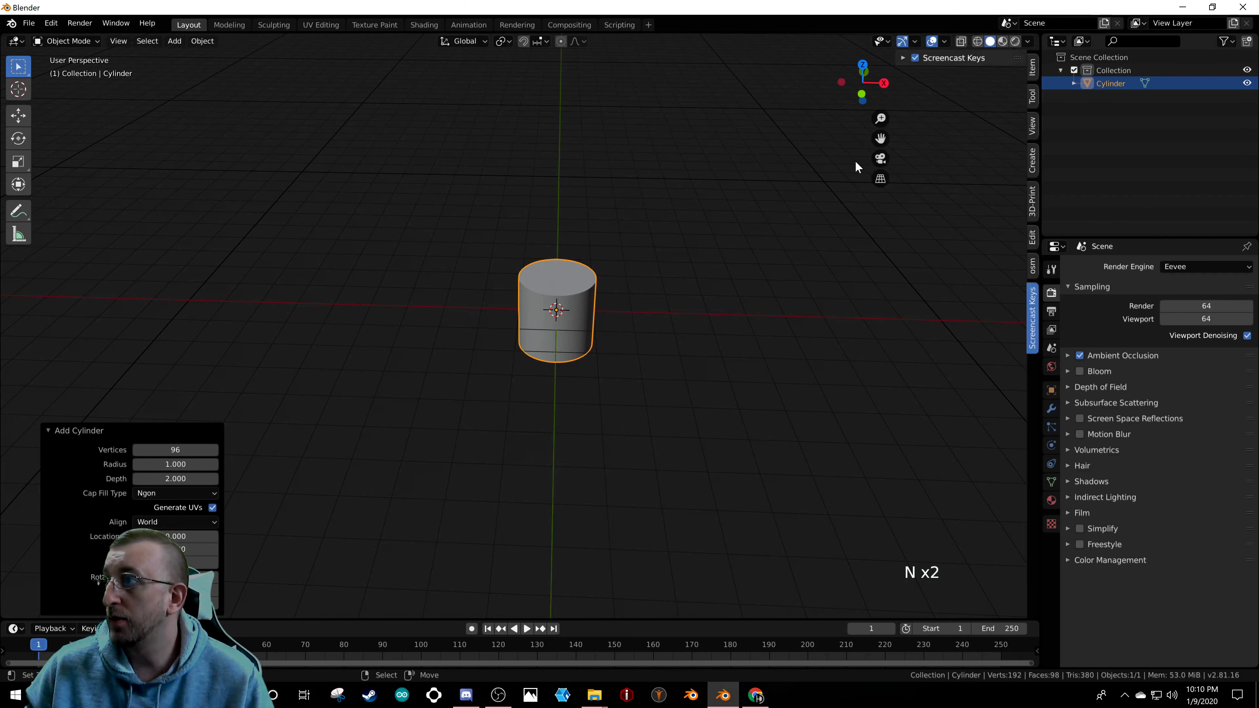
pyautogui.click(1033, 67)
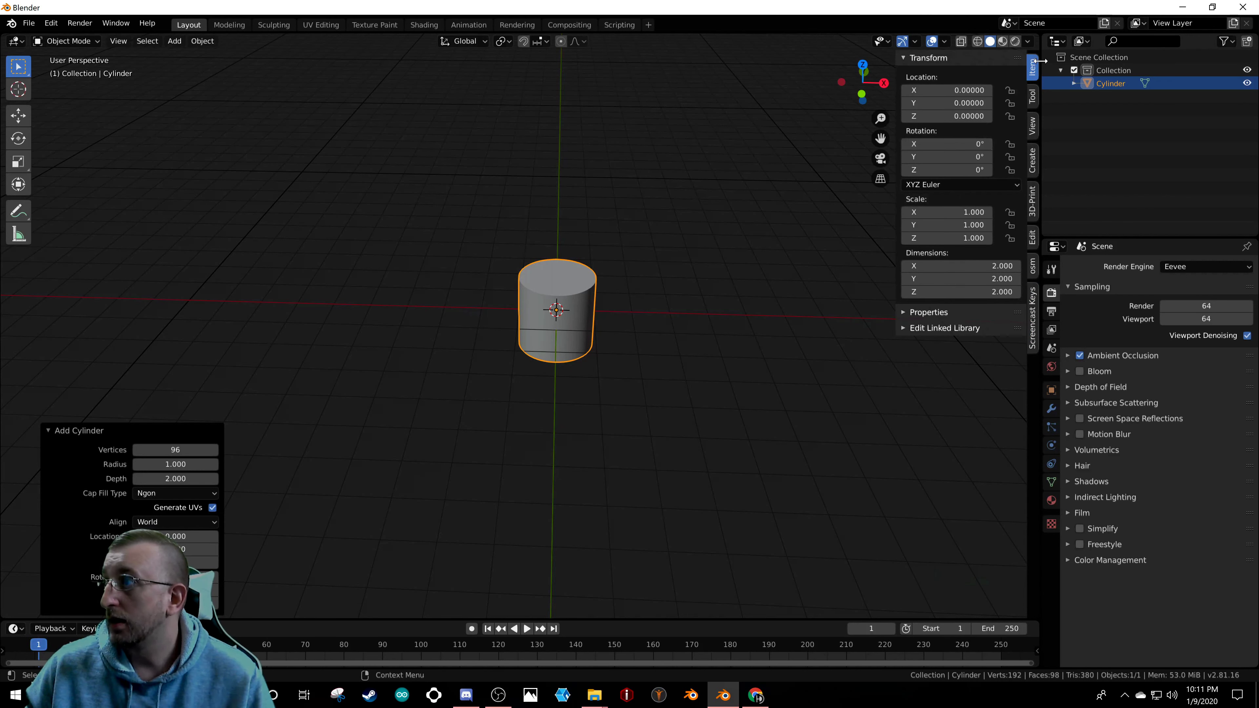
pyautogui.rightClick(570, 305)
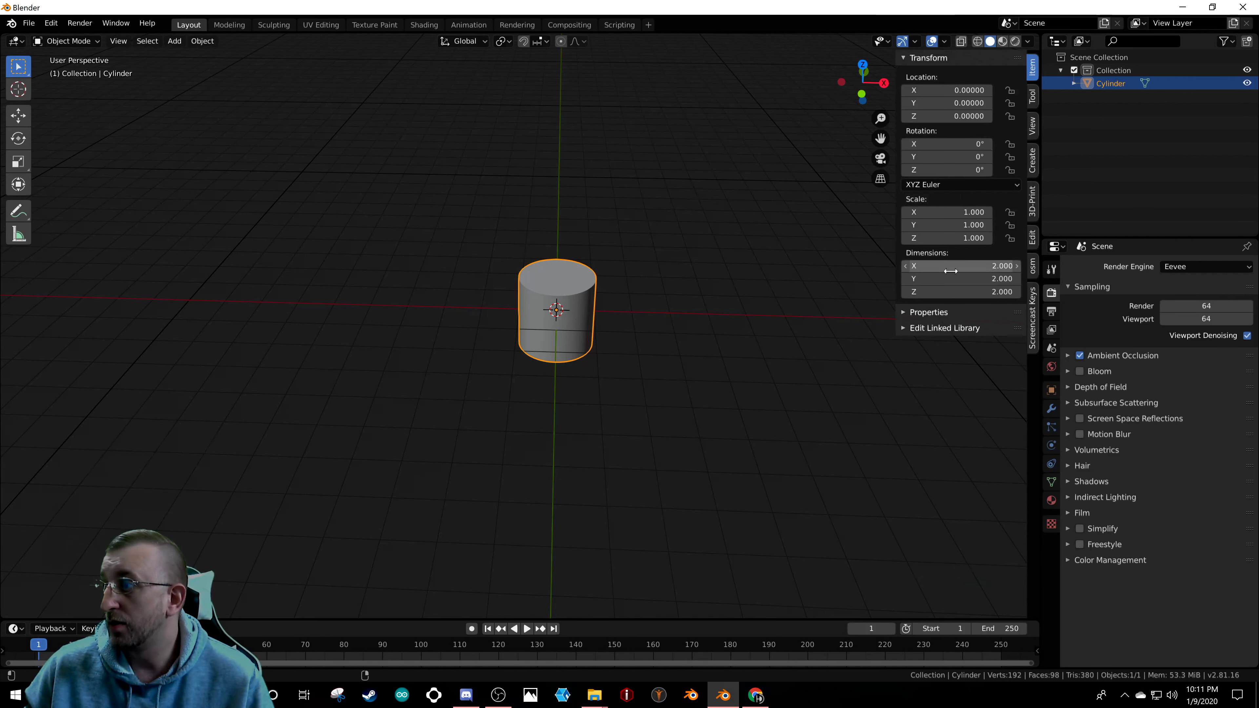
# - Set the cylinder's dimensions to X 9, Y 9 and Z 100
pyautogui.click(961, 271)
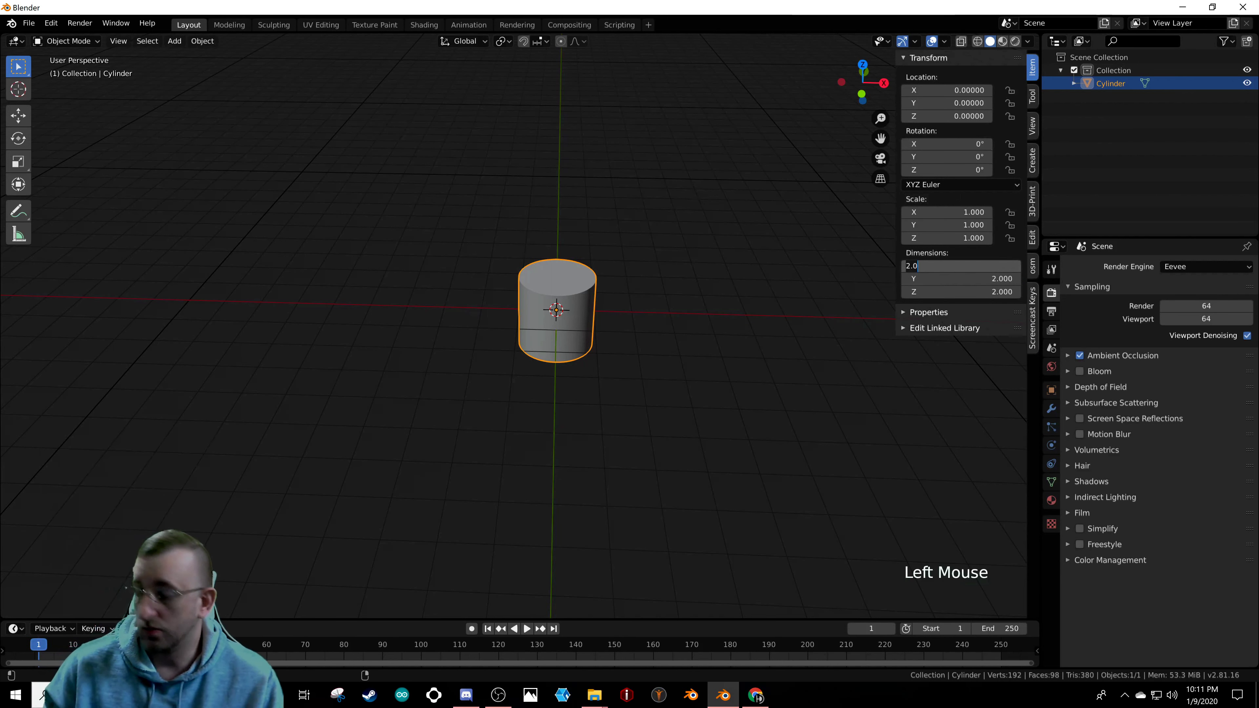
pyautogui.write('9')
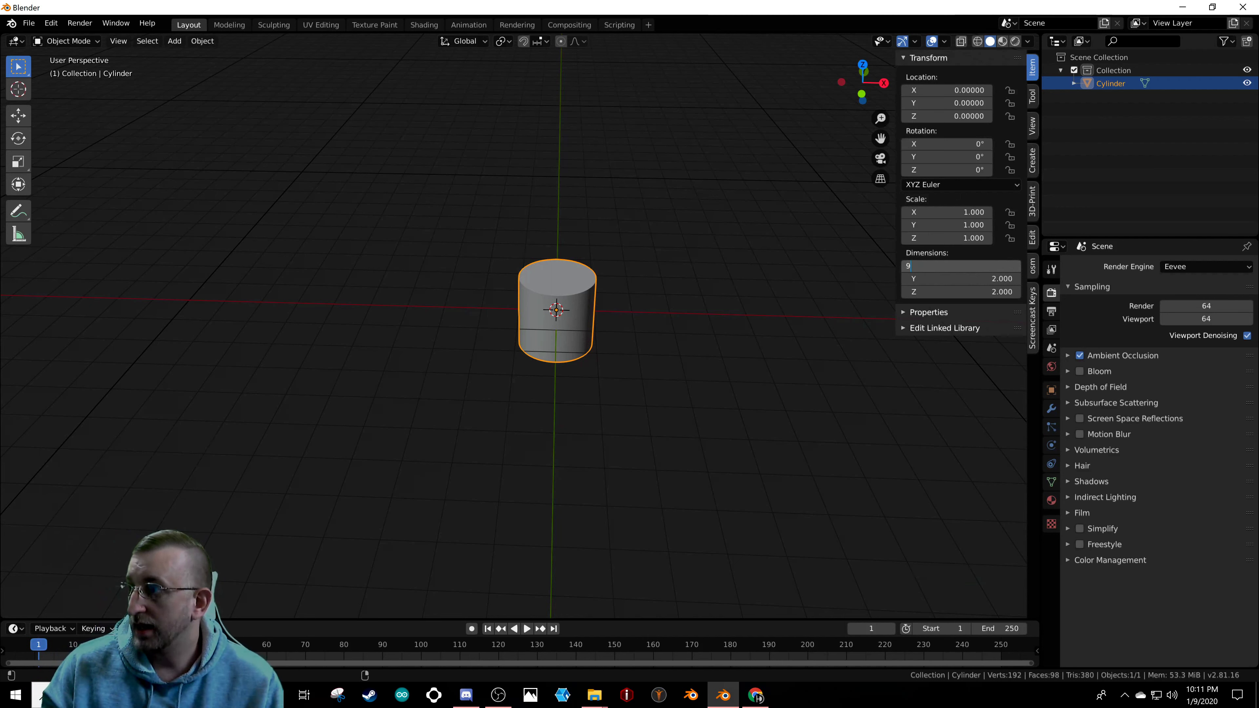
pyautogui.press('Tab')
pyautogui.write('9')
pyautogui.press('Tab')
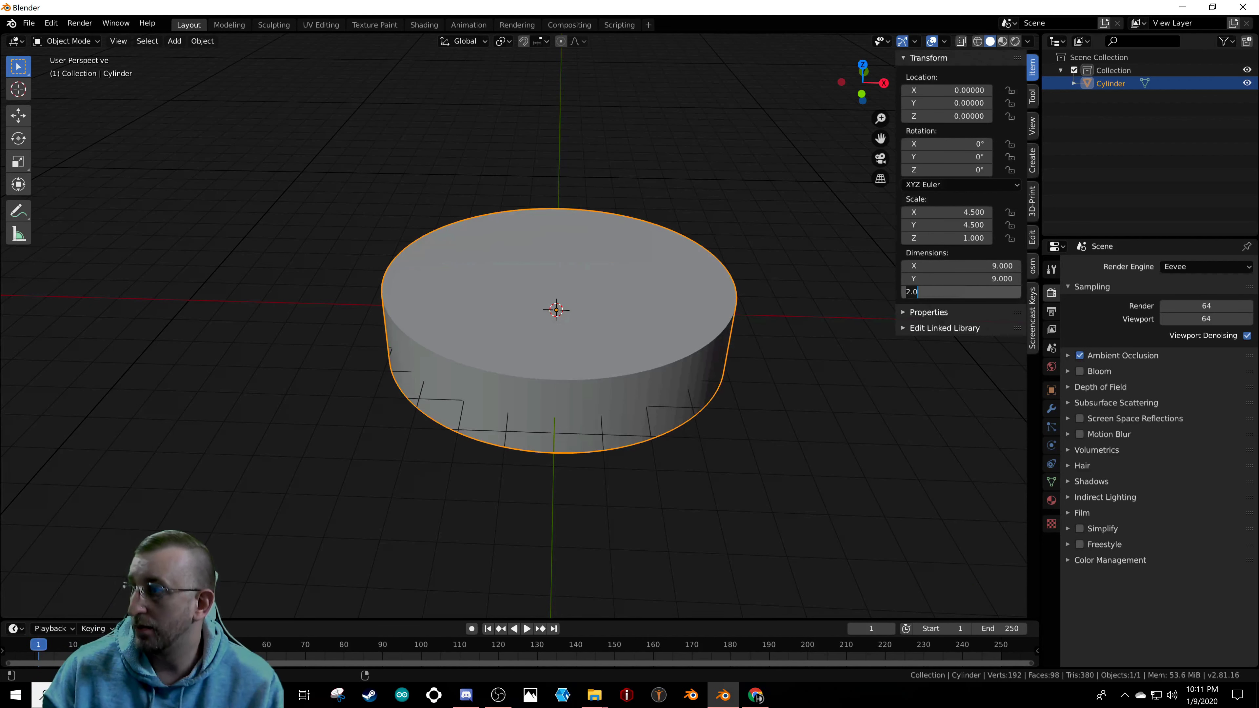
pyautogui.write('100')
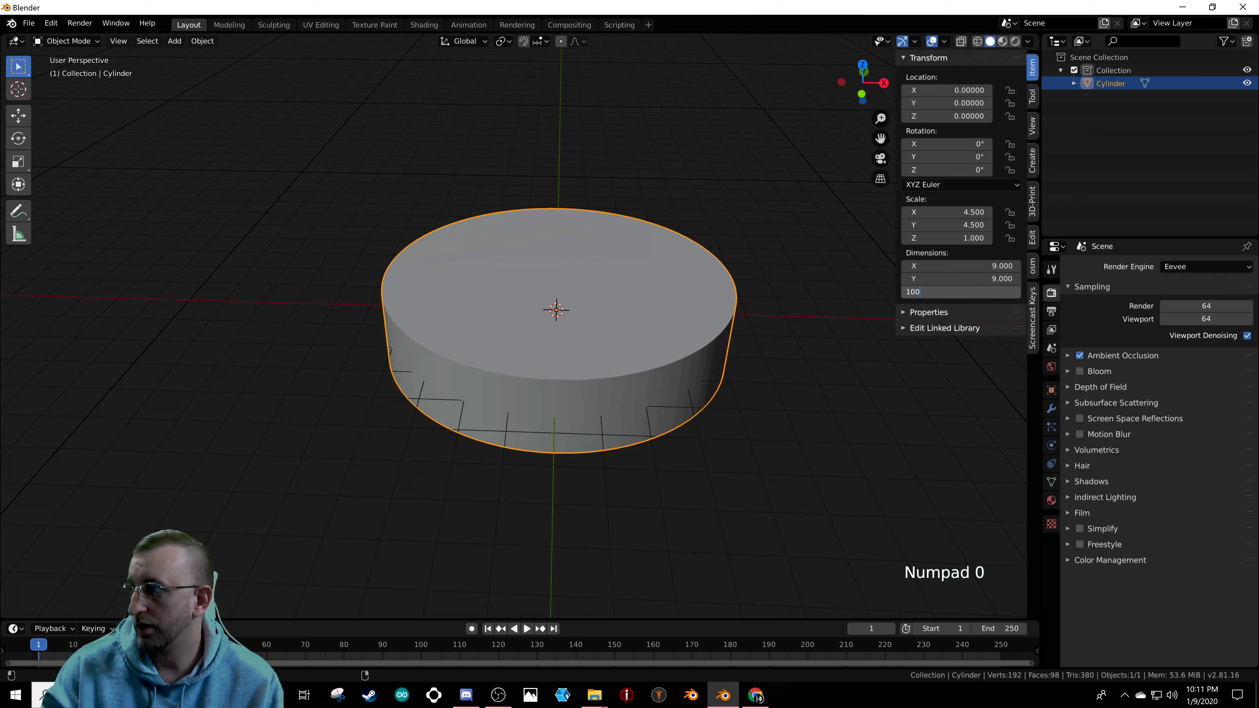
pyautogui.press('Return')
pyautogui.scroll(-17, 458, 282)
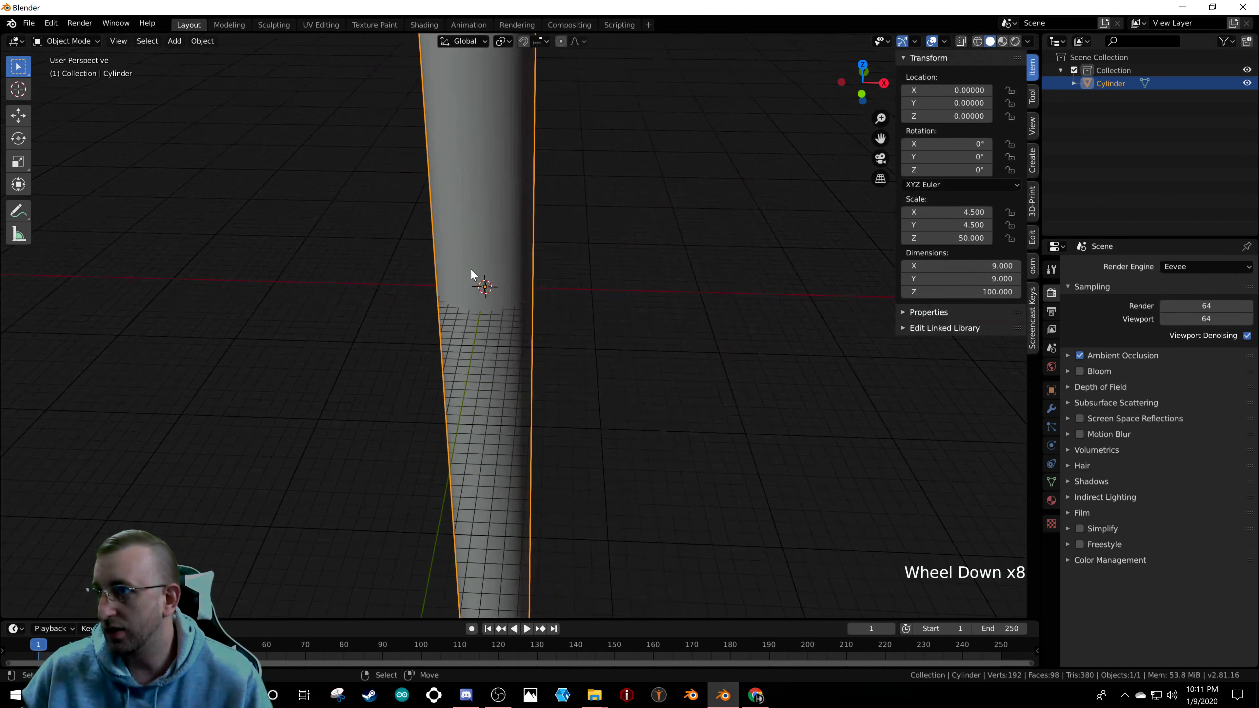
pyautogui.scroll(3, 474, 277)
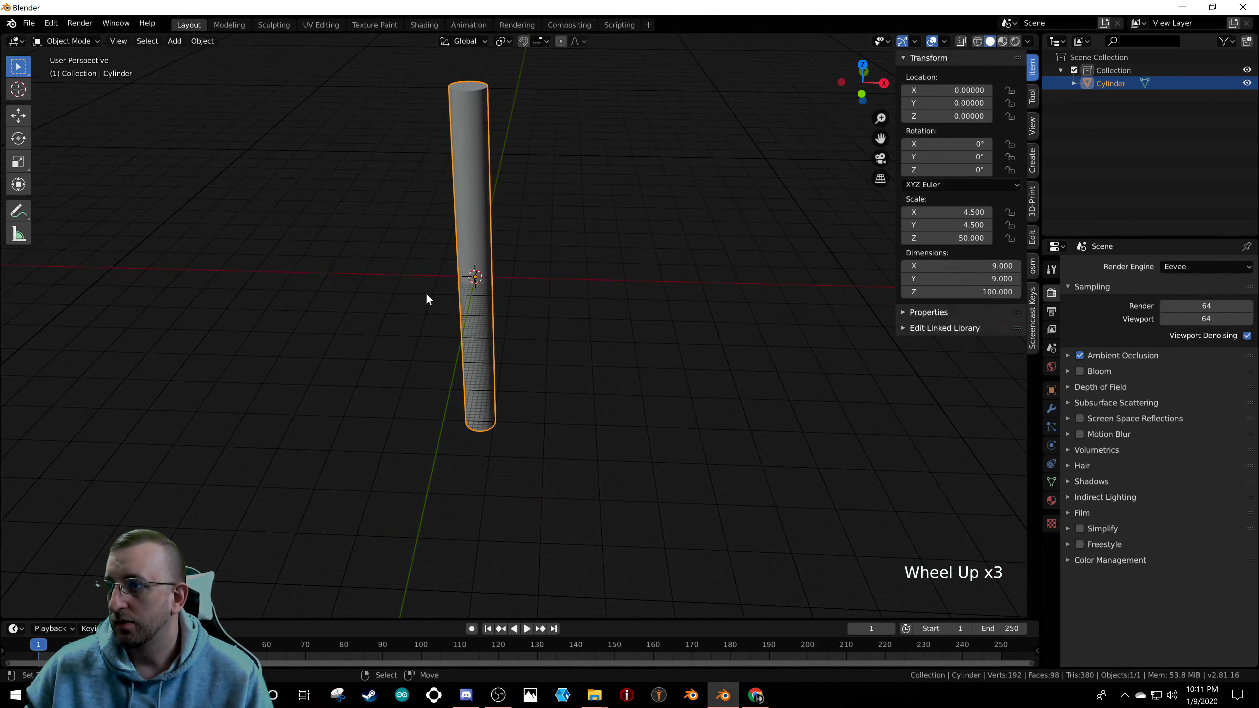
pyautogui.moveTo(427, 295); pyautogui.dragTo(726, 310, button='middle')
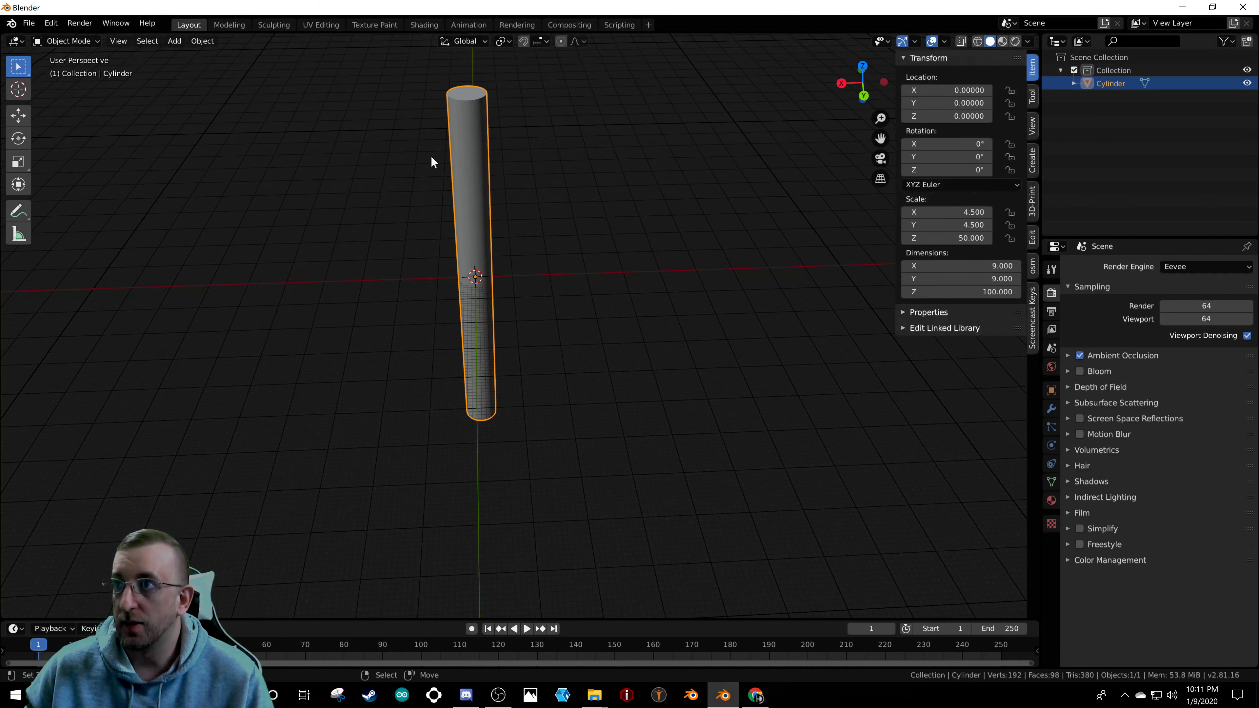
pyautogui.keyDown('shift'); pyautogui.moveTo(473, 131); pyautogui.dragTo(459, 272, button='middle'); pyautogui.keyUp('shift')
pyautogui.moveTo(451, 357); pyautogui.dragTo(429, 340, button='middle')
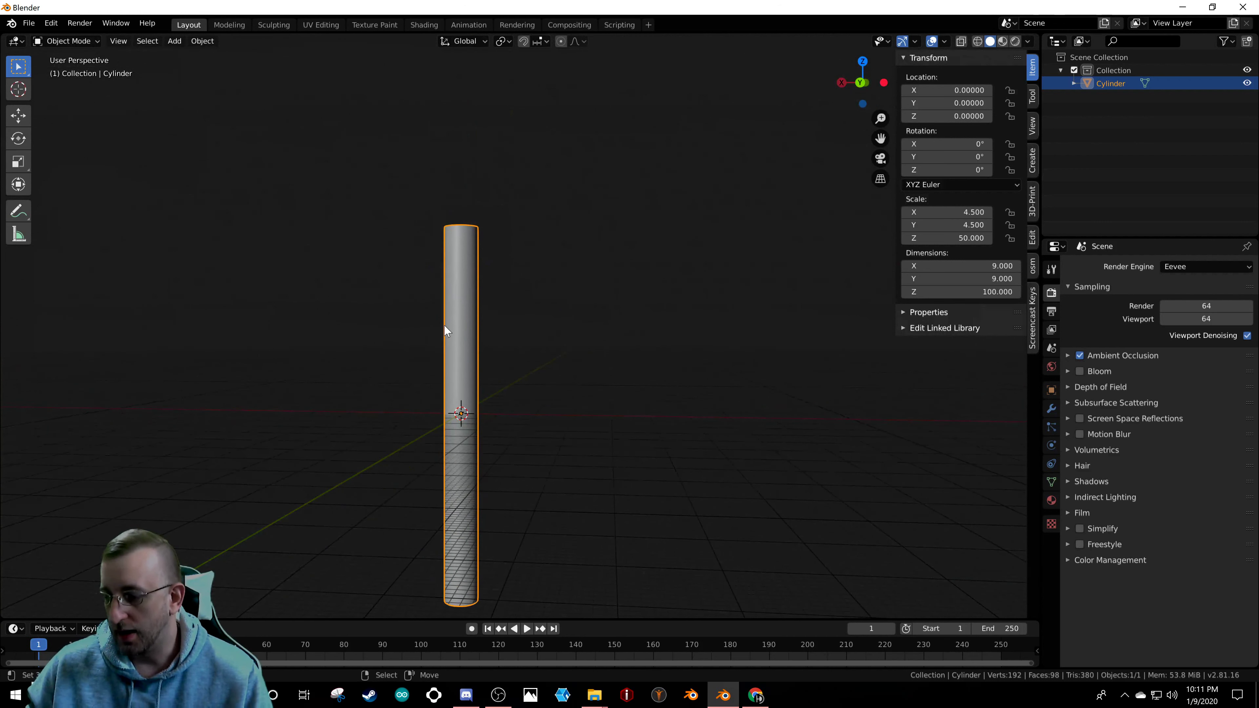
# - Rotate the cylinder 90° about the X axis so it lies horizontally
pyautogui.press('r')
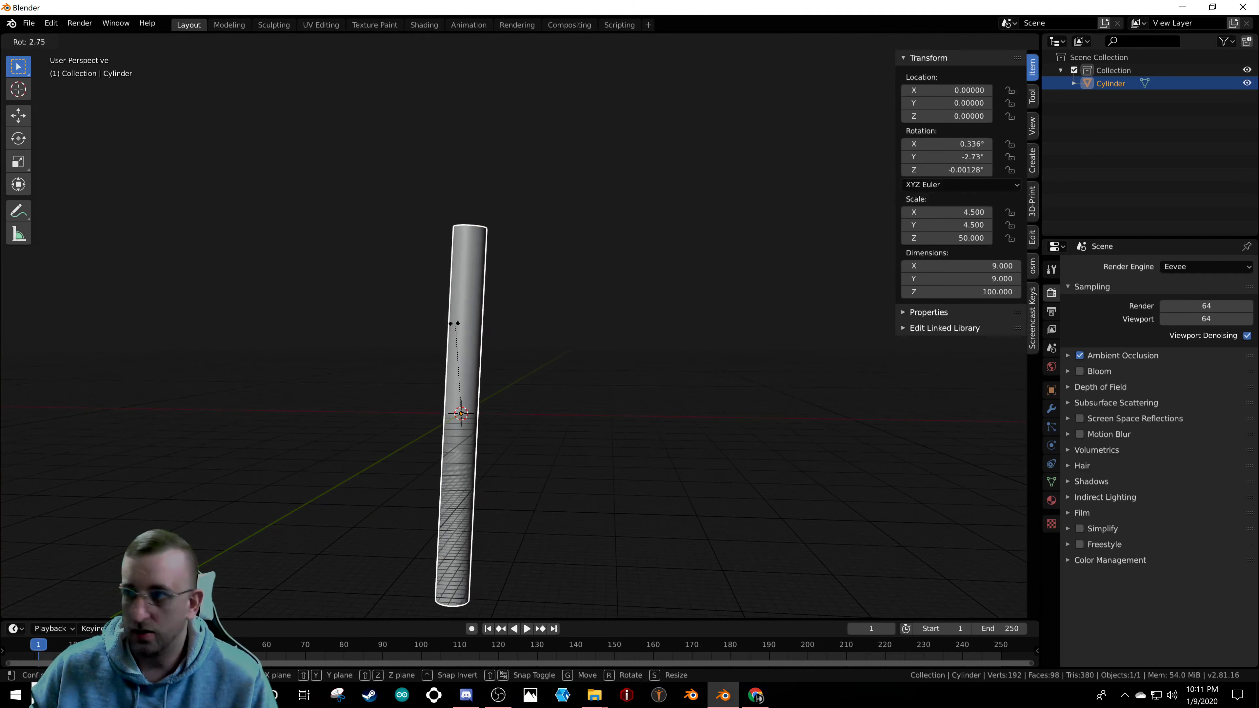
pyautogui.write('x')
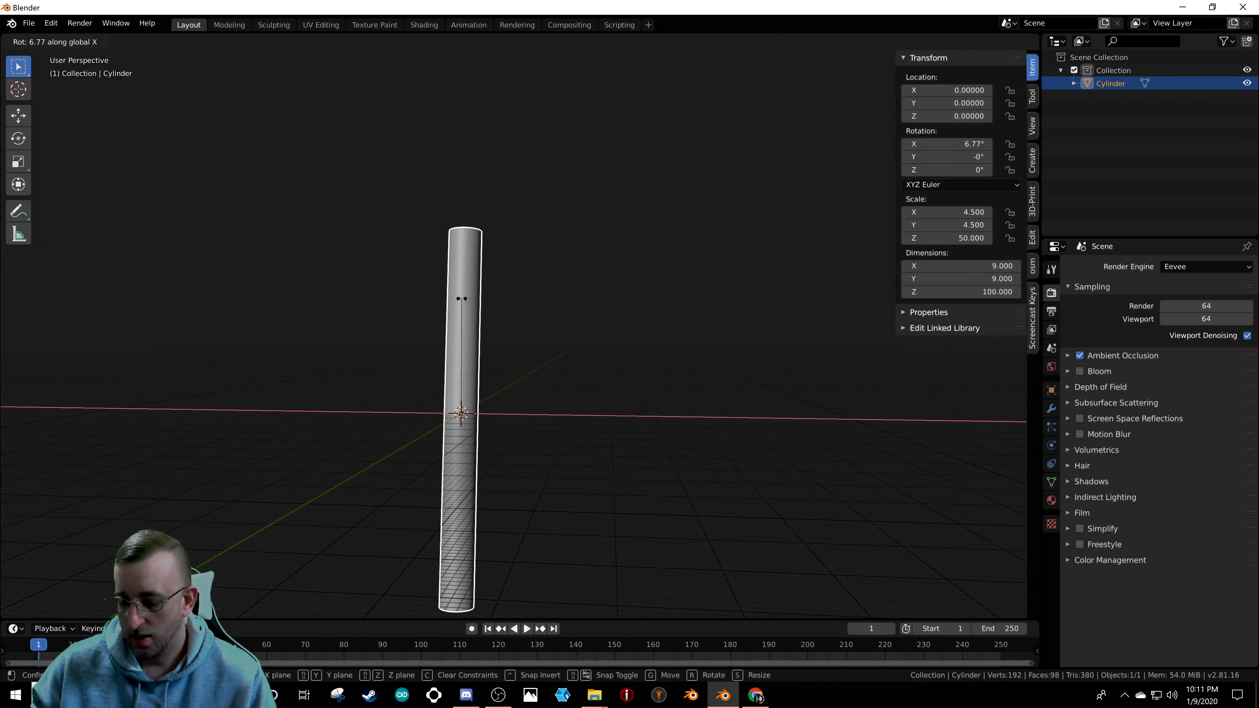
pyautogui.write('90')
pyautogui.click(461, 297)
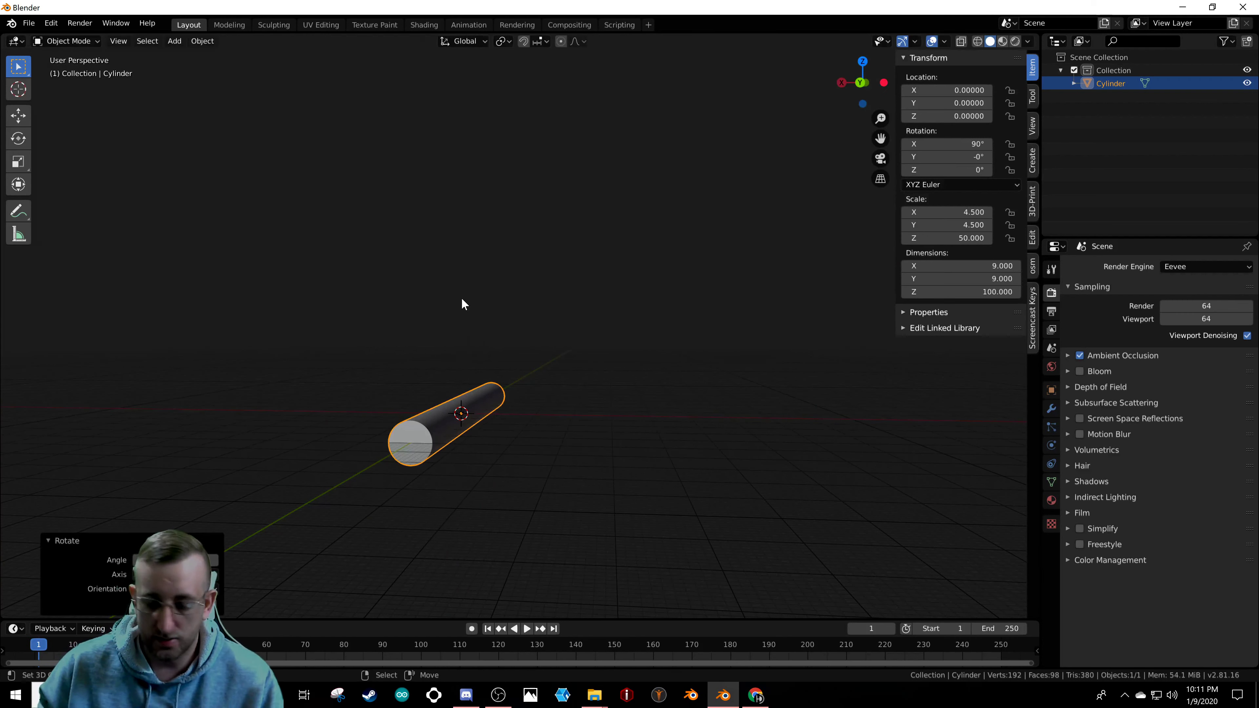
# - Raise the cylinder along Z to 5.8903 and frame it in the view
pyautogui.press('g')
pyautogui.press('z')
pyautogui.click(515, 297)
pyautogui.moveTo(514, 297); pyautogui.dragTo(312, 345, button='middle')
pyautogui.scroll(8, 623, 464)
pyautogui.scroll(-7, 622, 463)
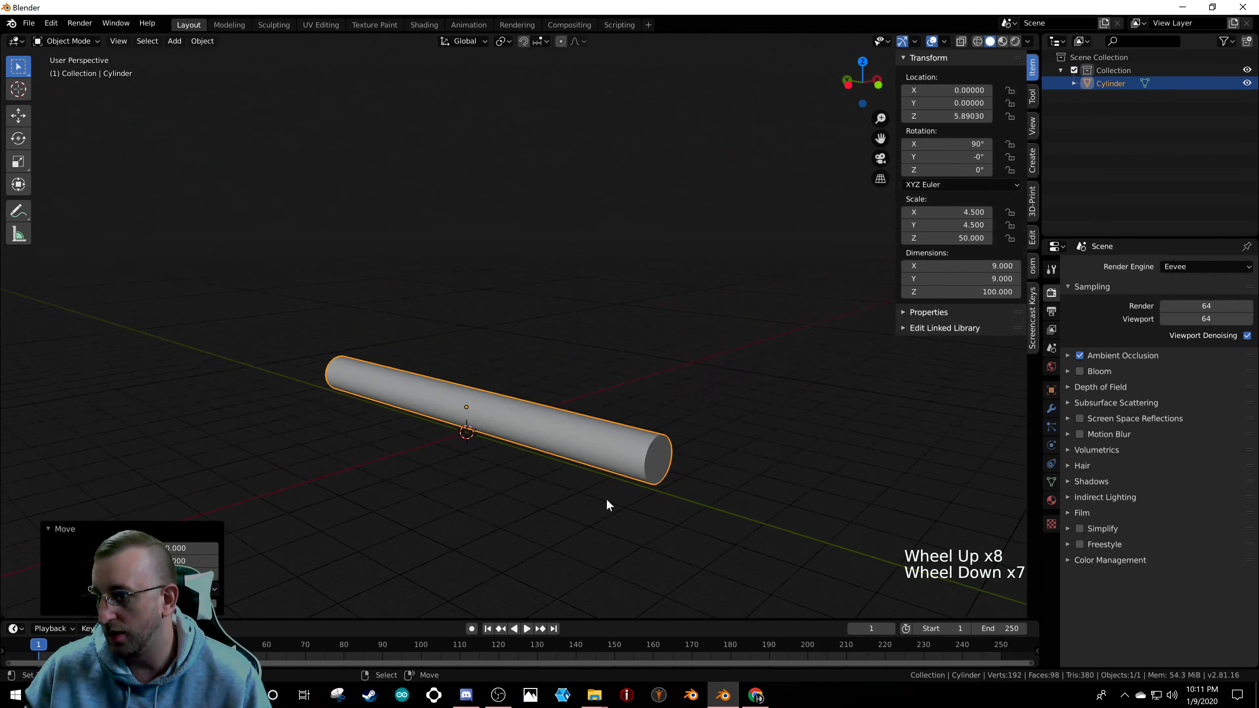
pyautogui.moveTo(665, 405); pyautogui.dragTo(629, 404, button='middle')
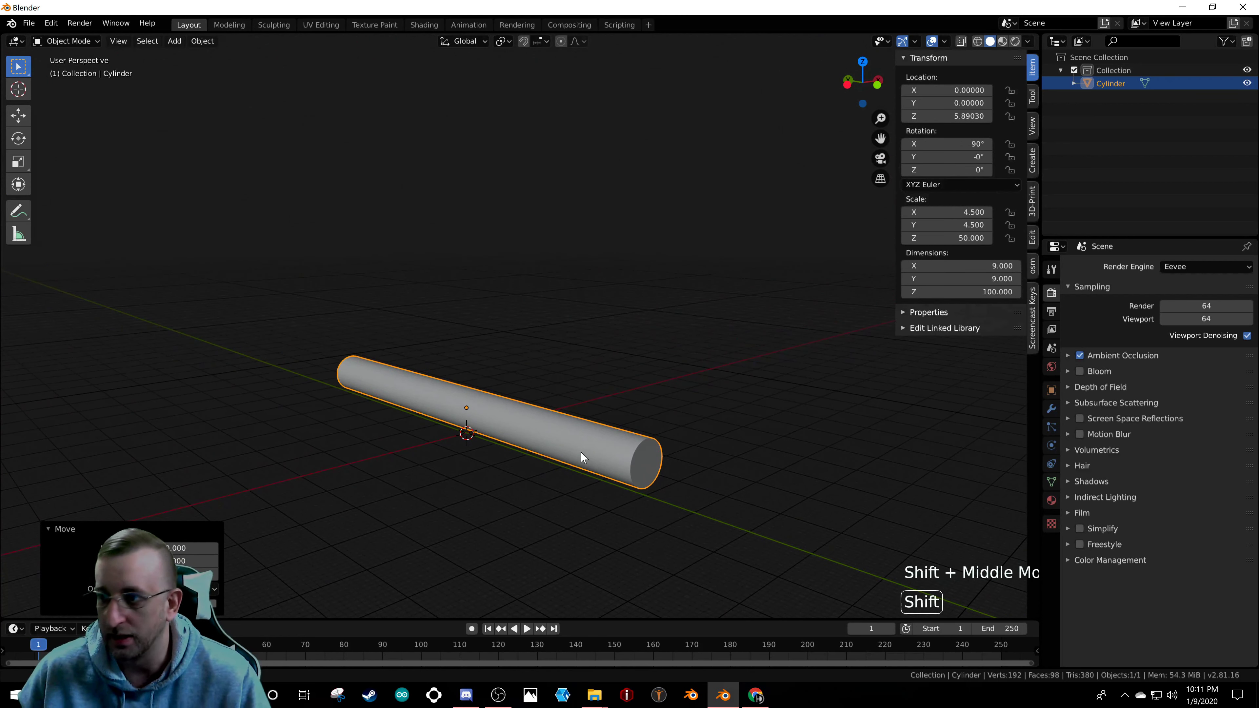
pyautogui.keyDown('shift'); pyautogui.moveTo(581, 451); pyautogui.dragTo(502, 342, button='middle'); pyautogui.keyUp('shift')
pyautogui.scroll(3, 542, 298)
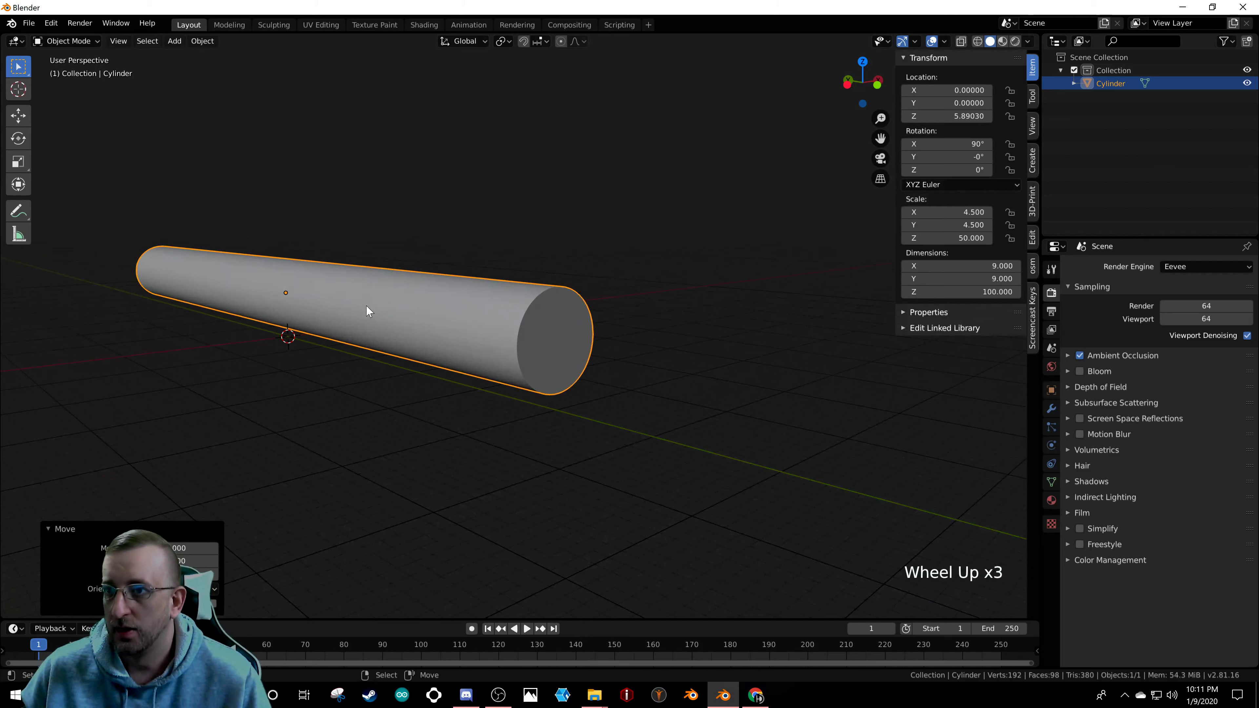
pyautogui.moveTo(366, 305); pyautogui.dragTo(518, 366, button='middle')
pyautogui.scroll(-8, 421, 332)
pyautogui.scroll(6, 392, 332)
pyautogui.rightClick(400, 317)
# - In Edit Mode, add an edge loop near the left end, snapped to slide 0.5
pyautogui.press('Tab')
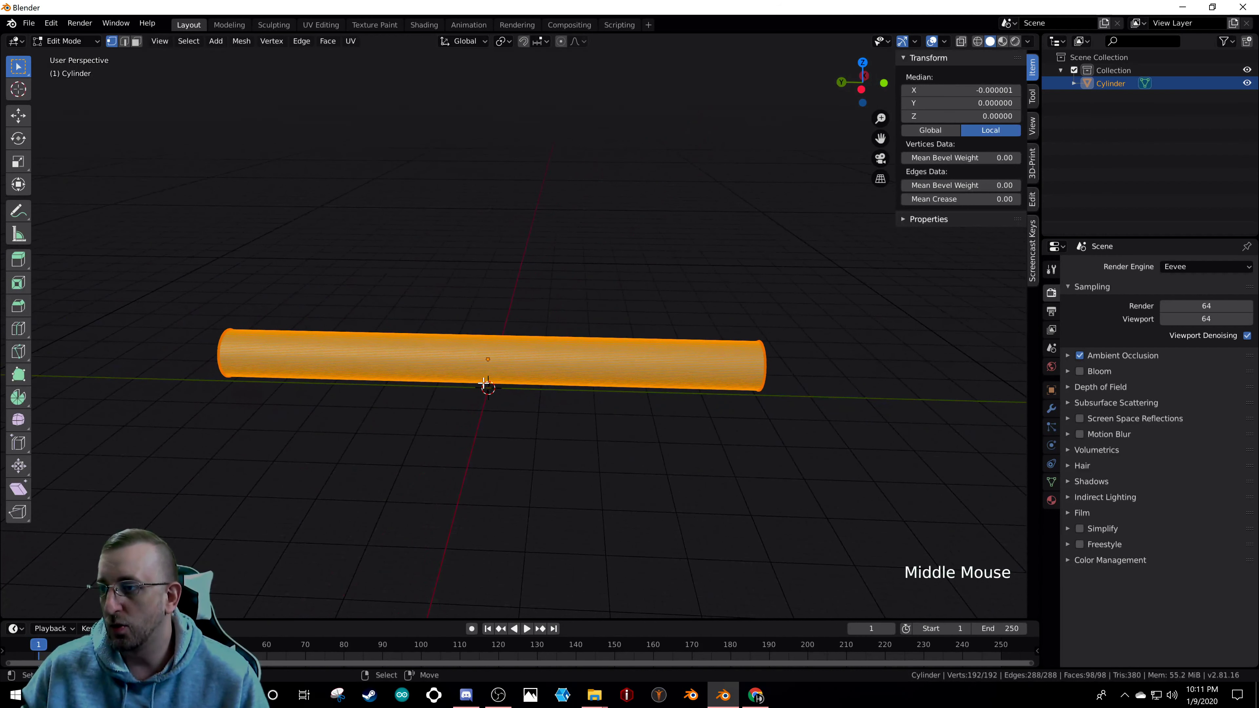
pyautogui.hotkey('ctrl', 'r')
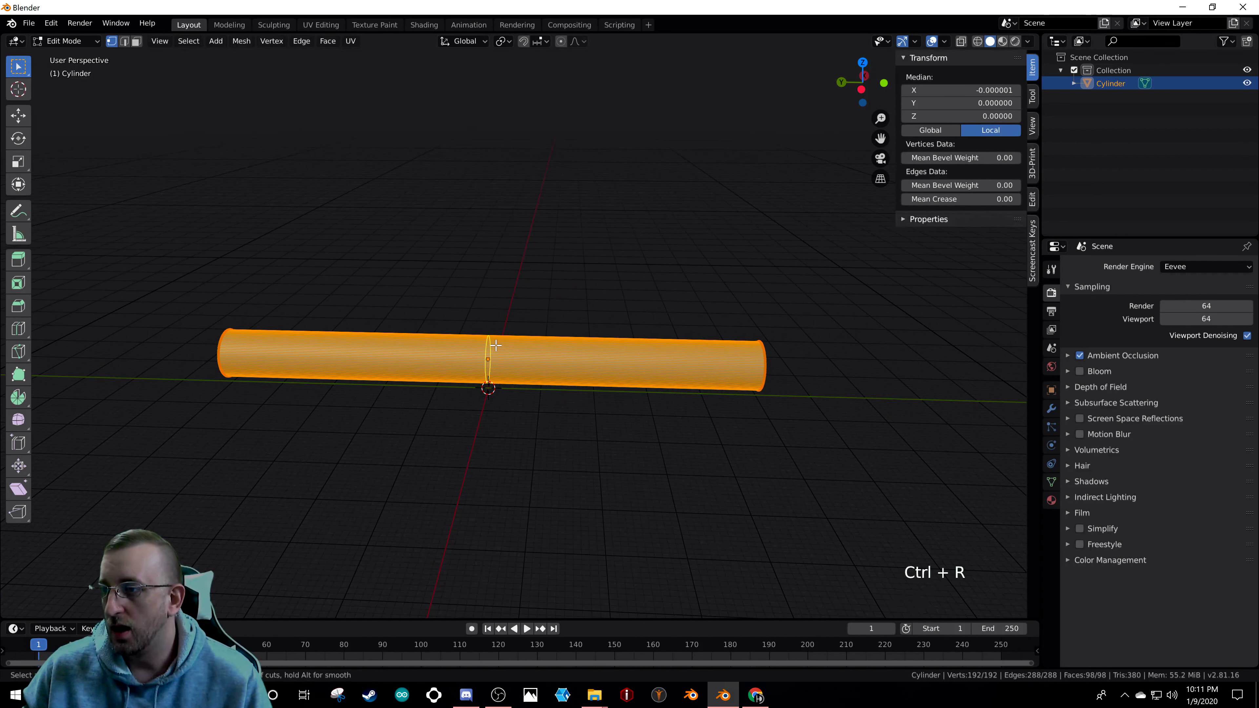
pyautogui.click(496, 346)
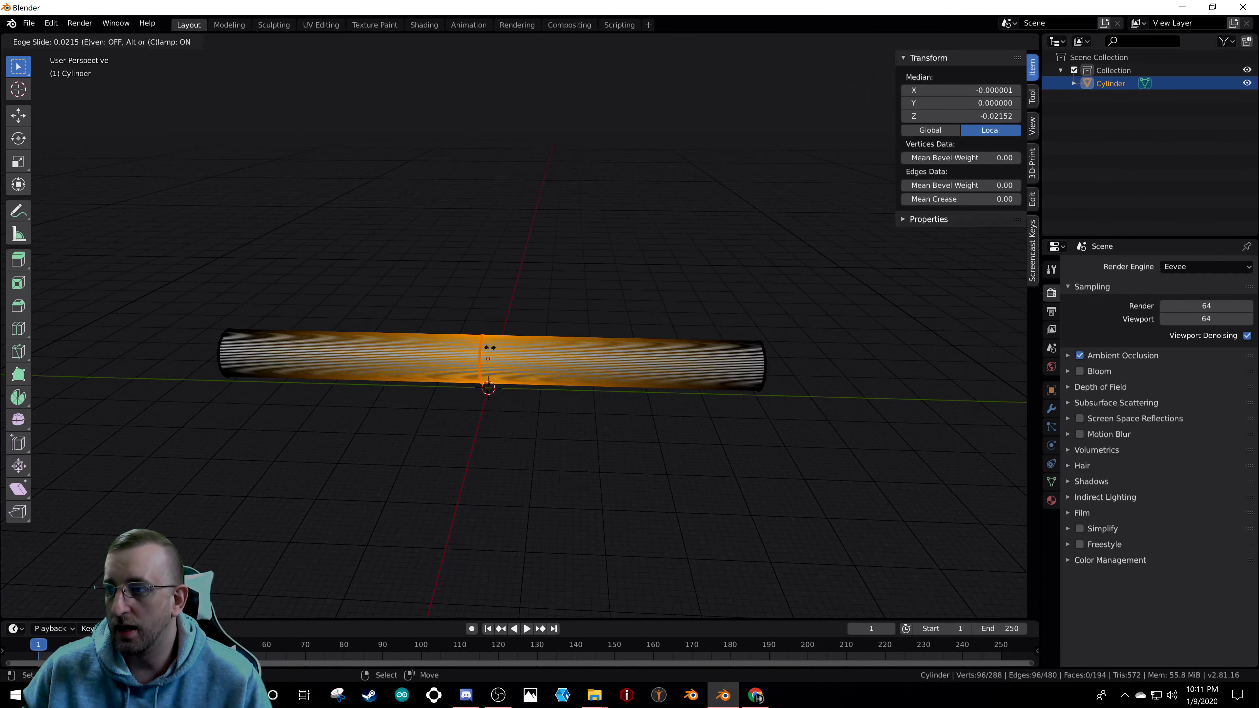
pyautogui.moveTo(489, 349); pyautogui.dragTo(338, 347)
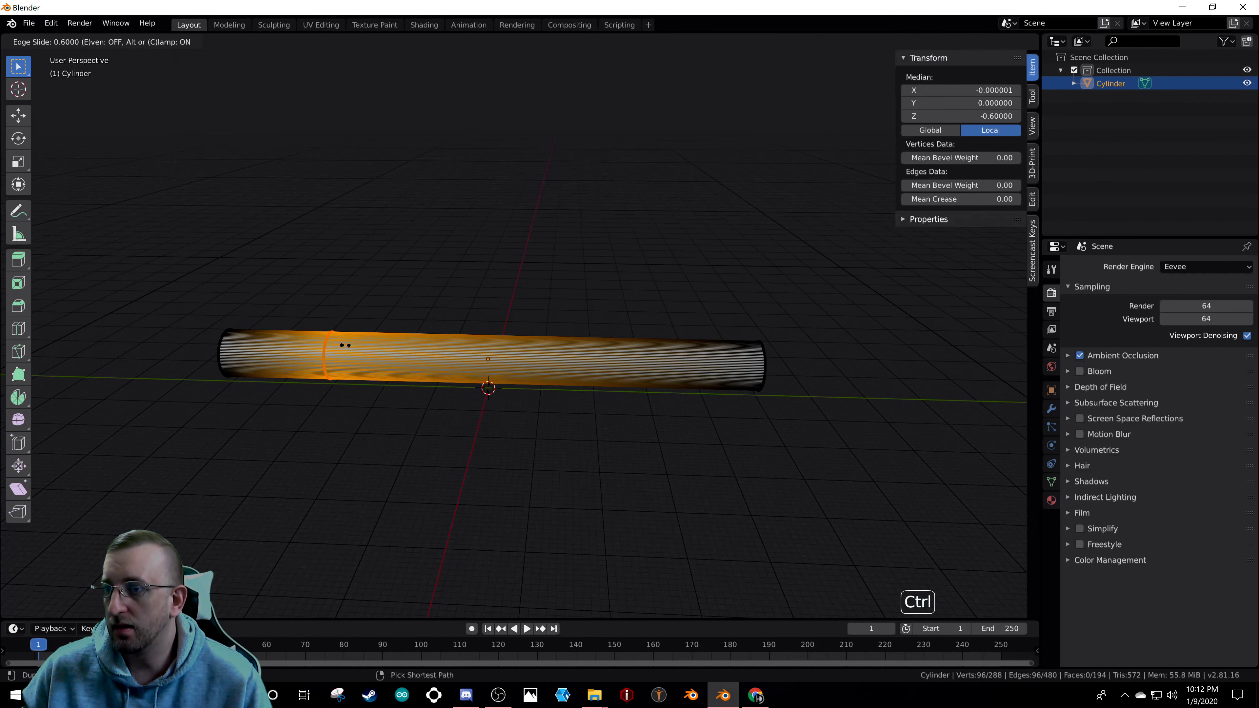
pyautogui.keyDown('ctrl'); pyautogui.moveTo(346, 345); pyautogui.dragTo(361, 346); pyautogui.keyUp('ctrl')
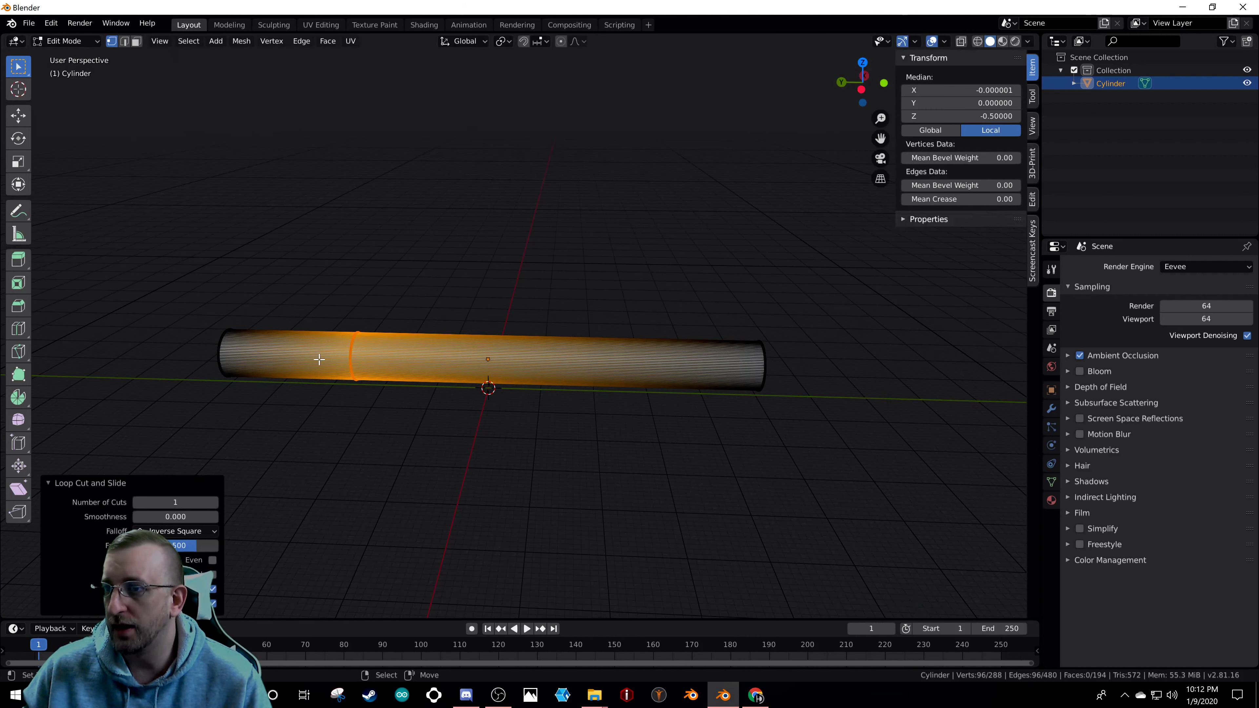
pyautogui.scroll(3, 342, 371)
pyautogui.scroll(-2, 342, 370)
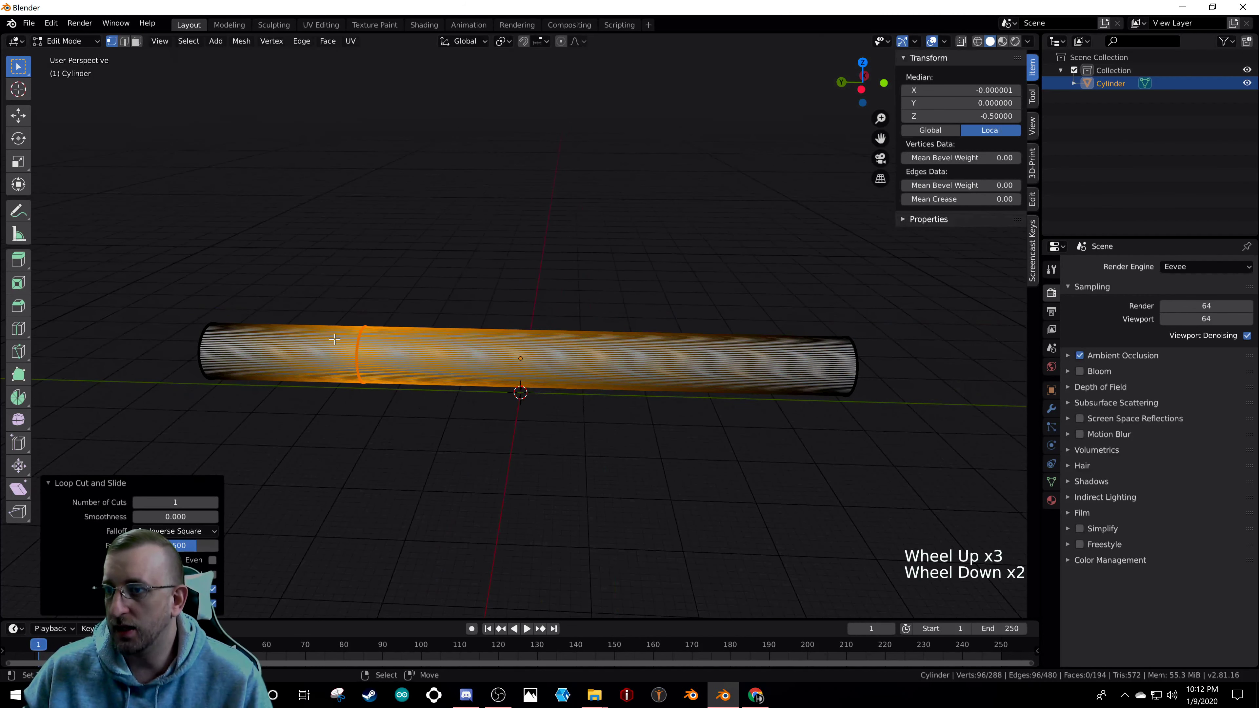
# - Deselect all and select a lengthwise edge loop along the cylinder
pyautogui.press('a')
pyautogui.press('a')
pyautogui.press('a')
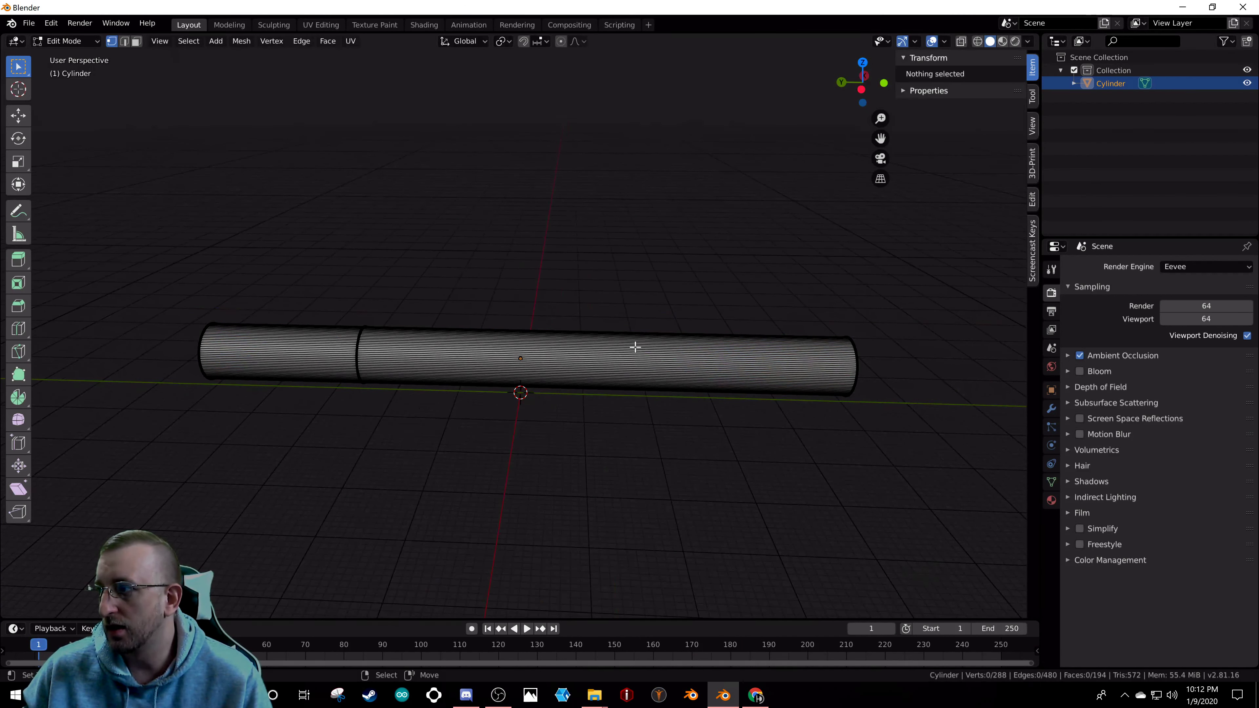
pyautogui.scroll(3, 719, 382)
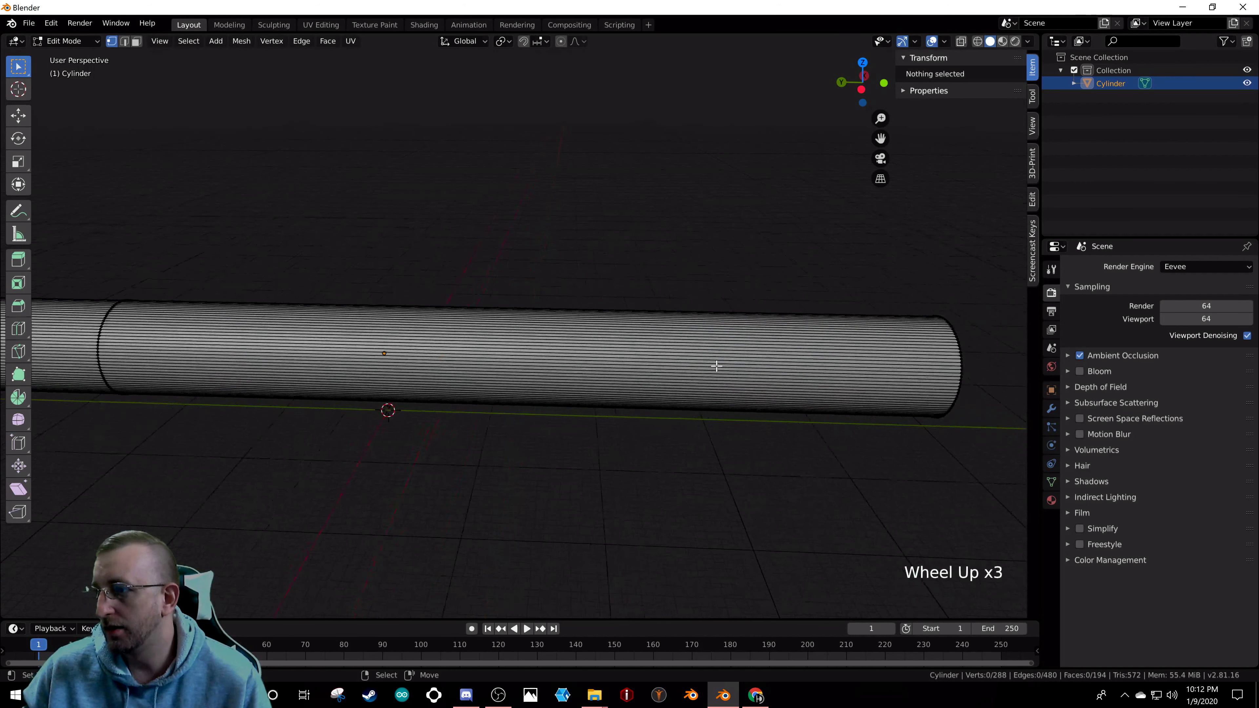
pyautogui.scroll(-4, 694, 369)
pyautogui.moveTo(431, 345); pyautogui.dragTo(441, 411, button='middle')
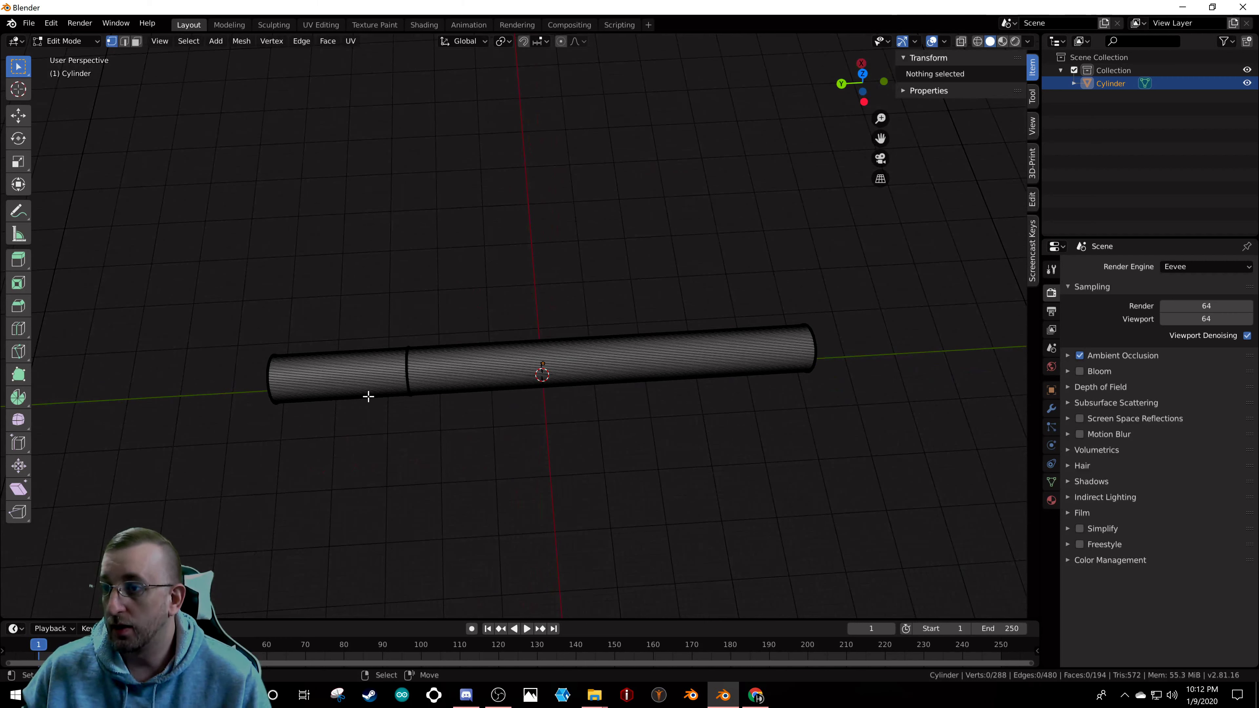
pyautogui.keyDown('alt'); pyautogui.rightClick(356, 373); pyautogui.keyUp('alt')
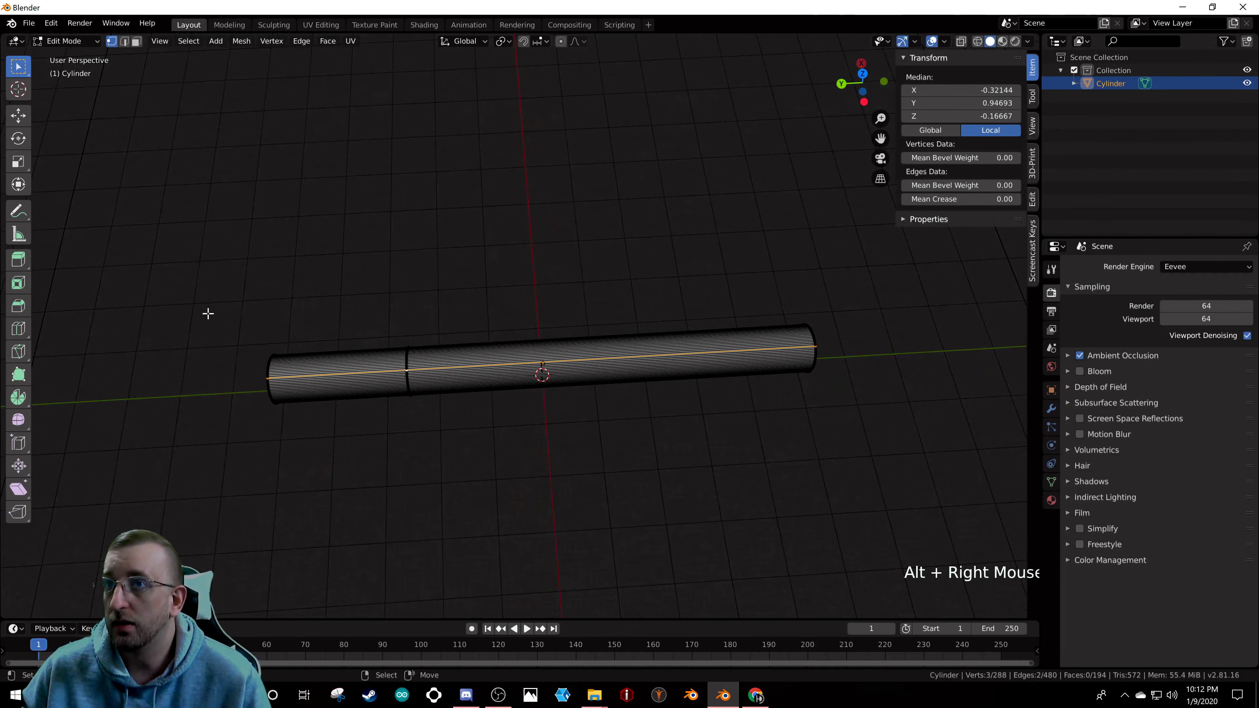
# - Select the whole mesh and link the existing Material to the cylinder
pyautogui.press('a')
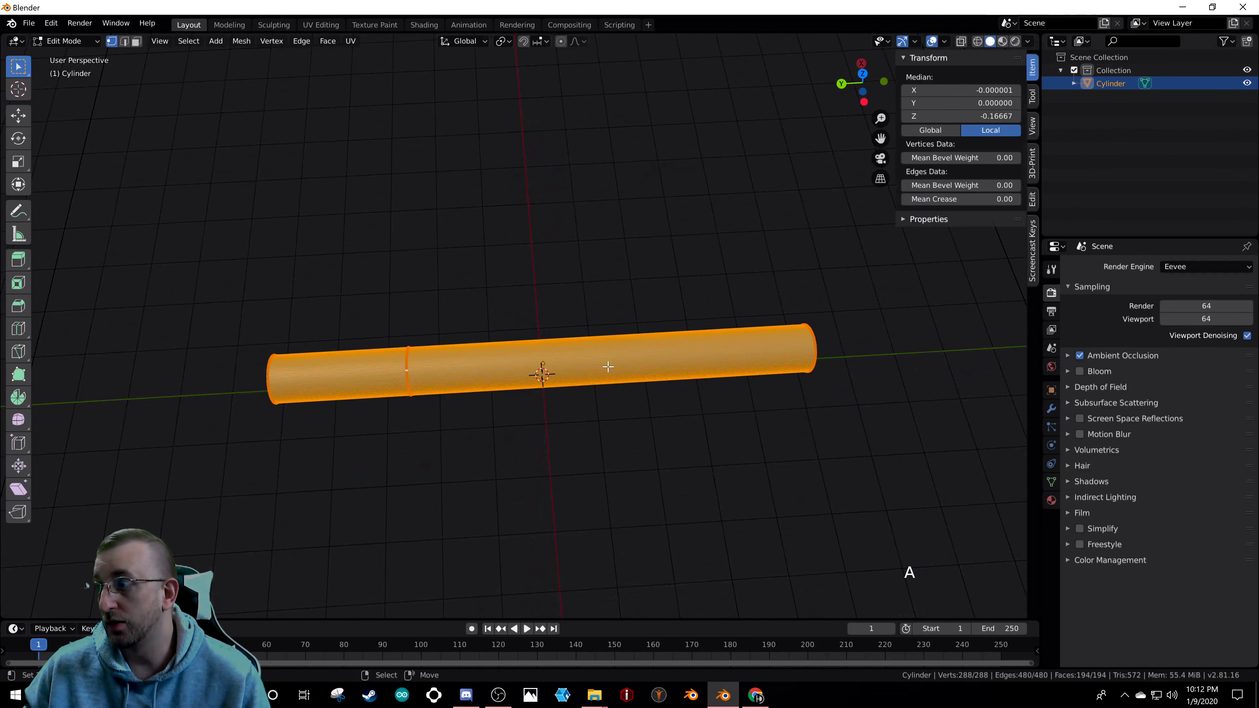
pyautogui.click(1048, 496)
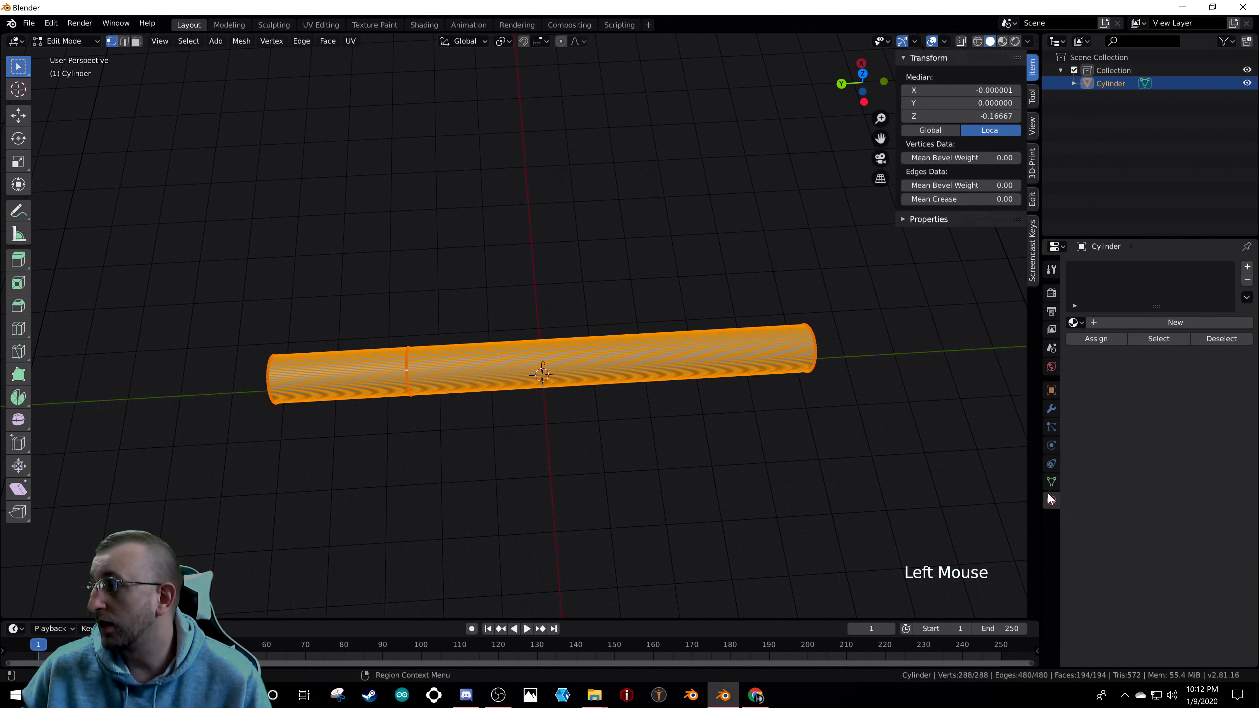
pyautogui.click(1075, 323)
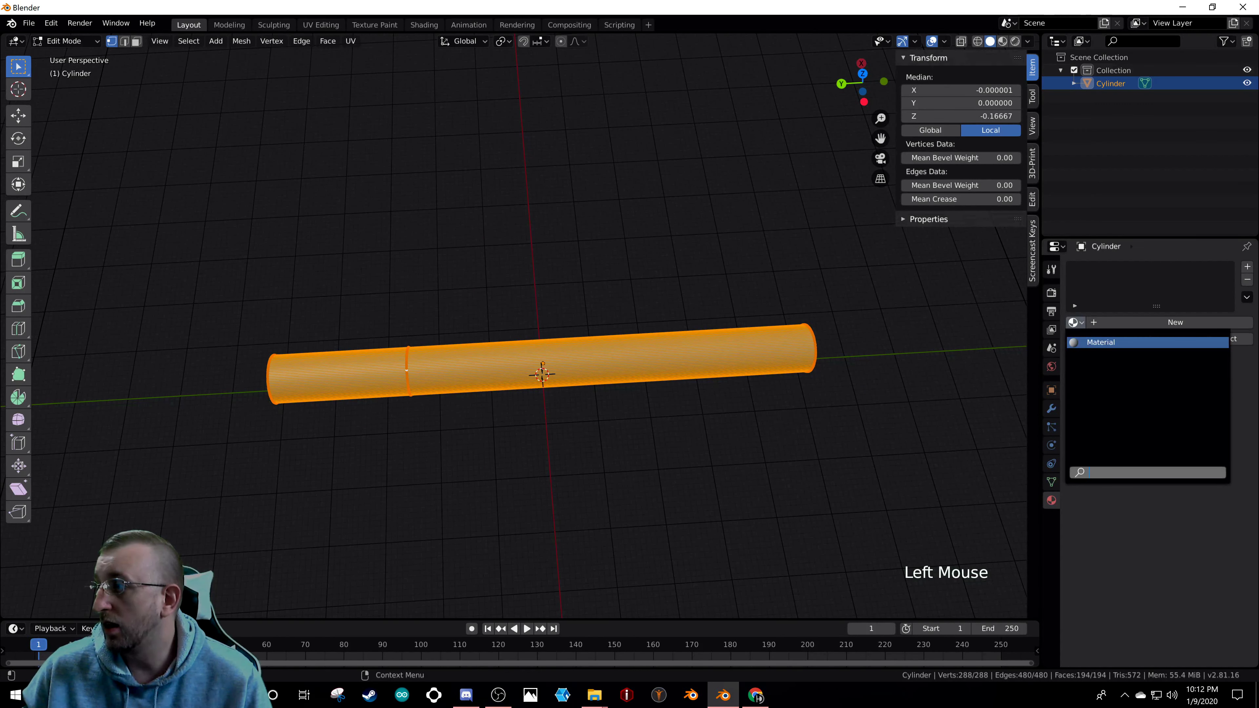
pyautogui.click(1090, 344)
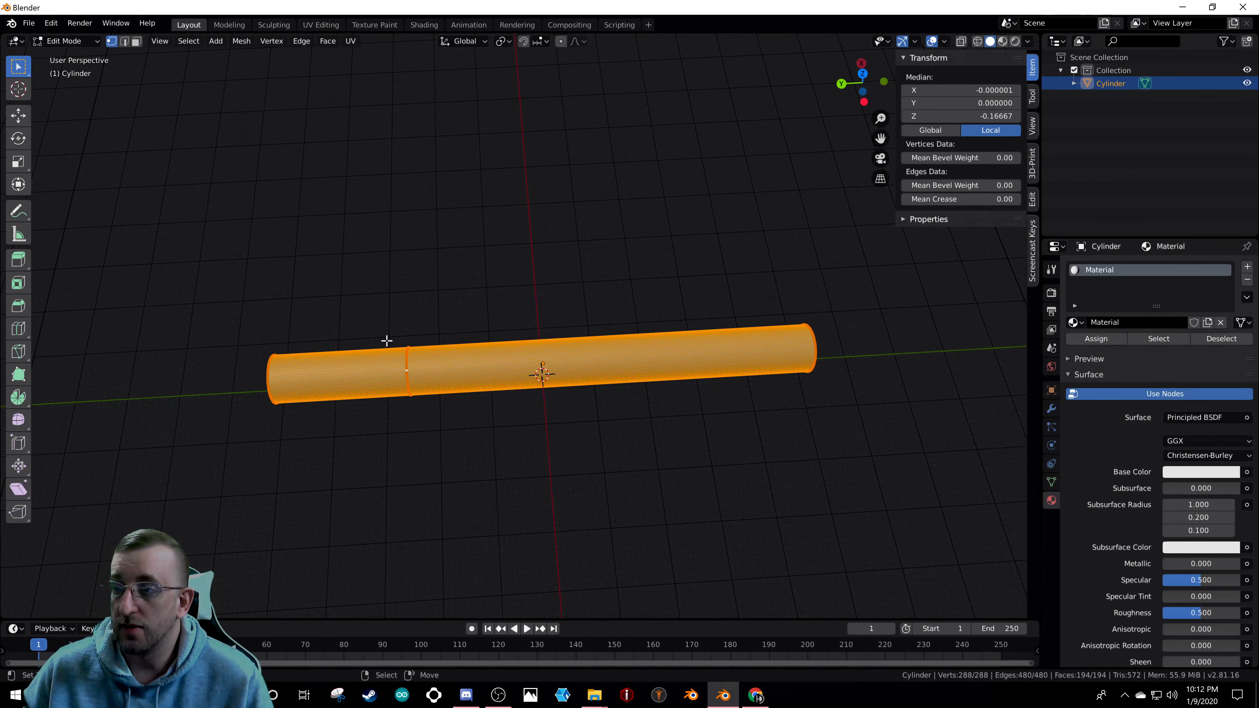
# - In face select mode, Alt-select the face loop of the filter section
pyautogui.click(135, 42)
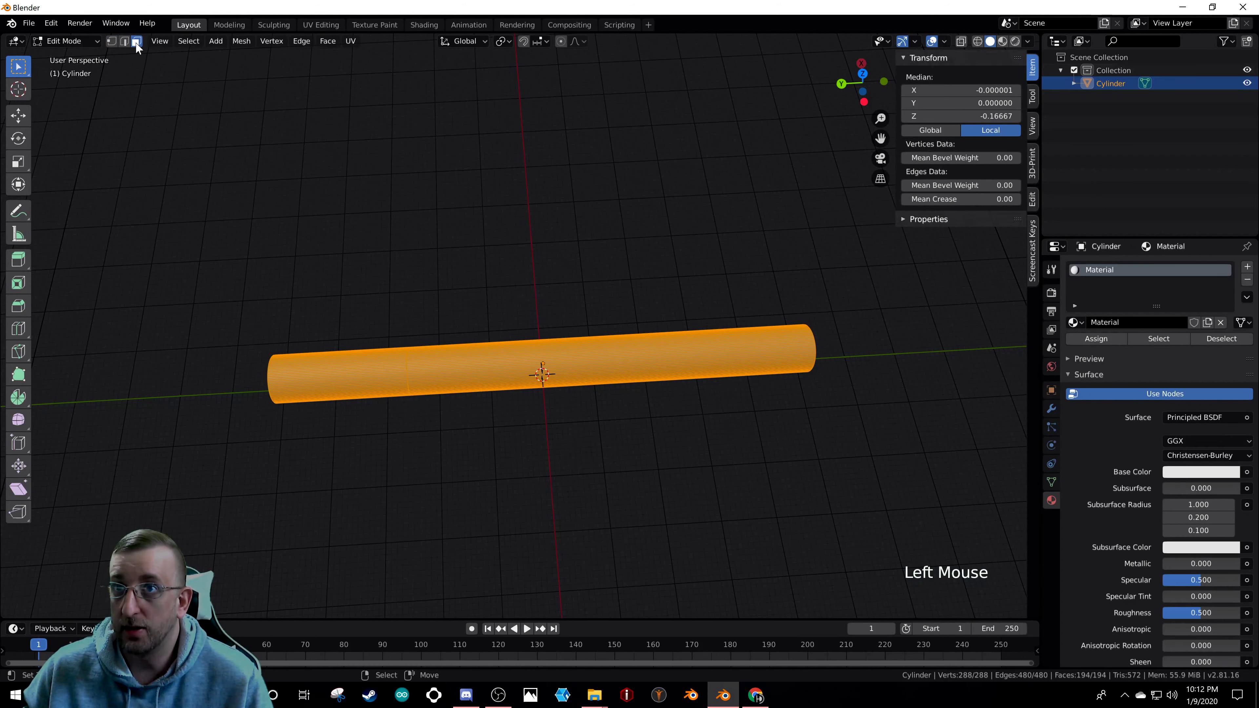
pyautogui.press('alt')
pyautogui.keyDown('alt'); pyautogui.rightClick(348, 367); pyautogui.keyUp('alt')
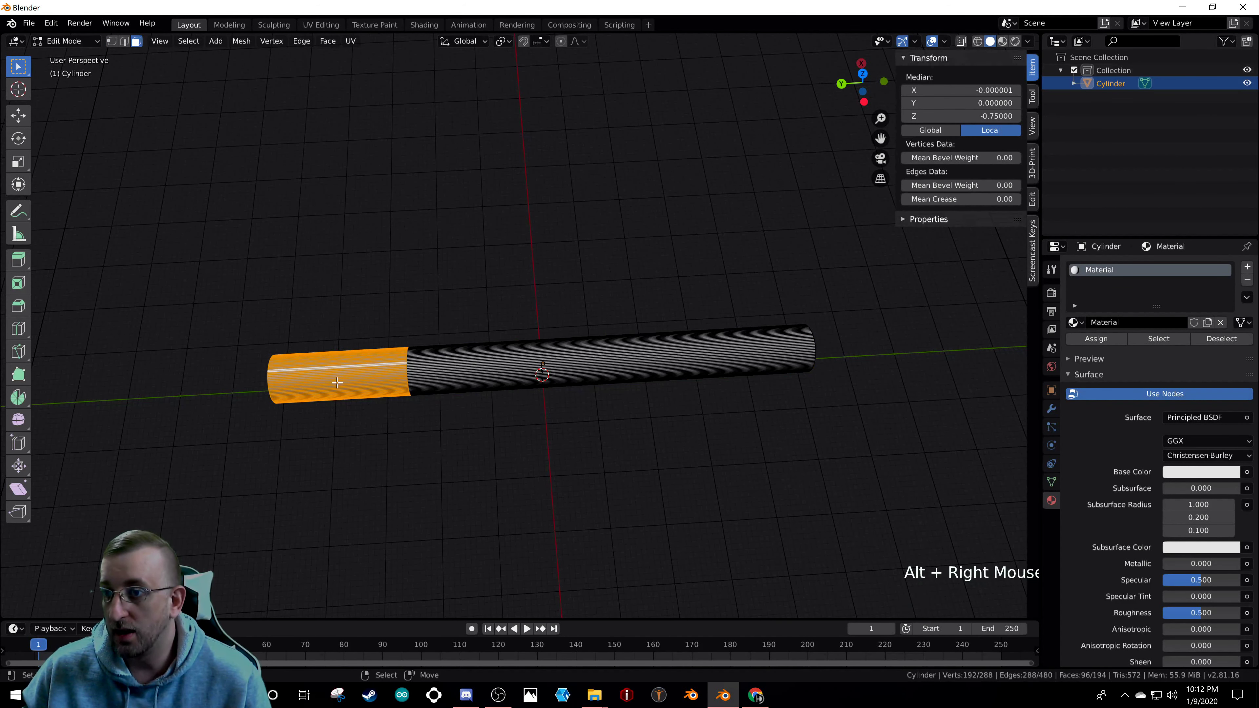
pyautogui.scroll(7, 349, 367)
pyautogui.moveTo(349, 367); pyautogui.dragTo(315, 374, button='middle')
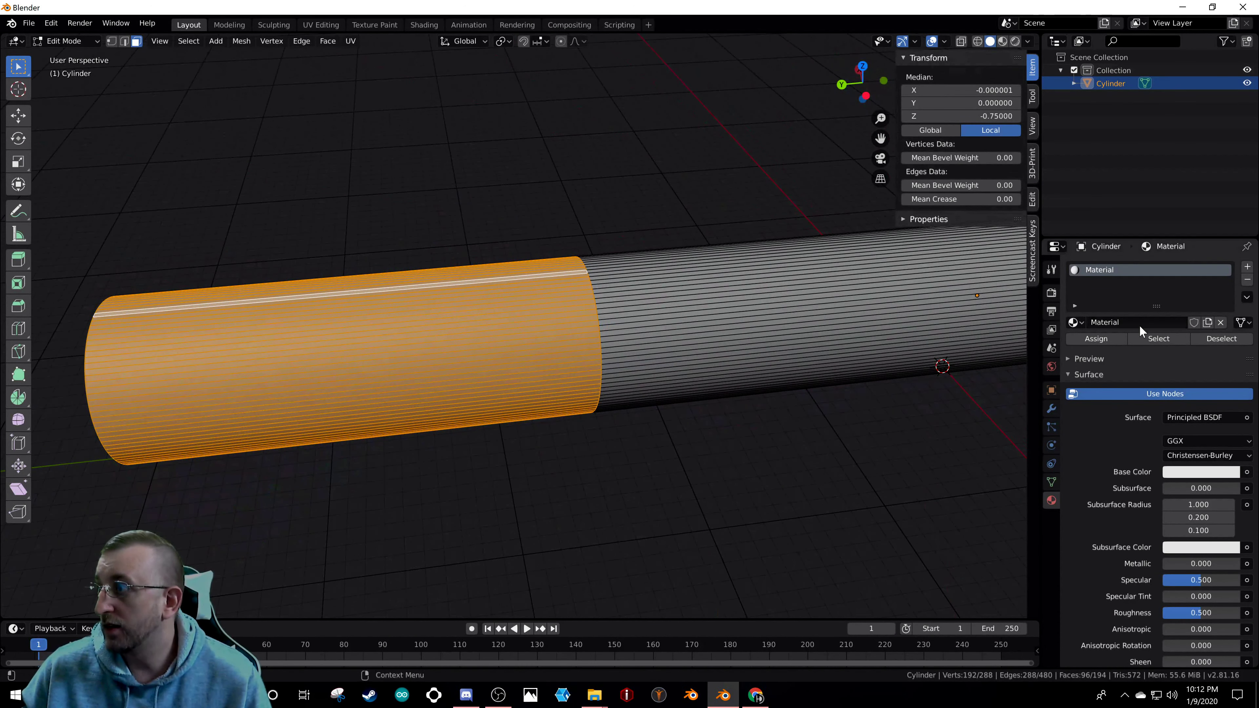
# - Add a second material slot with new Material.001 and preview its nodes in Shading
pyautogui.click(1247, 268)
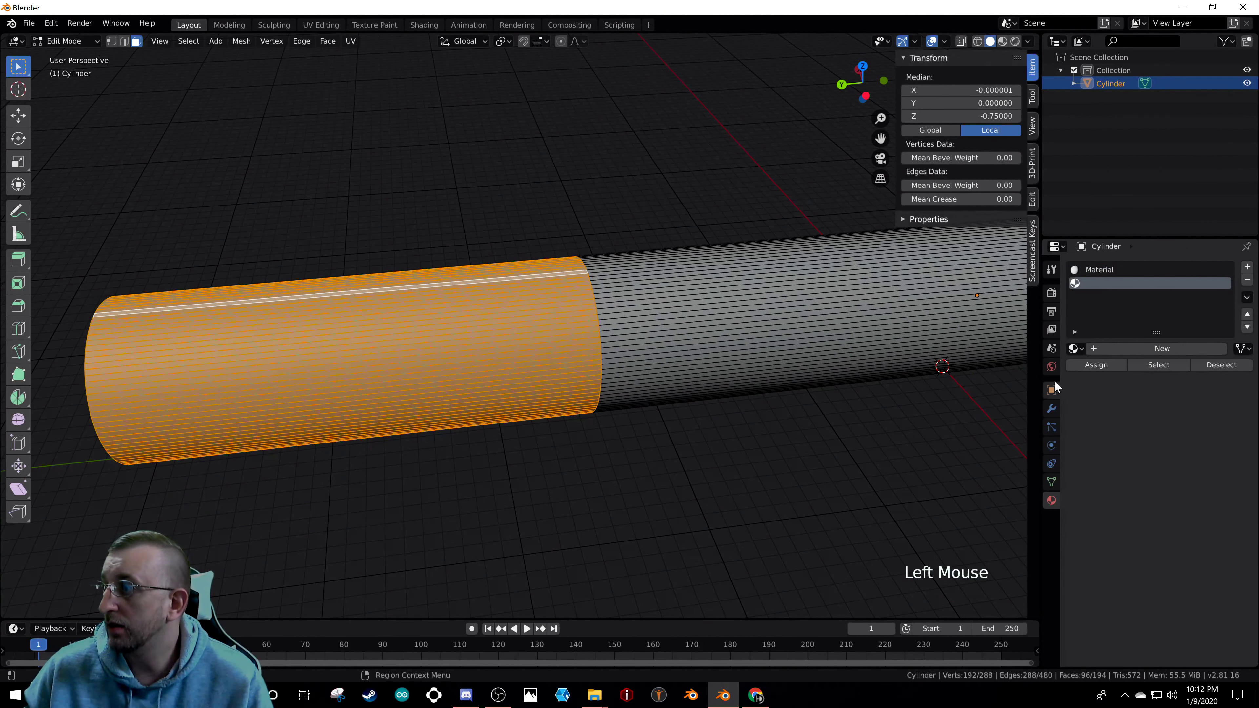
pyautogui.click(1109, 348)
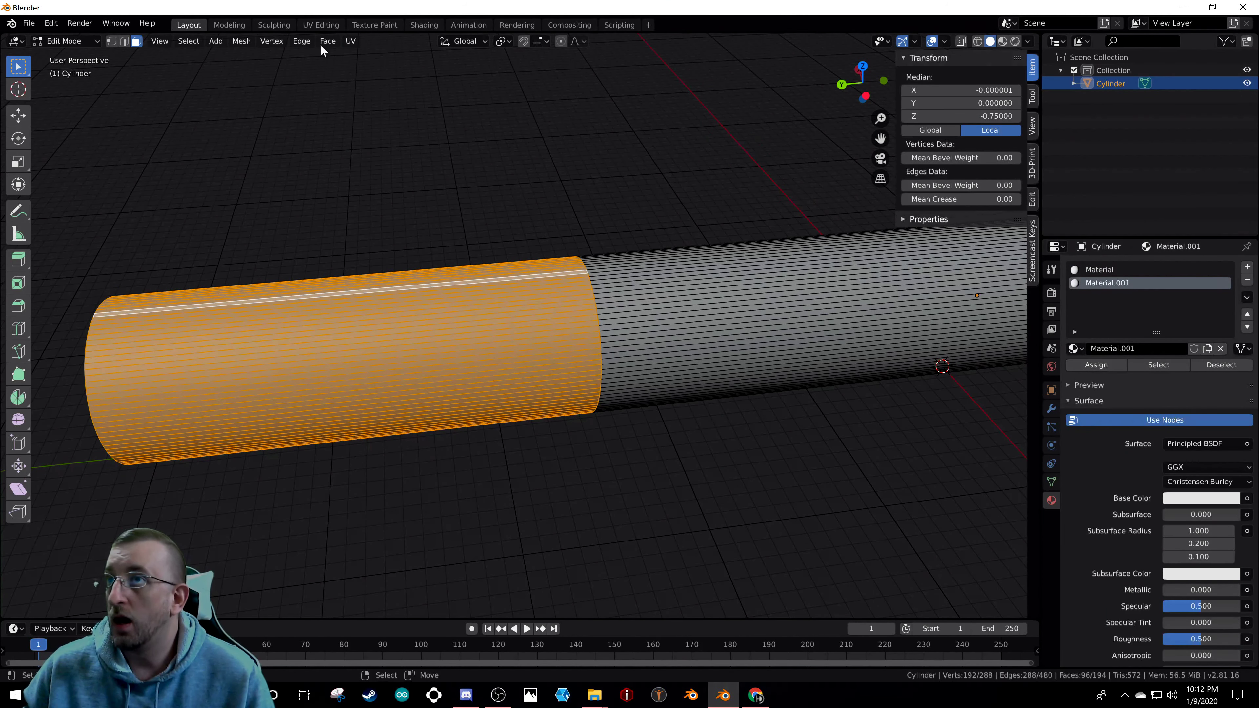
pyautogui.click(417, 26)
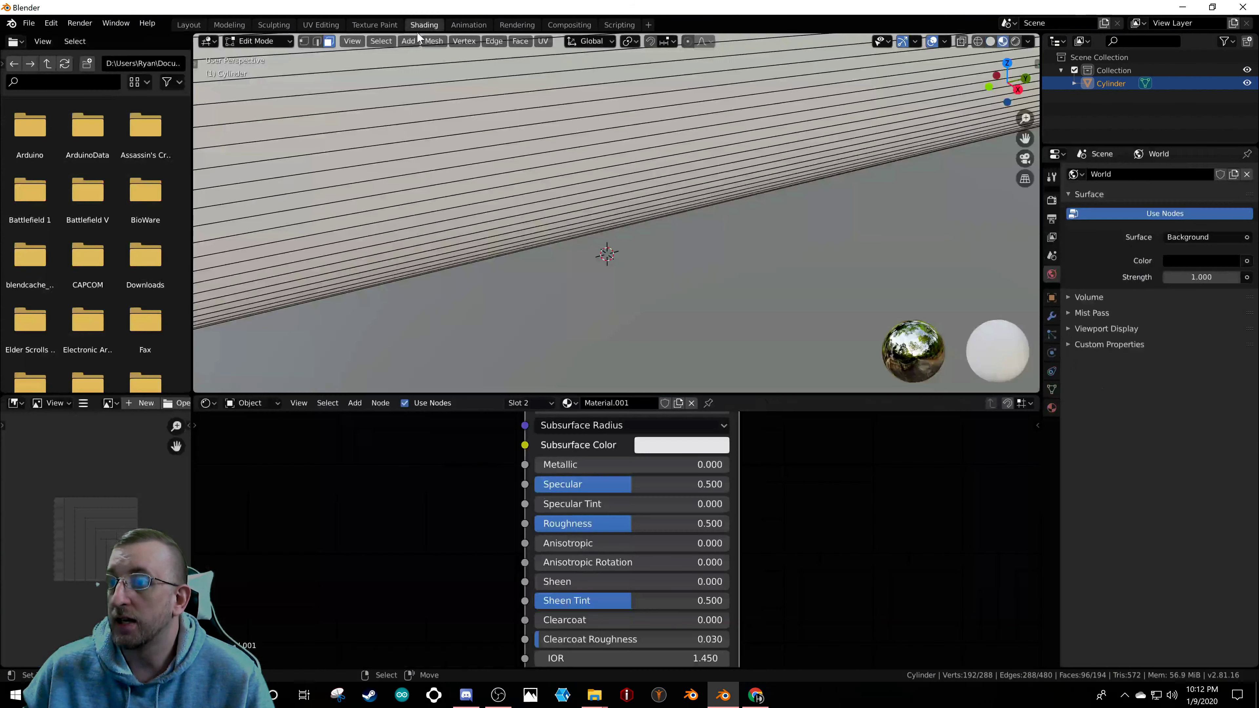
pyautogui.scroll(-6, 475, 461)
pyautogui.press('Home')
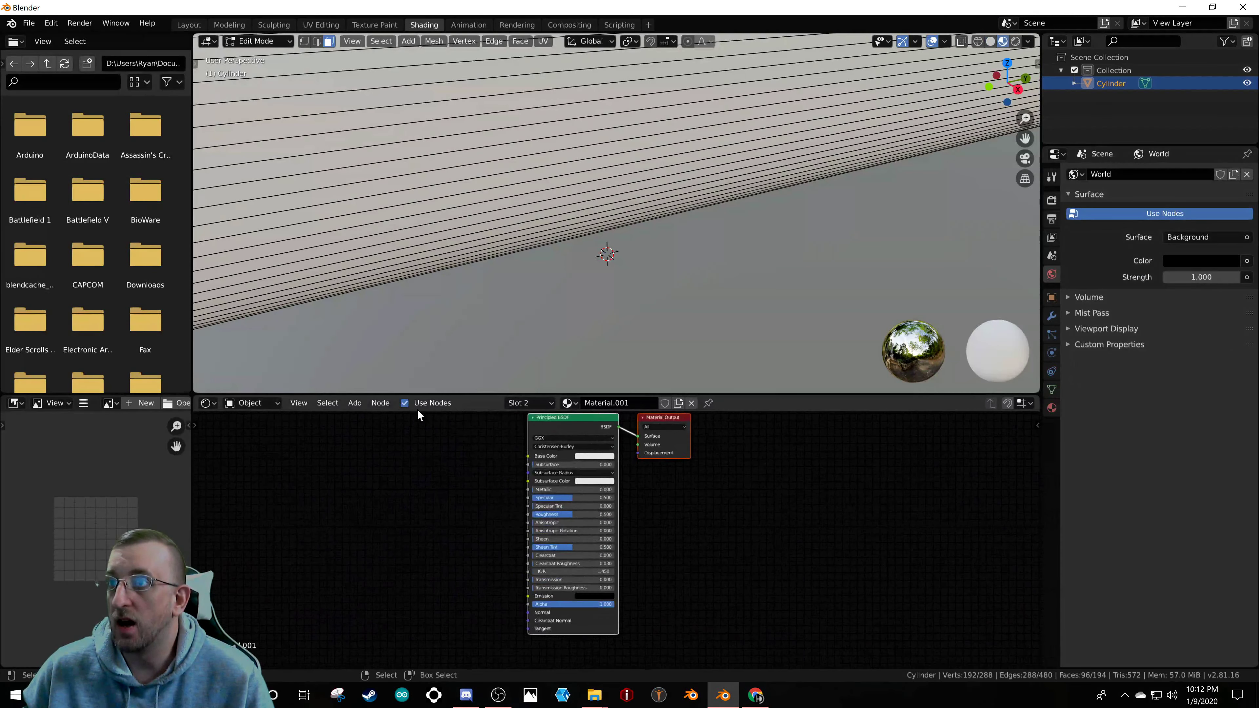
pyautogui.click(190, 25)
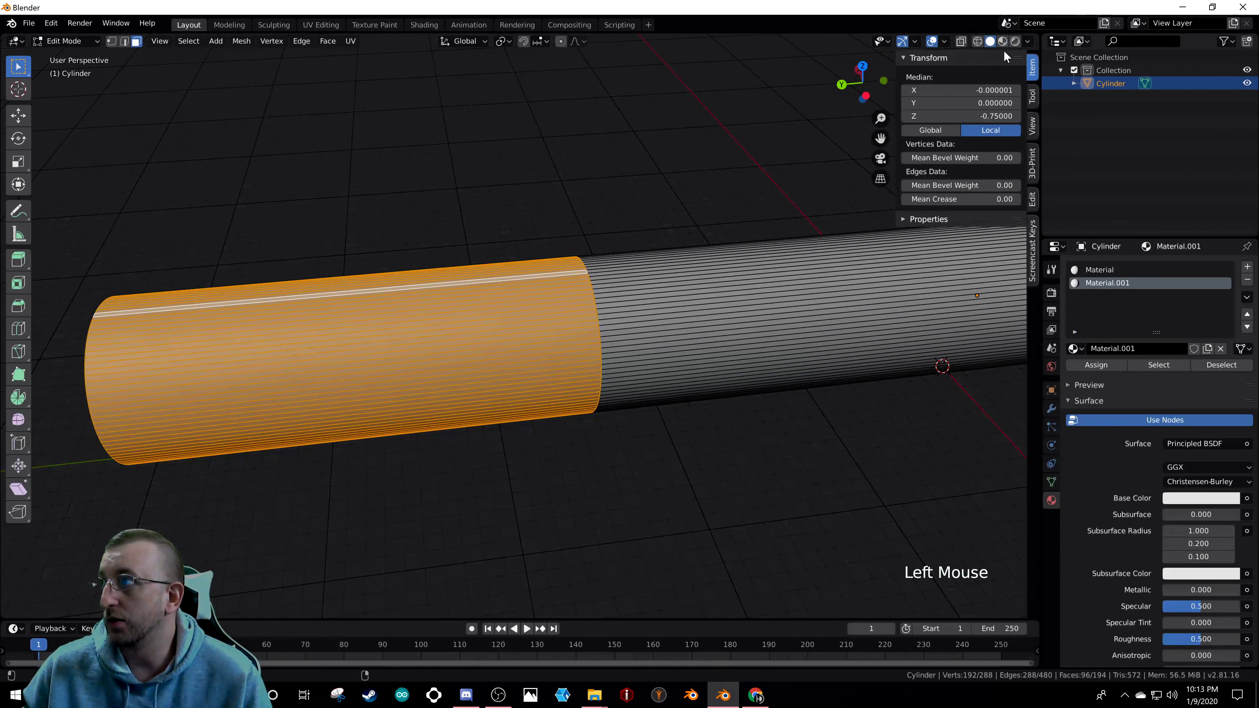
# - Split the viewport into three 3D views and open the newest area's Editor Type menu
pyautogui.moveTo(1038, 32); pyautogui.dragTo(594, 446)
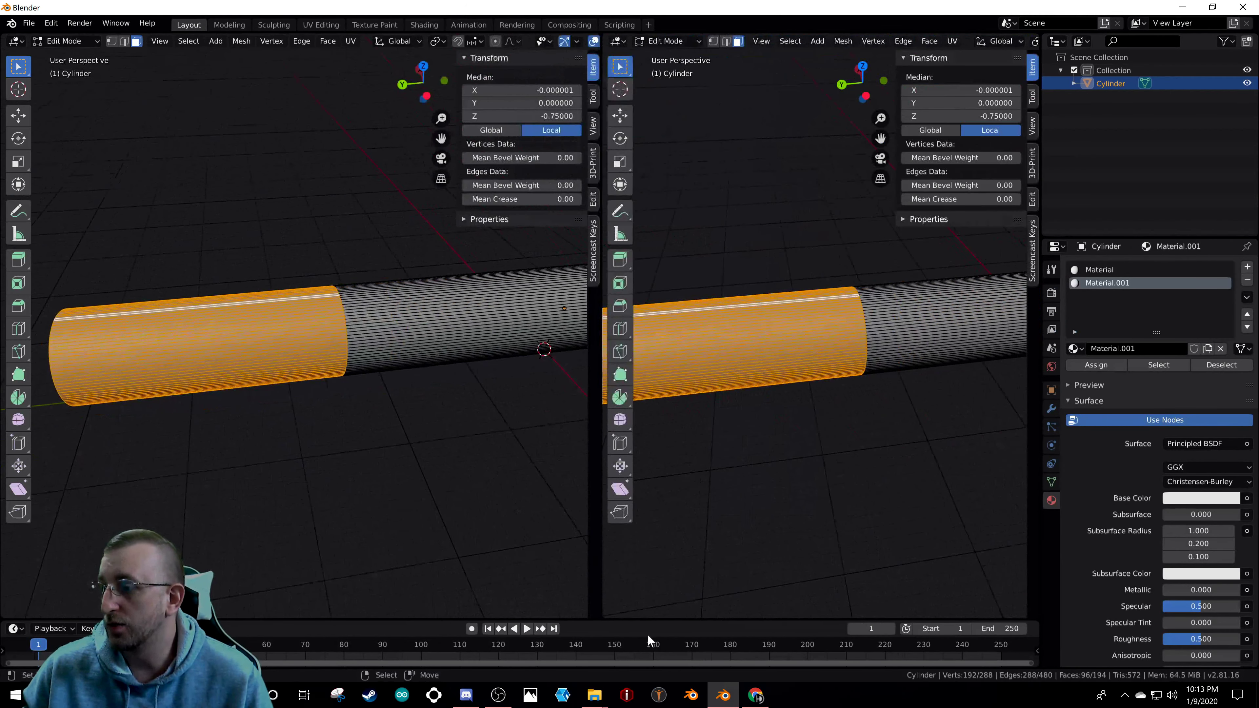
pyautogui.moveTo(599, 617); pyautogui.dragTo(608, 515)
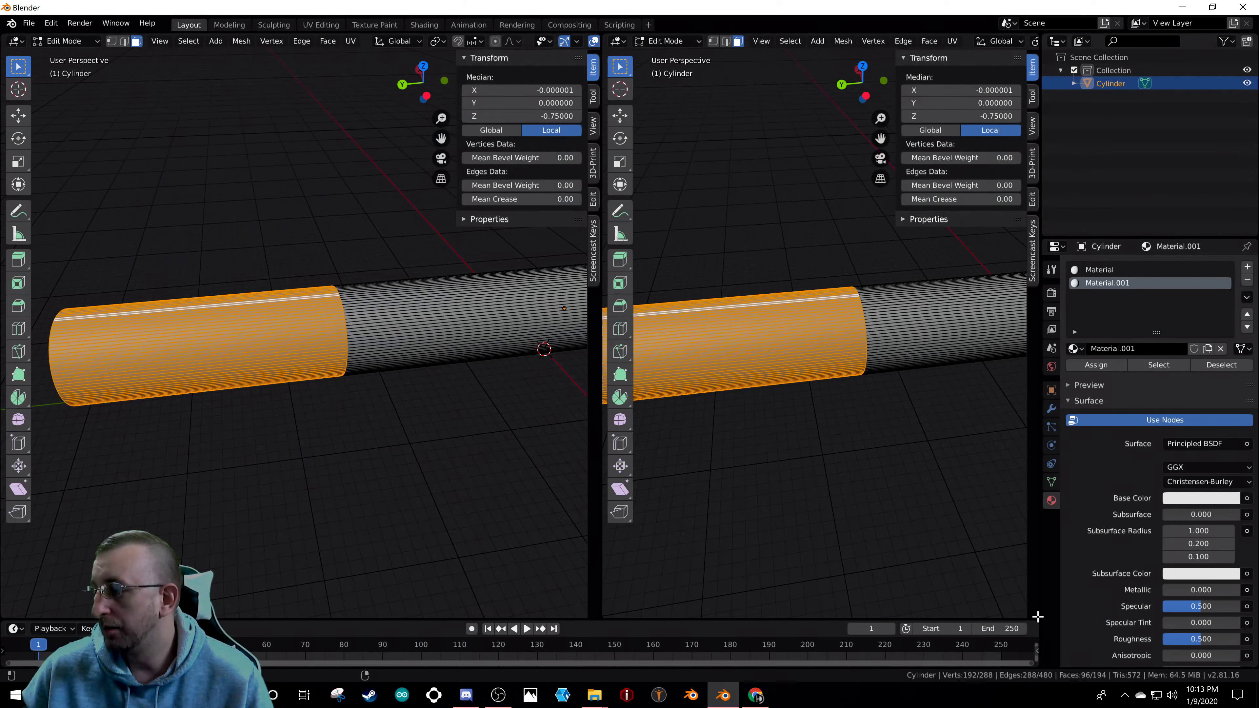
pyautogui.moveTo(1038, 616); pyautogui.dragTo(605, 349)
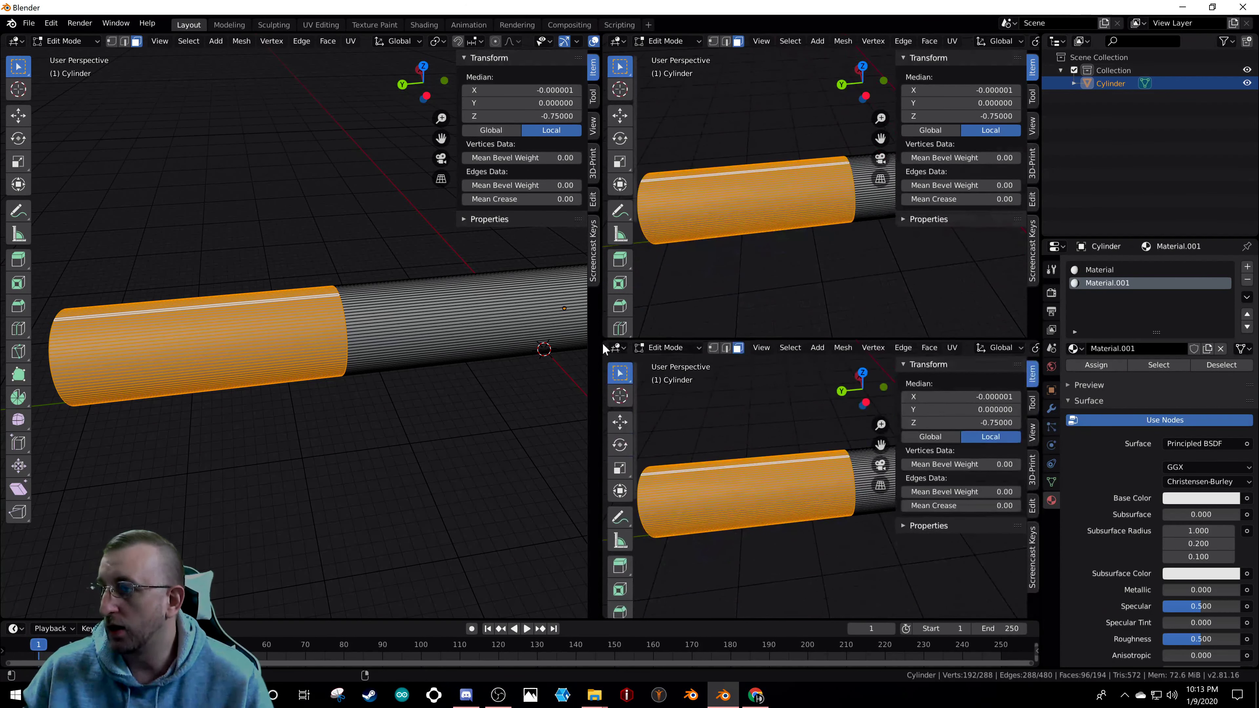
pyautogui.click(616, 349)
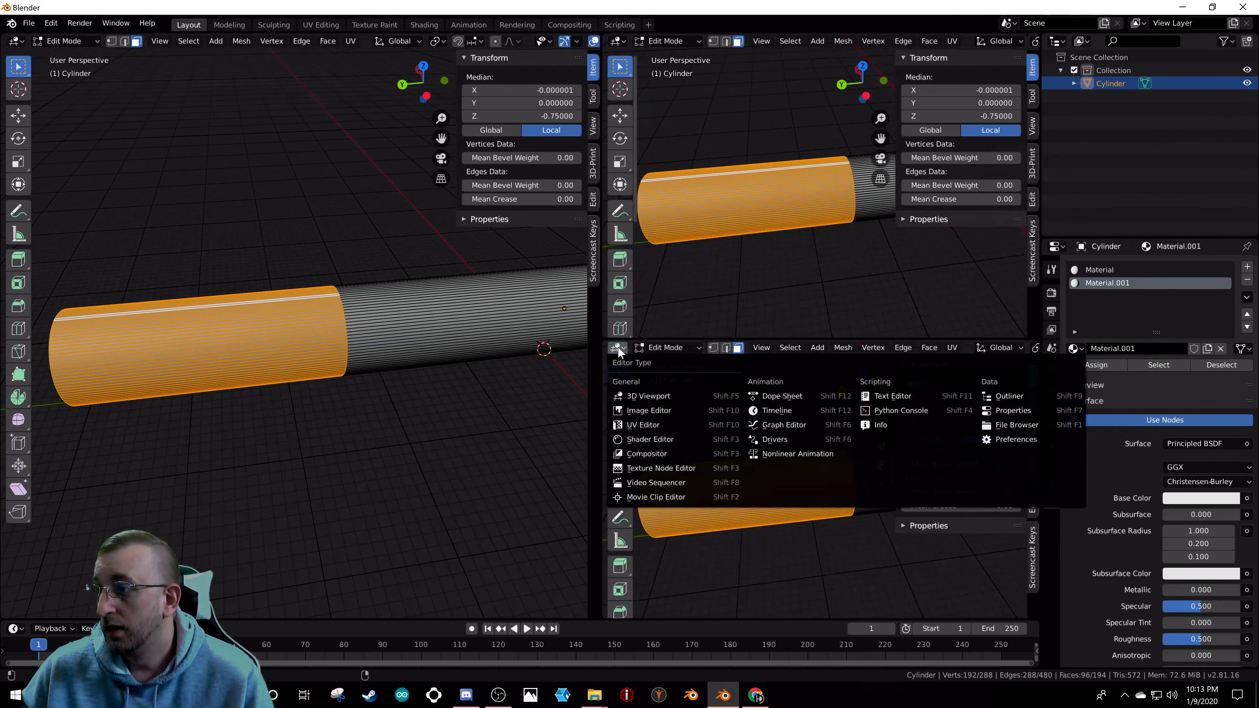
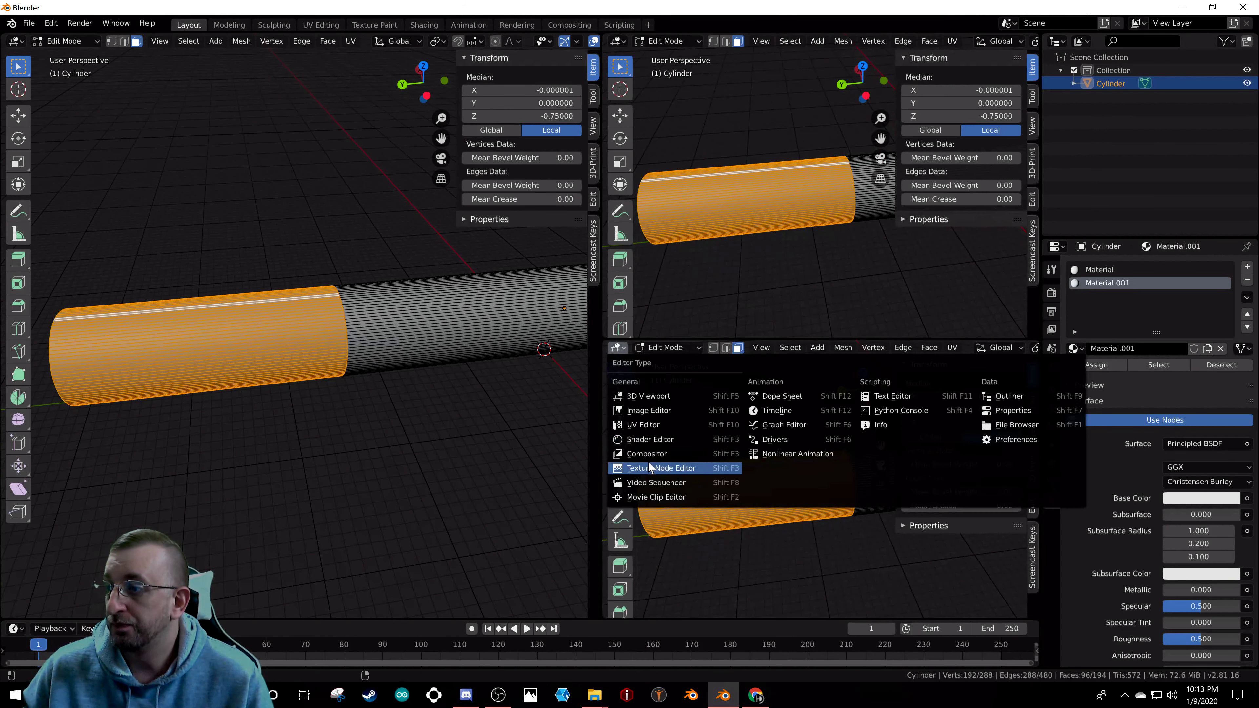
# - Make the lower-right area a UV Editor; a trial move to Median Y 4 is undone
pyautogui.click(649, 424)
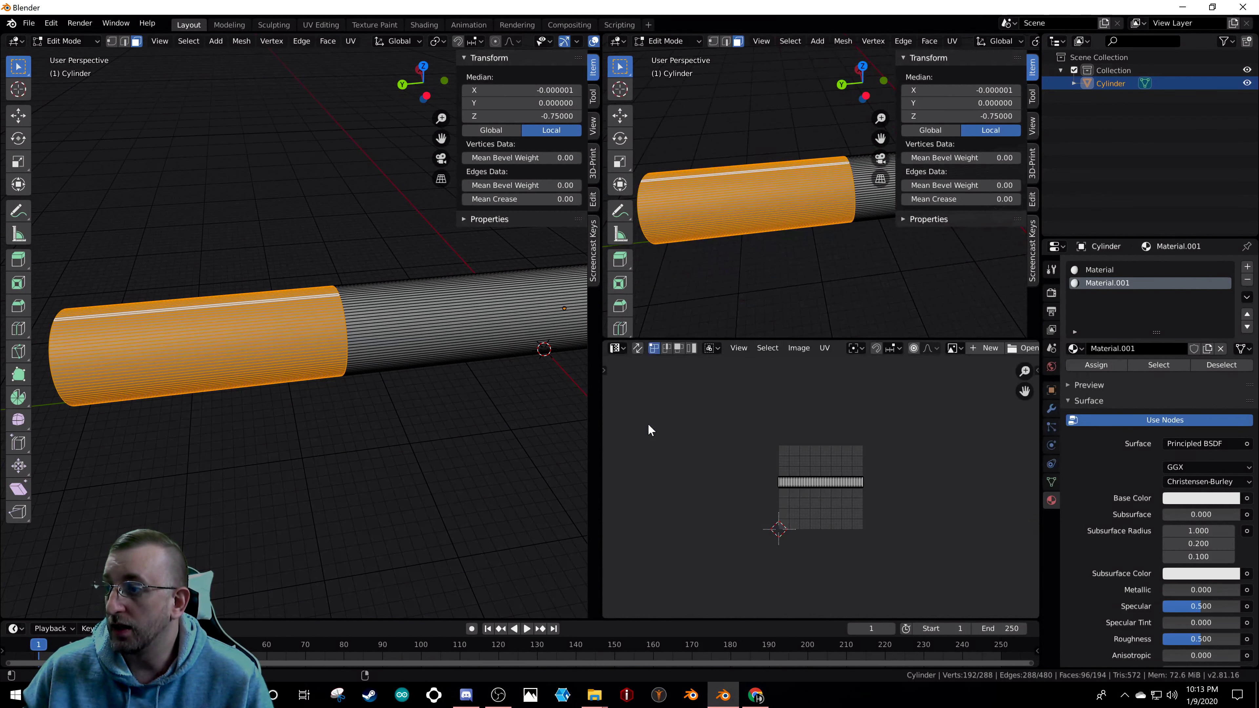
pyautogui.doubleClick(535, 102)
pyautogui.write('4')
pyautogui.press('Return')
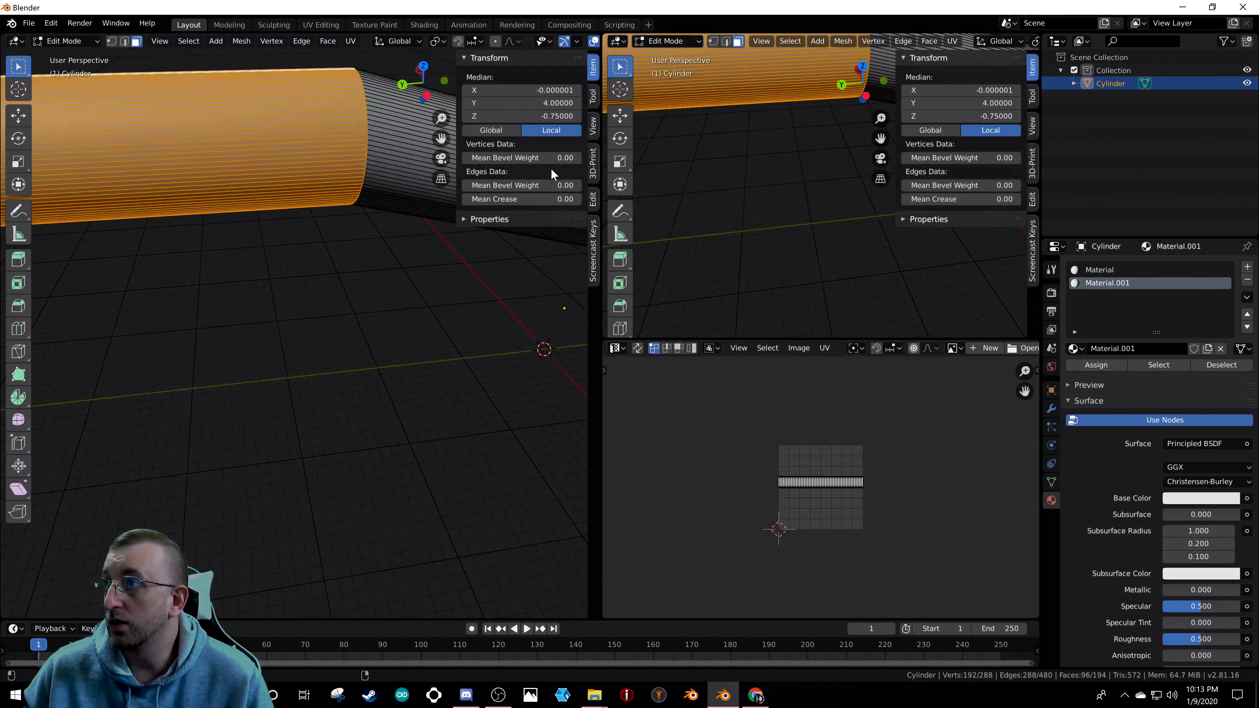
pyautogui.scroll(-5, 284, 192)
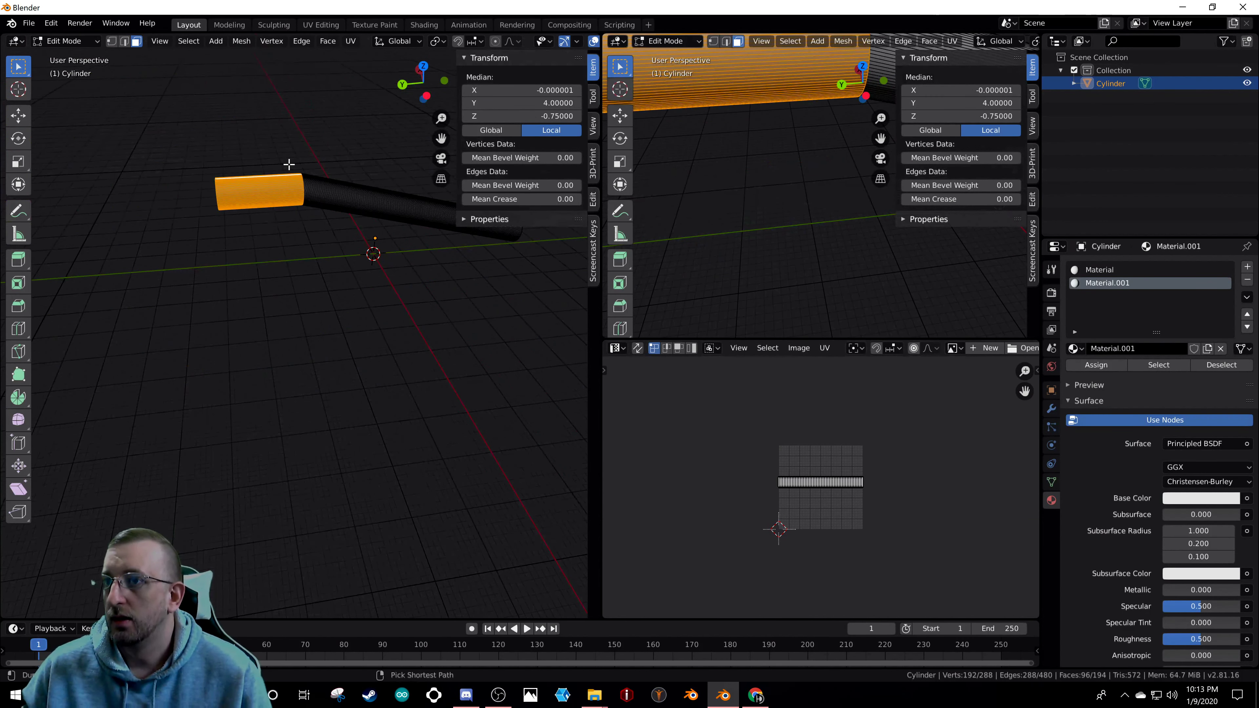
pyautogui.hotkey('ctrl', 'z')
pyautogui.scroll(2, 305, 149)
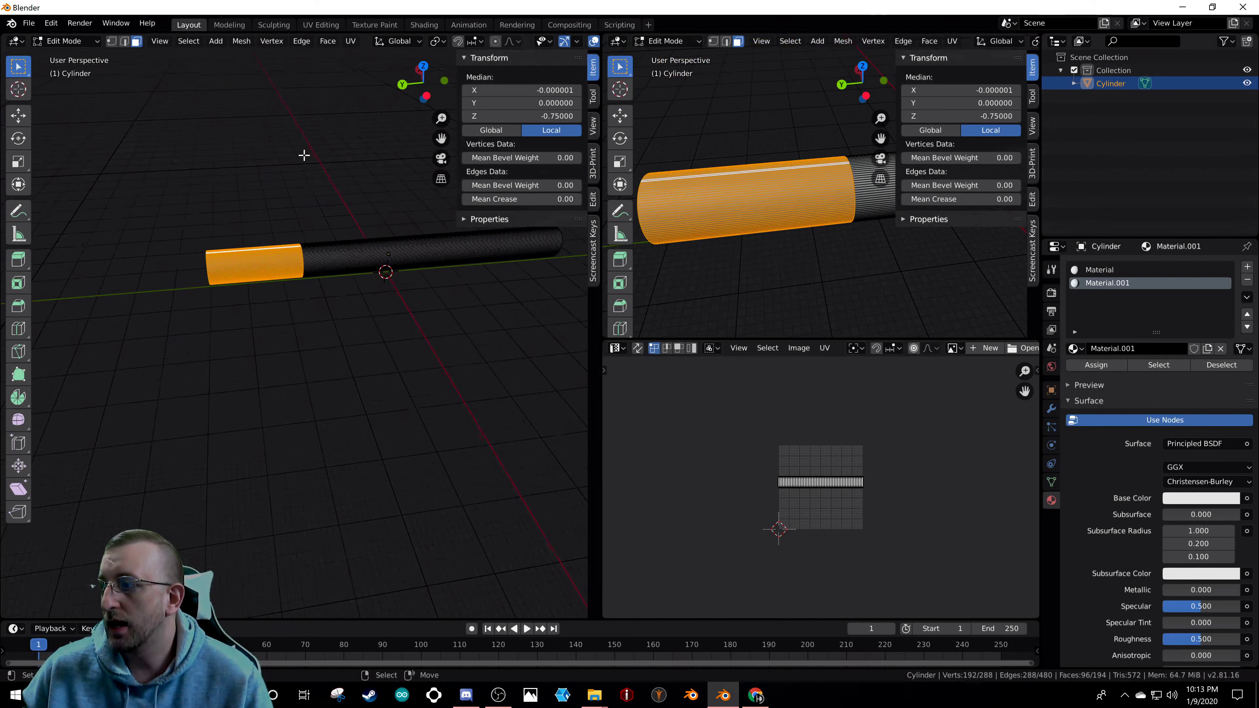
pyautogui.scroll(-2, 316, 181)
pyautogui.scroll(3, 316, 181)
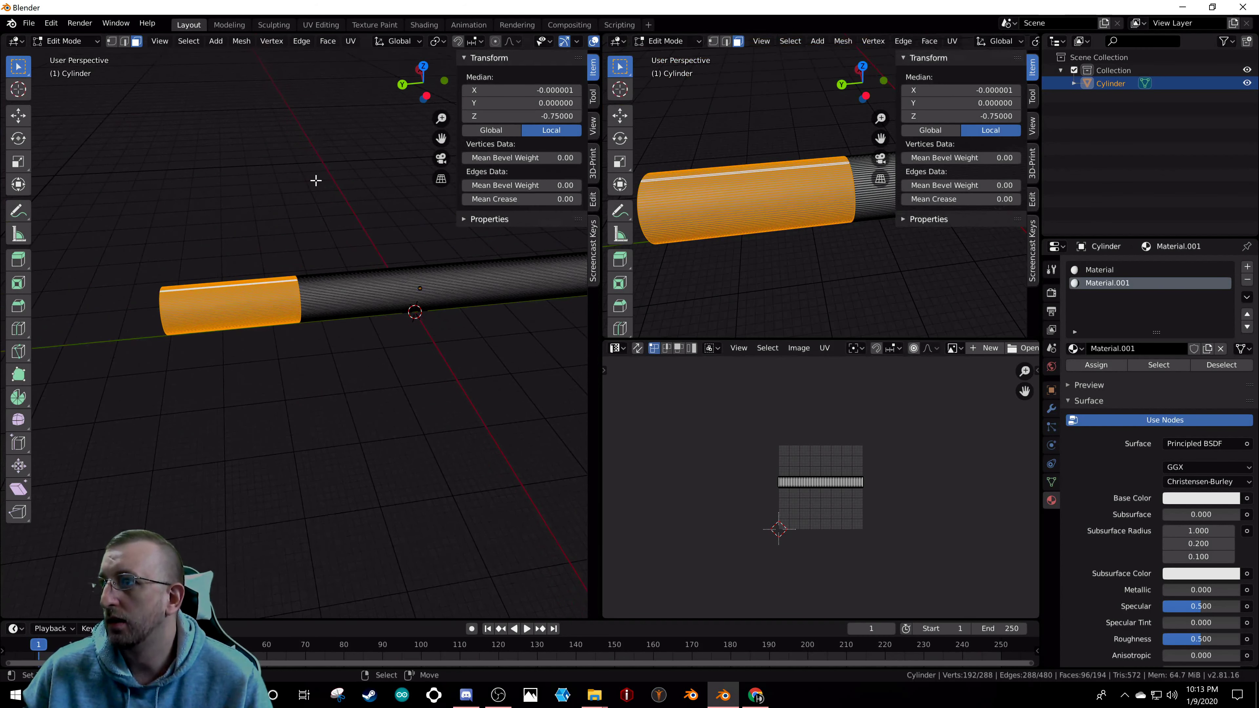
# - Turn on Screencast Keys and drag the area border to widen the right-hand editors
pyautogui.click(593, 262)
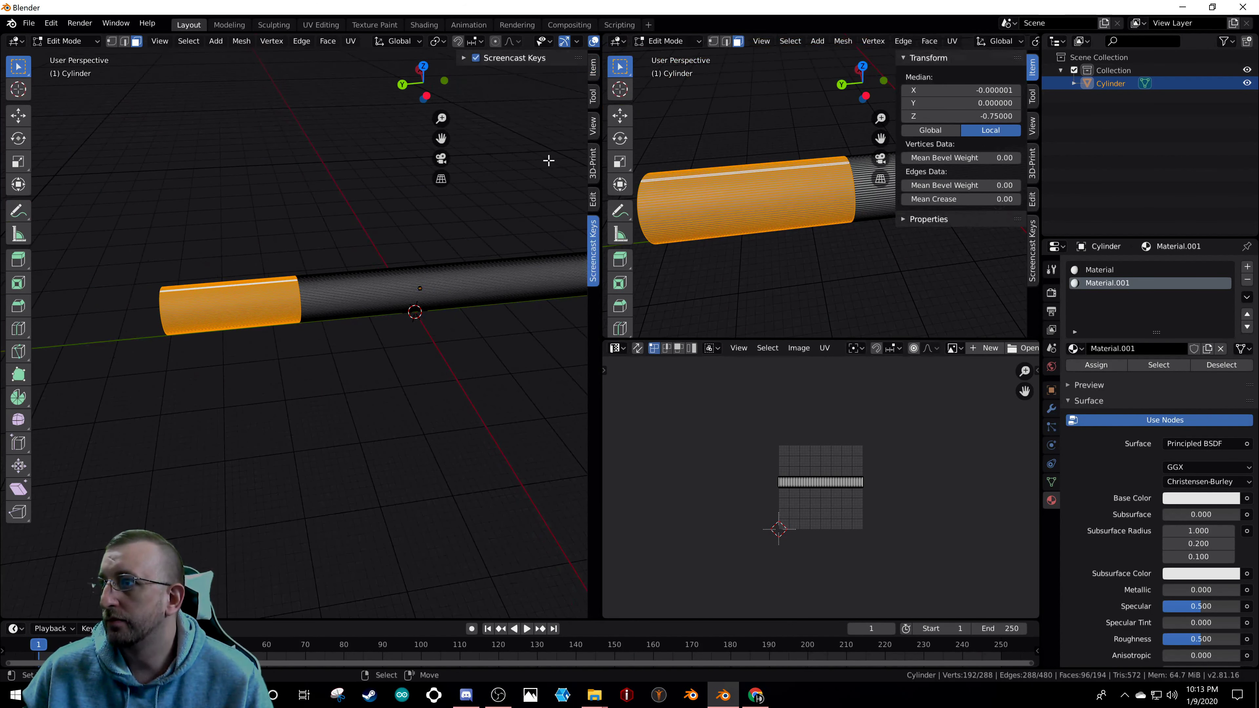
pyautogui.click(476, 58)
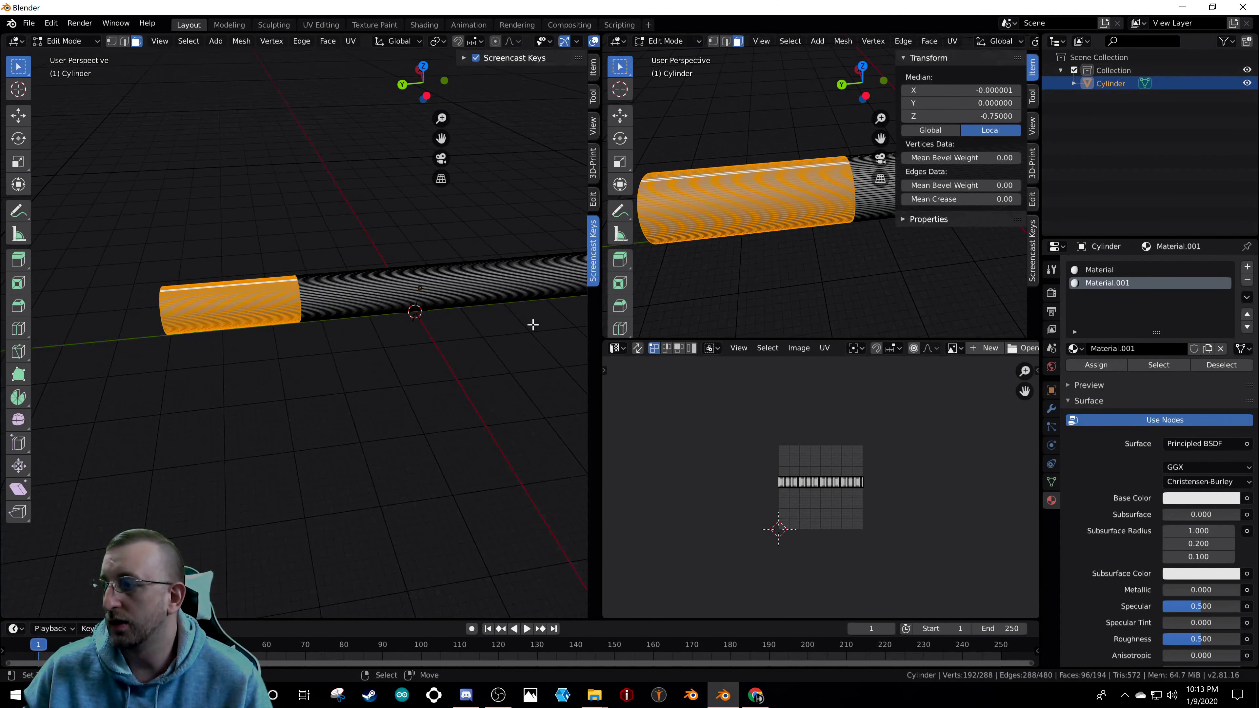
pyautogui.moveTo(602, 357); pyautogui.dragTo(1126, 406)
pyautogui.moveTo(1025, 414); pyautogui.dragTo(429, 367)
pyautogui.scroll(6, 249, 218)
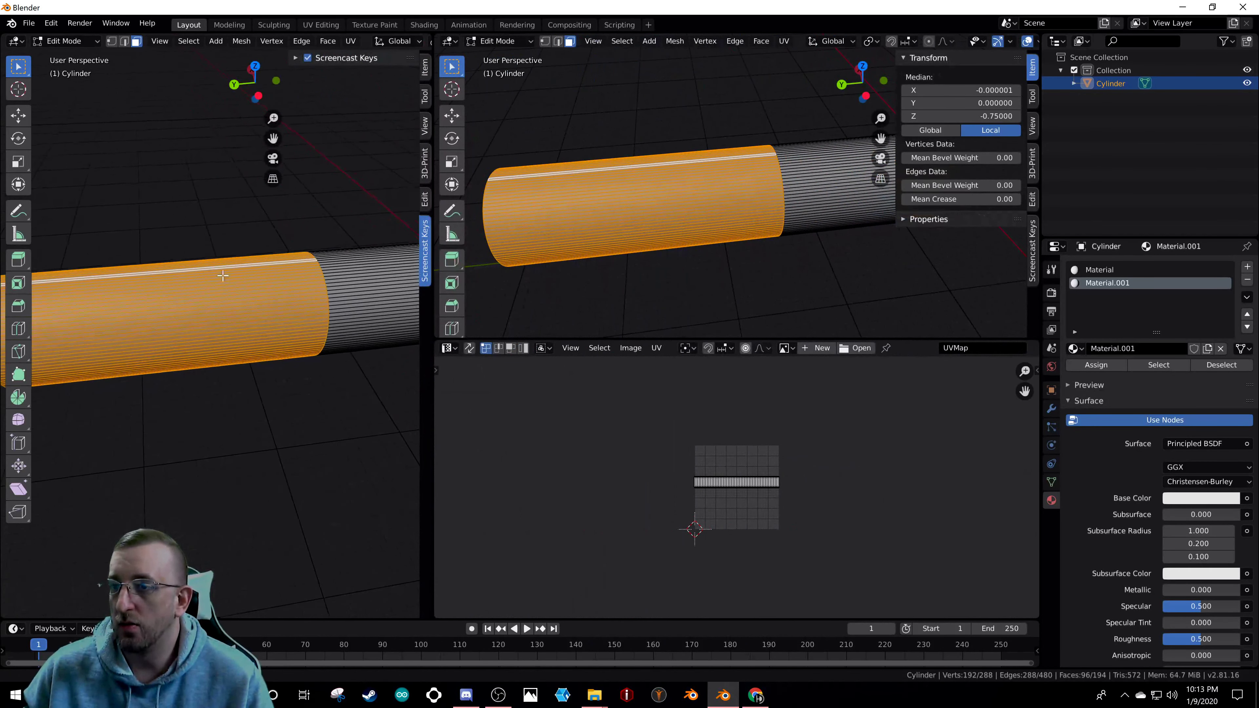
pyautogui.scroll(-3, 249, 219)
pyautogui.scroll(2, 245, 216)
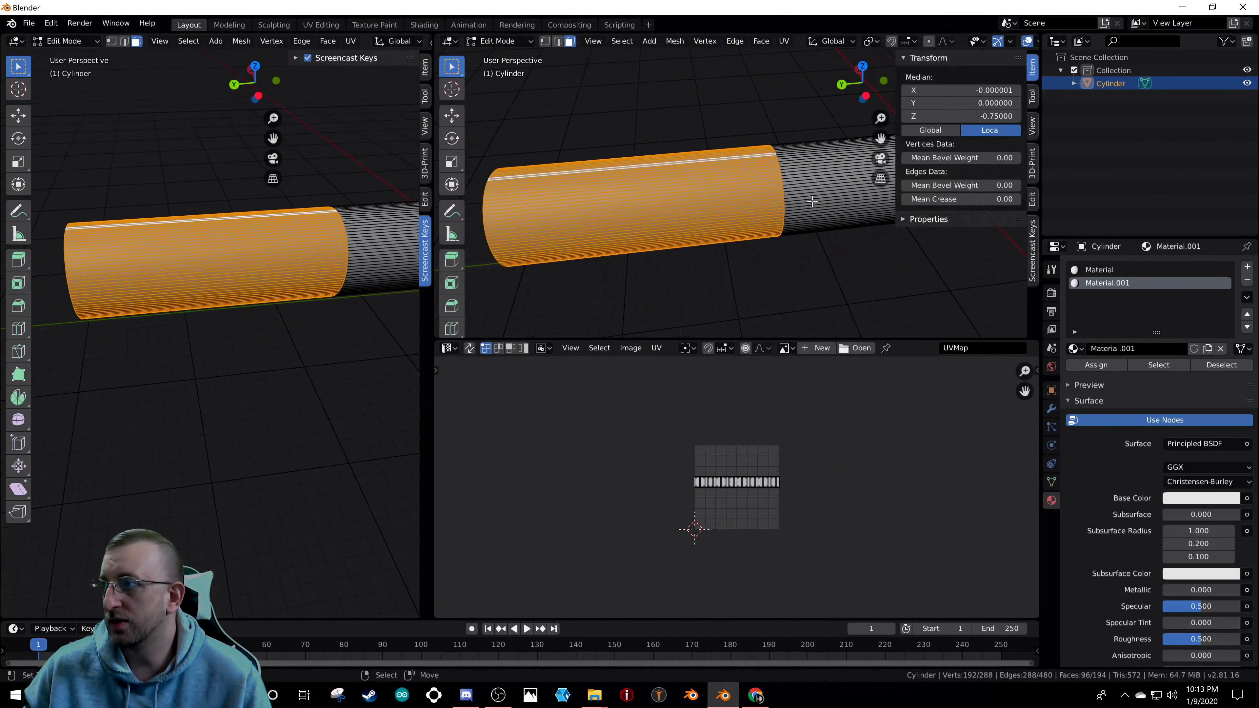
# - Switch the upper-right area to the Shader Editor showing Material.001's nodes
pyautogui.click(449, 41)
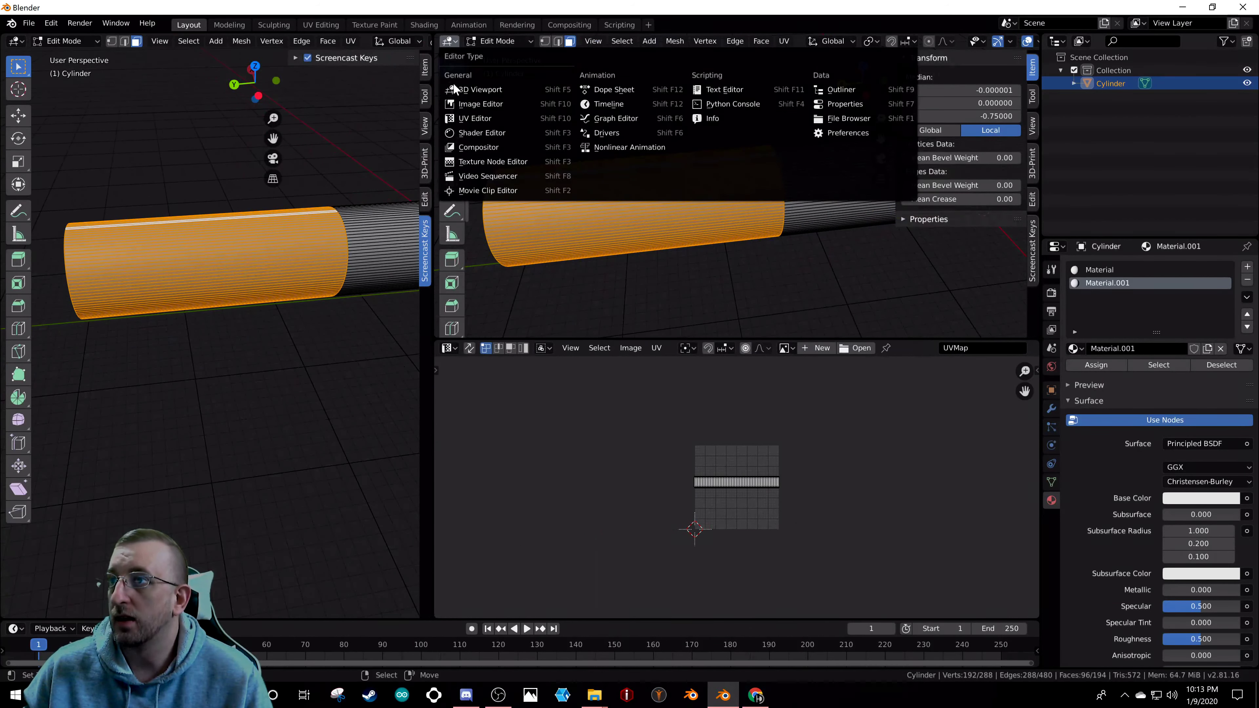
pyautogui.click(480, 131)
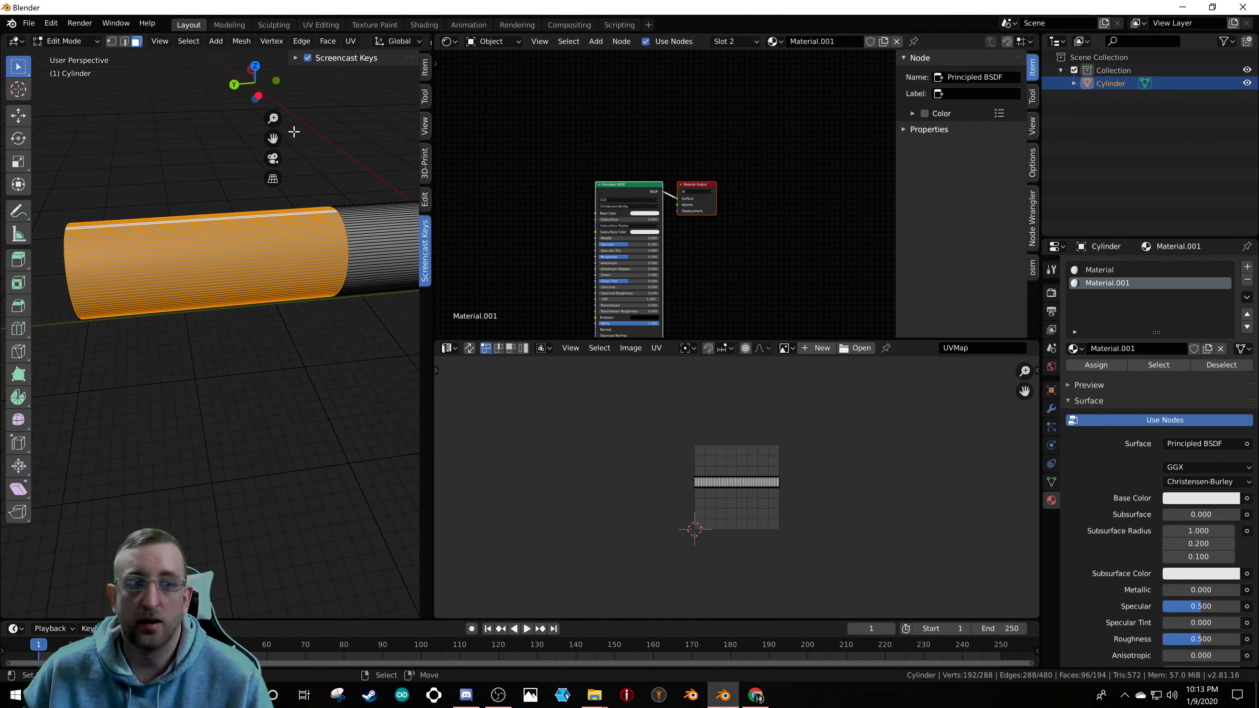
pyautogui.scroll(-5, 326, 40)
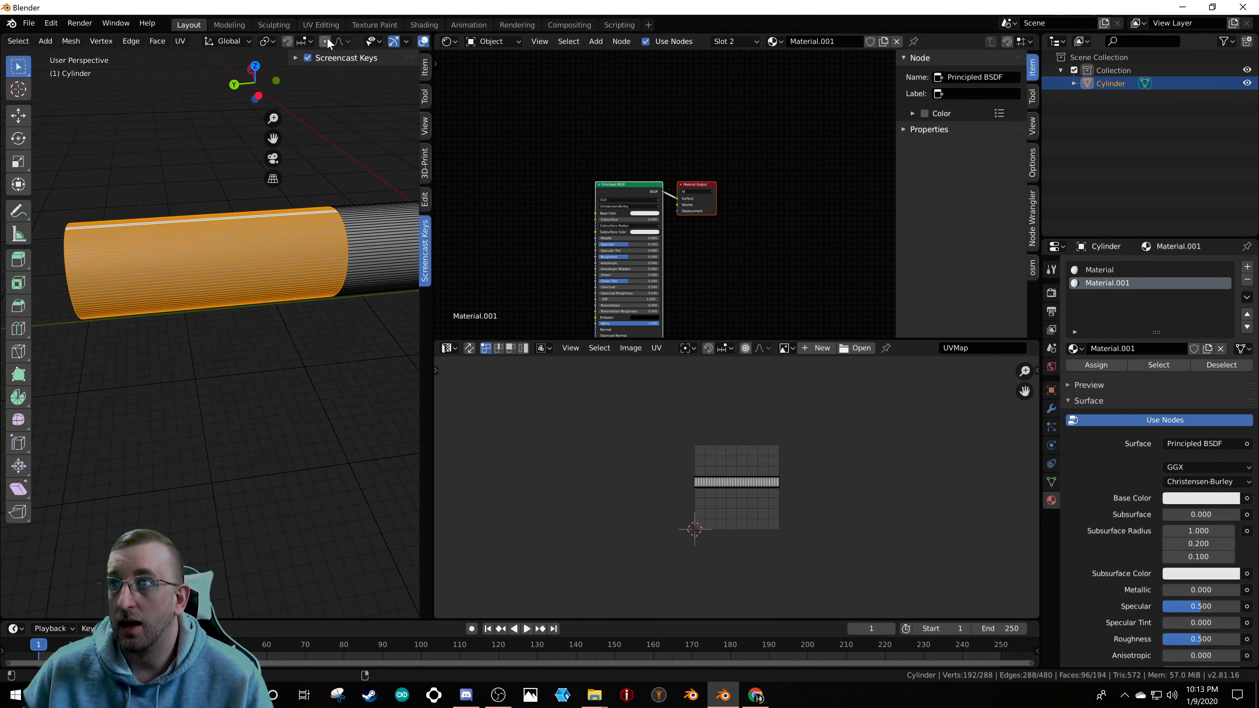
pyautogui.scroll(-4, 326, 39)
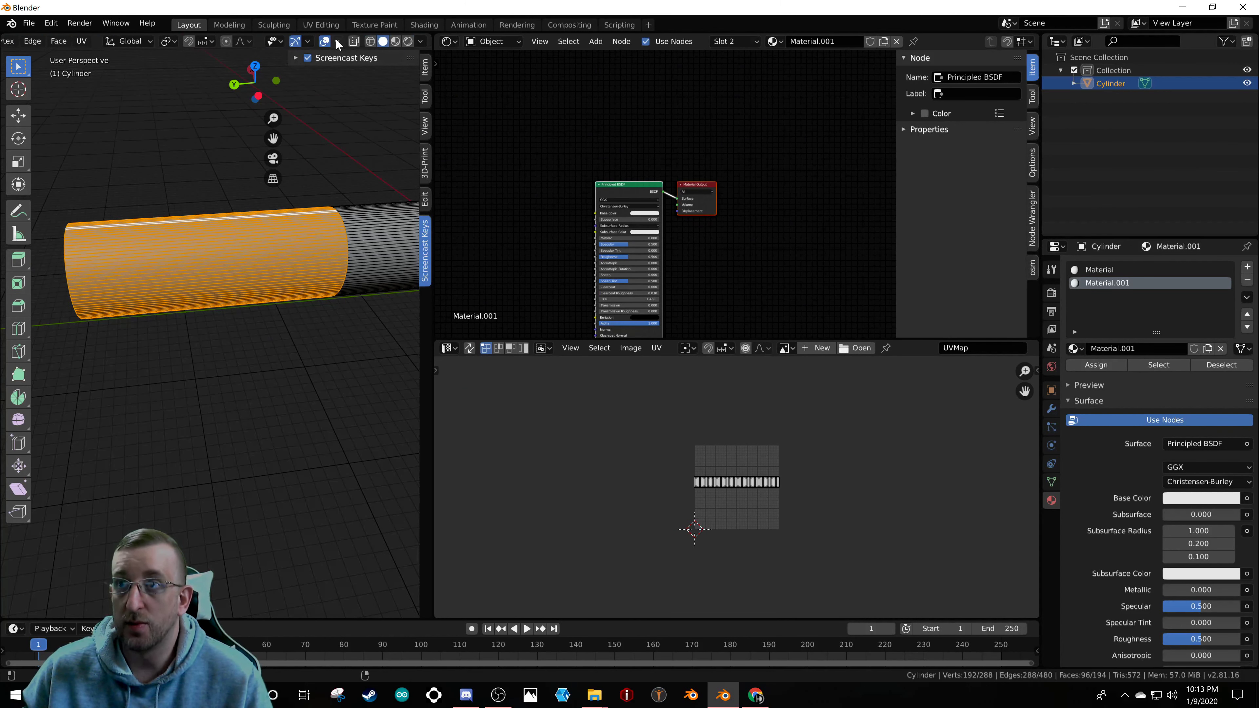
# - Set Material Preview shading, orbit to the filter end, and shift the shader nodes right
pyautogui.click(409, 40)
pyautogui.click(396, 41)
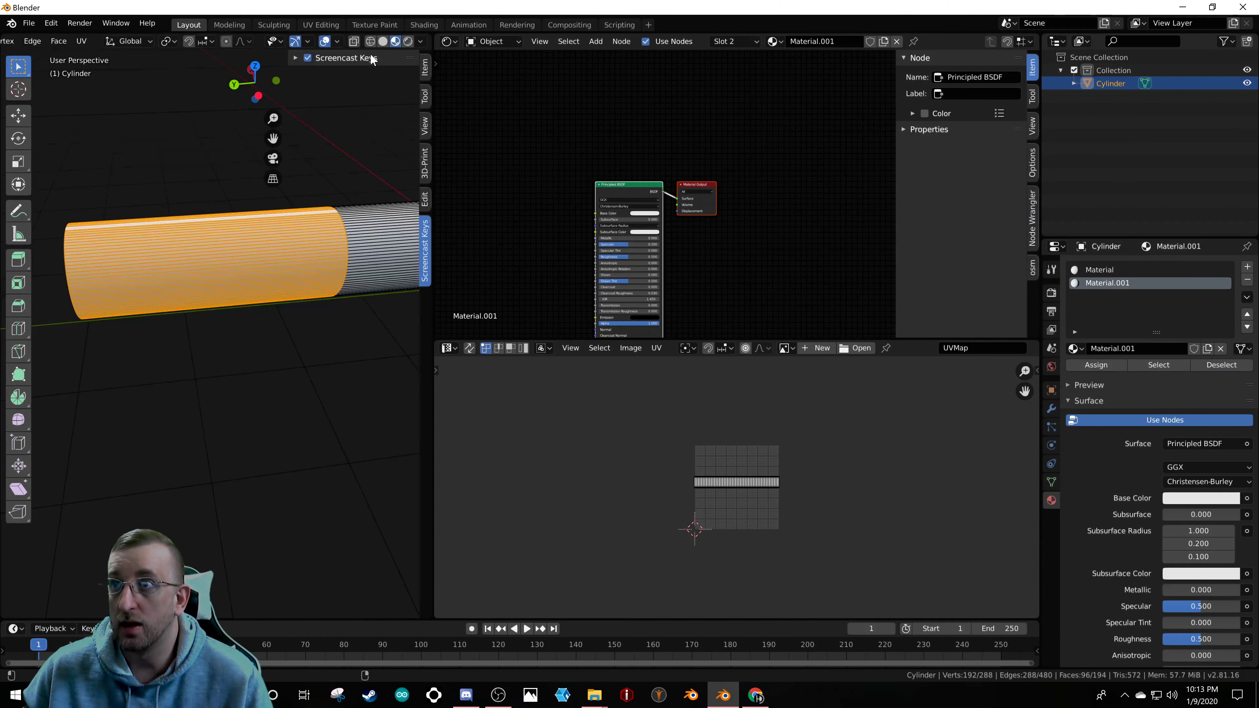
pyautogui.scroll(5, 245, 248)
pyautogui.scroll(-3, 244, 247)
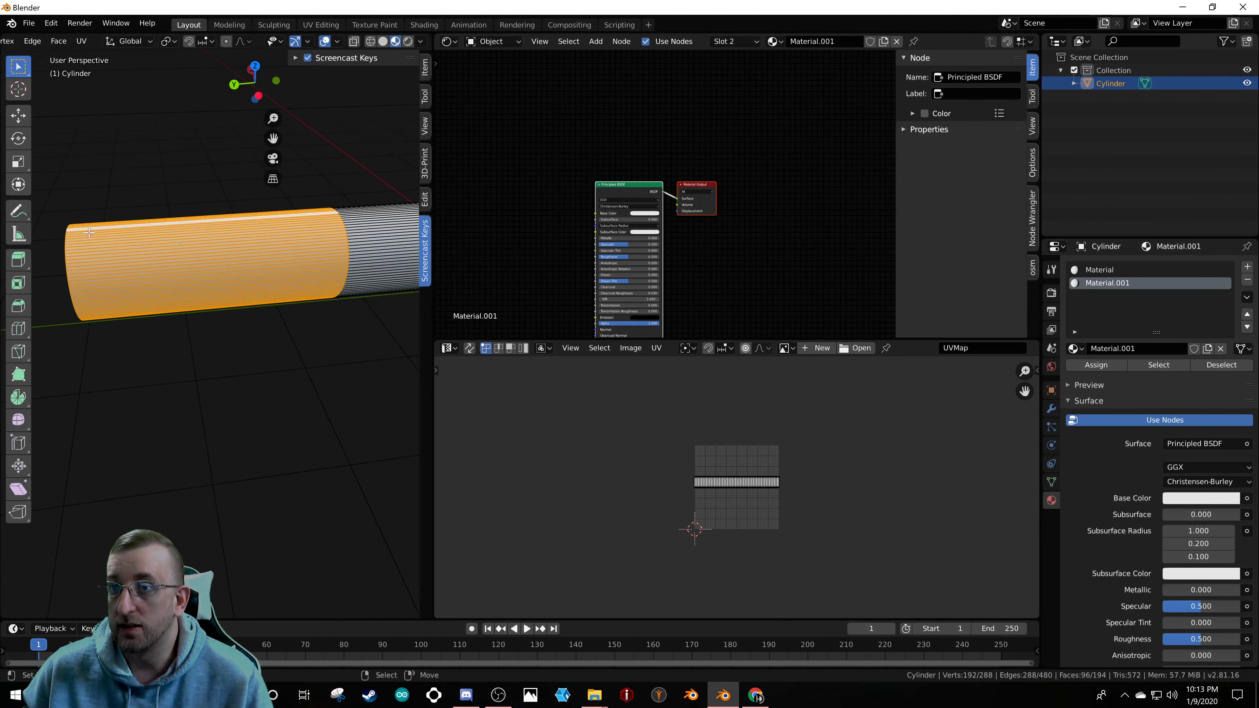
pyautogui.moveTo(89, 232); pyautogui.dragTo(369, 223, button='middle')
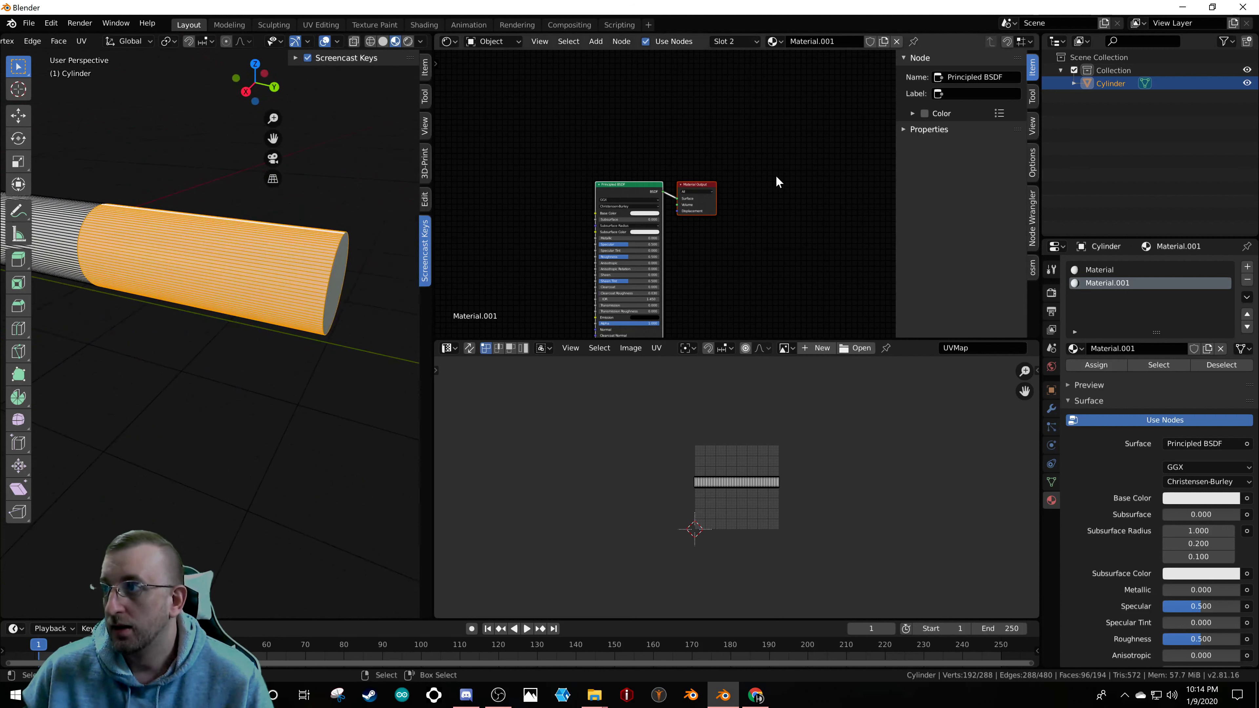
pyautogui.moveTo(621, 197); pyautogui.dragTo(749, 179)
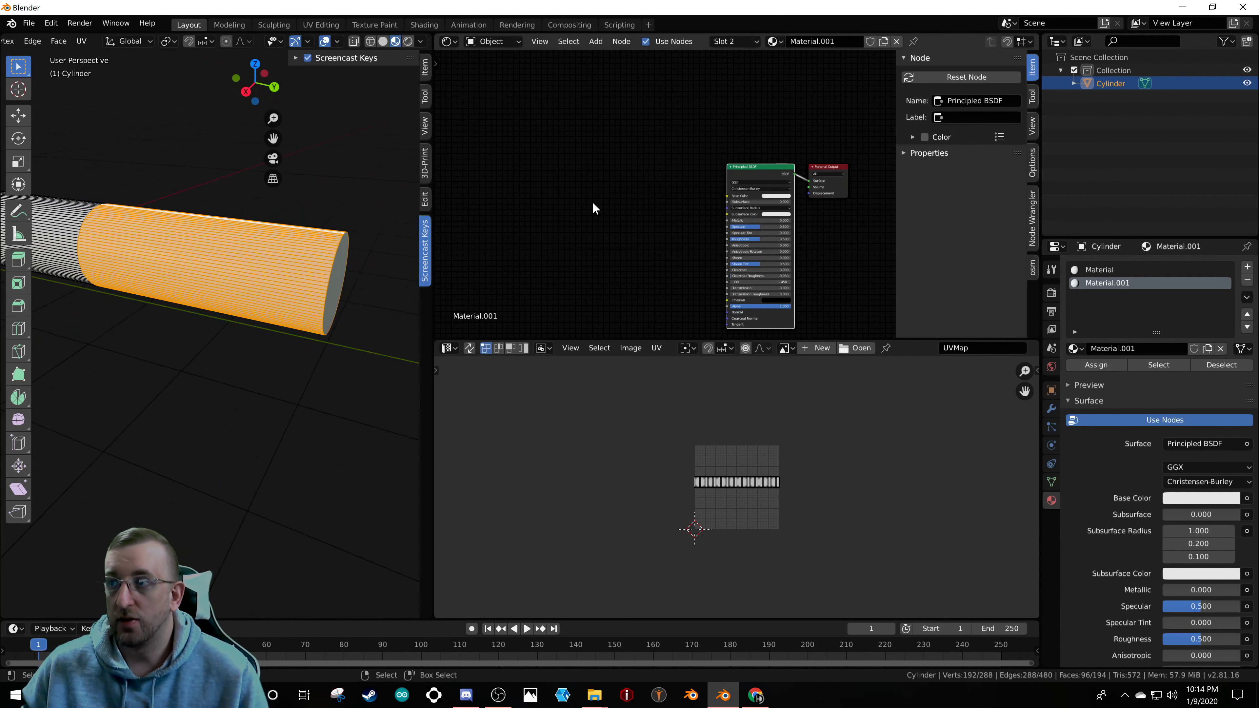
# - Add a Noise Texture node and a ColorRamp node left of the Principled BSDF
pyautogui.hotkey('shift', 'a')
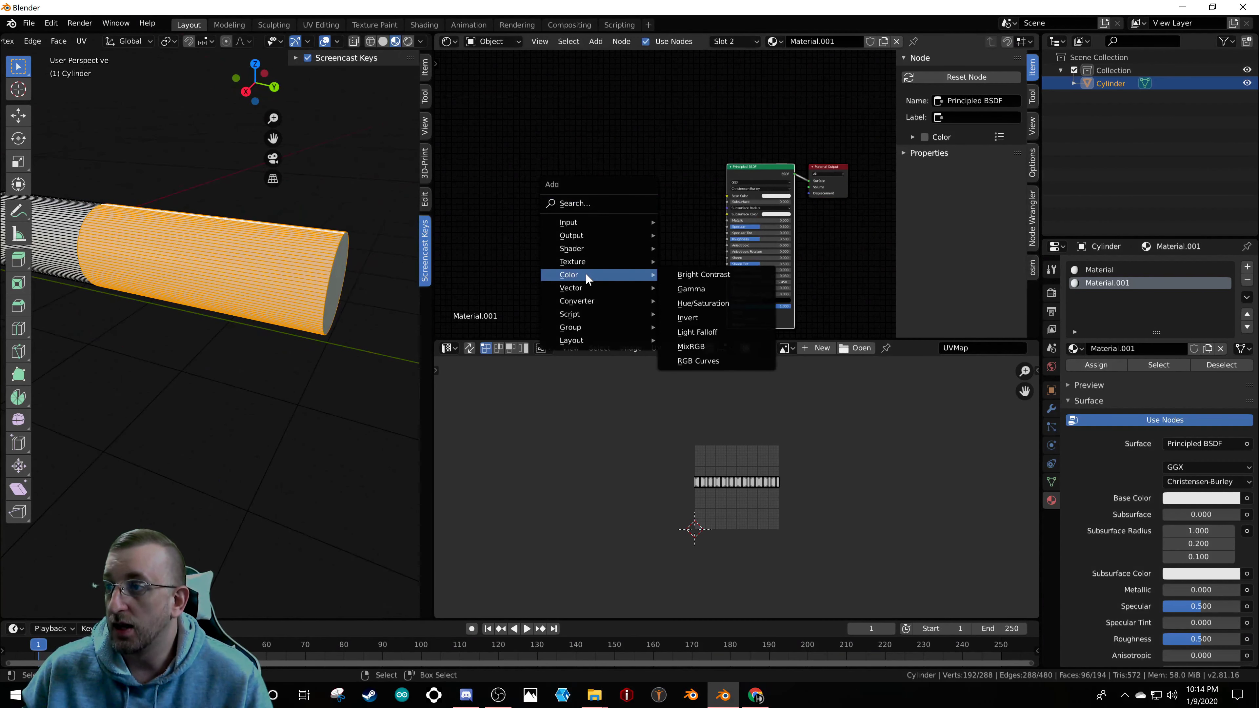
pyautogui.moveTo(584, 262)
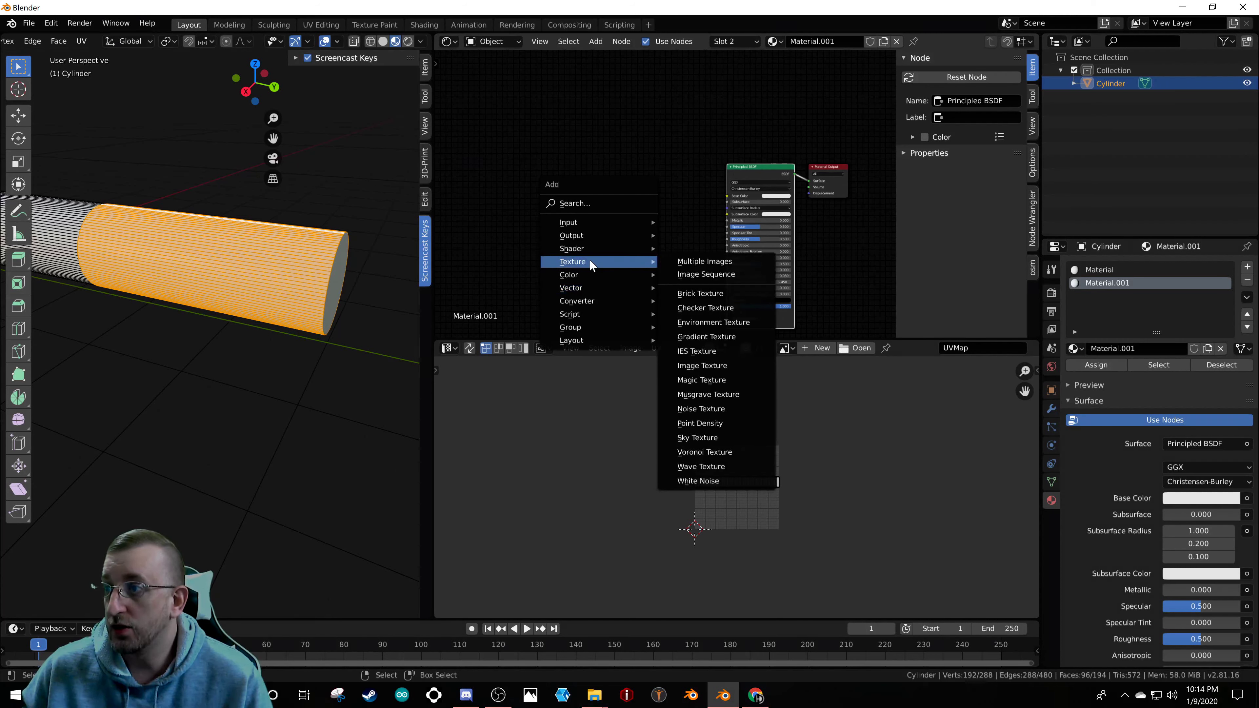
pyautogui.click(701, 408)
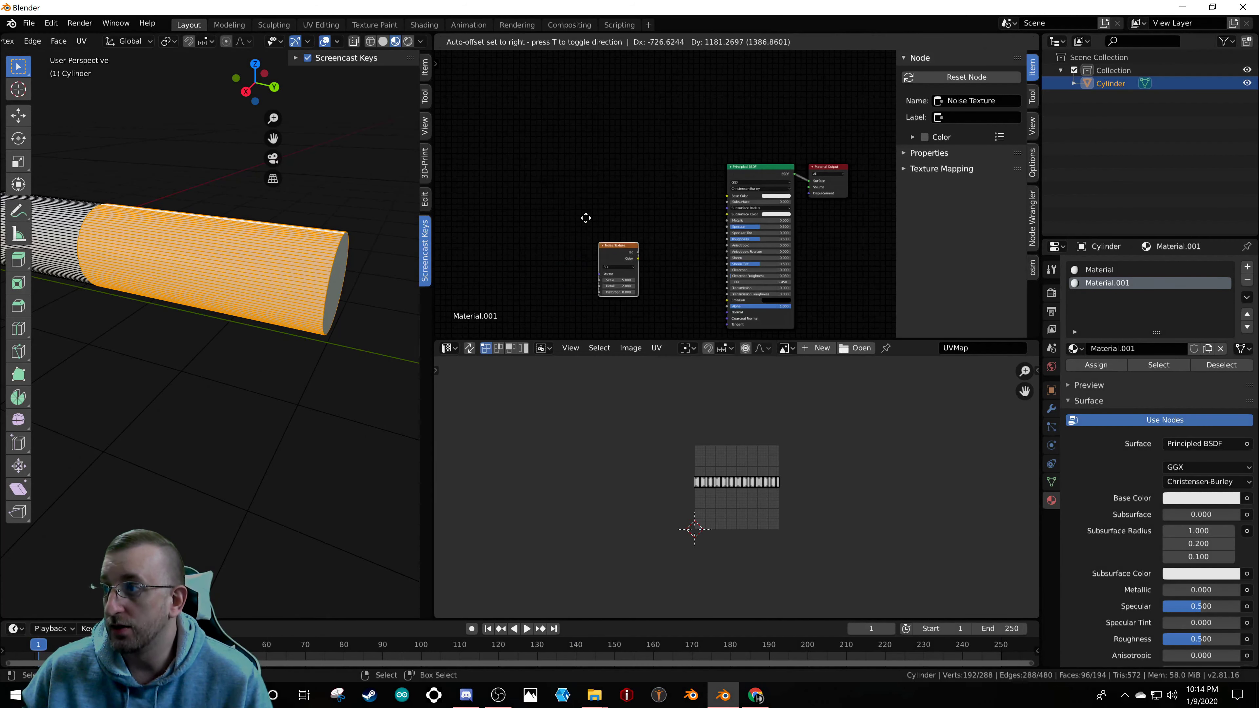
pyautogui.click(542, 158)
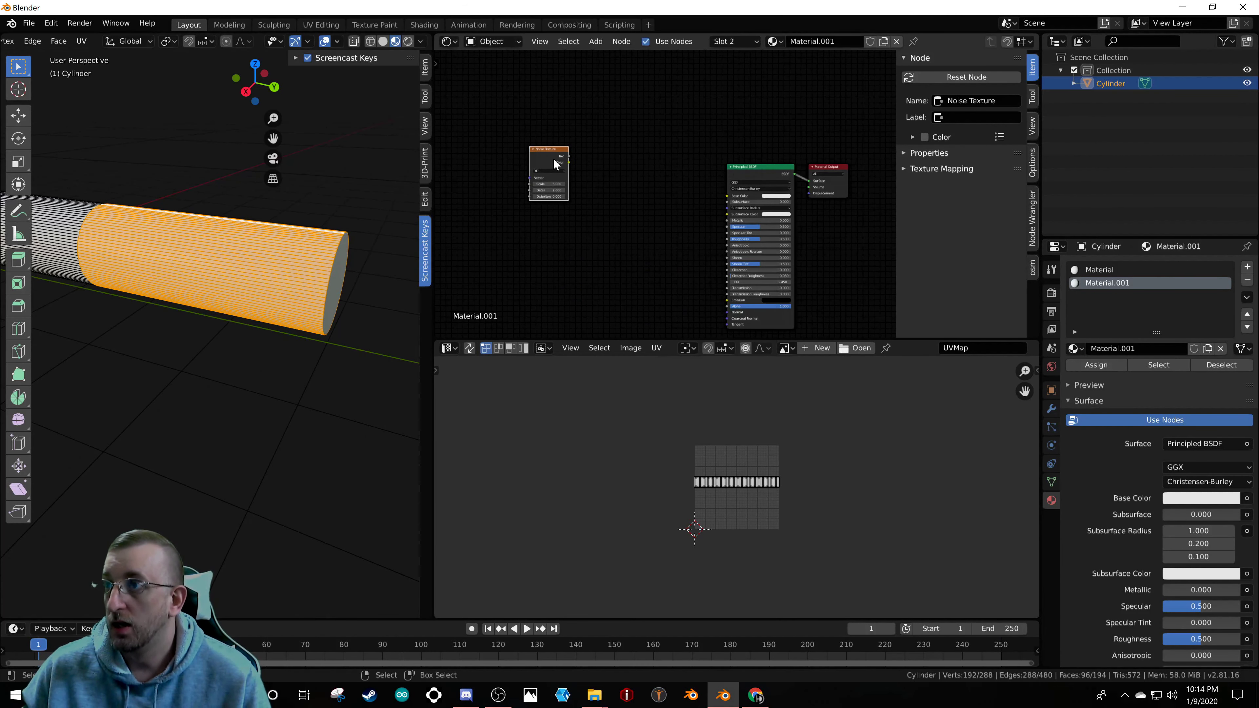
pyautogui.hotkey('shift', 'a')
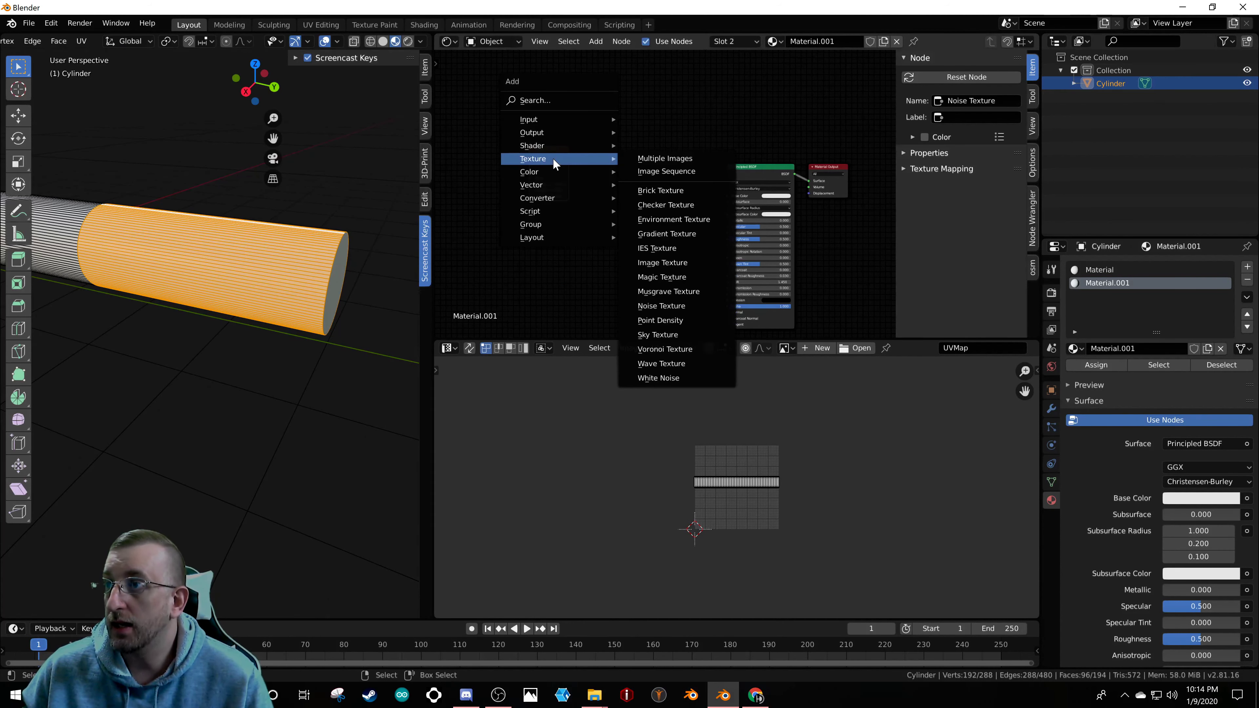
pyautogui.moveTo(539, 198)
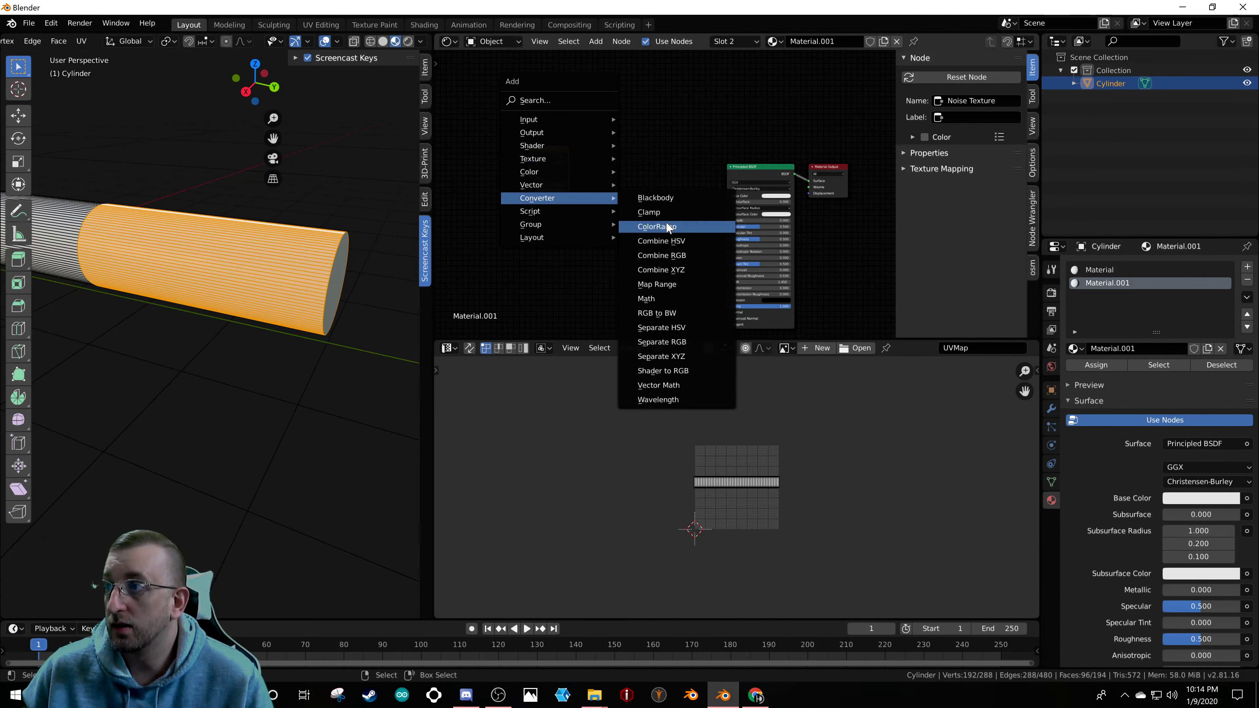
pyautogui.click(657, 226)
pyautogui.click(598, 151)
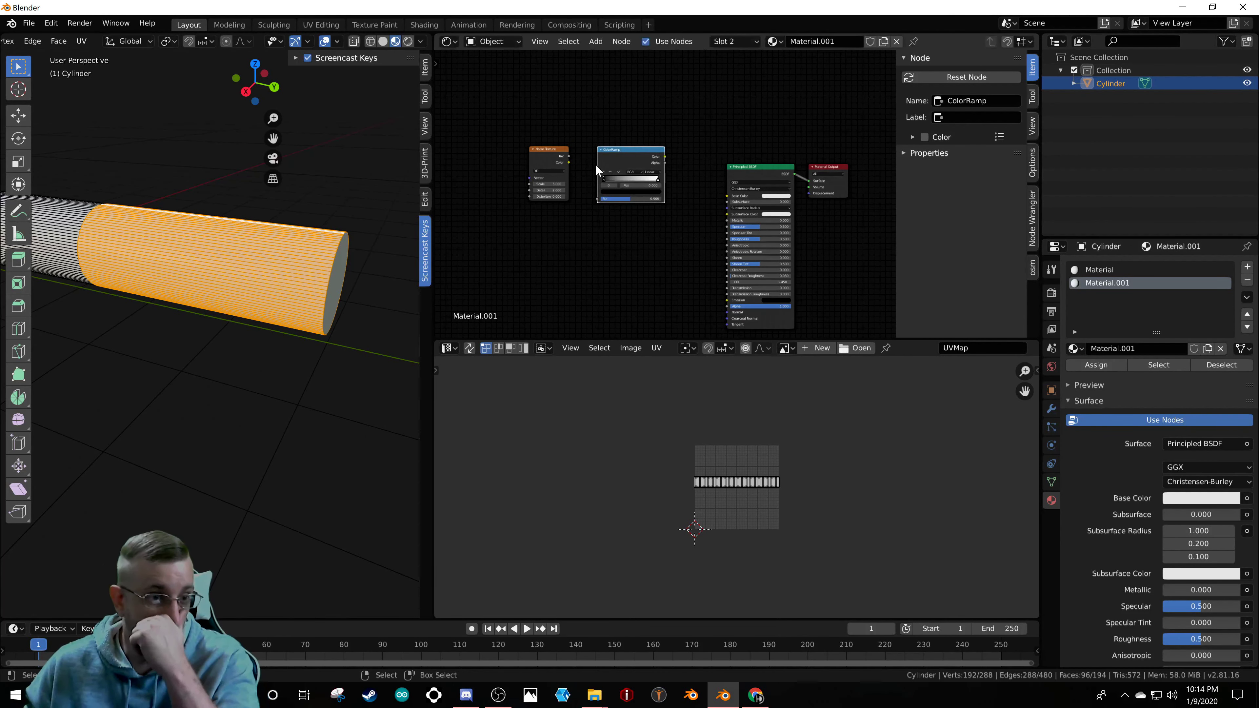
# - Link Noise Texture Fac to ColorRamp Fac, and ColorRamp Color to Base Color
pyautogui.scroll(2, 542, 157)
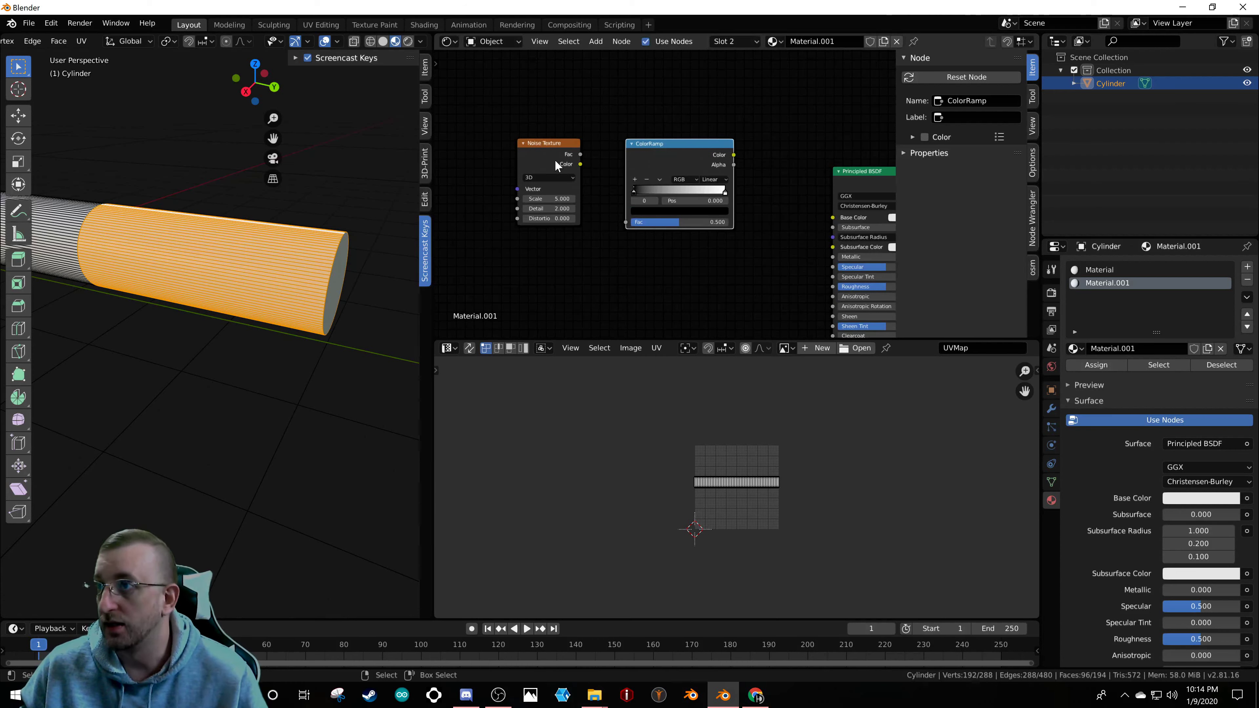
pyautogui.scroll(1, 537, 147)
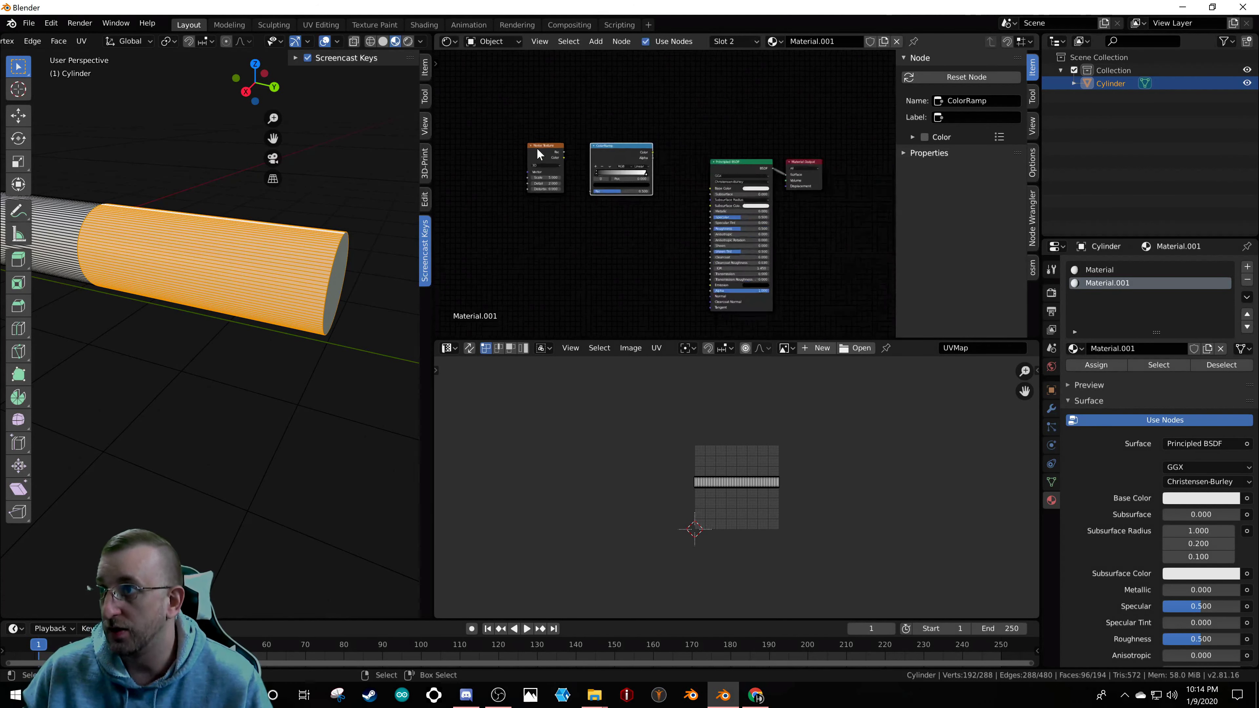
pyautogui.moveTo(737, 214); pyautogui.dragTo(671, 224, button='middle')
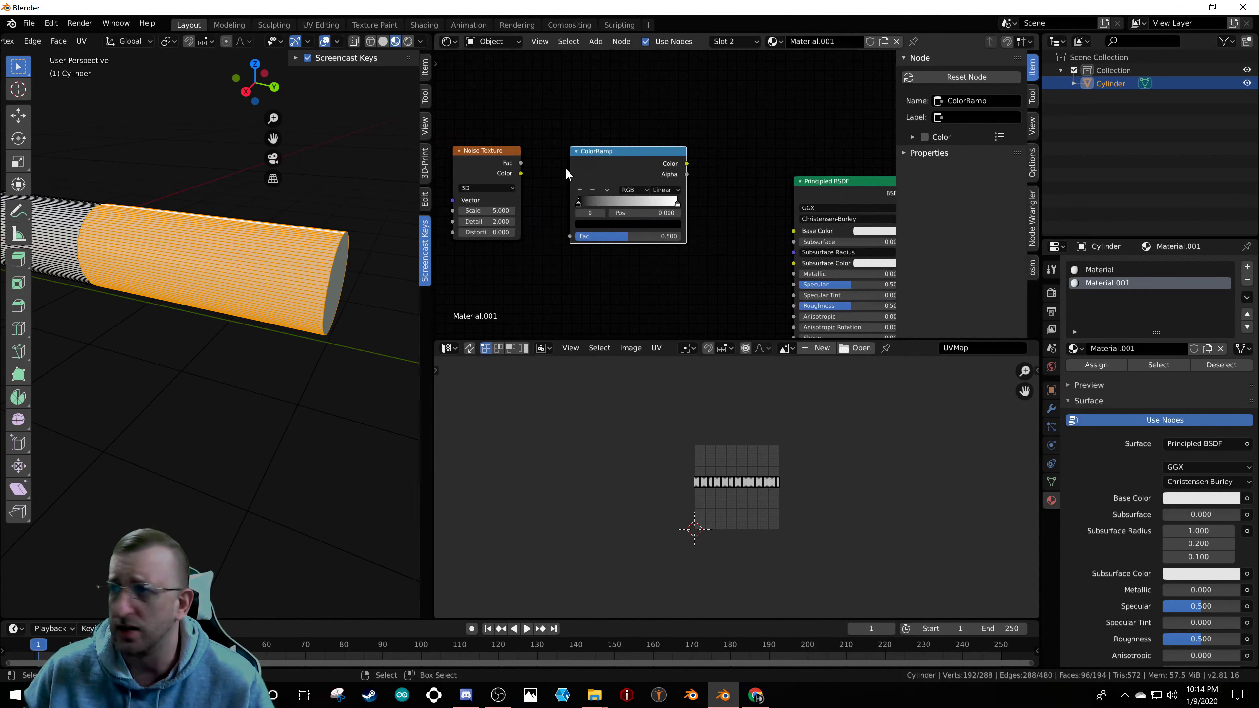
pyautogui.scroll(-2, 565, 169)
pyautogui.scroll(1, 561, 172)
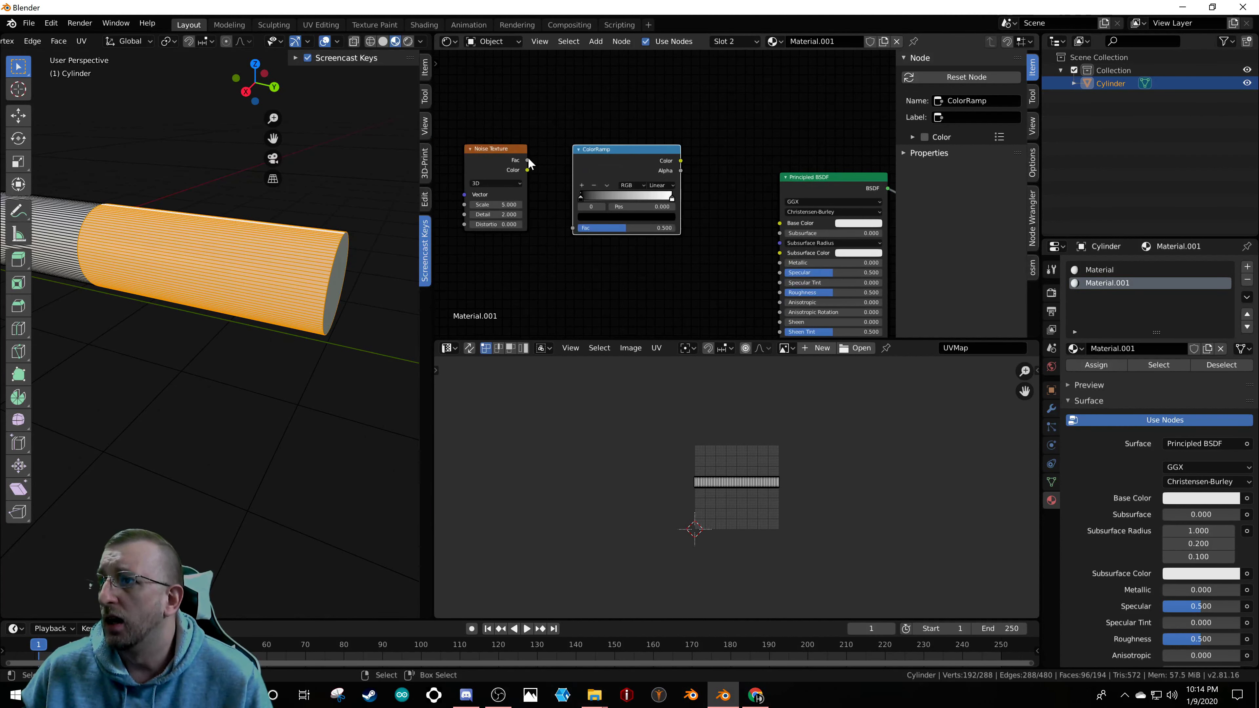
pyautogui.moveTo(528, 161); pyautogui.dragTo(575, 228)
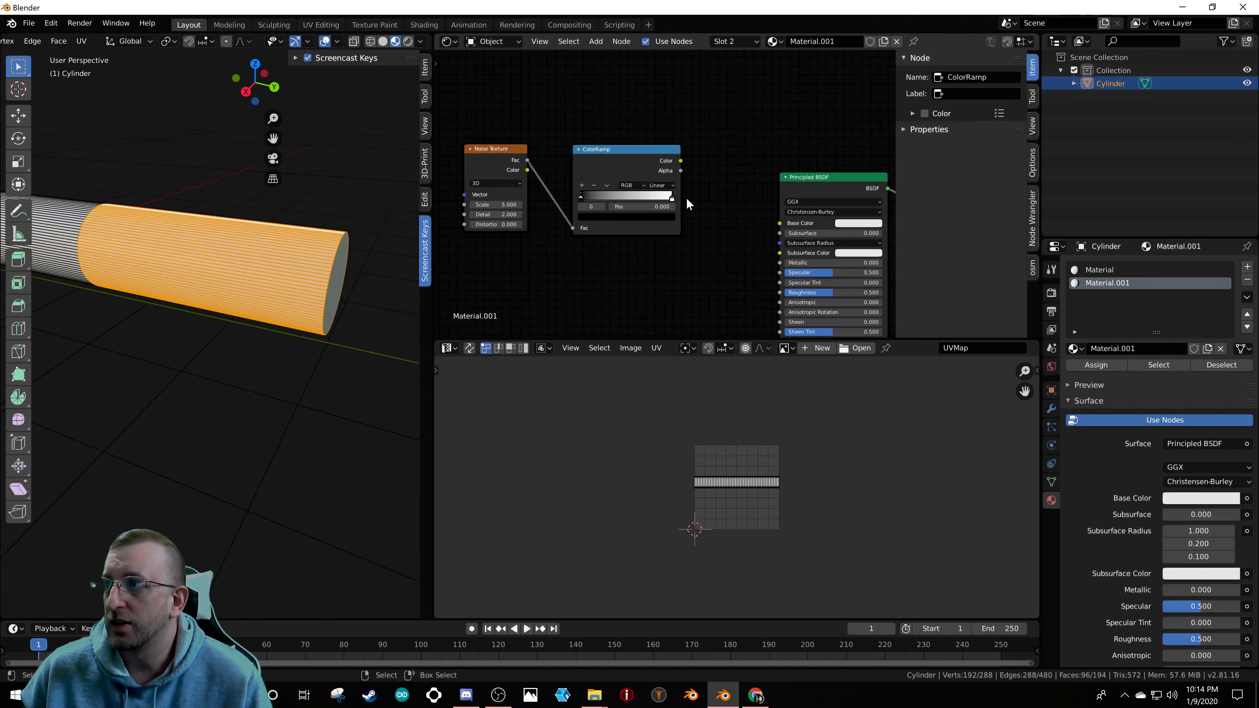
pyautogui.moveTo(680, 160)
pyautogui.mouseDown()
pyautogui.moveTo(783, 236)
pyautogui.moveTo(780, 223)
pyautogui.mouseUp()
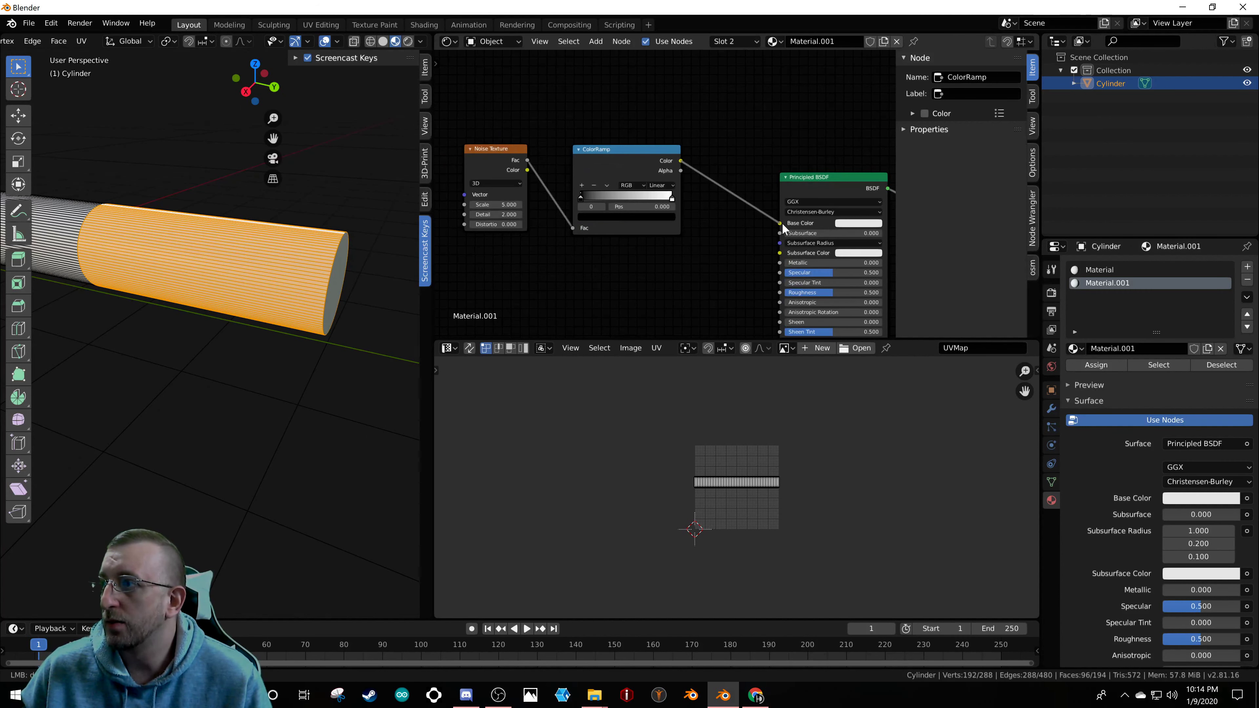
pyautogui.scroll(2, 182, 233)
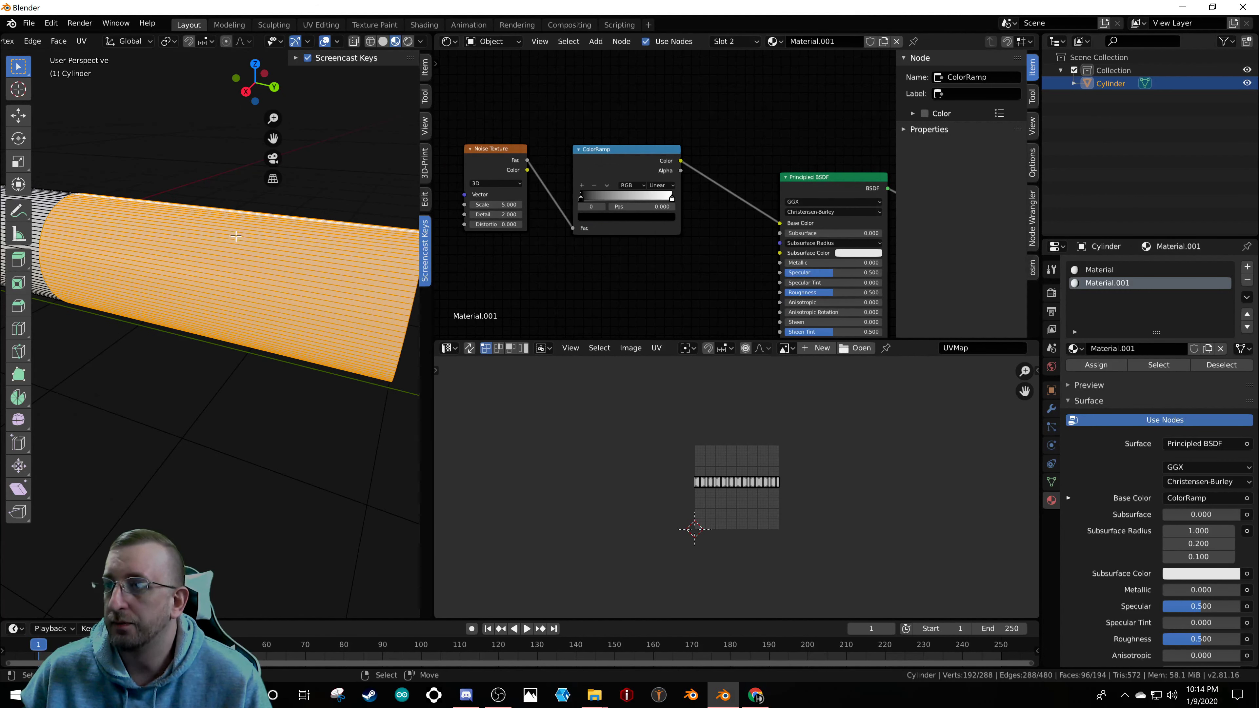
# - Select all UVs and scale the filter's strip about 8x along Y
pyautogui.scroll(-3, 182, 234)
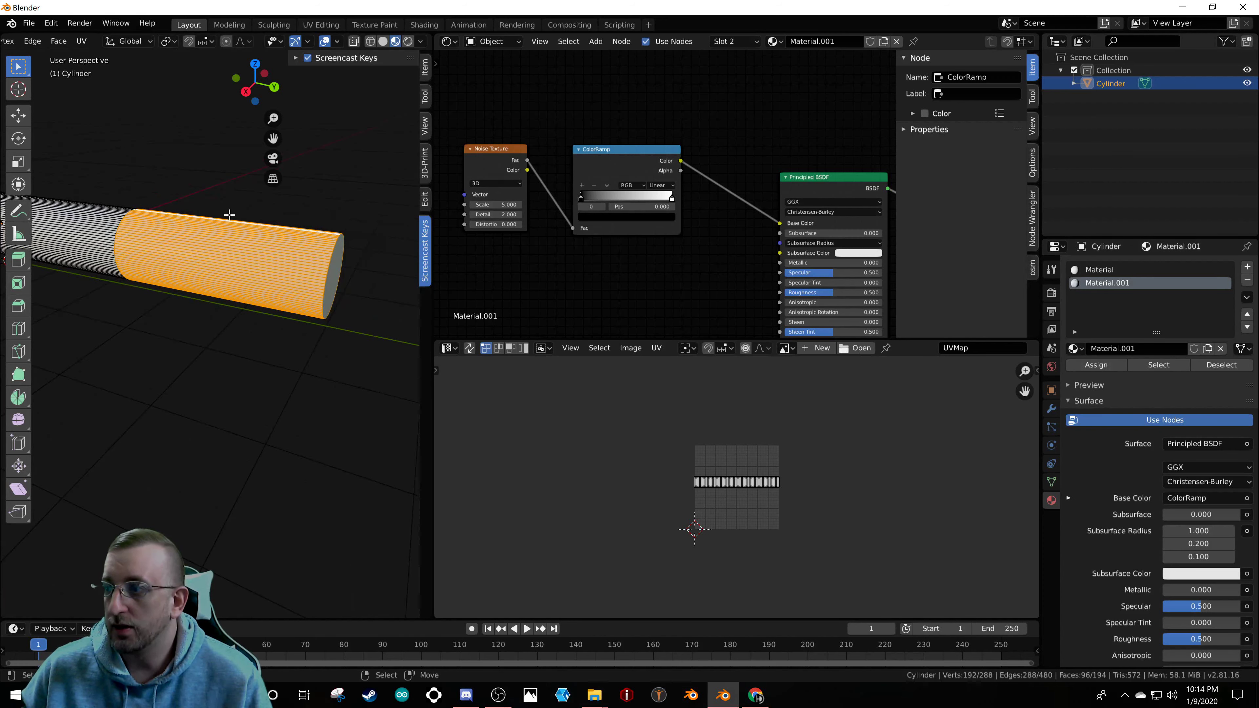
pyautogui.scroll(7, 778, 504)
pyautogui.scroll(-2, 778, 504)
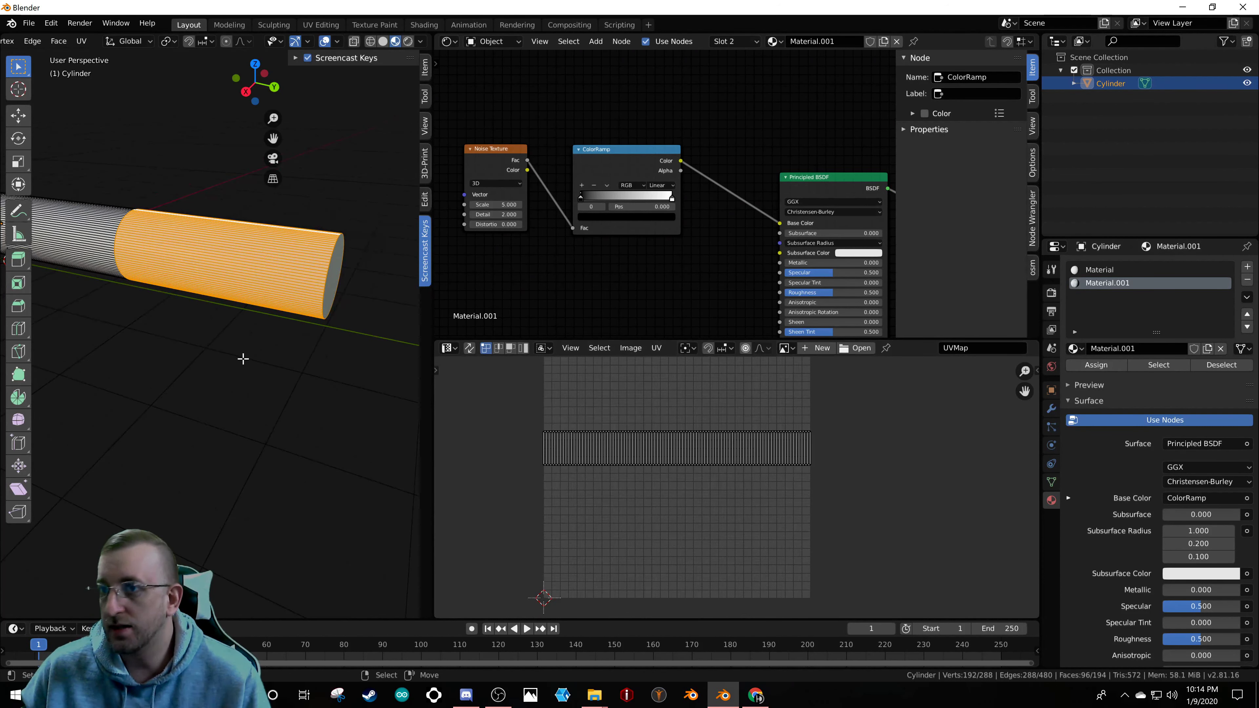
pyautogui.scroll(-3, 243, 359)
pyautogui.scroll(6, 223, 347)
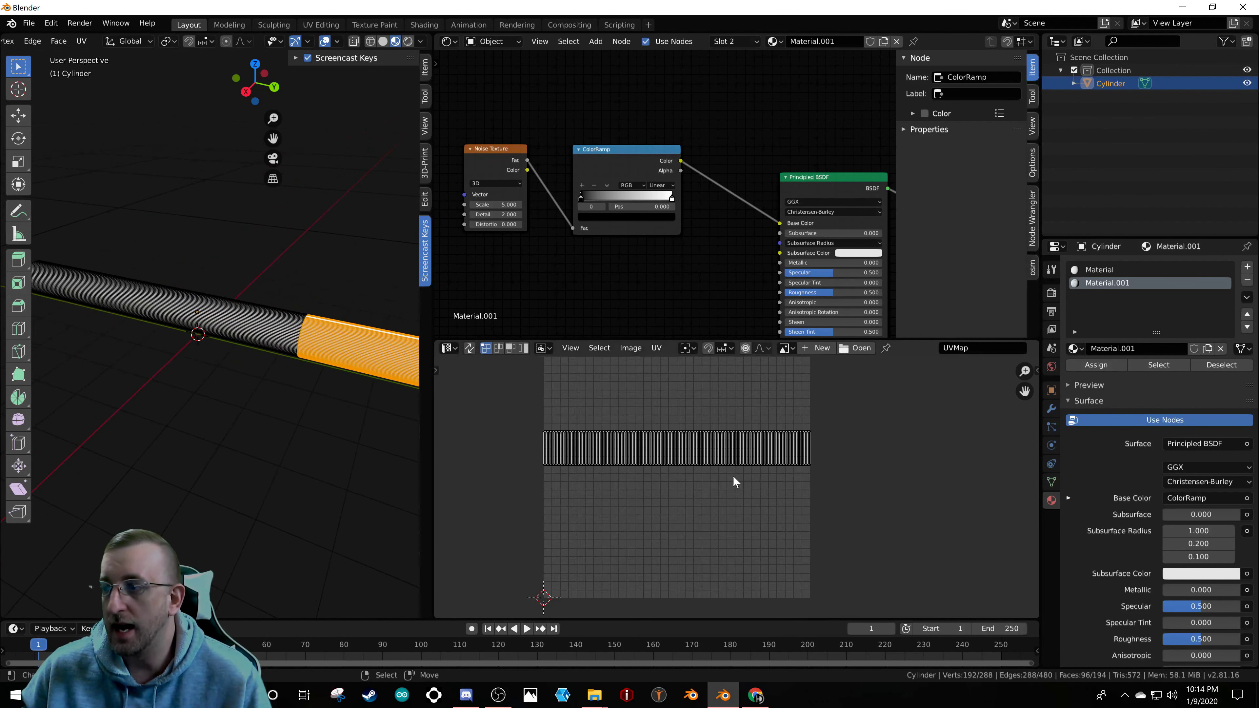
pyautogui.scroll(-5, 733, 481)
pyautogui.scroll(7, 688, 446)
pyautogui.press('a')
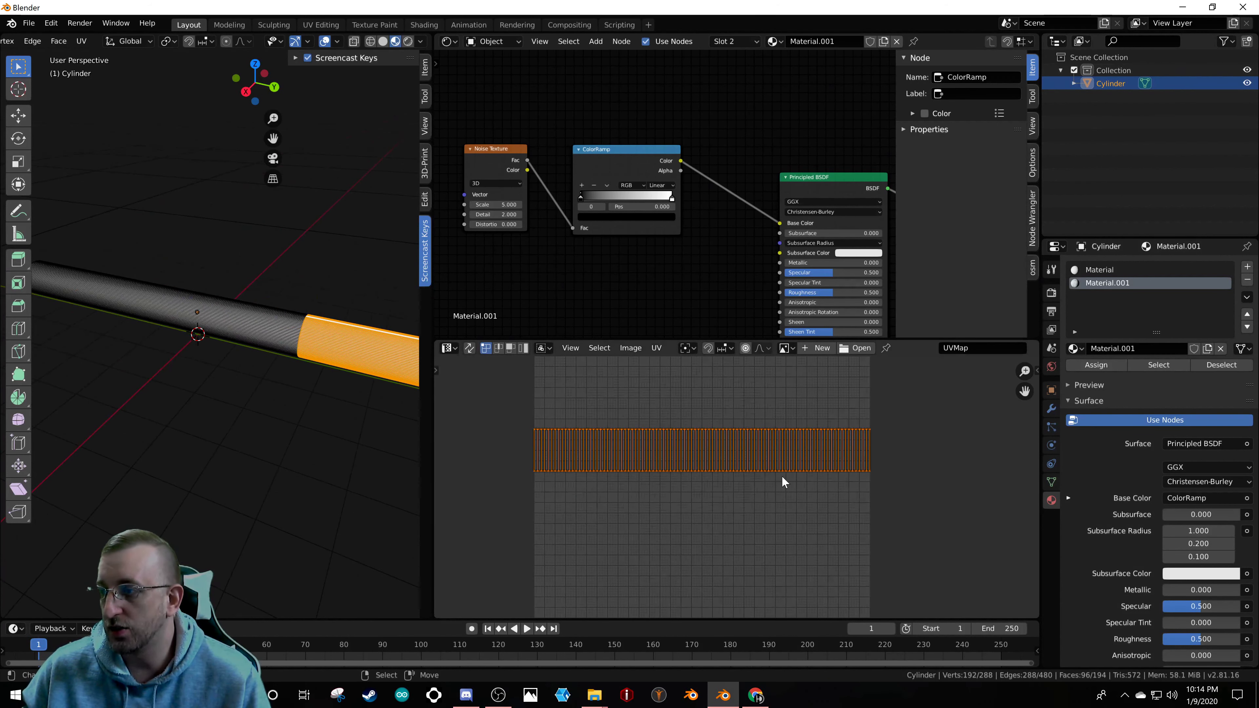
pyautogui.press('s')
pyautogui.press('y')
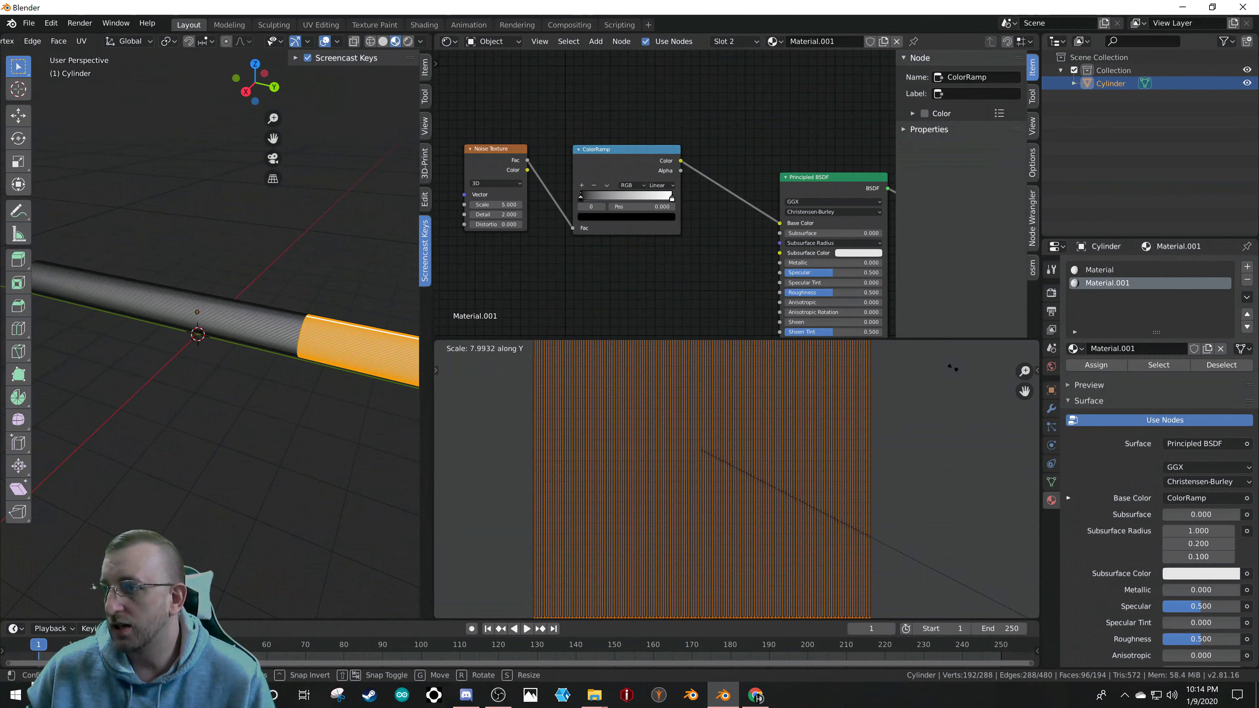
pyautogui.click(597, 496)
# - Take the cylinder back to Object Mode
pyautogui.scroll(-5, 603, 471)
pyautogui.scroll(4, 601, 469)
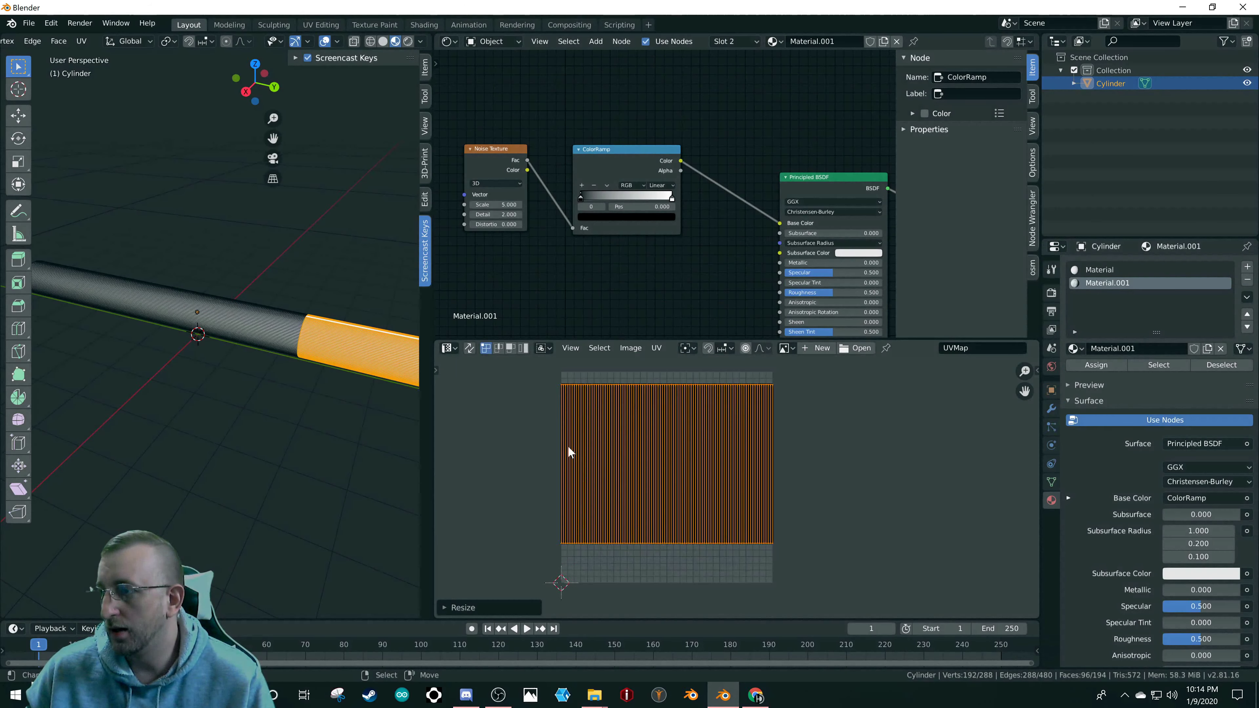
pyautogui.scroll(4, 361, 364)
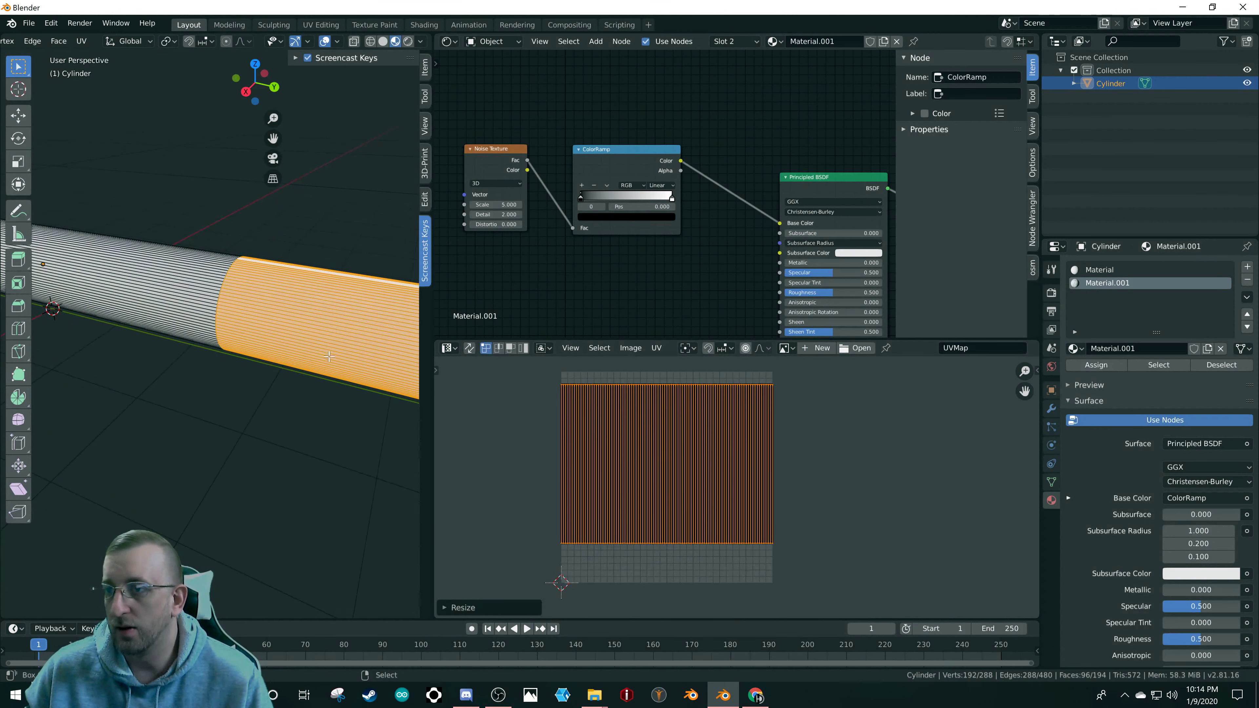
pyautogui.scroll(-3, 108, 341)
pyautogui.scroll(3, 309, 326)
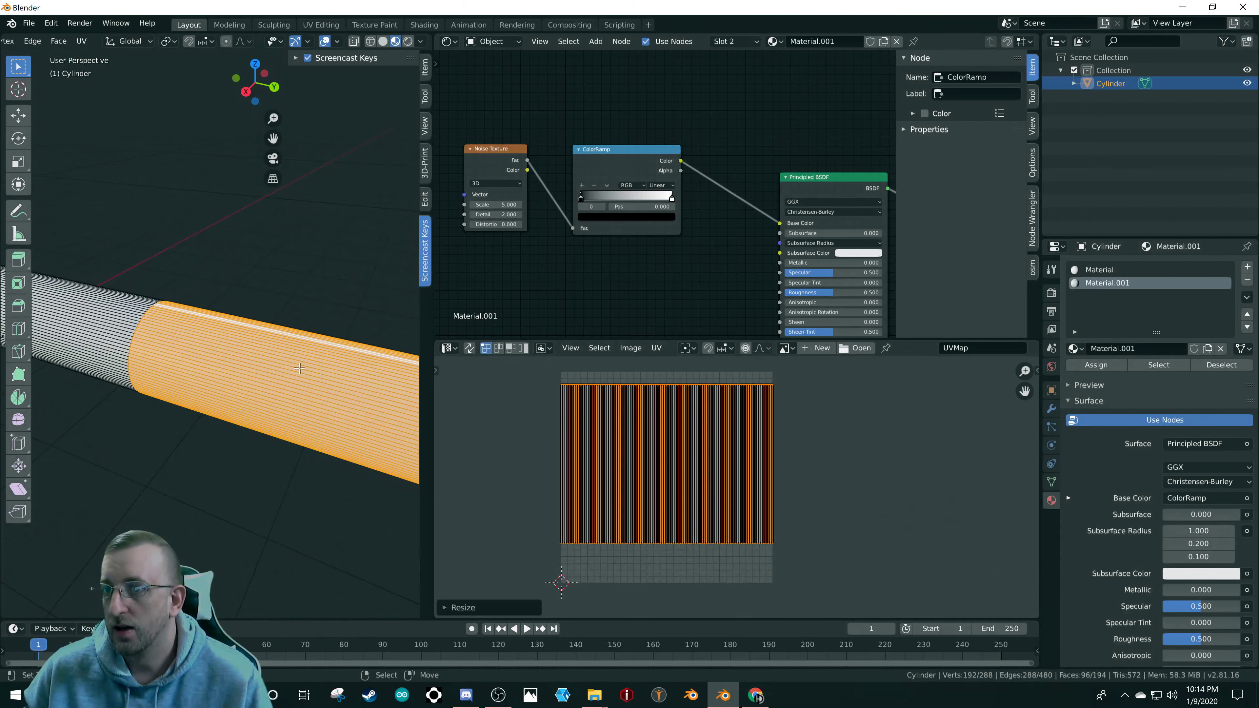
pyautogui.press('Tab')
# - In Edit Mode, assign Material.001 to the filter faces and move the ColorRamp black stop to 0.461
pyautogui.scroll(-2, 277, 365)
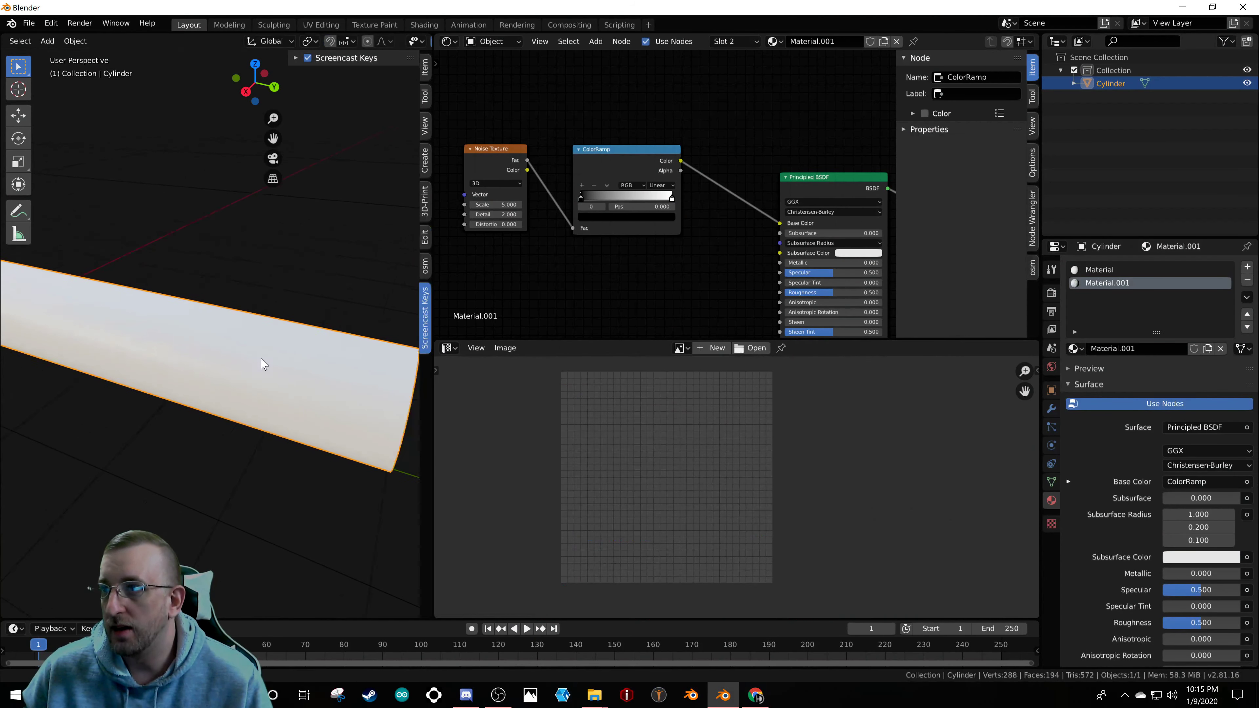
pyautogui.press('Tab')
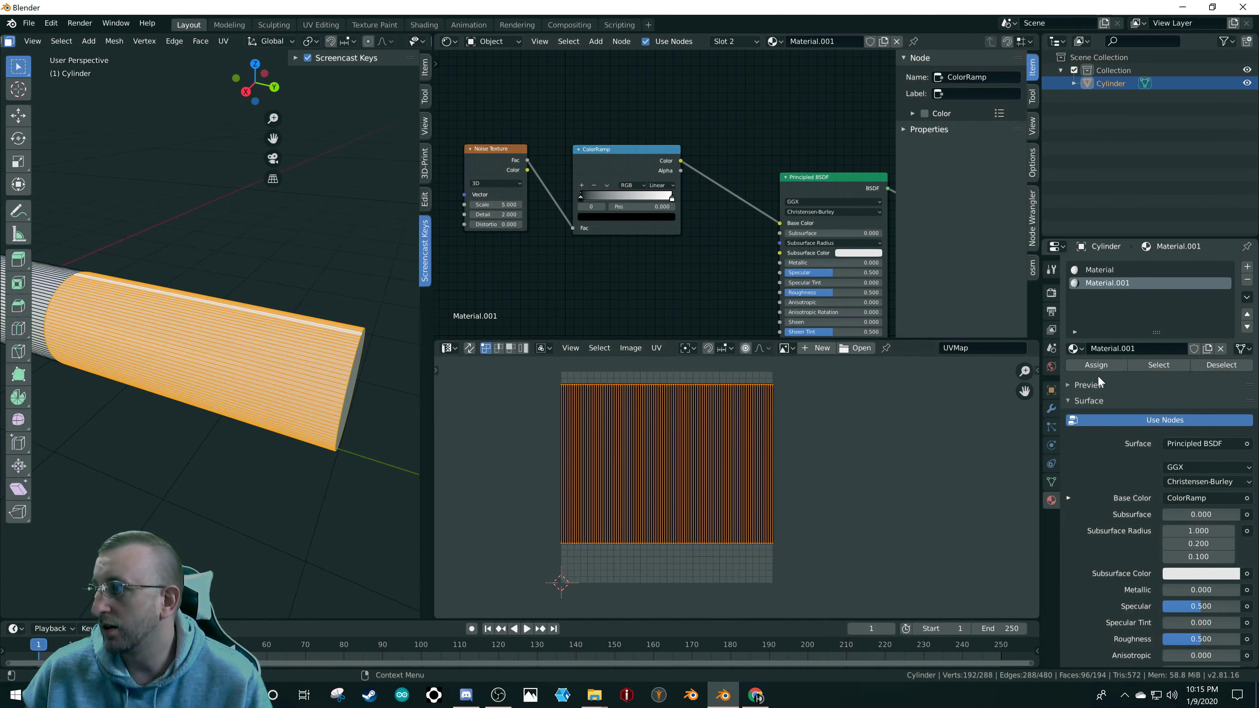
pyautogui.click(1100, 365)
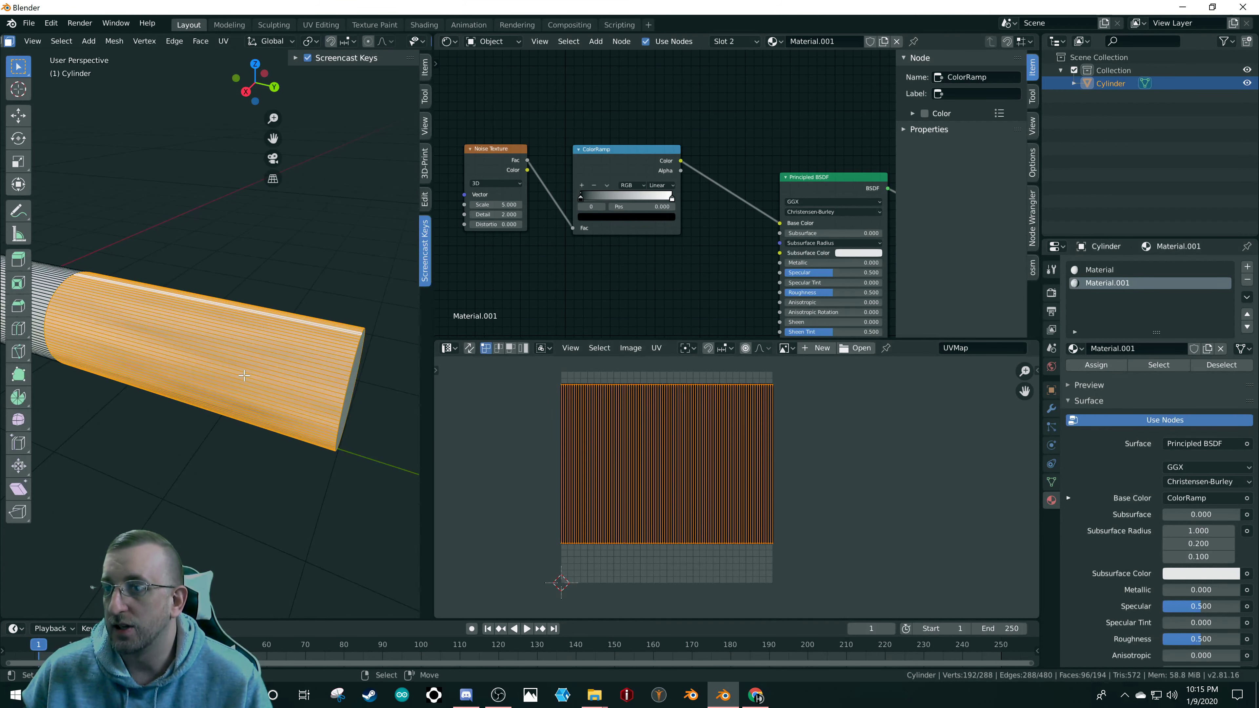
pyautogui.moveTo(586, 198)
pyautogui.mouseDown()
pyautogui.moveTo(625, 189)
pyautogui.moveTo(629, 202)
pyautogui.mouseUp()
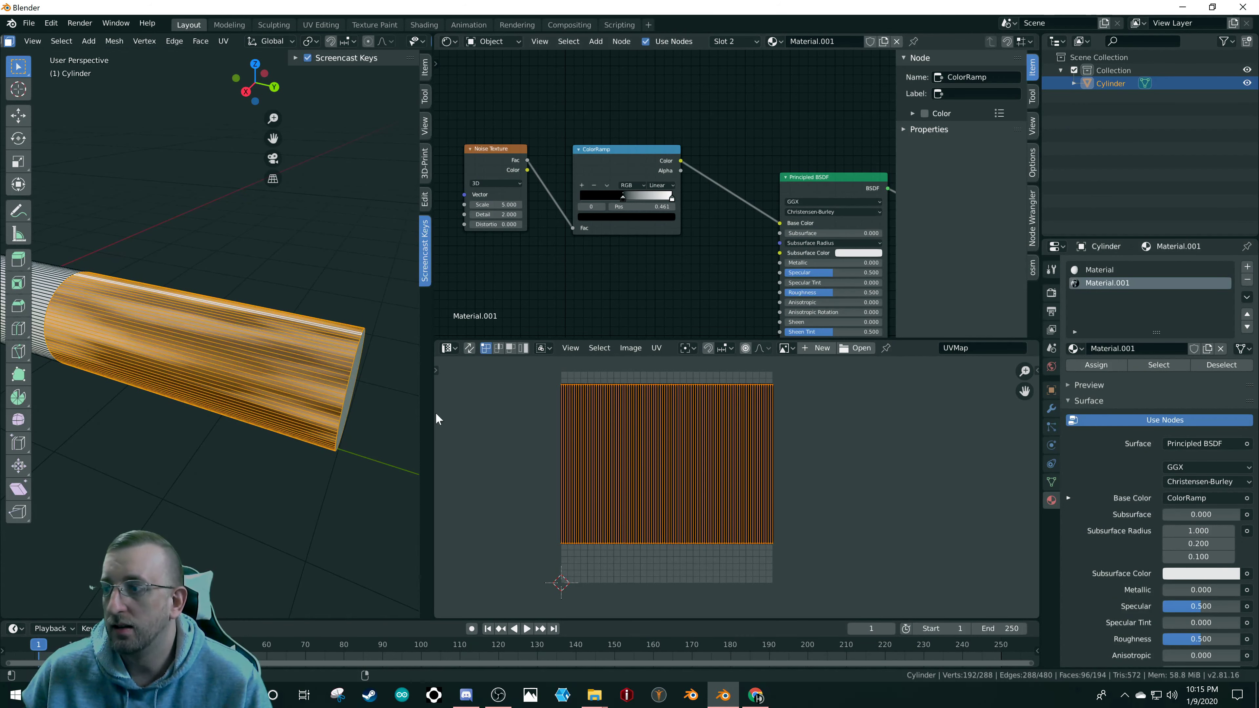
pyautogui.press('s')
pyautogui.press('y')
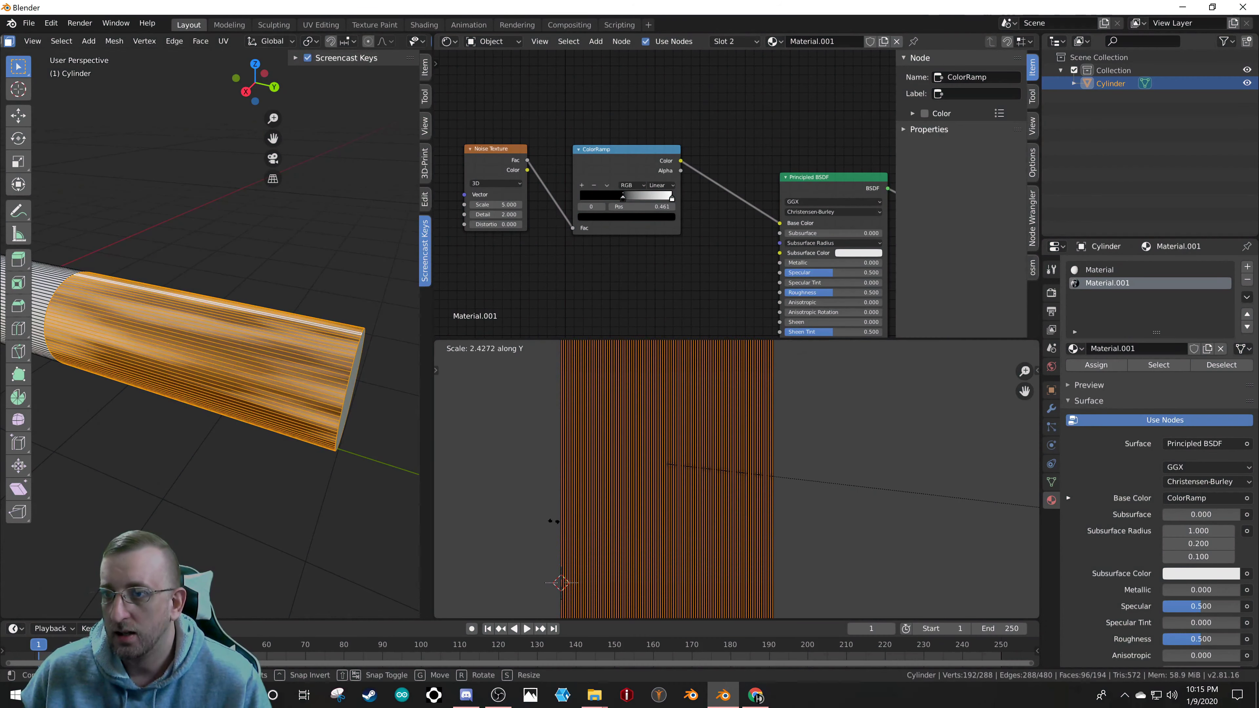
pyautogui.press('Escape')
pyautogui.scroll(-3, 509, 176)
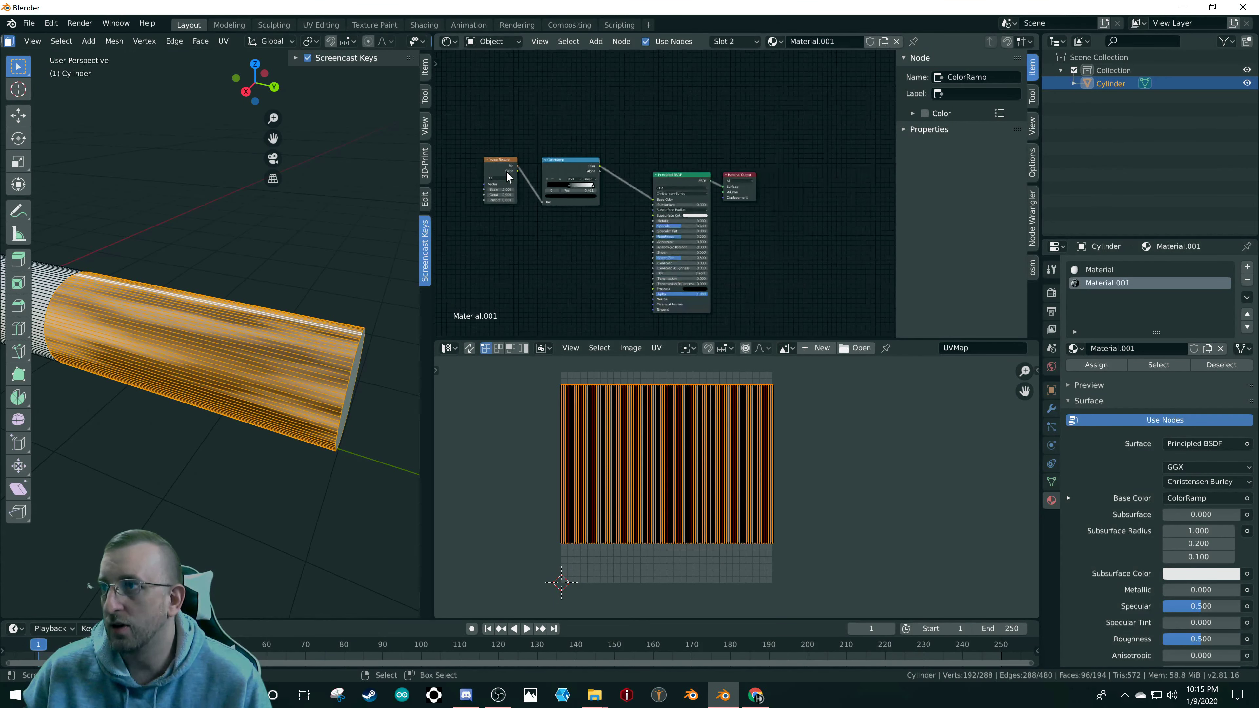
pyautogui.scroll(-2, 508, 177)
pyautogui.scroll(3, 491, 165)
pyautogui.click(496, 168)
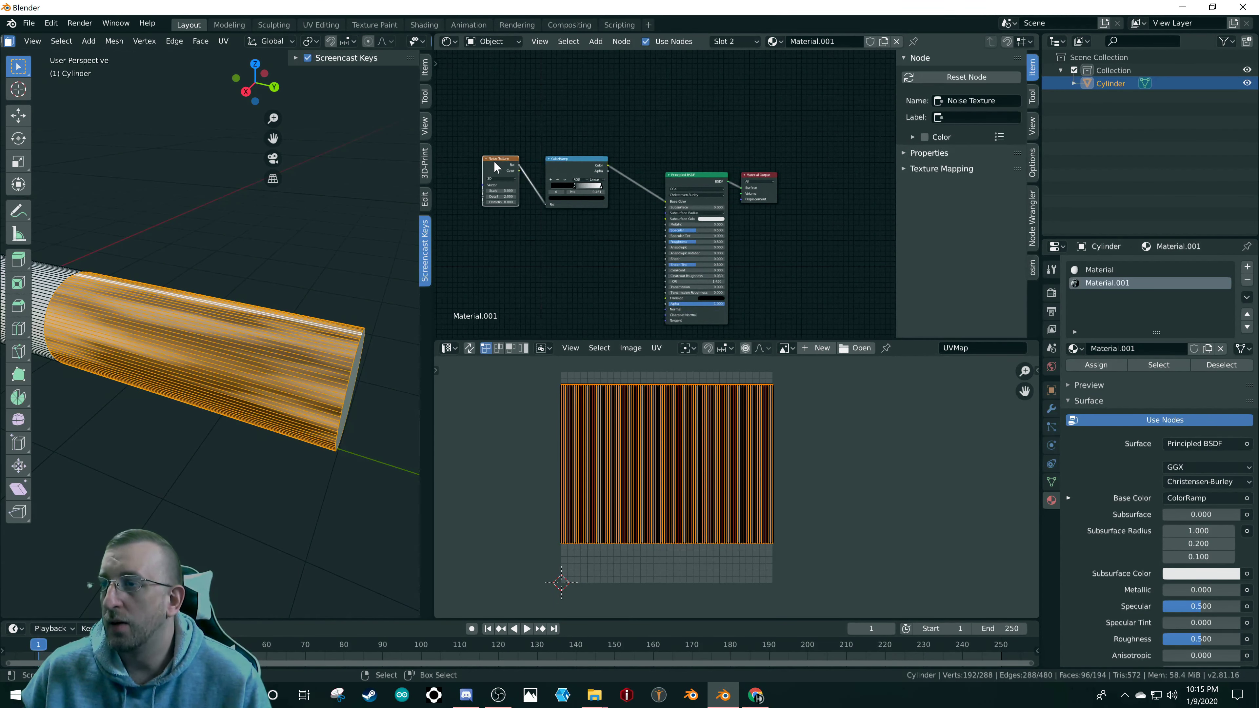
pyautogui.moveTo(495, 168); pyautogui.dragTo(703, 199, button='middle')
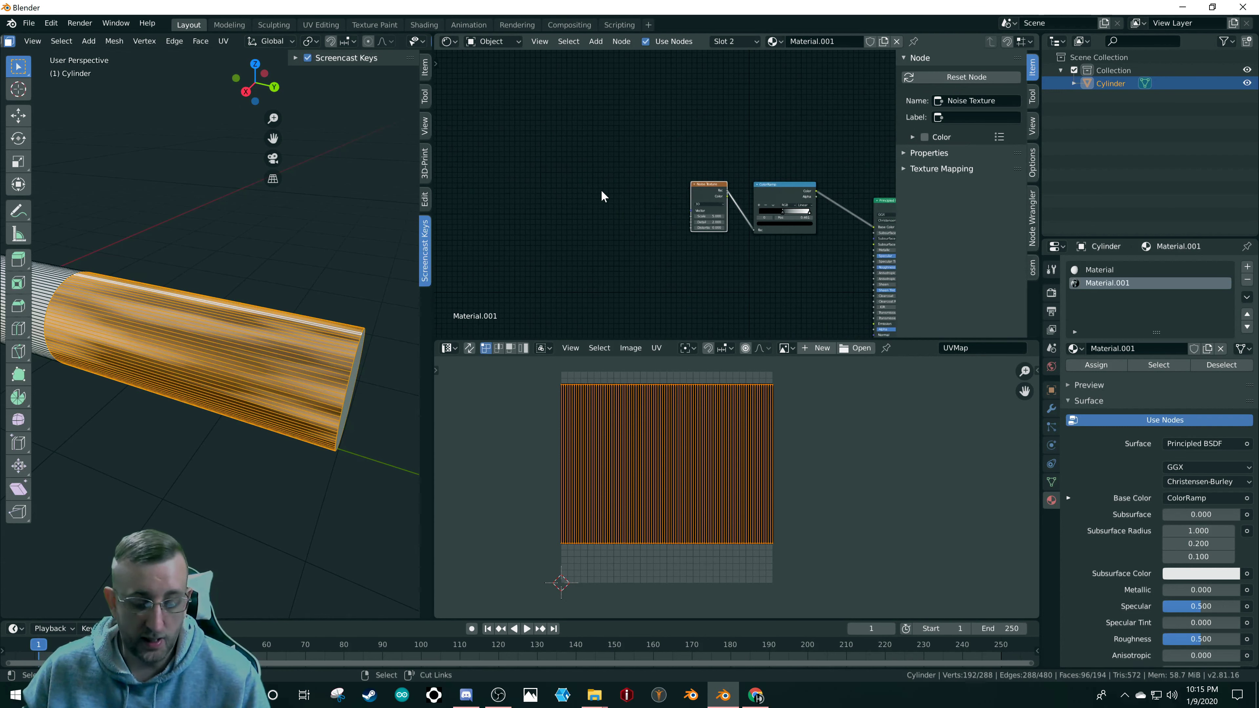
# - Add Texture Coordinate and Mapping nodes to the Noise Texture, driven by UV
pyautogui.hotkey('ctrl', 't')
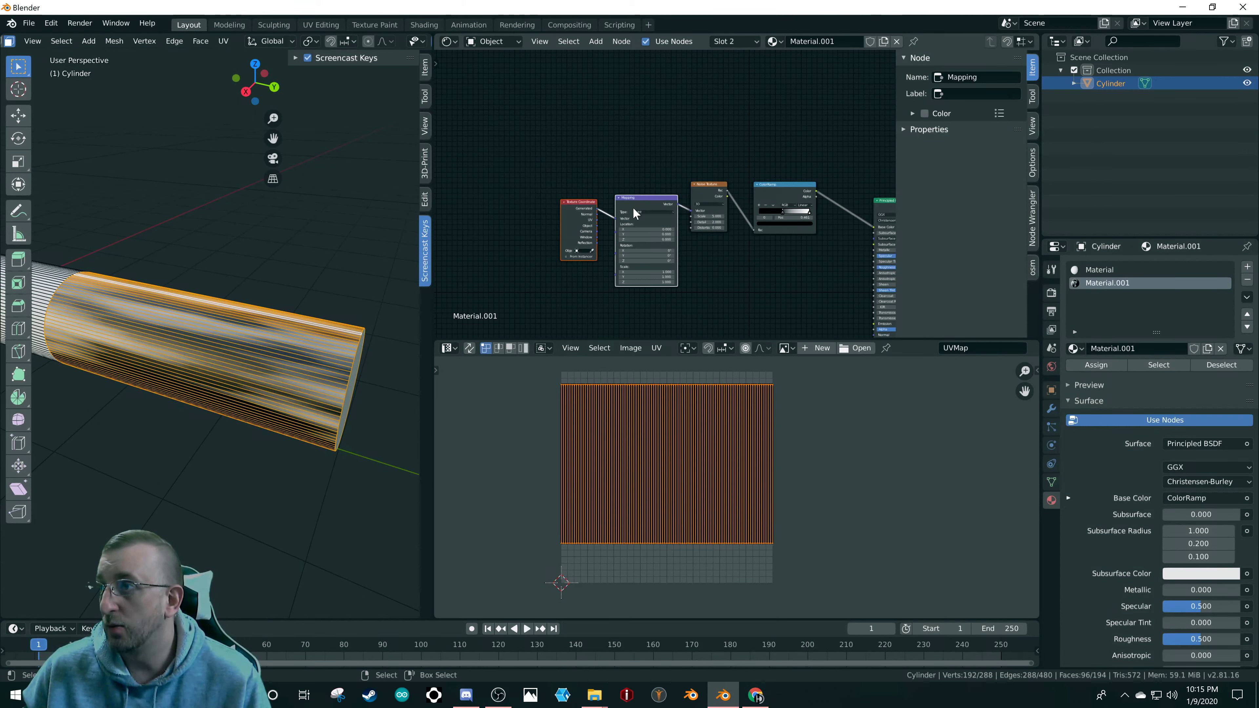
pyautogui.scroll(4, 594, 219)
pyautogui.scroll(1, 595, 229)
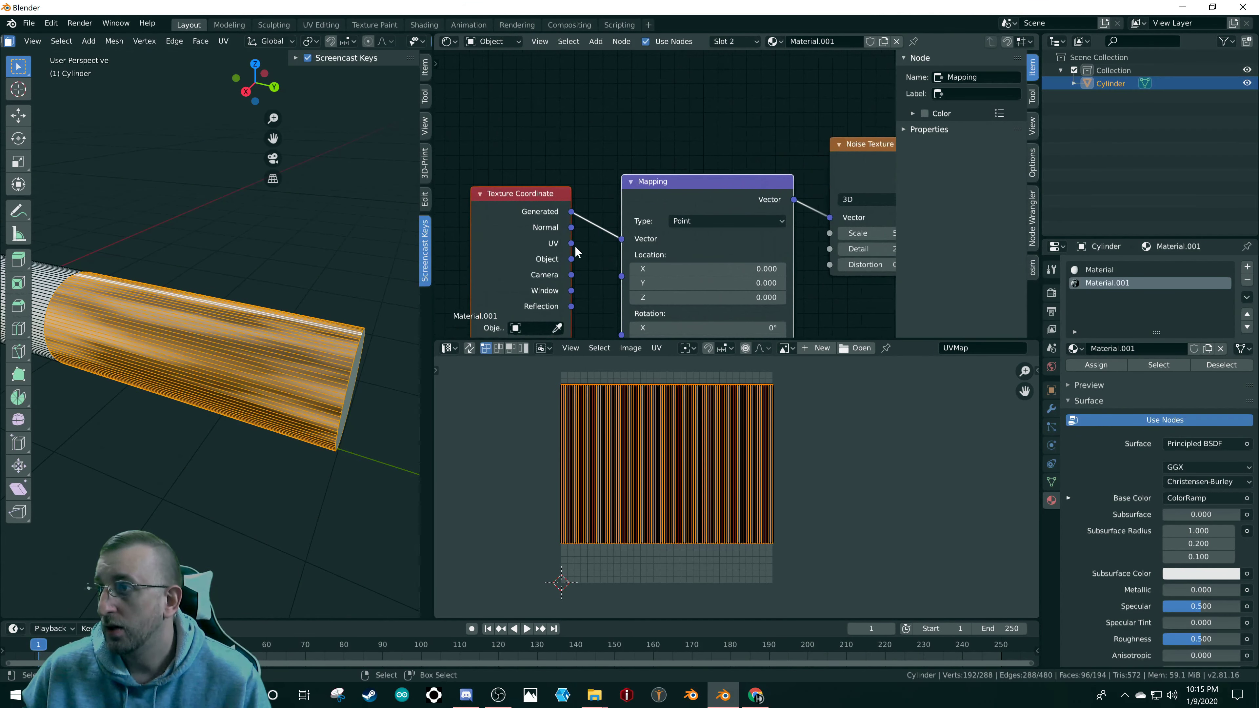
pyautogui.moveTo(571, 243); pyautogui.dragTo(529, 190)
pyautogui.scroll(-2, 600, 239)
pyautogui.scroll(-1, 601, 239)
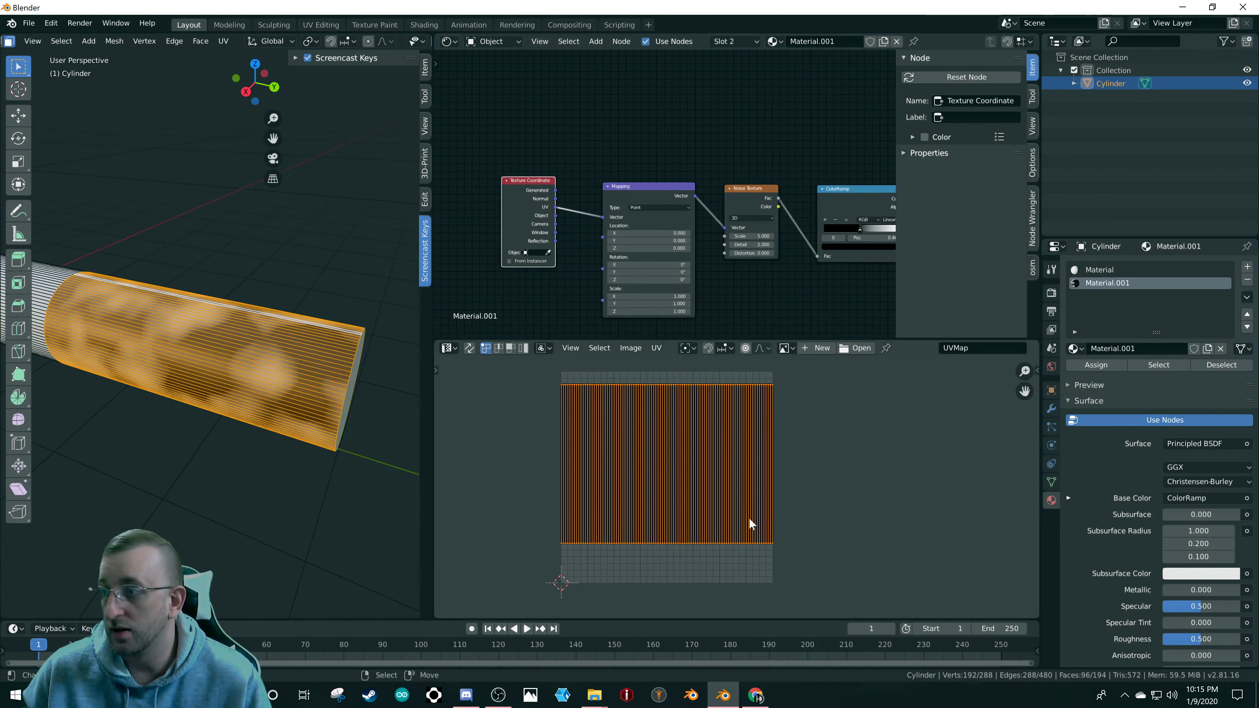
# - Set the Noise Texture Scale to 21.3 and move the Noise Texture and ColorRamp nodes closer
pyautogui.moveTo(289, 400)
pyautogui.mouseDown(button='middle')
pyautogui.moveTo(326, 273)
pyautogui.moveTo(331, 118)
pyautogui.moveTo(342, 478)
pyautogui.moveTo(322, 278)
pyautogui.moveTo(309, 402)
pyautogui.mouseUp(button='middle')
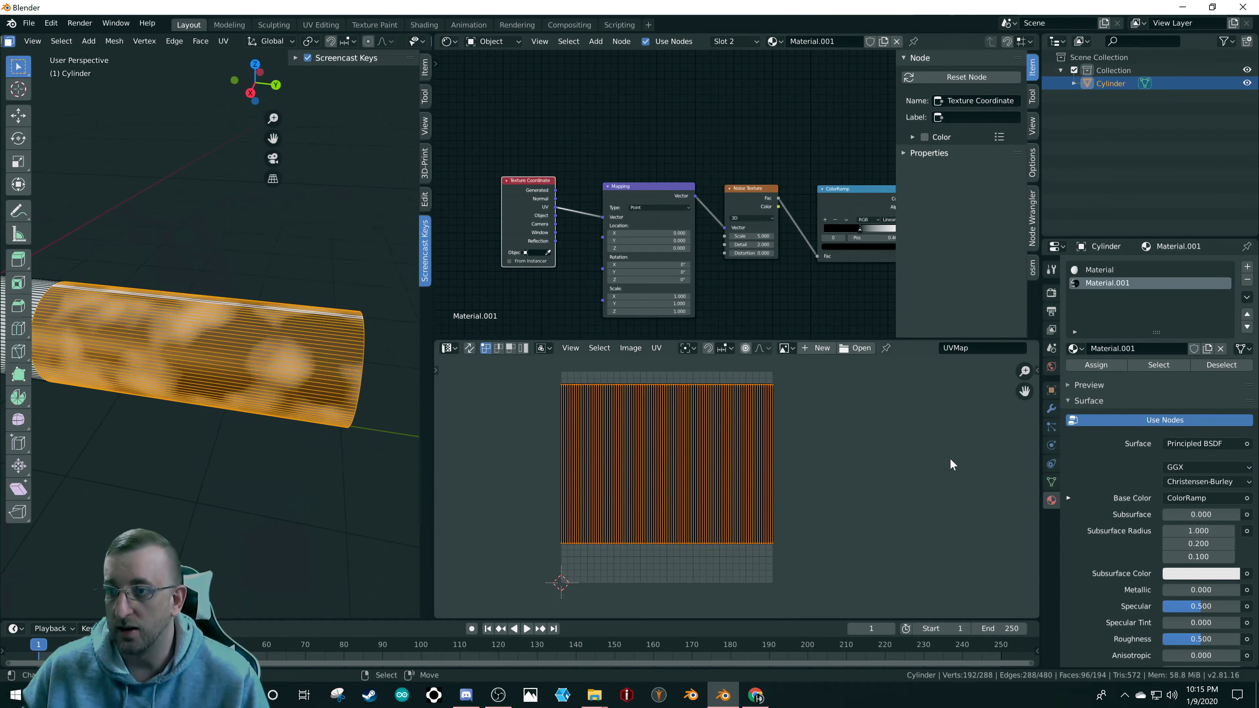
pyautogui.press('s')
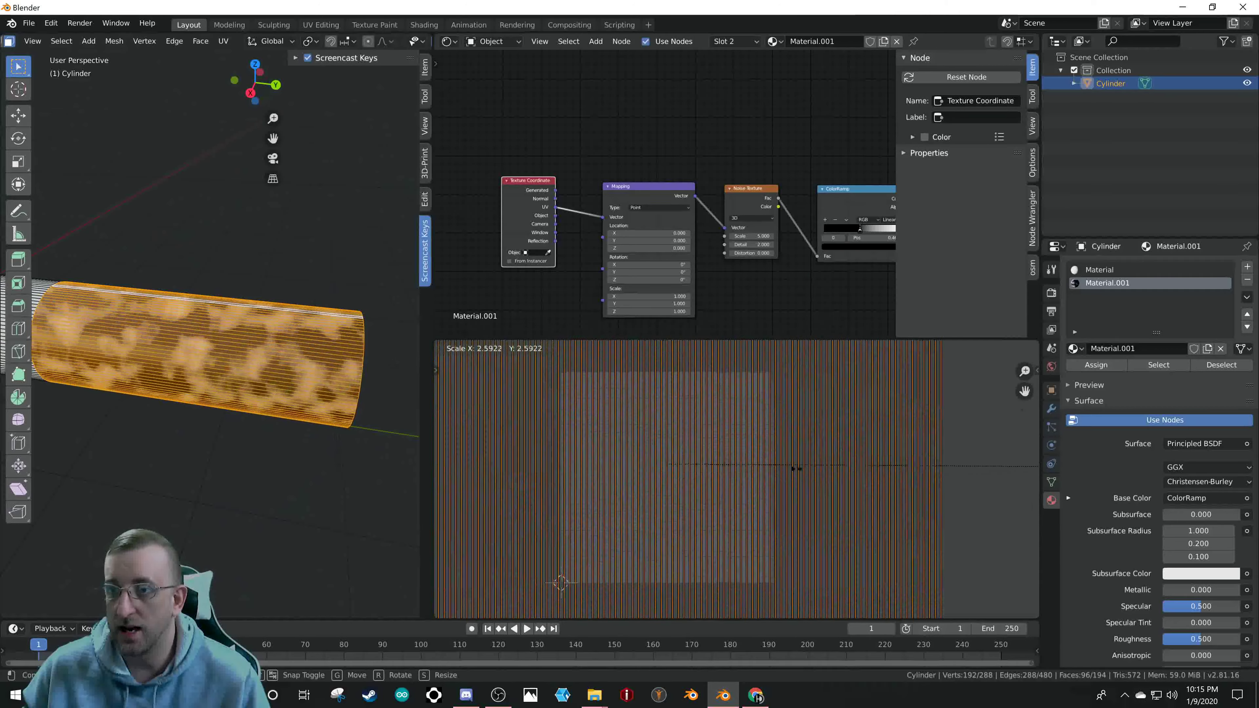
pyautogui.rightClick(446, 488)
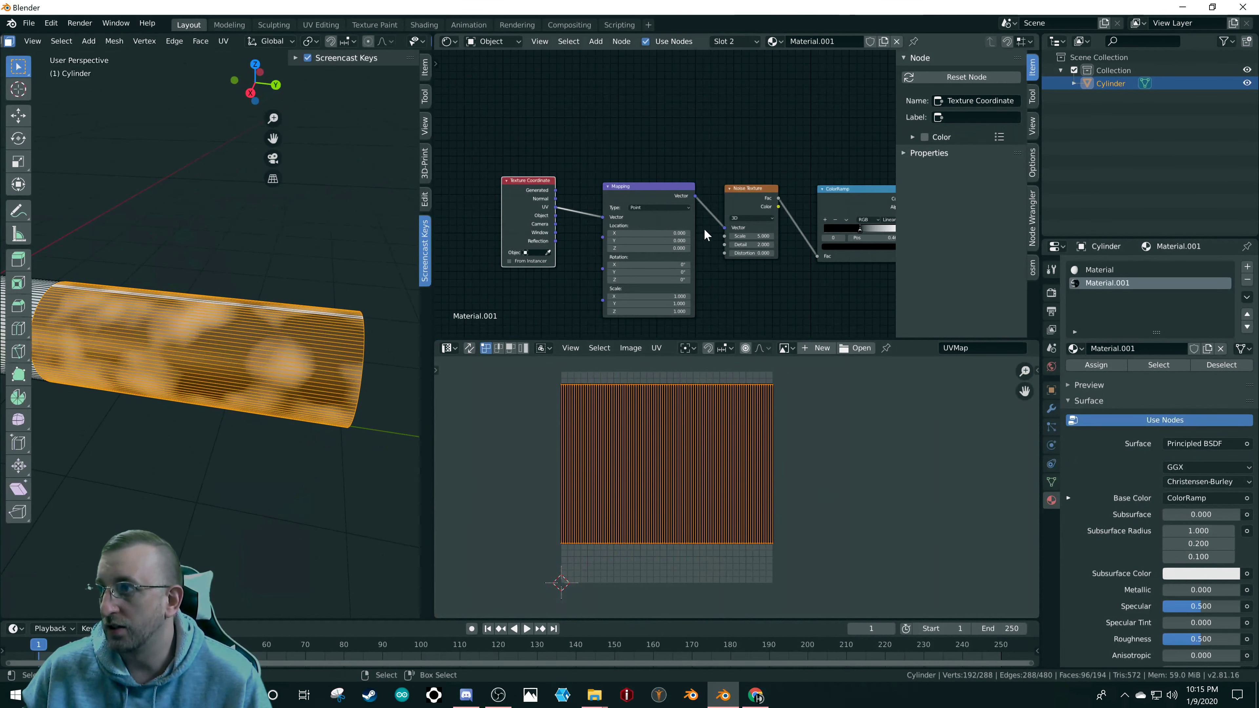
pyautogui.moveTo(752, 236); pyautogui.dragTo(828, 236)
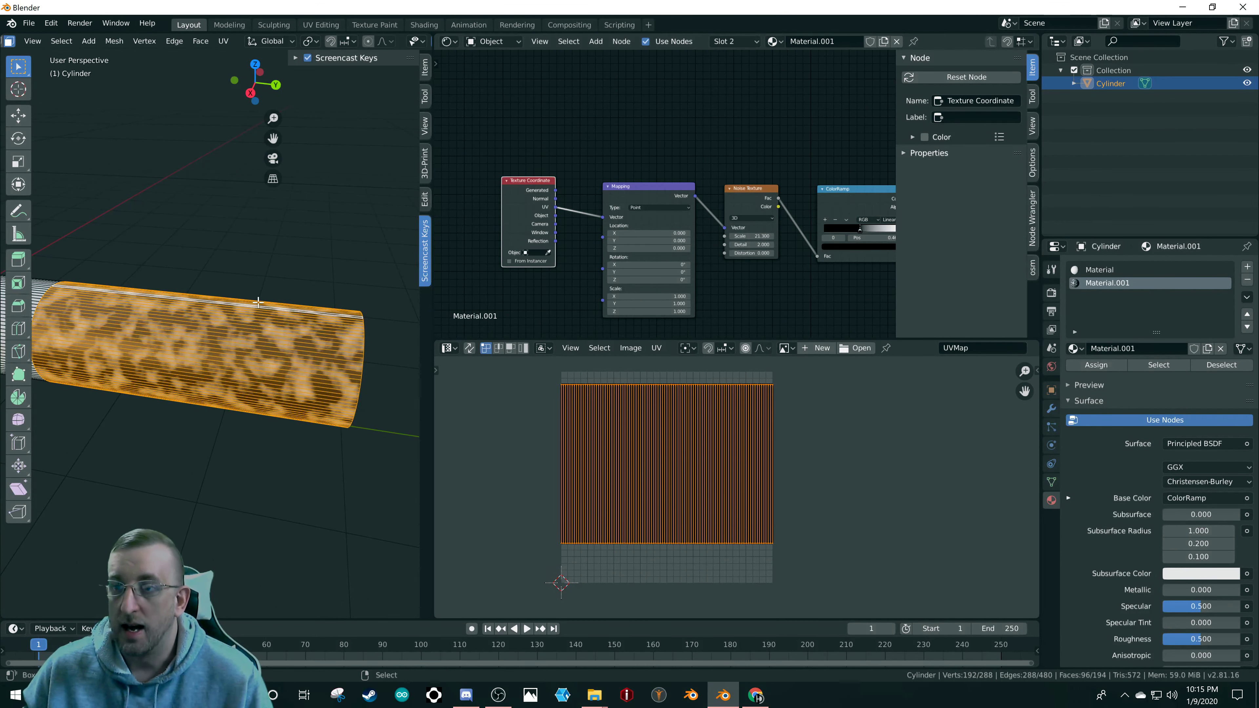
pyautogui.scroll(3, 207, 365)
pyautogui.scroll(-6, 207, 364)
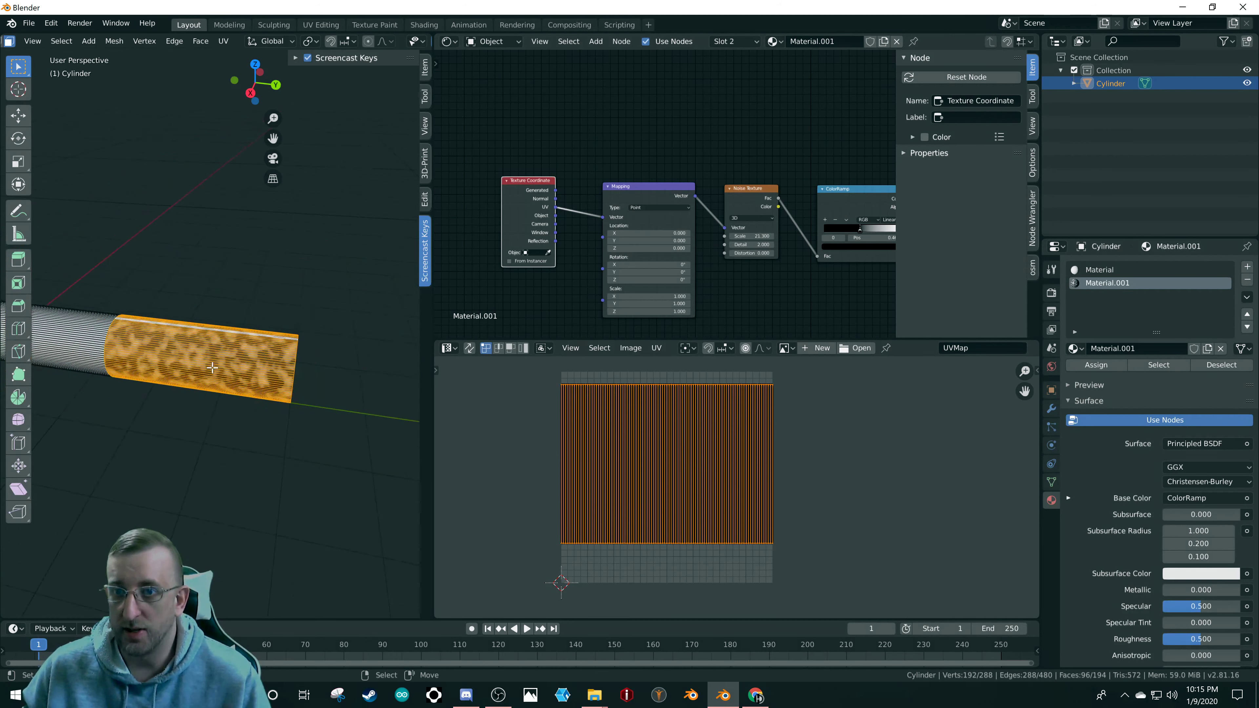
pyautogui.scroll(3, 207, 365)
pyautogui.scroll(1, 267, 380)
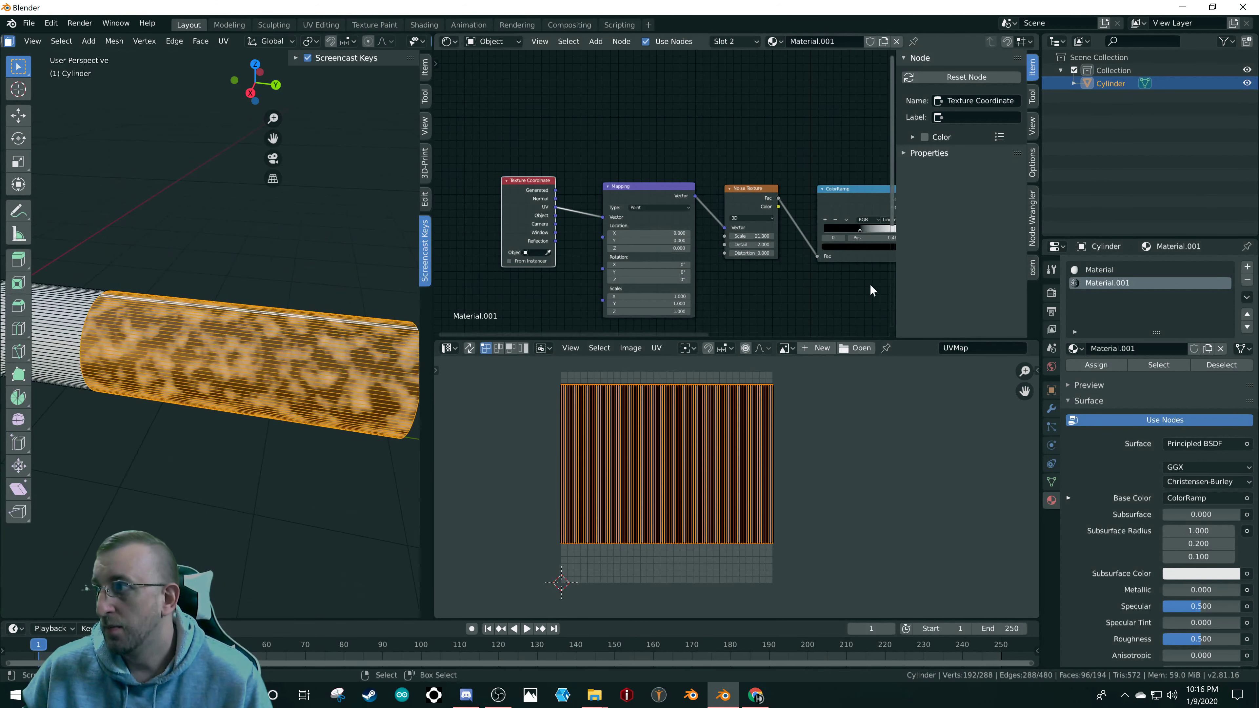
pyautogui.moveTo(871, 282); pyautogui.dragTo(688, 273, button='middle')
pyautogui.scroll(2, 704, 248)
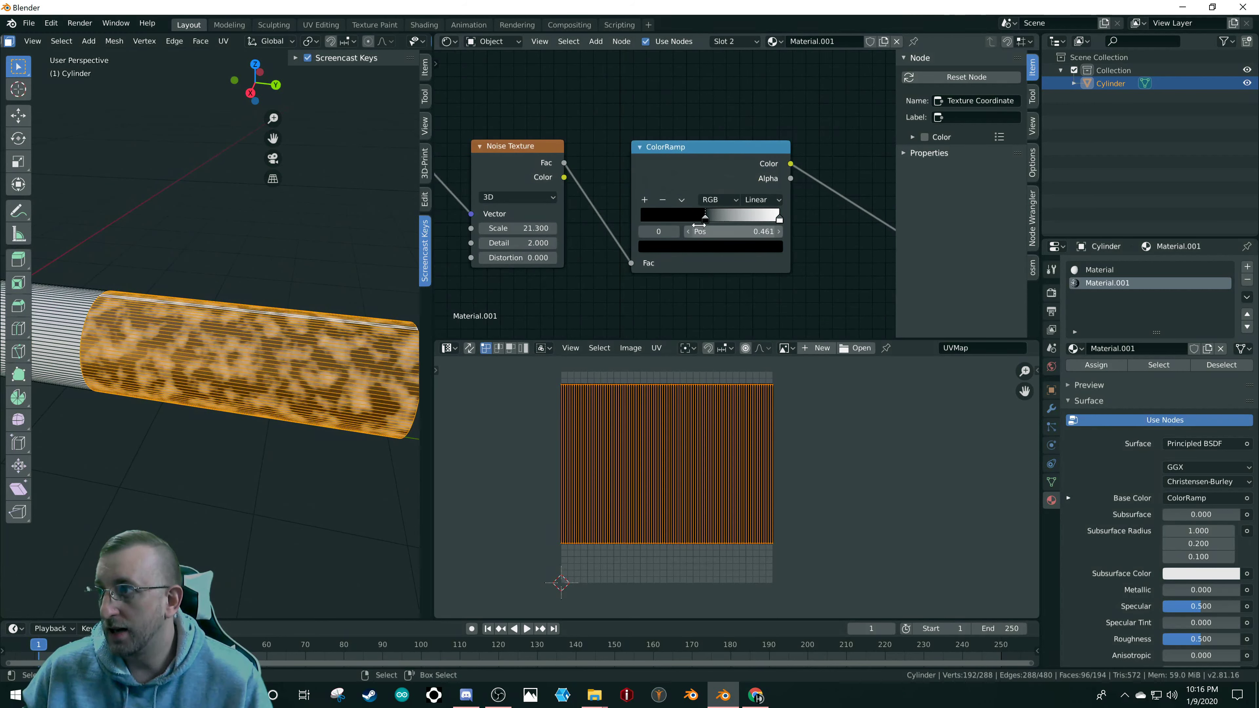
# - Nudge the black stop left and make the ramp's end stop a deep orange (V 0.794)
pyautogui.moveTo(706, 219); pyautogui.dragTo(662, 225)
pyautogui.click(674, 246)
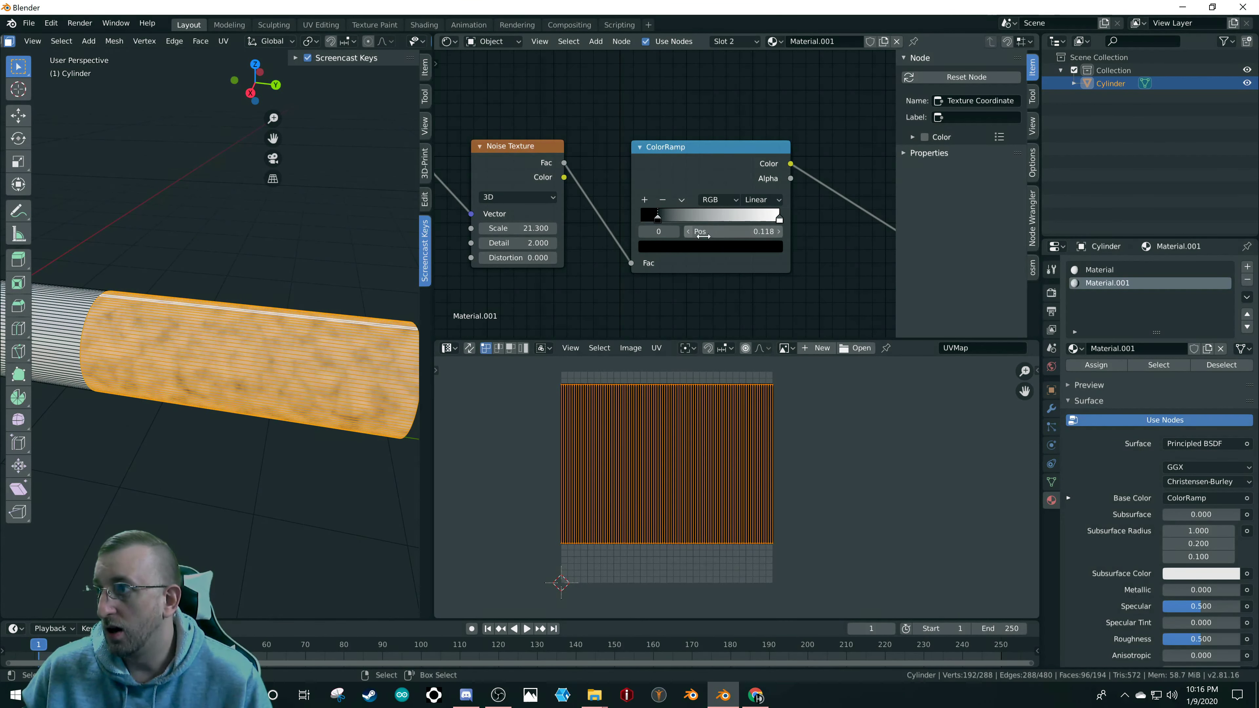
pyautogui.click(778, 220)
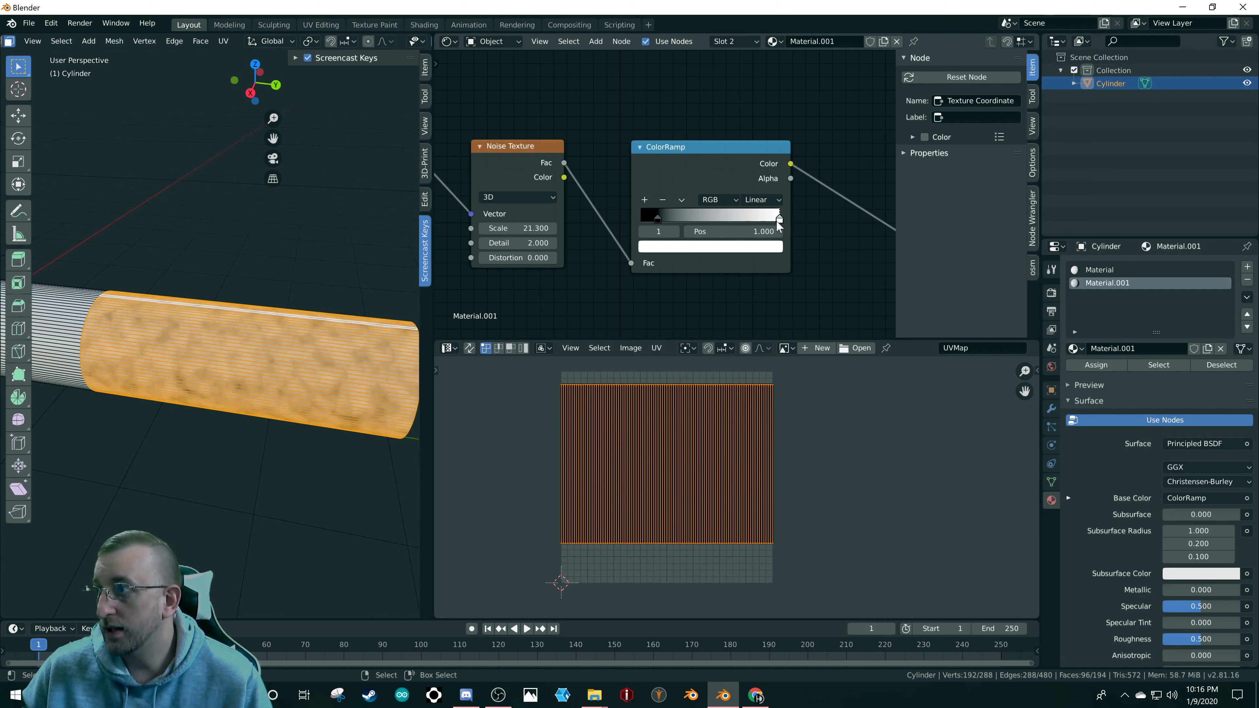
pyautogui.click(724, 248)
pyautogui.click(670, 142)
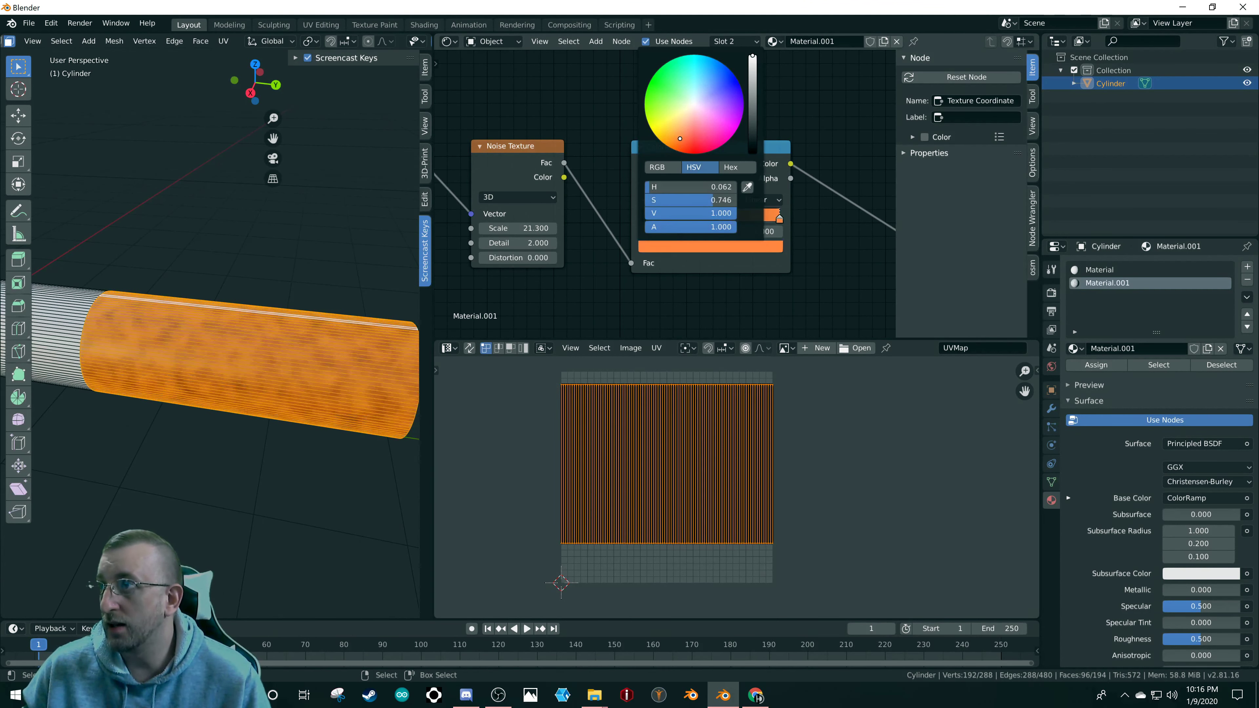
pyautogui.moveTo(670, 141)
pyautogui.mouseDown()
pyautogui.moveTo(685, 136)
pyautogui.moveTo(671, 139)
pyautogui.mouseUp()
pyautogui.moveTo(753, 56)
pyautogui.mouseDown()
pyautogui.moveTo(752, 92)
pyautogui.moveTo(752, 74)
pyautogui.mouseUp()
pyautogui.moveTo(672, 138); pyautogui.dragTo(674, 142)
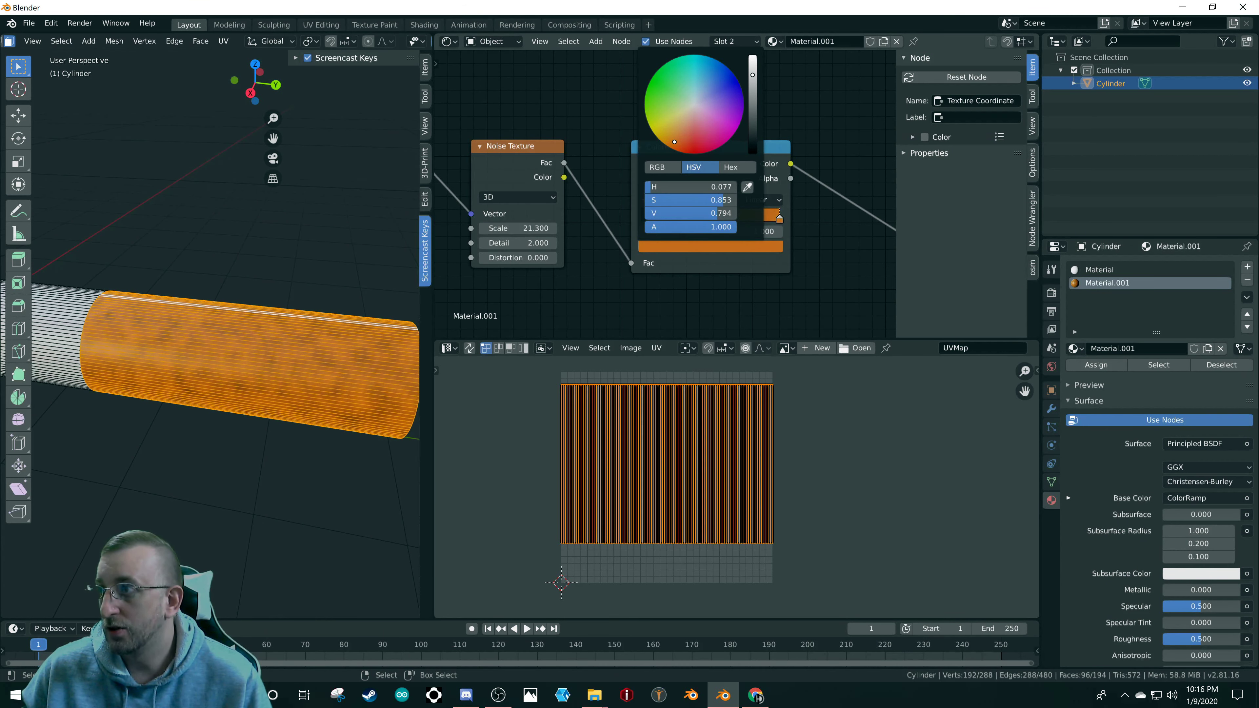
pyautogui.scroll(-1, 683, 250)
pyautogui.scroll(3, 685, 232)
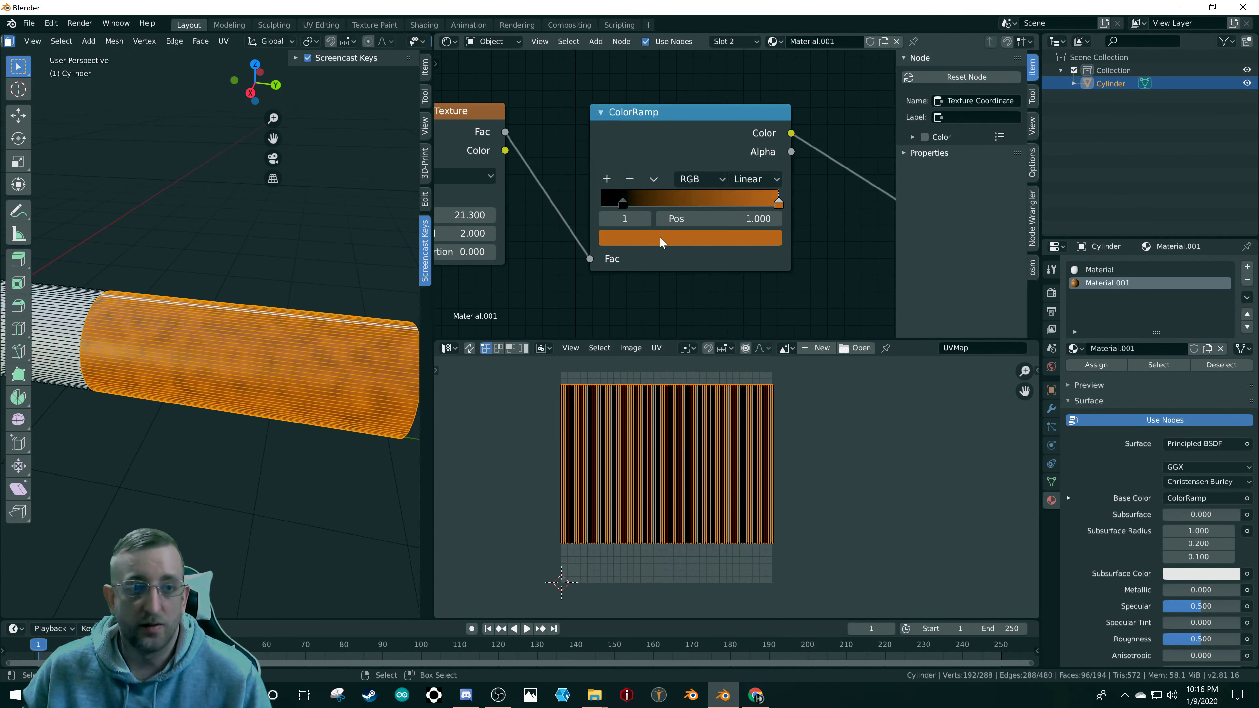
# - Make the left ColorRamp stop pure white at 0 and move the orange stop to 0.552
pyautogui.scroll(-3, 665, 251)
pyautogui.scroll(4, 666, 250)
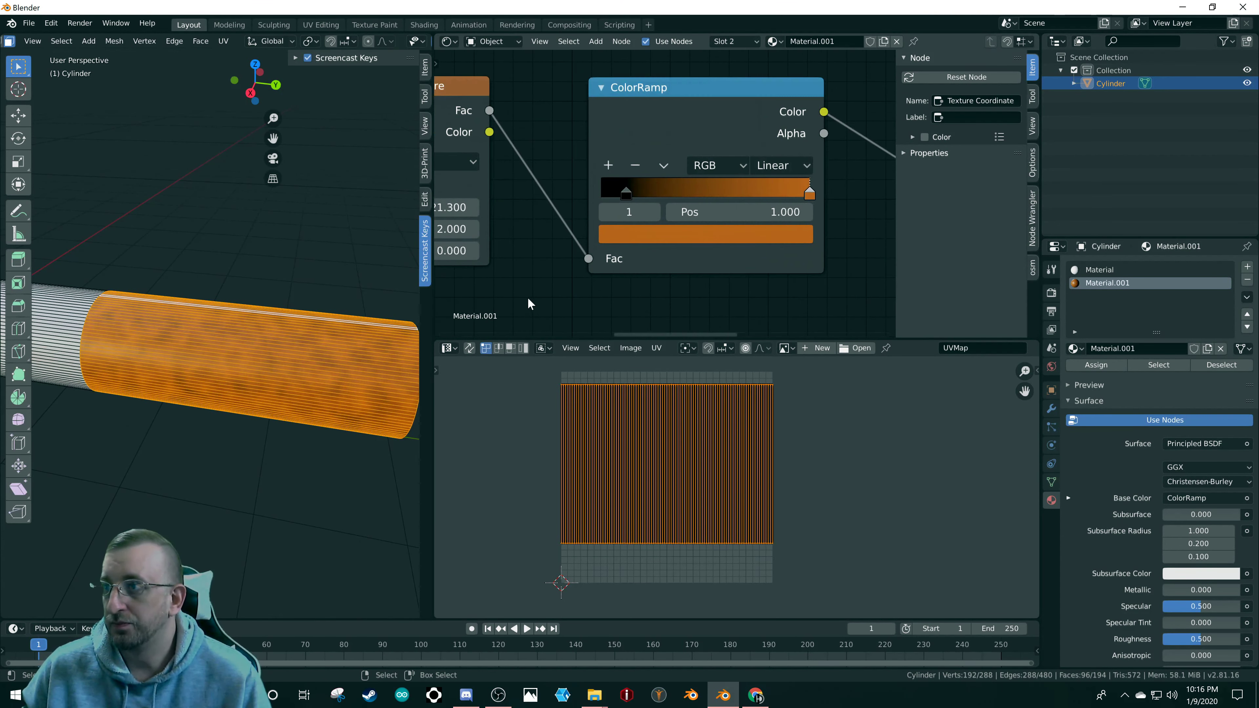
pyautogui.click(625, 192)
pyautogui.click(652, 237)
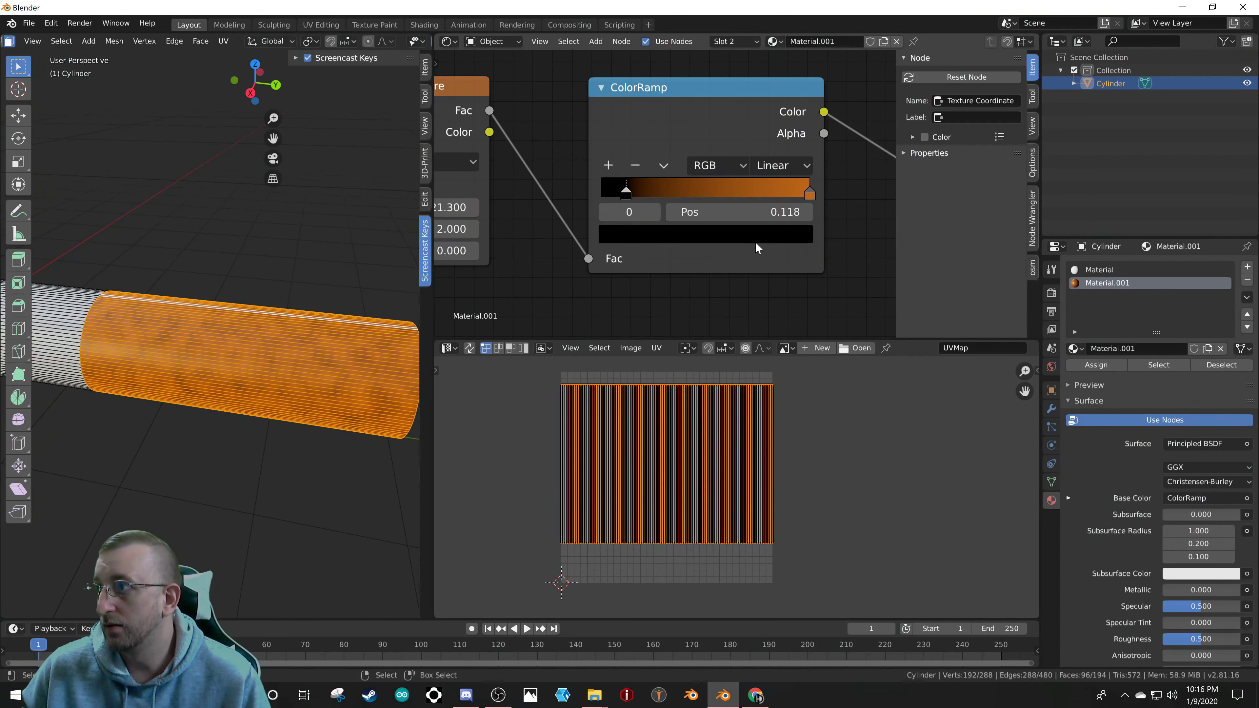
pyautogui.click(755, 241)
pyautogui.moveTo(768, 258)
pyautogui.mouseDown()
pyautogui.moveTo(767, 279)
pyautogui.moveTo(768, 257)
pyautogui.mouseUp()
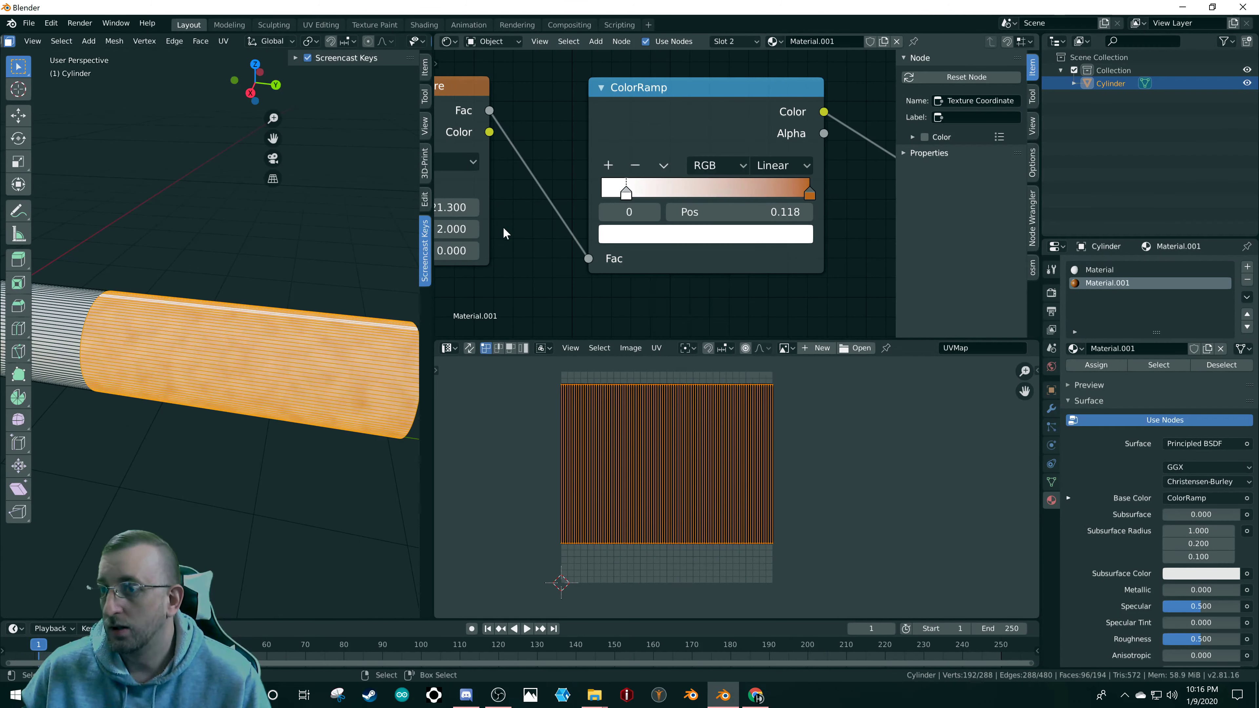
pyautogui.moveTo(618, 195); pyautogui.dragTo(601, 194)
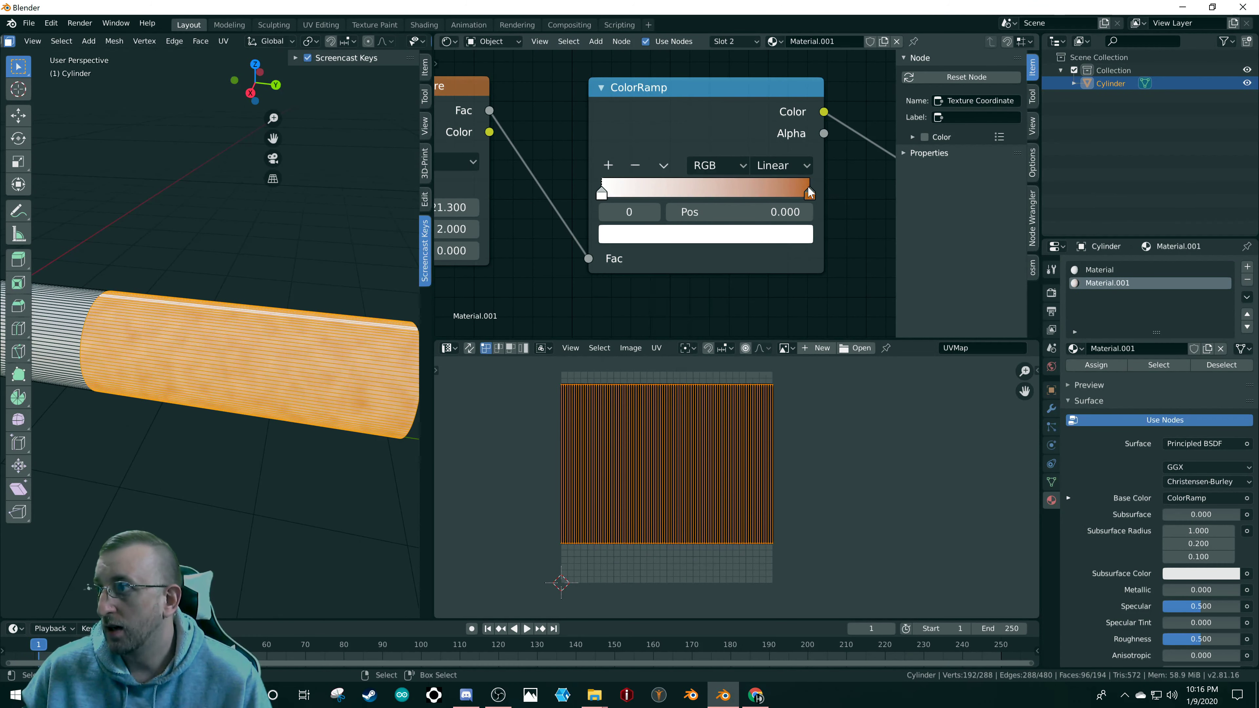
pyautogui.moveTo(810, 193); pyautogui.dragTo(717, 197)
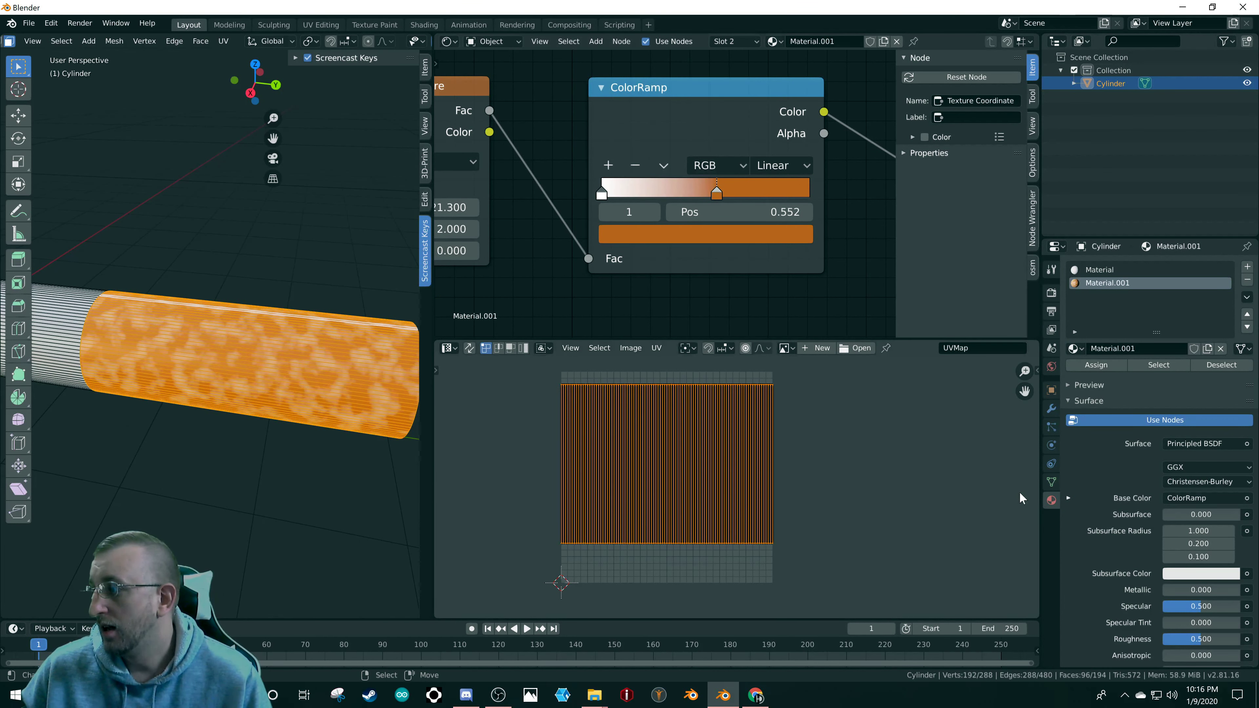
# - Set Specular to 0 and take the cylinder back to Object Mode
pyautogui.moveTo(1208, 606); pyautogui.dragTo(1159, 606)
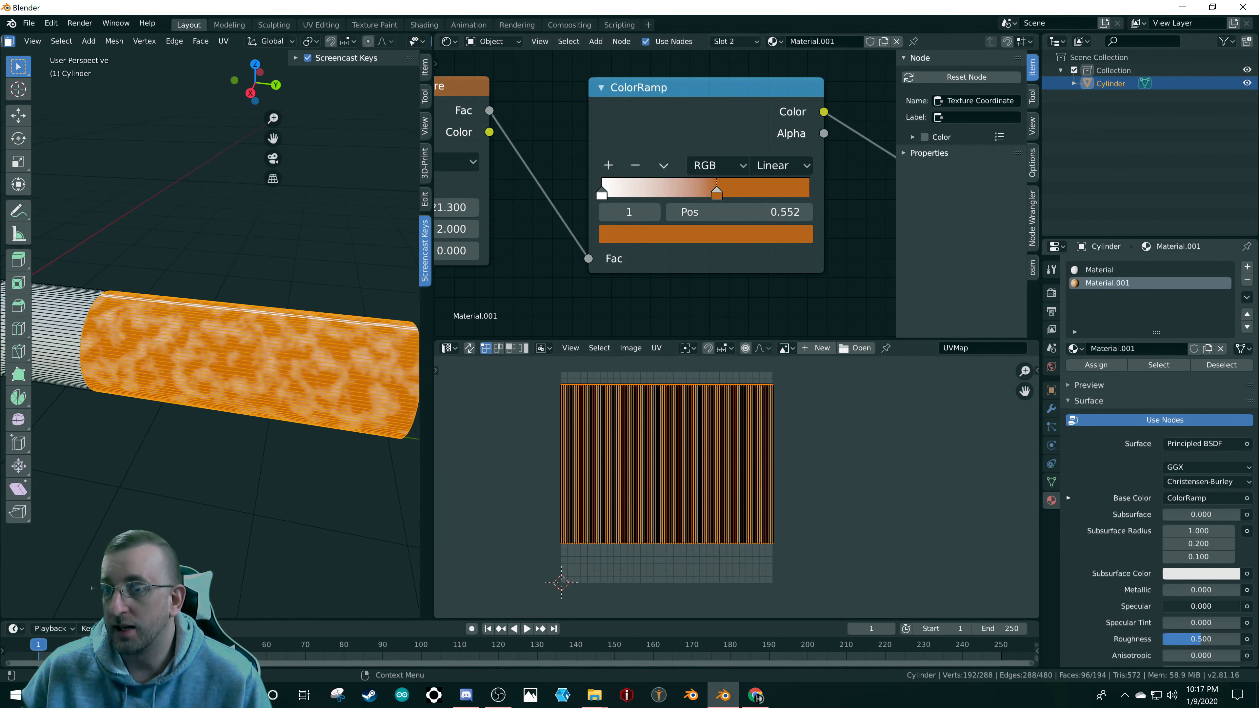
pyautogui.press('Tab')
pyautogui.moveTo(347, 323); pyautogui.dragTo(256, 411, button='middle')
pyautogui.scroll(5, 253, 329)
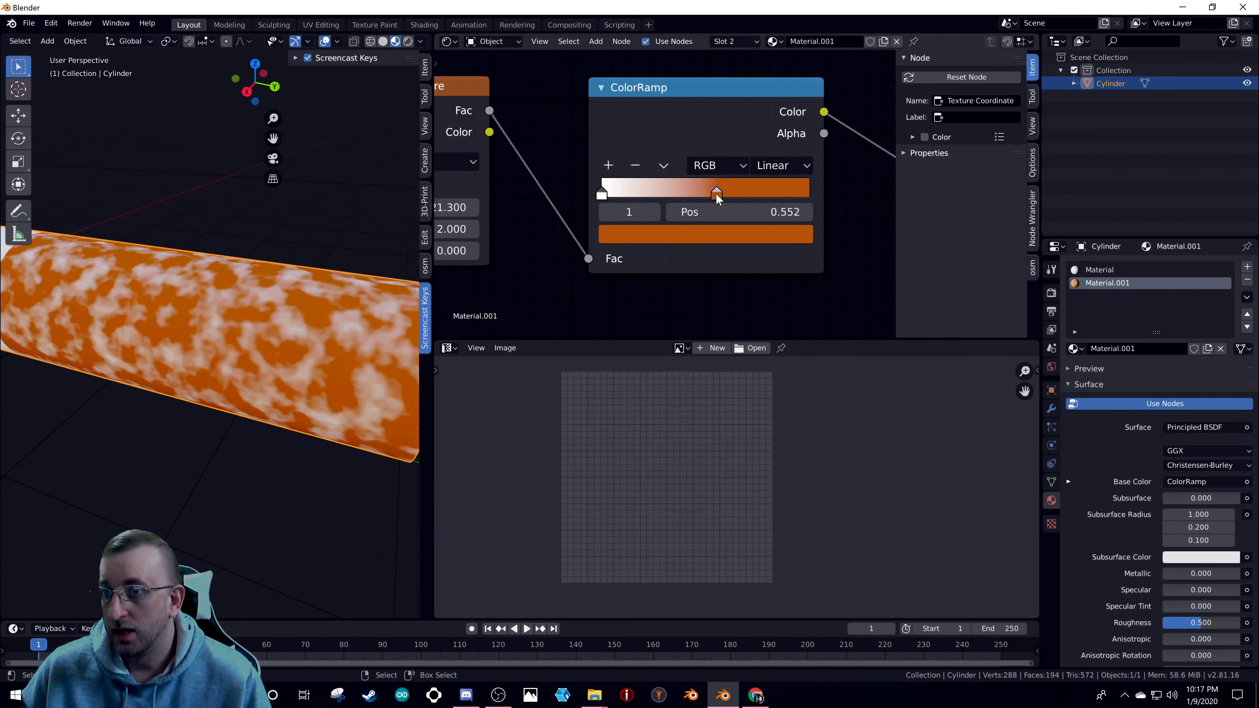
# - Slide the orange stop left to 0.382 and pan the node editor to the Noise Texture
pyautogui.moveTo(717, 196); pyautogui.dragTo(681, 201)
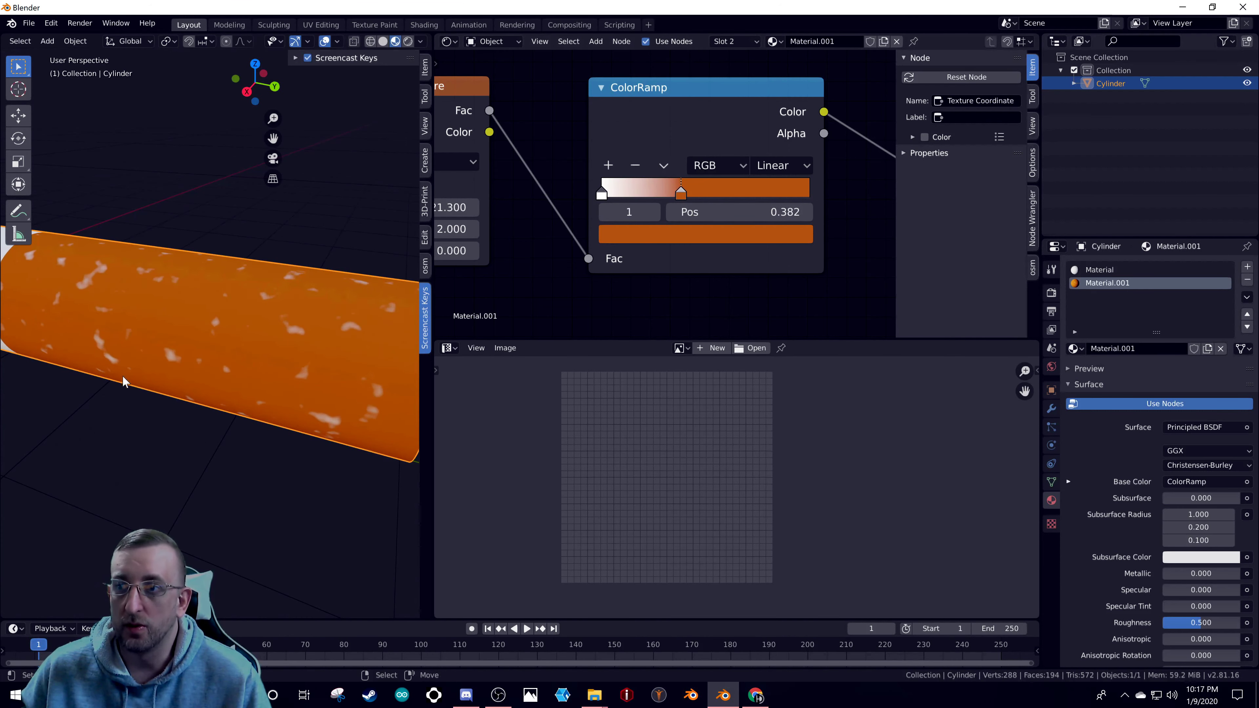
pyautogui.moveTo(213, 392); pyautogui.dragTo(180, 292, button='middle')
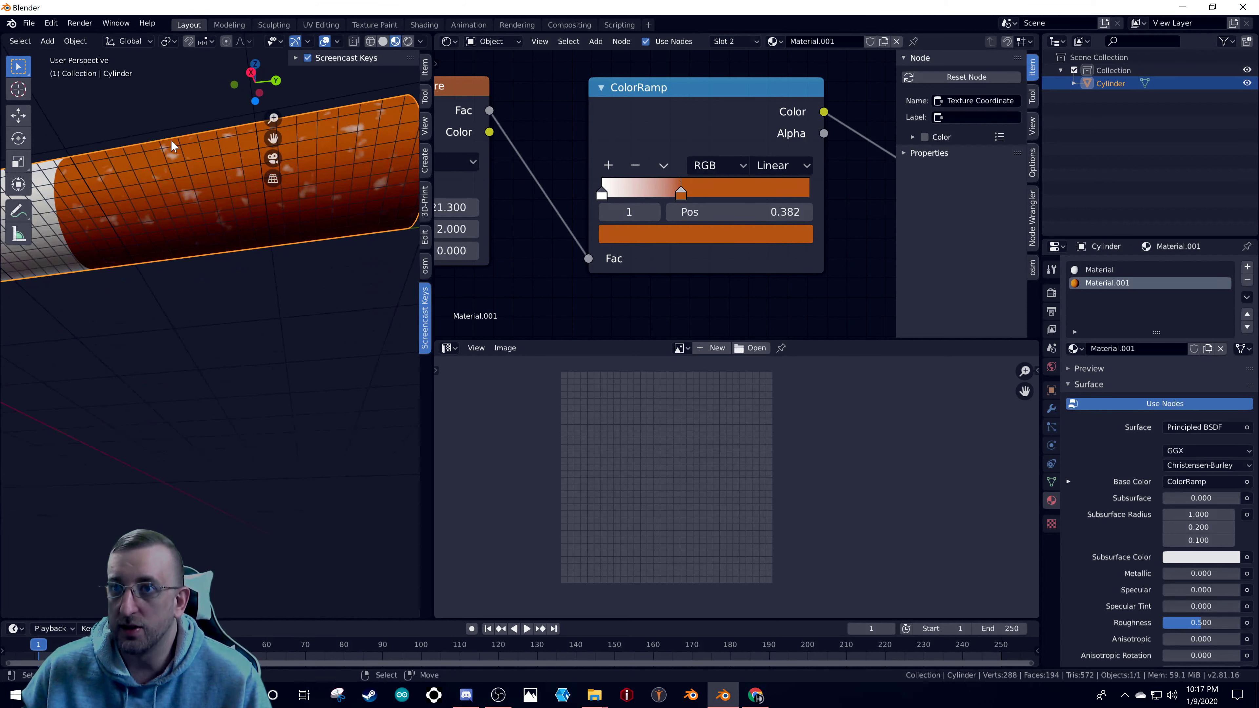
pyautogui.scroll(2, 171, 172)
pyautogui.moveTo(416, 230); pyautogui.dragTo(572, 235, button='middle')
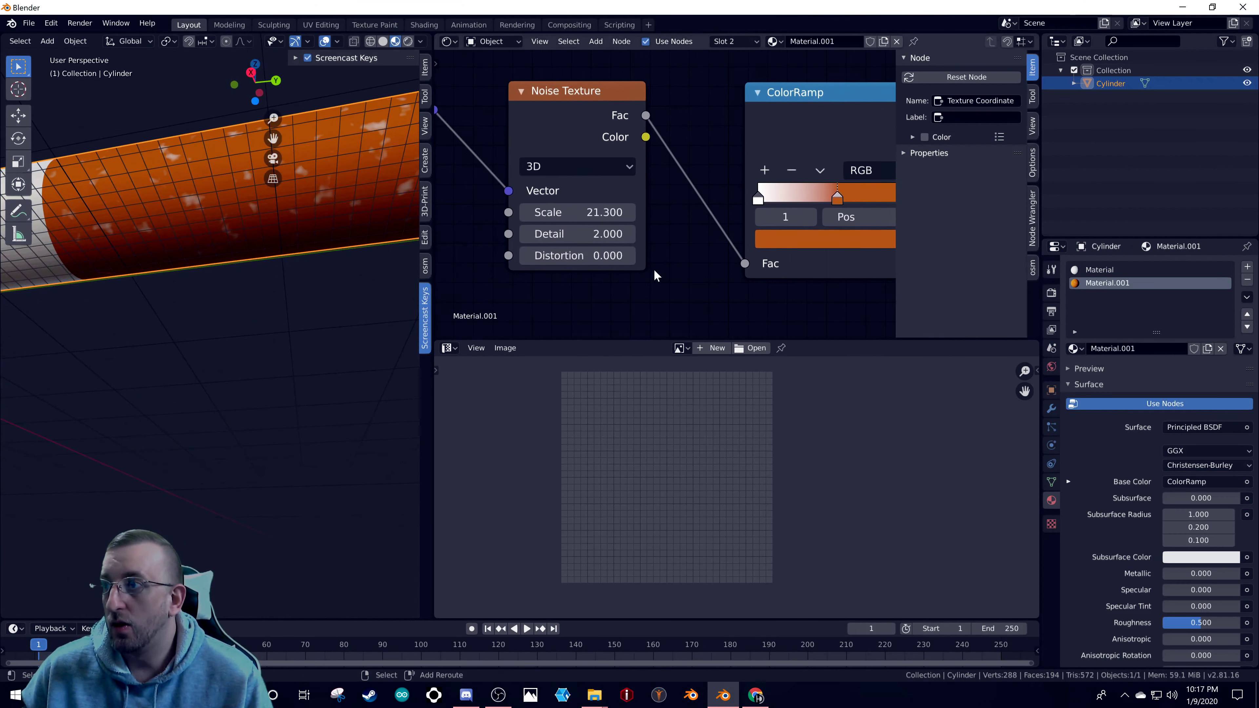
# - Set the Noise Texture Detail to 0, orbiting to check the filter
pyautogui.moveTo(571, 235); pyautogui.dragTo(540, 235)
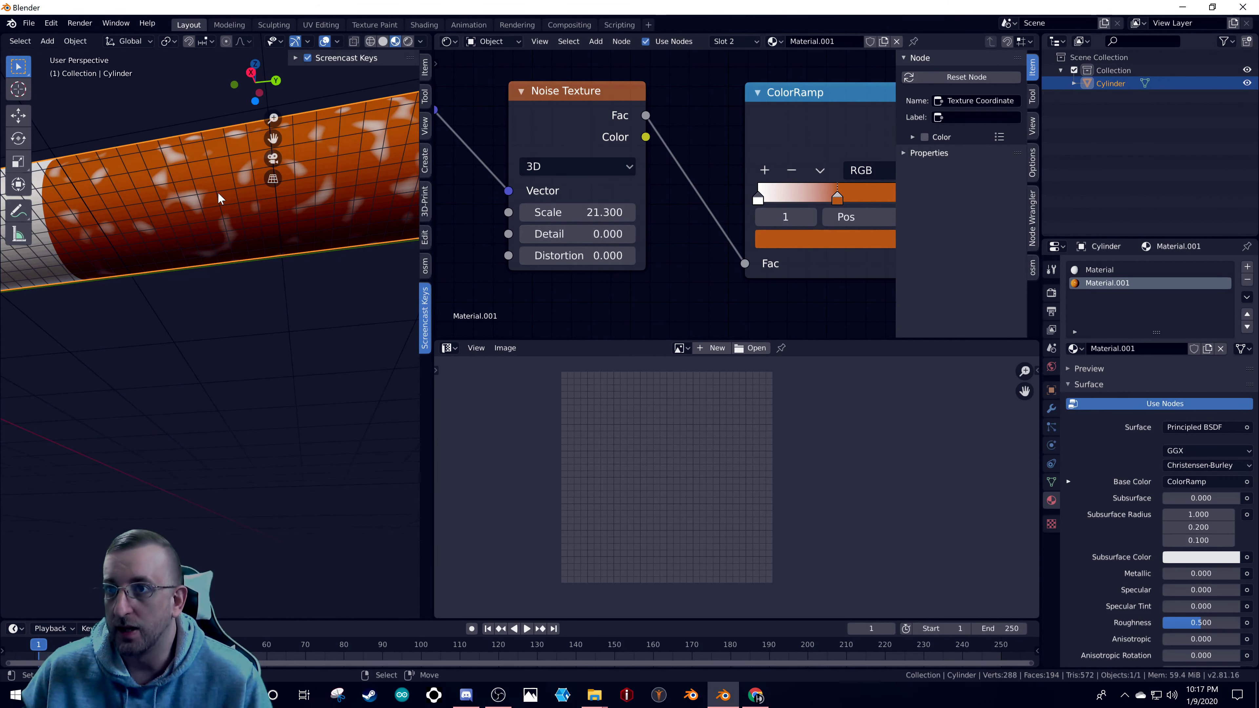
pyautogui.moveTo(575, 234); pyautogui.dragTo(602, 234)
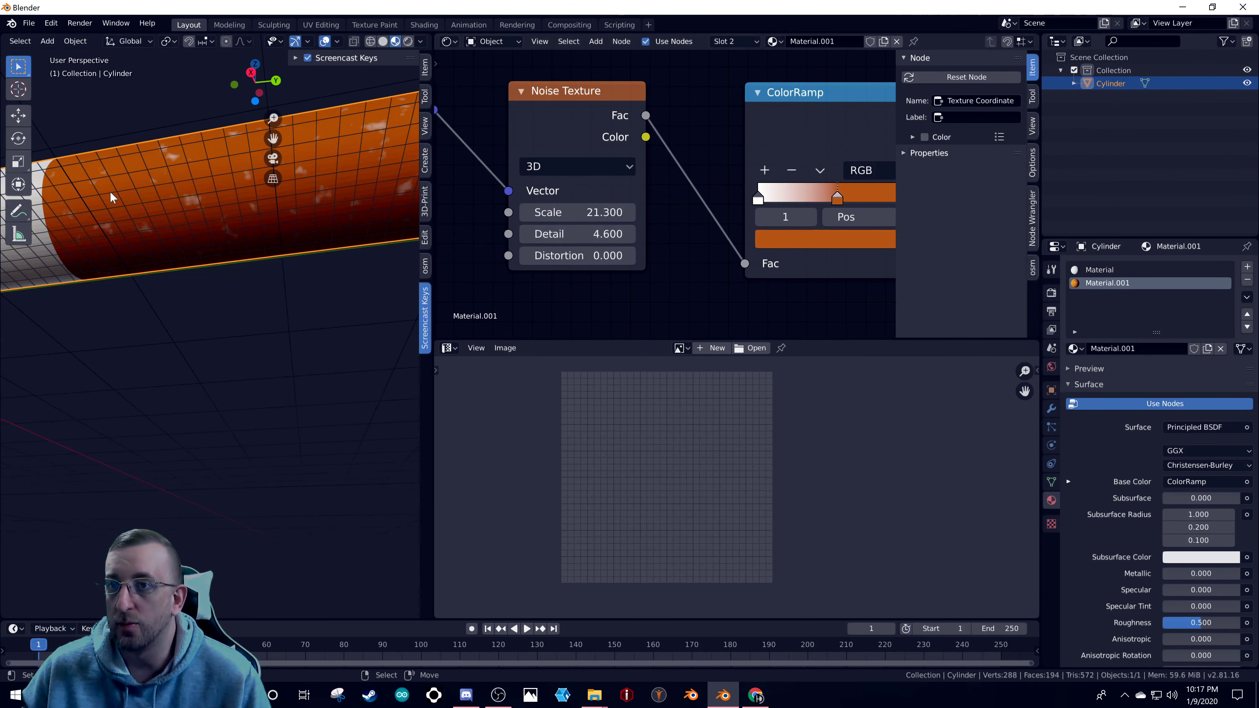
pyautogui.scroll(-5, 242, 212)
pyautogui.scroll(10, 331, 303)
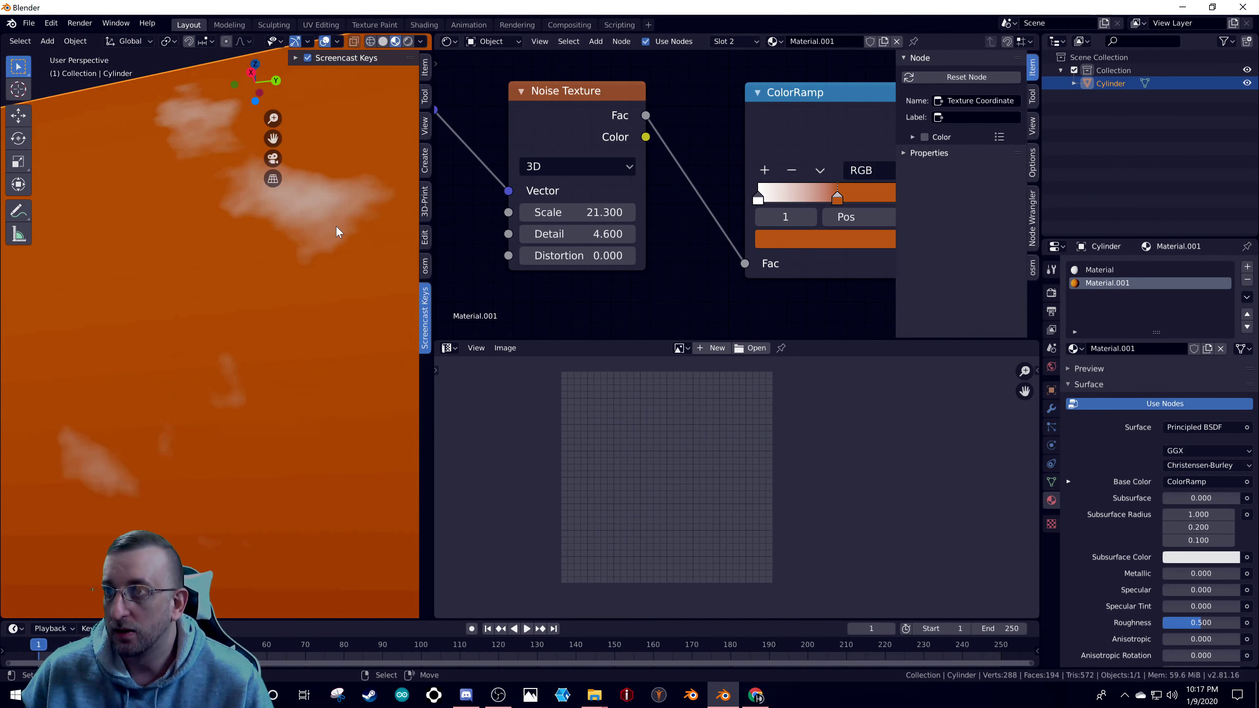
pyautogui.moveTo(577, 235); pyautogui.dragTo(538, 234)
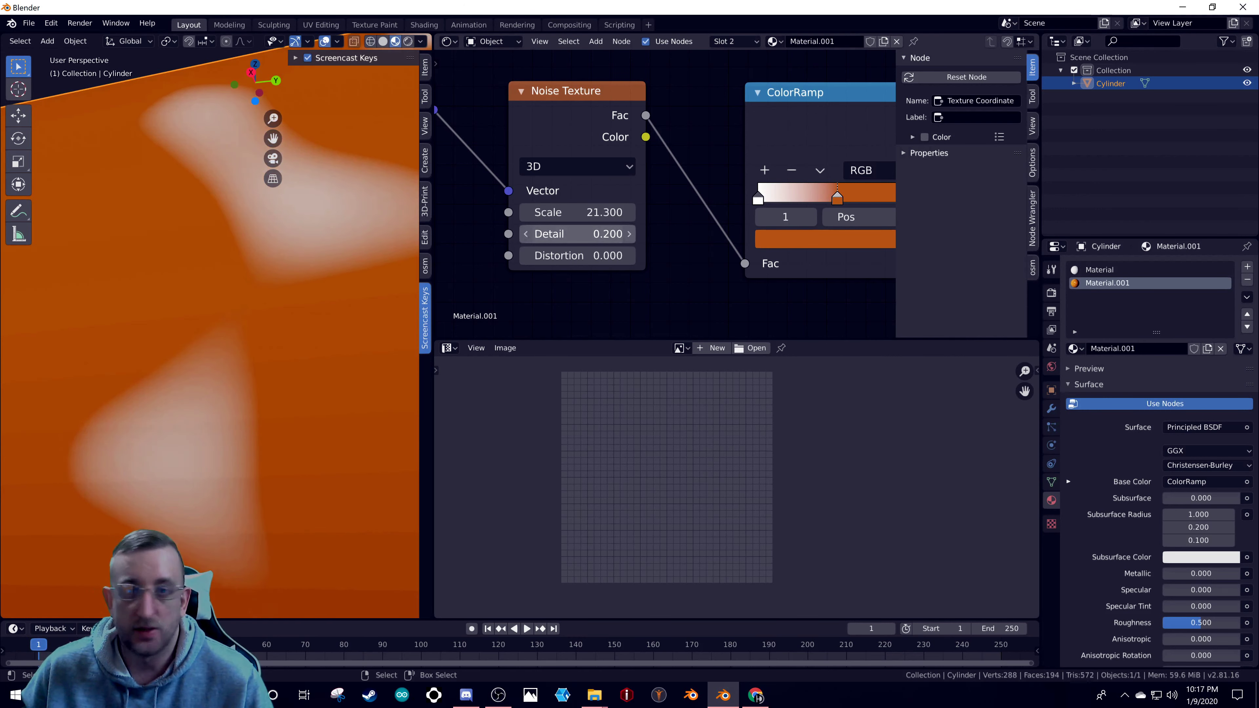
pyautogui.scroll(-8, 214, 328)
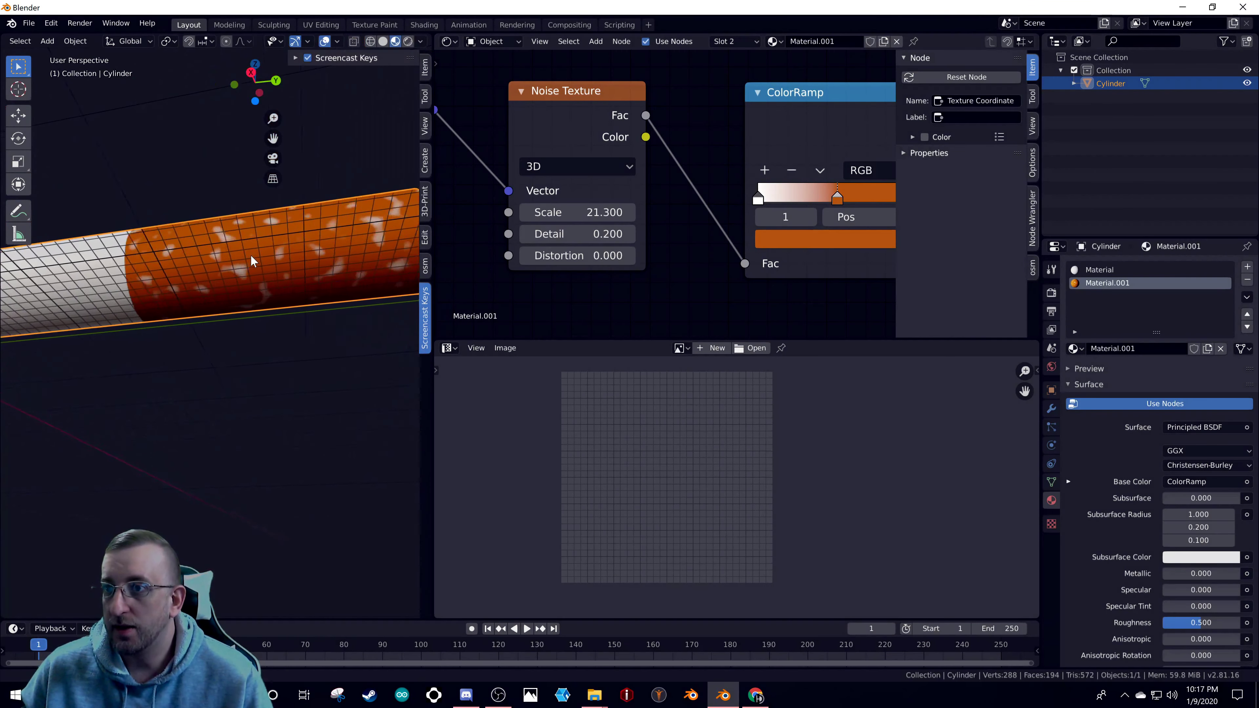
pyautogui.scroll(5, 306, 208)
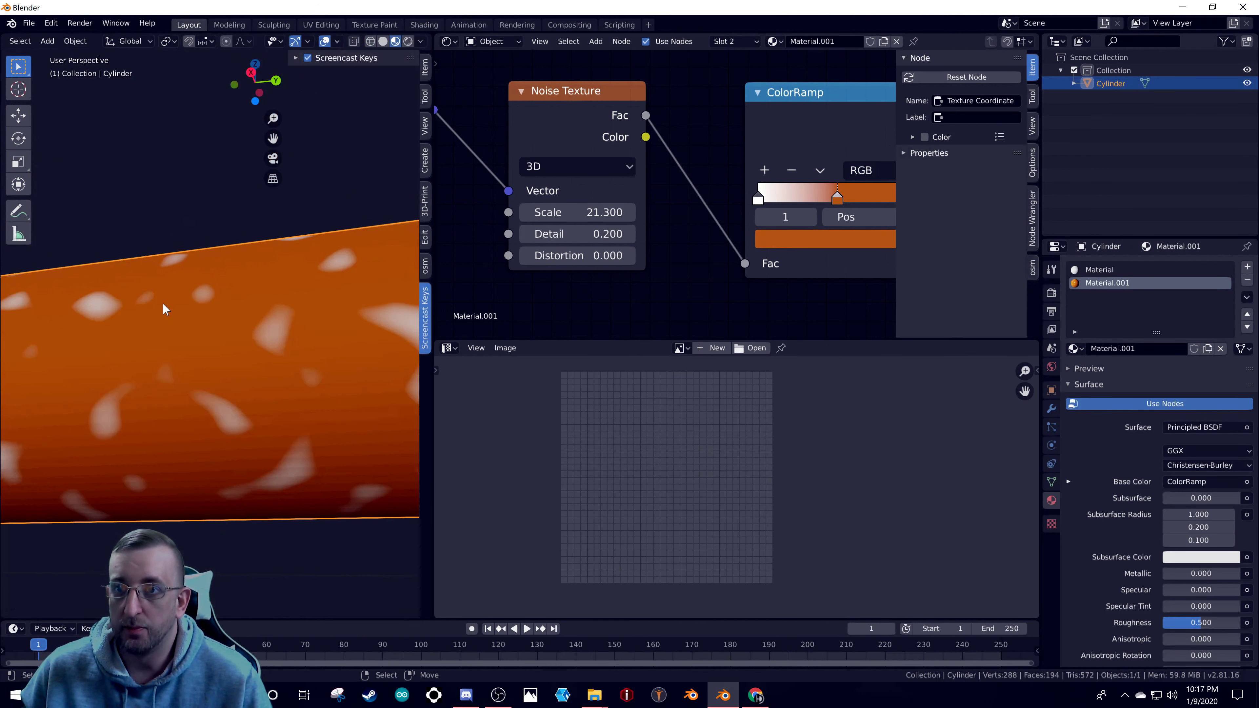
pyautogui.scroll(-3, 164, 308)
pyautogui.moveTo(169, 287); pyautogui.dragTo(164, 384, button='middle')
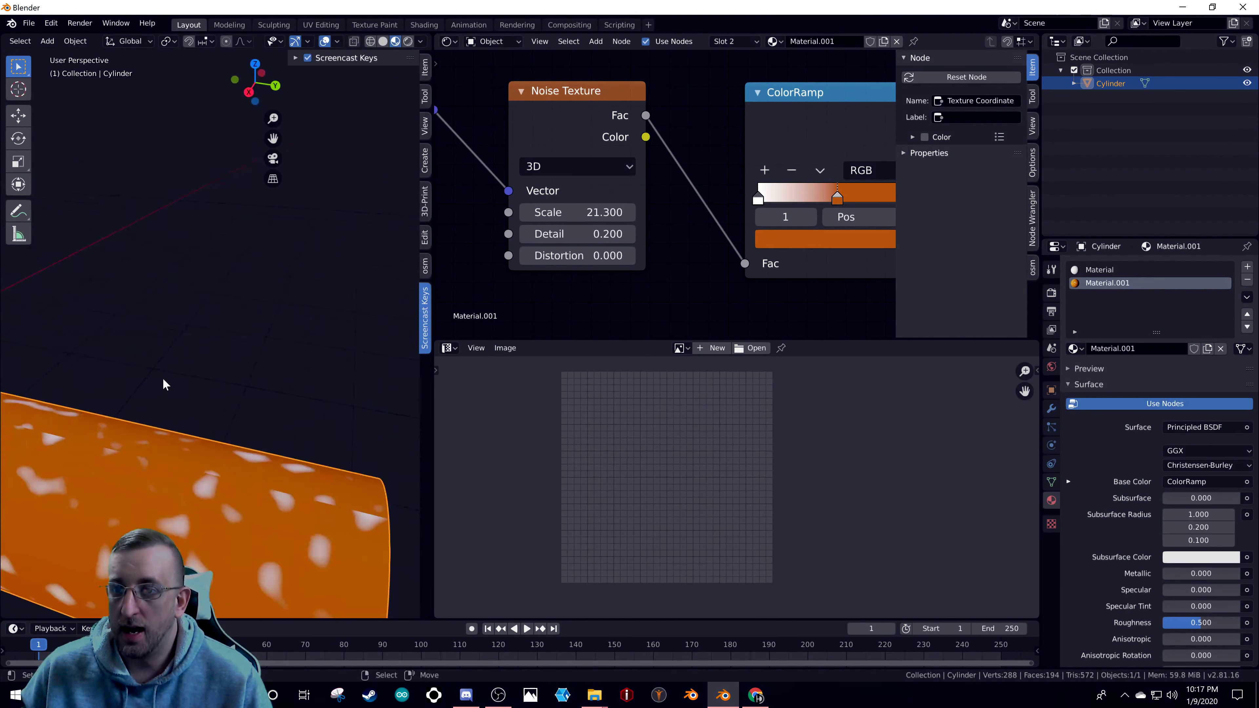
pyautogui.scroll(-2, 163, 382)
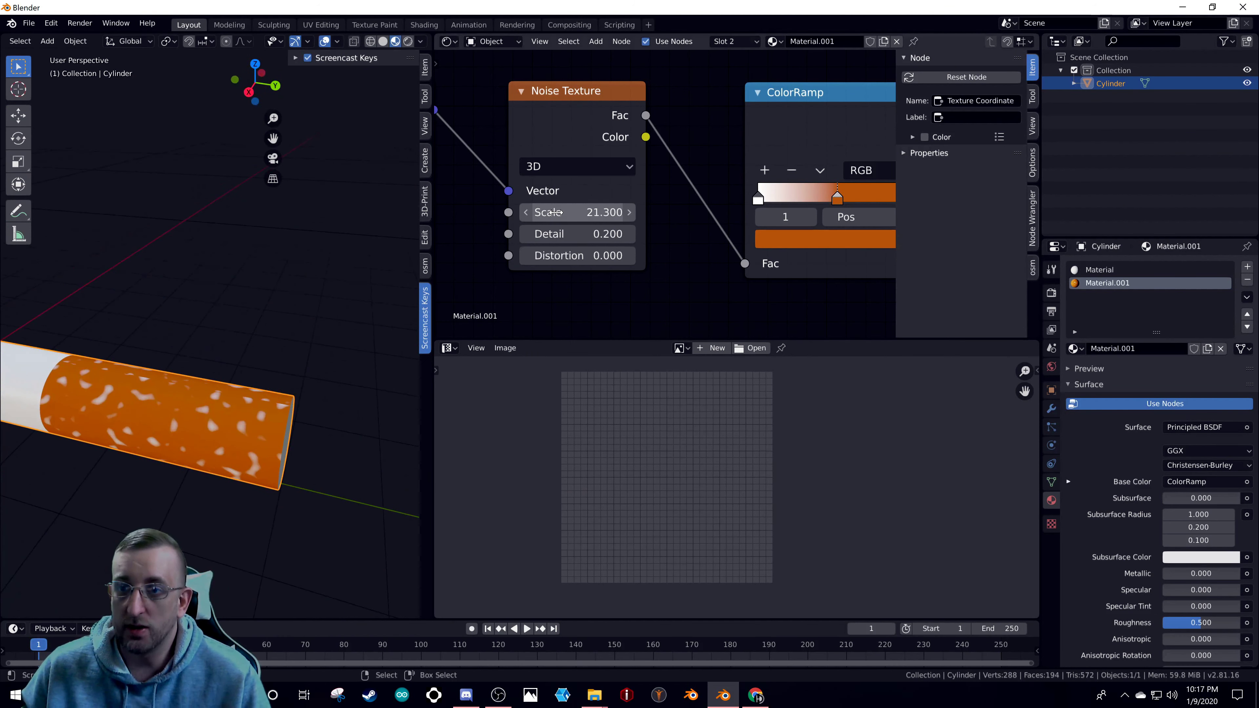
# - Raise the Noise Texture Scale to 45.2 for tiny crisp white specks
pyautogui.moveTo(554, 212); pyautogui.dragTo(611, 212)
pyautogui.moveTo(281, 276); pyautogui.dragTo(264, 317, button='middle')
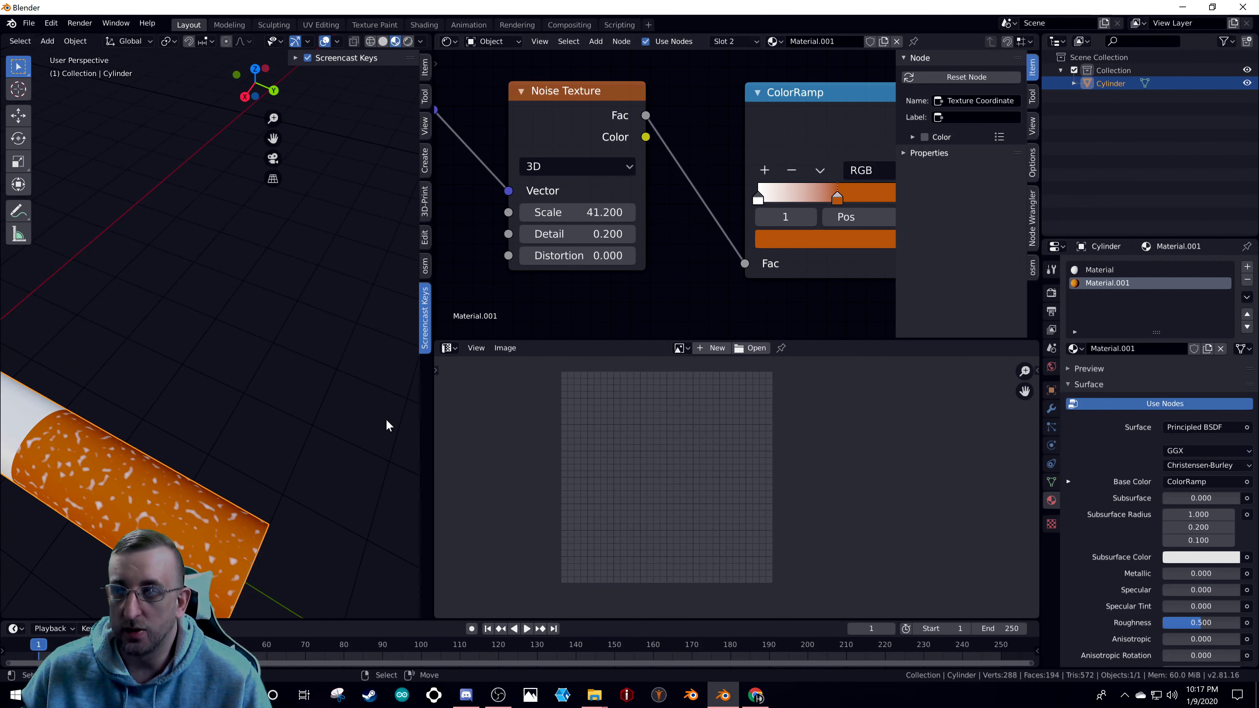
pyautogui.moveTo(575, 212); pyautogui.dragTo(589, 213)
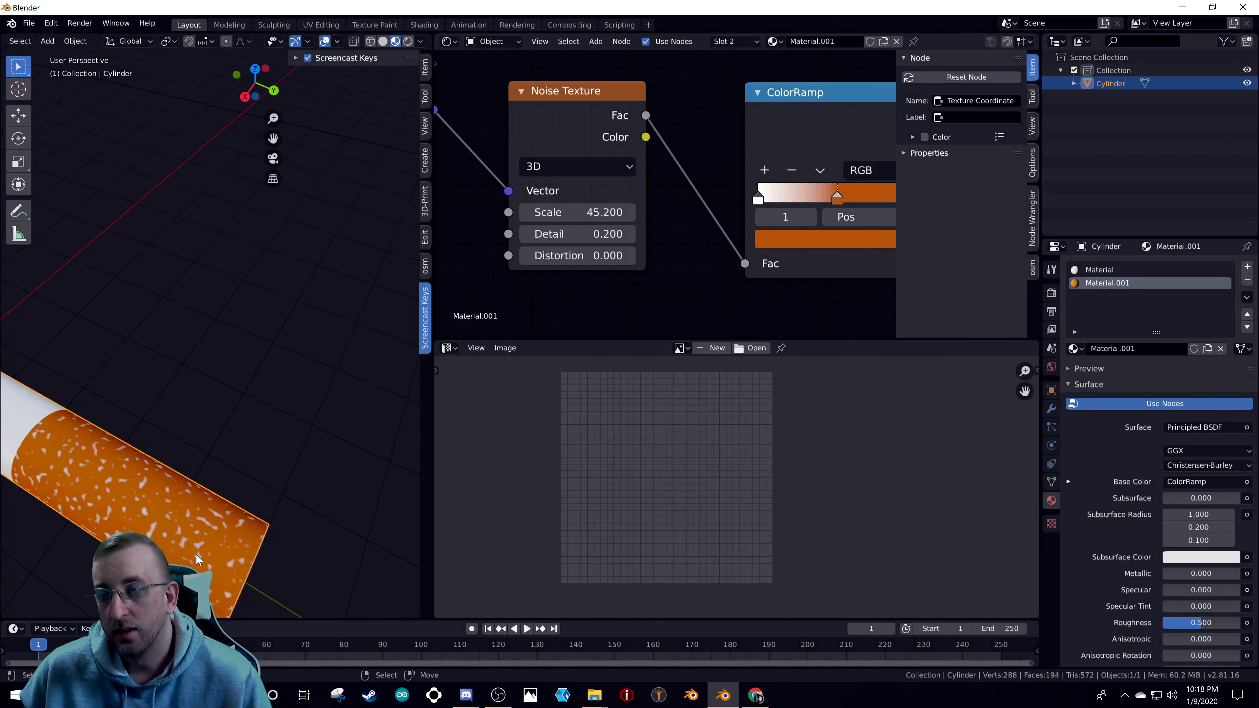
pyautogui.scroll(5, 190, 547)
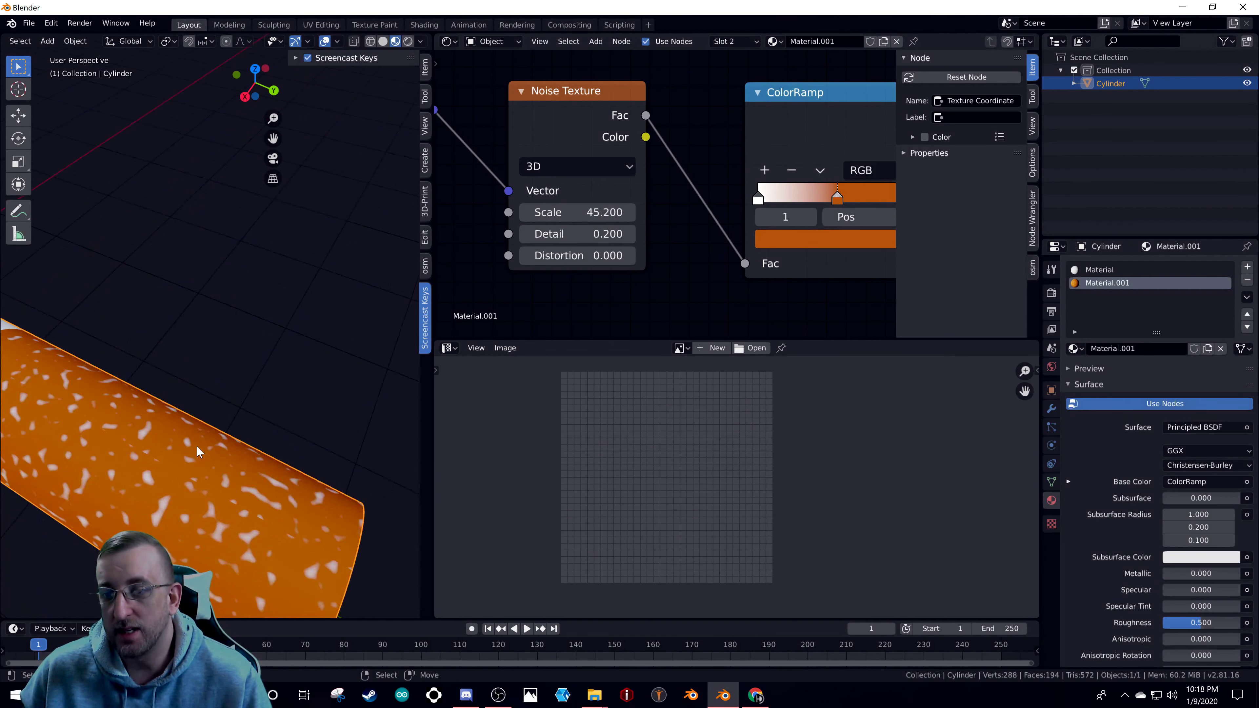
pyautogui.scroll(-3, 157, 338)
pyautogui.scroll(3, 149, 377)
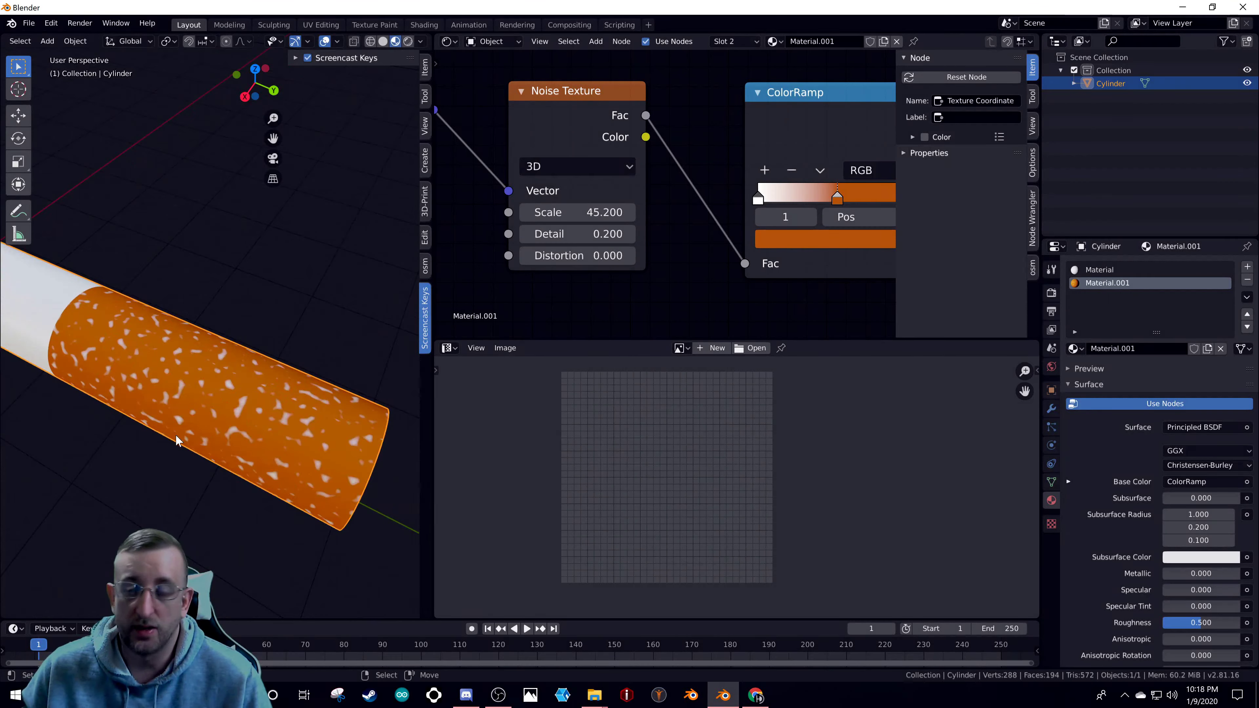
pyautogui.moveTo(179, 441); pyautogui.dragTo(264, 145, button='middle')
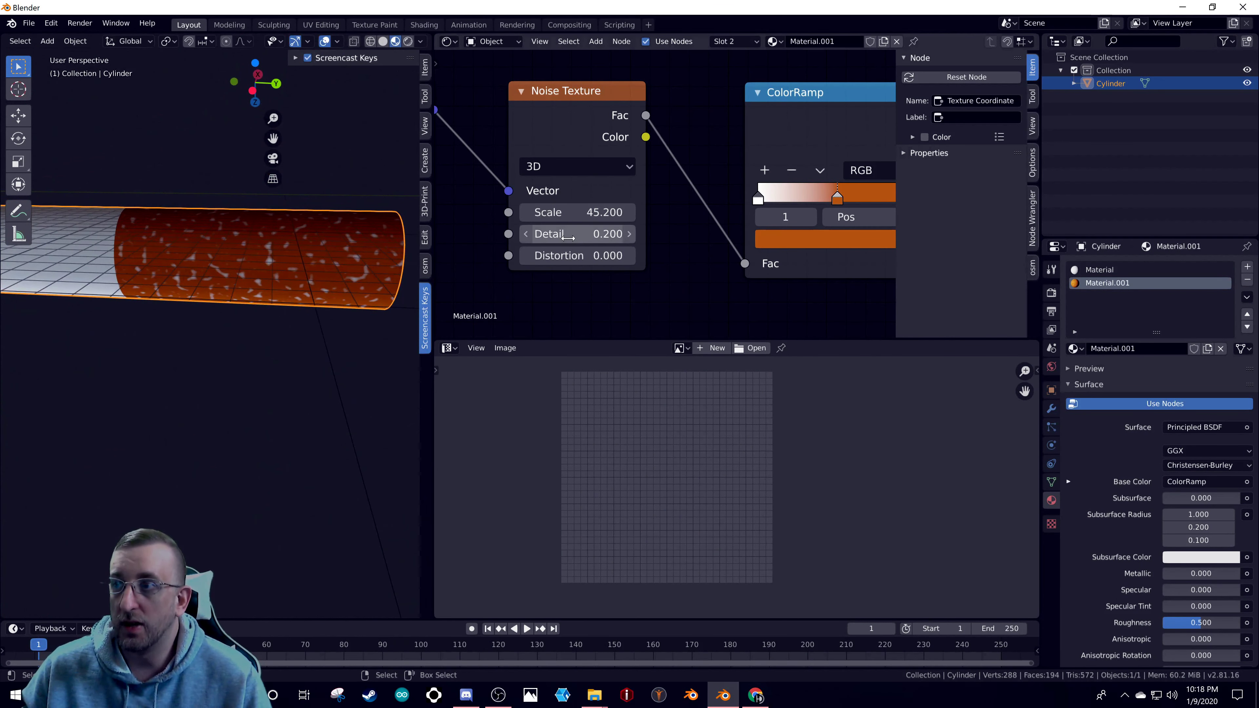
pyautogui.scroll(4, 239, 247)
# - Enter Edit Mode on the cylinder and select its whole mesh
pyautogui.scroll(-5, 239, 255)
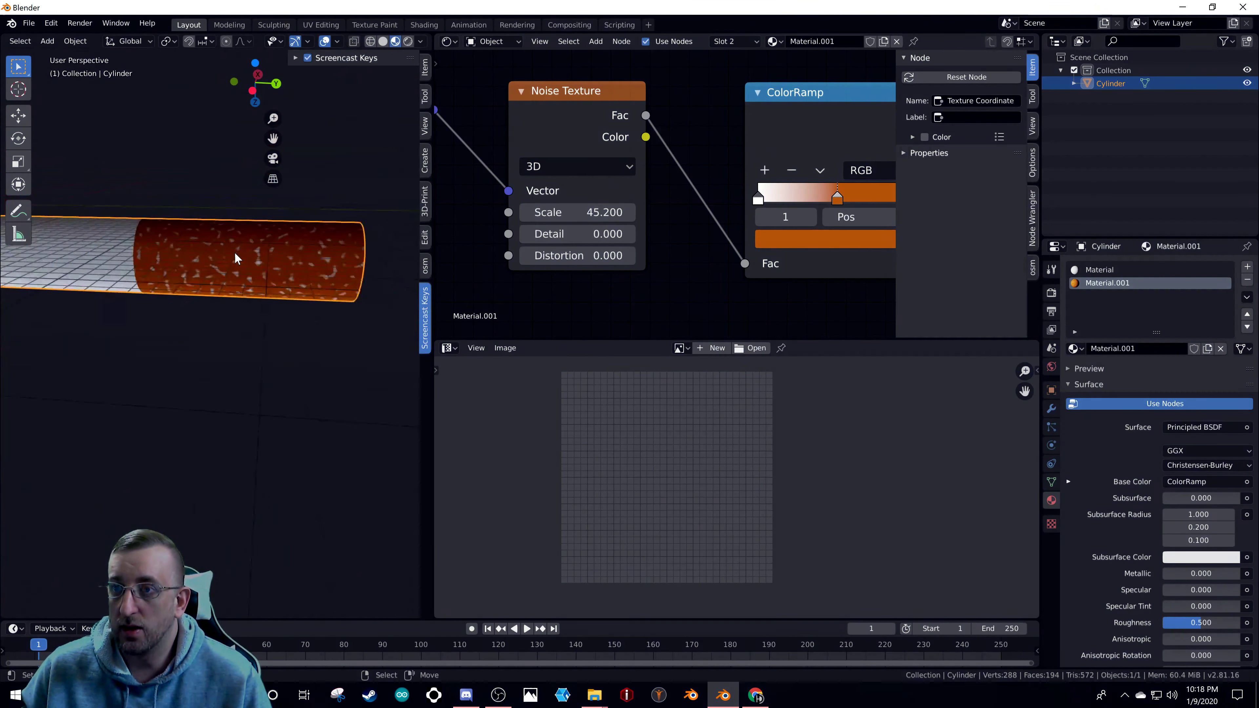
pyautogui.moveTo(213, 254); pyautogui.dragTo(291, 304, button='middle')
pyautogui.press('Tab')
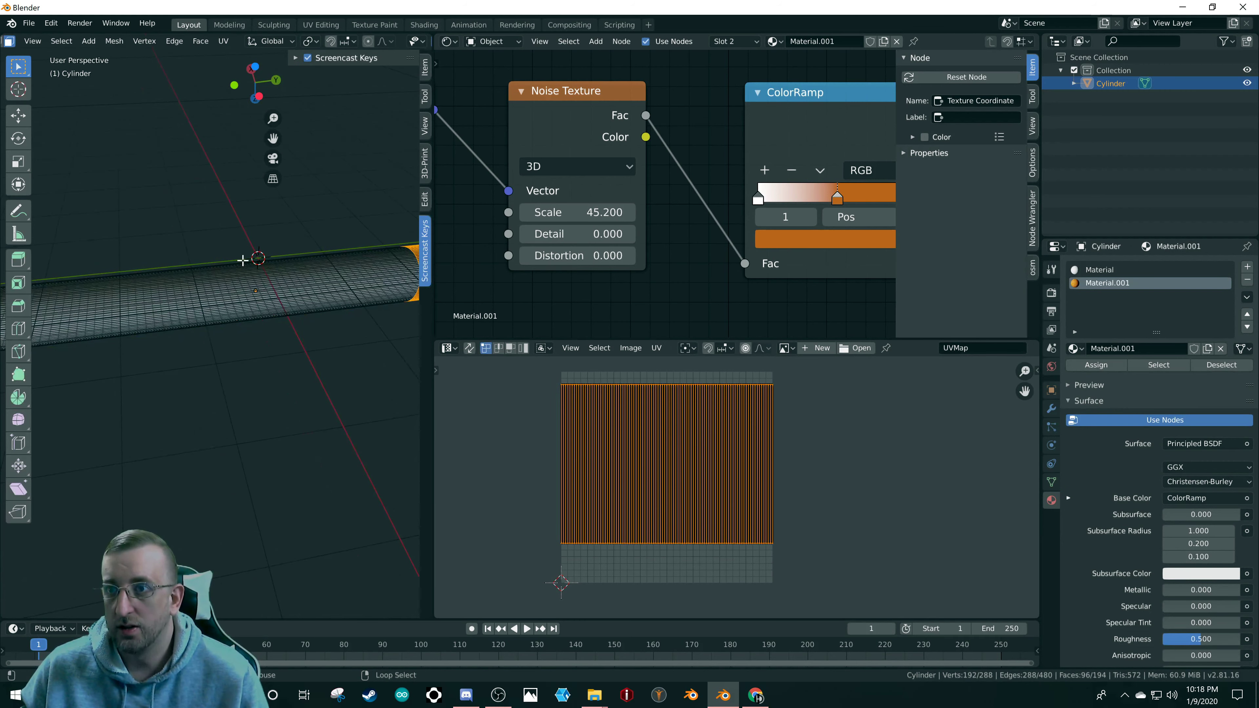
pyautogui.press('a')
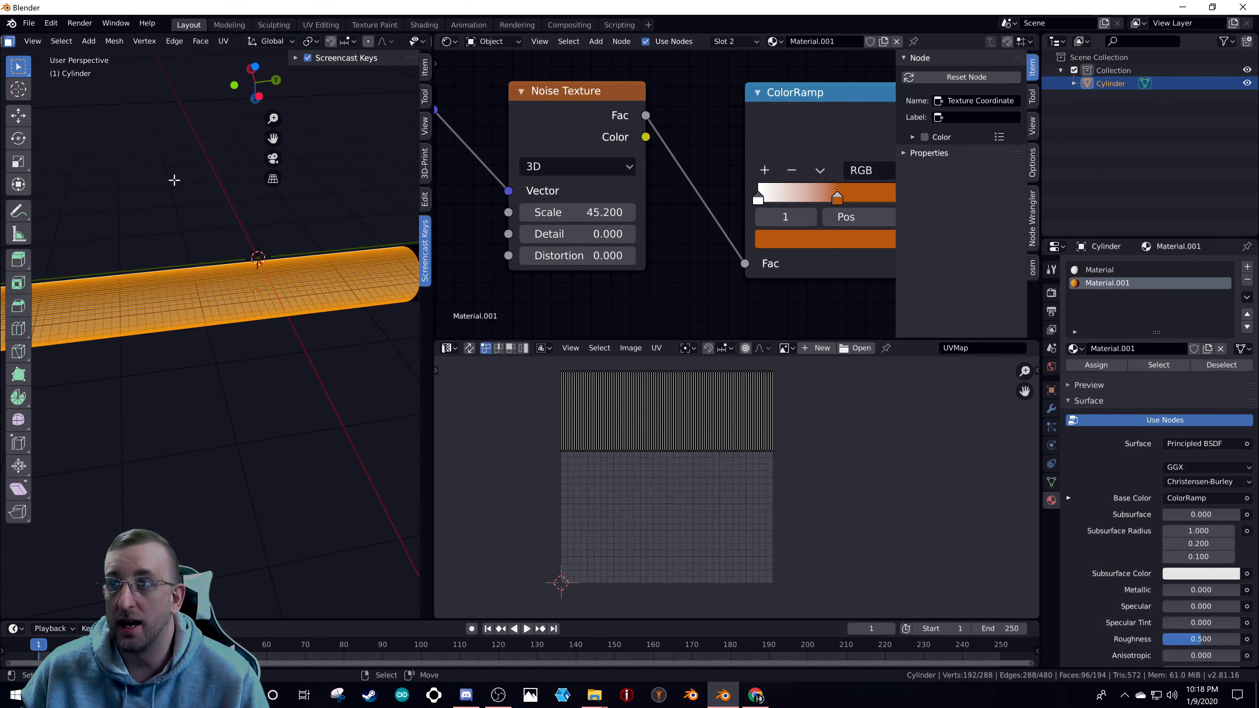
pyautogui.moveTo(174, 180); pyautogui.dragTo(196, 195, button='middle')
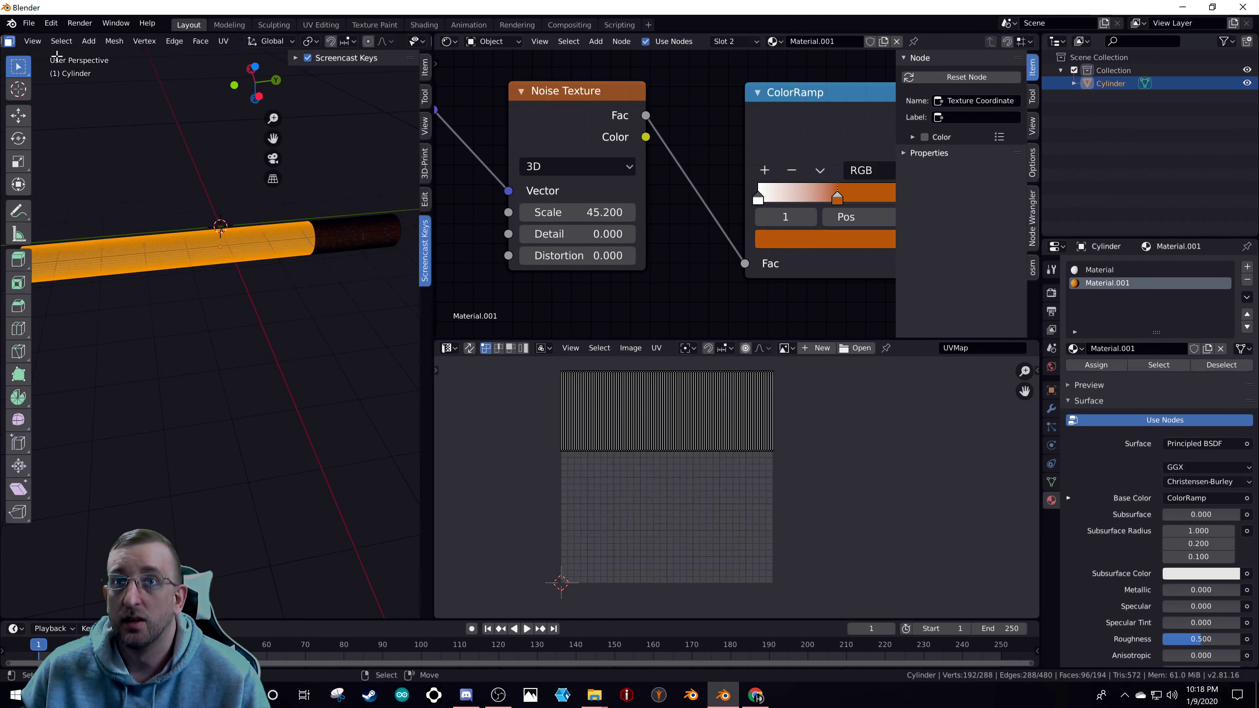
pyautogui.hscroll(-4, 91, 45)
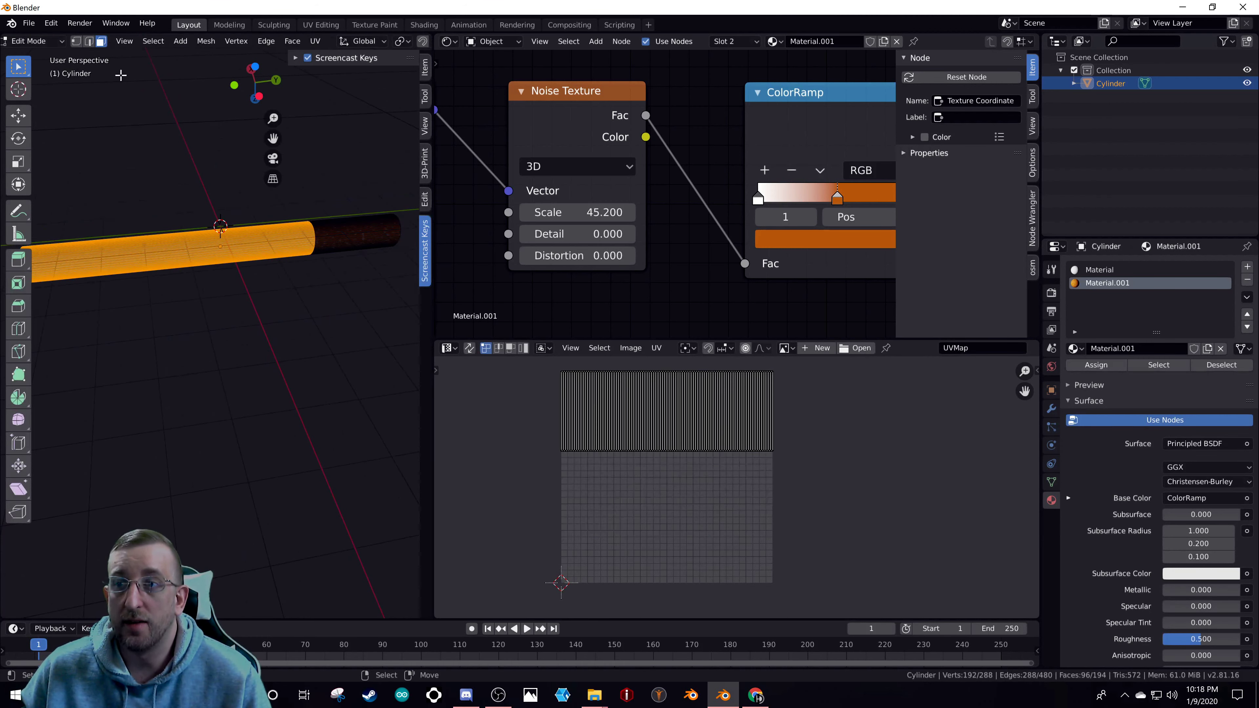
pyautogui.moveTo(198, 234); pyautogui.dragTo(287, 279, button='middle')
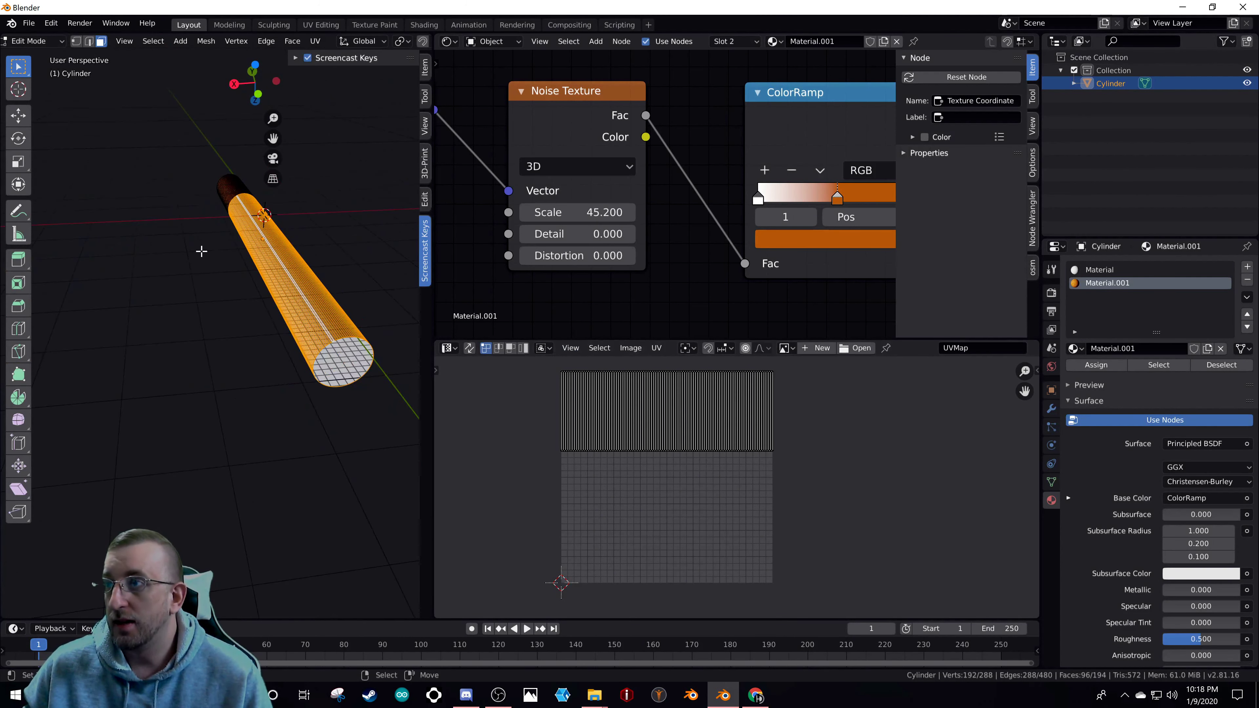
# - Make the plain Material slot active and frame its shader nodes
pyautogui.click(1104, 271)
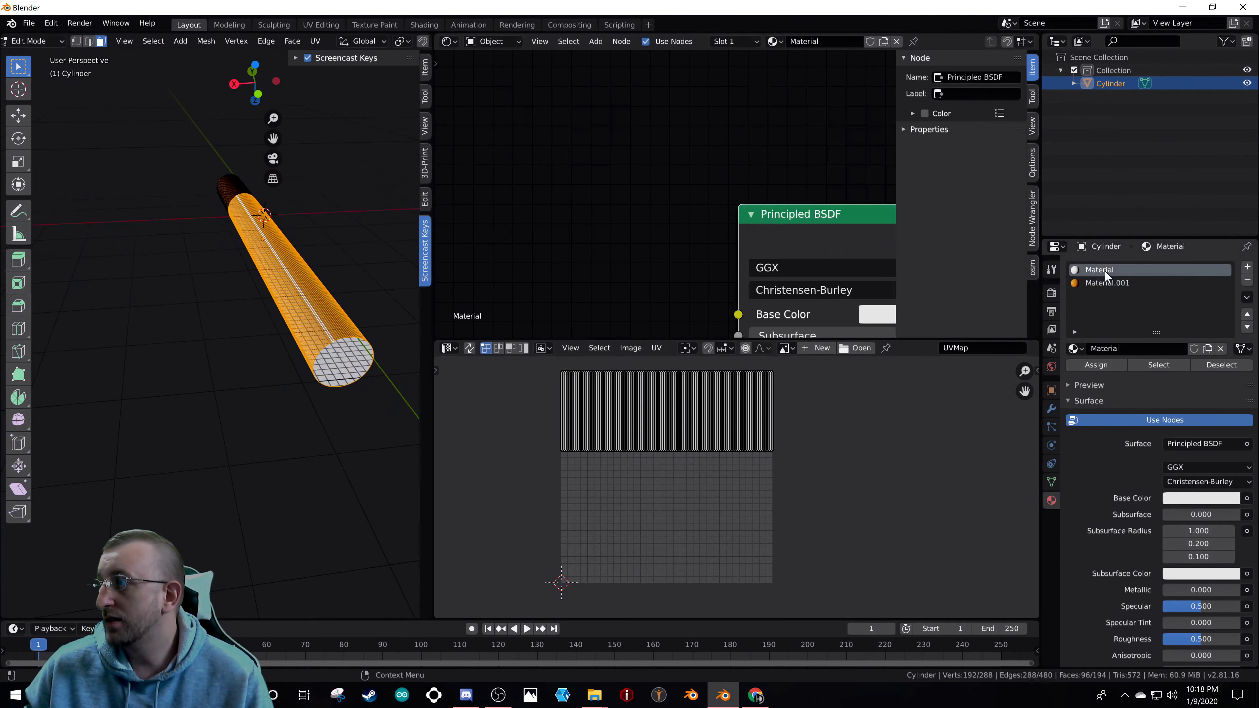
pyautogui.scroll(-4, 607, 240)
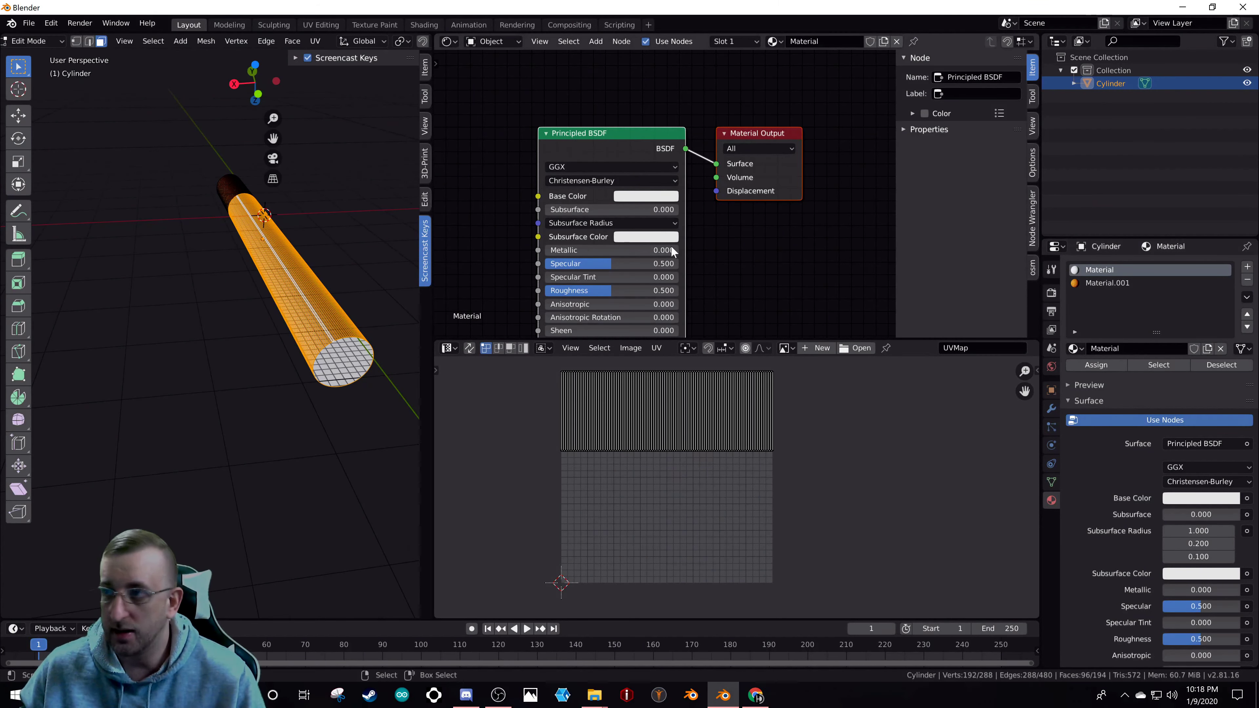
pyautogui.scroll(-3, 611, 165)
pyautogui.scroll(-2, 610, 176)
pyautogui.scroll(2, 575, 174)
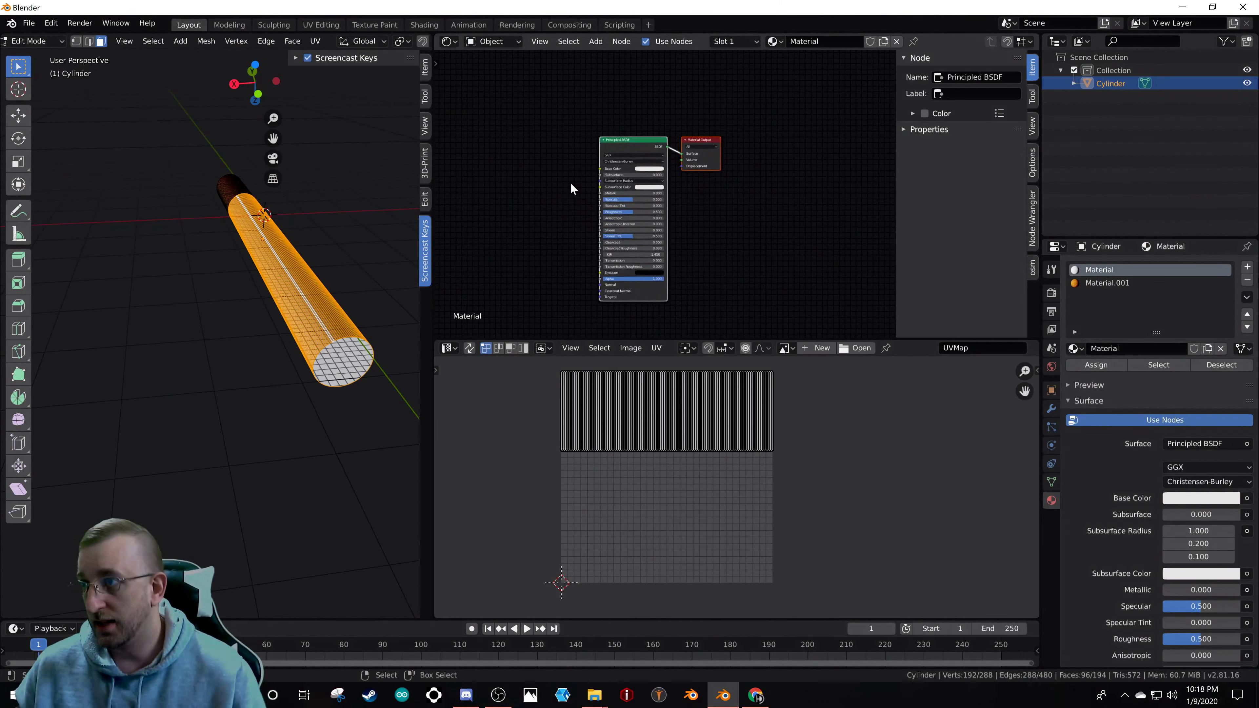
pyautogui.moveTo(571, 188); pyautogui.dragTo(680, 184, button='middle')
# - Add an Image Texture node and link its Color to Base Color
pyautogui.hotkey('shift', 'a')
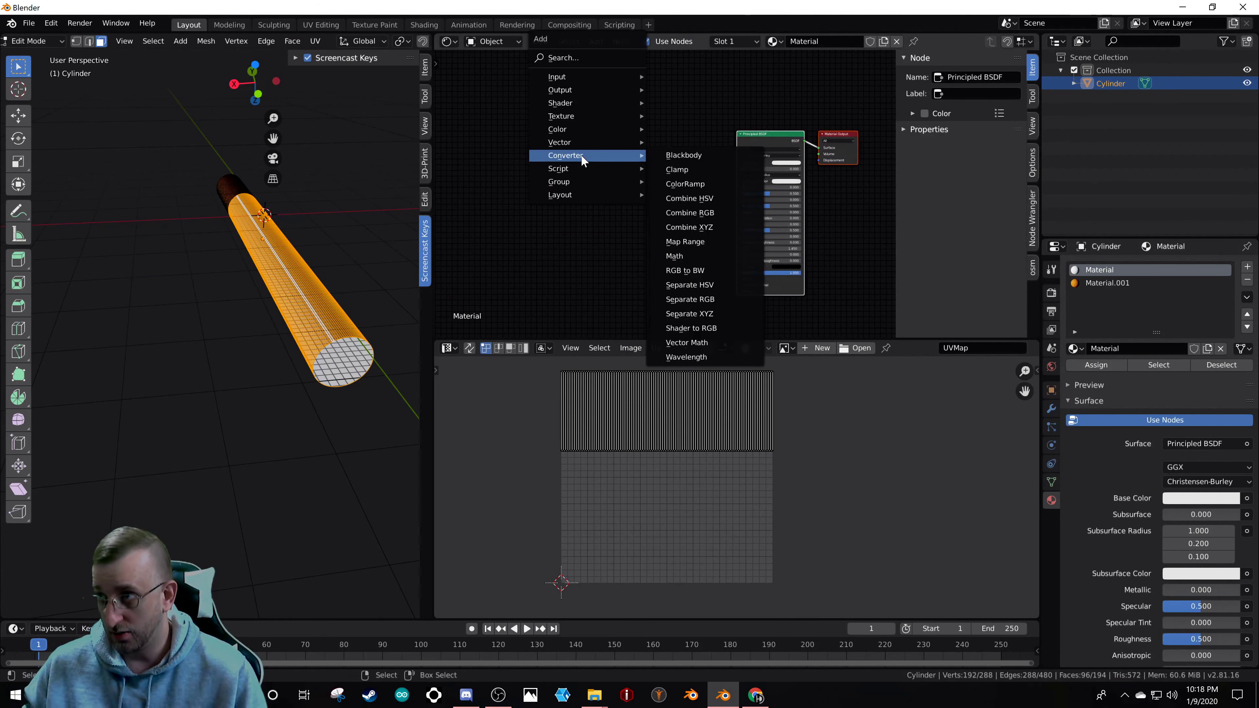
pyautogui.moveTo(584, 117)
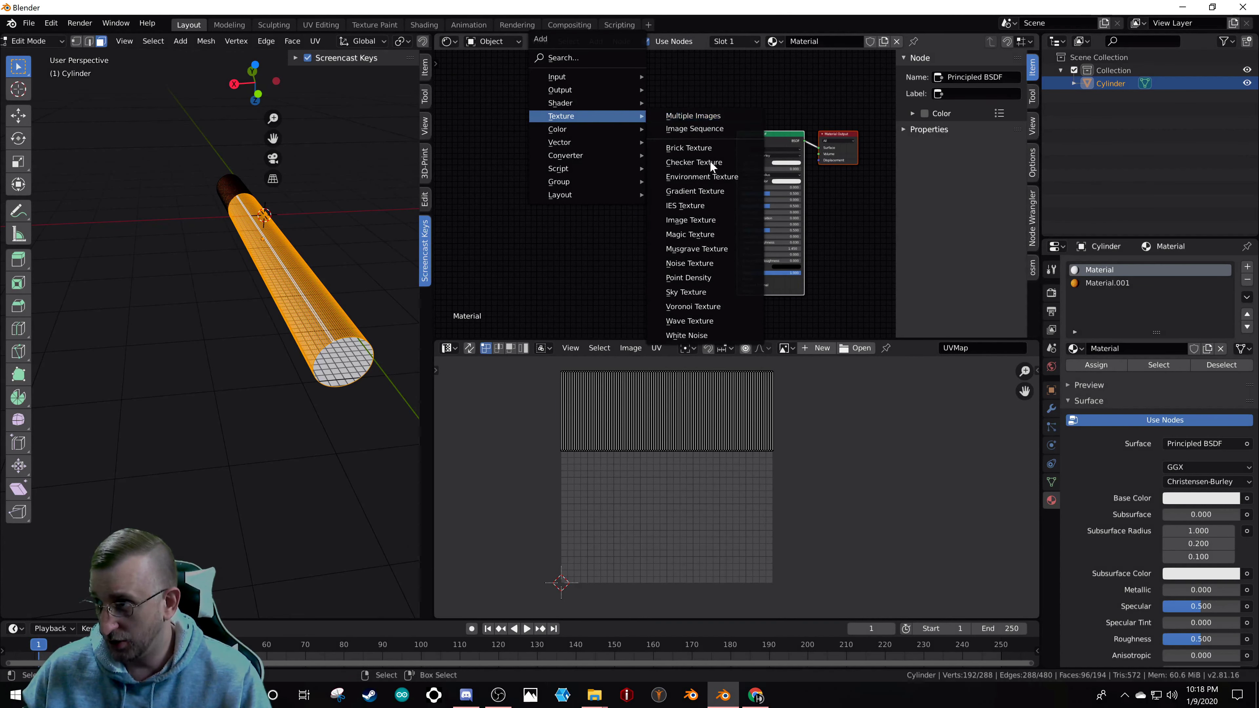
pyautogui.click(702, 220)
pyautogui.click(571, 151)
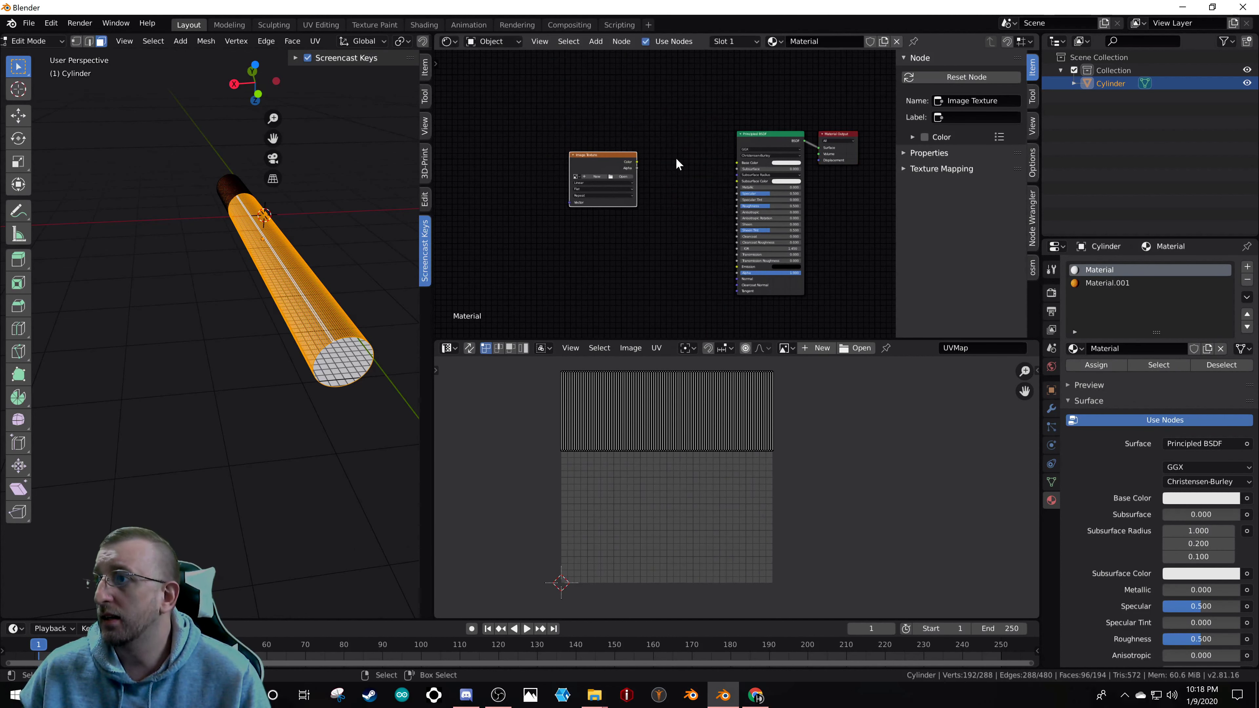
pyautogui.moveTo(637, 162); pyautogui.dragTo(738, 163)
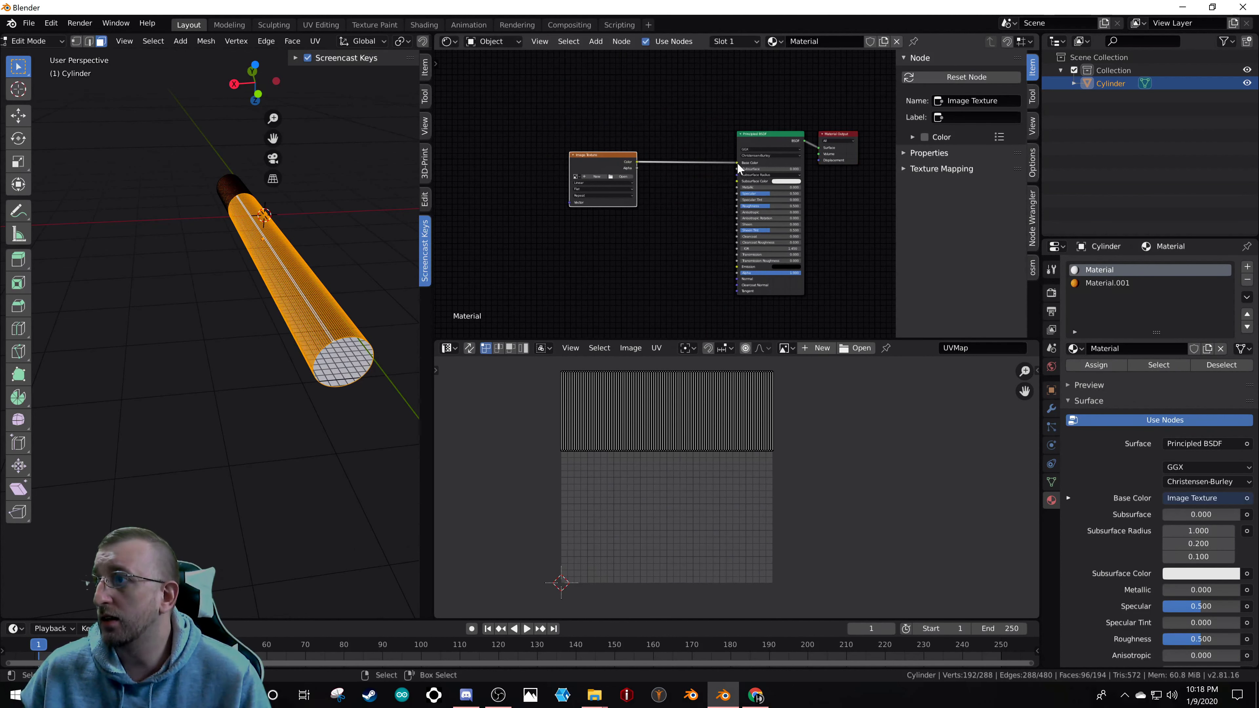
# - Load Marl.png from the Desktop into the Image Texture node
pyautogui.click(576, 176)
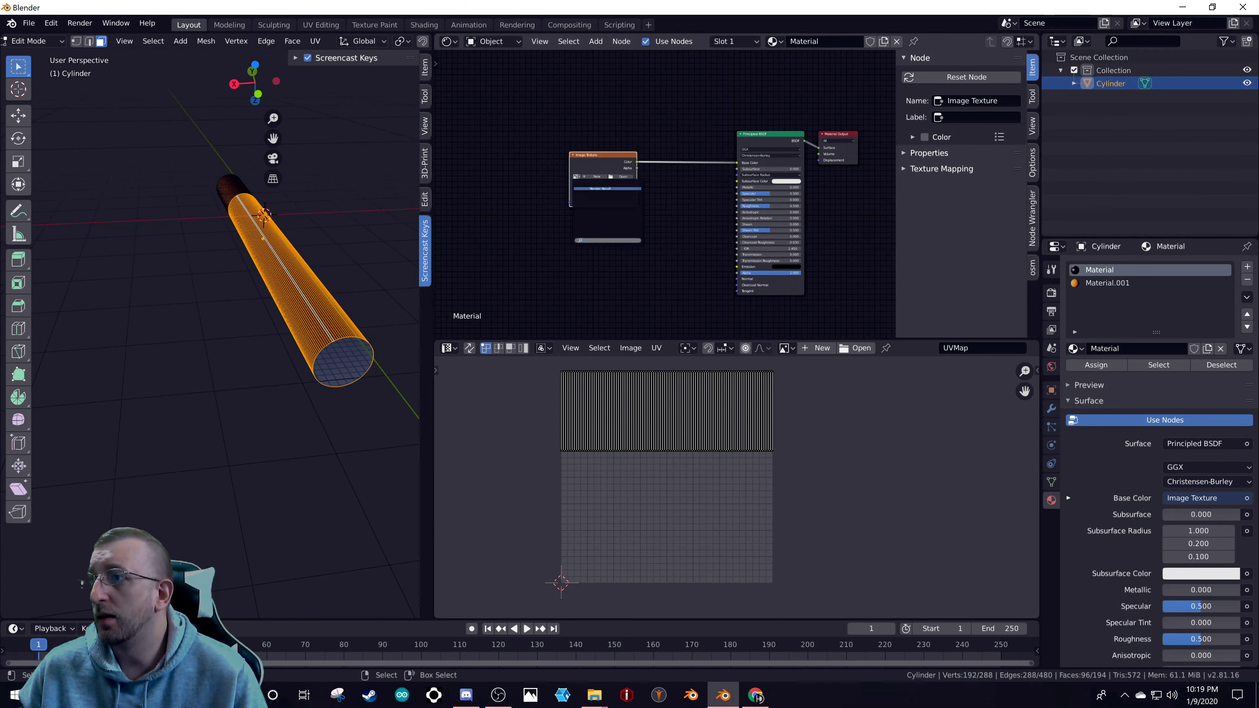
pyautogui.press('Escape')
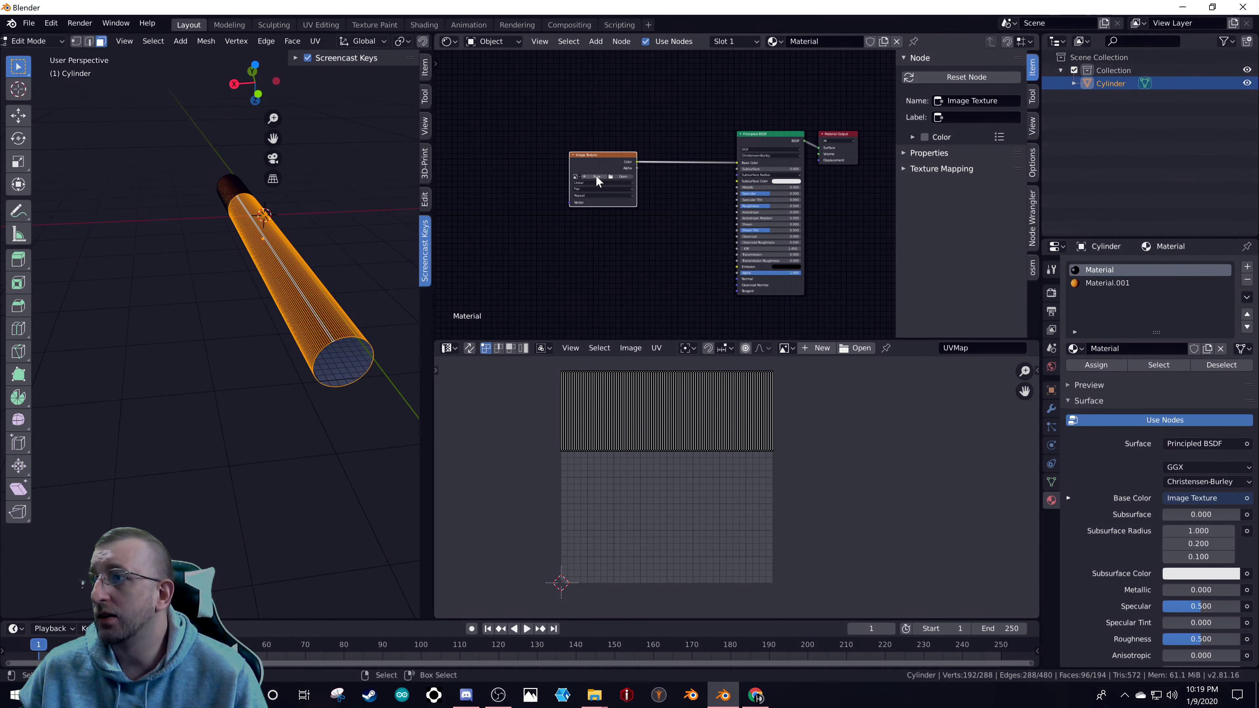
pyautogui.click(620, 175)
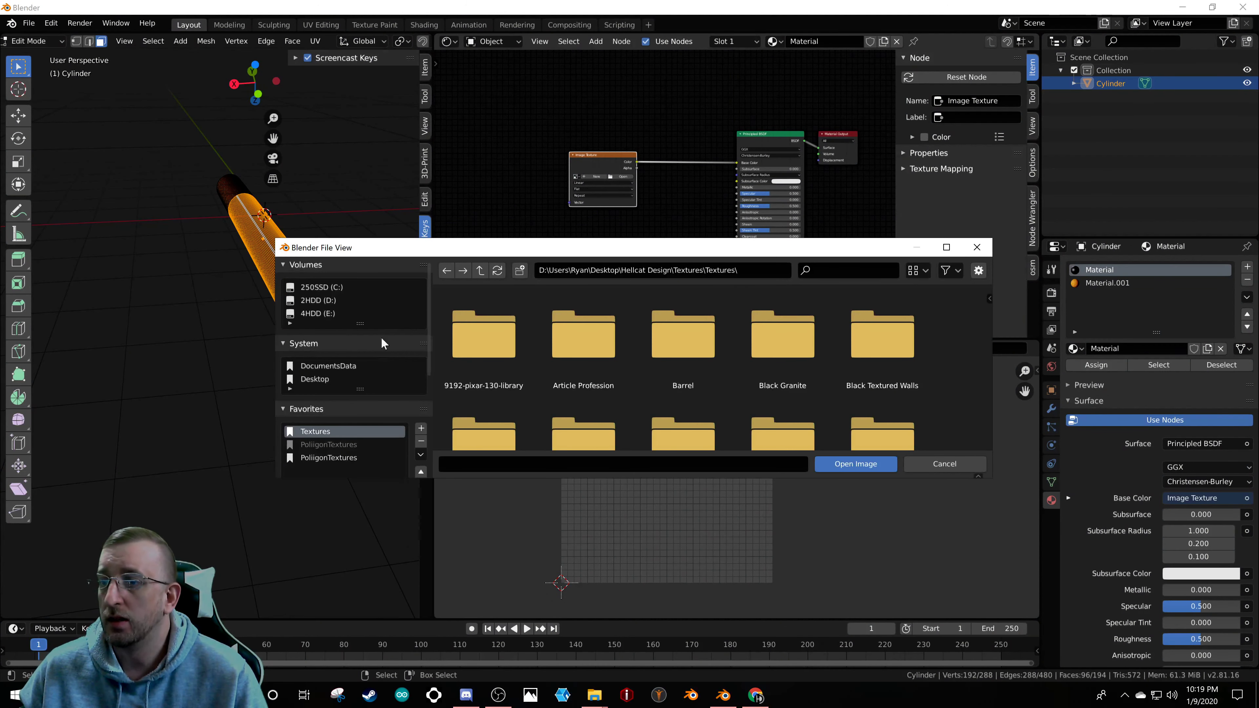
pyautogui.click(305, 382)
pyautogui.scroll(-3, 487, 381)
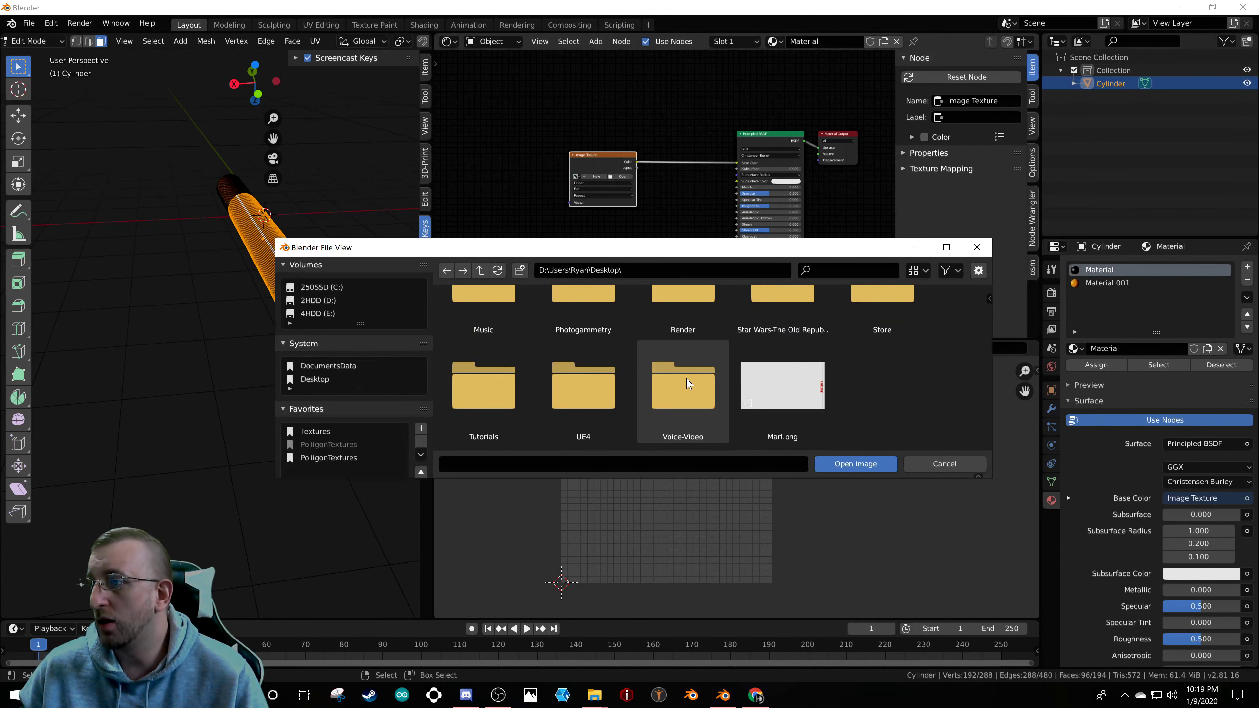
pyautogui.click(785, 411)
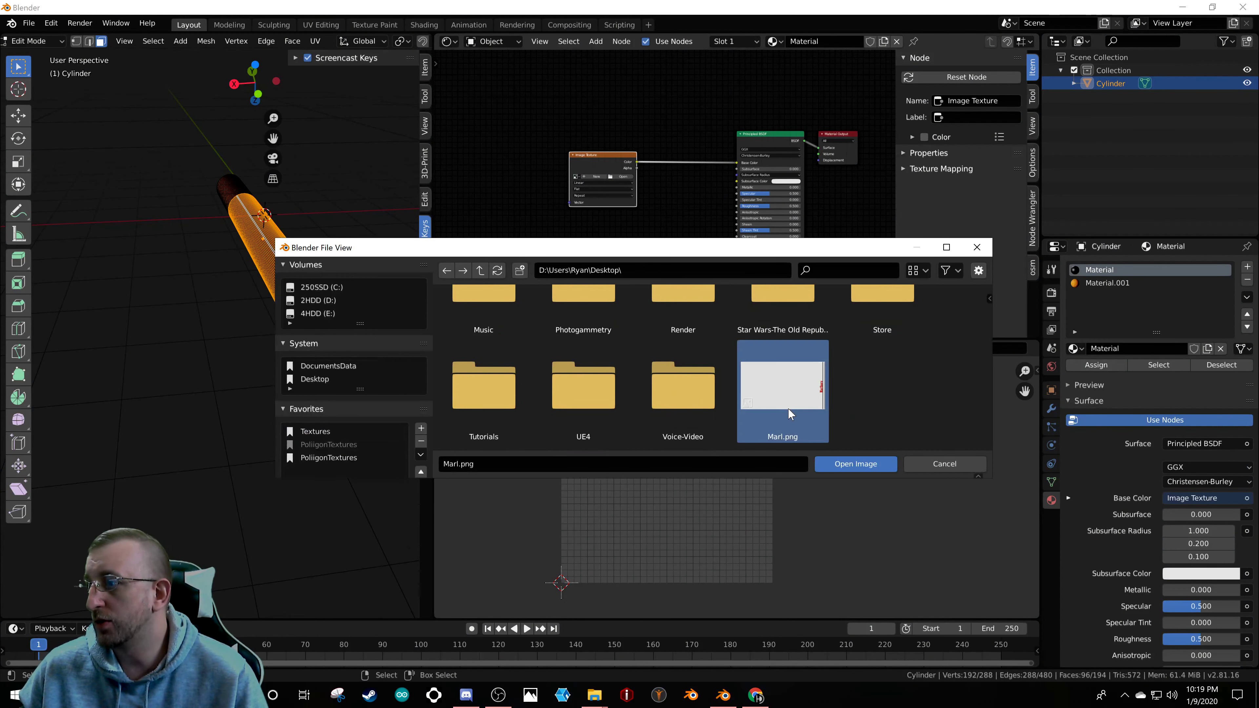
pyautogui.click(865, 464)
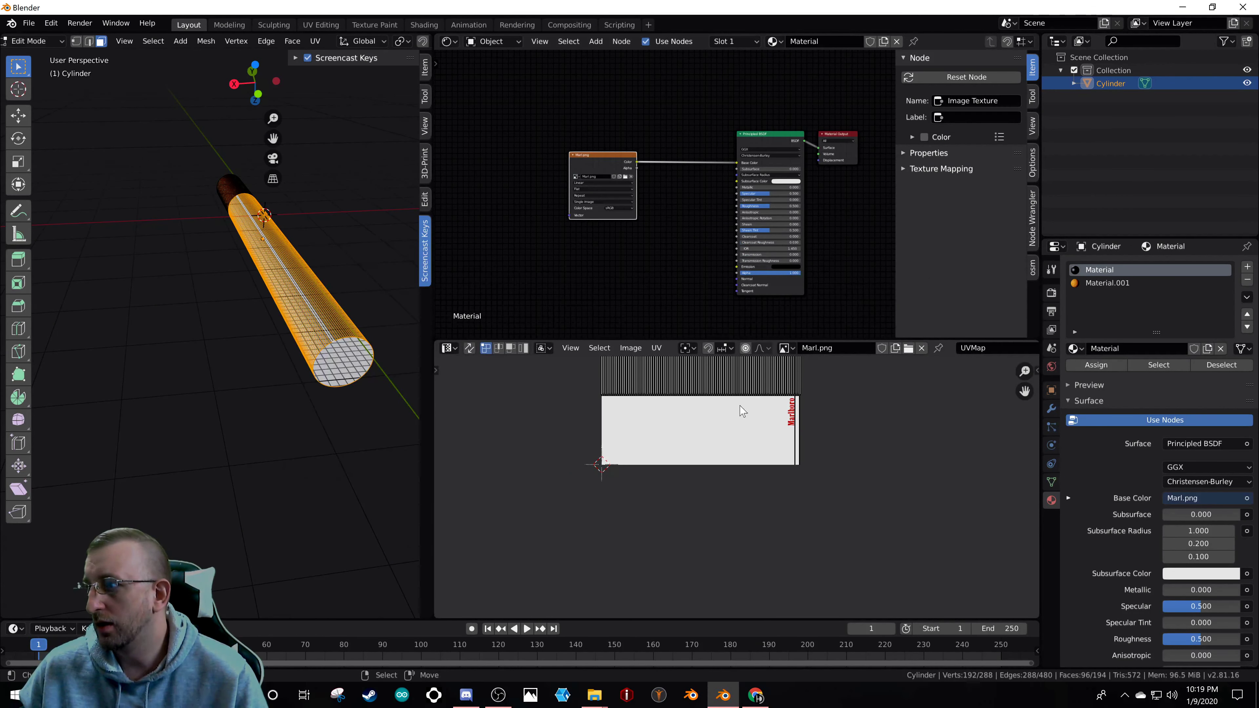
# - Select all the cylinder's UVs and rotate them 90°
pyautogui.scroll(-5, 742, 410)
pyautogui.scroll(5, 741, 411)
pyautogui.moveTo(738, 402); pyautogui.dragTo(731, 469, button='middle')
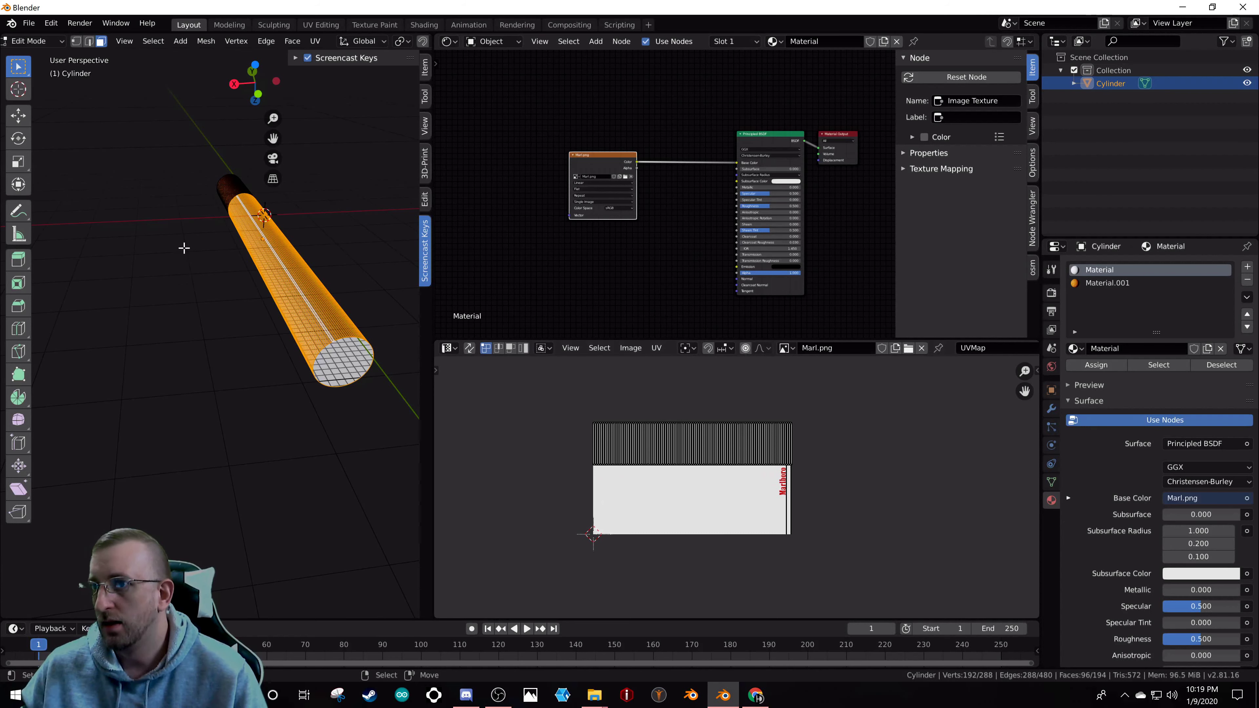
pyautogui.scroll(3, 231, 239)
pyautogui.moveTo(233, 239); pyautogui.dragTo(402, 335, button='middle')
pyautogui.press('a')
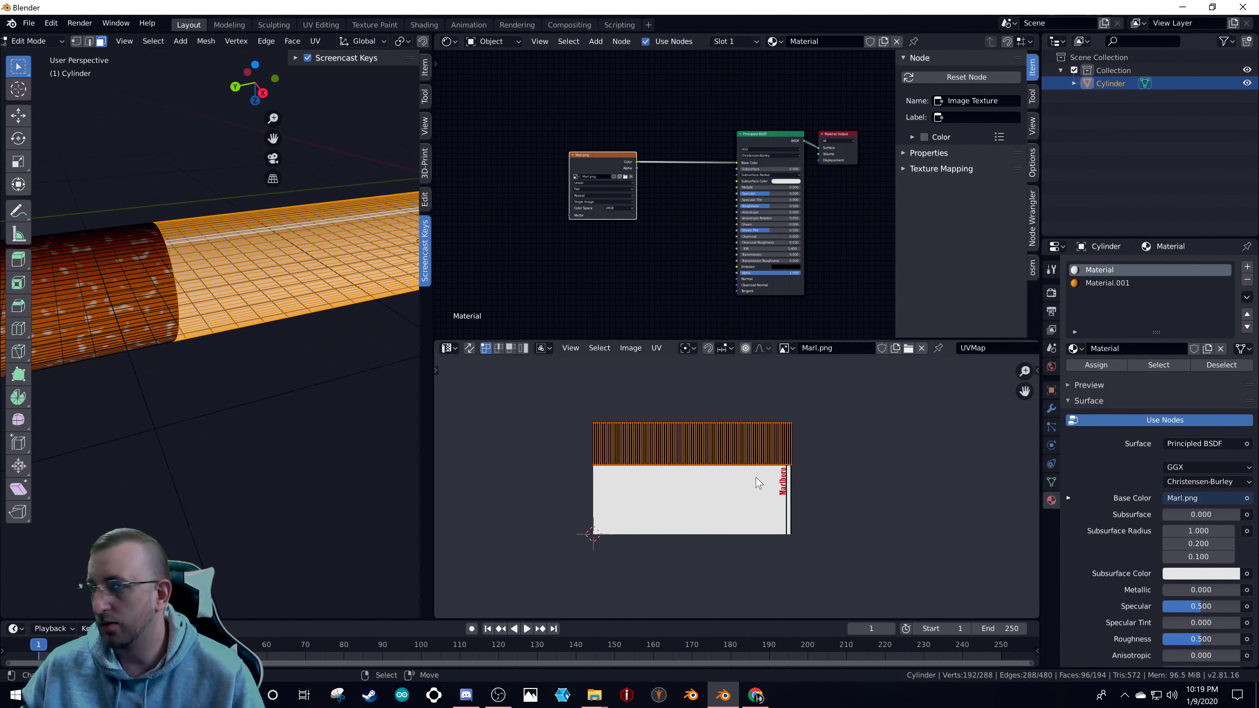
pyautogui.scroll(-6, 315, 386)
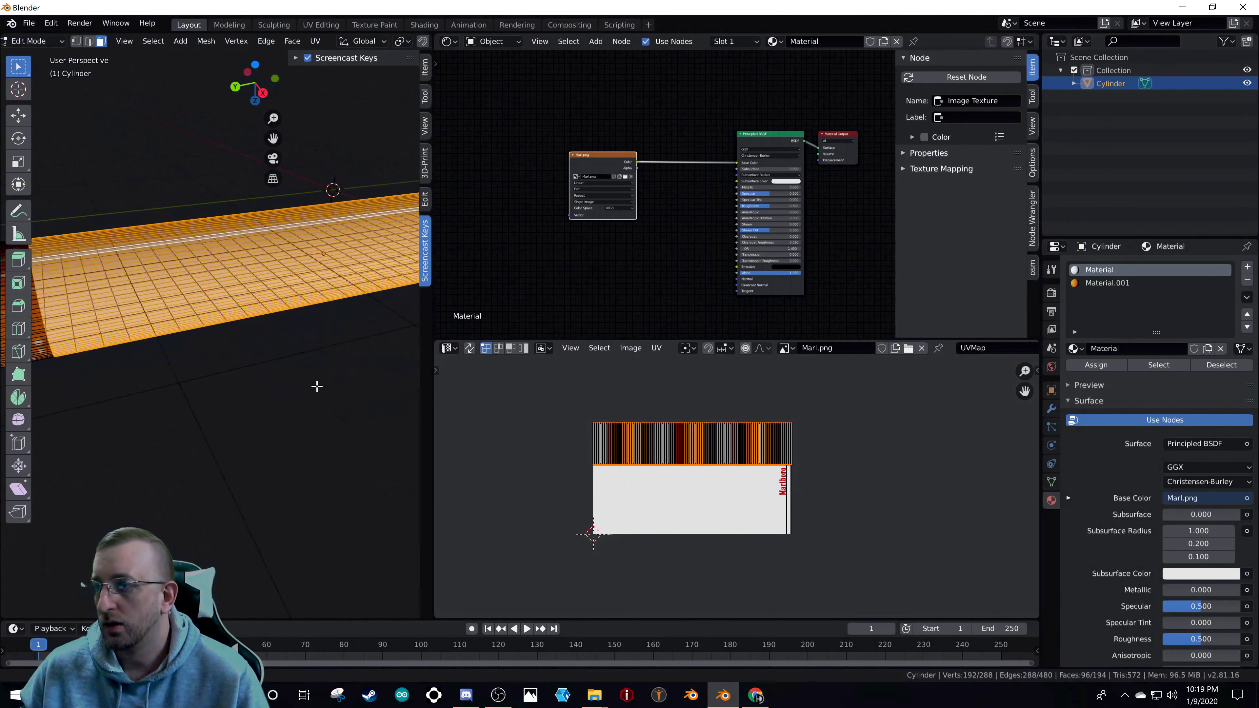
pyautogui.moveTo(253, 357); pyautogui.dragTo(228, 145, button='middle')
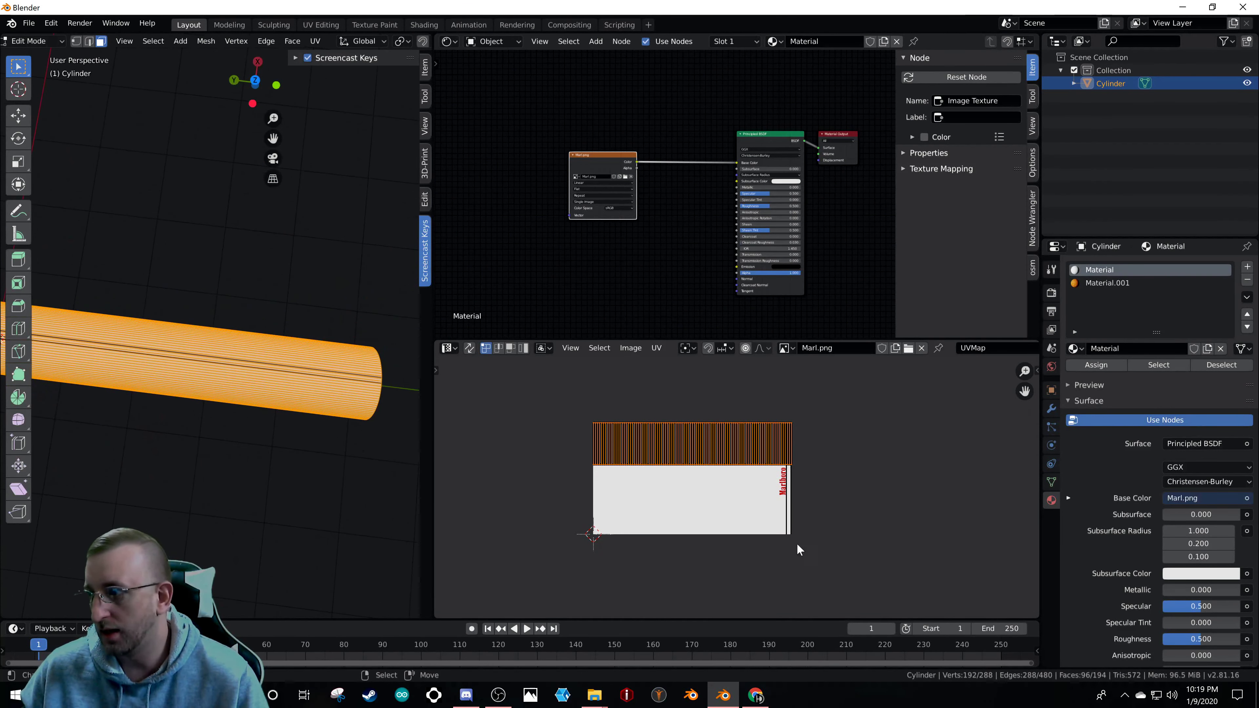
pyautogui.press('r')
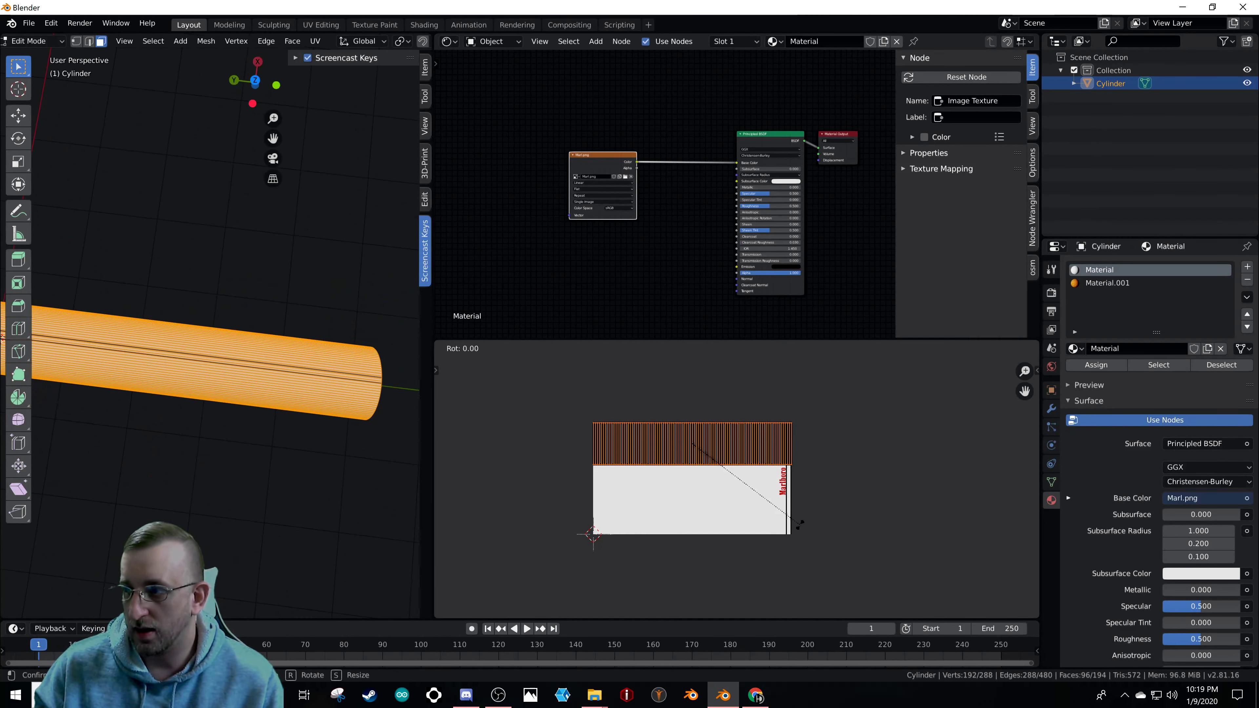
pyautogui.write('90')
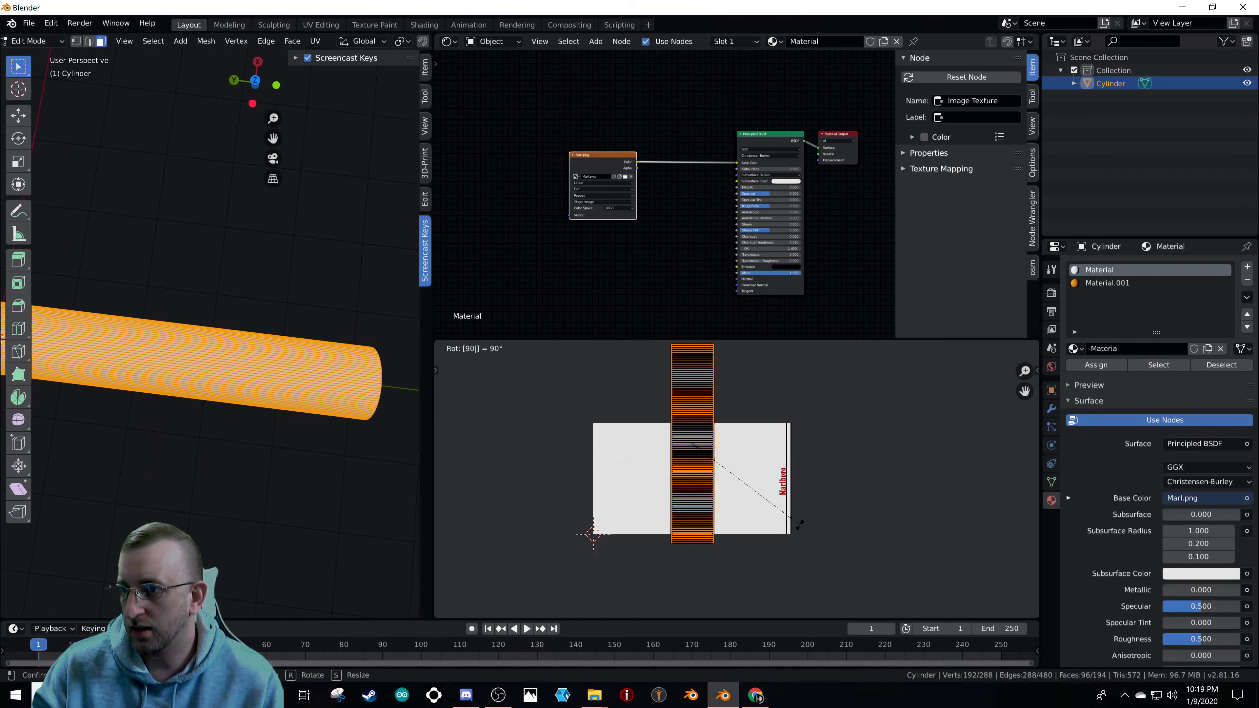
pyautogui.press('Return')
# - Rescale and move the UV strip, then stretch it along X across Marl.png
pyautogui.press('s')
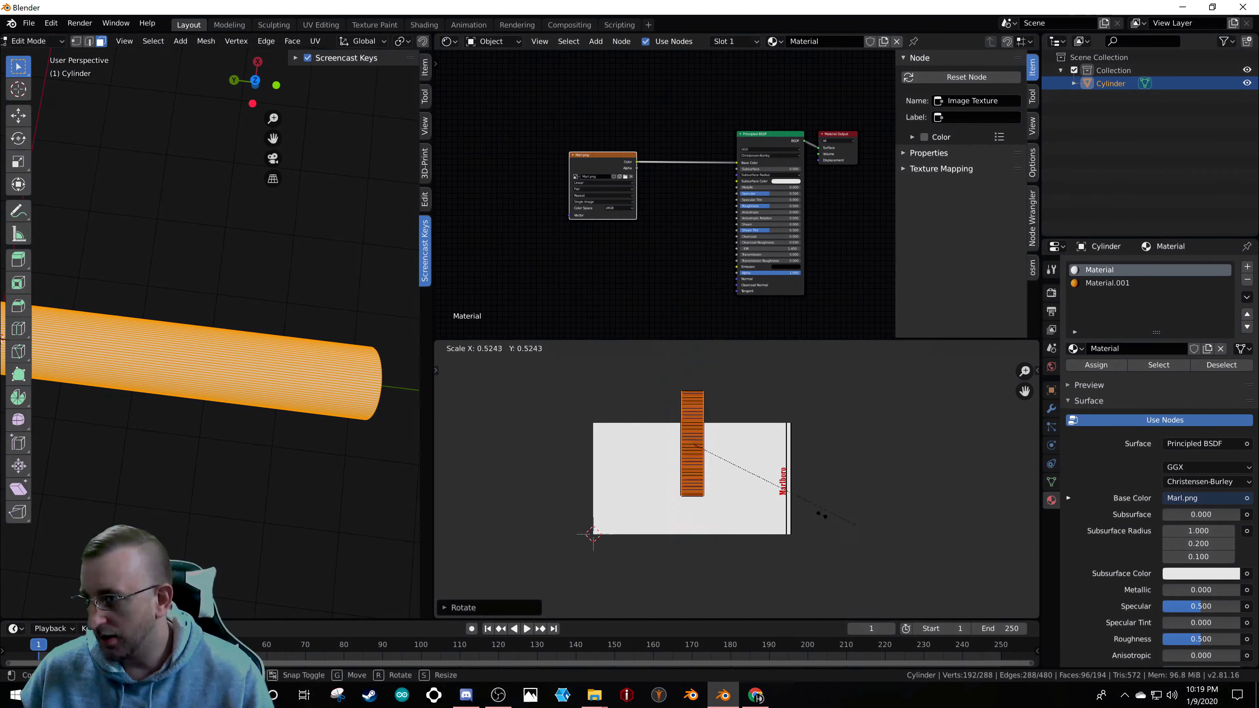
pyautogui.click(820, 506)
pyautogui.press('g')
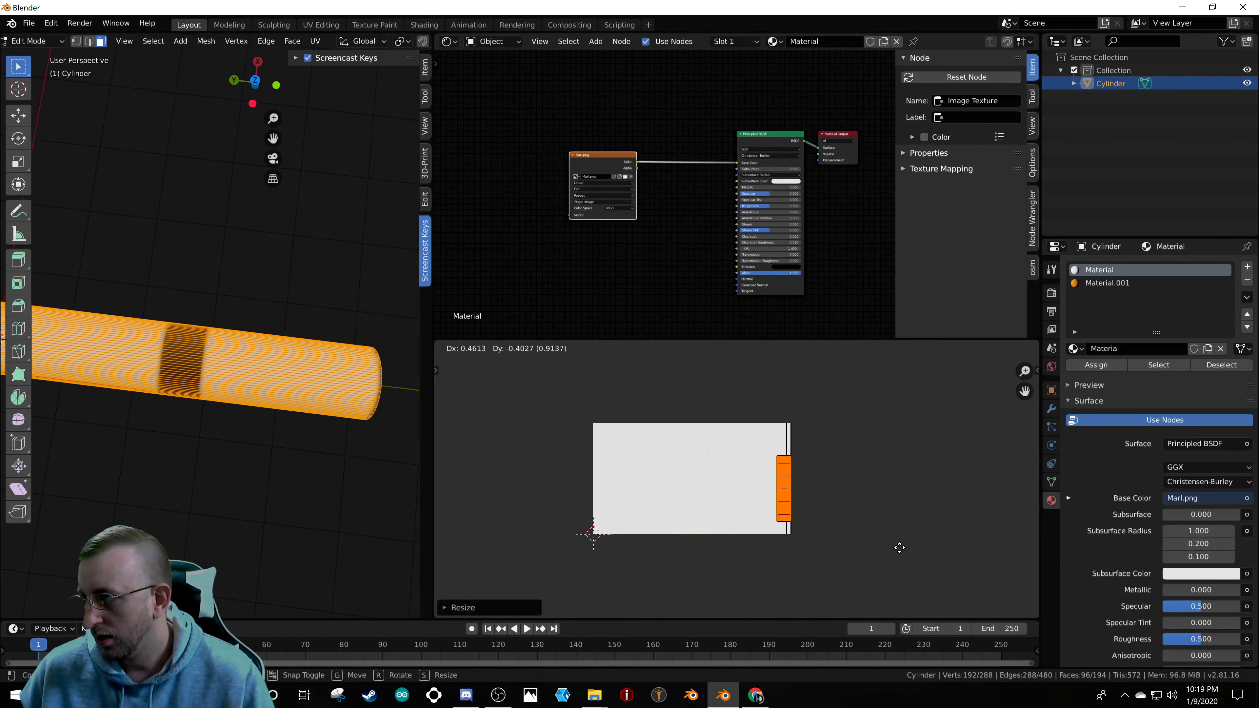
pyautogui.click(898, 547)
pyautogui.press('s')
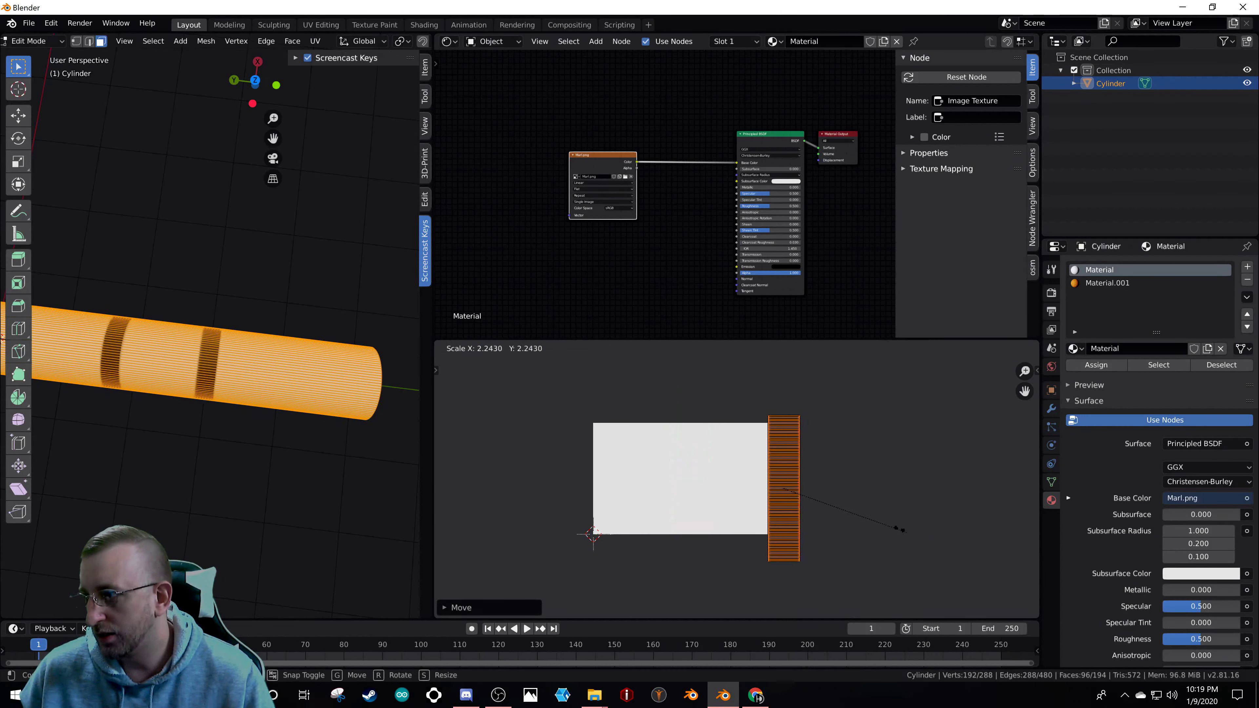
pyautogui.click(875, 522)
pyautogui.press('s')
pyautogui.press('x')
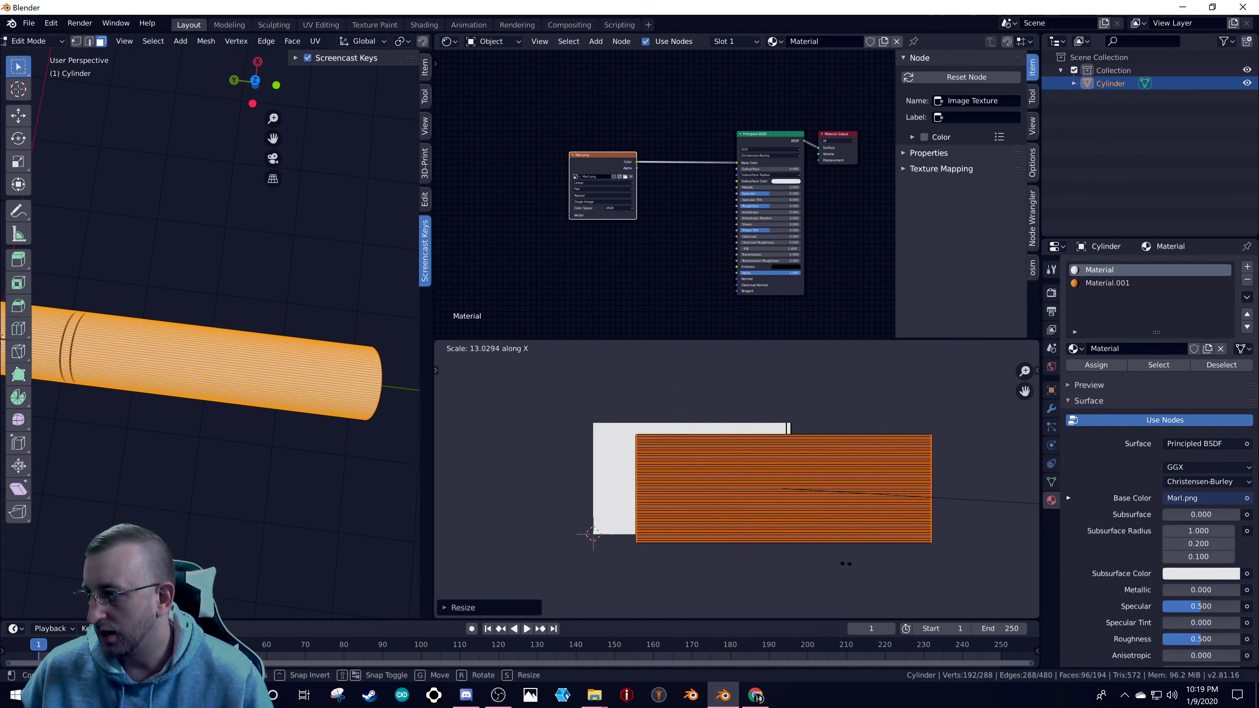
pyautogui.click(848, 567)
pyautogui.press('g')
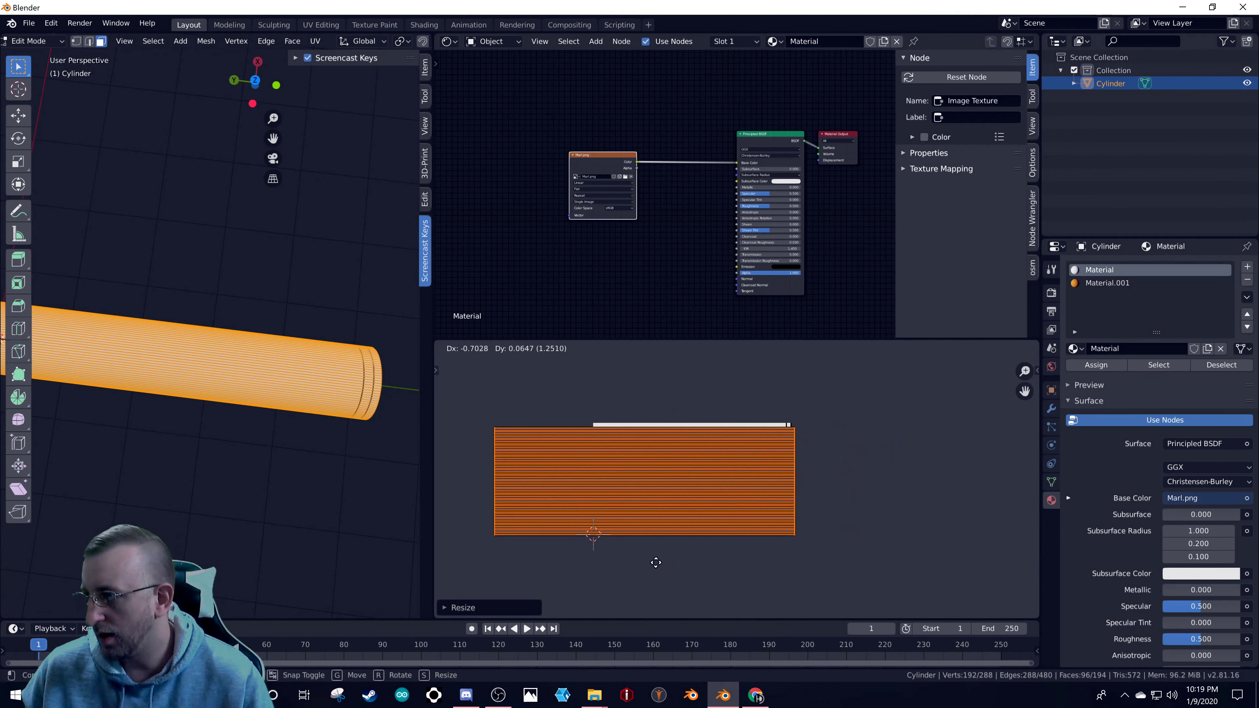
pyautogui.click(655, 565)
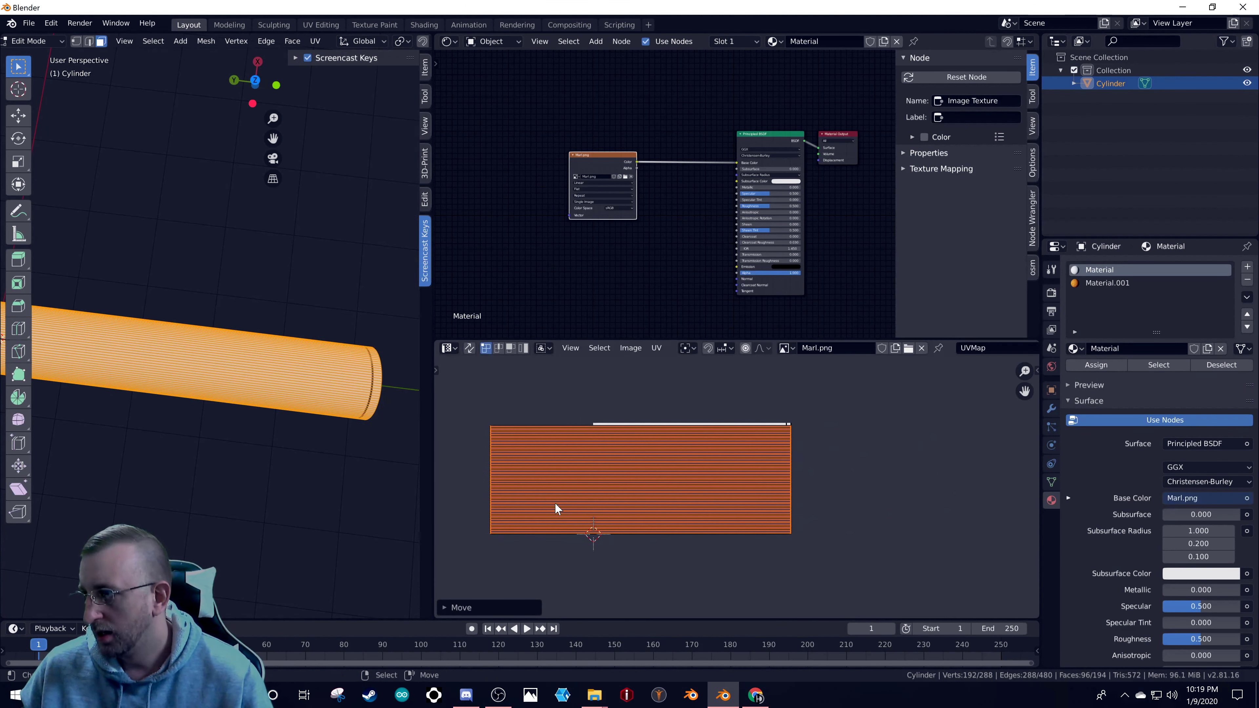
pyautogui.scroll(-3, 213, 386)
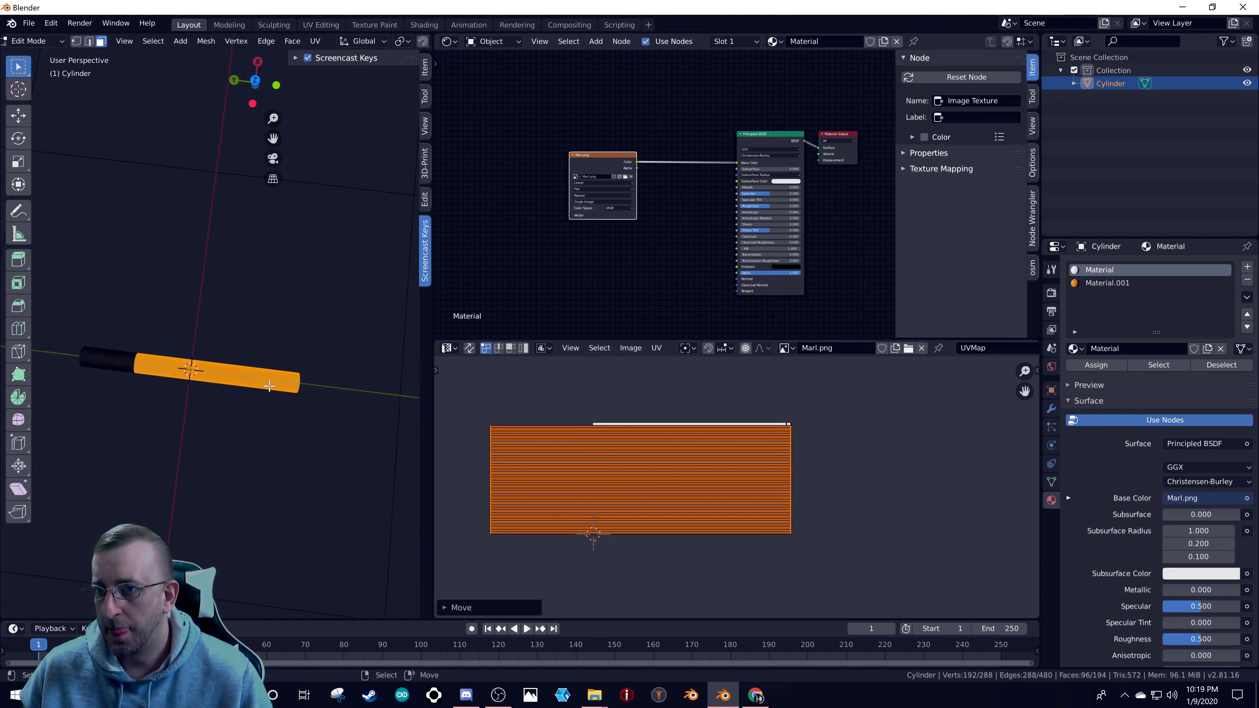
pyautogui.scroll(2, 213, 386)
pyautogui.keyDown('shift'); pyautogui.moveTo(164, 391); pyautogui.dragTo(329, 416, button='middle'); pyautogui.keyUp('shift')
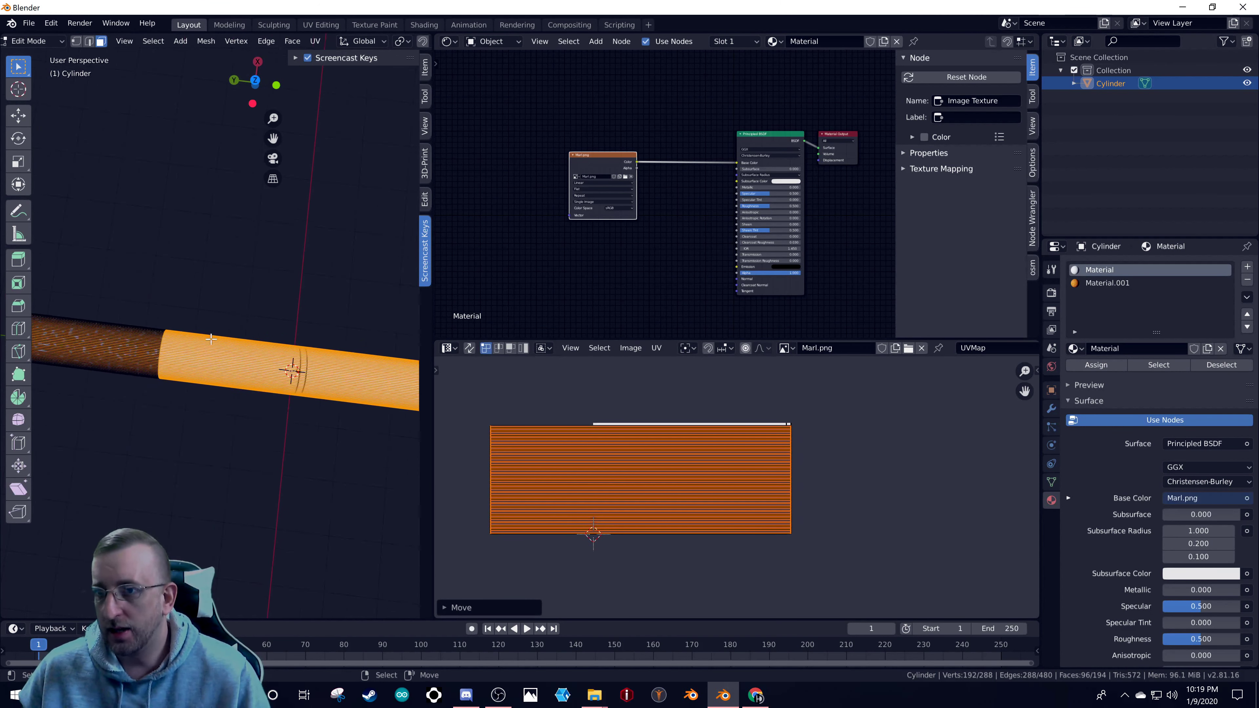
# - Add an edge loop around the cylinder near the filter
pyautogui.hotkey('ctrl', 'r')
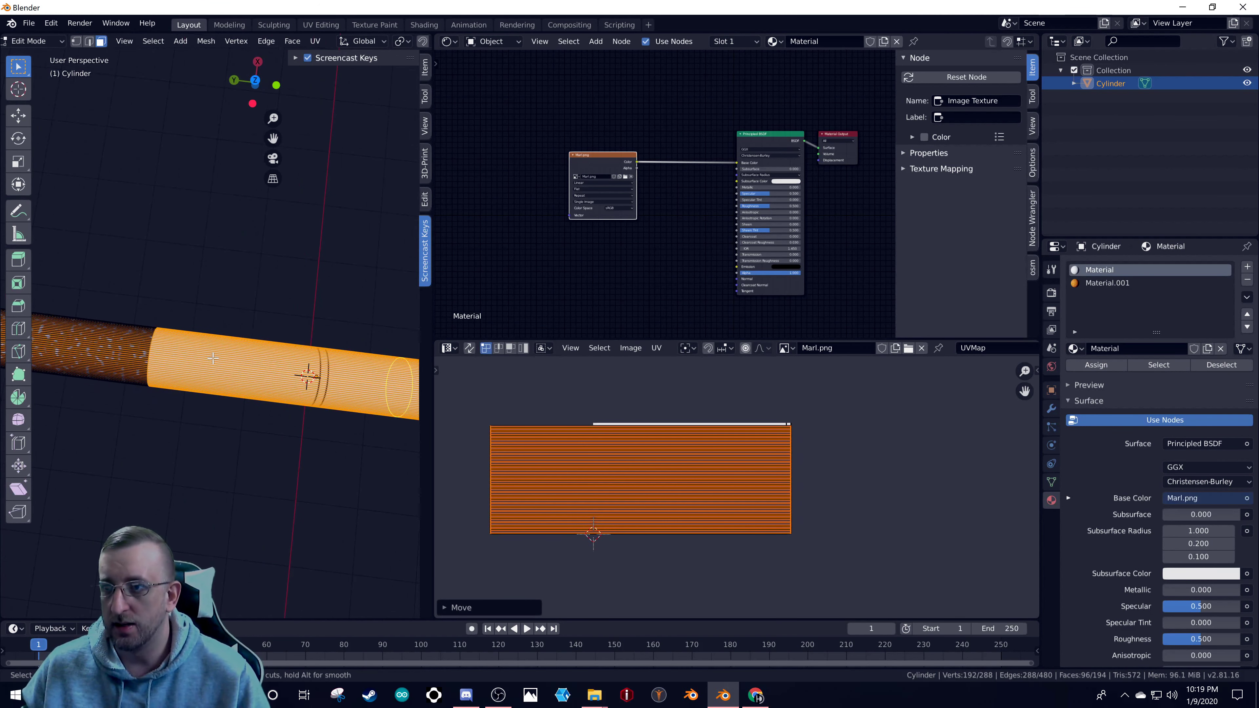
pyautogui.click(213, 358)
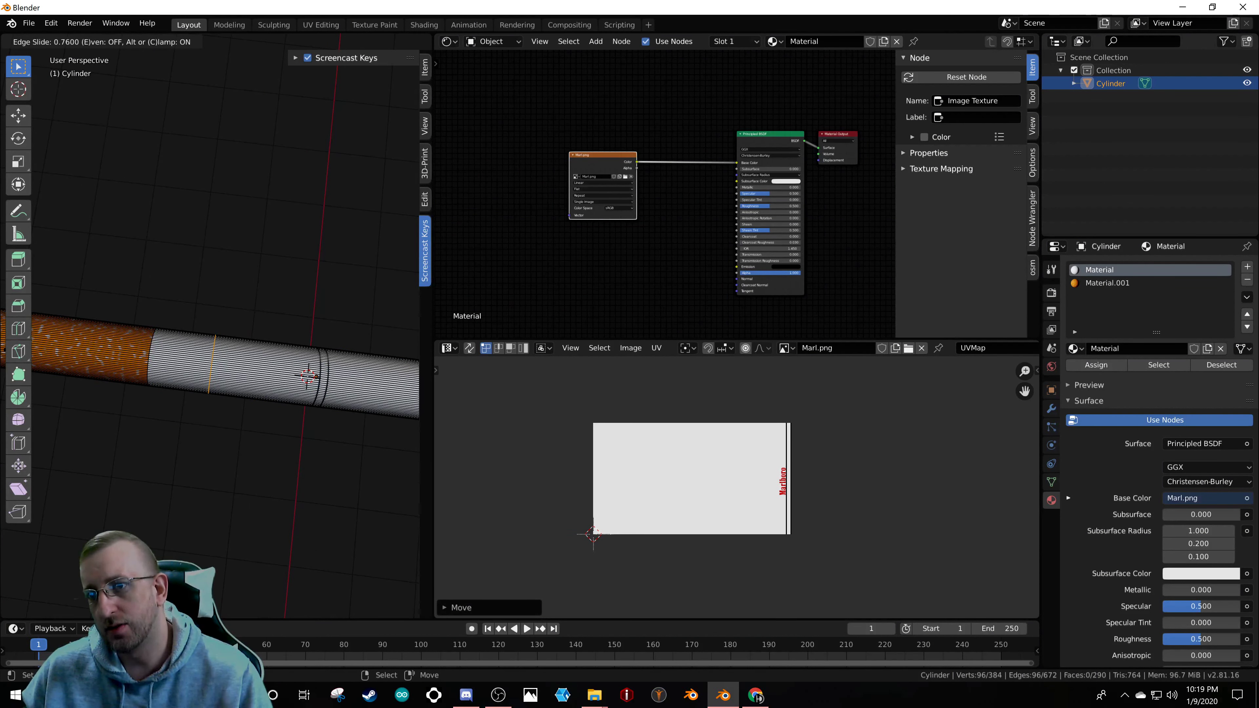
pyautogui.click(10, 350)
pyautogui.scroll(-1, 322, 373)
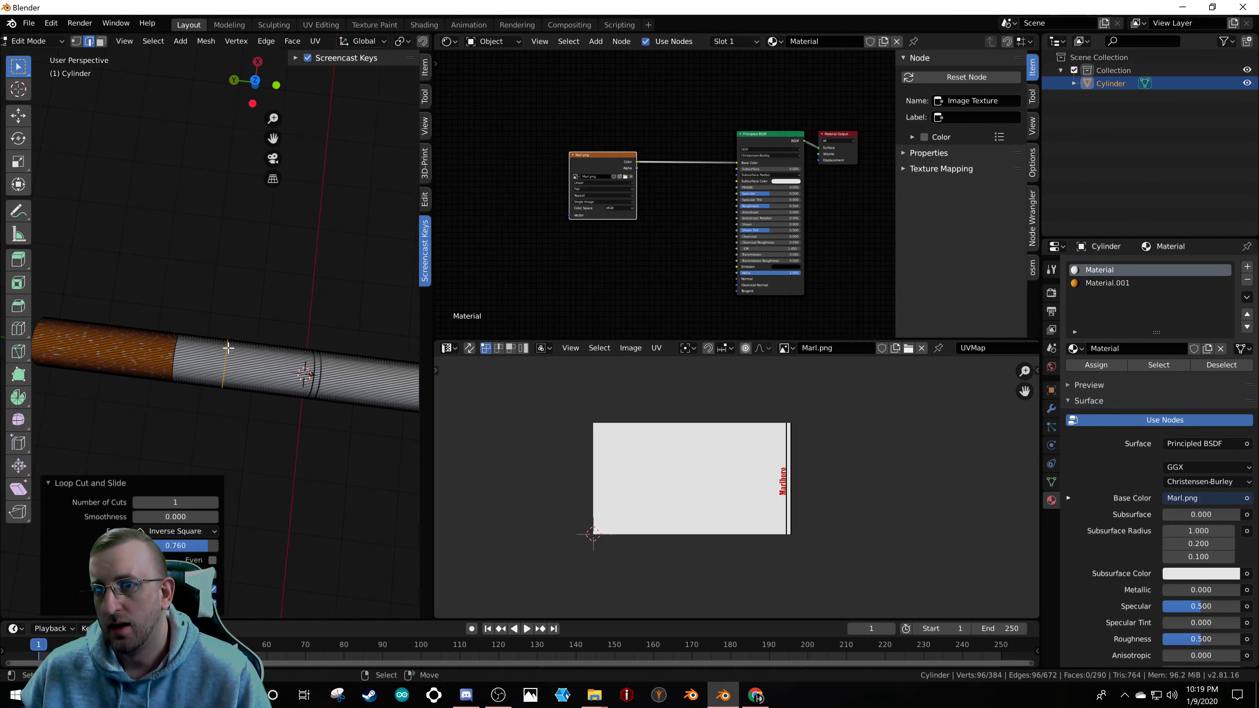
pyautogui.scroll(1, 224, 348)
pyautogui.scroll(-1, 221, 357)
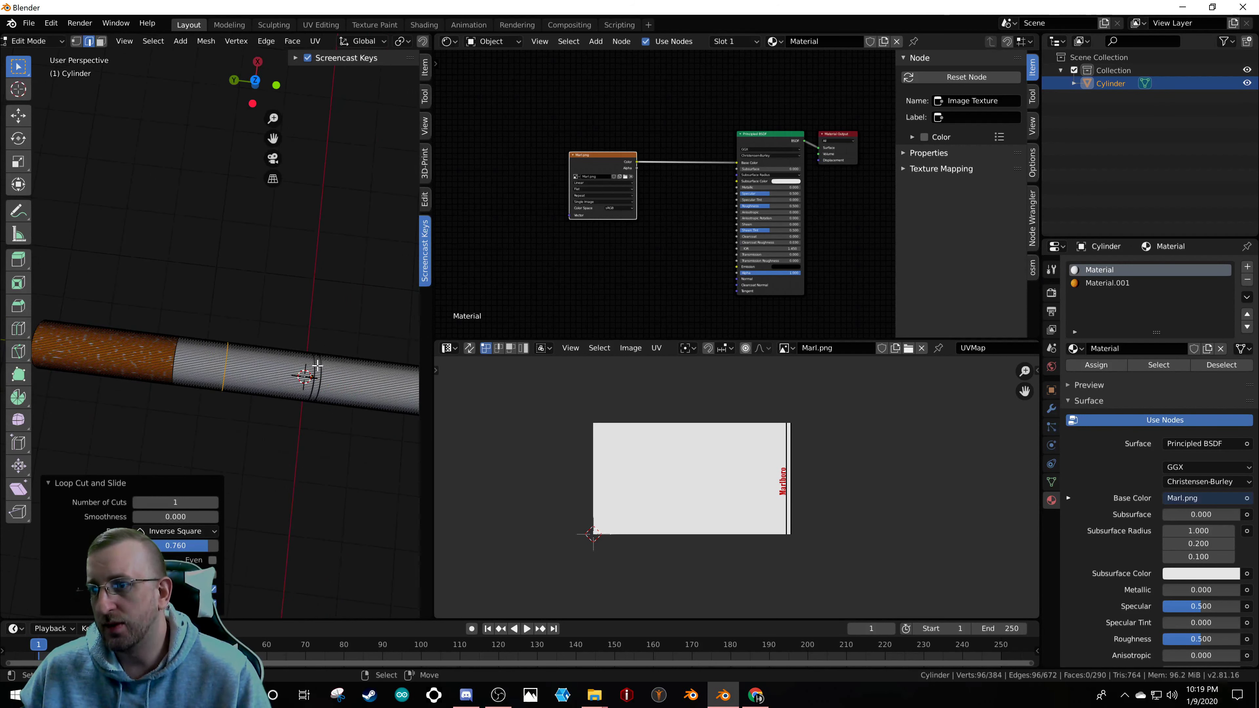
pyautogui.scroll(-1, 317, 365)
pyautogui.scroll(1, 331, 369)
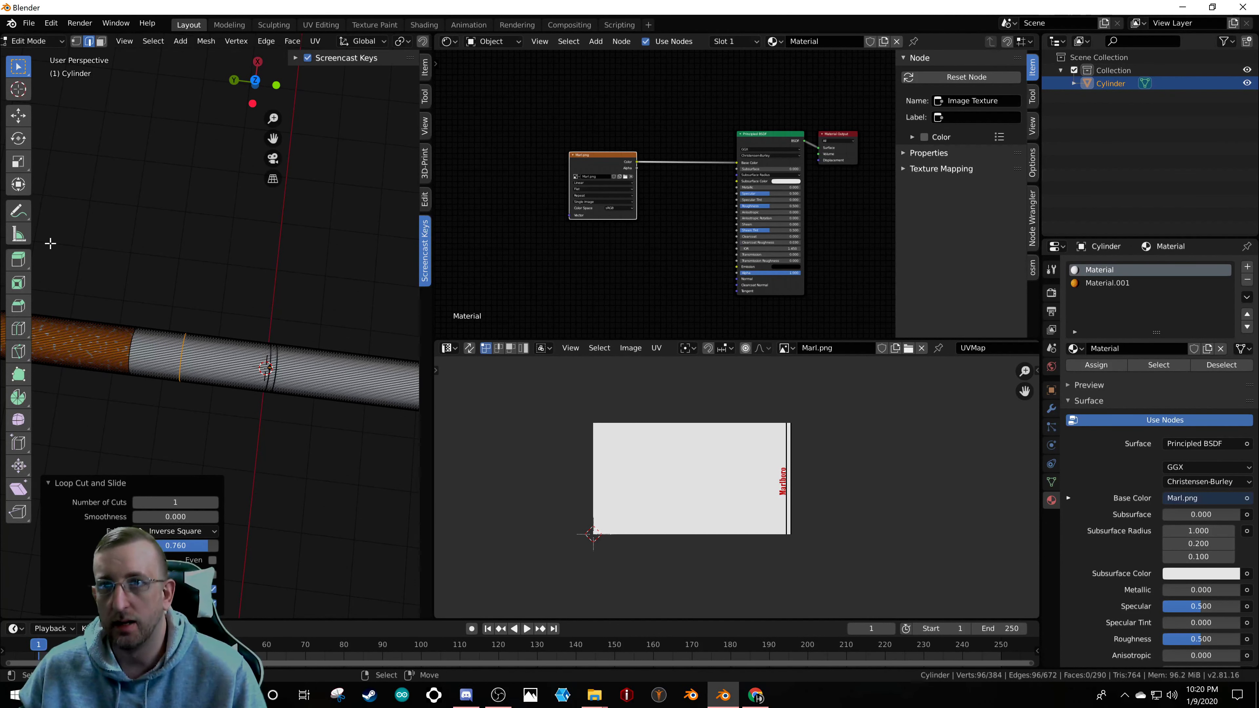
# - Select the face ring beside the filter and move its UVs along X onto the label
pyautogui.click(102, 43)
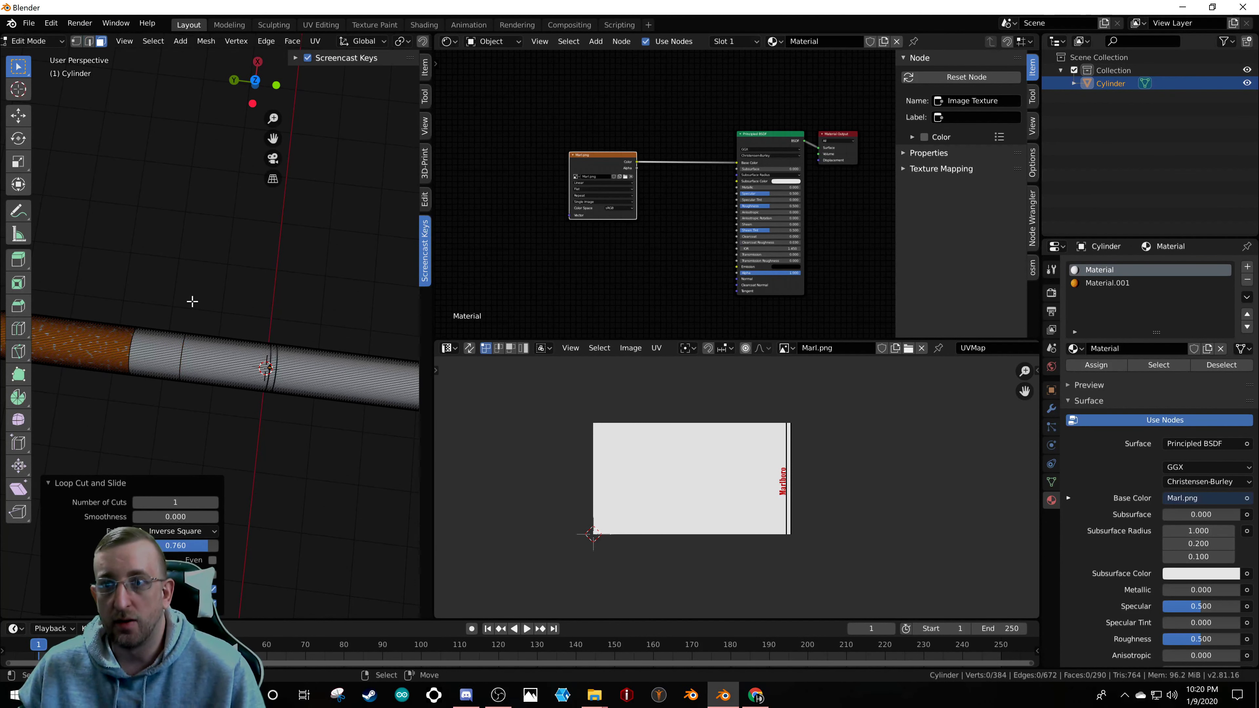
pyautogui.keyDown('alt'); pyautogui.click(166, 338); pyautogui.keyUp('alt')
pyautogui.moveTo(166, 338); pyautogui.dragTo(200, 219, button='middle')
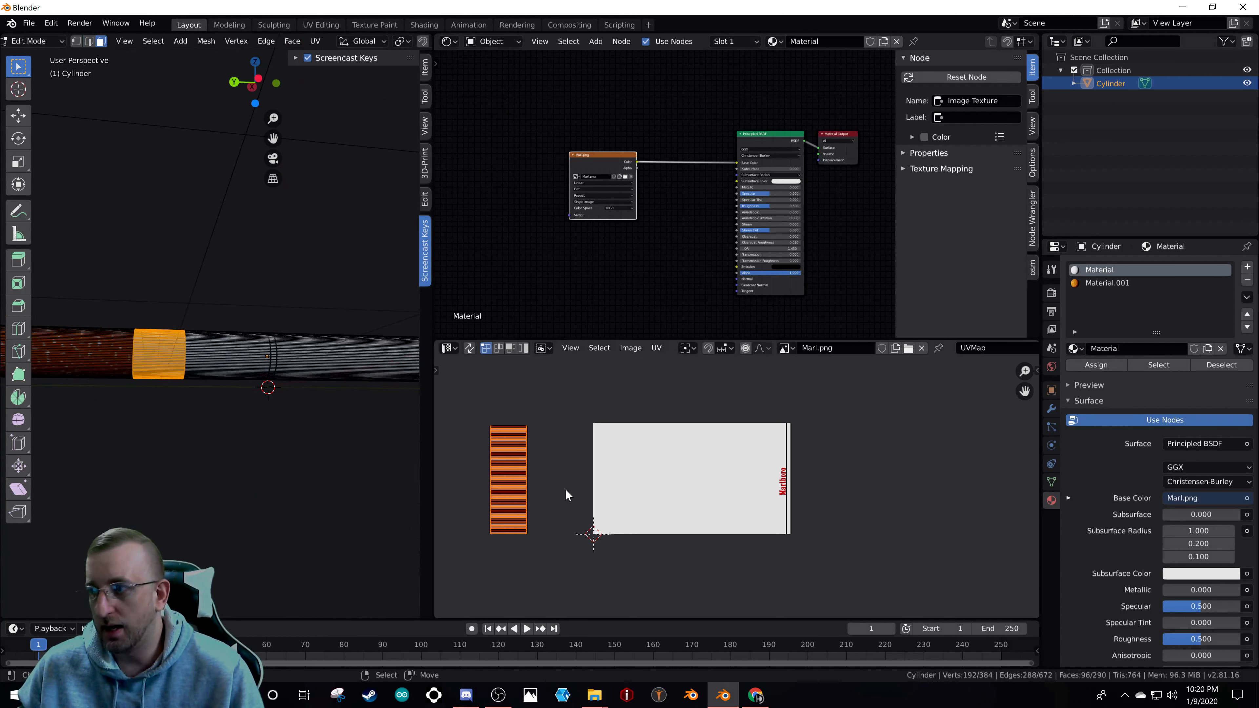
pyautogui.press('g')
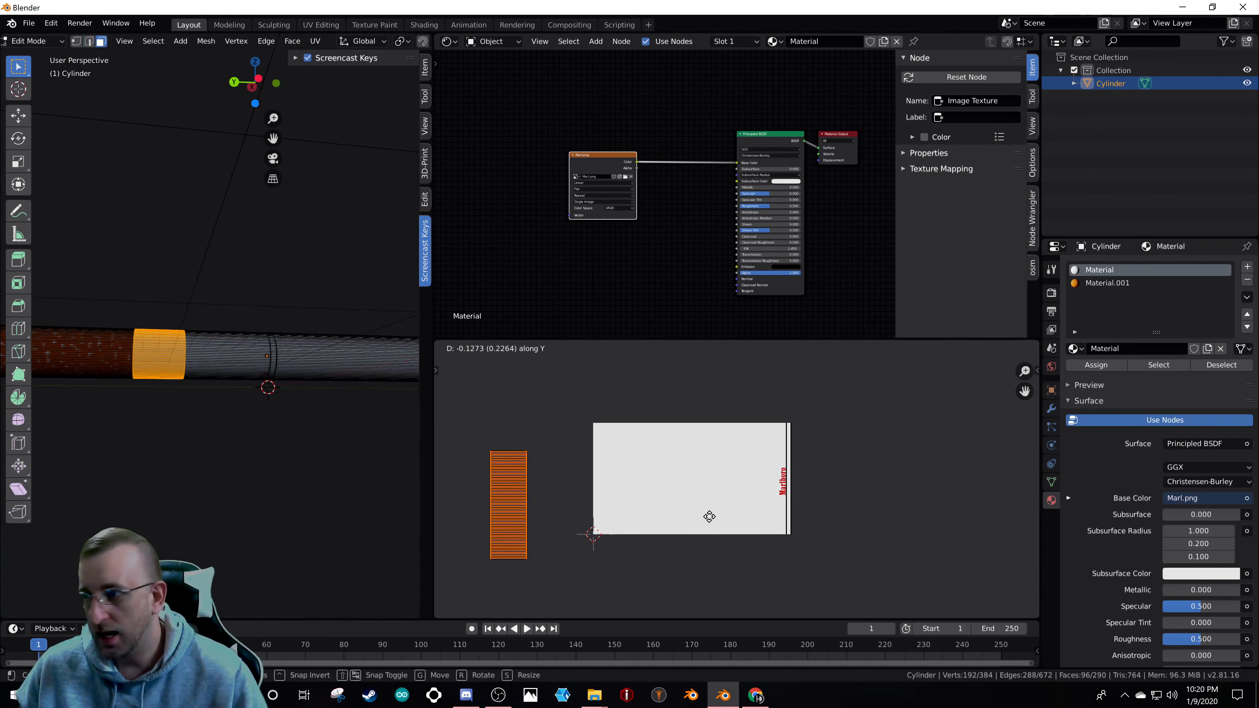
pyautogui.press('x')
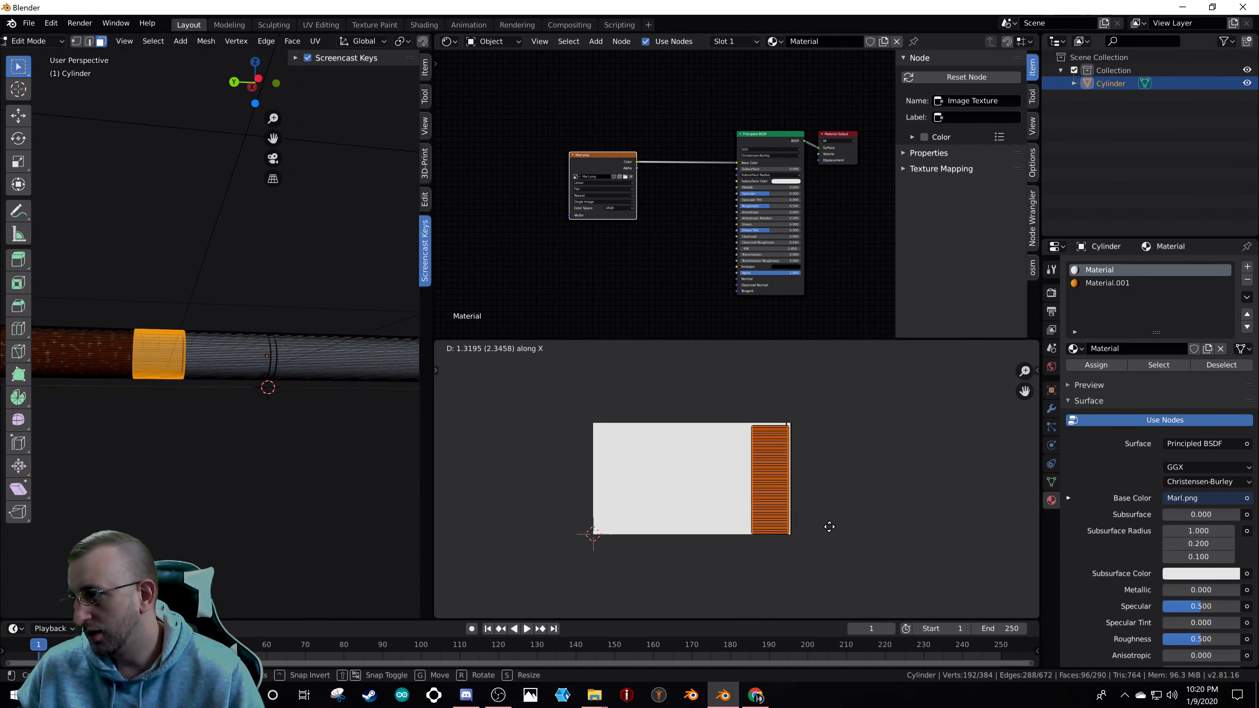
pyautogui.click(832, 526)
# - Nudge the band's UVs along X and rotate them 180°
pyautogui.scroll(6, 813, 467)
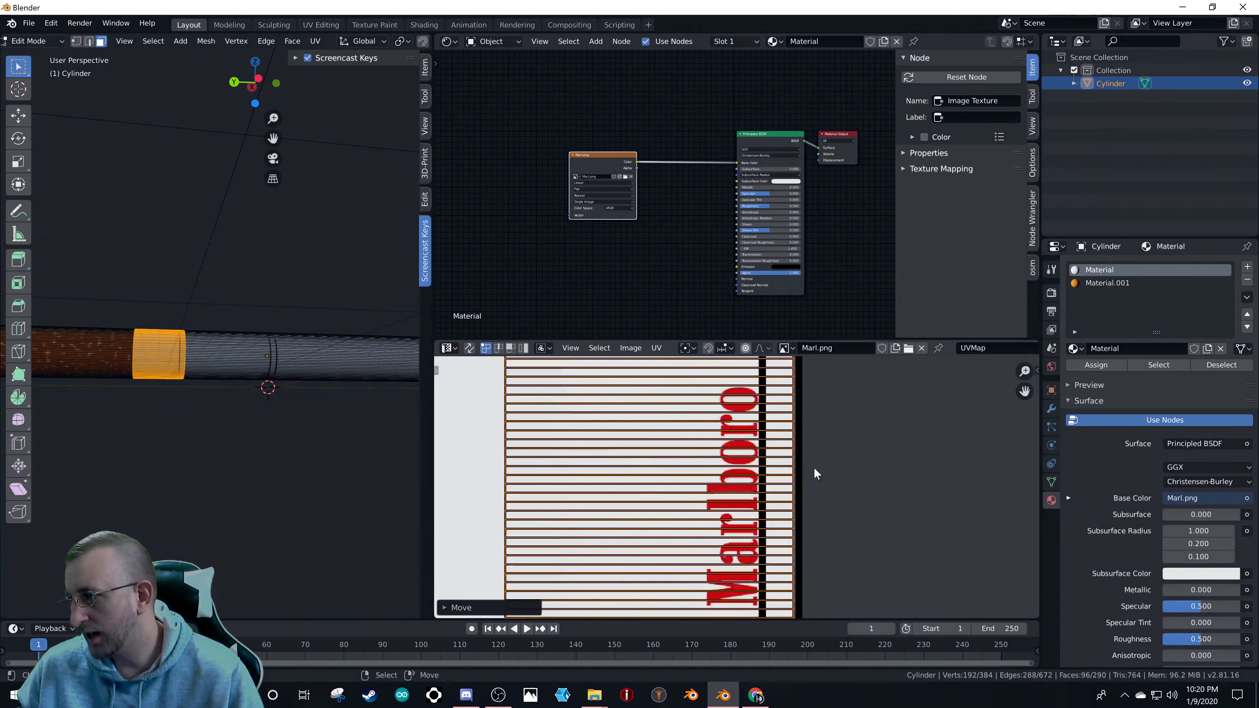
pyautogui.press('g')
pyautogui.press('x')
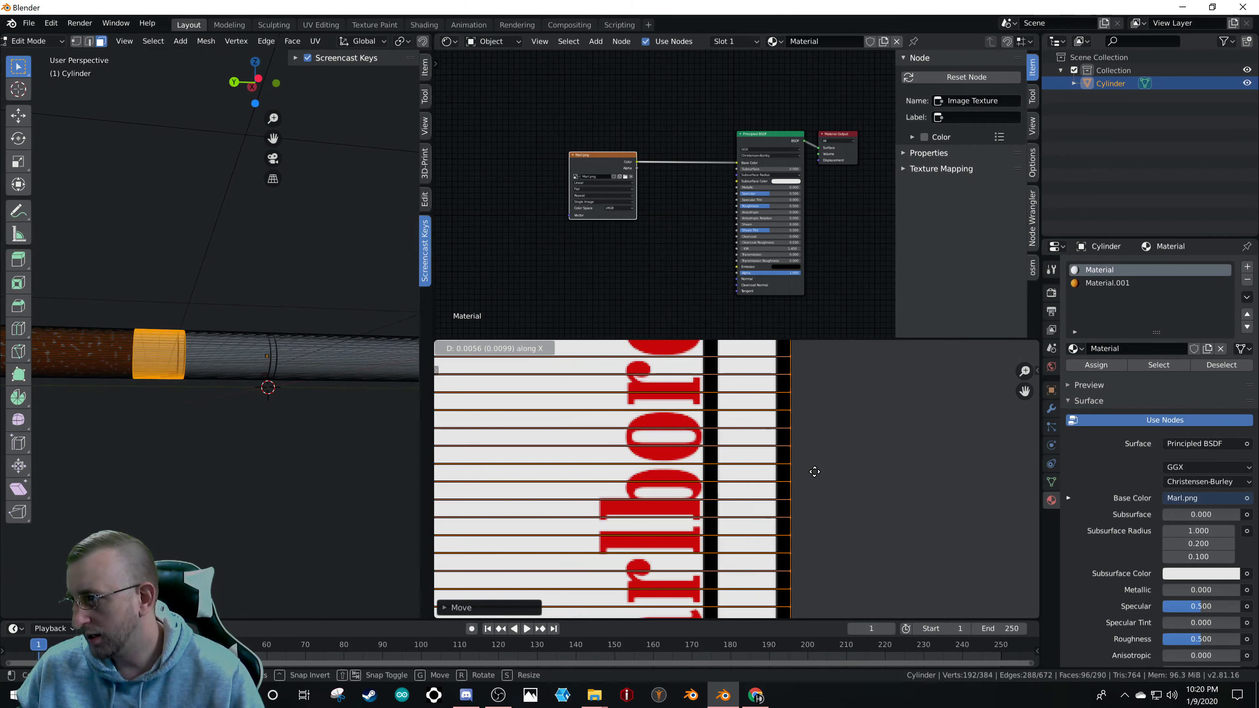
pyautogui.click(813, 472)
pyautogui.scroll(-5, 661, 424)
pyautogui.scroll(4, 280, 387)
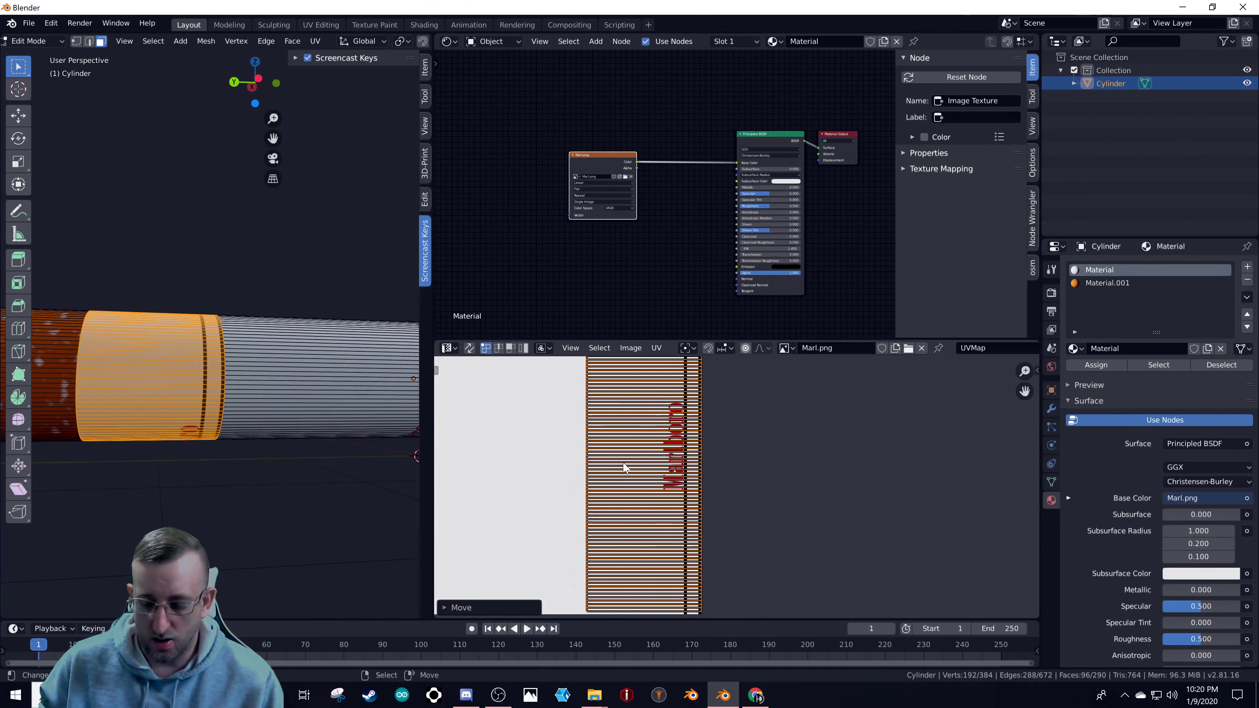
pyautogui.write('r180')
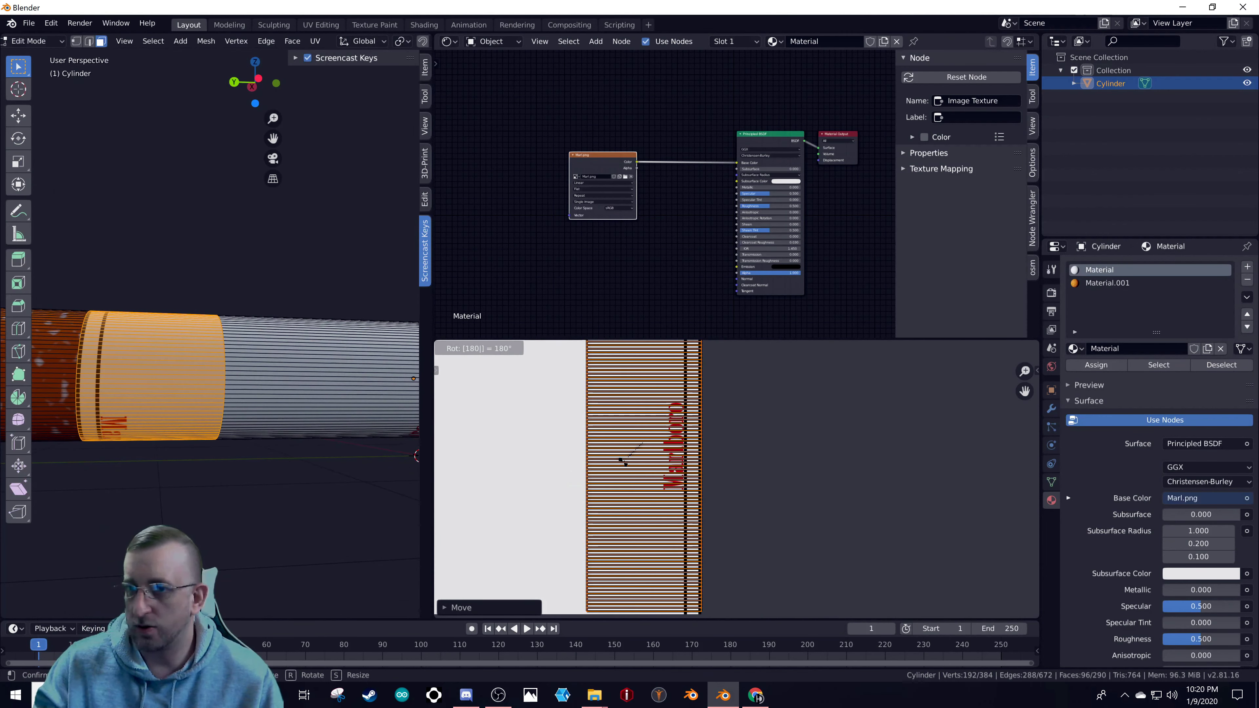
pyautogui.press('Return')
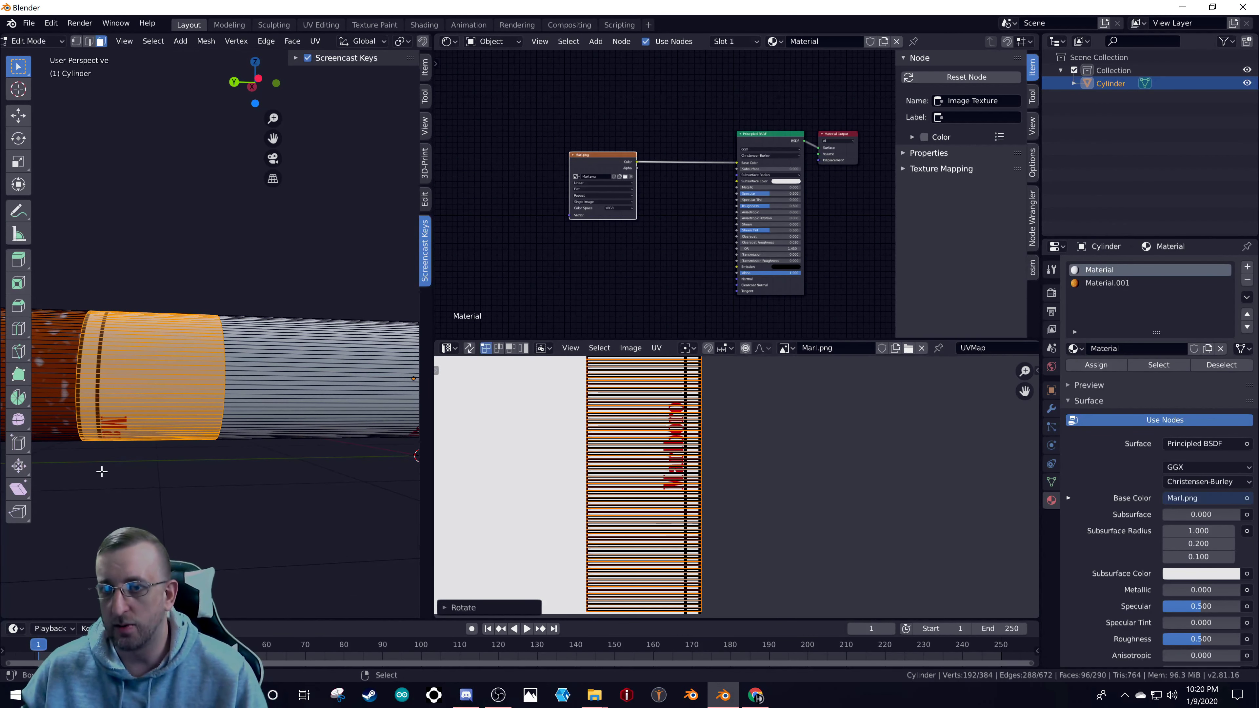
# - Circle-select the whole UV strip and slide it along X to show Marlboro lettering
pyautogui.moveTo(246, 433); pyautogui.dragTo(211, 259, button='middle')
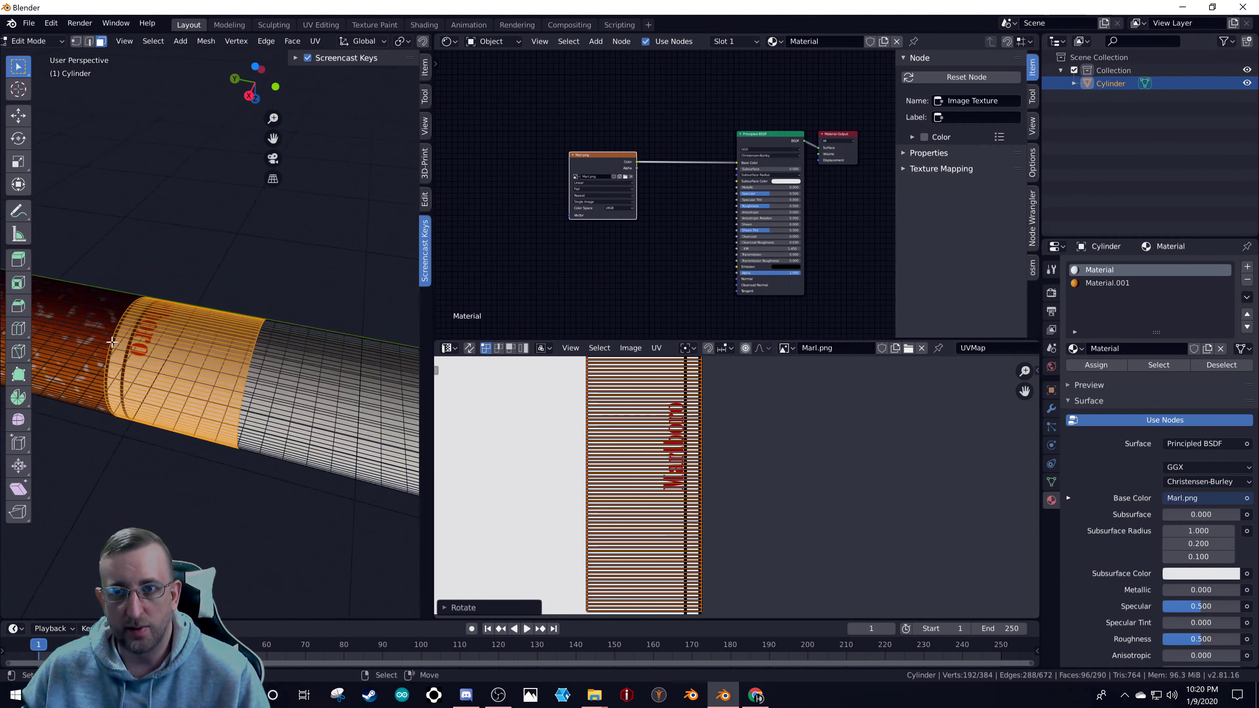
pyautogui.scroll(3, 111, 353)
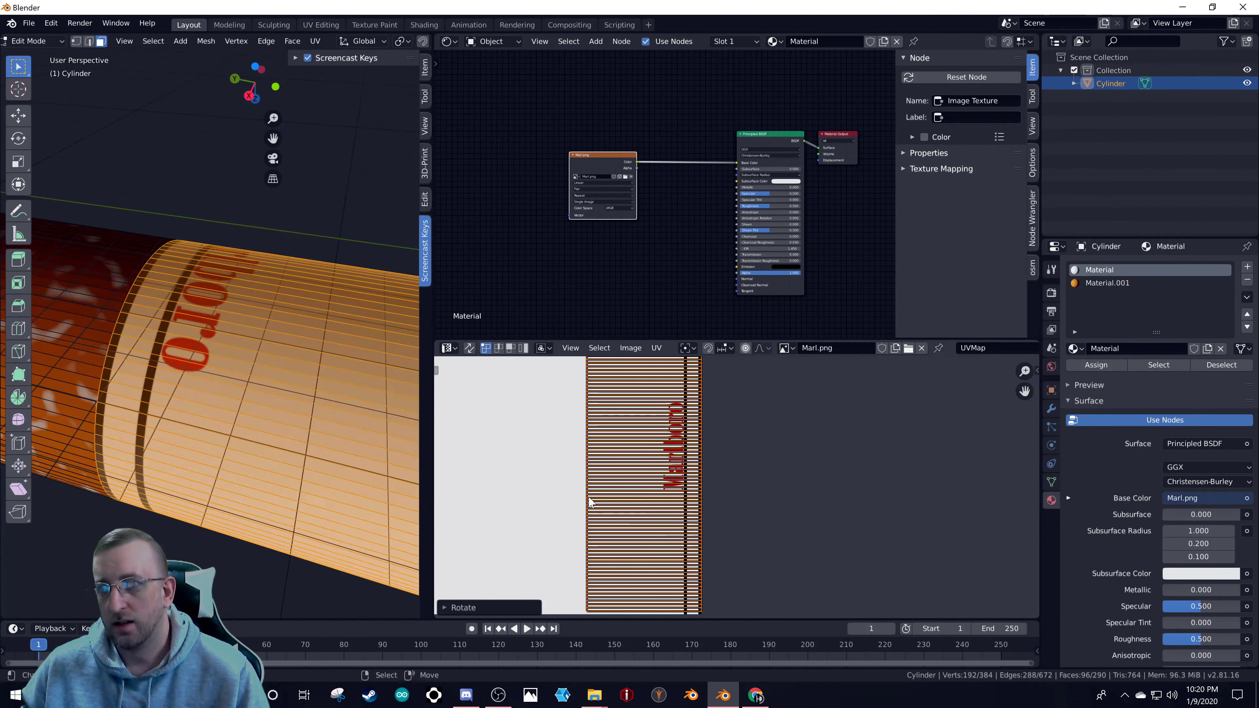
pyautogui.scroll(-4, 590, 502)
pyautogui.scroll(3, 594, 485)
pyautogui.scroll(-2, 590, 483)
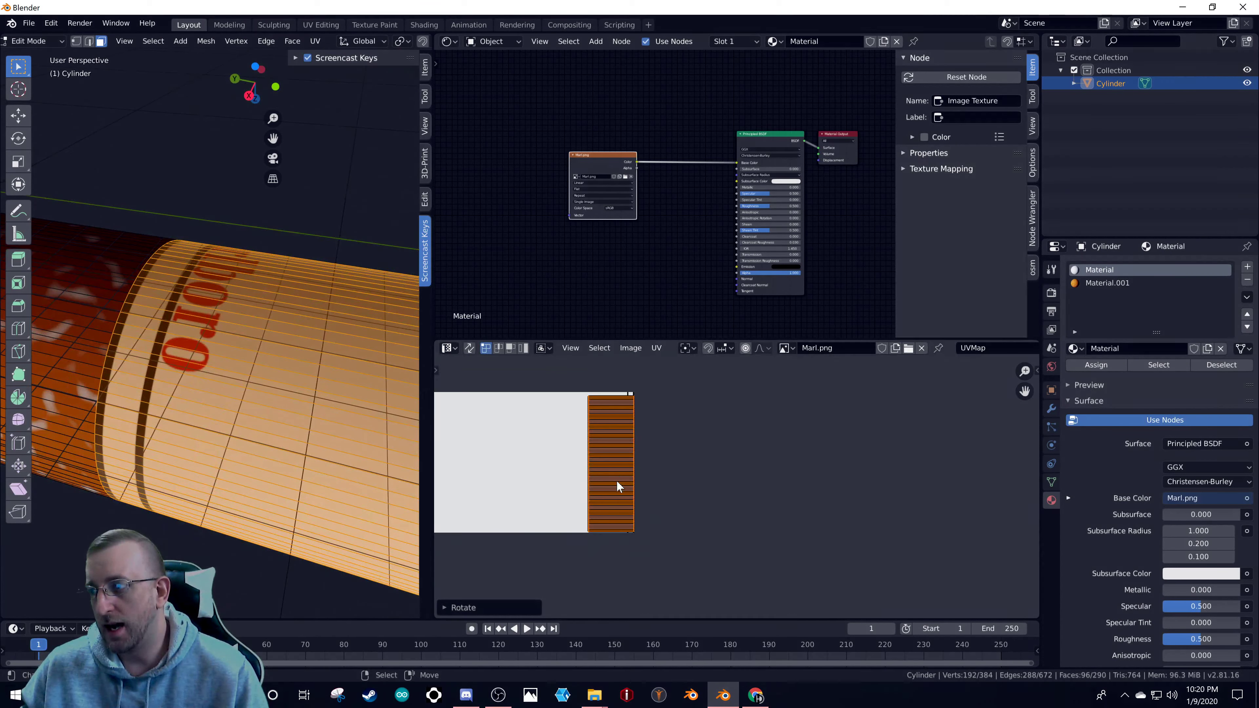
pyautogui.click(597, 462)
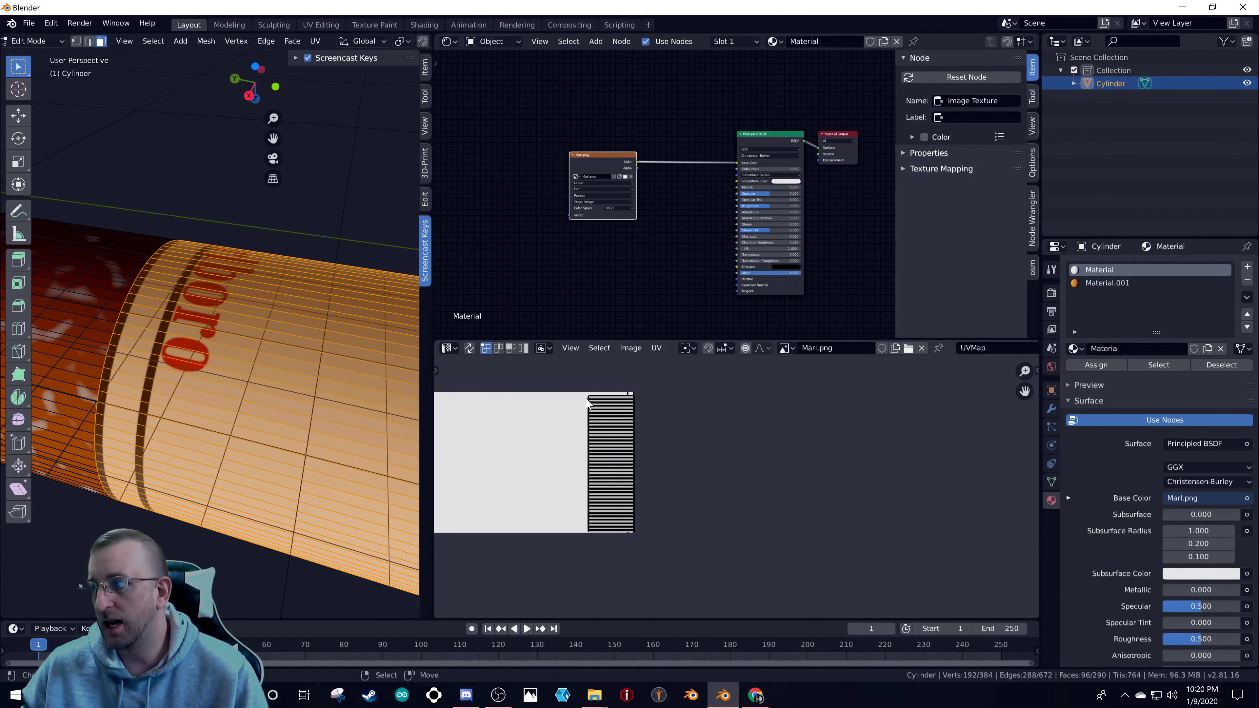
pyautogui.press('c')
pyautogui.moveTo(589, 406); pyautogui.dragTo(589, 543)
pyautogui.press('Escape')
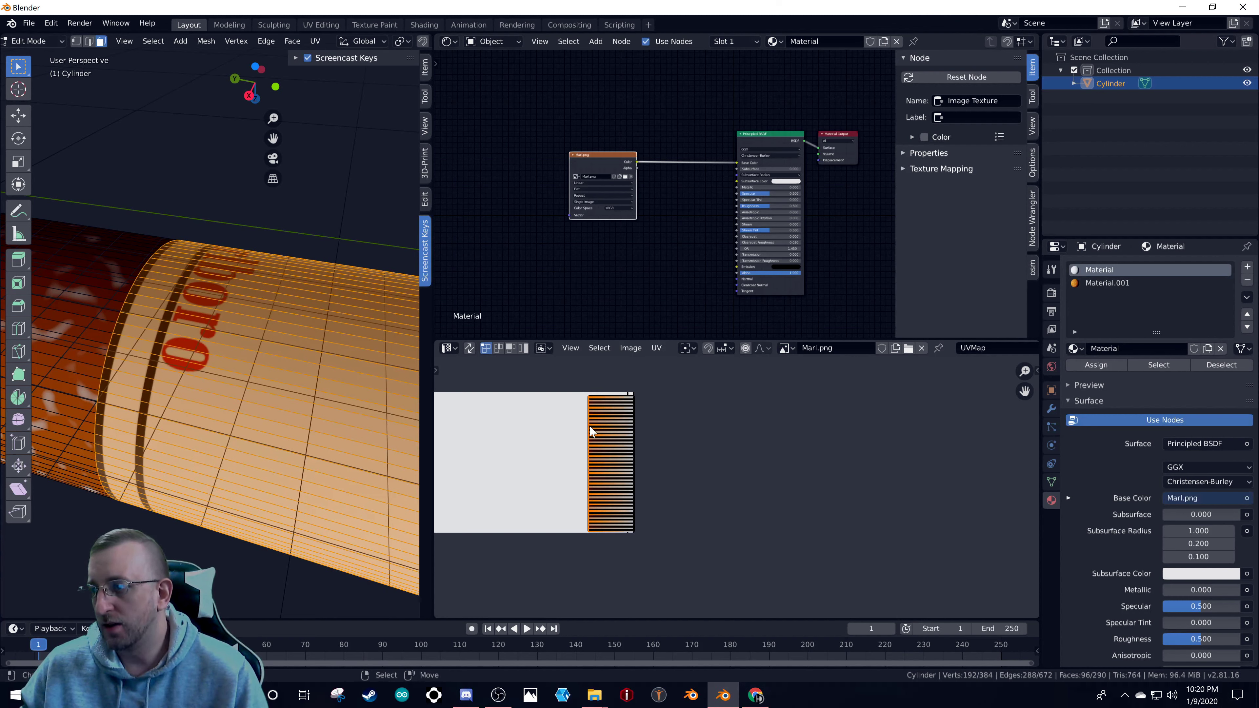
pyautogui.press('g')
pyautogui.press('x')
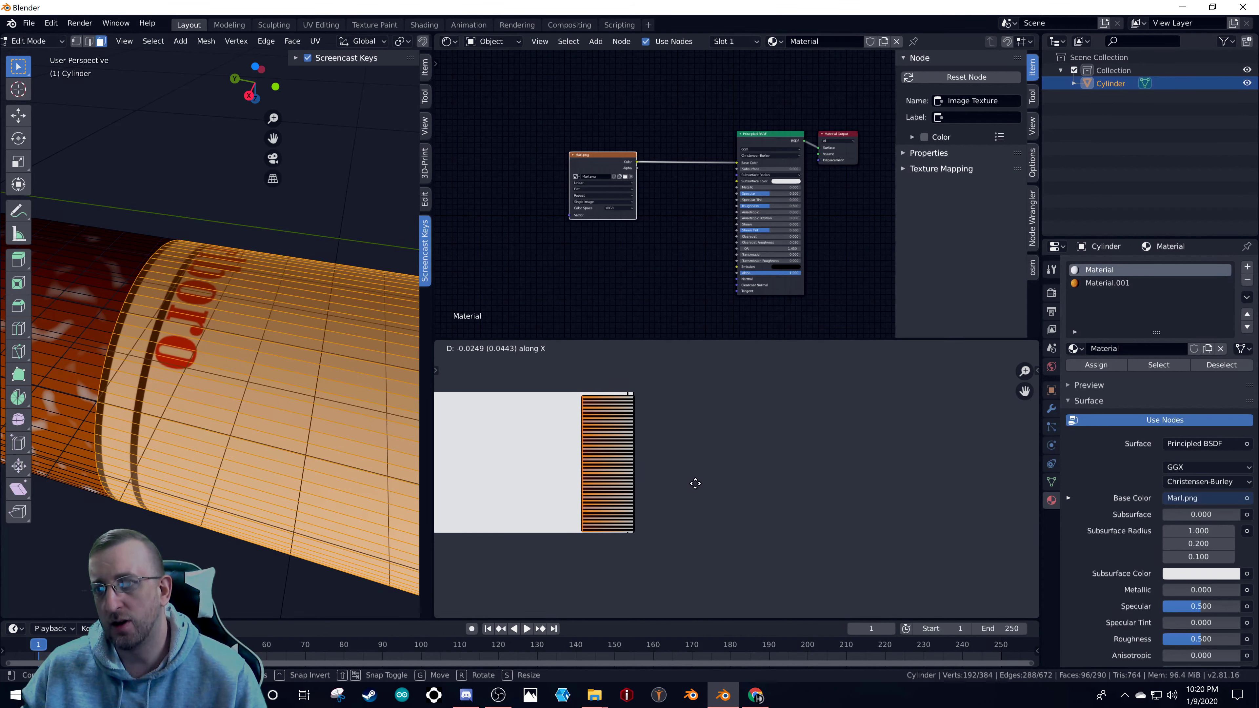
pyautogui.click(694, 484)
pyautogui.moveTo(164, 392); pyautogui.dragTo(304, 435, button='middle')
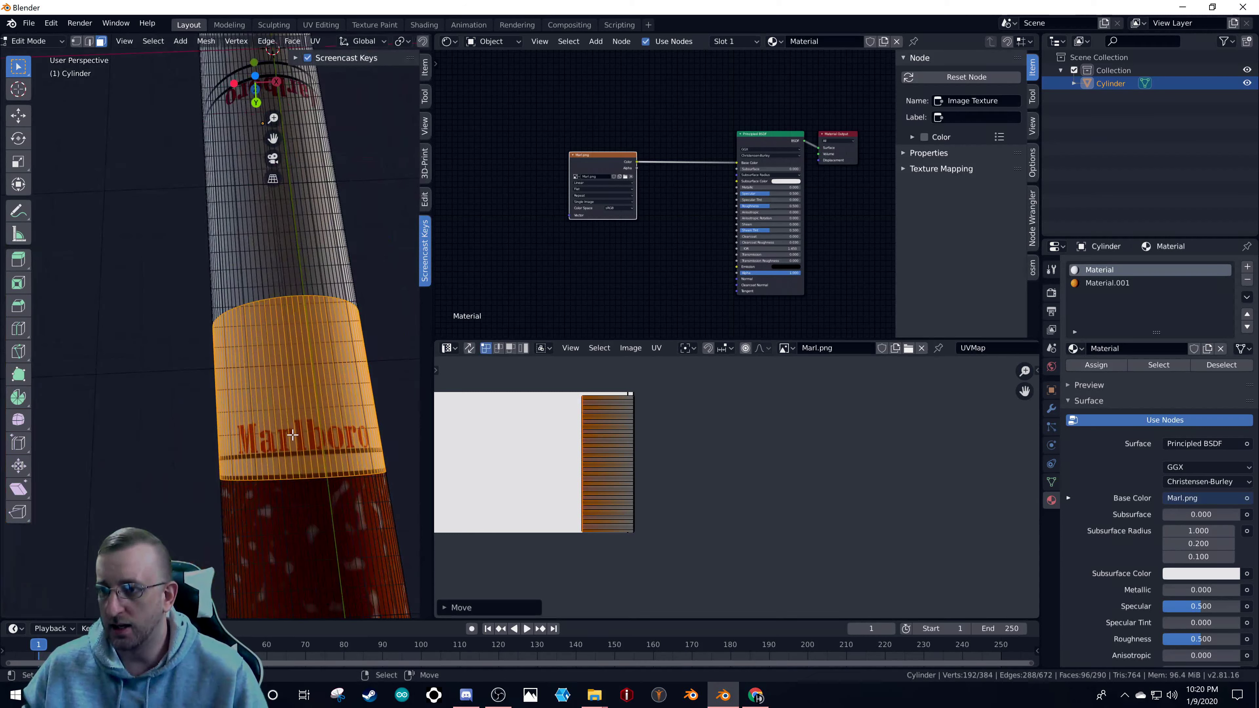
# - Preview the label in Object Mode, then reselect the label band's faces
pyautogui.hotkey('alt', 'a')
pyautogui.scroll(-5, 275, 454)
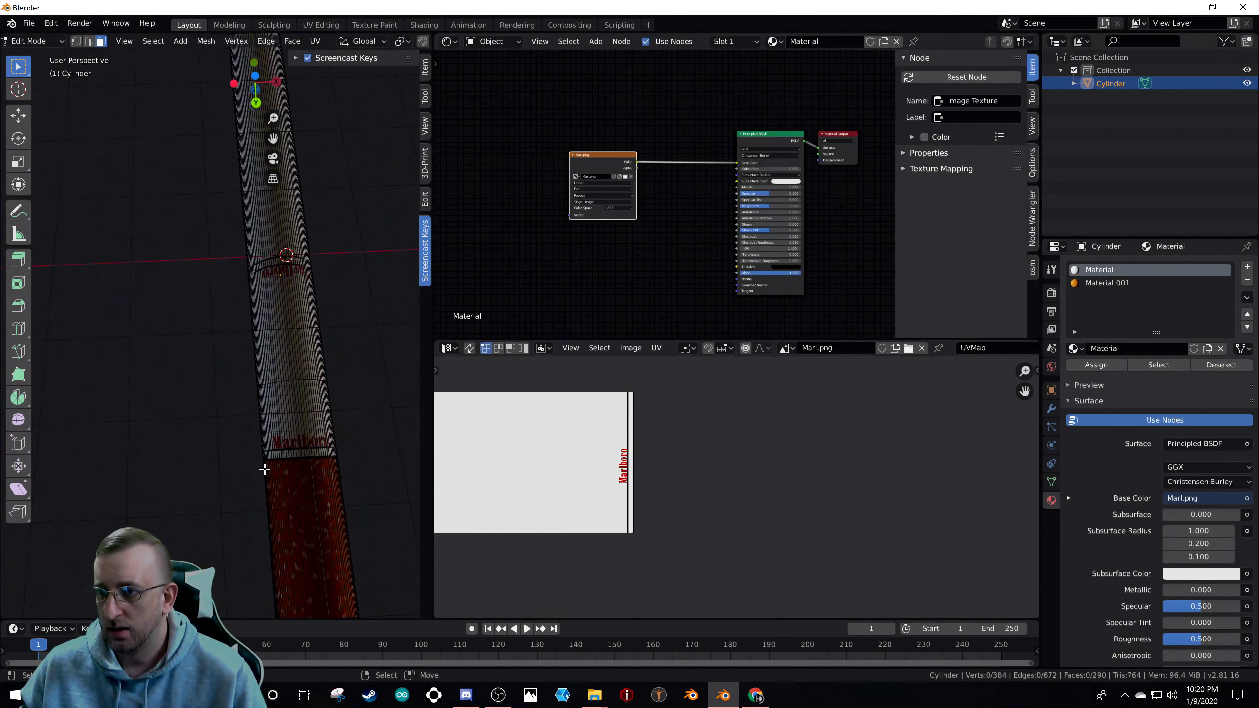
pyautogui.scroll(4, 327, 434)
pyautogui.press('Tab')
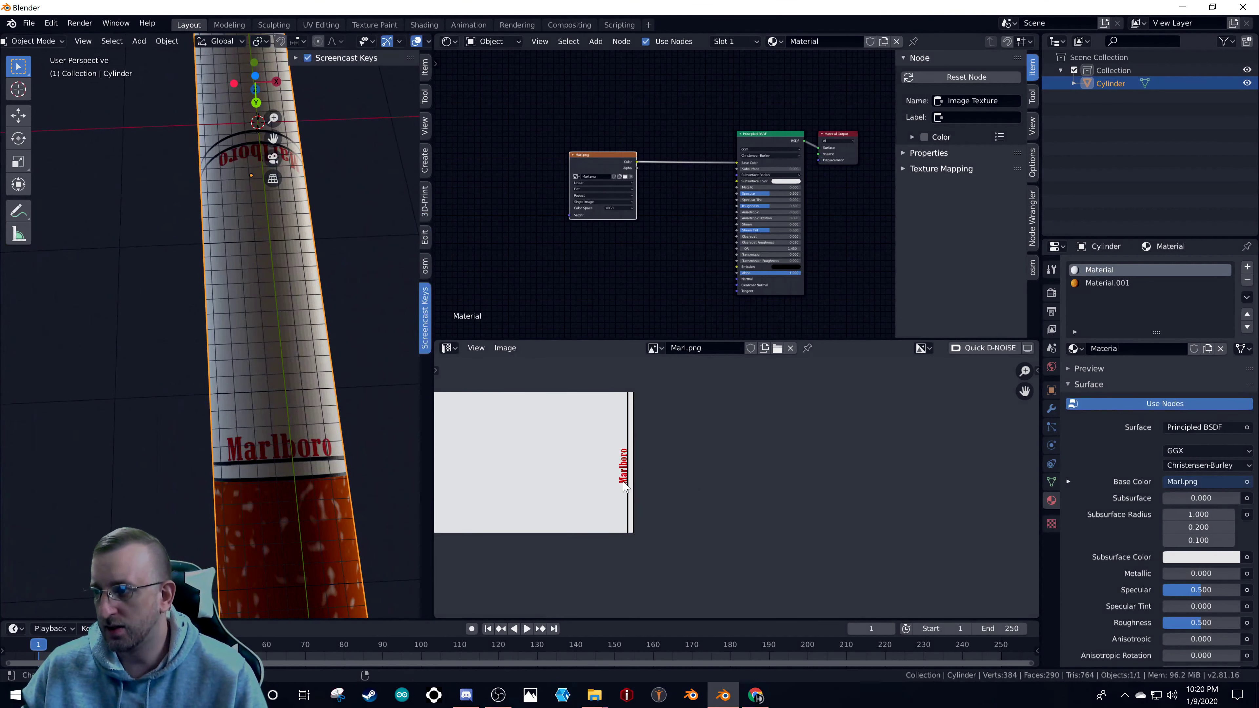
pyautogui.press('Tab')
pyautogui.press('l')
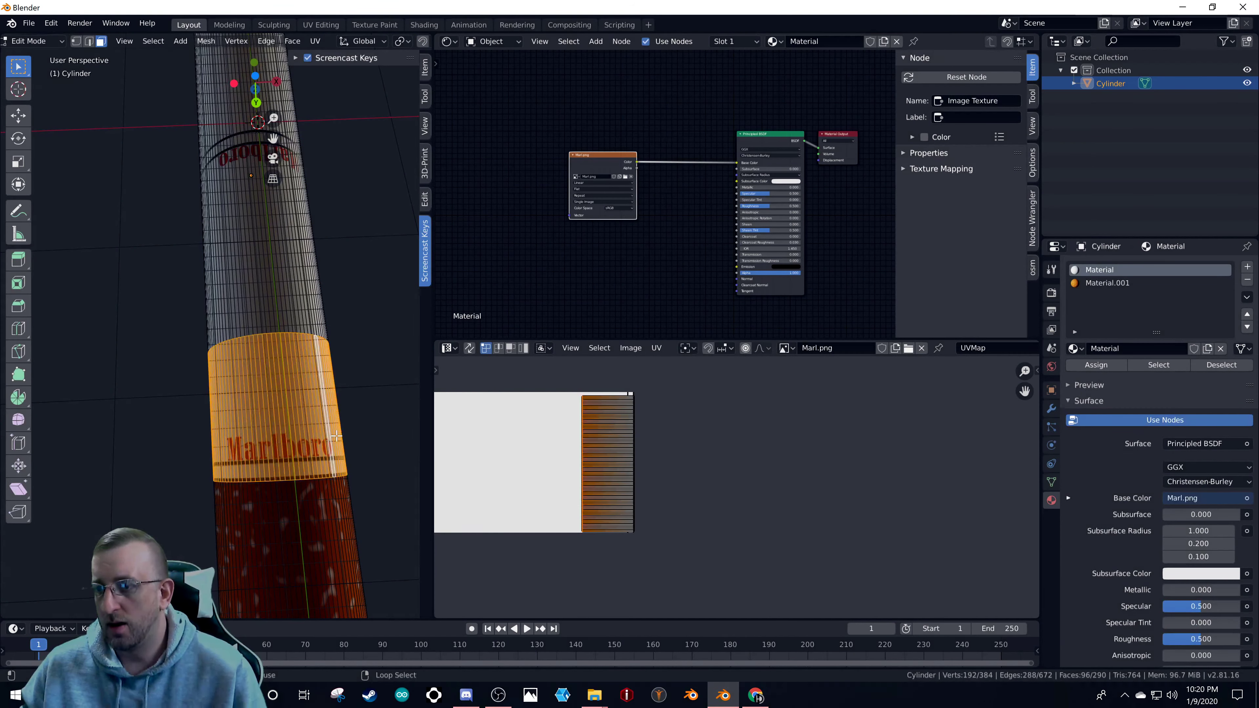
pyautogui.scroll(4, 639, 461)
pyautogui.scroll(-3, 669, 471)
pyautogui.scroll(1, 668, 471)
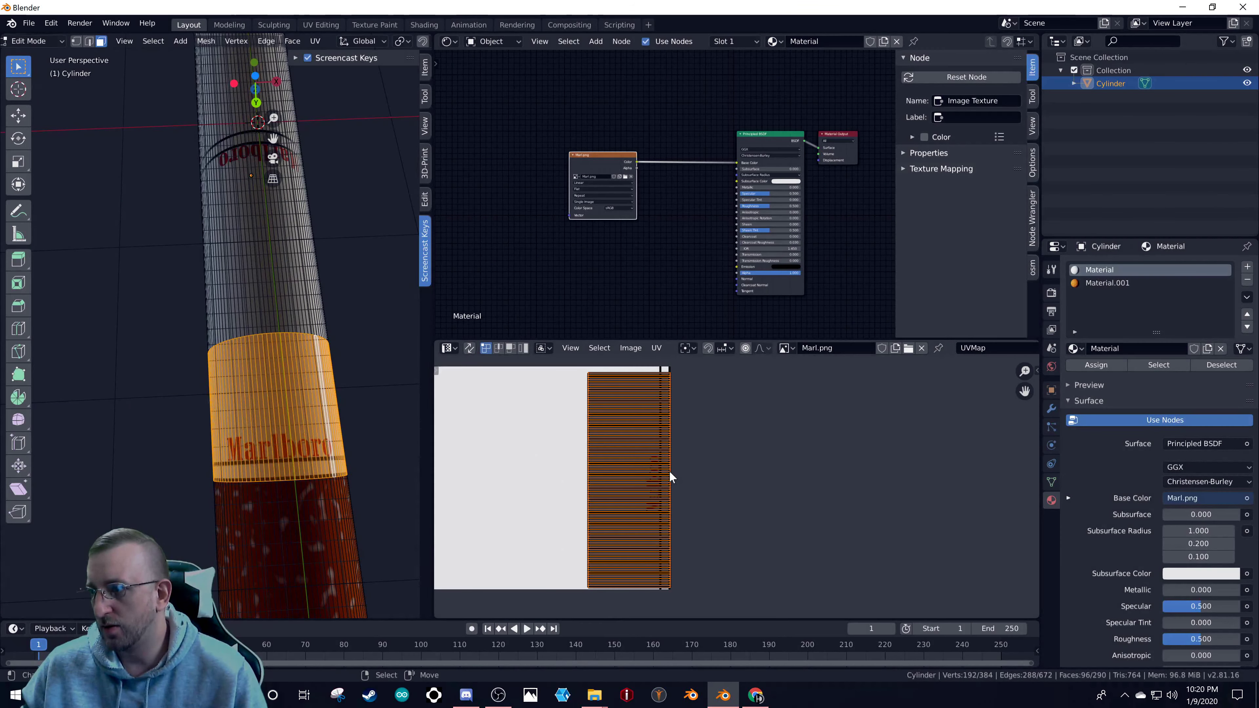
# - Scale the band's UVs, then widen them along X, and preview the result
pyautogui.press('s')
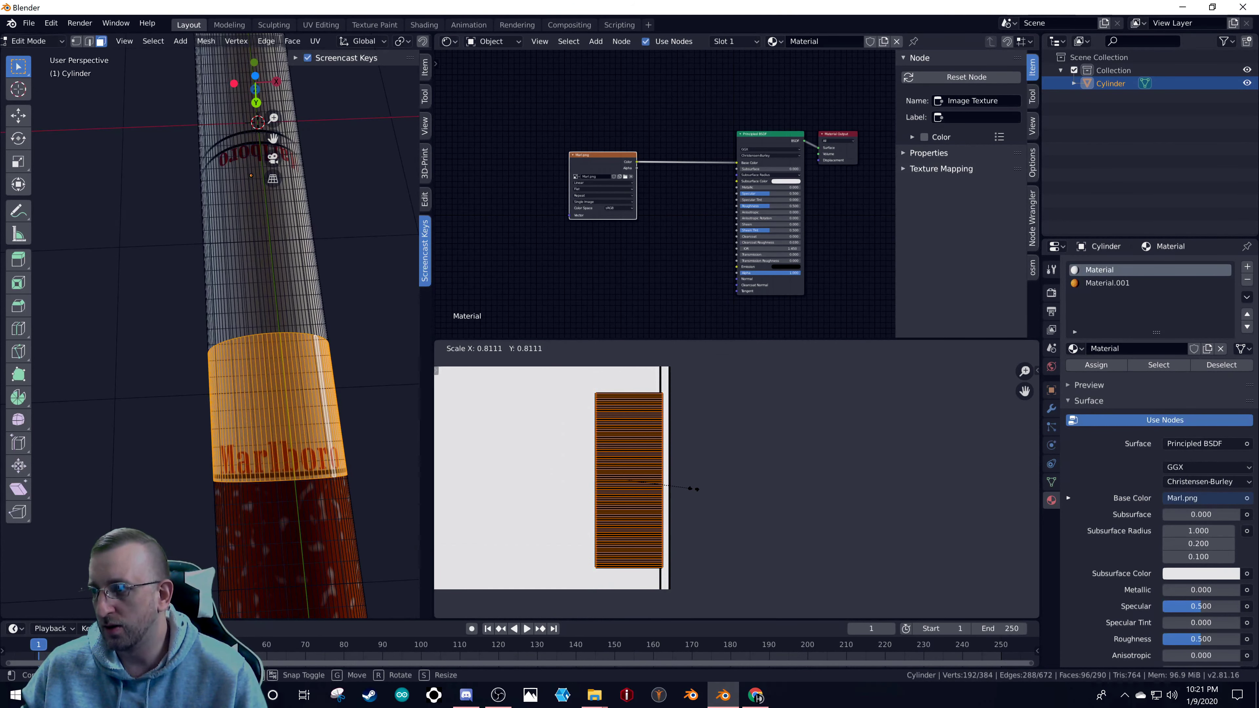
pyautogui.click(689, 491)
pyautogui.press('s')
pyautogui.press('x')
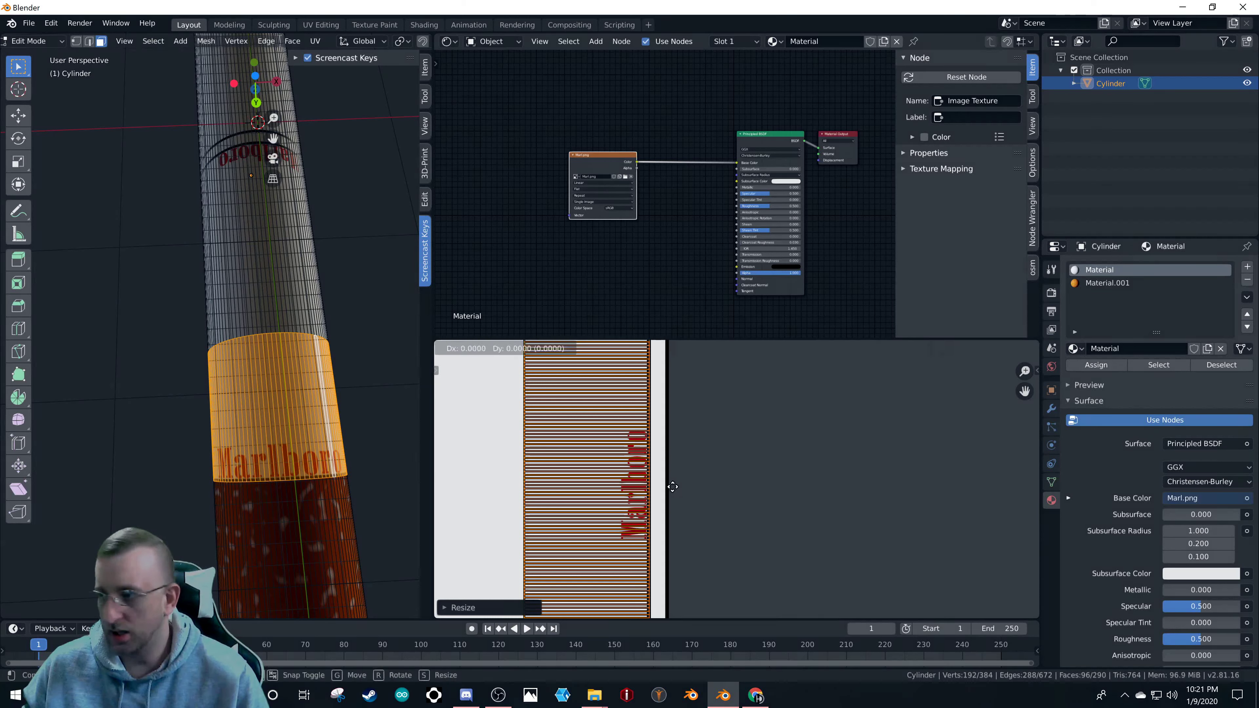
pyautogui.click(689, 480)
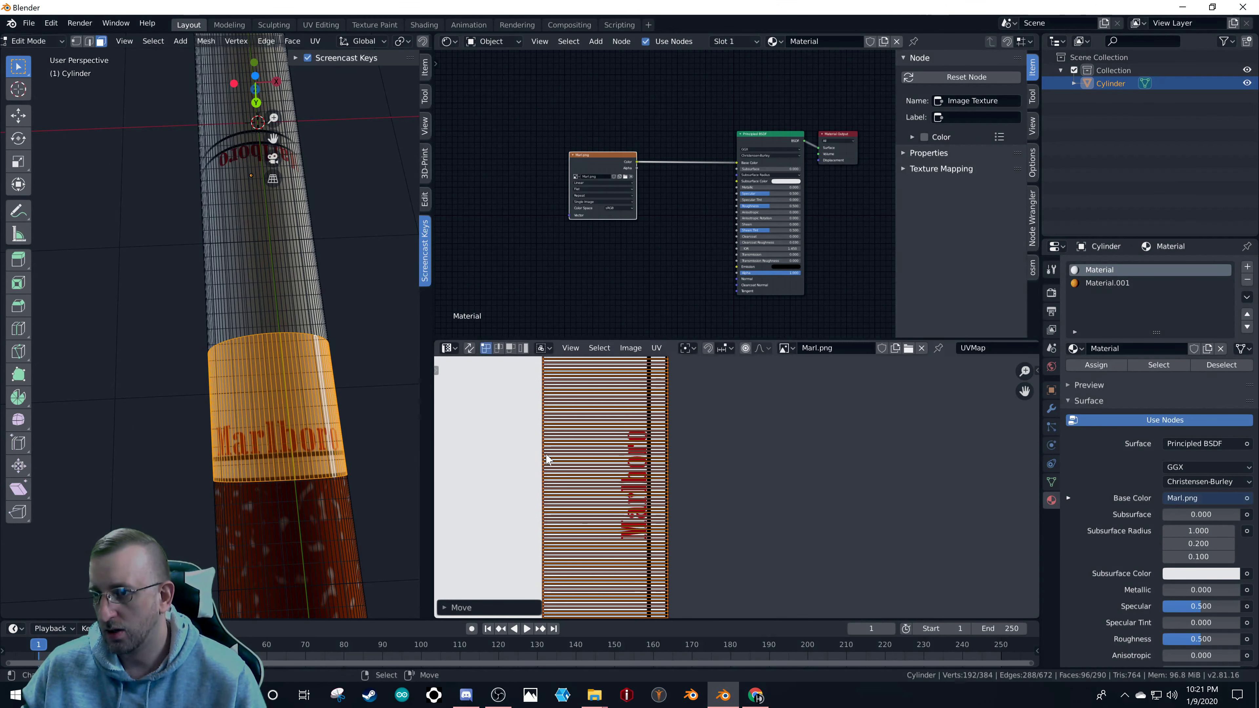
pyautogui.press('Tab')
pyautogui.scroll(-3, 232, 420)
pyautogui.scroll(3, 238, 410)
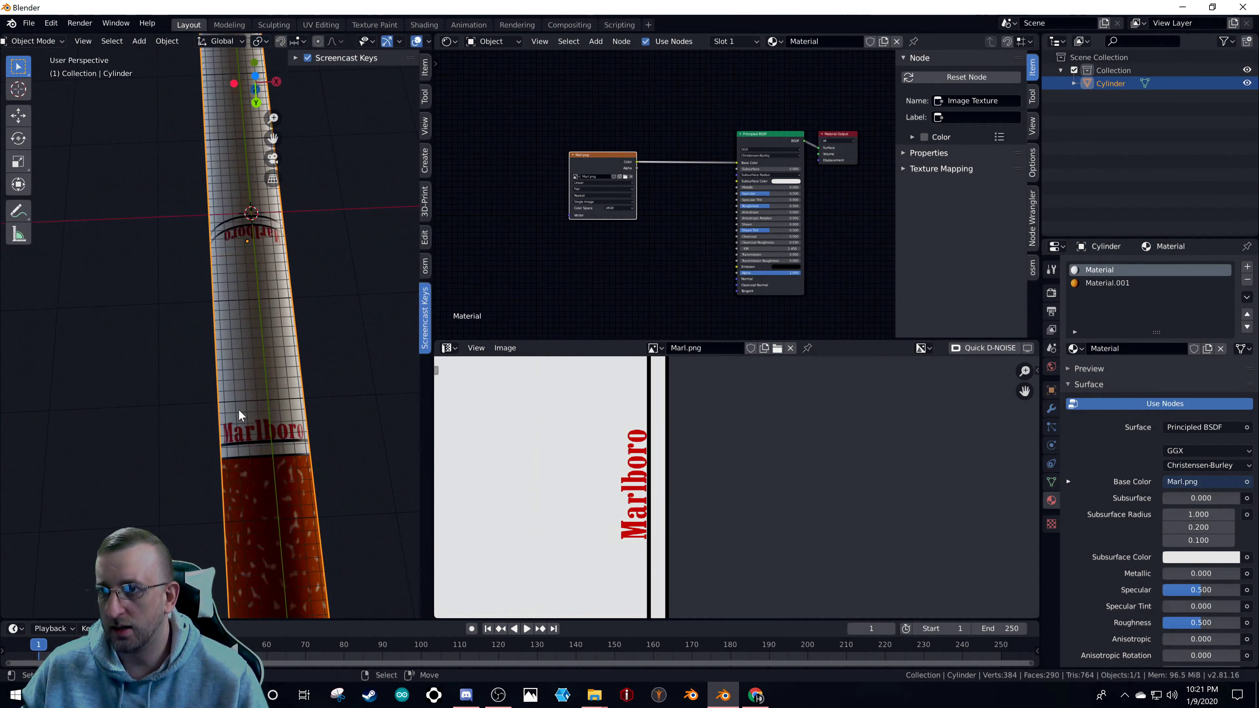
pyautogui.press('Tab')
# - Narrow the filter's UV island to about half its width along X
pyautogui.hotkey('ctrl', 'l')
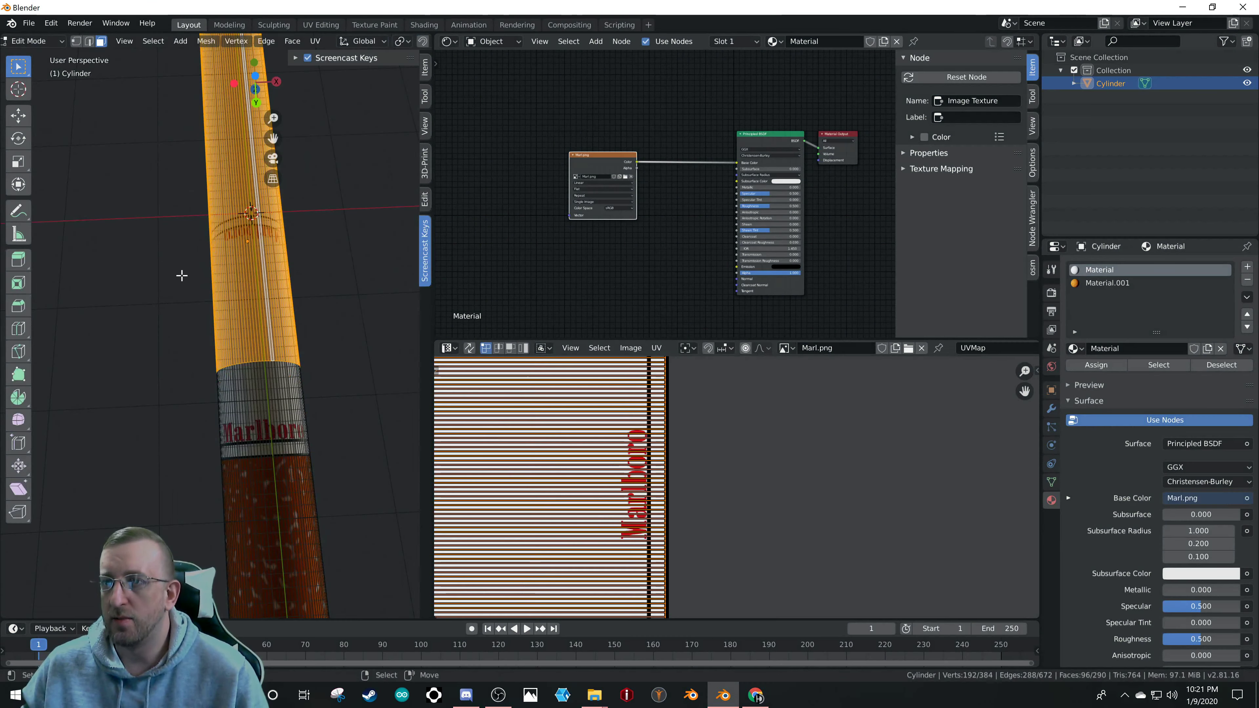
pyautogui.moveTo(183, 273); pyautogui.dragTo(317, 338, button='middle')
pyautogui.hotkey('ctrl', 'z')
pyautogui.hotkey('ctrl', 'shift', 'z')
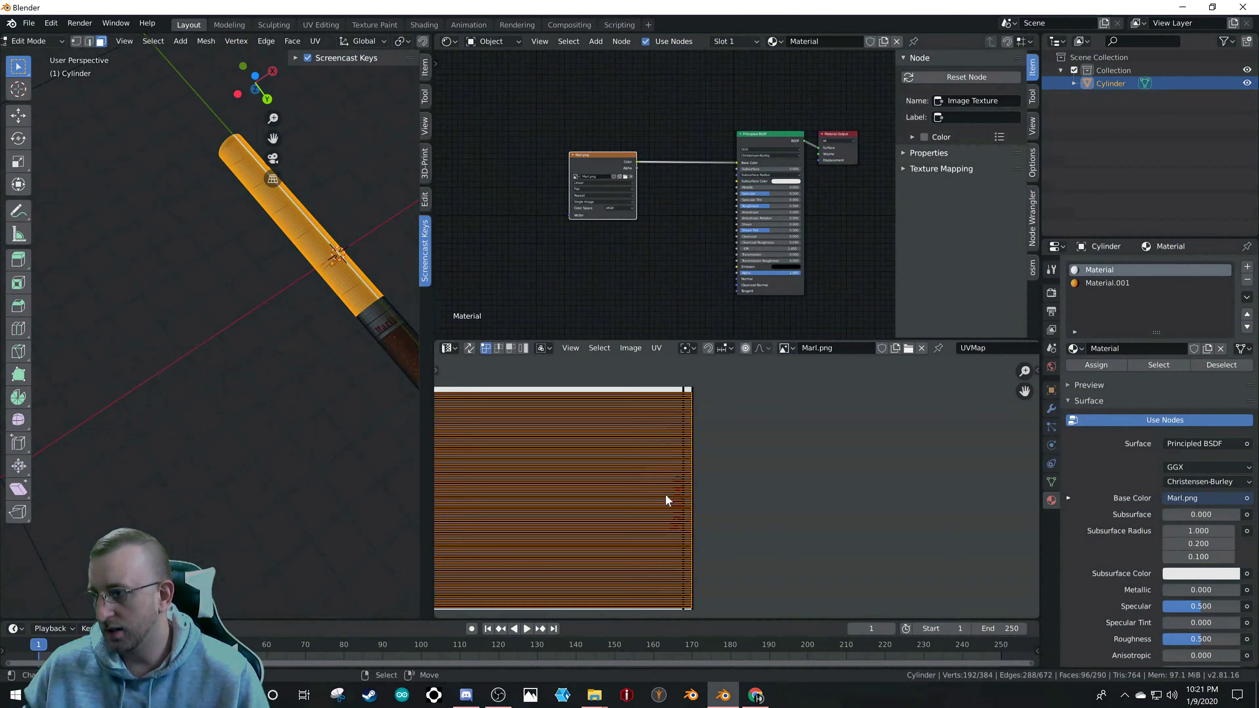
pyautogui.hotkey('ctrl', 'z')
pyautogui.press('s')
pyautogui.press('x')
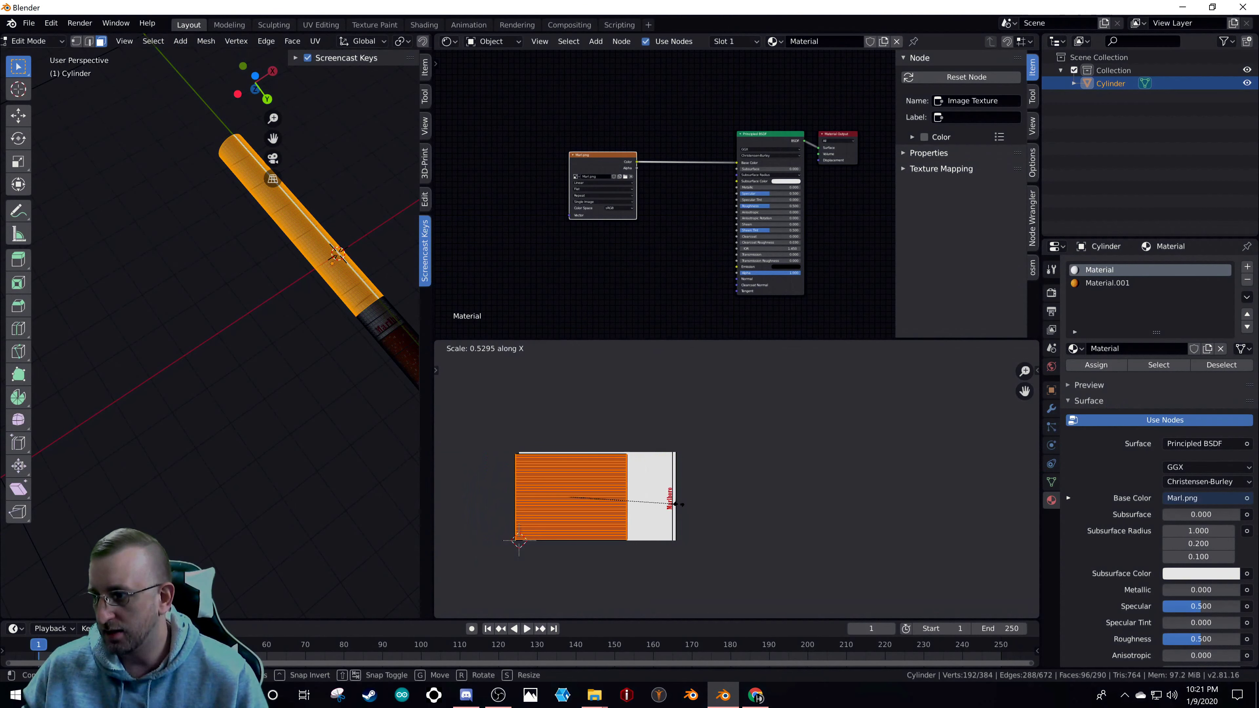
pyautogui.click(678, 504)
# - Slide the UV island right and return the cylinder to Object Mode
pyautogui.press('g')
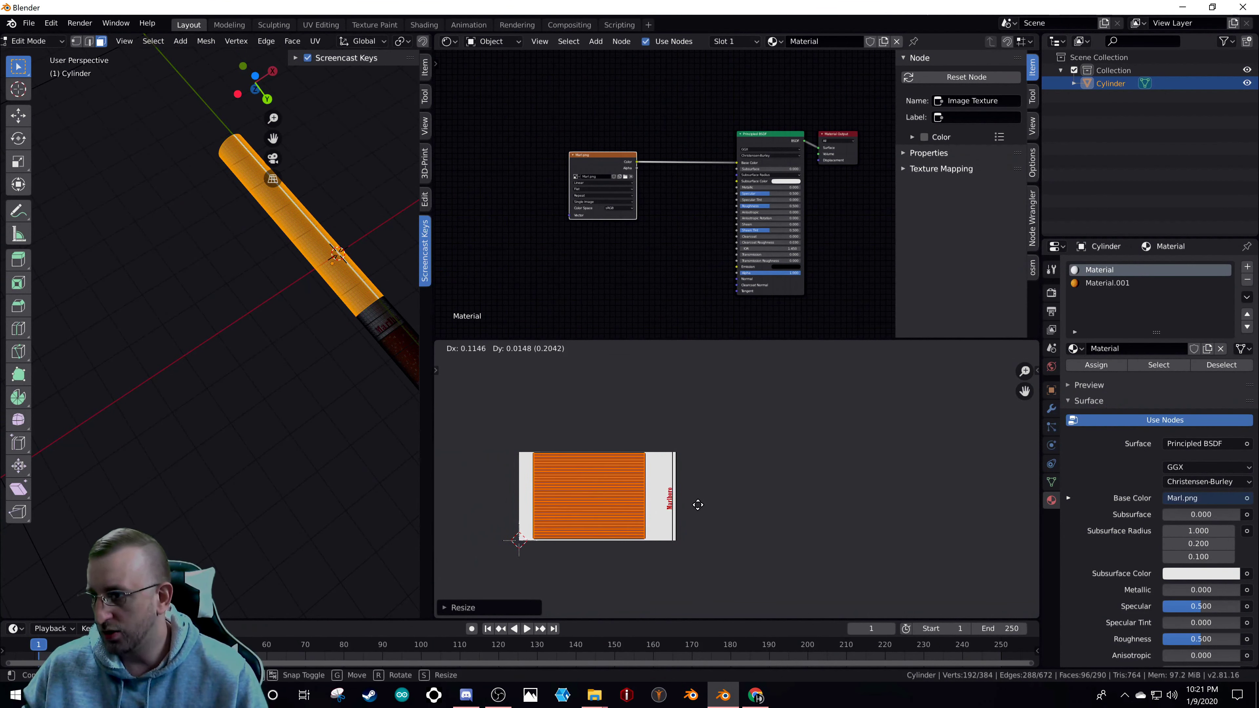
pyautogui.click(698, 501)
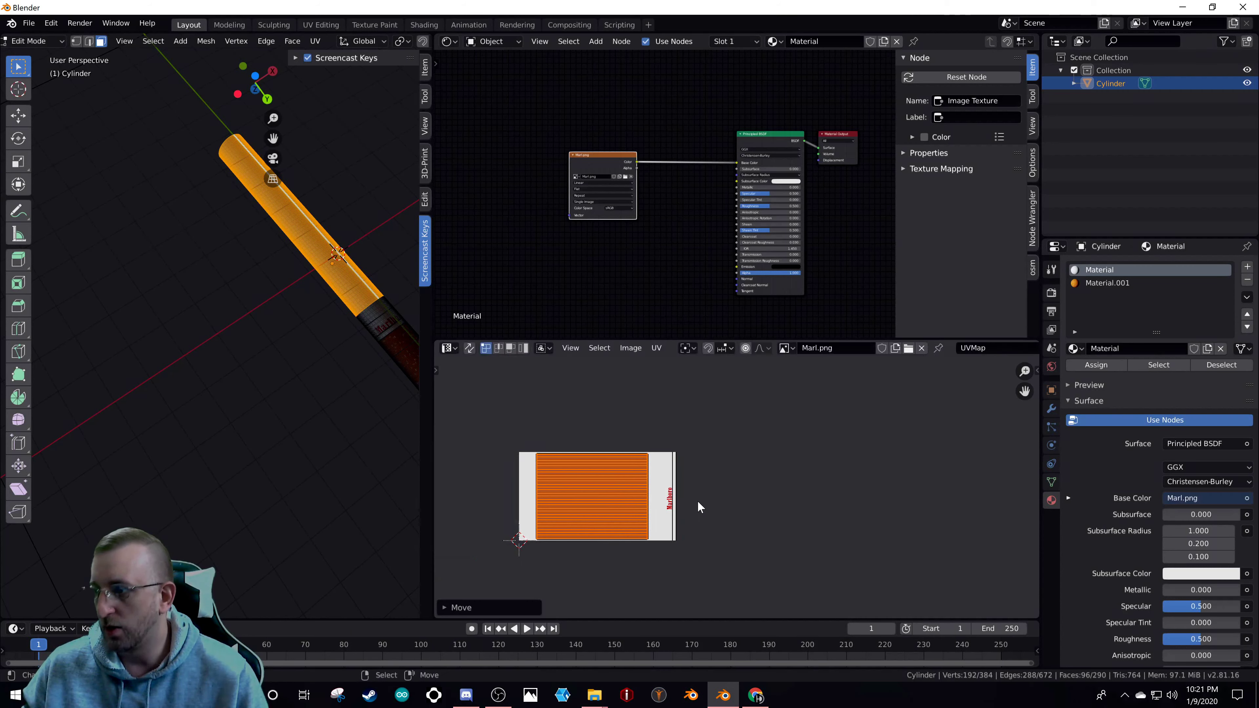
pyautogui.scroll(5, 340, 307)
pyautogui.press('Tab')
pyautogui.moveTo(406, 307); pyautogui.dragTo(115, 284, button='middle')
pyautogui.scroll(2, 87, 296)
pyautogui.scroll(-5, 87, 296)
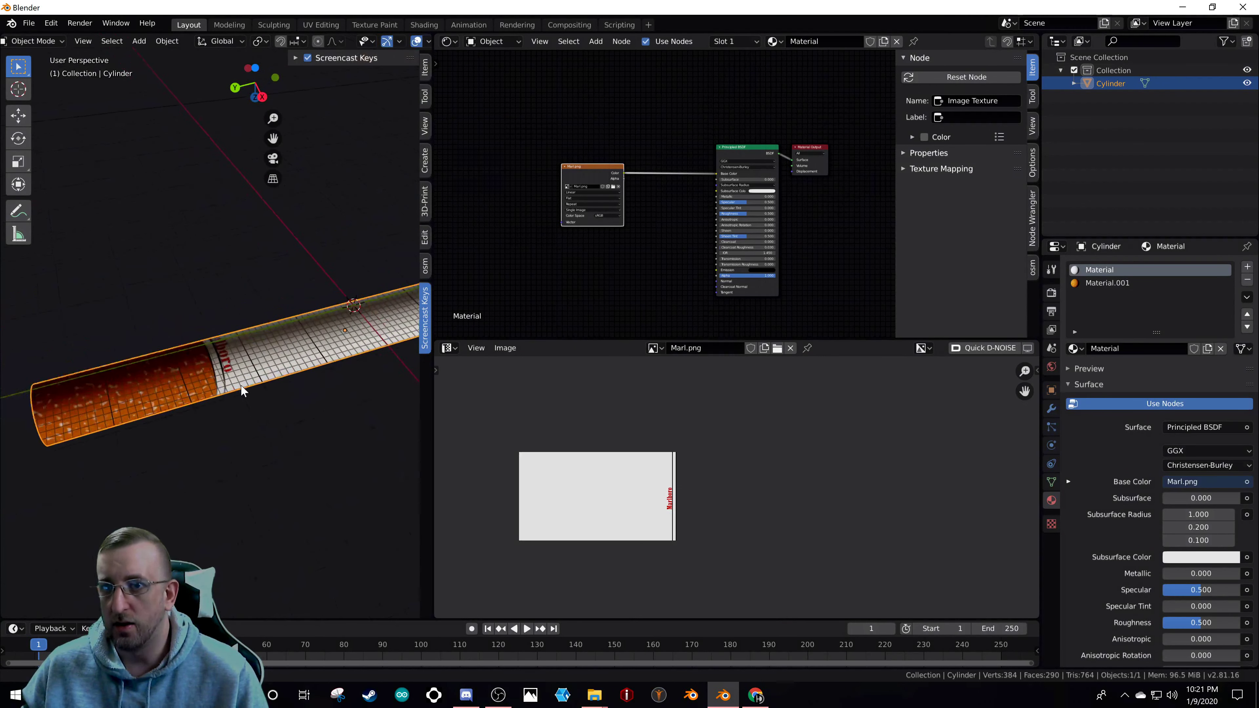
# - Flip the cigarette 180° around the Y axis
pyautogui.moveTo(241, 385); pyautogui.dragTo(155, 399, button='middle')
pyautogui.scroll(-3, 337, 370)
pyautogui.scroll(3, 337, 376)
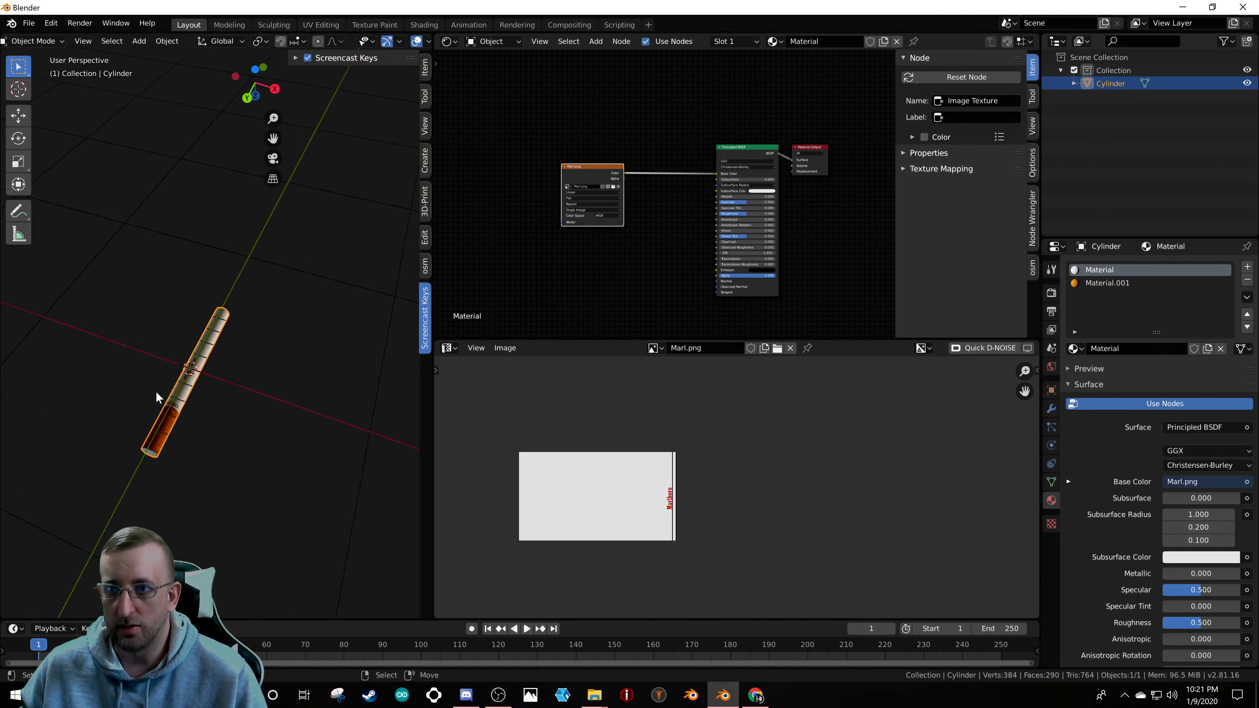
pyautogui.scroll(3, 188, 440)
pyautogui.press('KP_1')
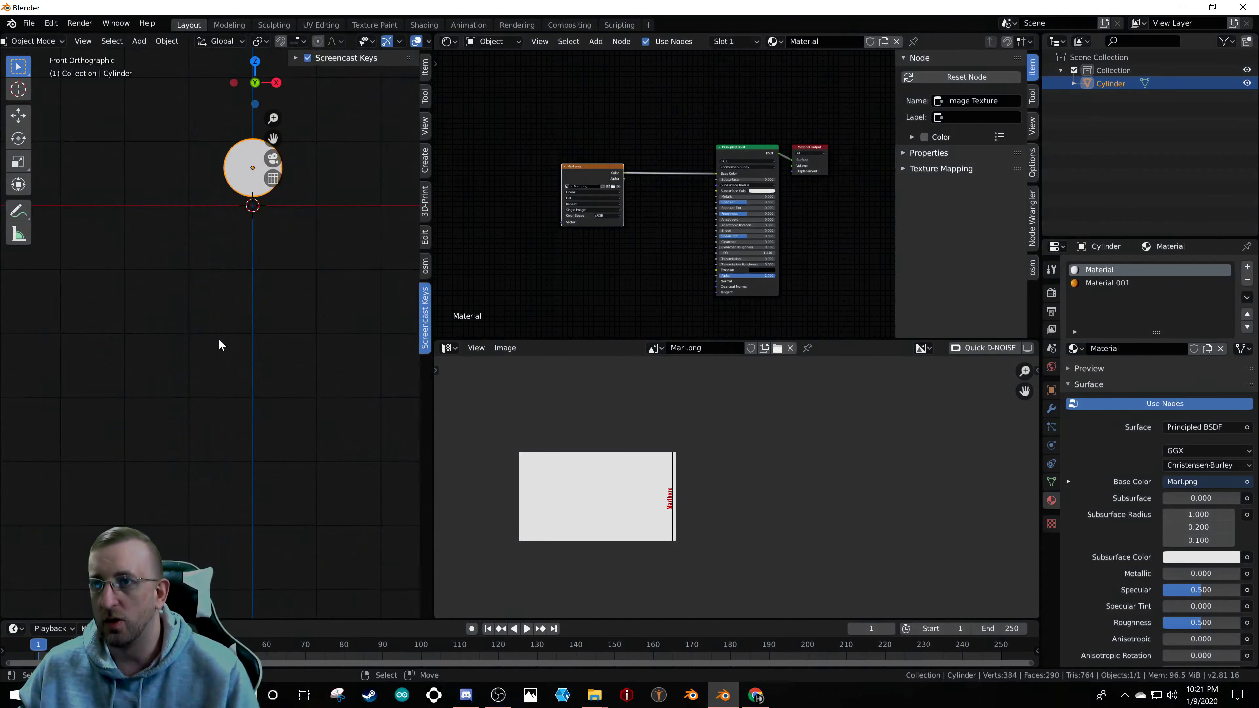
pyautogui.moveTo(219, 343); pyautogui.dragTo(377, 169, button='middle')
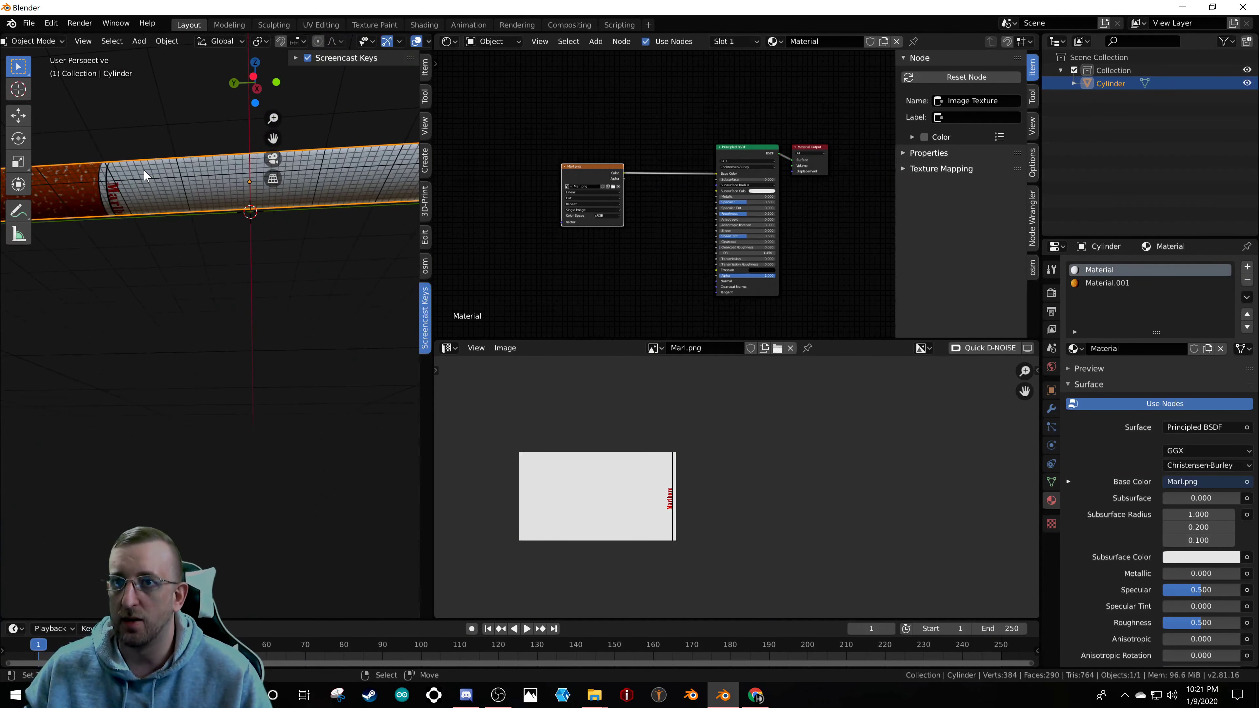
pyautogui.press('r')
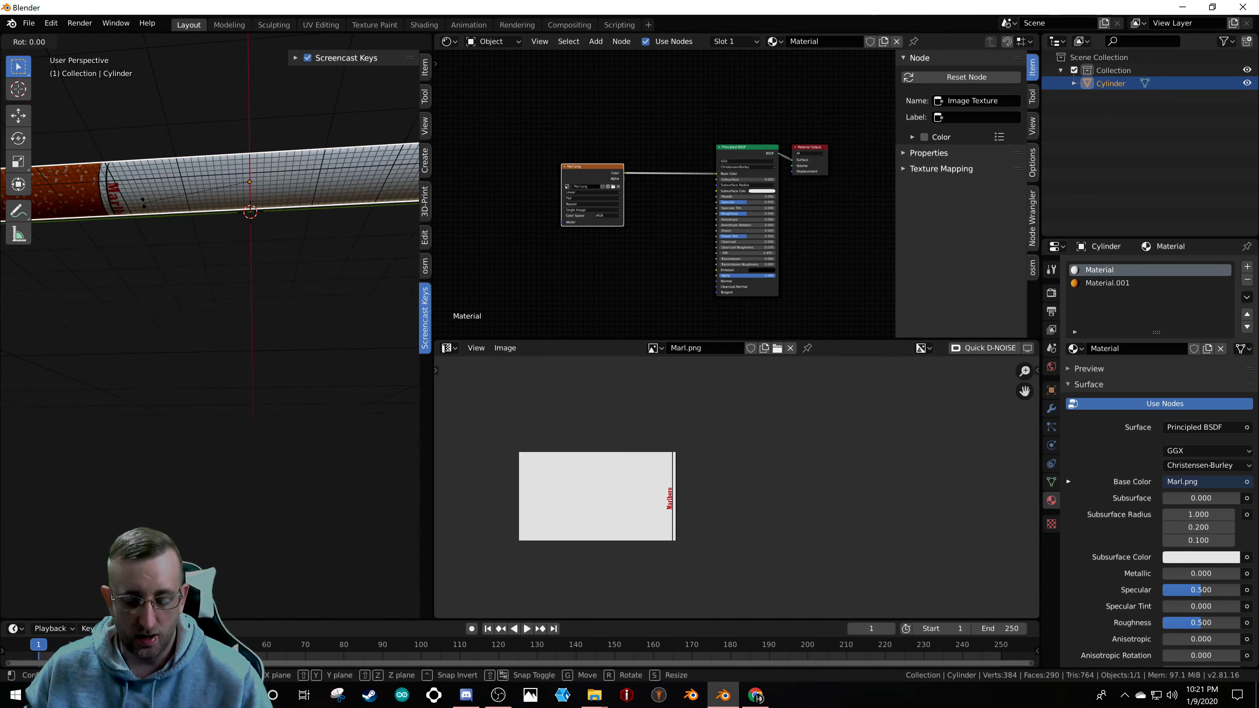
pyautogui.write('y')
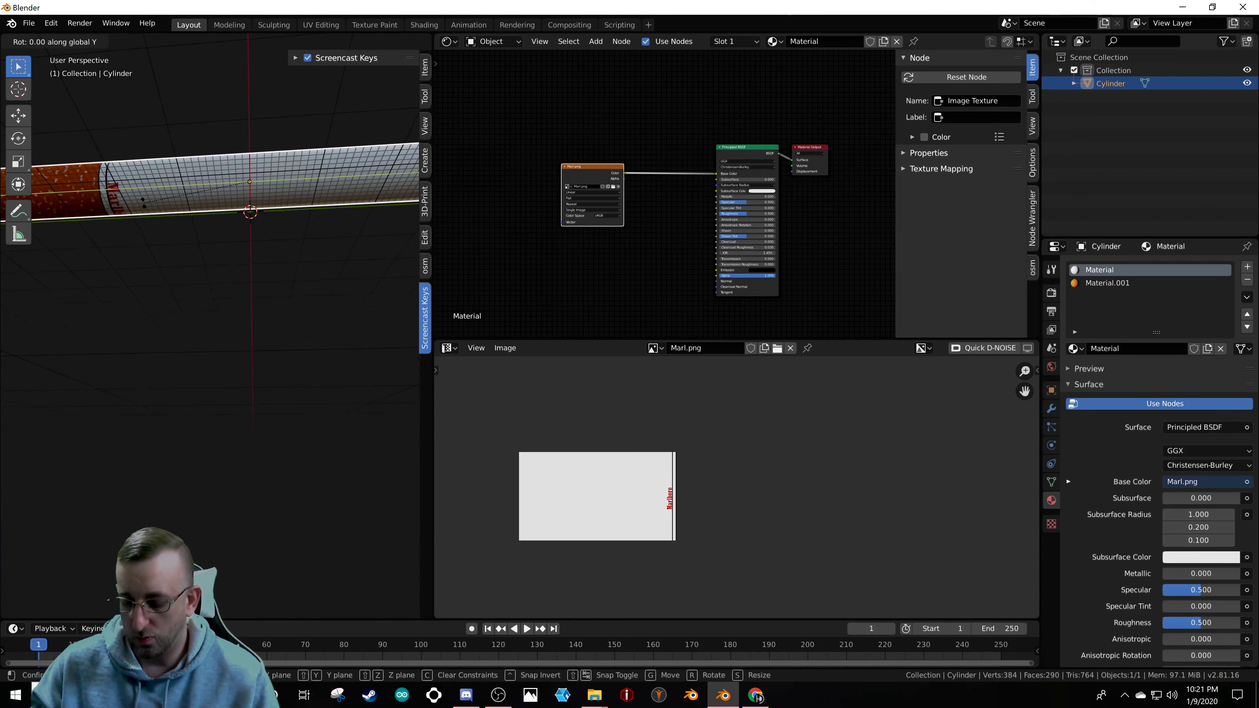
pyautogui.write('180')
pyautogui.press('Return')
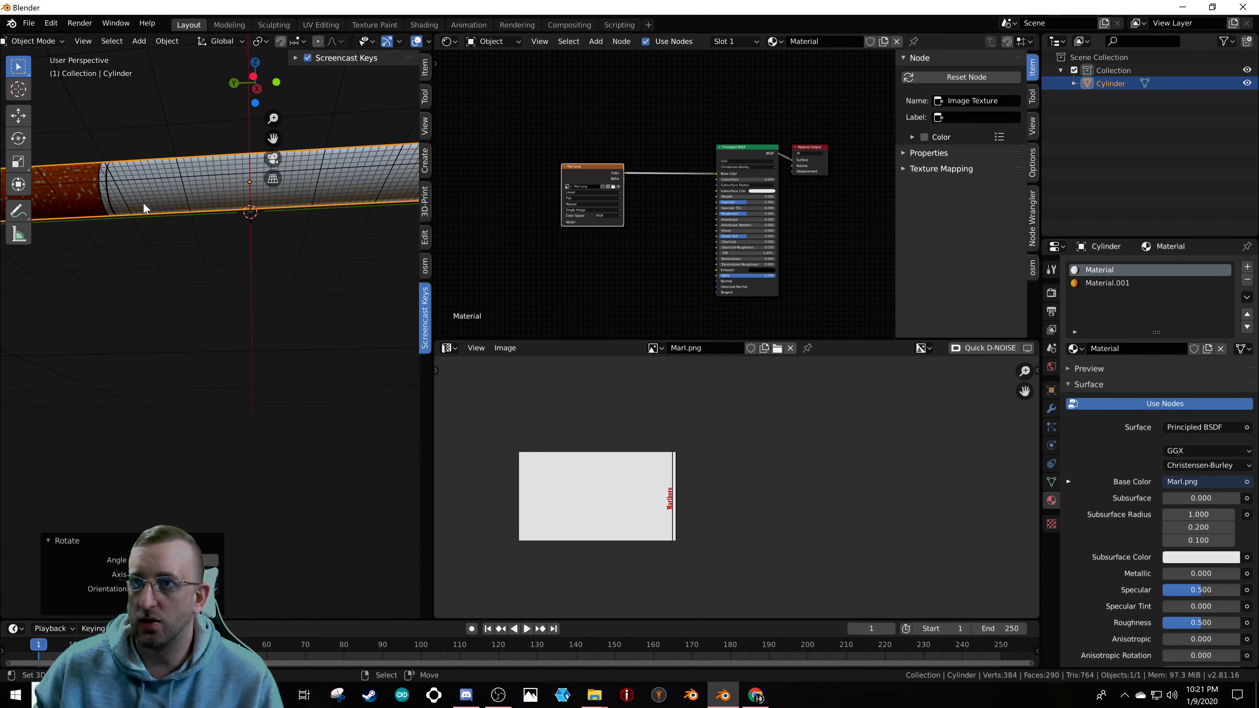
# - Inspect the flipped filter end and switch the cylinder back to Edit Mode
pyautogui.moveTo(143, 202); pyautogui.dragTo(248, 198, button='middle')
pyautogui.scroll(4, 351, 267)
pyautogui.moveTo(351, 266); pyautogui.dragTo(376, 218, button='middle')
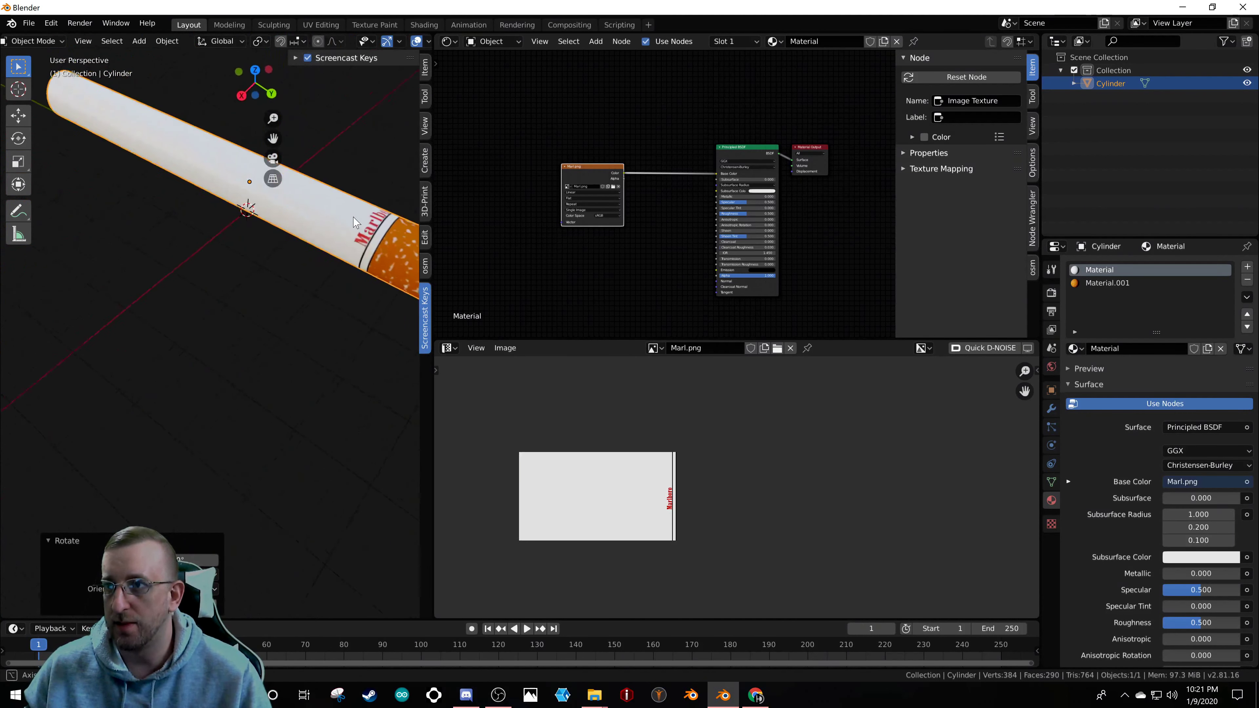
pyautogui.scroll(-3, 377, 218)
pyautogui.scroll(3, 376, 218)
pyautogui.scroll(2, 207, 233)
pyautogui.scroll(-2, 207, 233)
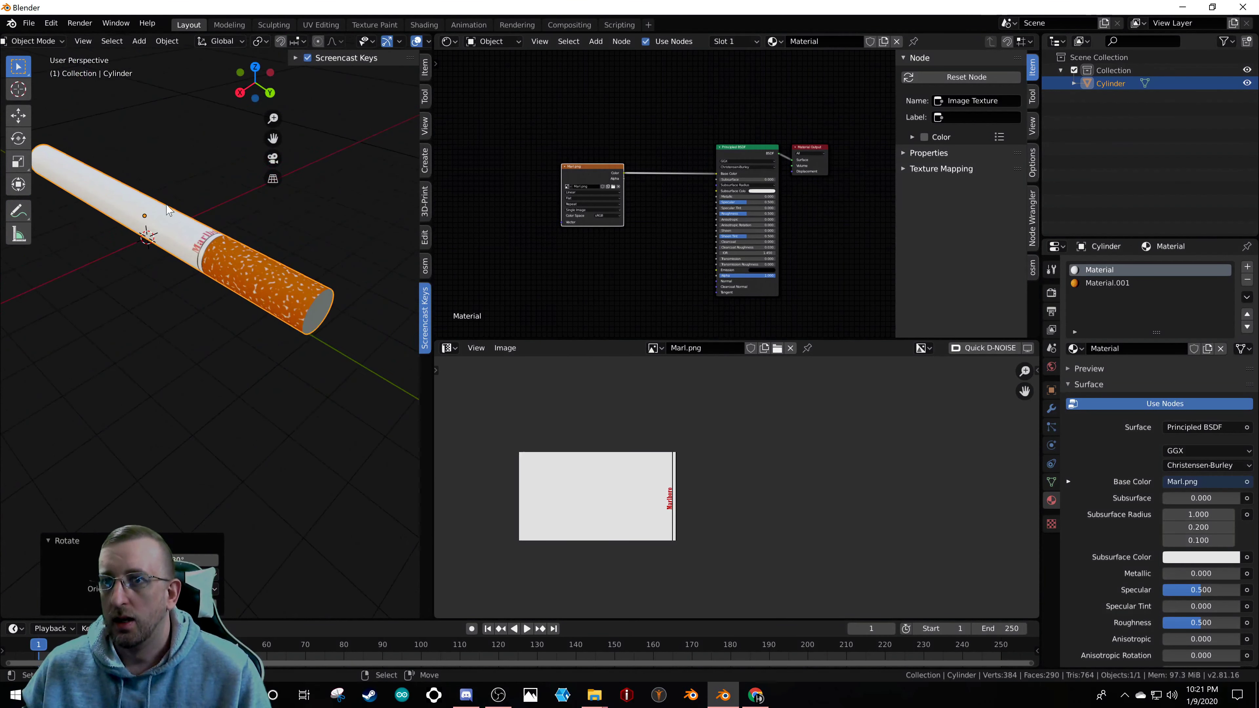
pyautogui.press('Tab')
pyautogui.scroll(4, 176, 218)
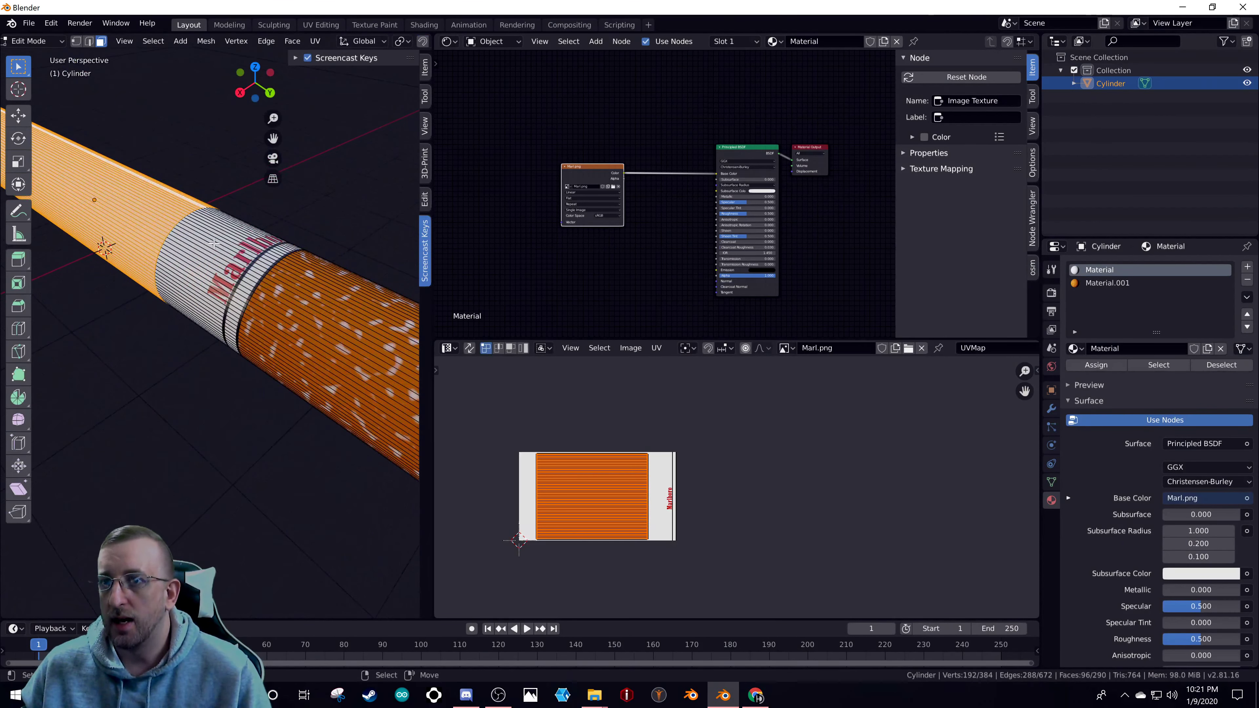
# - Add the label edge loop to the selection and set Specular 0.2, Roughness 0.104
pyautogui.keyDown('alt'); pyautogui.keyDown('shift'); pyautogui.click(213, 246); pyautogui.keyUp('shift'); pyautogui.keyUp('alt')
pyautogui.scroll(-2, 213, 246)
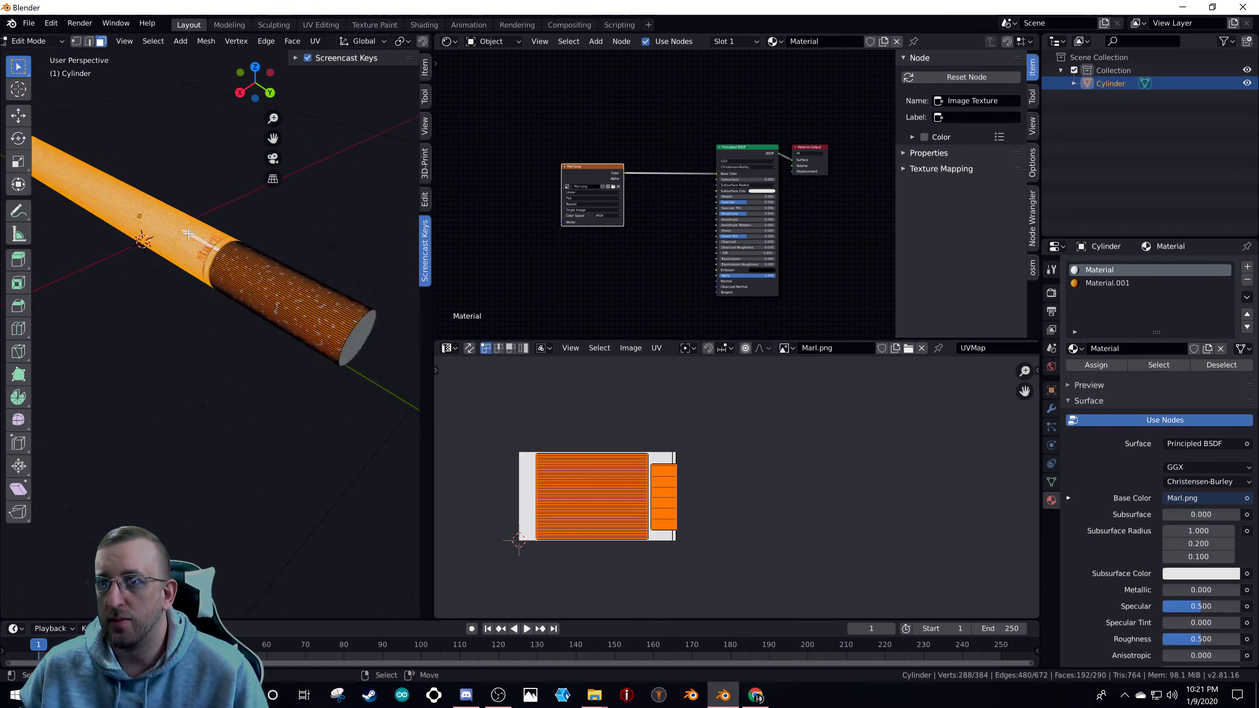
pyautogui.scroll(2, 213, 246)
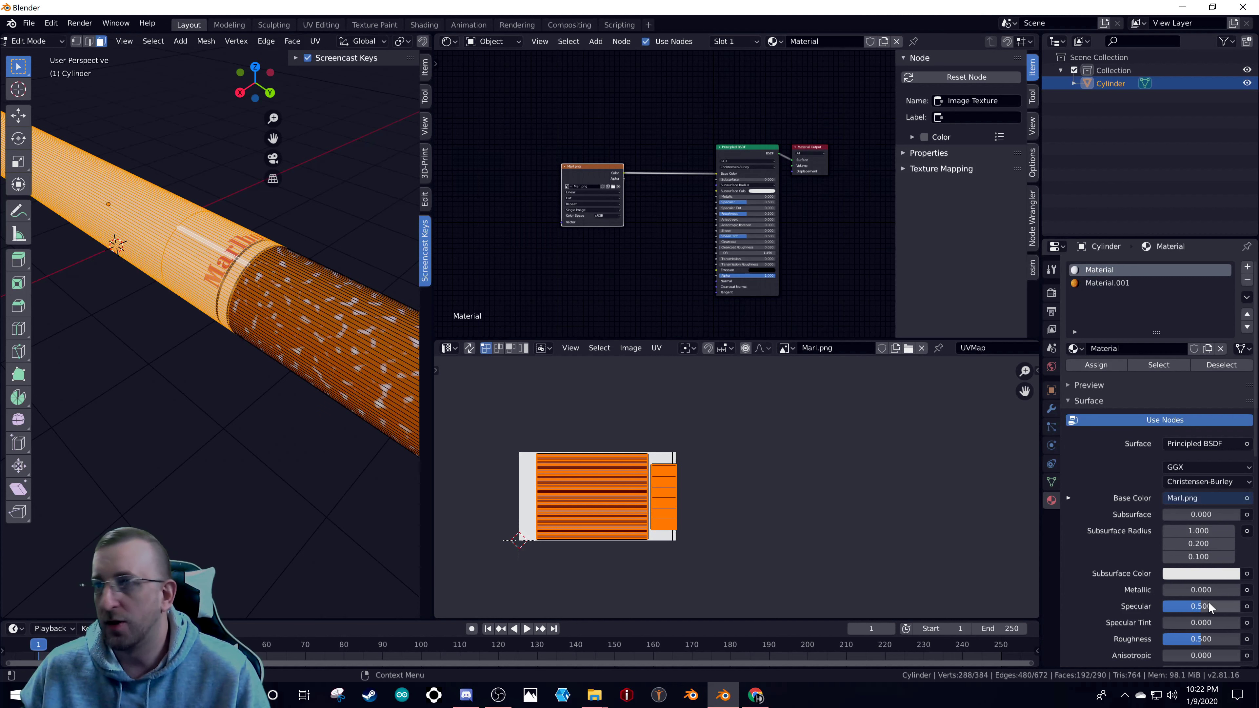
pyautogui.moveTo(1208, 601); pyautogui.dragTo(1200, 636)
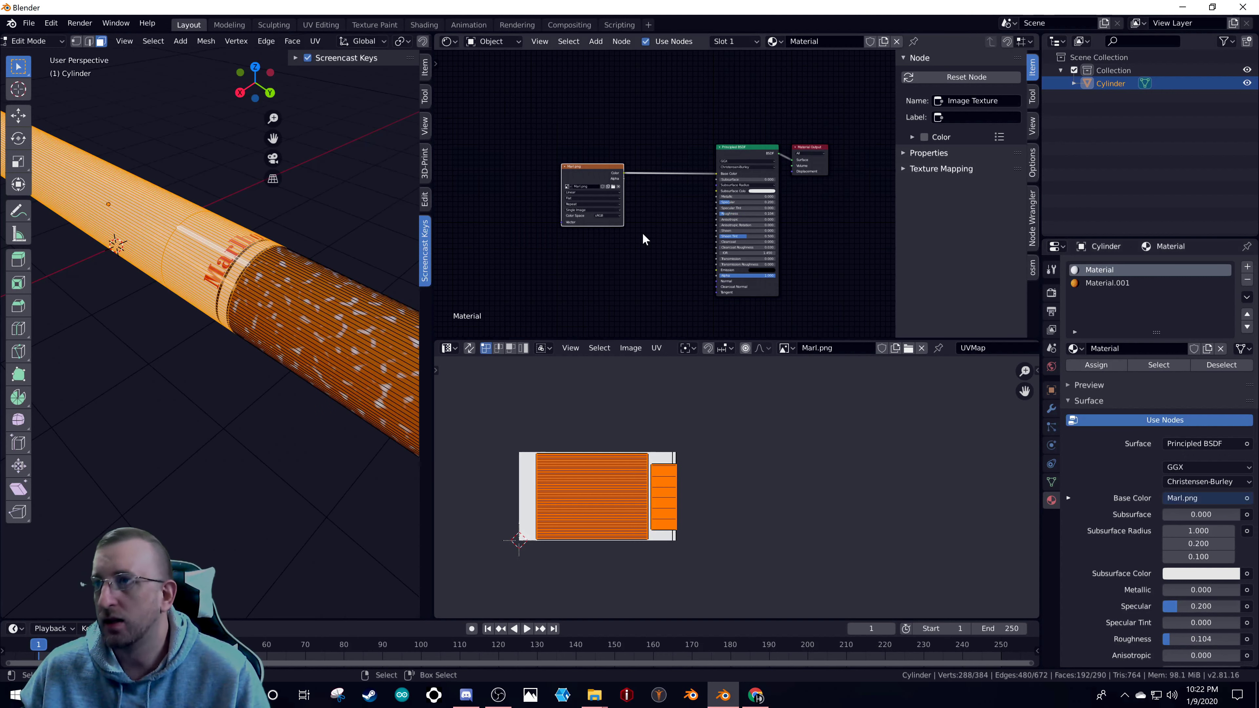
pyautogui.scroll(-5, 316, 230)
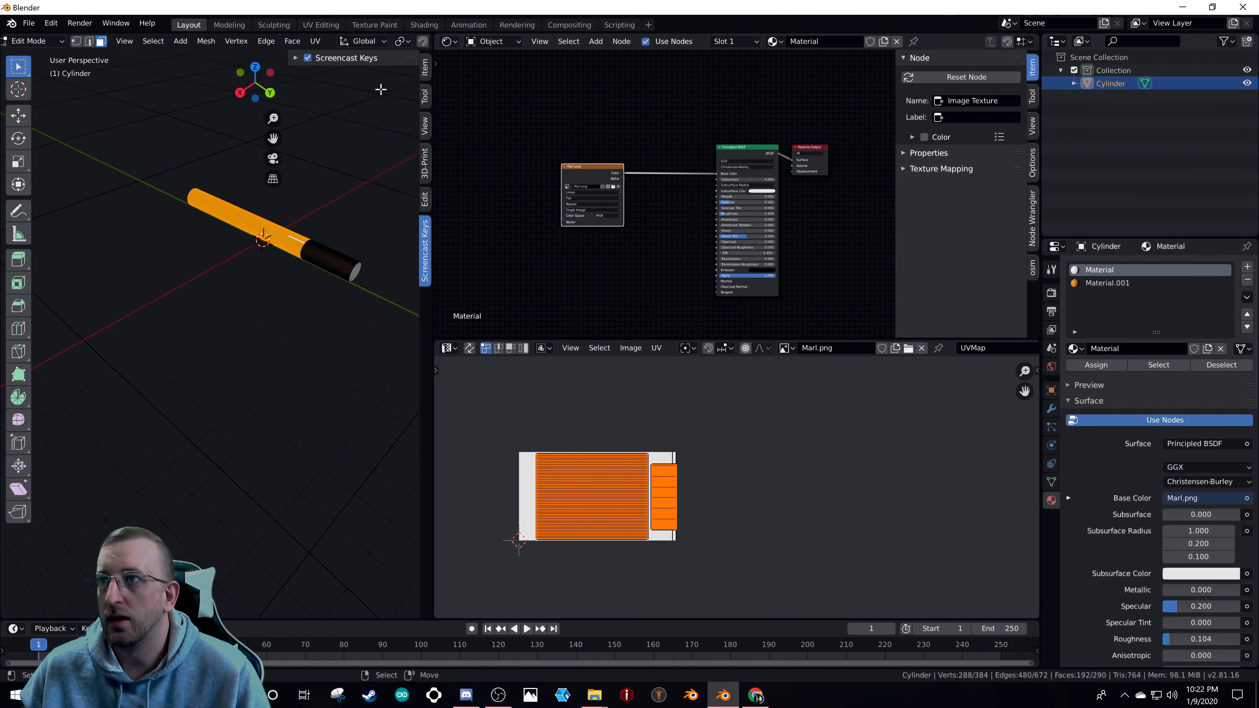
# - Switch the viewport shading to Rendered preview and orbit to a lower angle
pyautogui.scroll(-5, 326, 45)
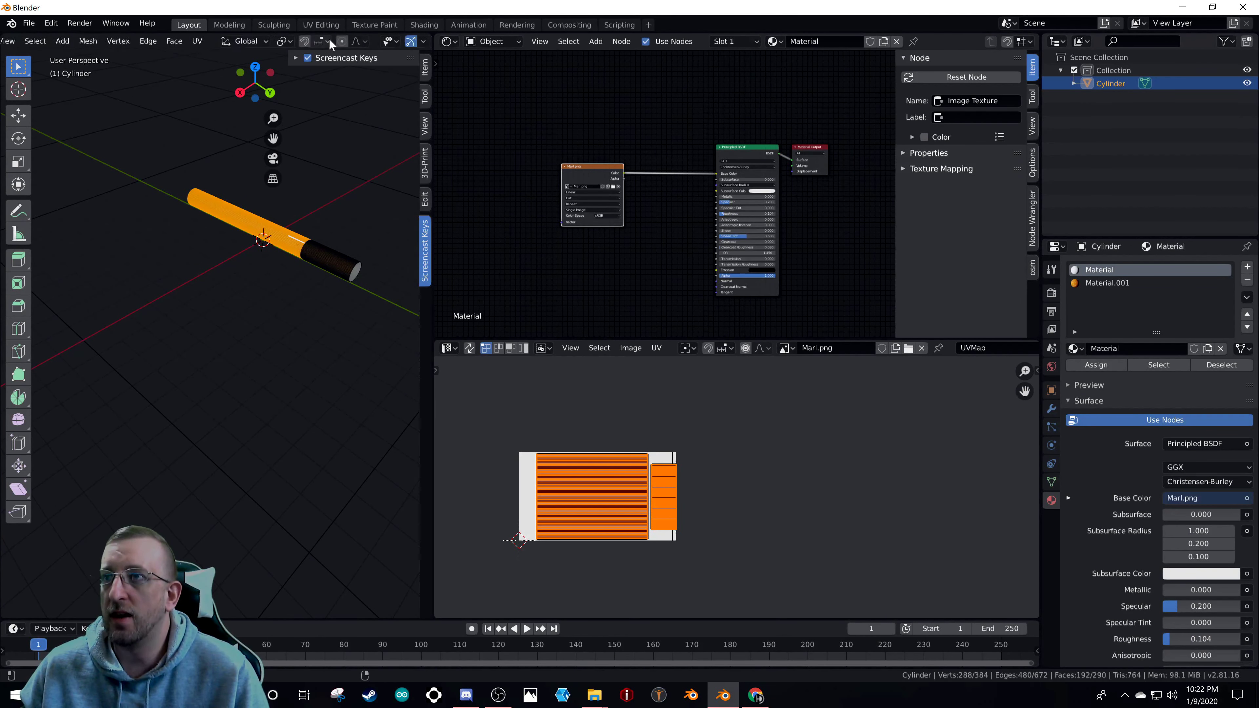
pyautogui.scroll(-4, 347, 43)
pyautogui.click(408, 42)
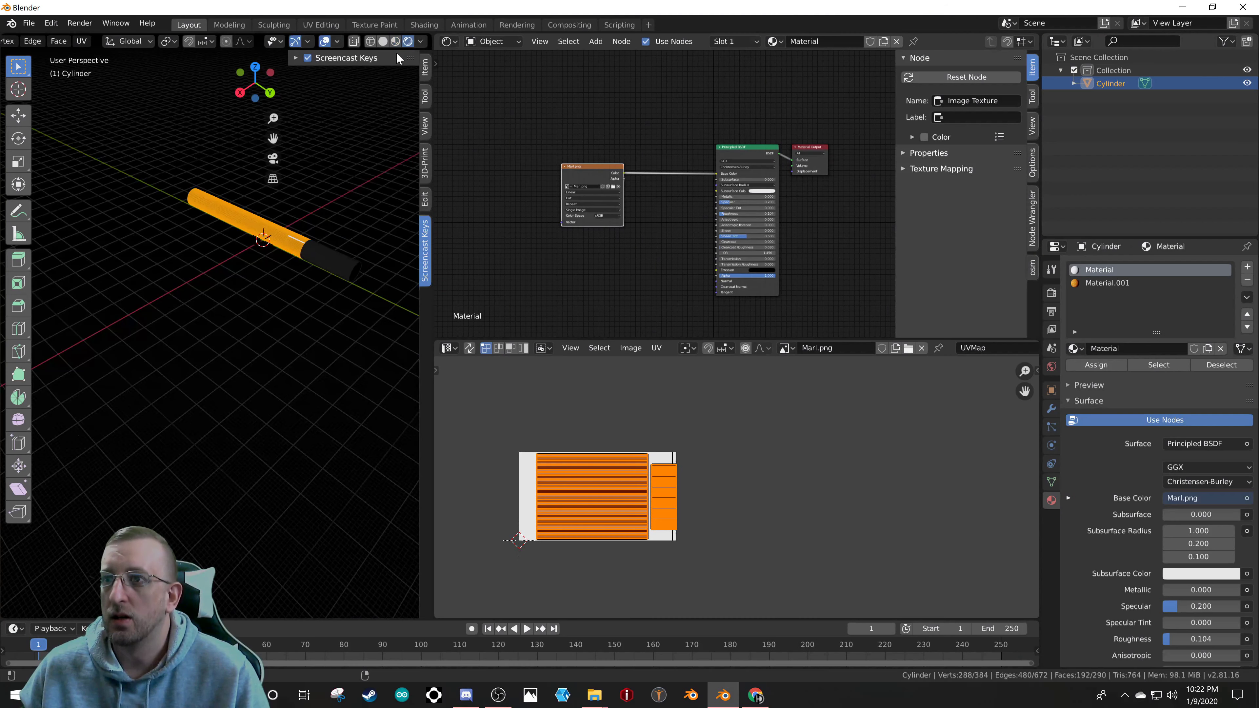
pyautogui.moveTo(346, 259); pyautogui.dragTo(340, 222, button='middle')
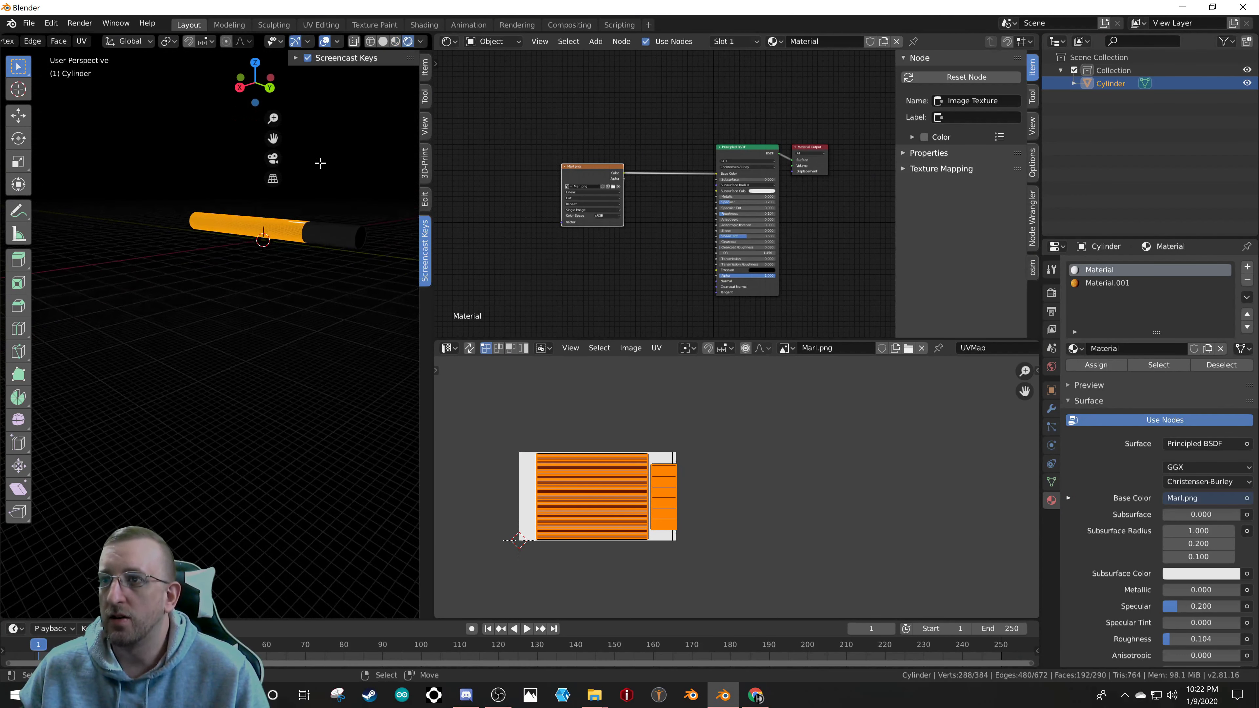
# - In Object Mode, add a test Sun lamp, then delete it
pyautogui.press('Tab')
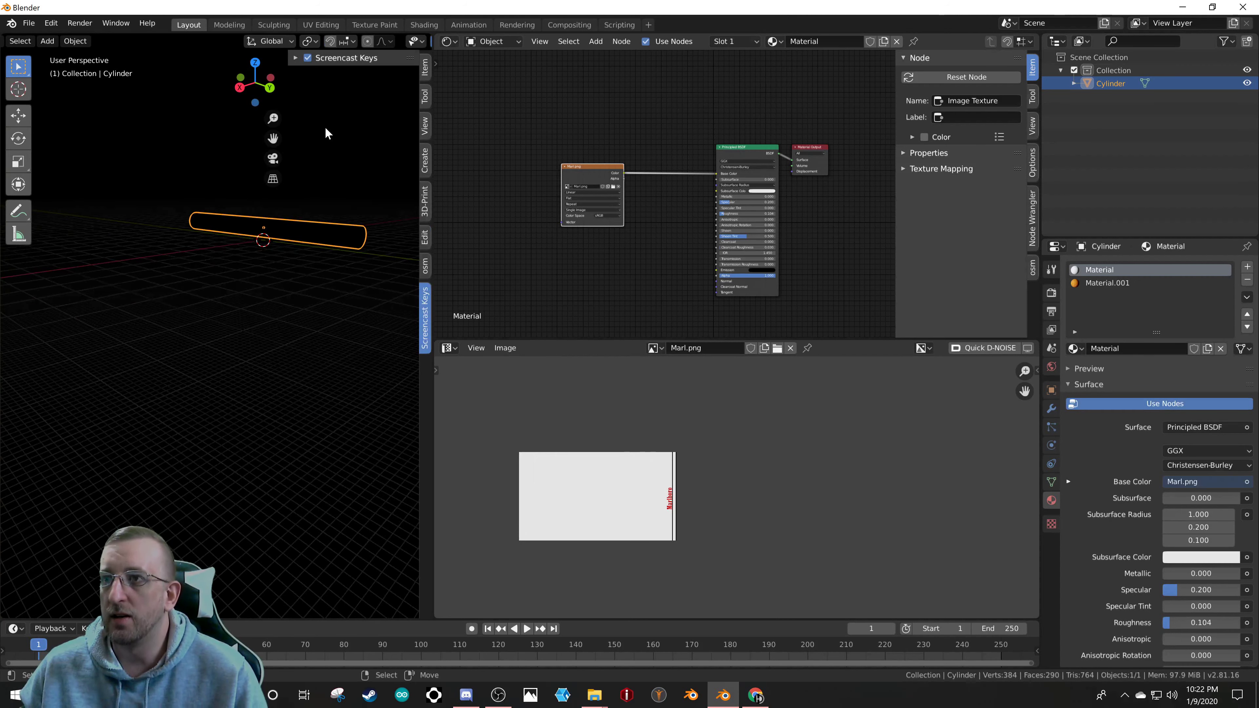
pyautogui.keyDown('shift'); pyautogui.rightClick(325, 129); pyautogui.keyUp('shift')
pyautogui.hotkey('shift', 'a')
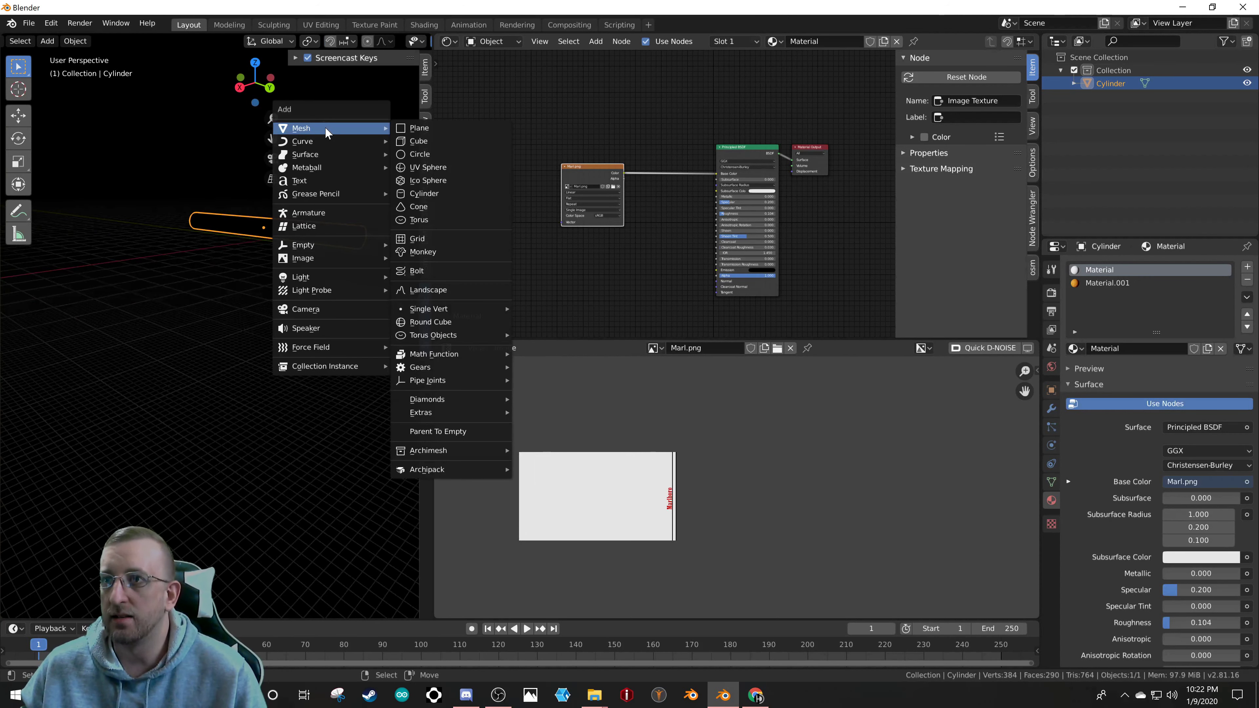
pyautogui.moveTo(320, 277)
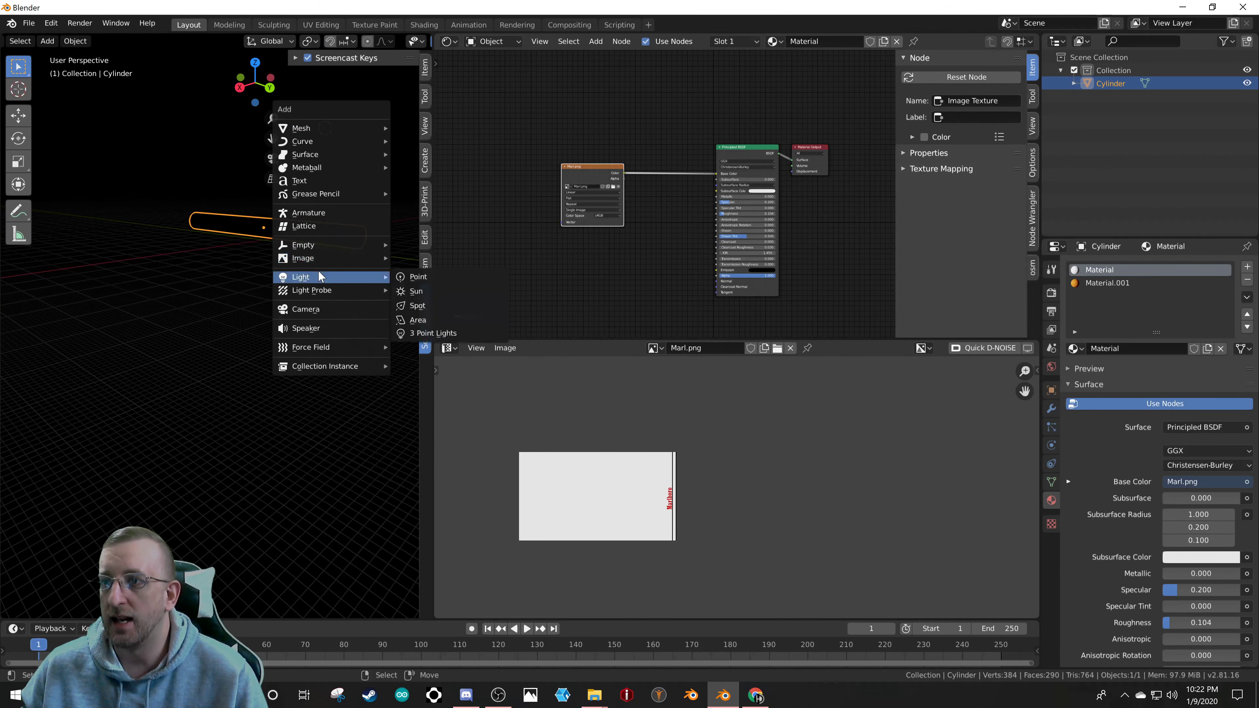
pyautogui.click(425, 293)
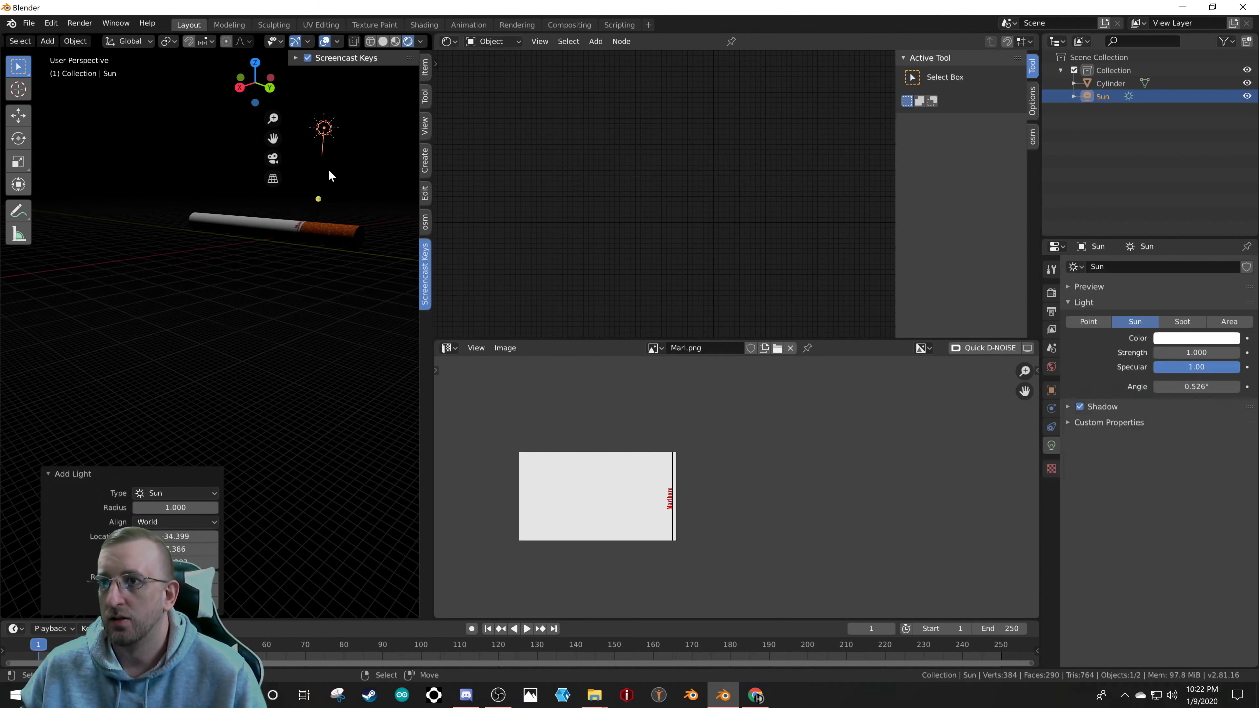
pyautogui.moveTo(321, 136); pyautogui.dragTo(274, 189, button='middle')
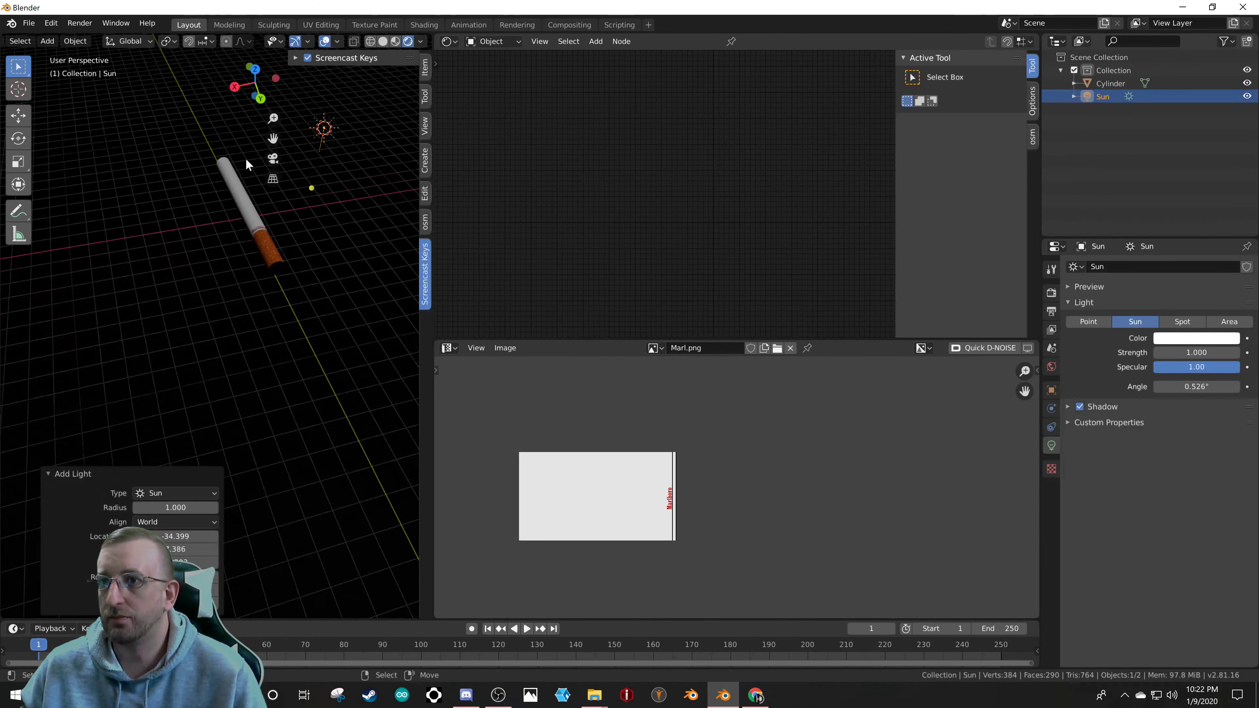
pyautogui.scroll(4, 261, 206)
pyautogui.press('x')
pyautogui.click(279, 200)
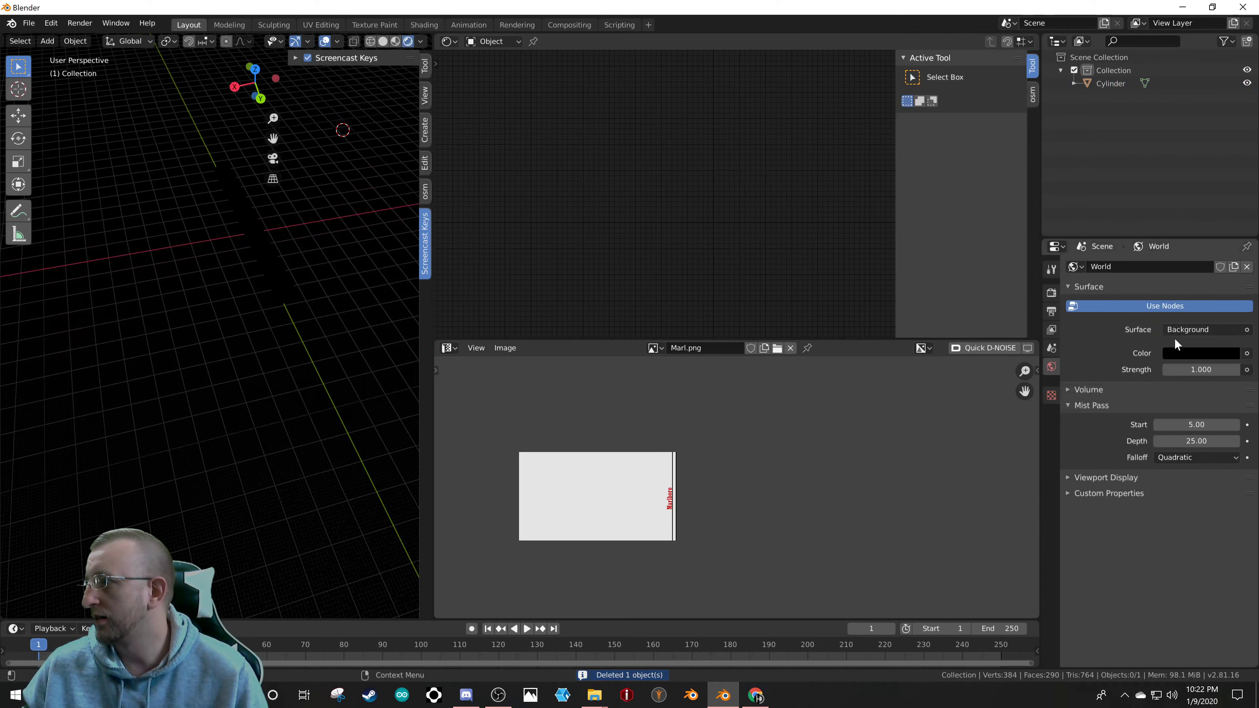
# - Brighten the World background colour from black to grey
pyautogui.click(1187, 353)
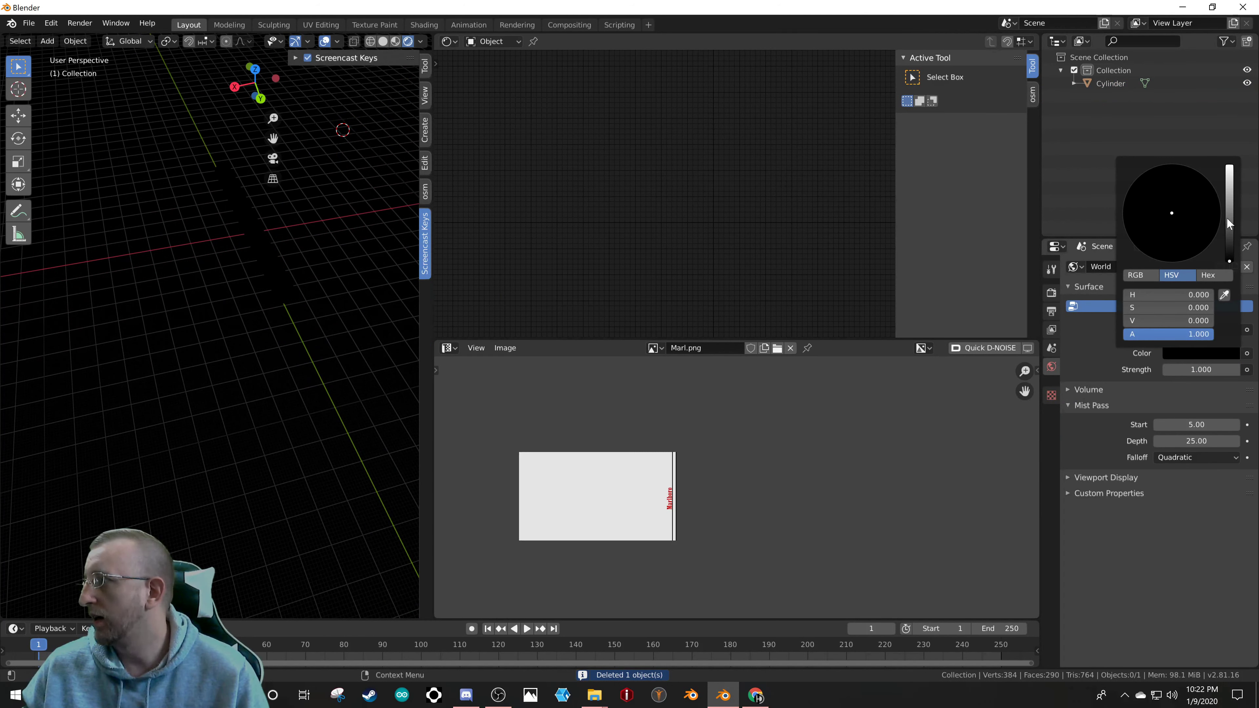
pyautogui.moveTo(1227, 218)
pyautogui.mouseDown()
pyautogui.moveTo(1229, 192)
pyautogui.moveTo(1229, 204)
pyautogui.mouseUp()
pyautogui.scroll(6, 256, 282)
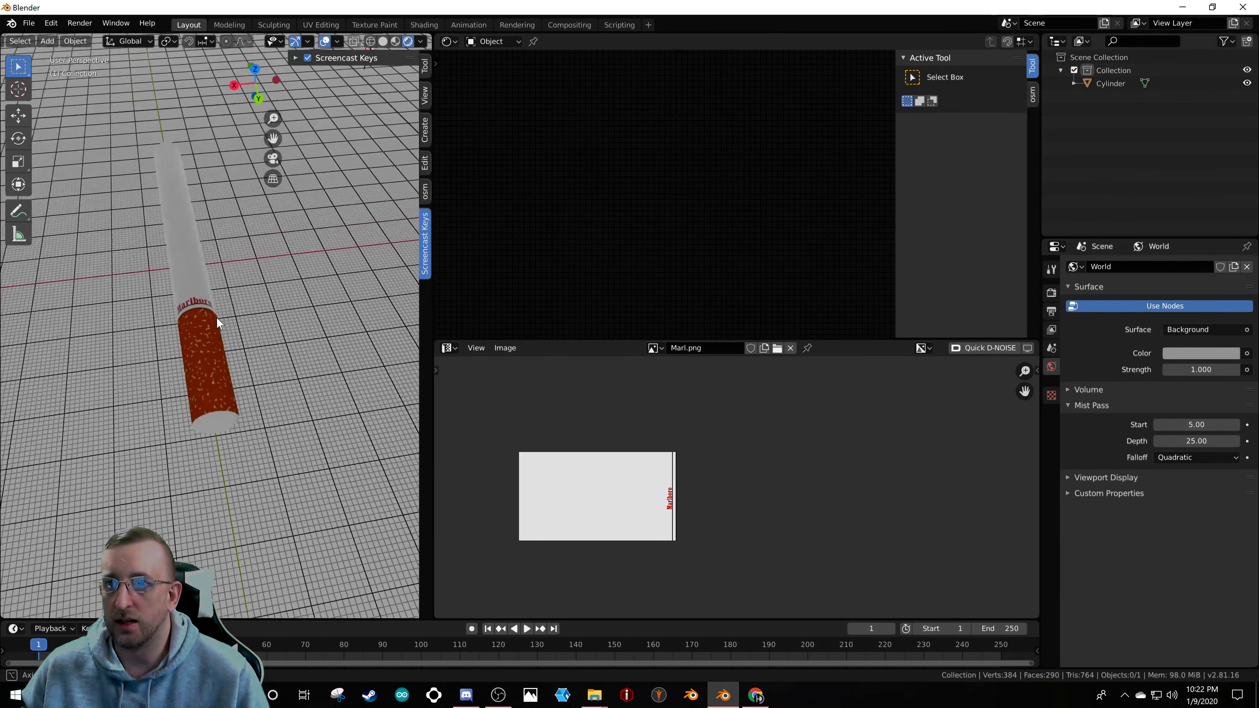
# - Add a new Sun lamp to the scene
pyautogui.scroll(-6, 216, 317)
pyautogui.hotkey('shift', 'a')
pyautogui.moveTo(263, 282)
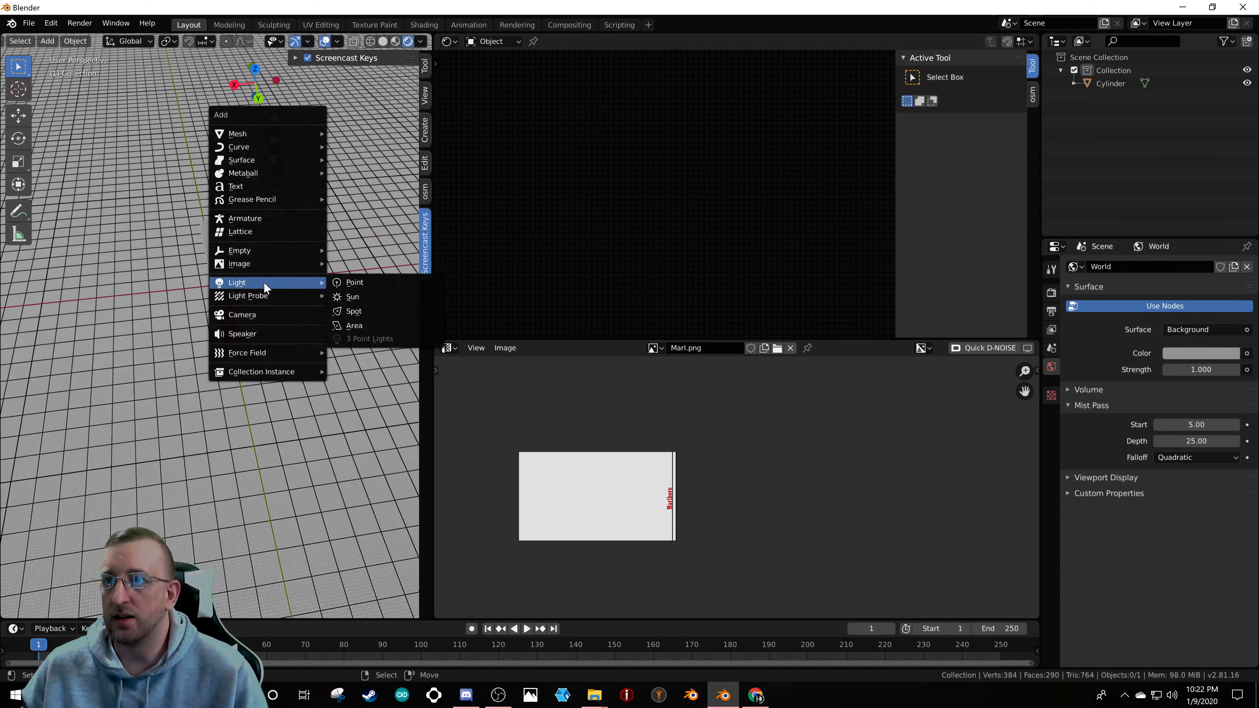
pyautogui.click(352, 296)
pyautogui.scroll(6, 249, 308)
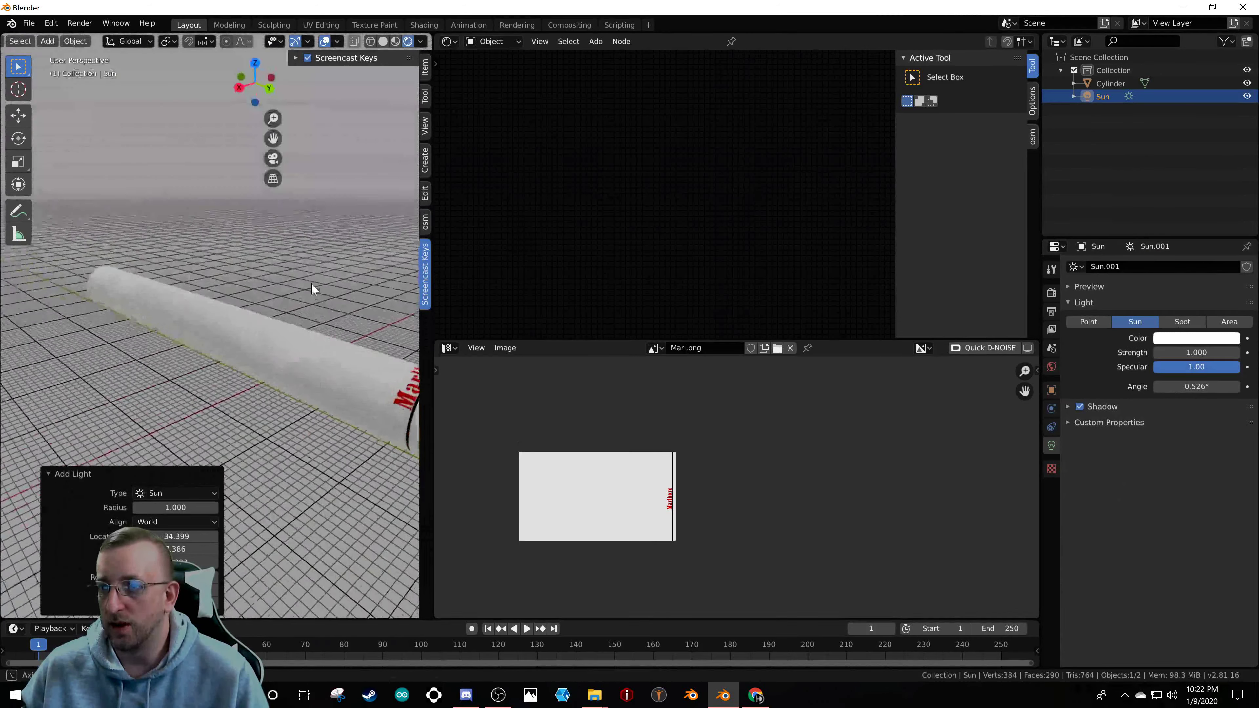
pyautogui.scroll(-6, 311, 287)
pyautogui.scroll(5, 314, 312)
pyautogui.scroll(-6, 305, 315)
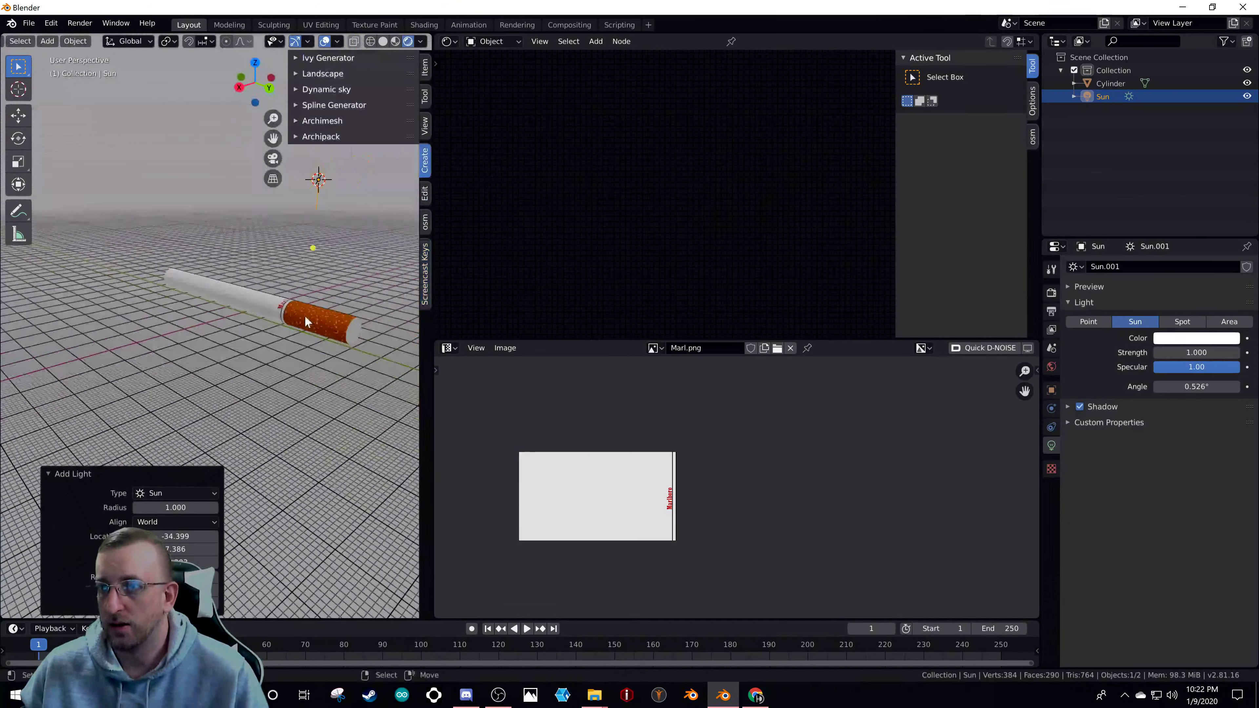
pyautogui.scroll(4, 359, 330)
pyautogui.scroll(-3, 343, 335)
# - Select the cigarette cylinder
pyautogui.moveTo(332, 352); pyautogui.dragTo(288, 344, button='middle')
pyautogui.click(219, 306)
pyautogui.scroll(-3, 219, 307)
pyautogui.scroll(3, 204, 310)
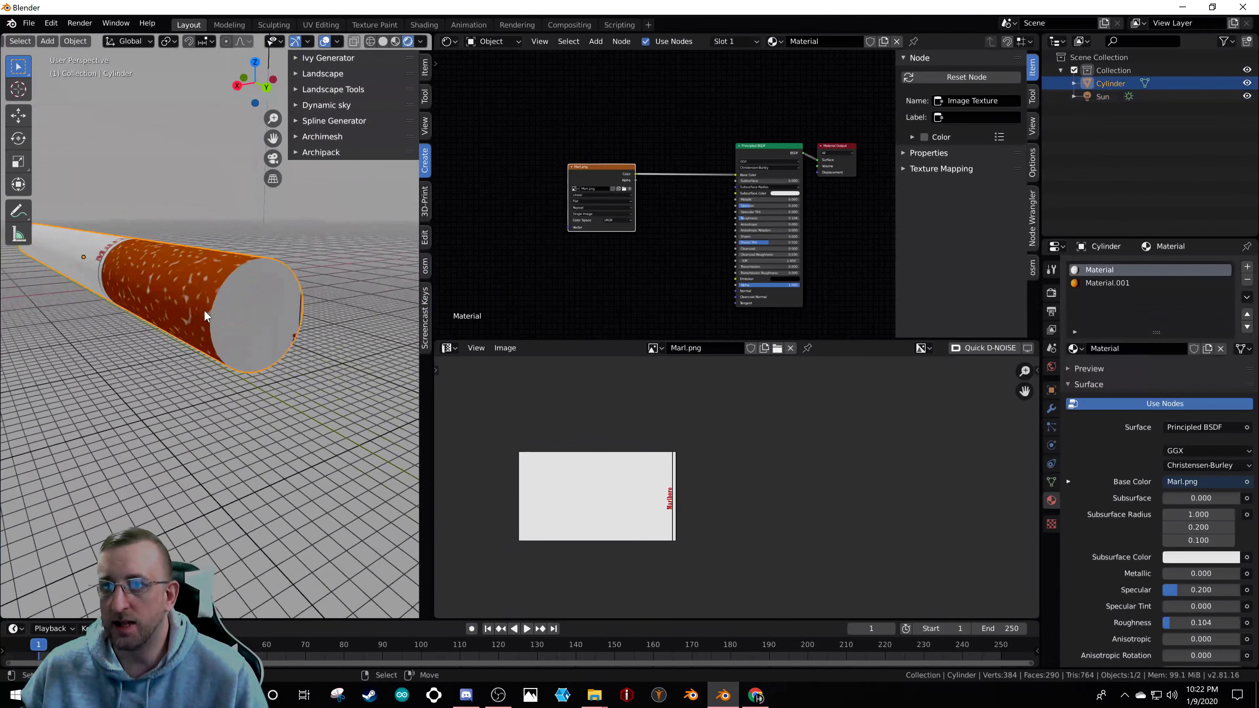
pyautogui.scroll(-5, 220, 303)
pyautogui.scroll(4, 201, 310)
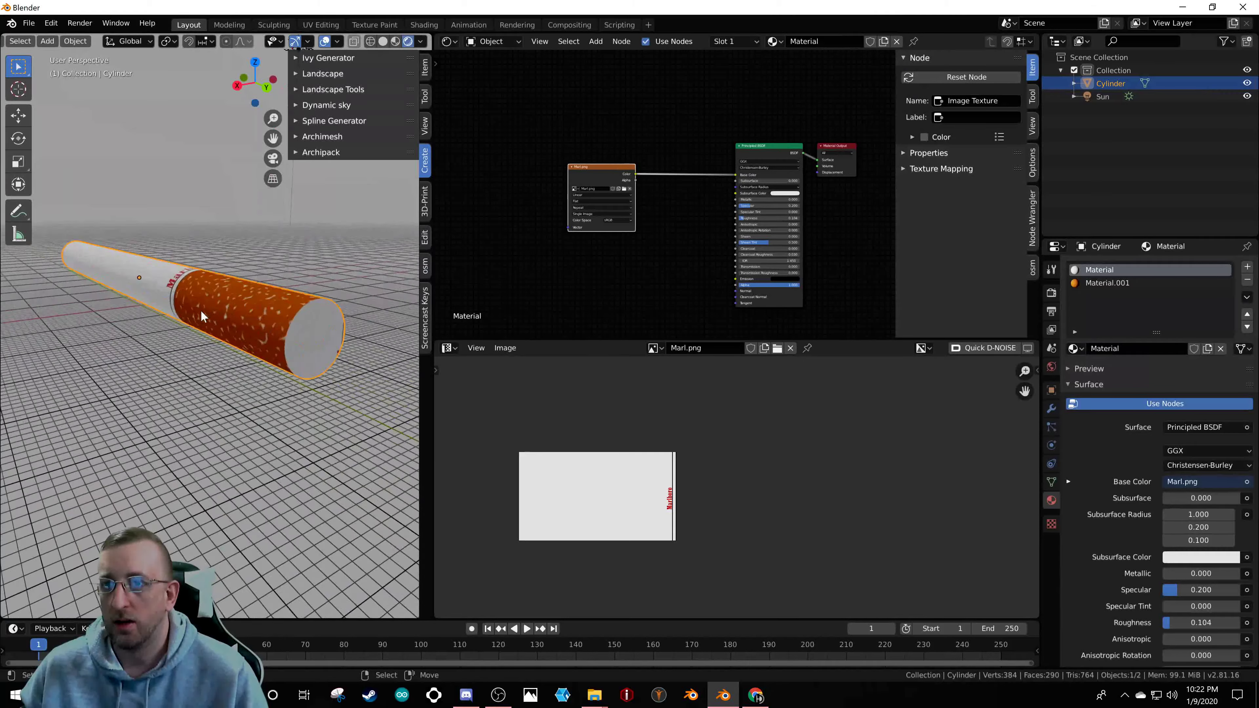
# - Enter Edit Mode on the cylinder and select the filter's end-cap face
pyautogui.moveTo(201, 310); pyautogui.dragTo(81, 332, button='middle')
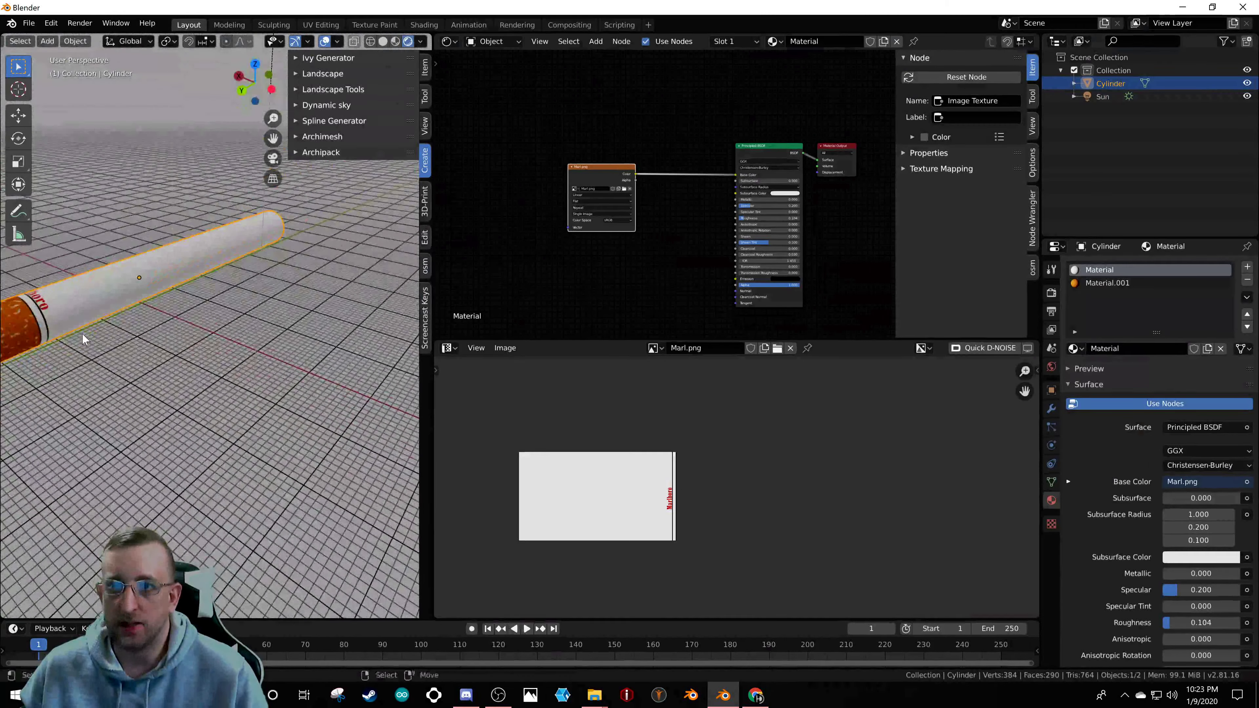
pyautogui.scroll(4, 82, 335)
pyautogui.scroll(-5, 148, 337)
pyautogui.scroll(2, 246, 340)
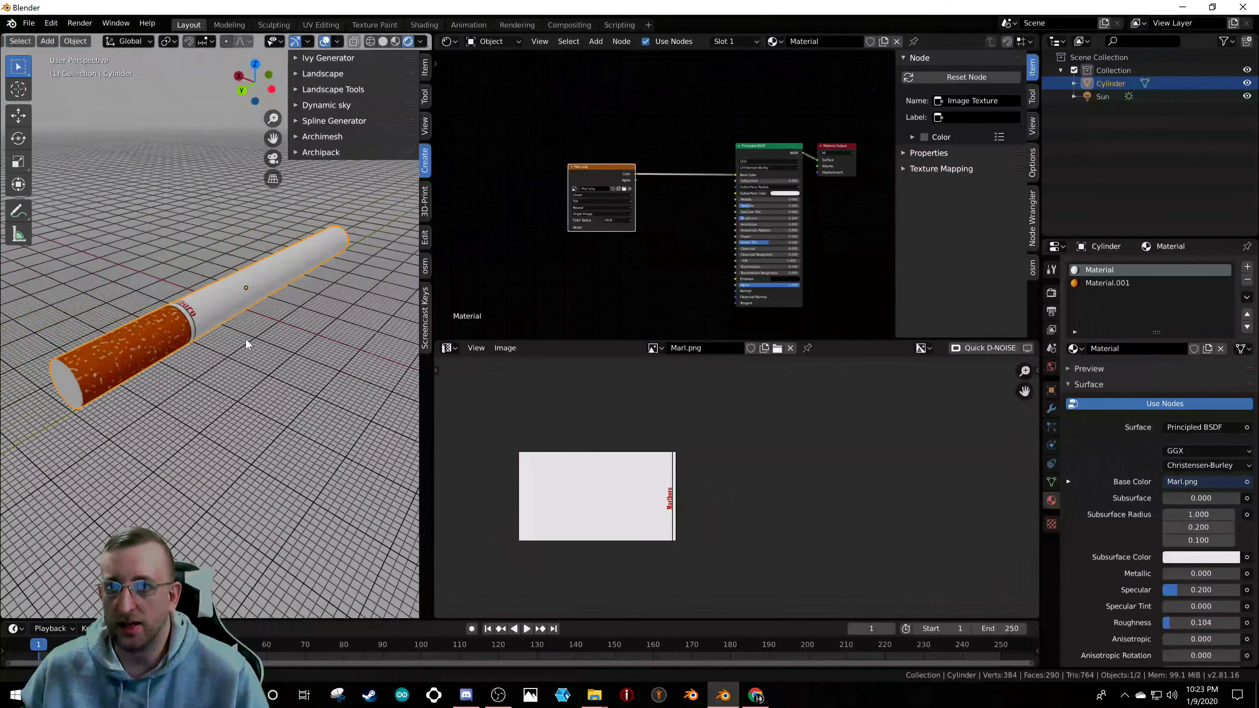
pyautogui.scroll(5, 209, 362)
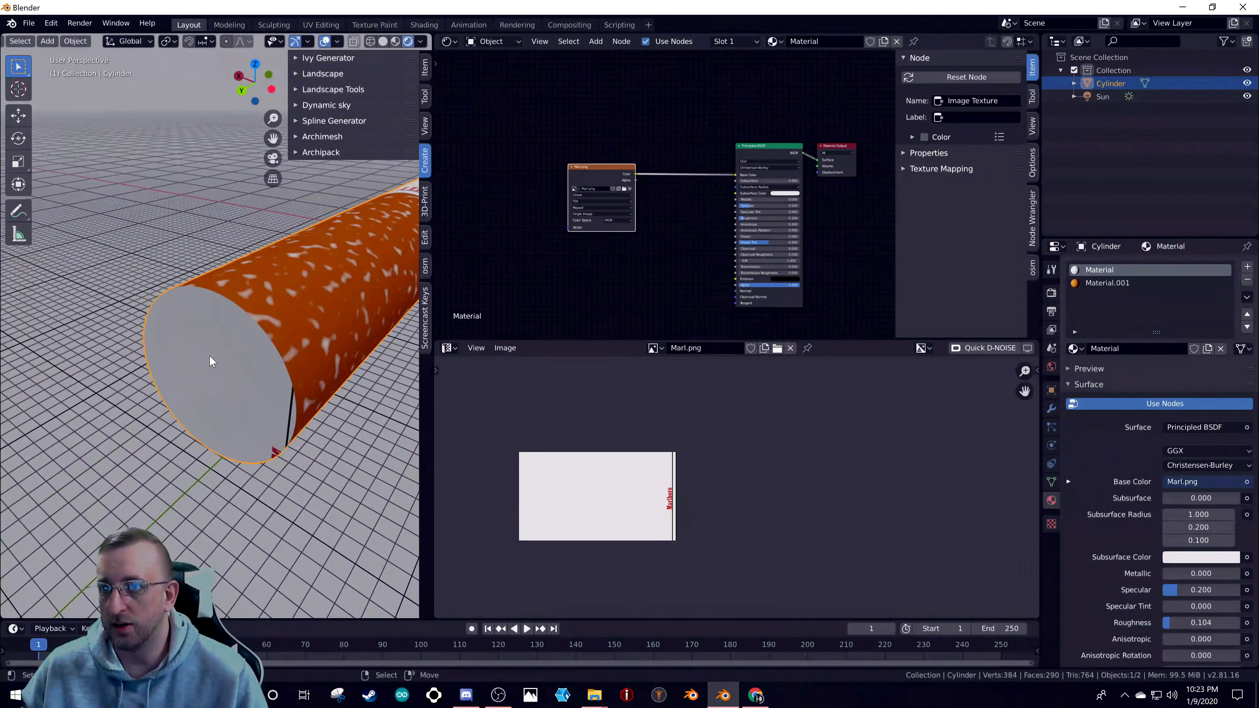
pyautogui.press('Tab')
pyautogui.scroll(-4, 209, 356)
pyautogui.click(208, 357)
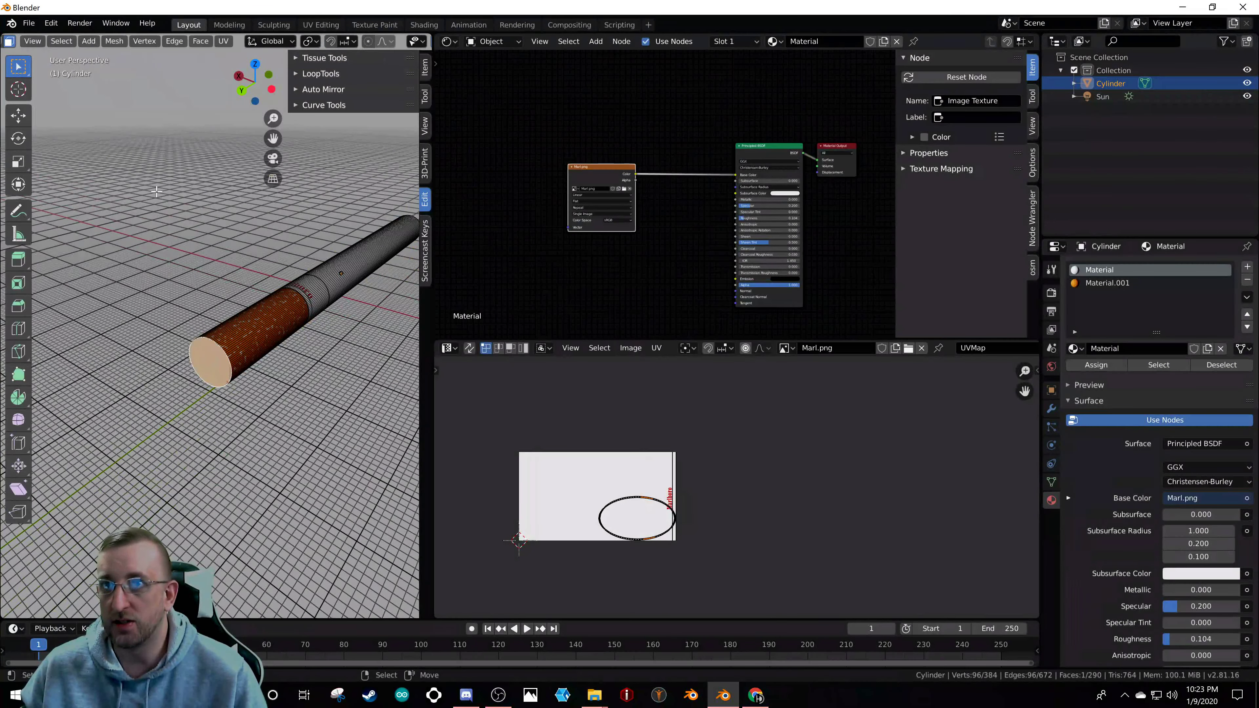
# - In Front view, add the other end-cap face to the selection
pyautogui.scroll(3, 124, 42)
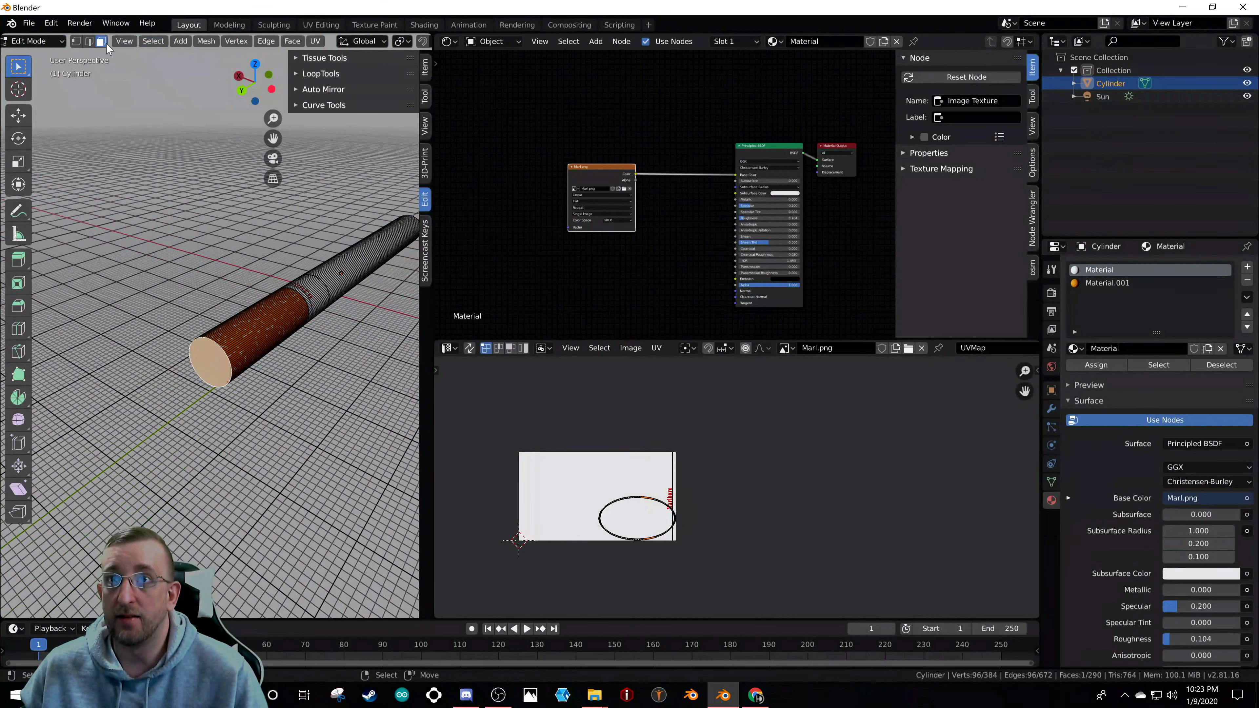
pyautogui.scroll(2, 231, 357)
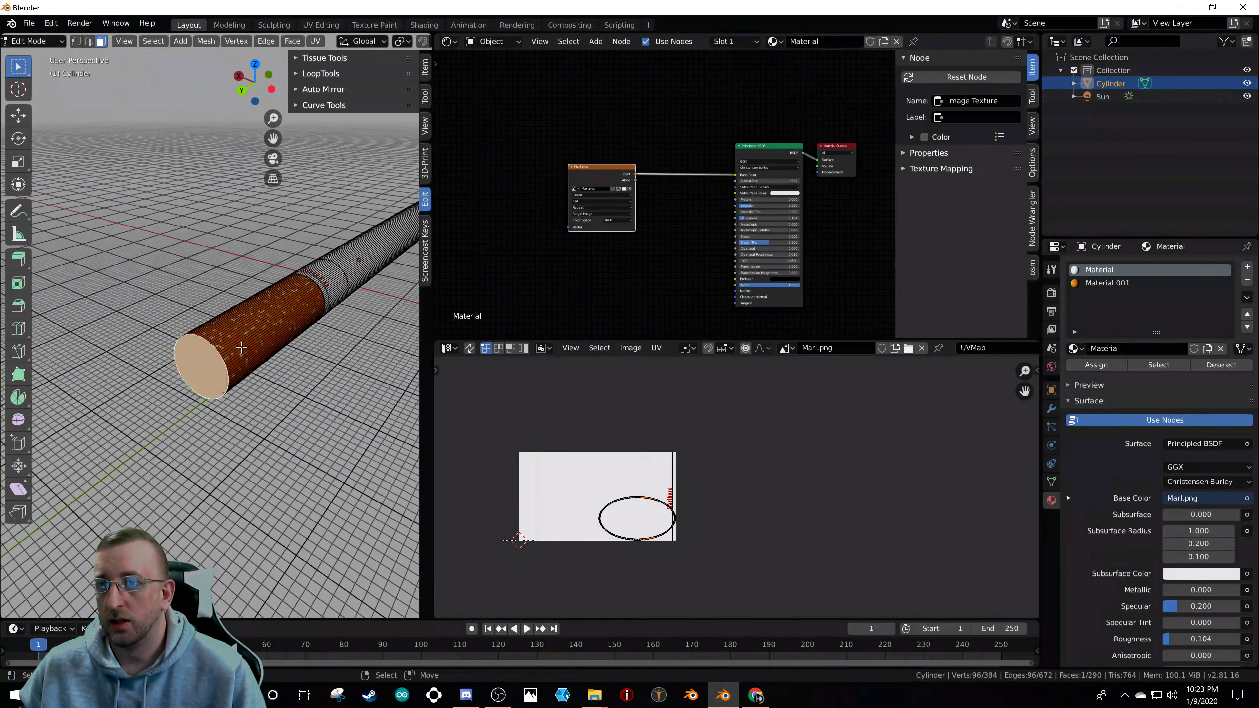
pyautogui.press('KP_1')
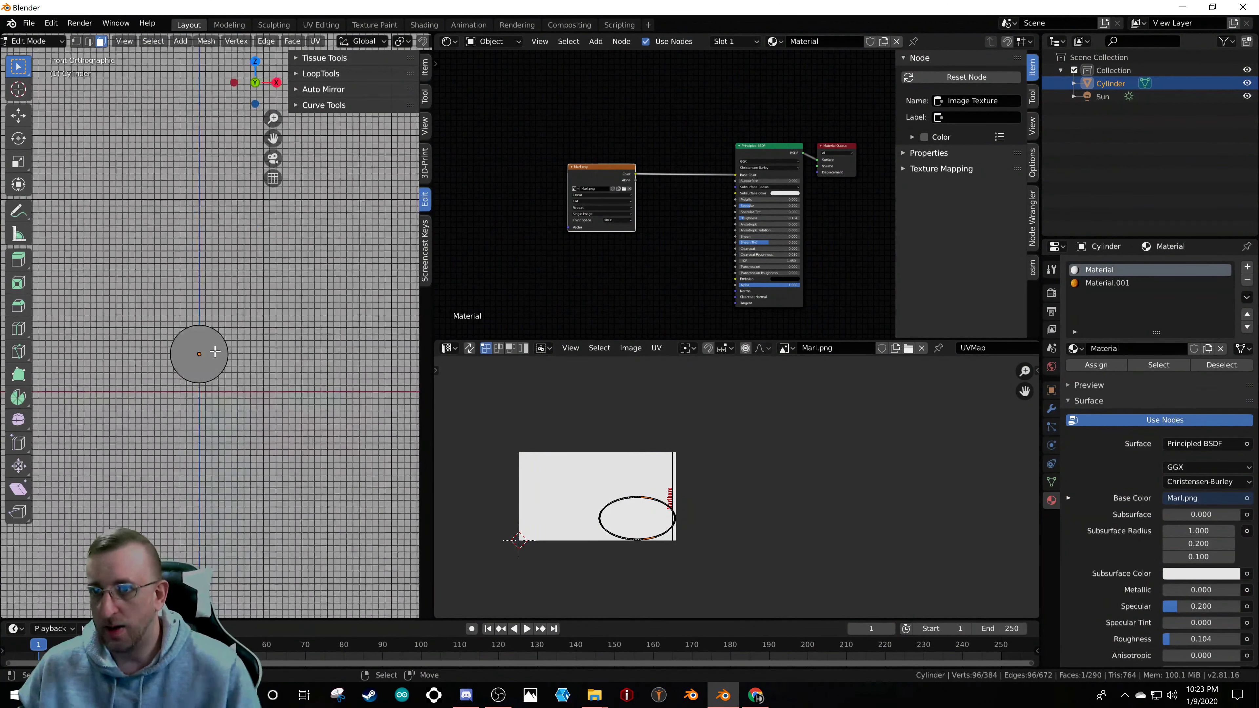
pyautogui.keyDown('shift'); pyautogui.click(207, 348); pyautogui.keyUp('shift')
# - UV-map both end caps with Project From View from the front, centring the circle
pyautogui.moveTo(175, 301); pyautogui.dragTo(180, 302, button='middle')
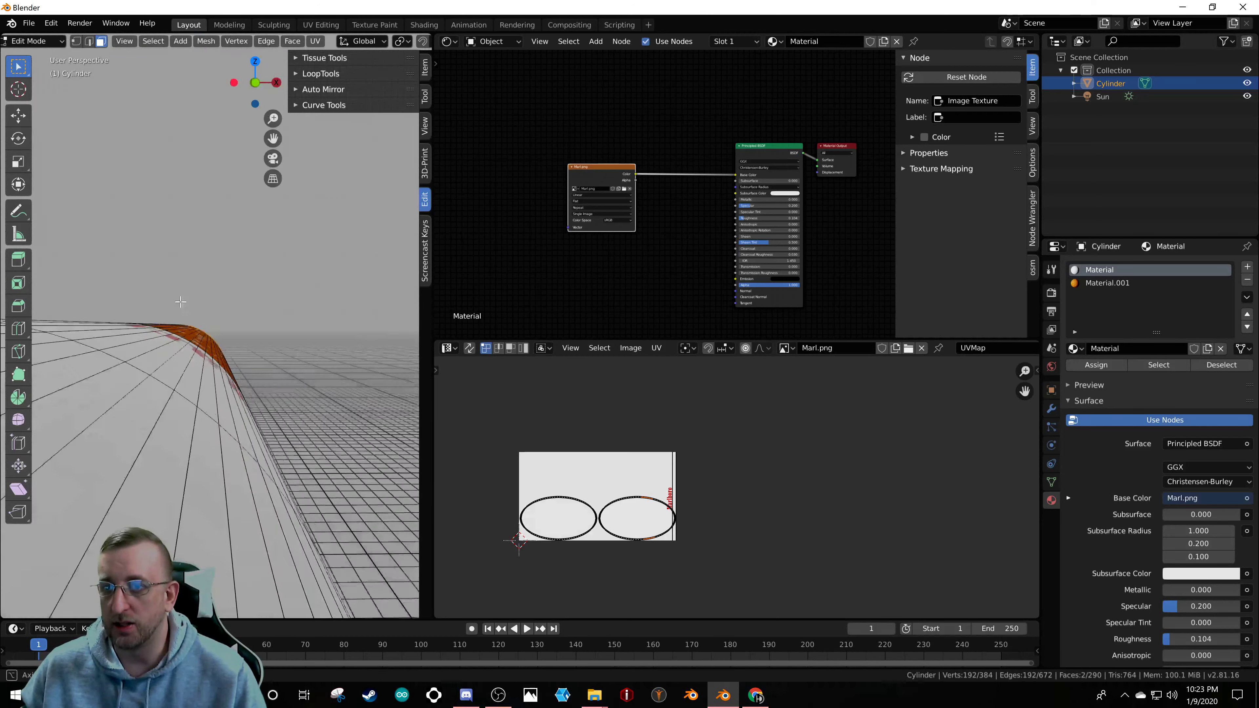
pyautogui.scroll(-6, 181, 301)
pyautogui.moveTo(326, 349); pyautogui.dragTo(172, 341, button='middle')
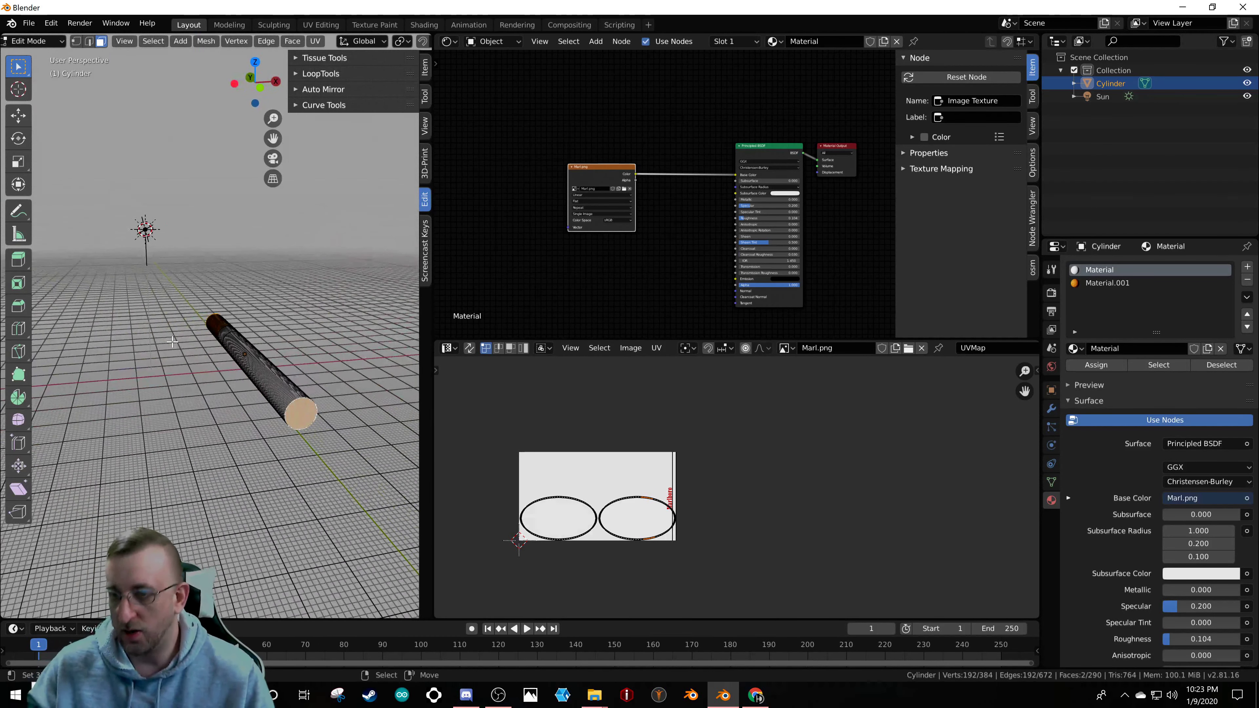
pyautogui.press('KP_1')
pyautogui.scroll(12, 173, 342)
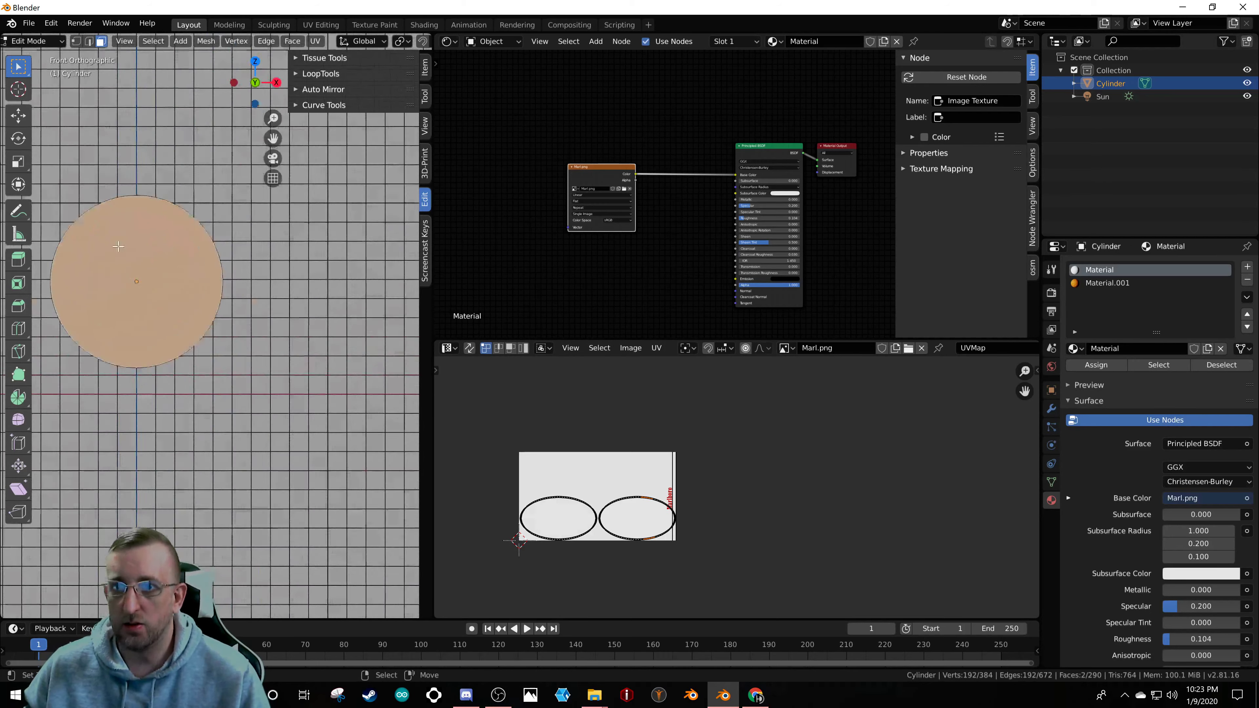
pyautogui.press('u')
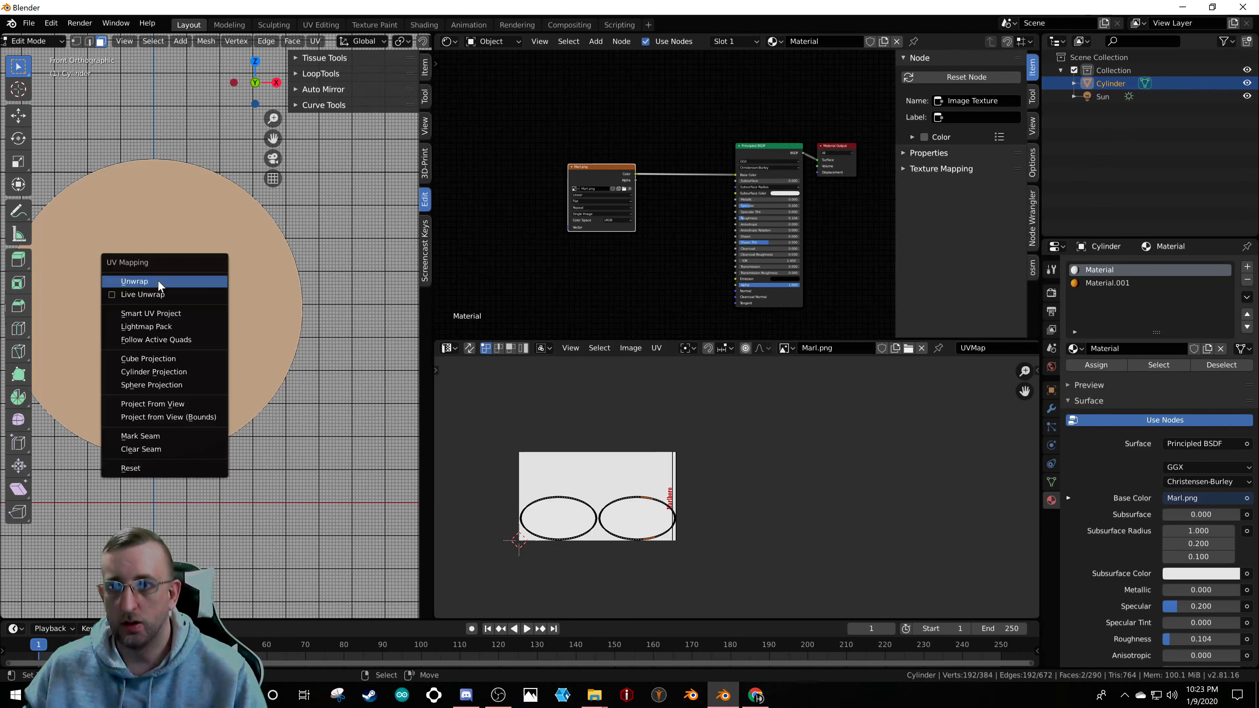
pyautogui.click(165, 409)
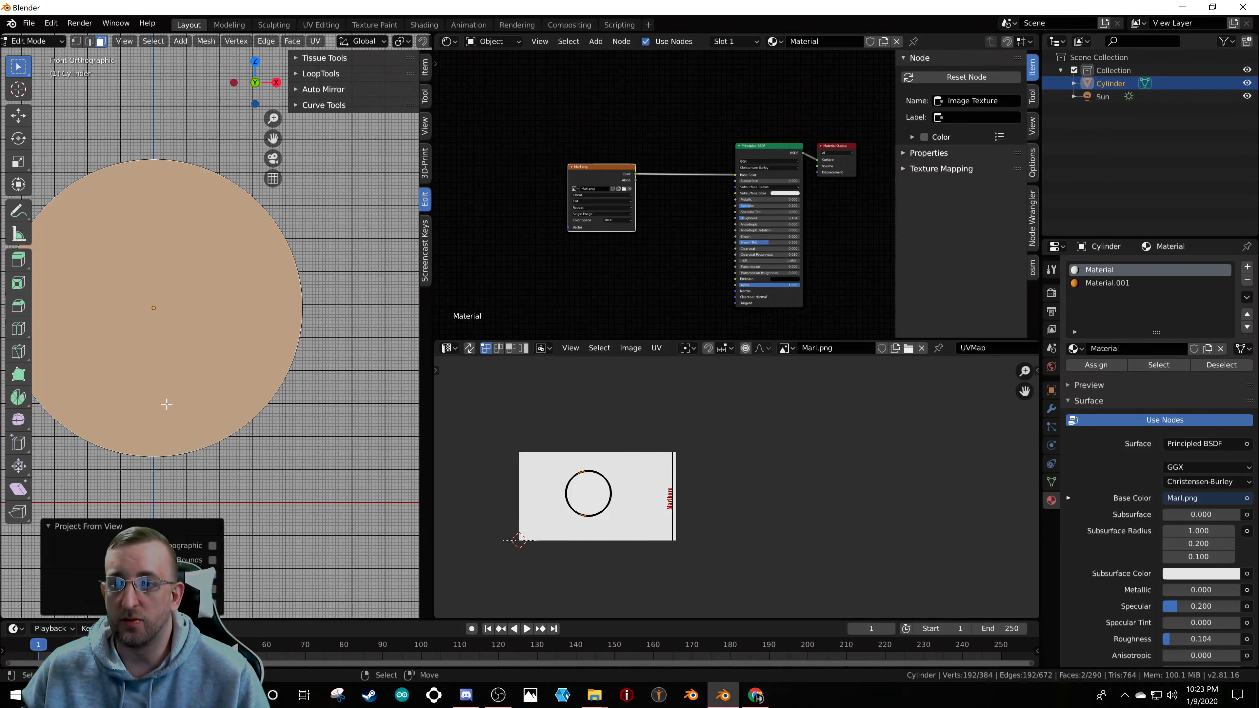
pyautogui.keyDown('shift'); pyautogui.moveTo(163, 389); pyautogui.dragTo(319, 417, button='middle'); pyautogui.keyUp('shift')
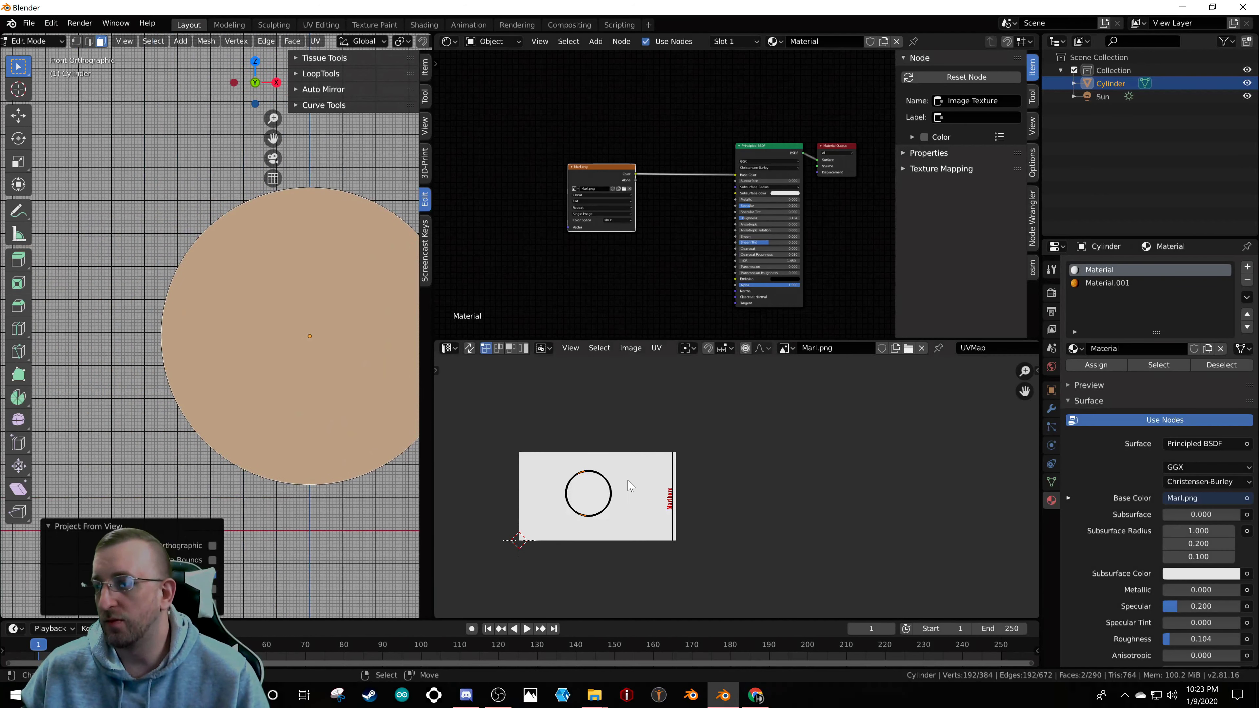
pyautogui.scroll(6, 597, 499)
pyautogui.moveTo(615, 498); pyautogui.dragTo(703, 452, button='middle')
pyautogui.scroll(-7, 271, 310)
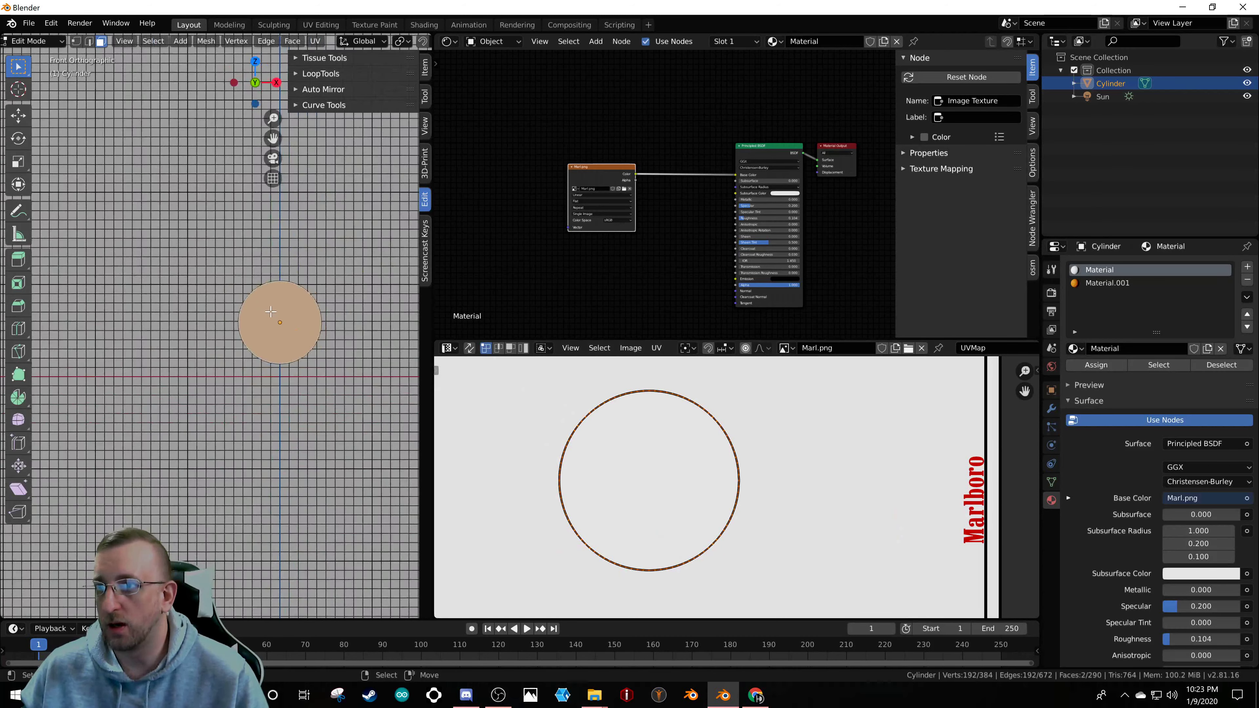
pyautogui.scroll(3, 271, 310)
# - Select only the grey filter end-cap face and activate the Material.001 slot
pyautogui.moveTo(238, 274); pyautogui.dragTo(126, 205, button='middle')
pyautogui.scroll(3, 190, 296)
pyautogui.scroll(-2, 190, 296)
pyautogui.click(253, 329)
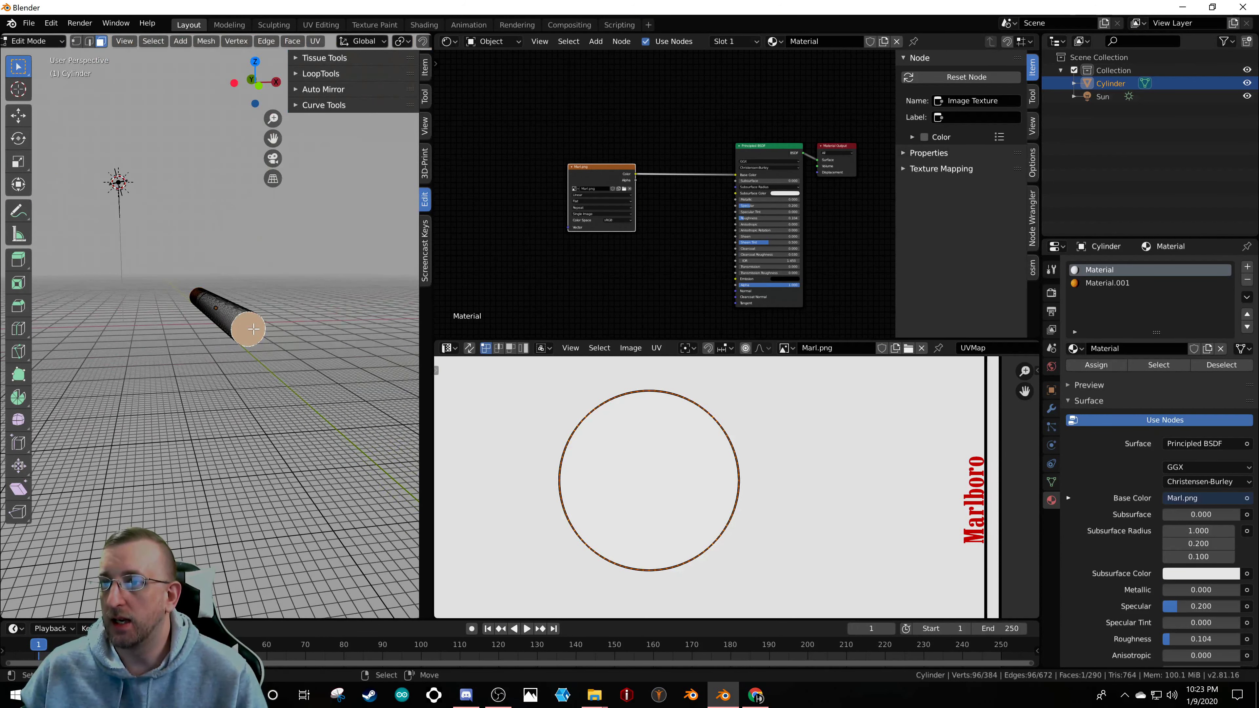
pyautogui.moveTo(215, 300); pyautogui.dragTo(330, 324, button='middle')
pyautogui.scroll(-8, 318, 298)
pyautogui.scroll(6, 303, 268)
pyautogui.scroll(-4, 303, 267)
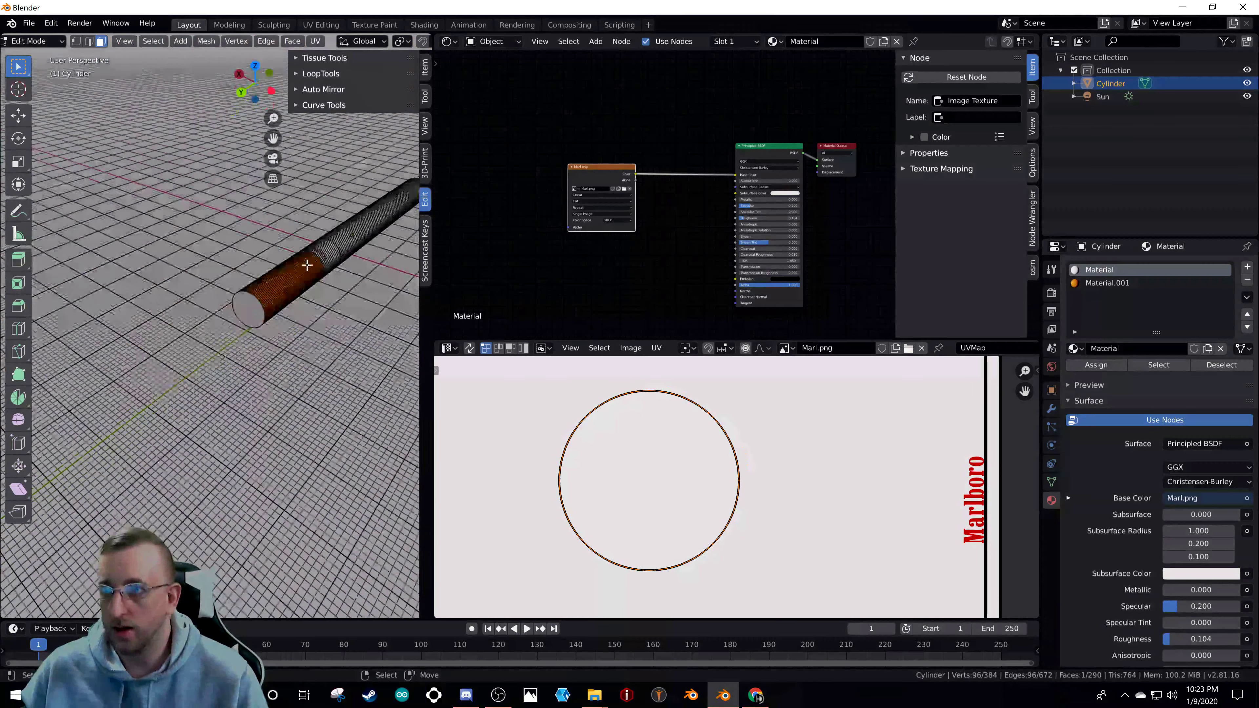
pyautogui.scroll(3, 301, 269)
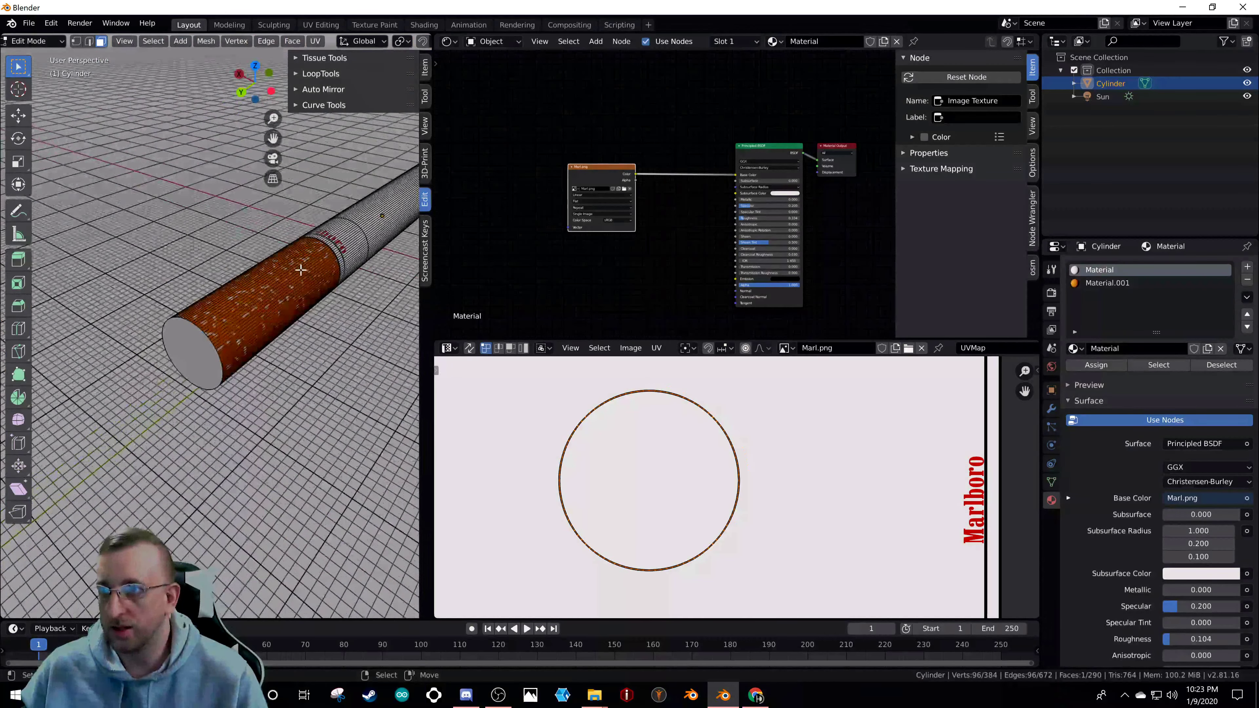
pyautogui.click(206, 358)
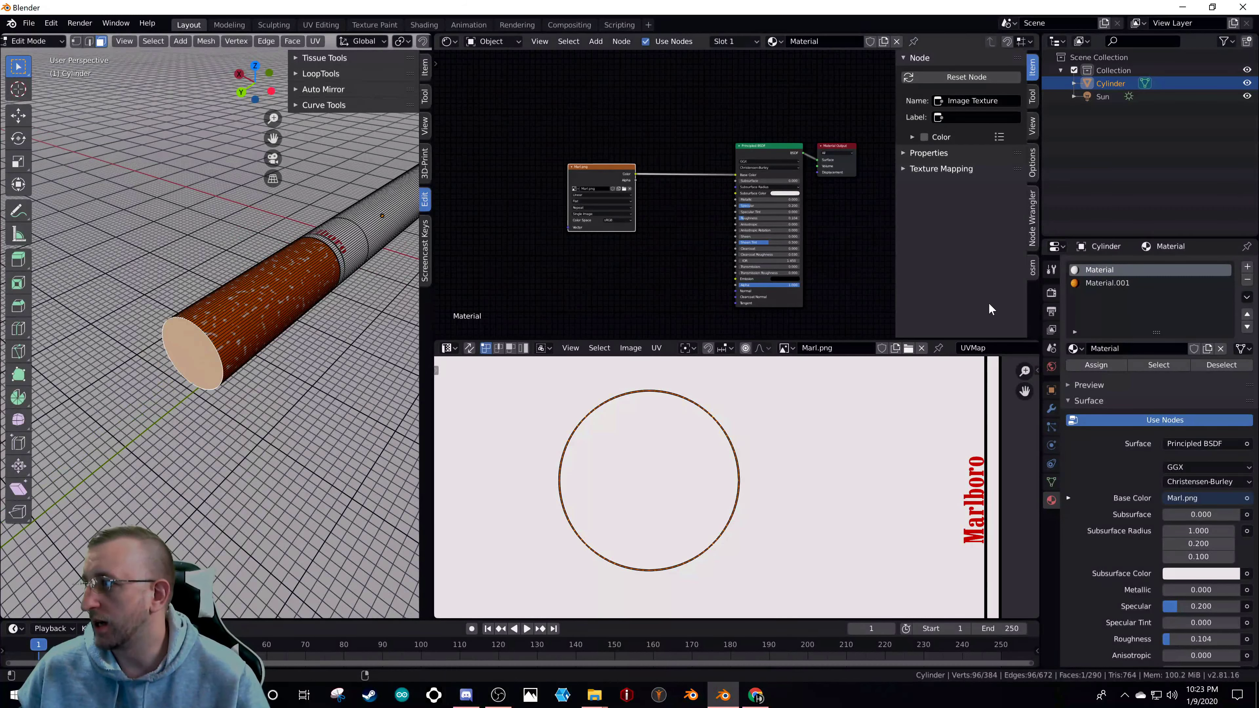
pyautogui.click(1107, 284)
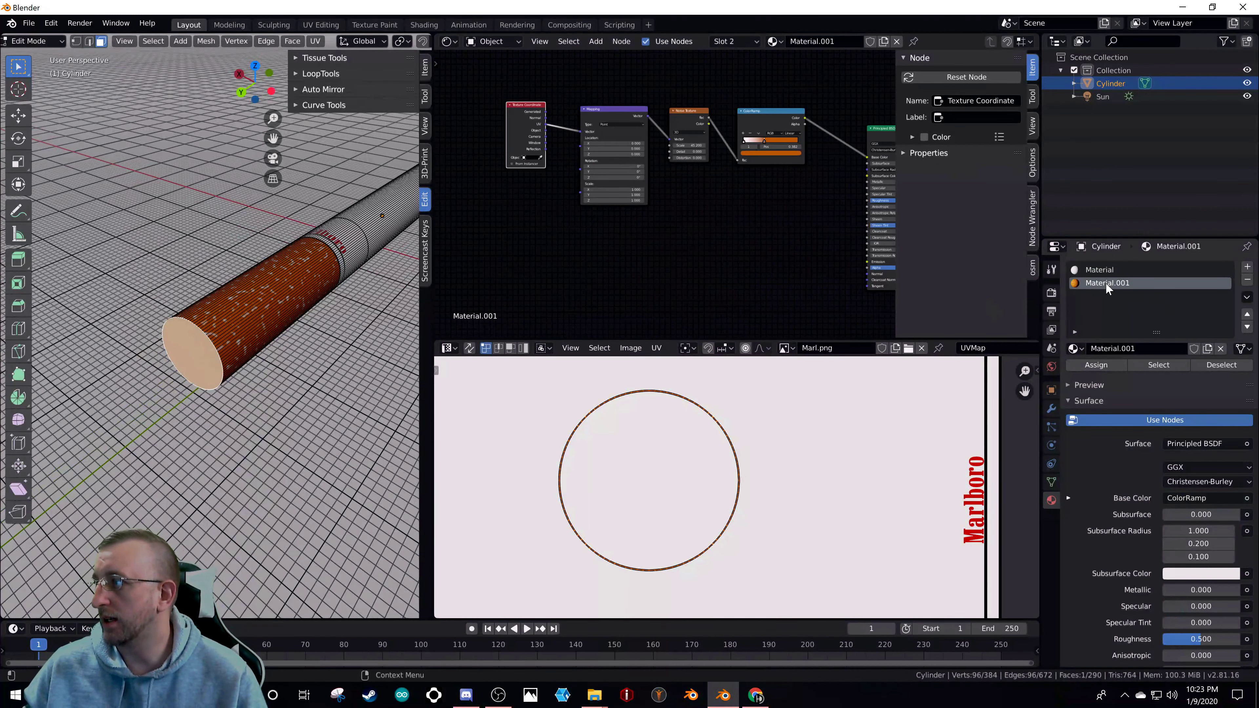
# - Rename Material.001 to Filter and Material to Paper
pyautogui.click(1114, 344)
pyautogui.write('Fi')
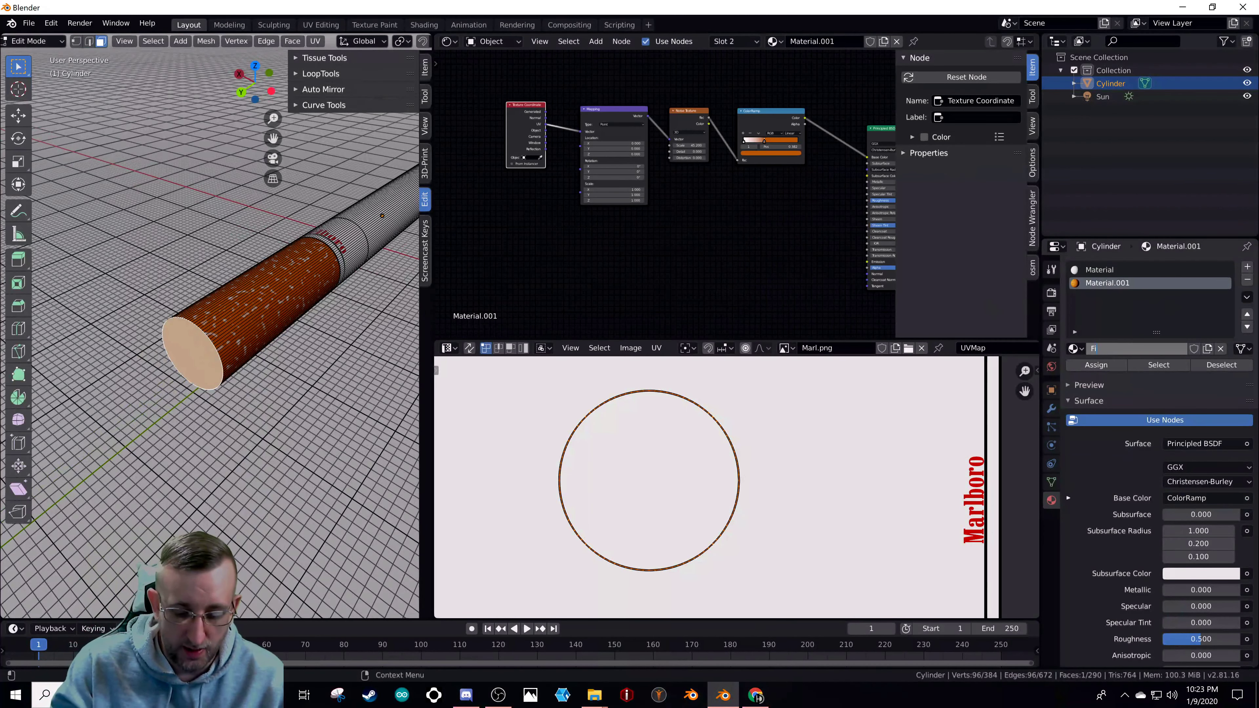
pyautogui.write('lter')
pyautogui.press('Return')
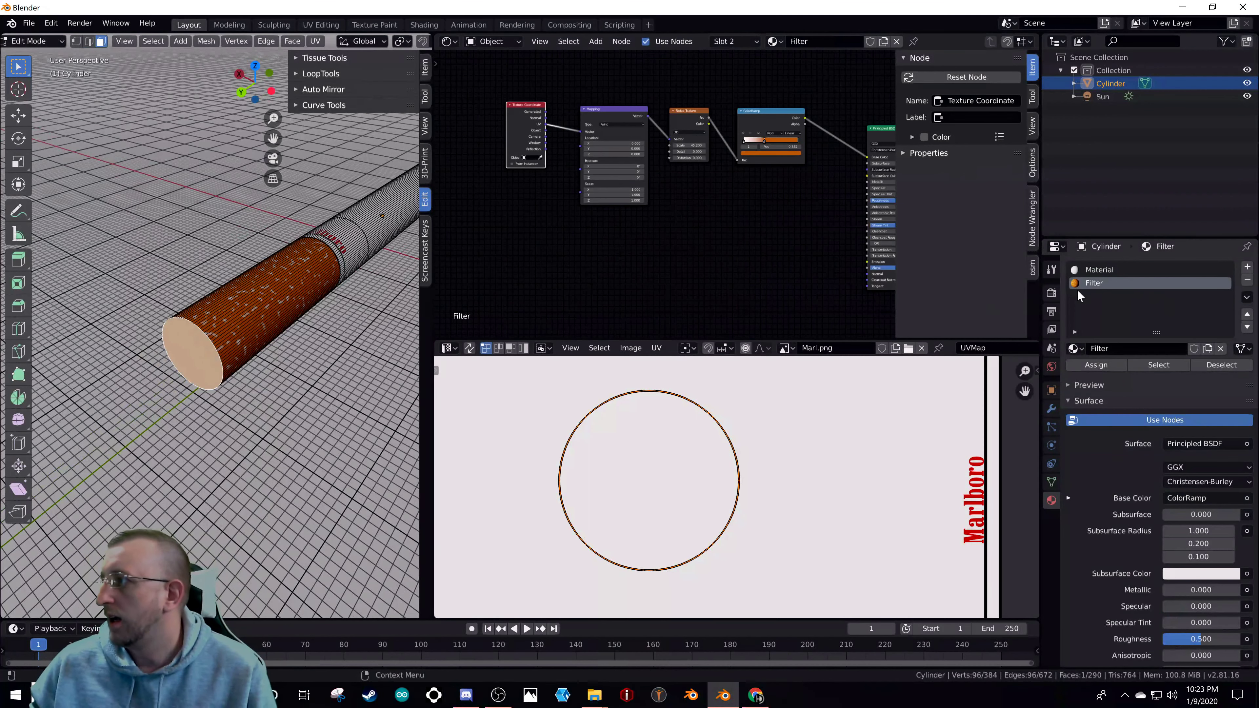
pyautogui.click(1090, 269)
pyautogui.click(1140, 348)
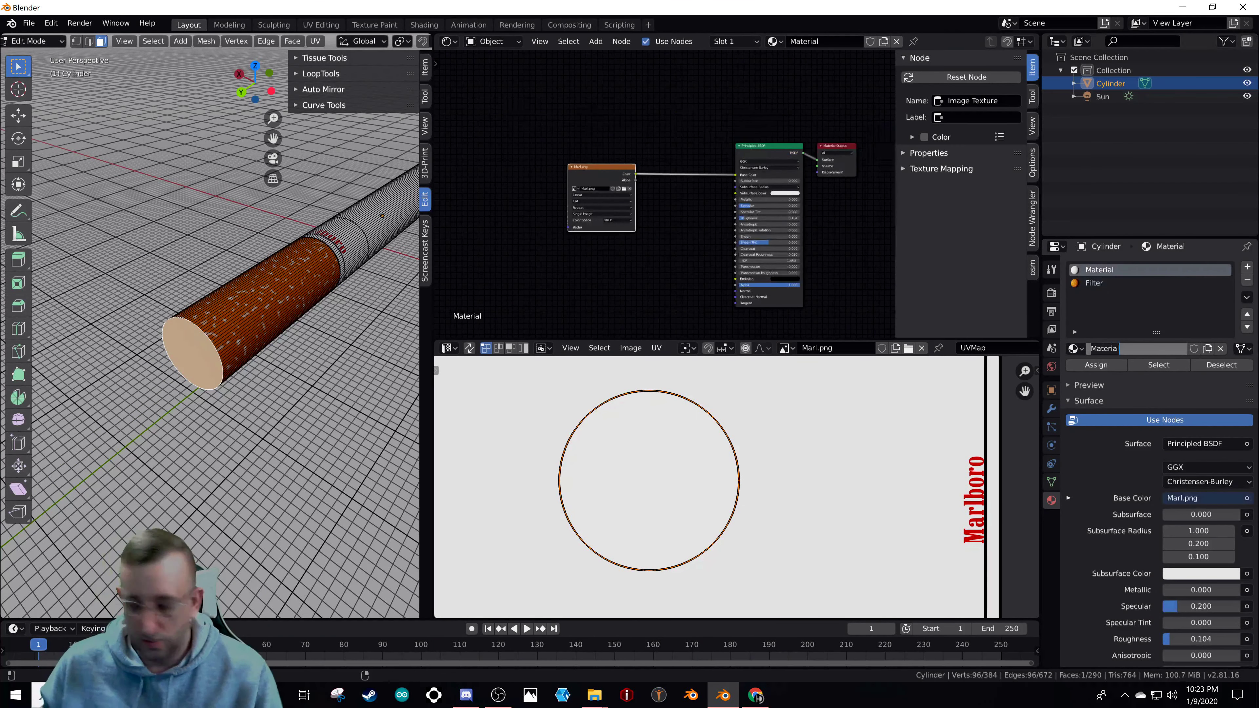
pyautogui.write('P')
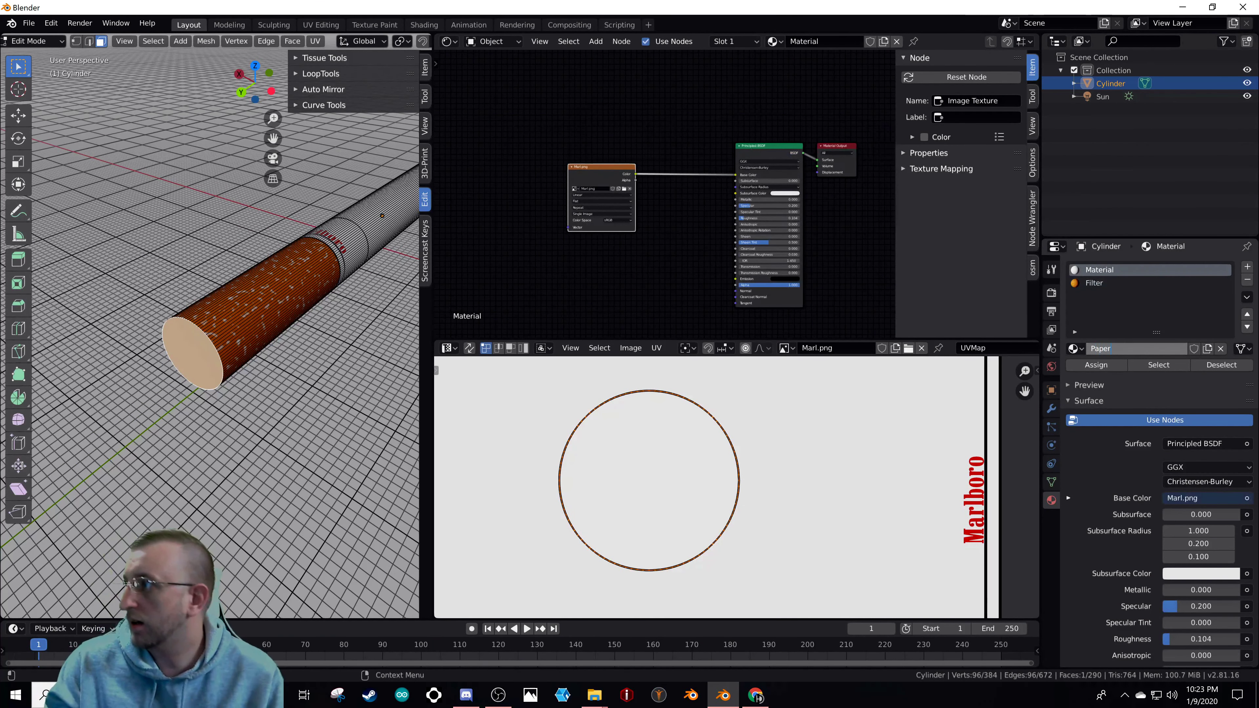
pyautogui.write('aper')
pyautogui.press('Return')
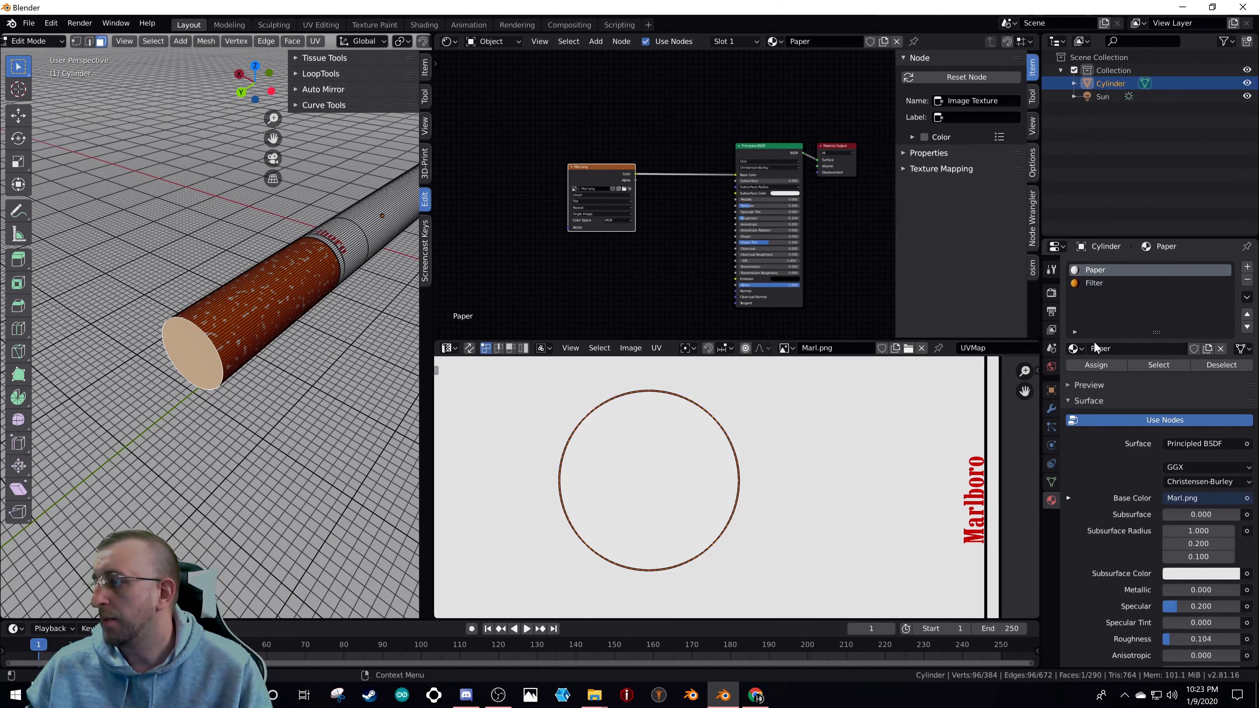
# - Add a third material slot with a new material named Filter_end
pyautogui.click(1247, 268)
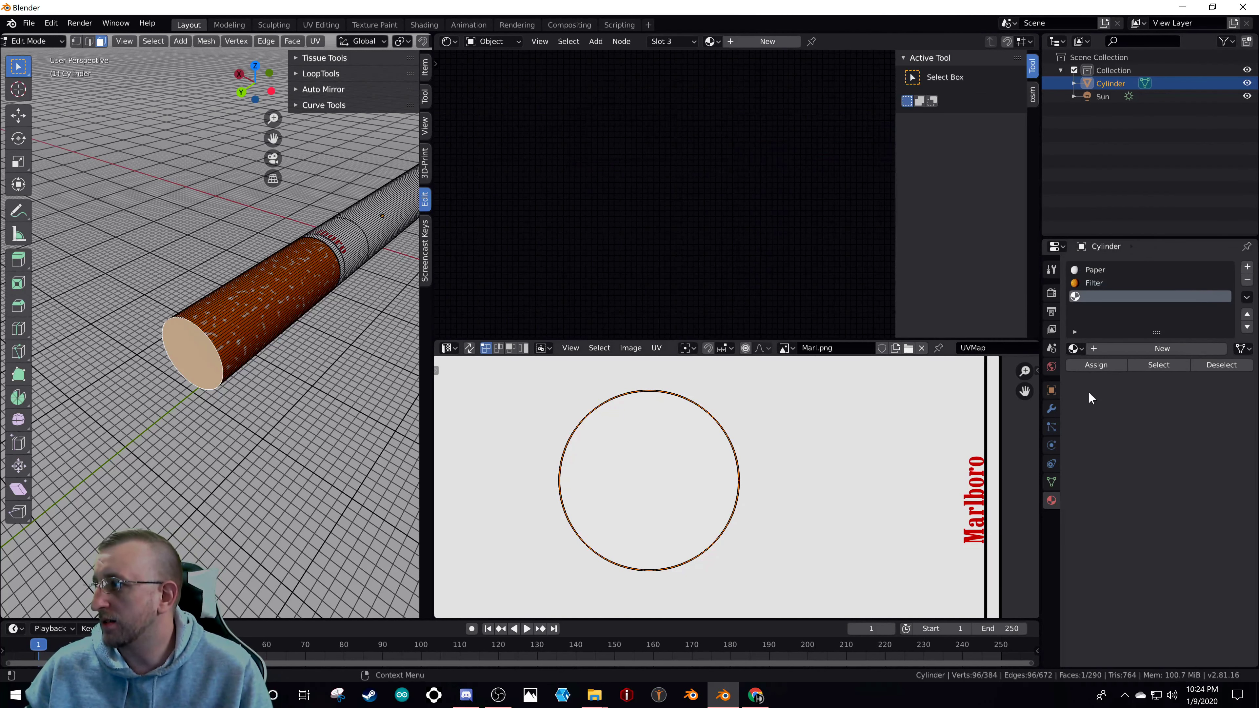
pyautogui.click(1113, 344)
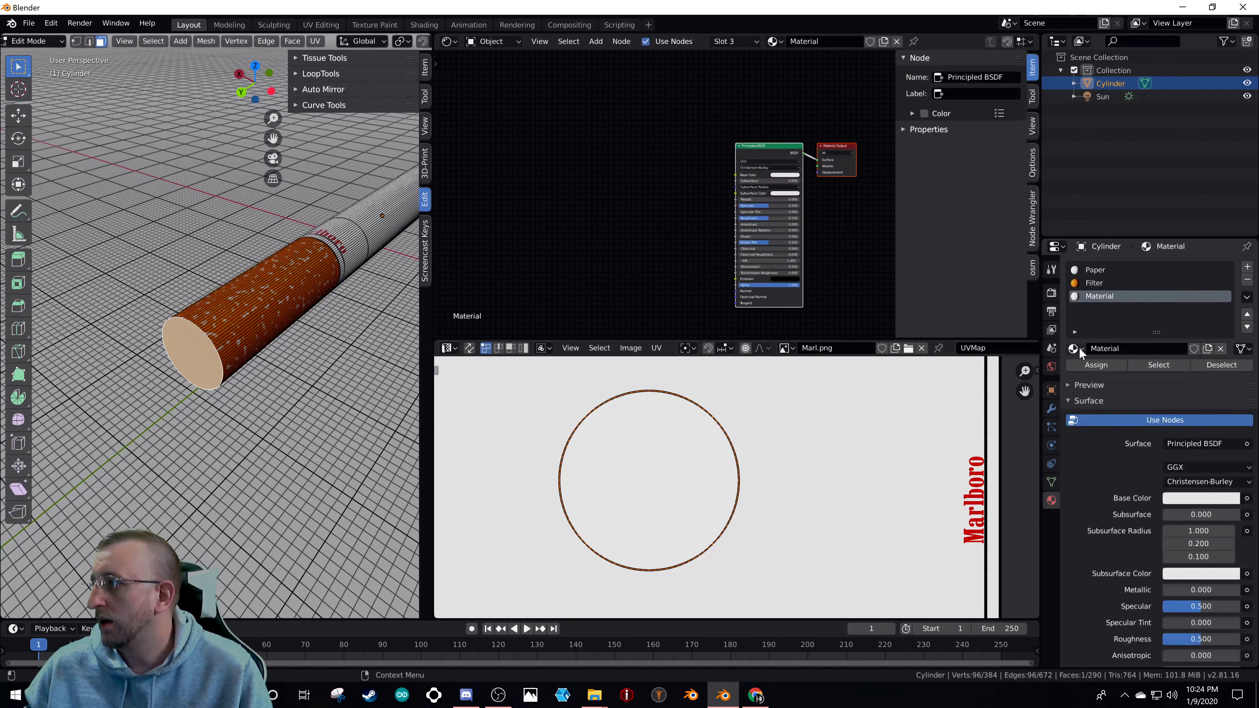
pyautogui.click(1095, 348)
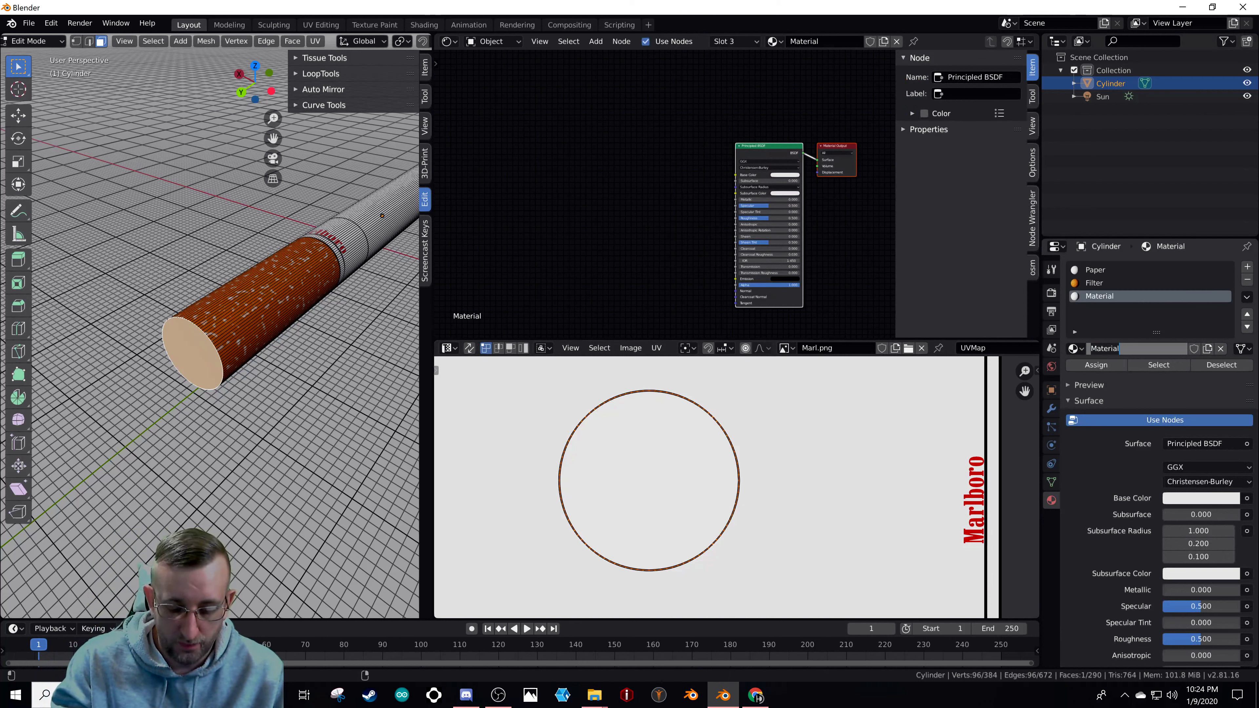
pyautogui.write('Filter_end')
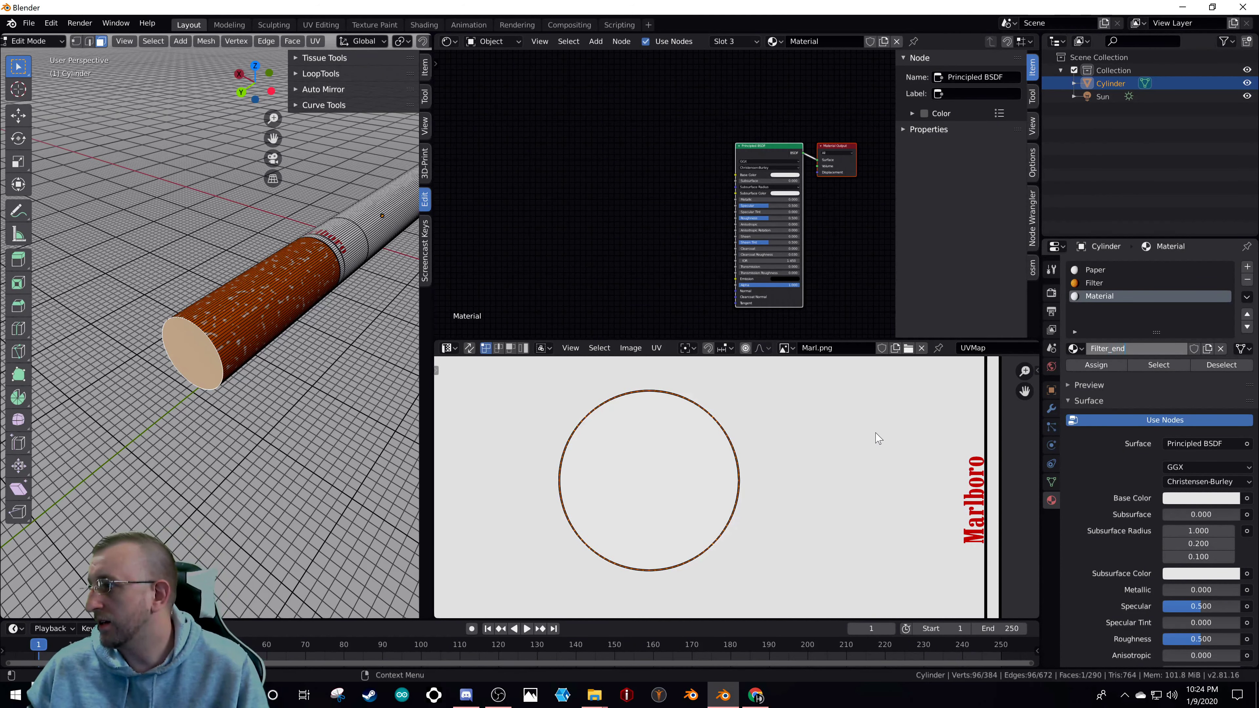
pyautogui.press('Return')
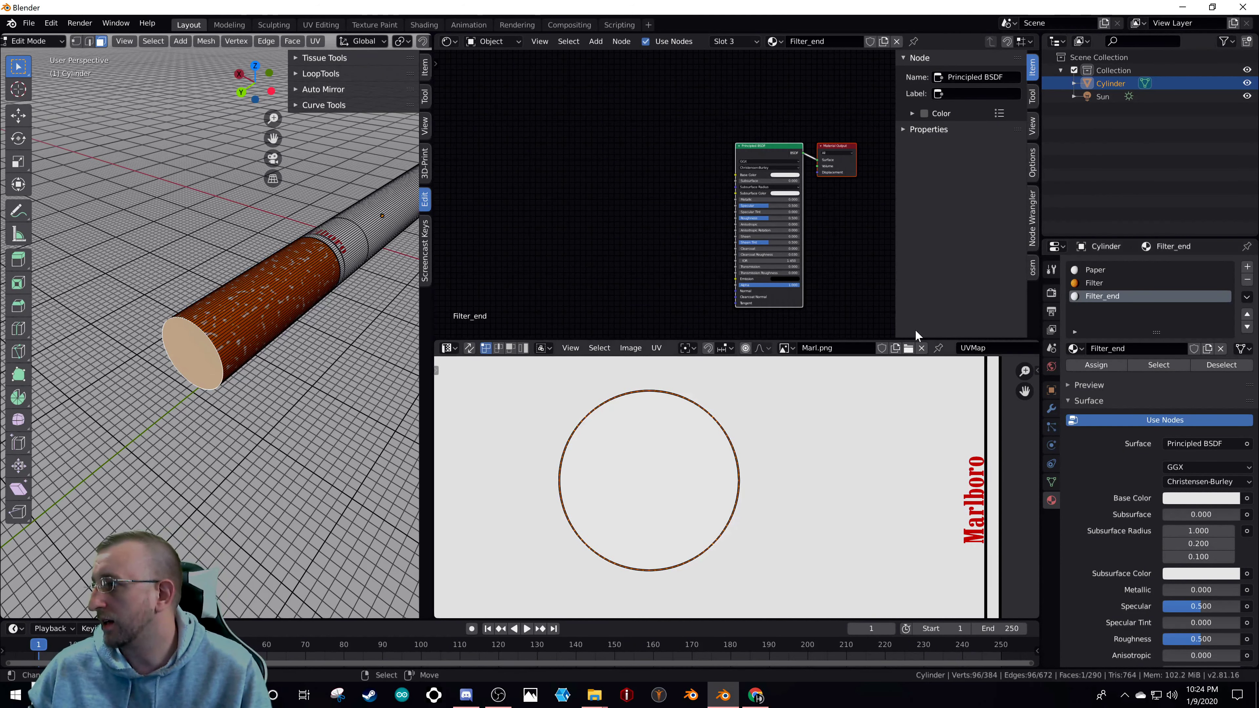
# - Select the cylinder's round end-cap face
pyautogui.scroll(-10, 335, 270)
pyautogui.scroll(8, 336, 271)
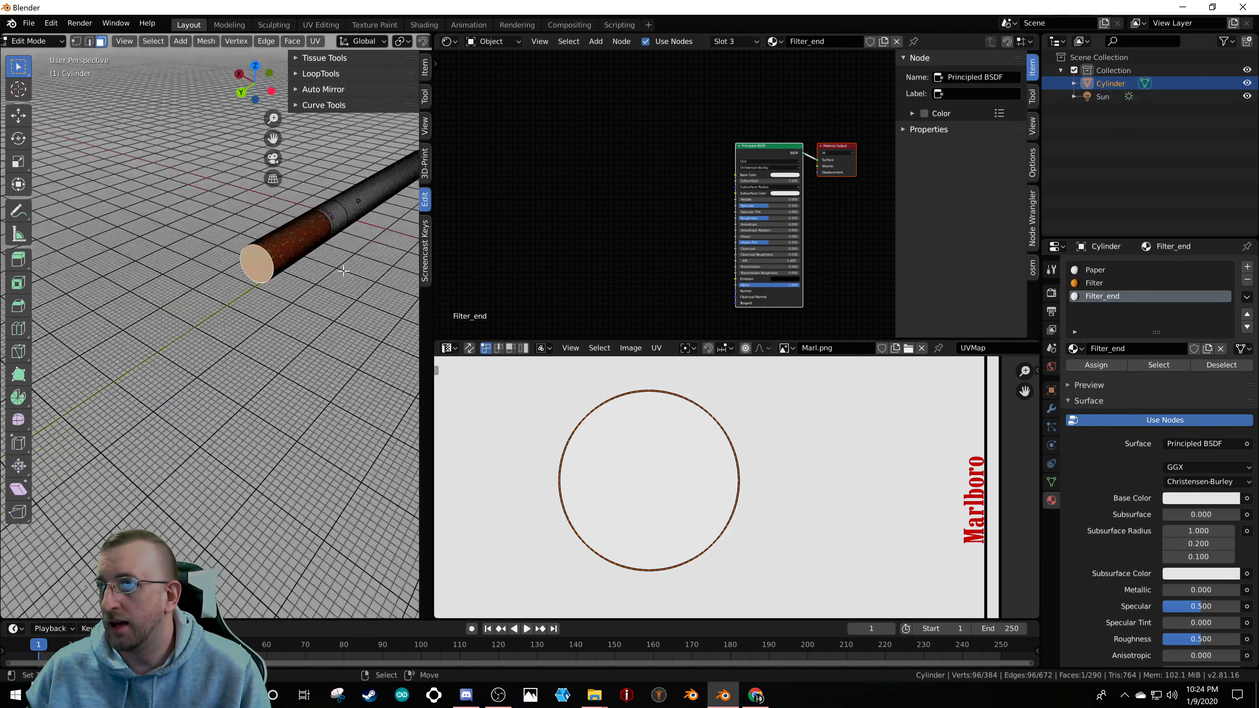
pyautogui.moveTo(336, 270); pyautogui.dragTo(125, 288, button='middle')
pyautogui.scroll(-6, 248, 278)
pyautogui.click(125, 288)
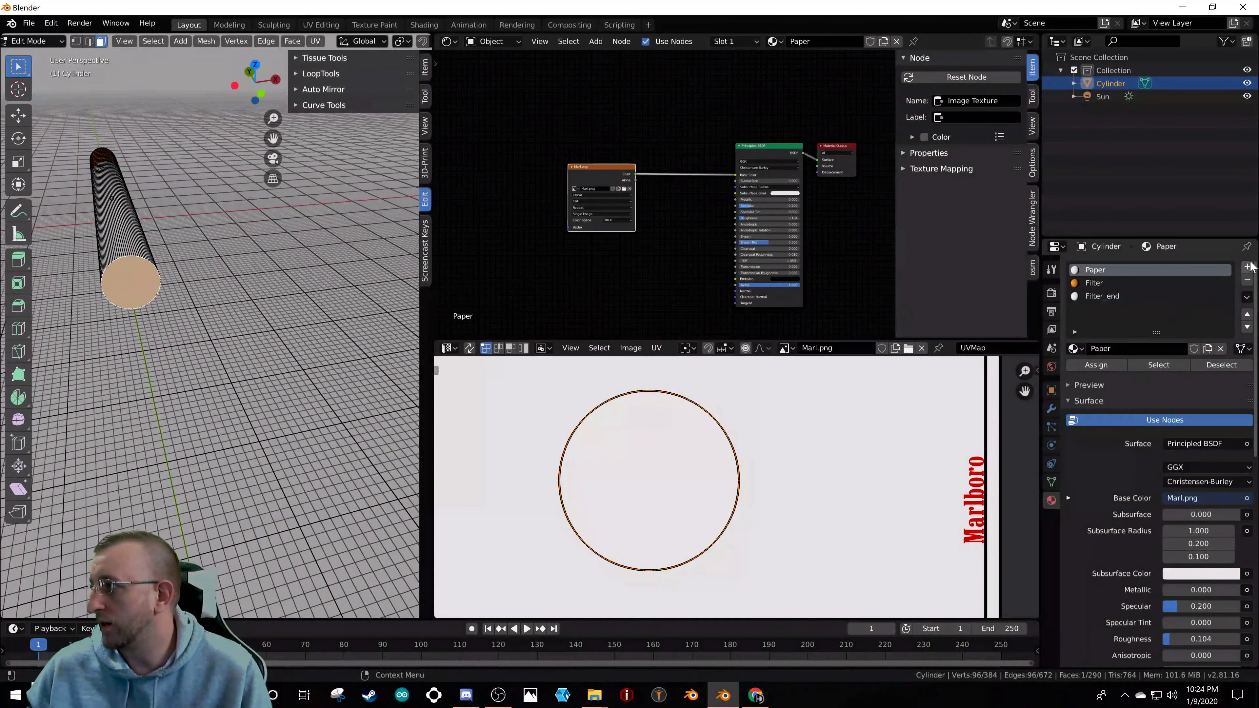
pyautogui.moveTo(204, 241); pyautogui.dragTo(73, 384, button='middle')
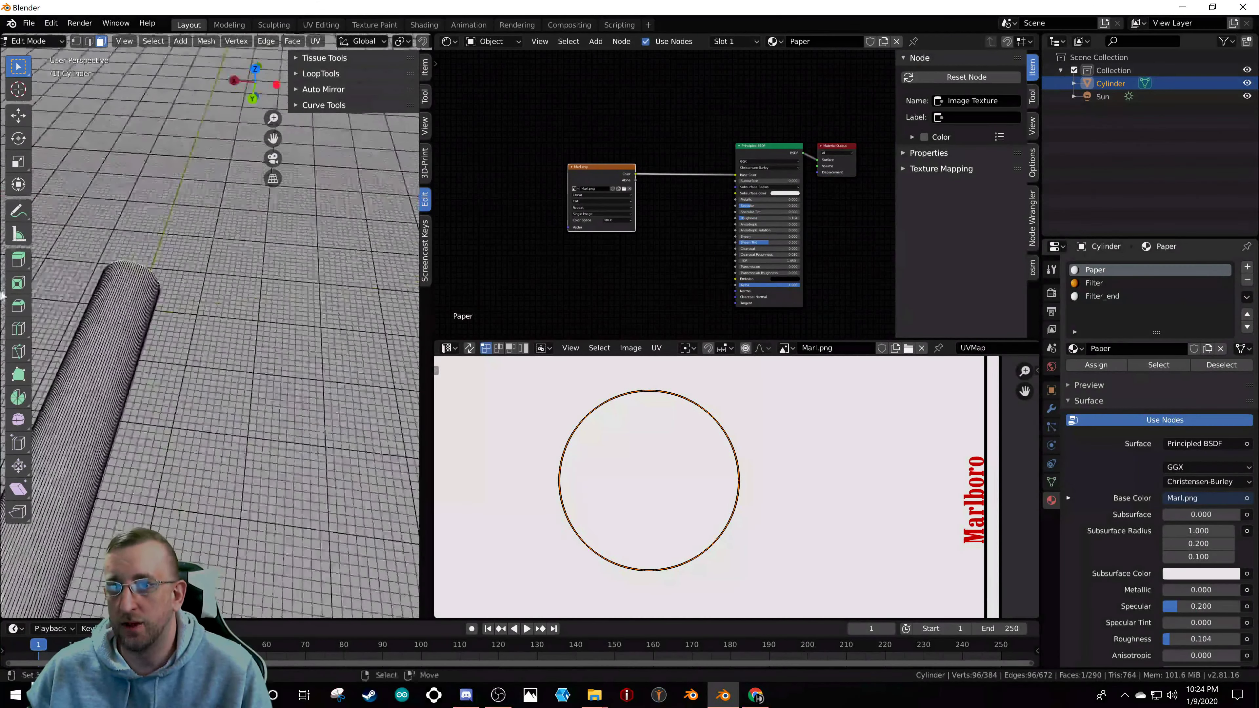
pyautogui.moveTo(364, 318); pyautogui.dragTo(364, 241, button='middle')
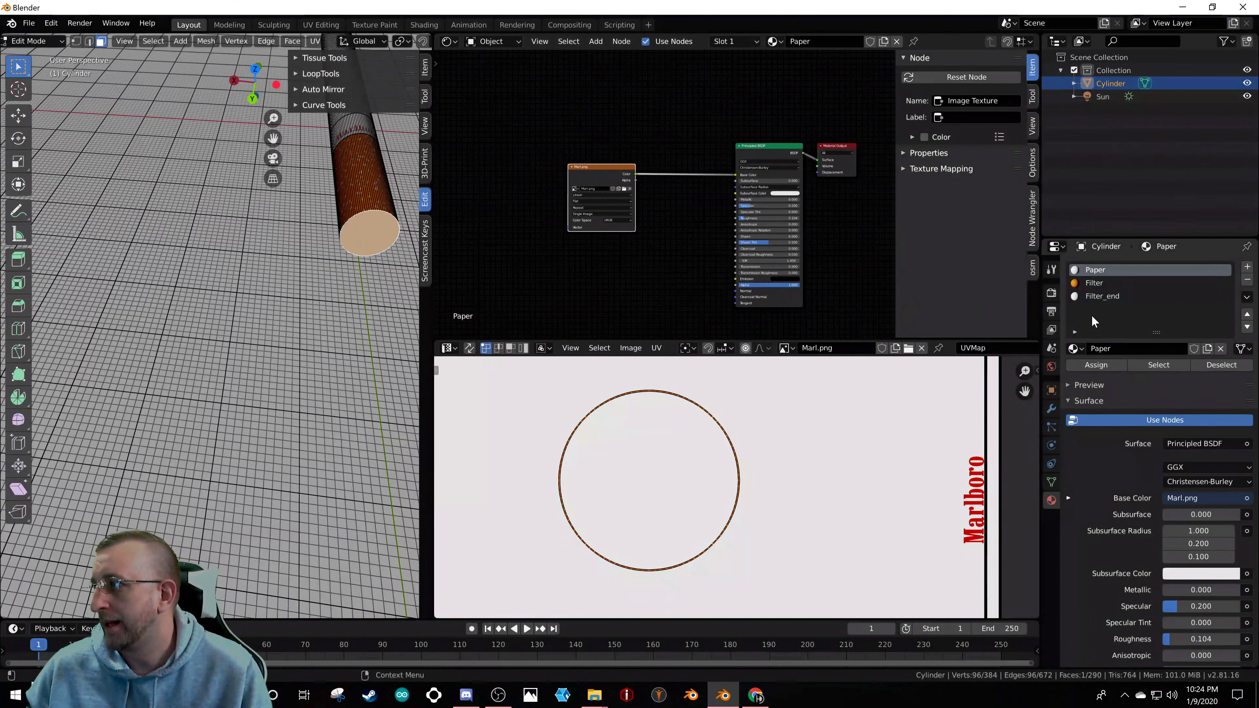
# - Replace Filter_end with the existing Filter material in the third slot
pyautogui.click(1095, 297)
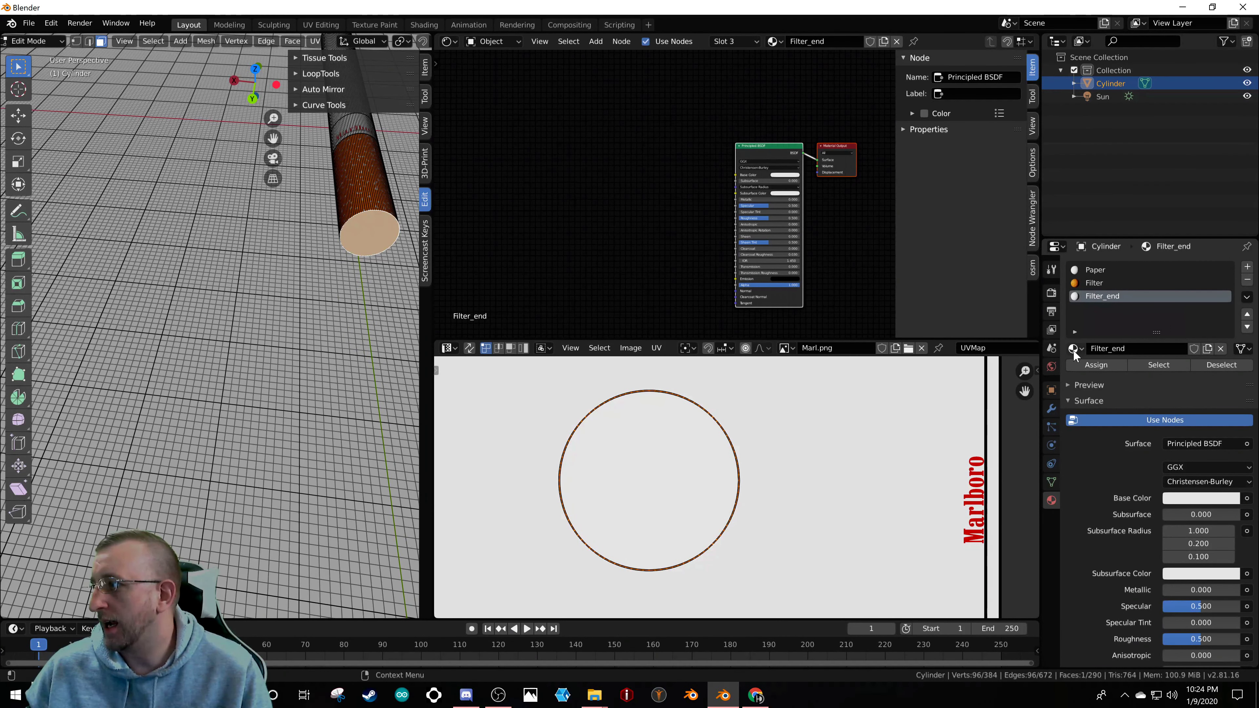
pyautogui.click(1221, 348)
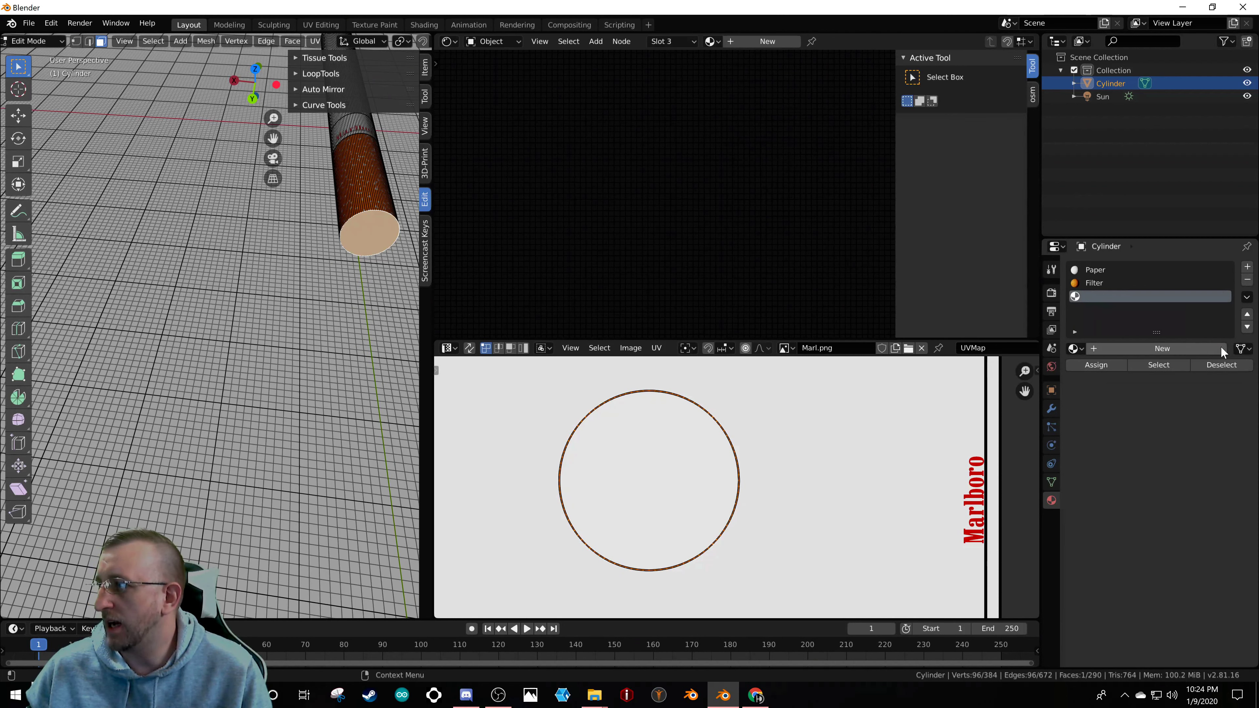
pyautogui.click(1071, 348)
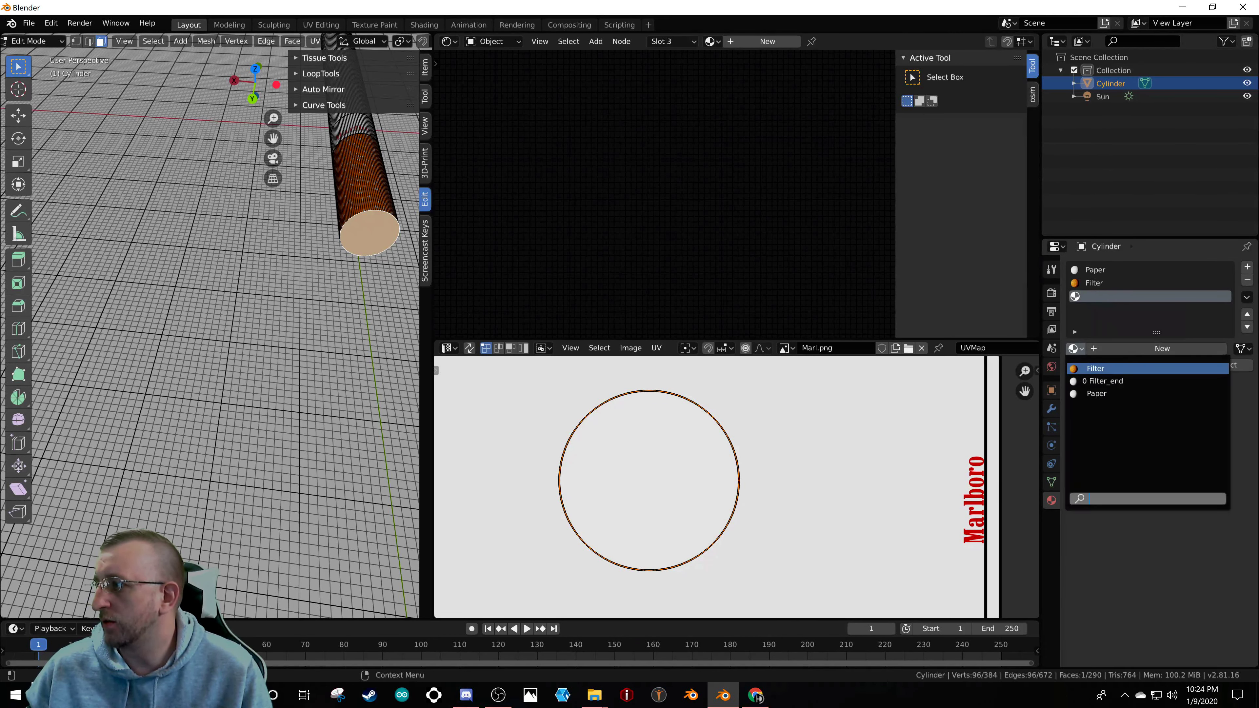
pyautogui.click(1092, 370)
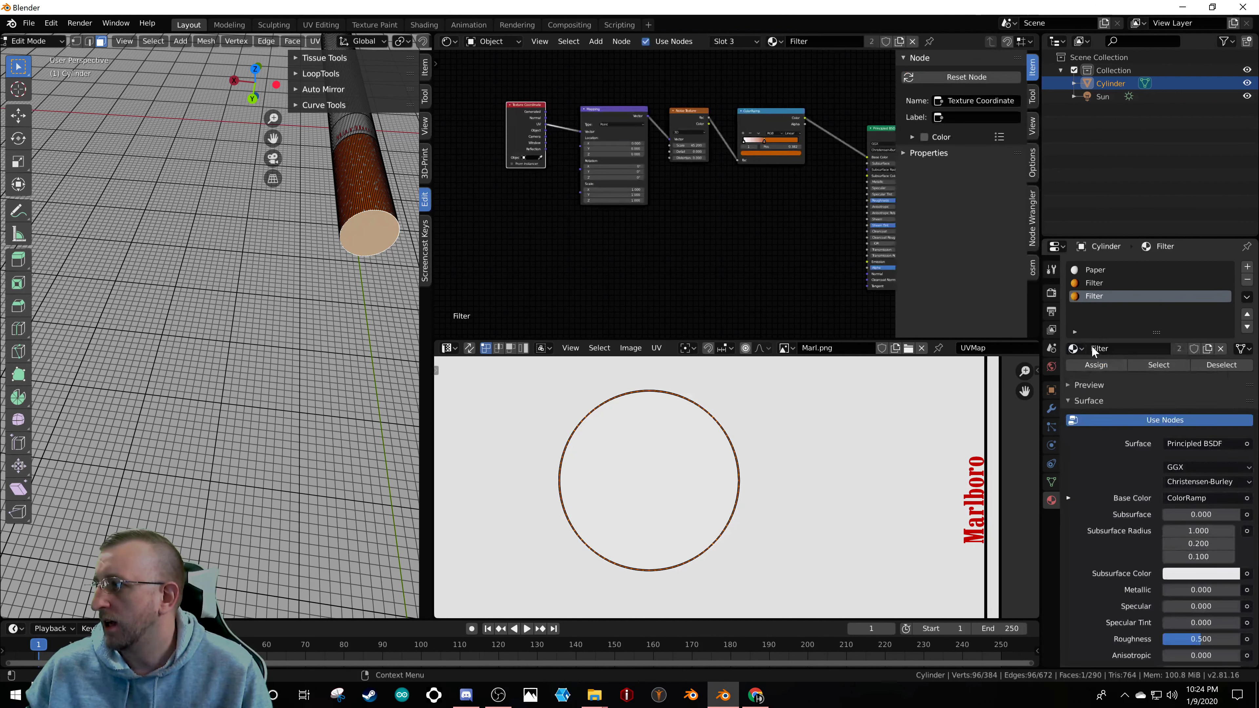
# - Duplicate Filter as Filter.001 and assign it to the selected cap face
pyautogui.click(1207, 349)
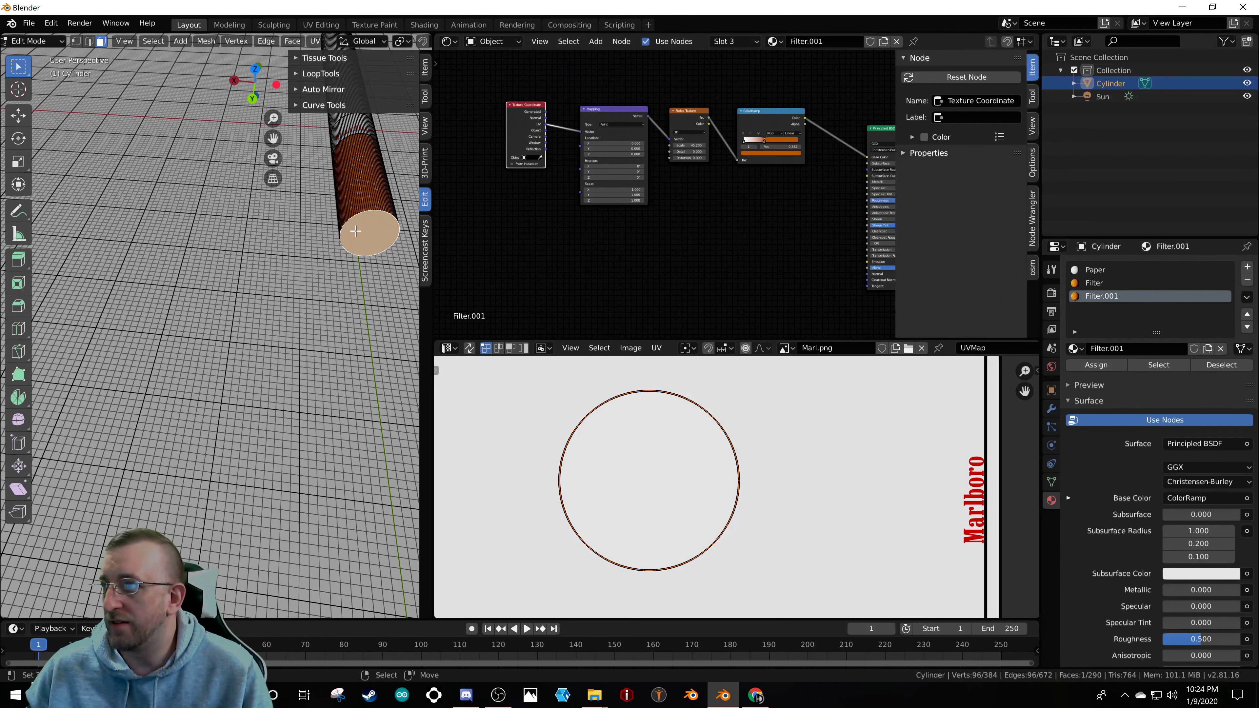
pyautogui.click(1091, 365)
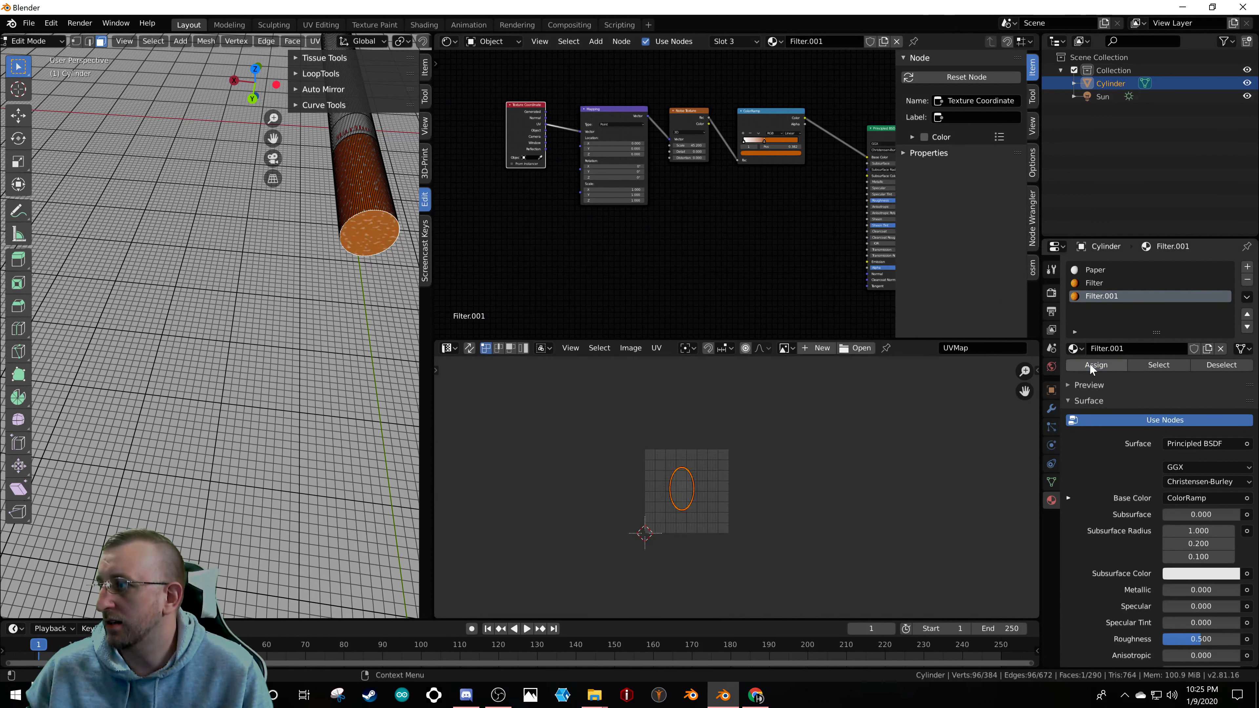
pyautogui.scroll(4, 719, 449)
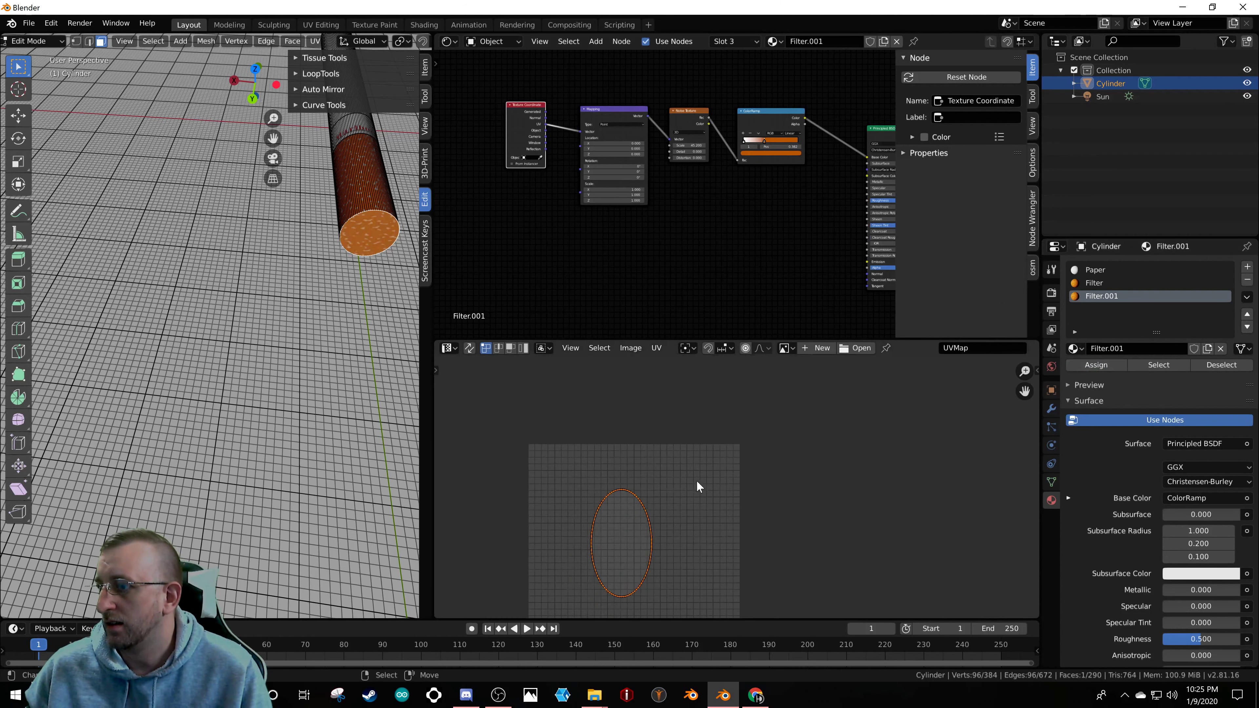
pyautogui.scroll(-5, 314, 278)
pyautogui.scroll(3, 314, 279)
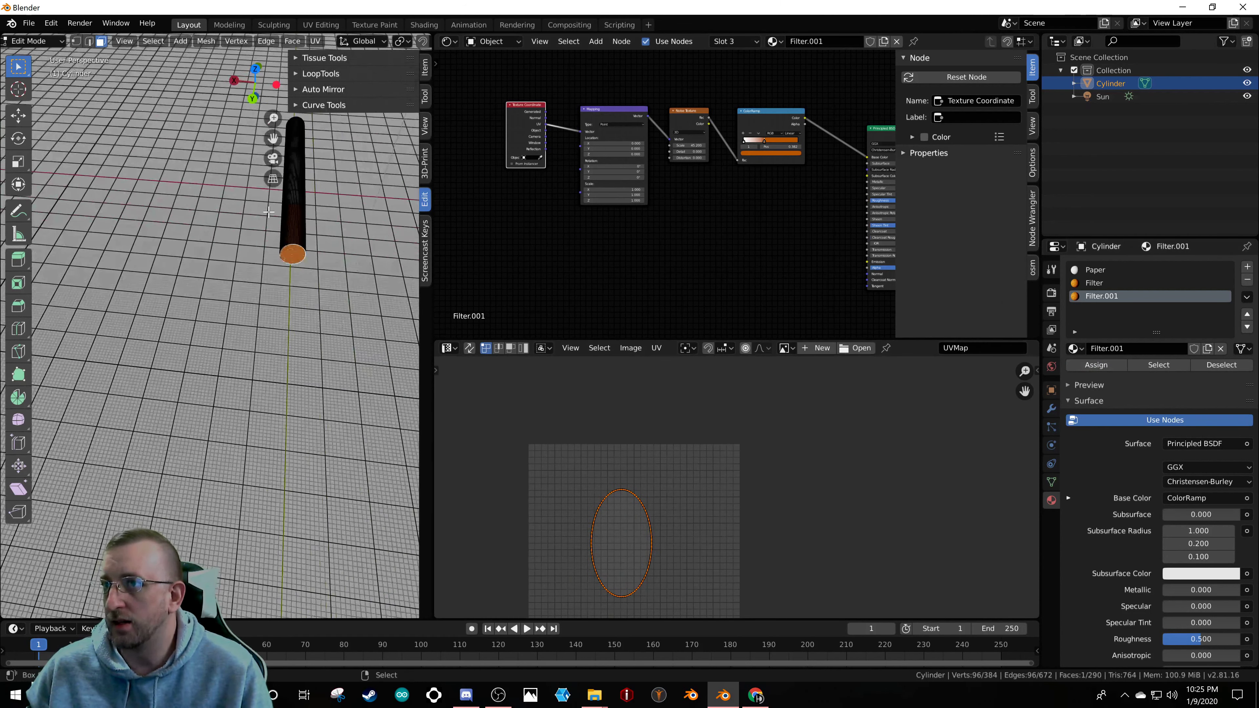
pyautogui.scroll(-2, 283, 279)
# - Re-project the cap's UVs with Project From View in Front view
pyautogui.press('KP_1')
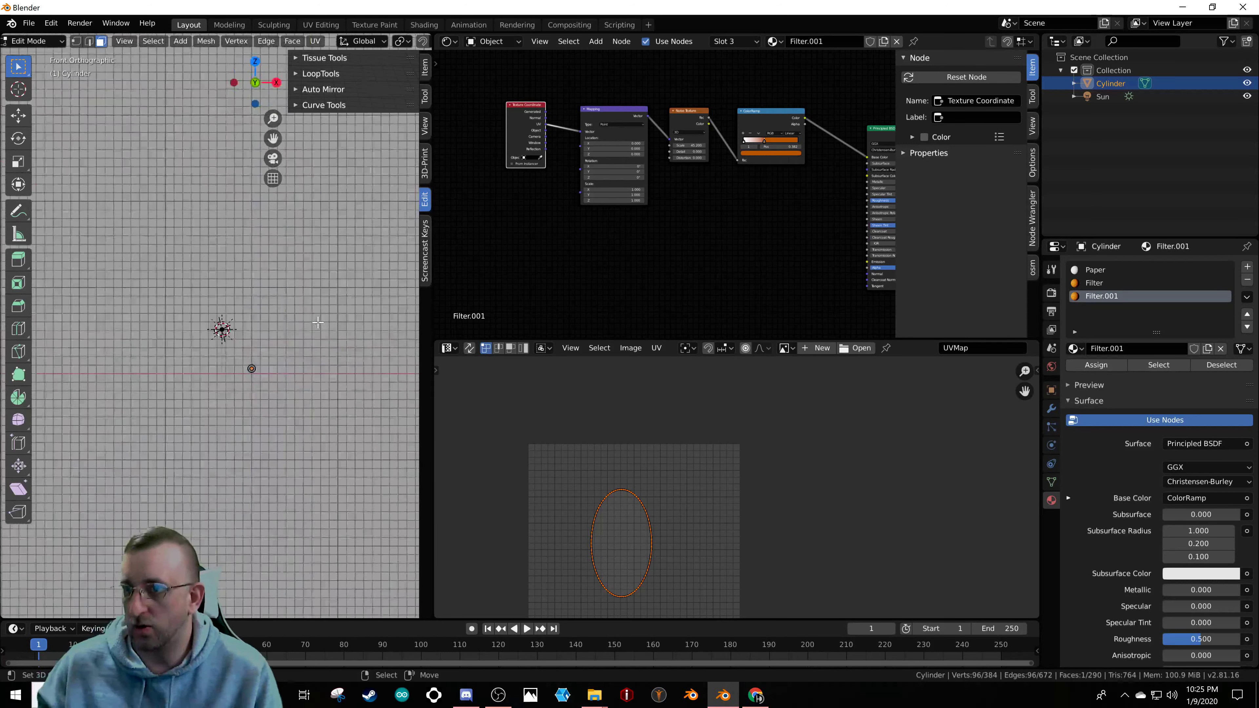
pyautogui.scroll(6, 319, 330)
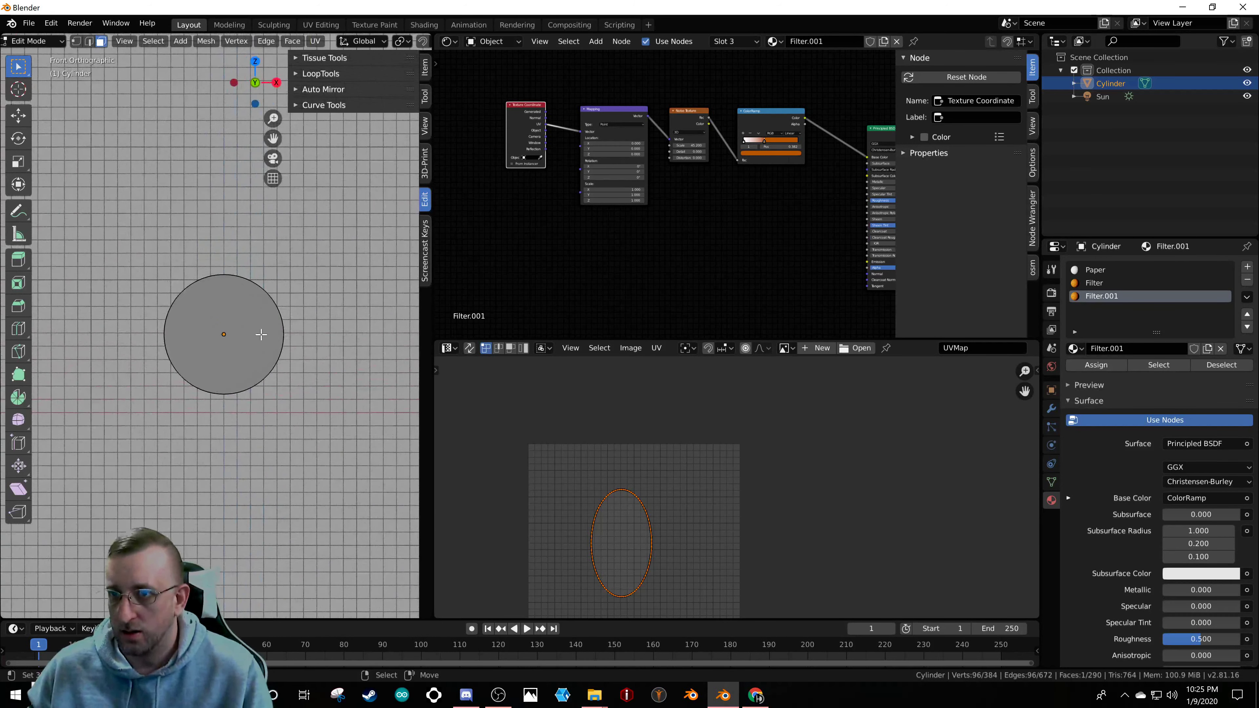
pyautogui.press('u')
pyautogui.click(267, 341)
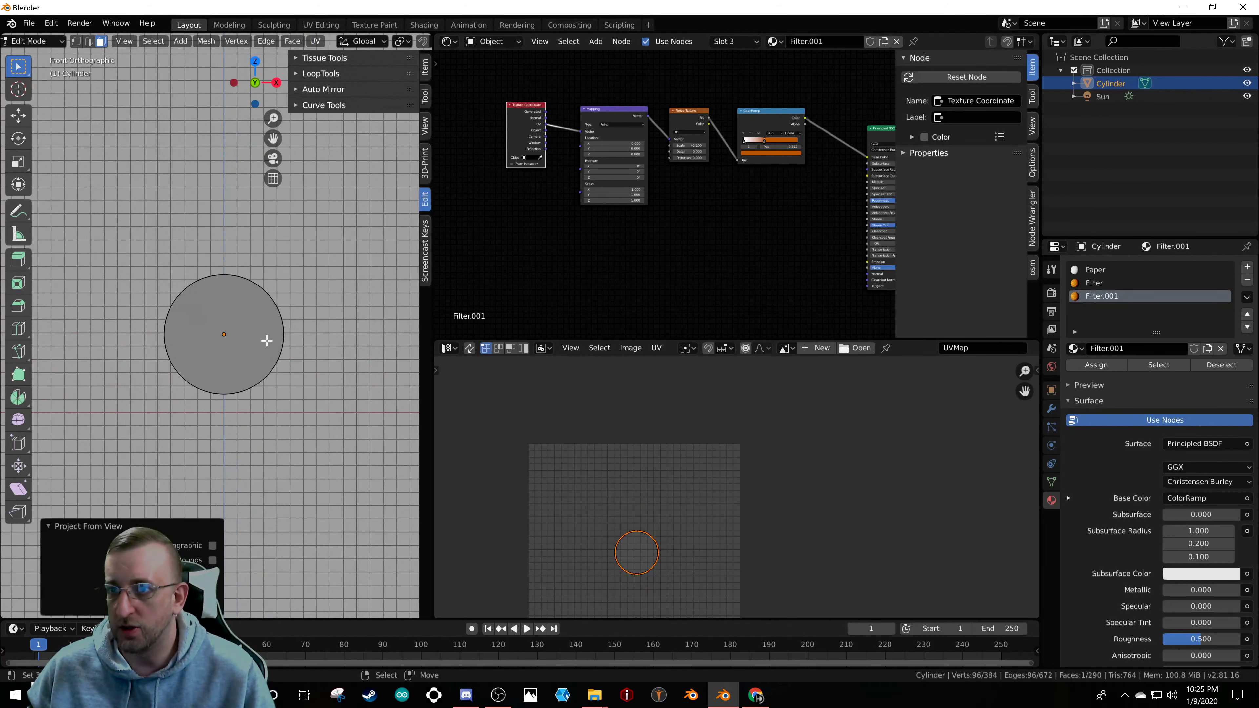
pyautogui.moveTo(265, 349); pyautogui.dragTo(268, 317, button='middle')
pyautogui.click(425, 250)
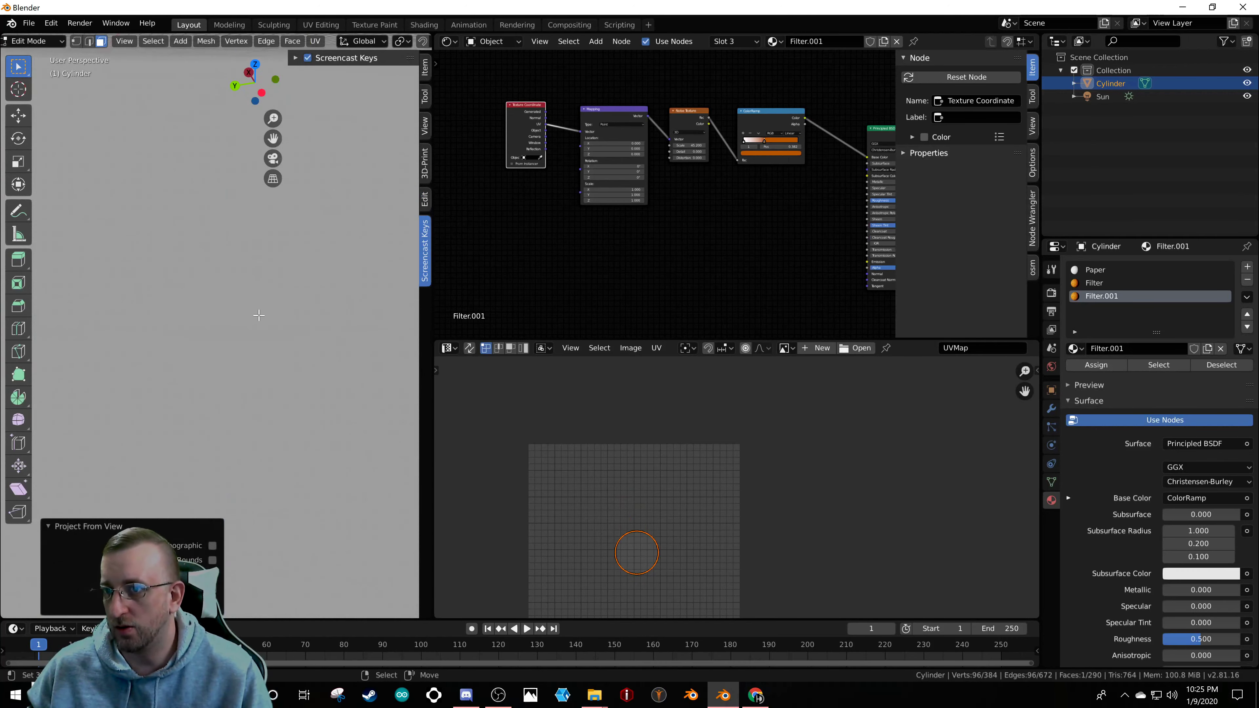
pyautogui.scroll(-4, 280, 292)
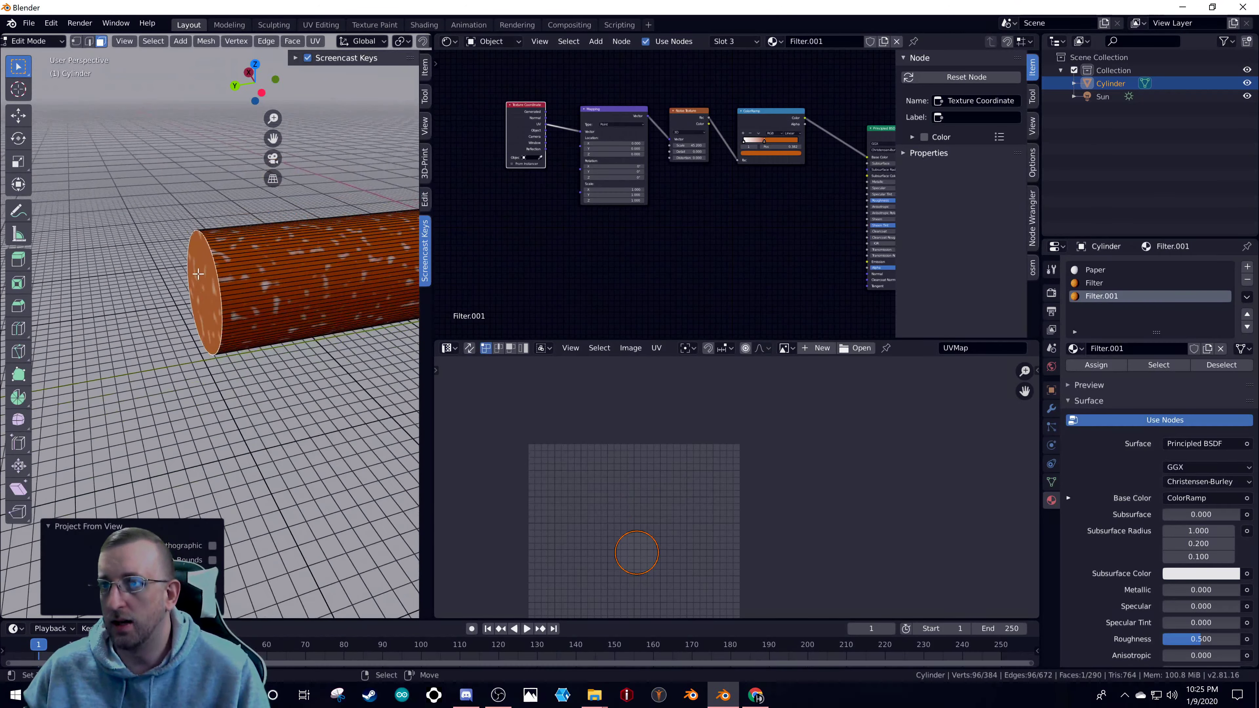
# - Change the ColorRamp's orange stop colour to near-white
pyautogui.scroll(2, 201, 275)
pyautogui.moveTo(201, 275); pyautogui.dragTo(268, 290, button='middle')
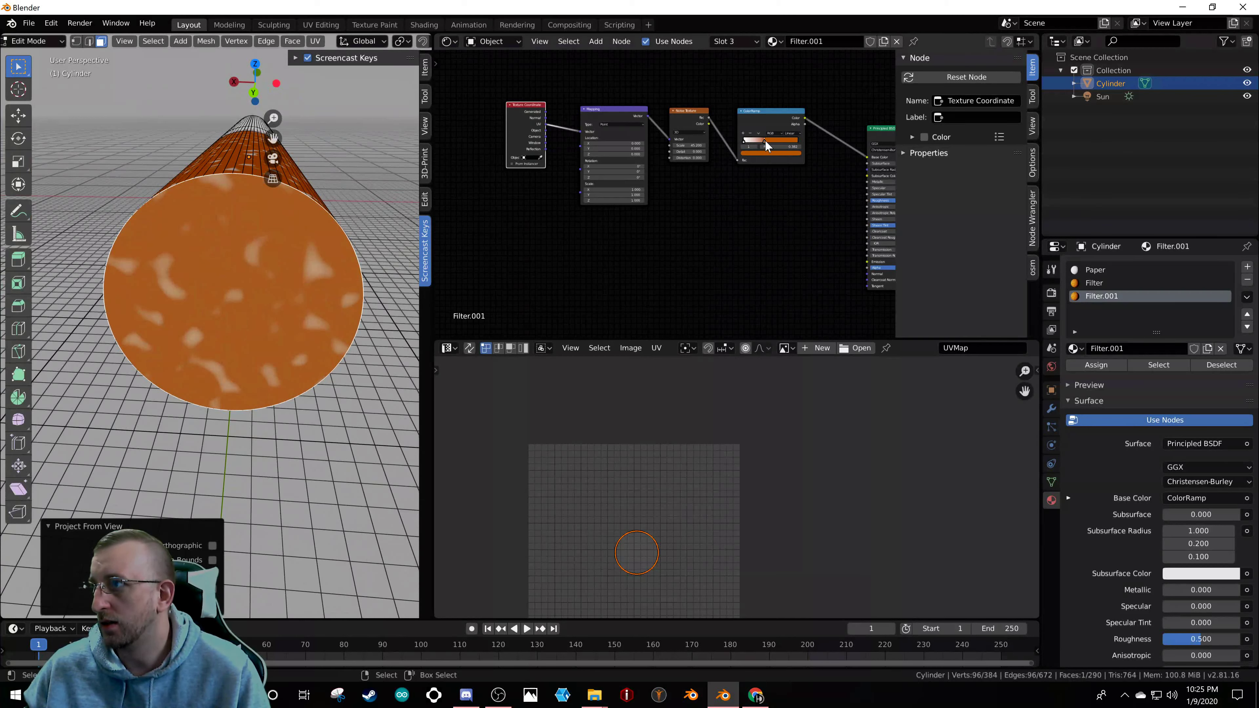
pyautogui.click(764, 151)
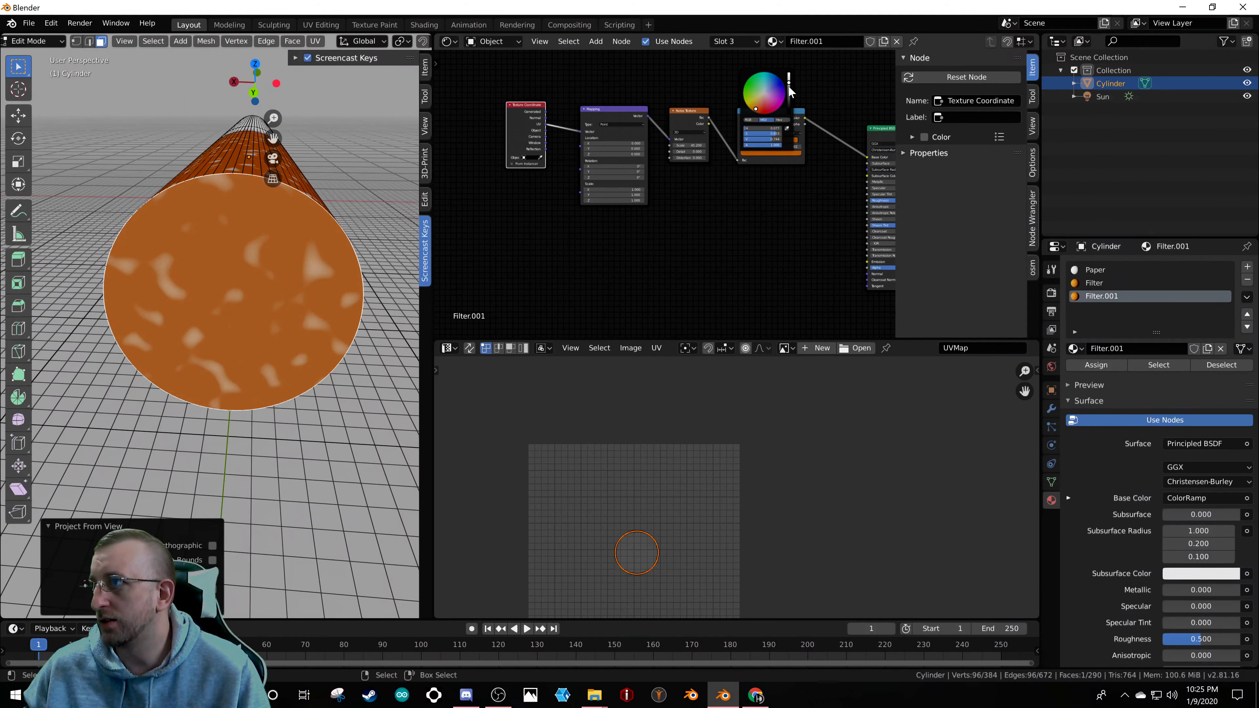
pyautogui.moveTo(788, 94); pyautogui.dragTo(788, 73)
pyautogui.scroll(3, 748, 141)
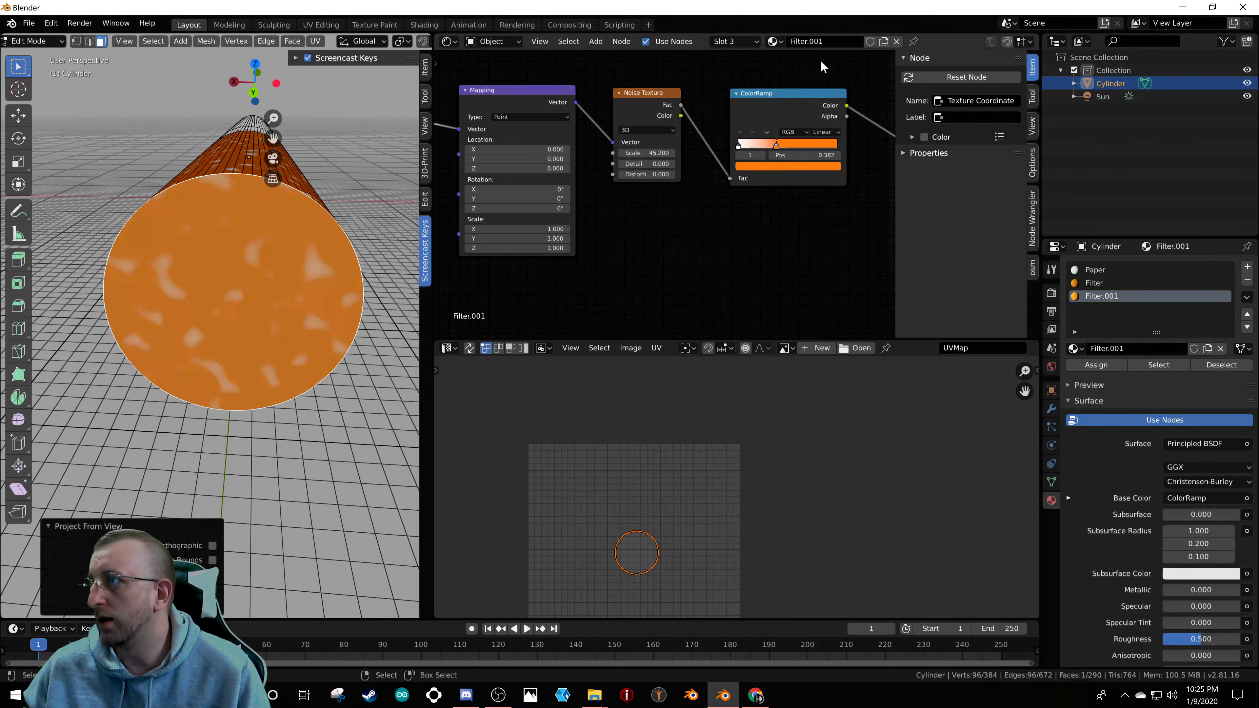
pyautogui.scroll(4, 782, 166)
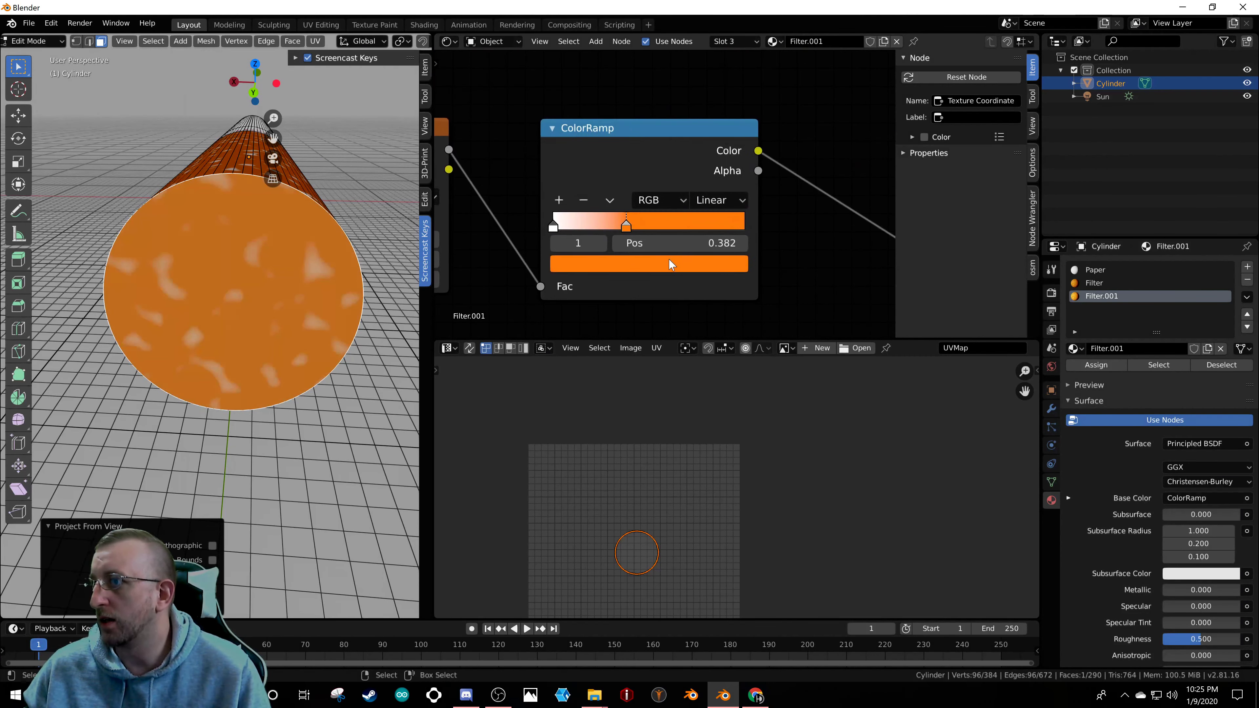
pyautogui.click(710, 266)
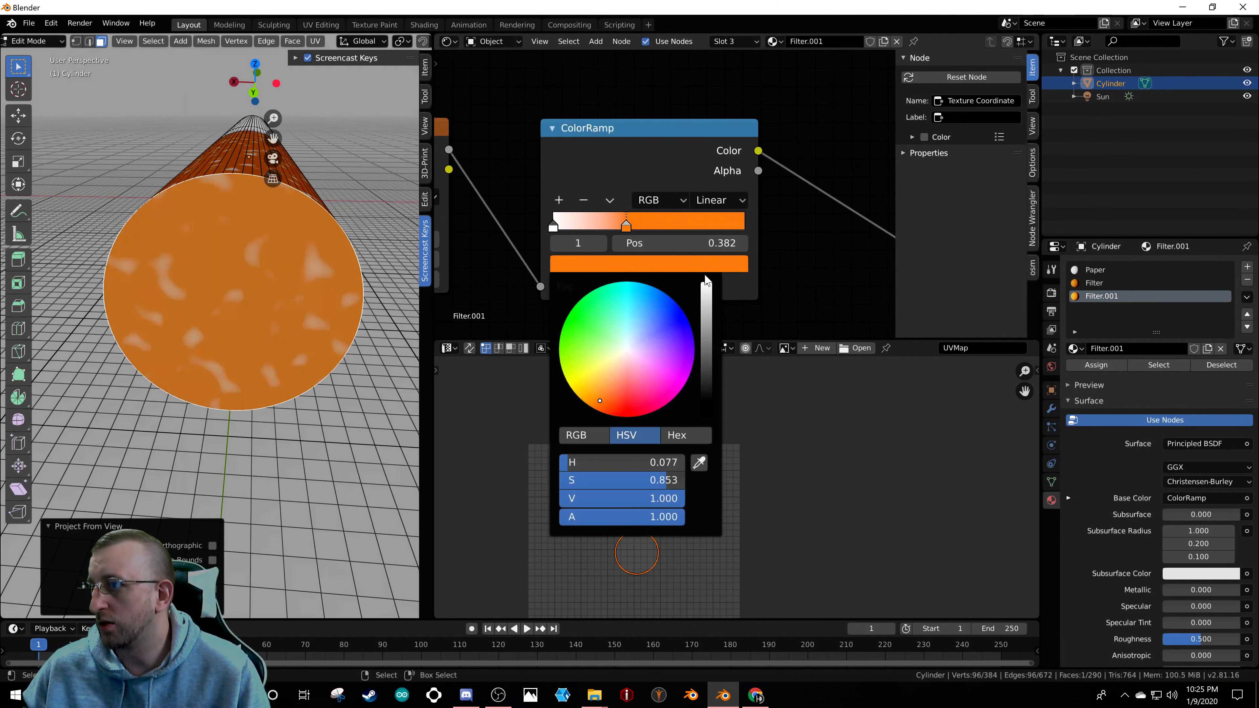
pyautogui.moveTo(610, 375); pyautogui.dragTo(629, 350)
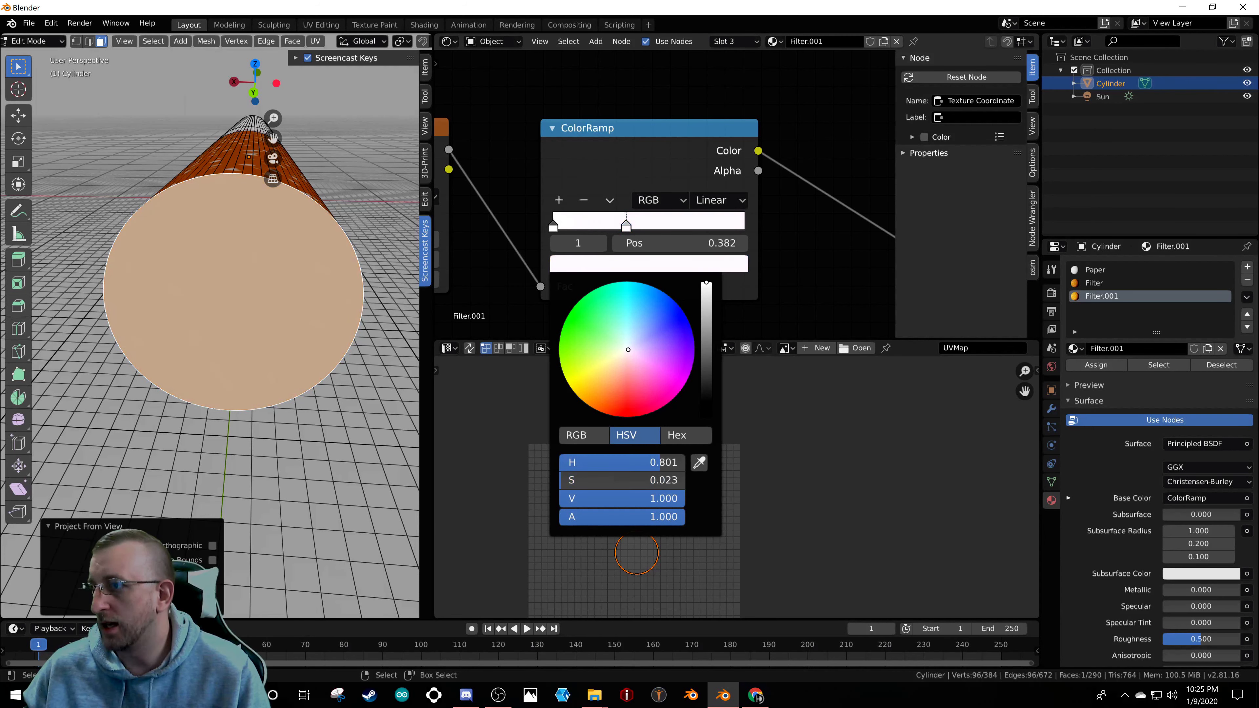
# - Make the first ramp stop black at position 0.000 and move the second stop to 0.209
pyautogui.moveTo(553, 226); pyautogui.dragTo(572, 228)
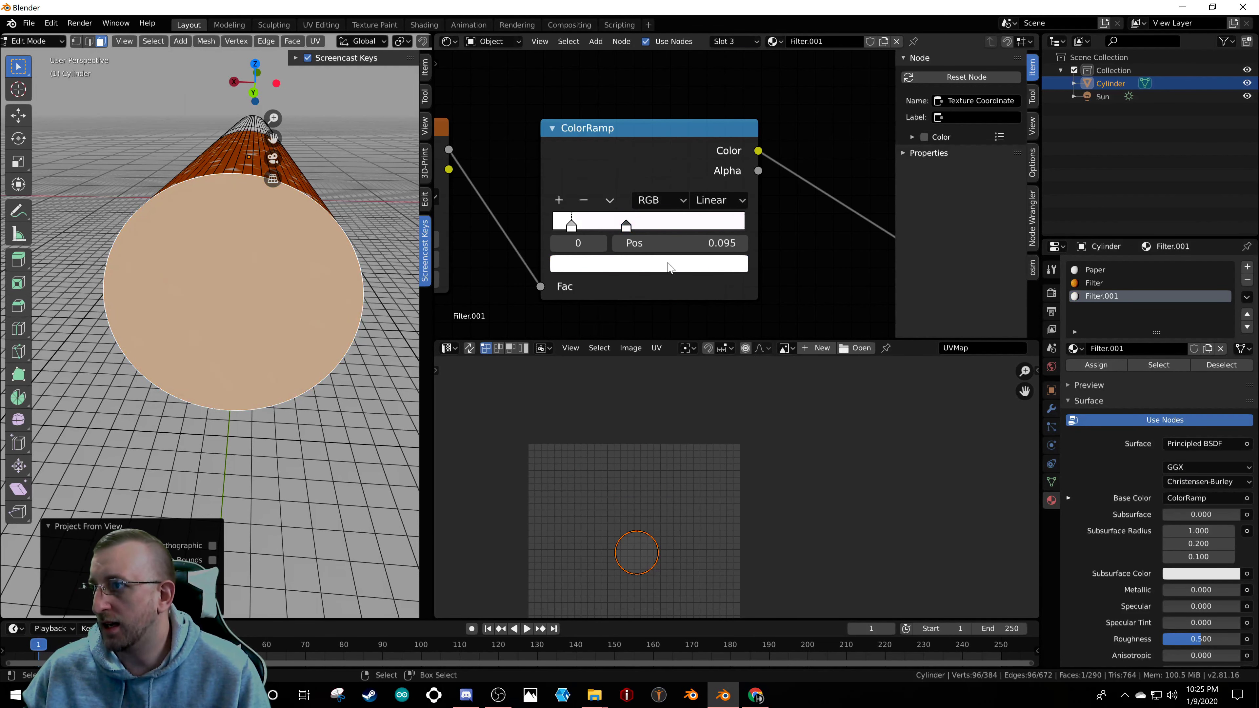
pyautogui.click(713, 265)
pyautogui.moveTo(713, 288); pyautogui.dragTo(707, 414)
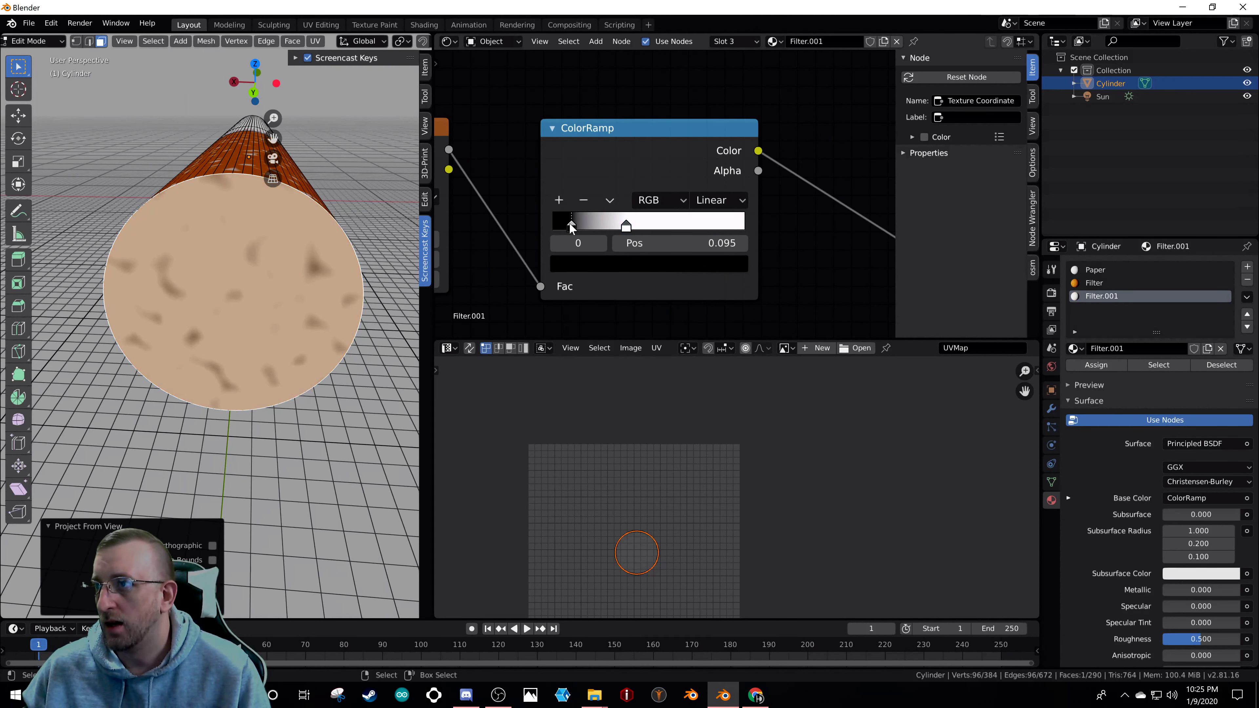
pyautogui.moveTo(571, 227); pyautogui.dragTo(540, 228)
pyautogui.moveTo(628, 231); pyautogui.dragTo(595, 231)
pyautogui.scroll(-5, 570, 221)
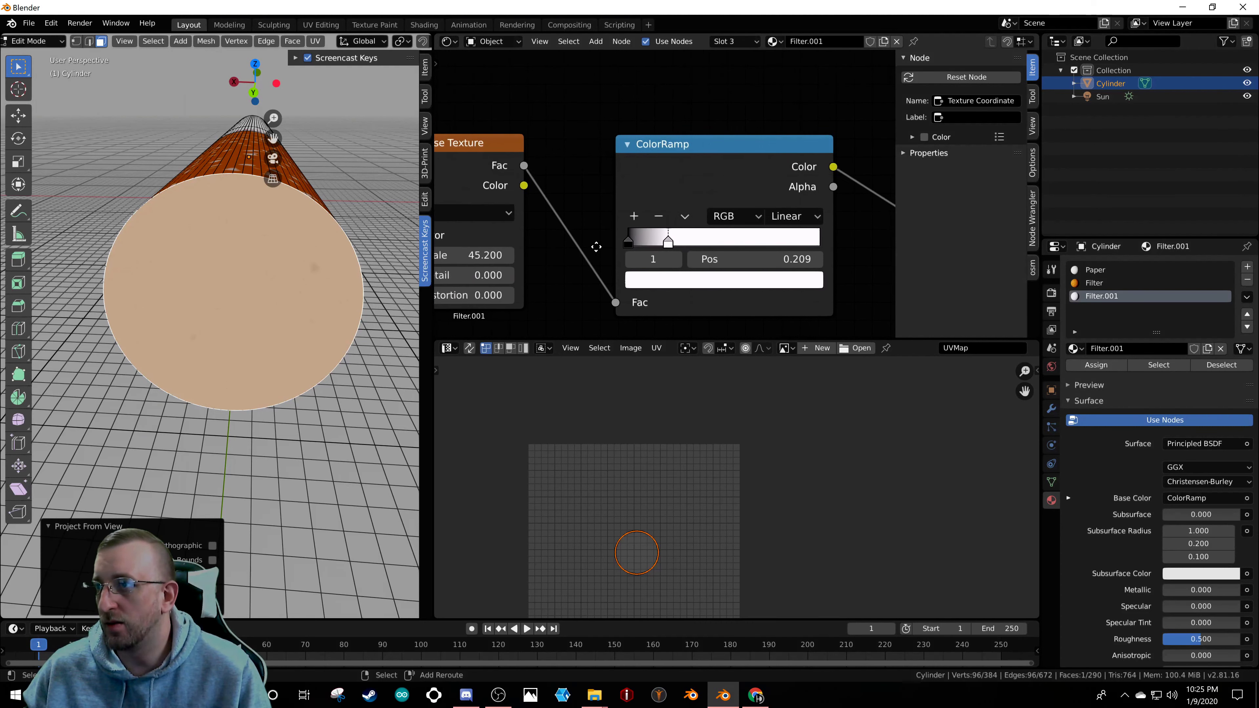
# - Add a Bump node to Filter.001's node tree and position it
pyautogui.scroll(-1, 607, 230)
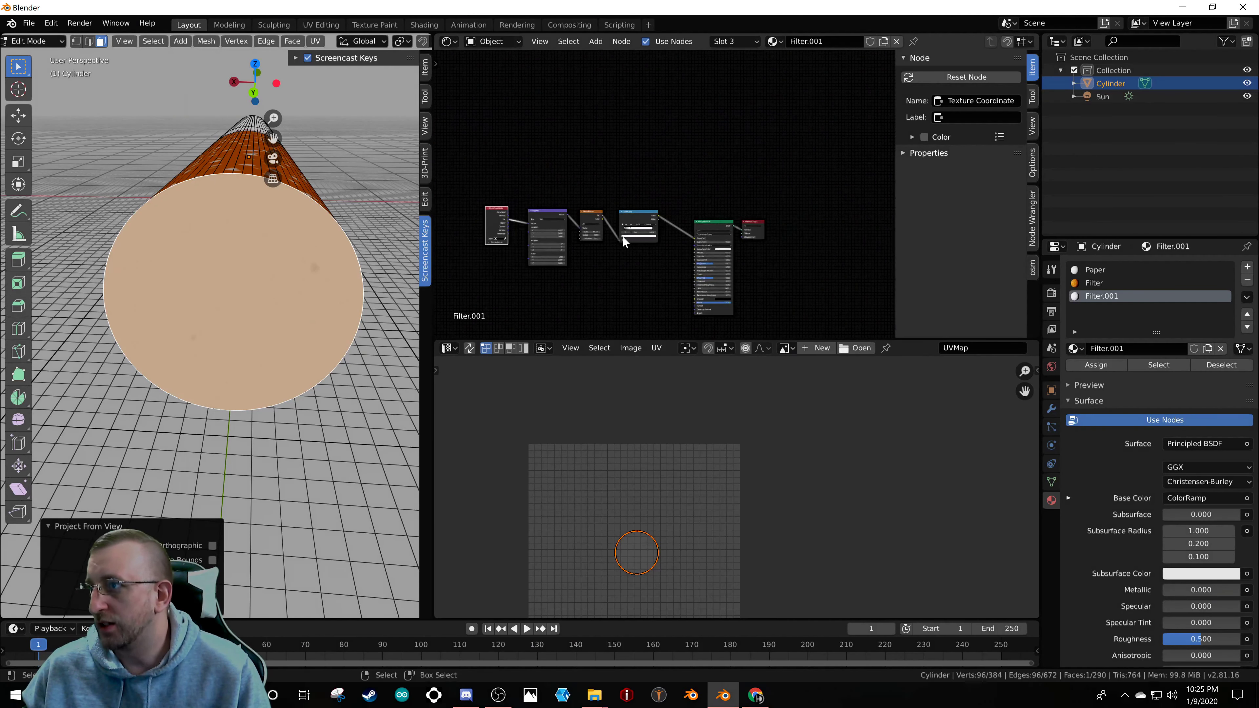
pyautogui.hotkey('shift', 'a')
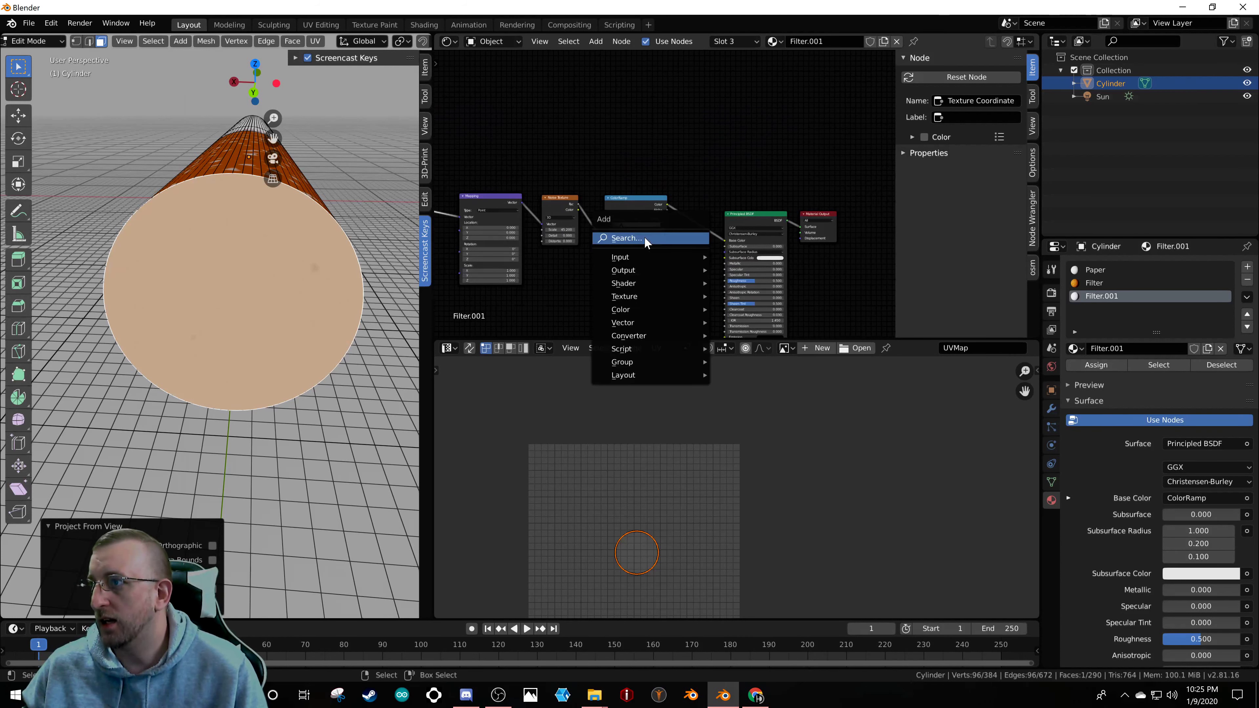
pyautogui.moveTo(637, 325)
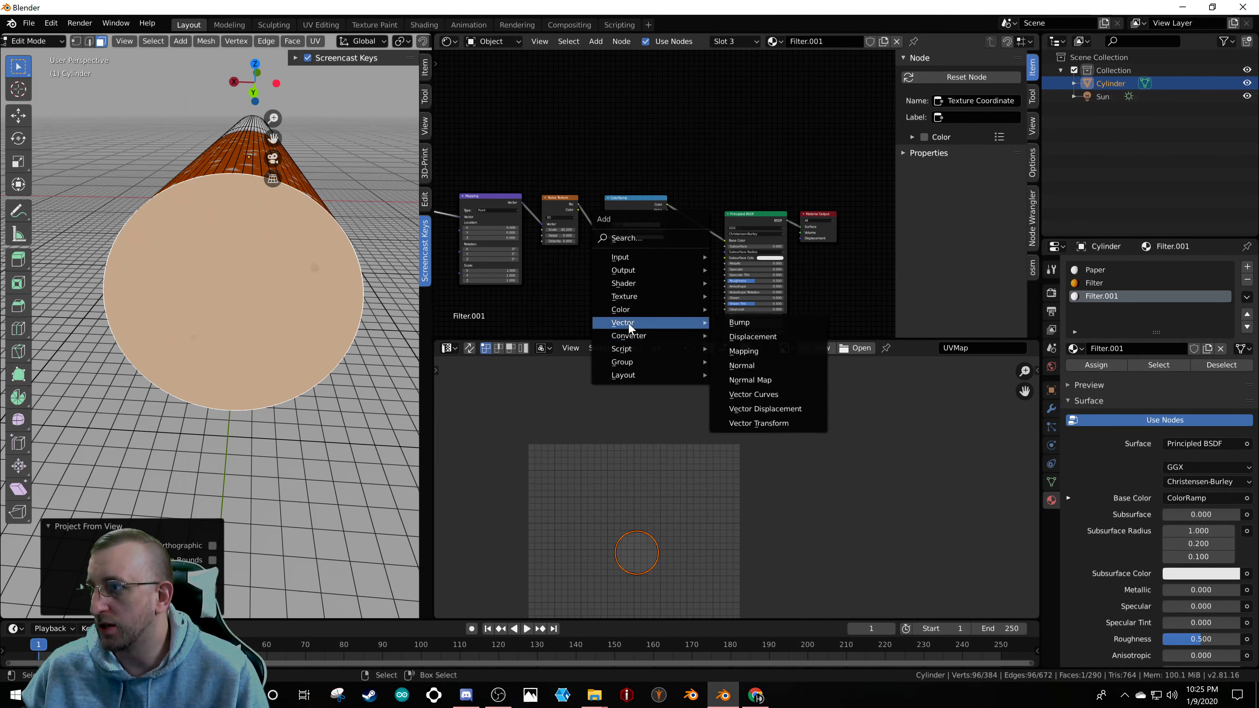
pyautogui.click(737, 322)
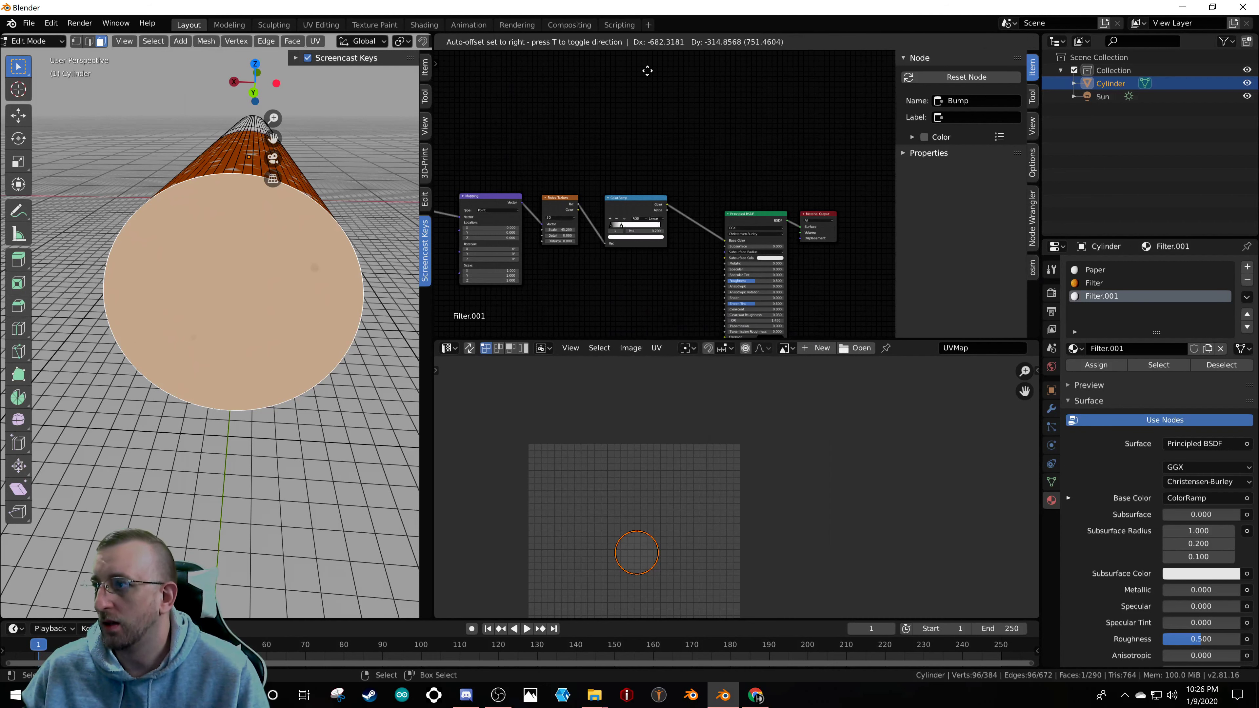
pyautogui.click(643, 272)
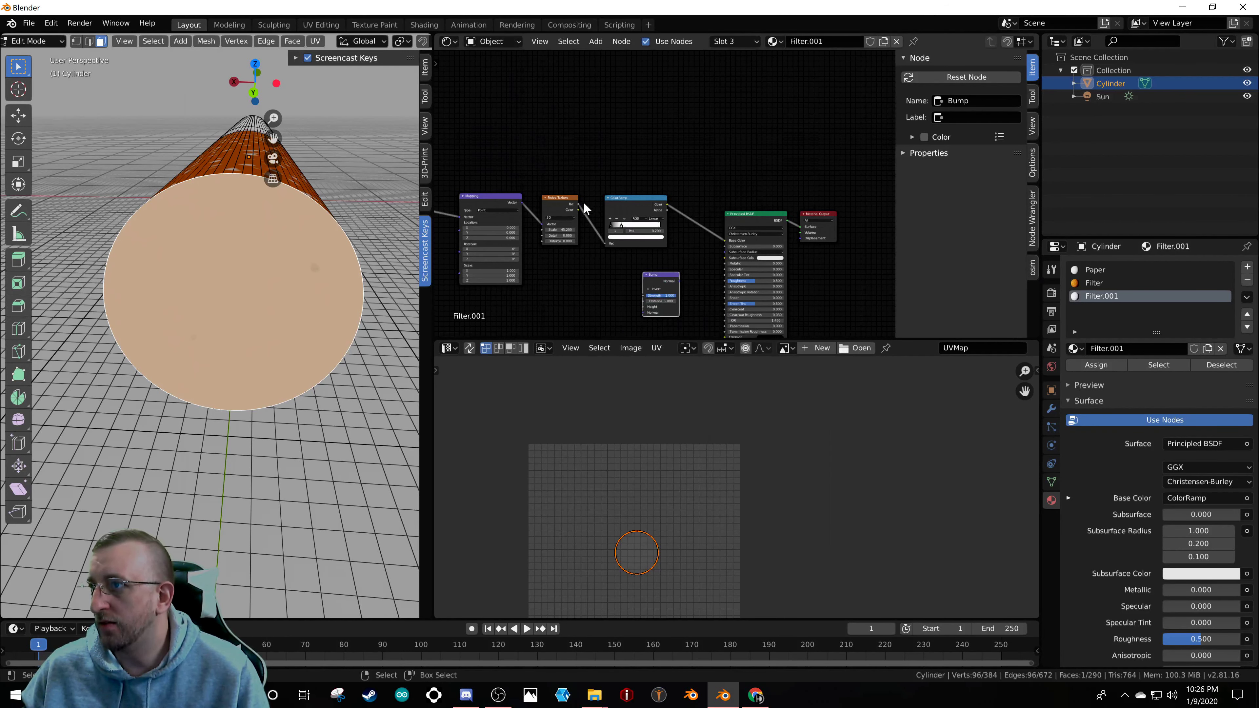
pyautogui.press('g')
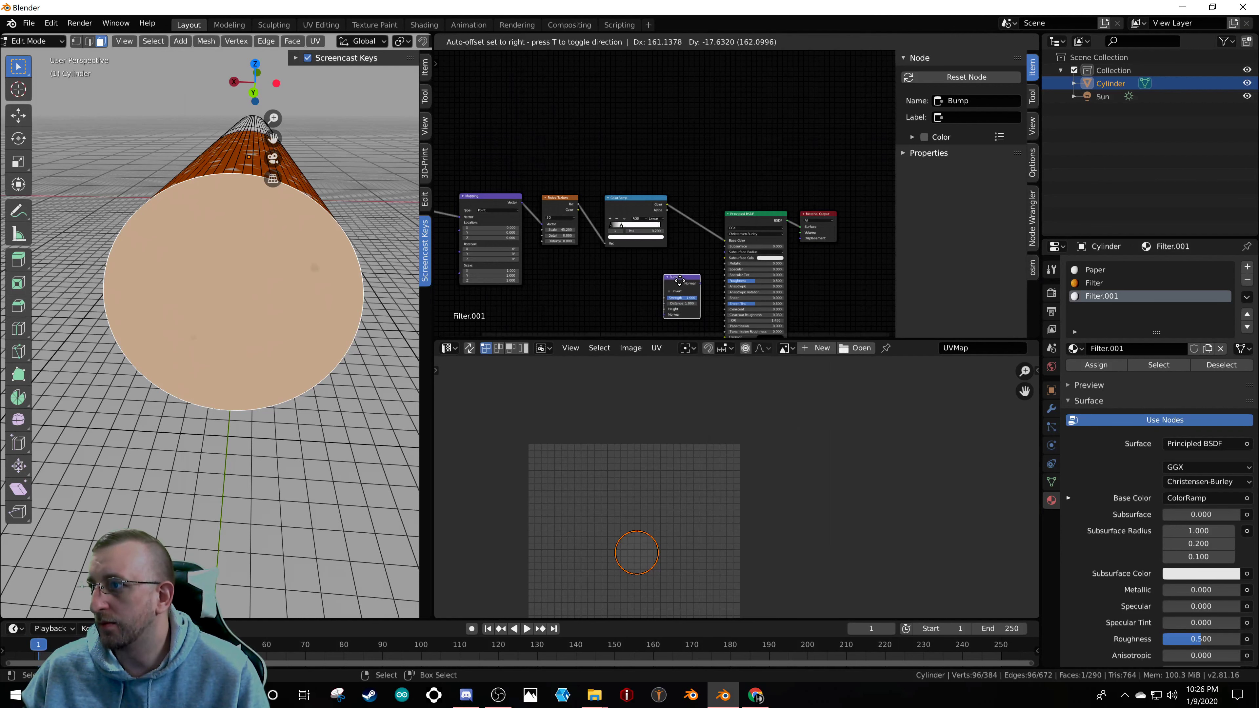
pyautogui.click(679, 233)
# - Link Noise Texture Fac to Bump Height and Bump Normal to the Principled BSDF Normal
pyautogui.moveTo(667, 208); pyautogui.dragTo(663, 309)
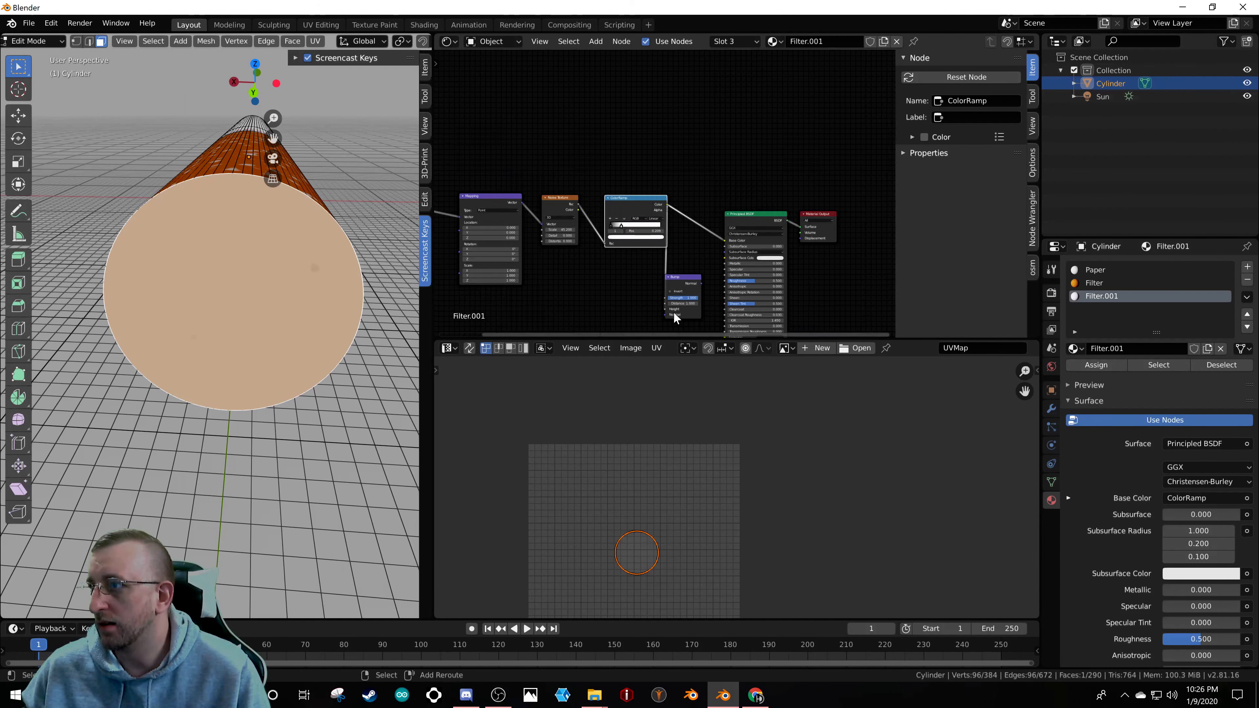
pyautogui.moveTo(674, 312); pyautogui.dragTo(618, 214, button='middle')
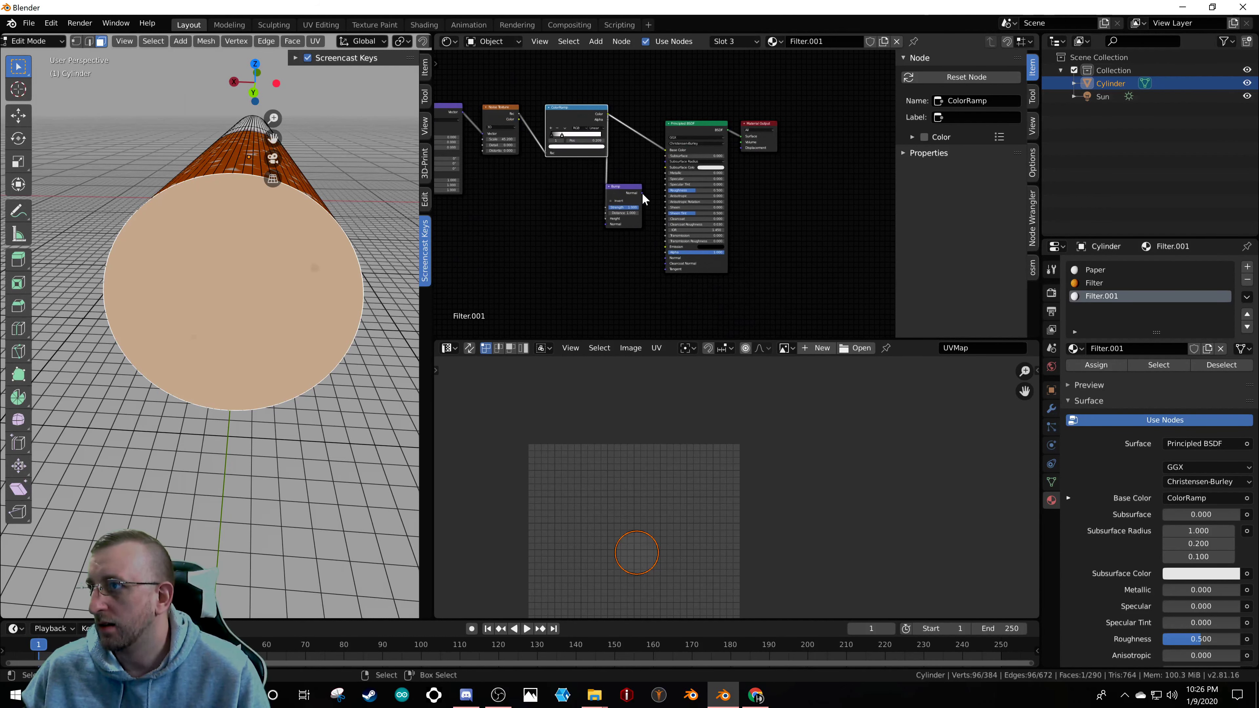
pyautogui.moveTo(642, 193); pyautogui.dragTo(627, 258)
pyautogui.scroll(2, 619, 114)
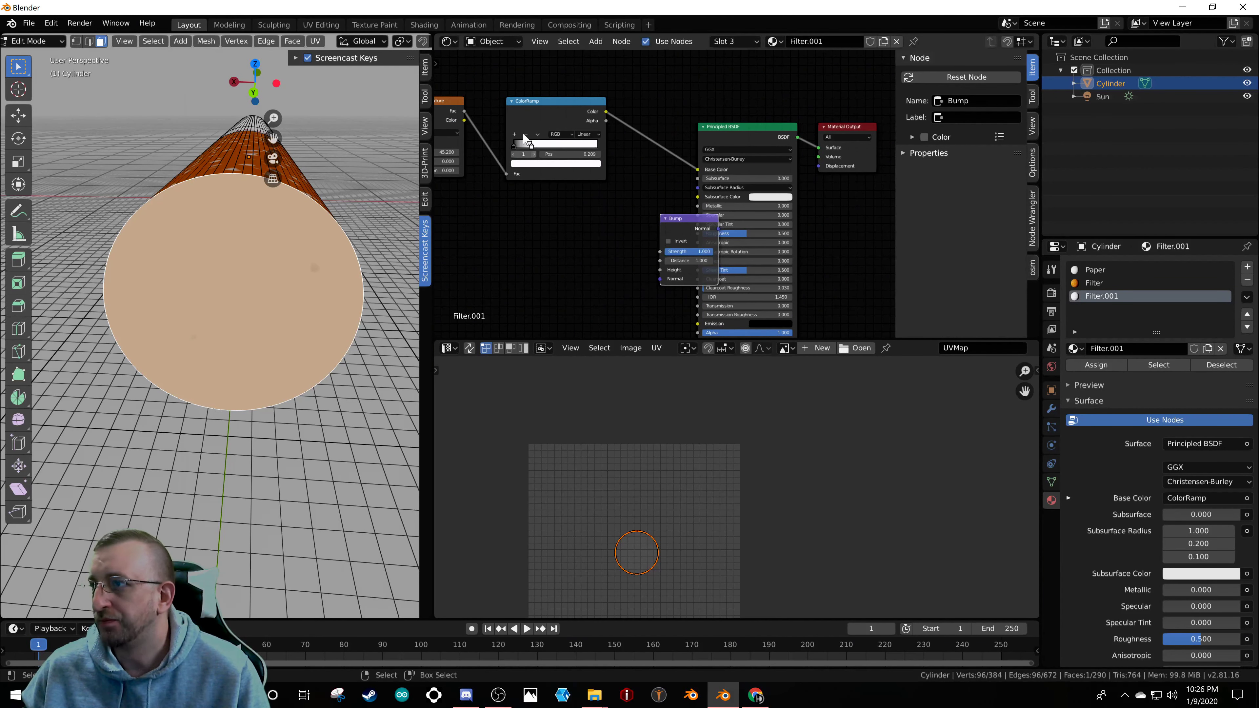
pyautogui.moveTo(465, 112); pyautogui.dragTo(659, 270)
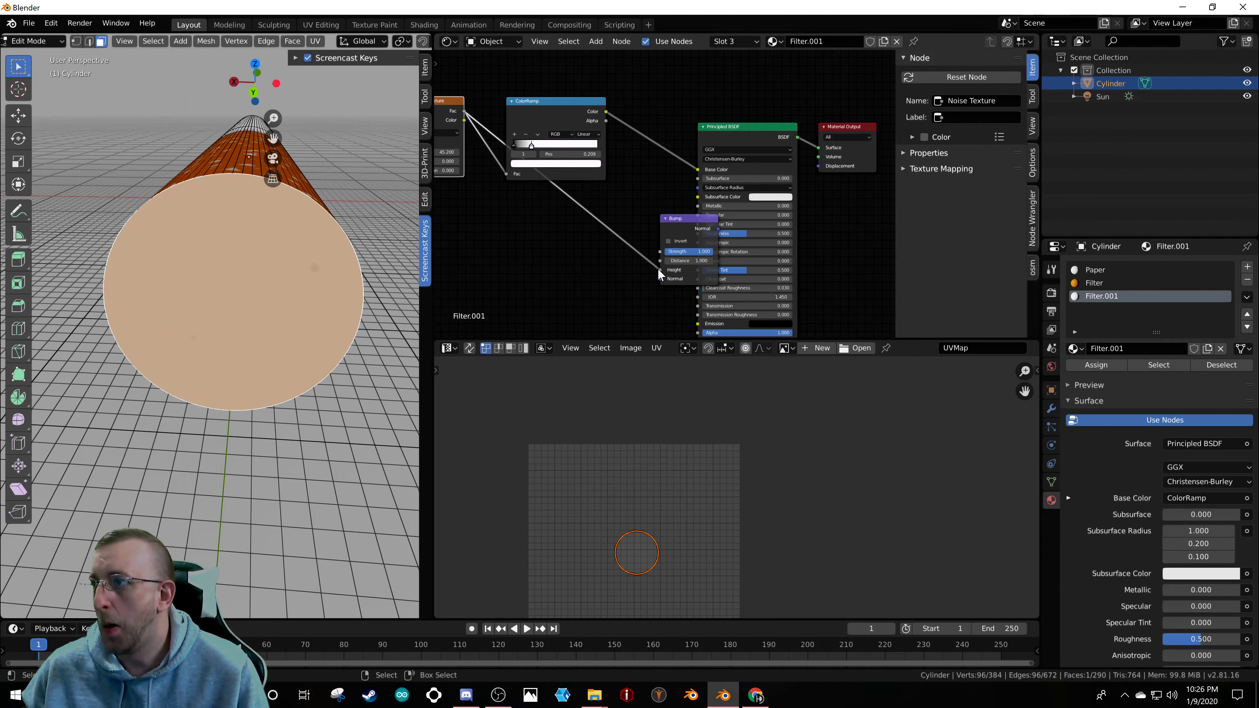
pyautogui.moveTo(680, 220); pyautogui.dragTo(593, 253)
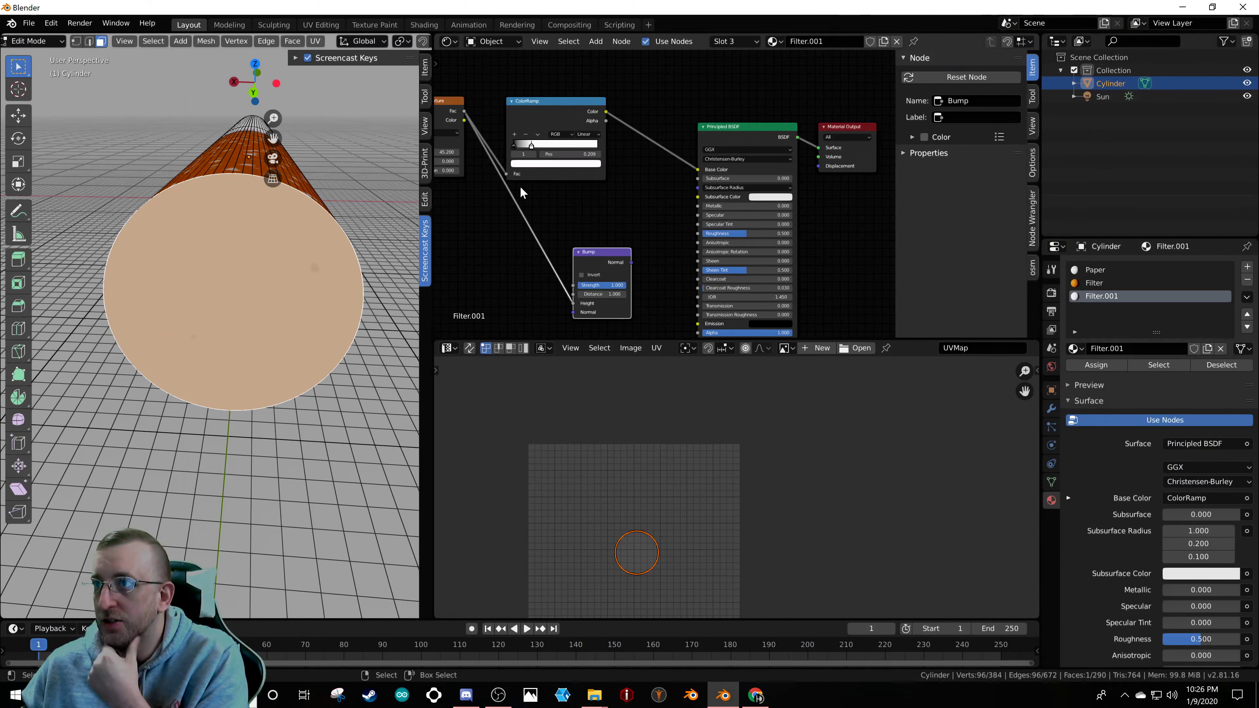
pyautogui.scroll(-2, 525, 194)
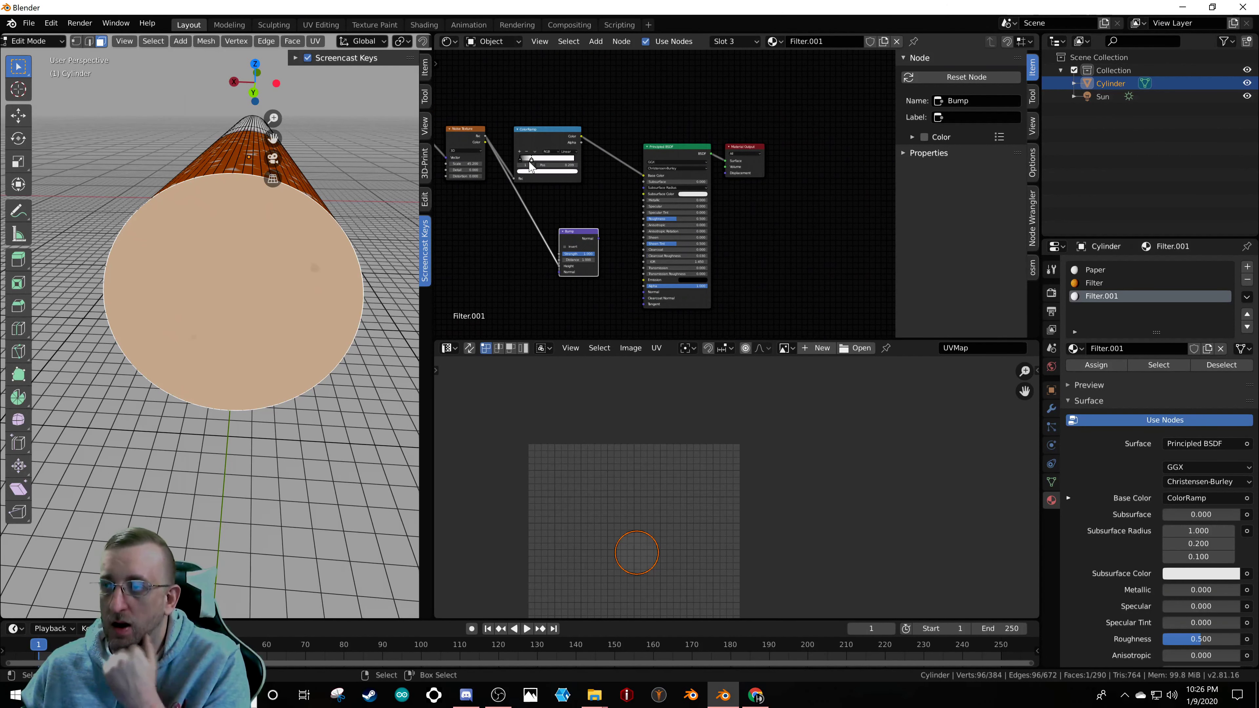
pyautogui.moveTo(599, 239); pyautogui.dragTo(649, 304)
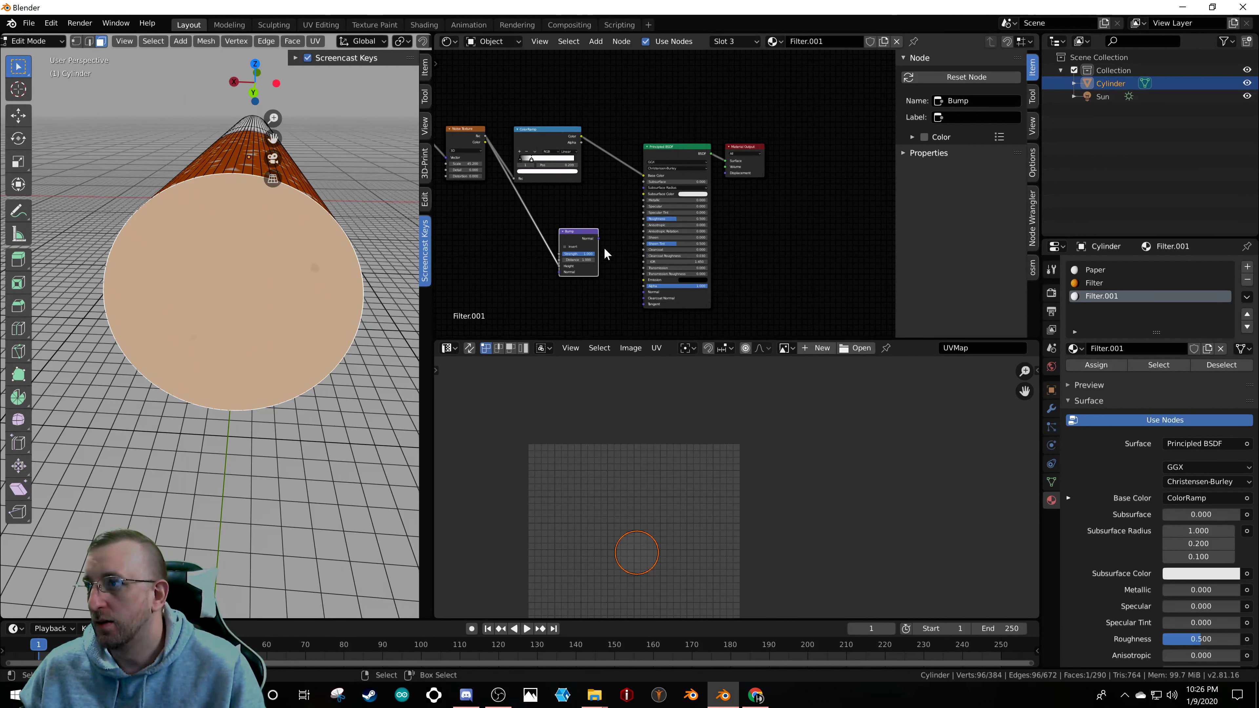
pyautogui.moveTo(598, 240); pyautogui.dragTo(643, 291)
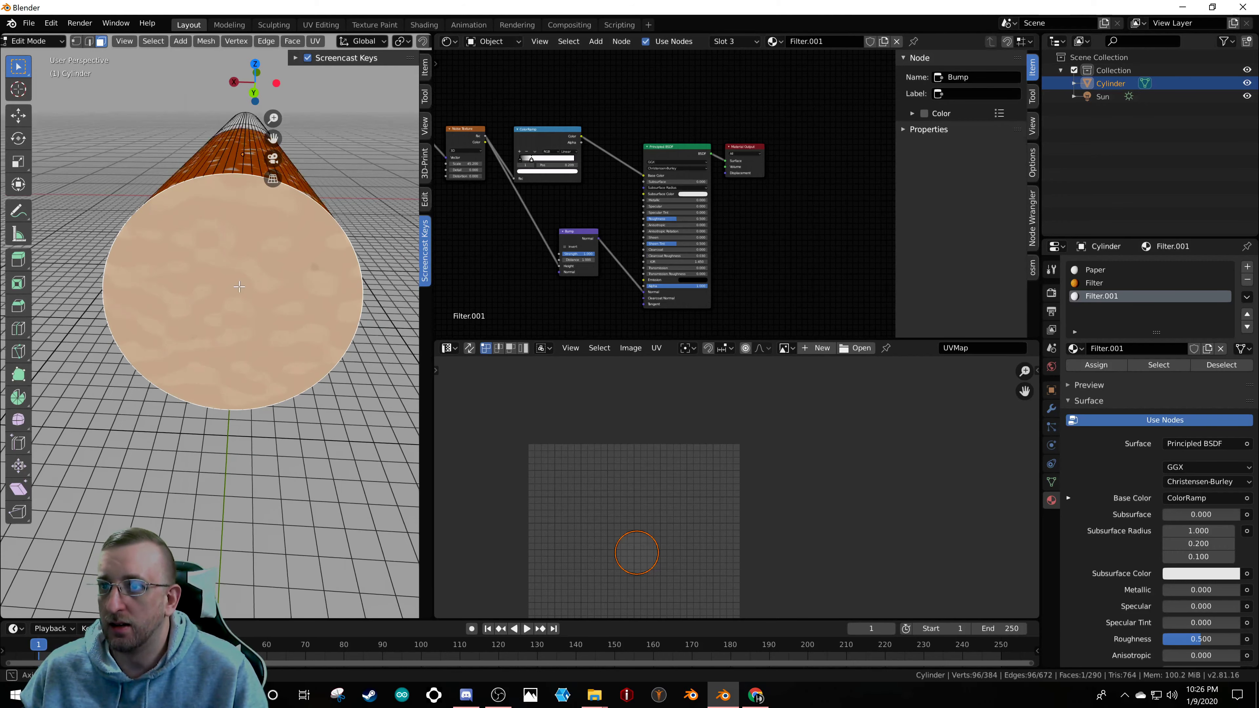
# - Return to Object Mode and turn the ColorRamp's black stop white
pyautogui.moveTo(239, 286); pyautogui.dragTo(199, 287, button='middle')
pyautogui.press('Tab')
pyautogui.scroll(3, 223, 266)
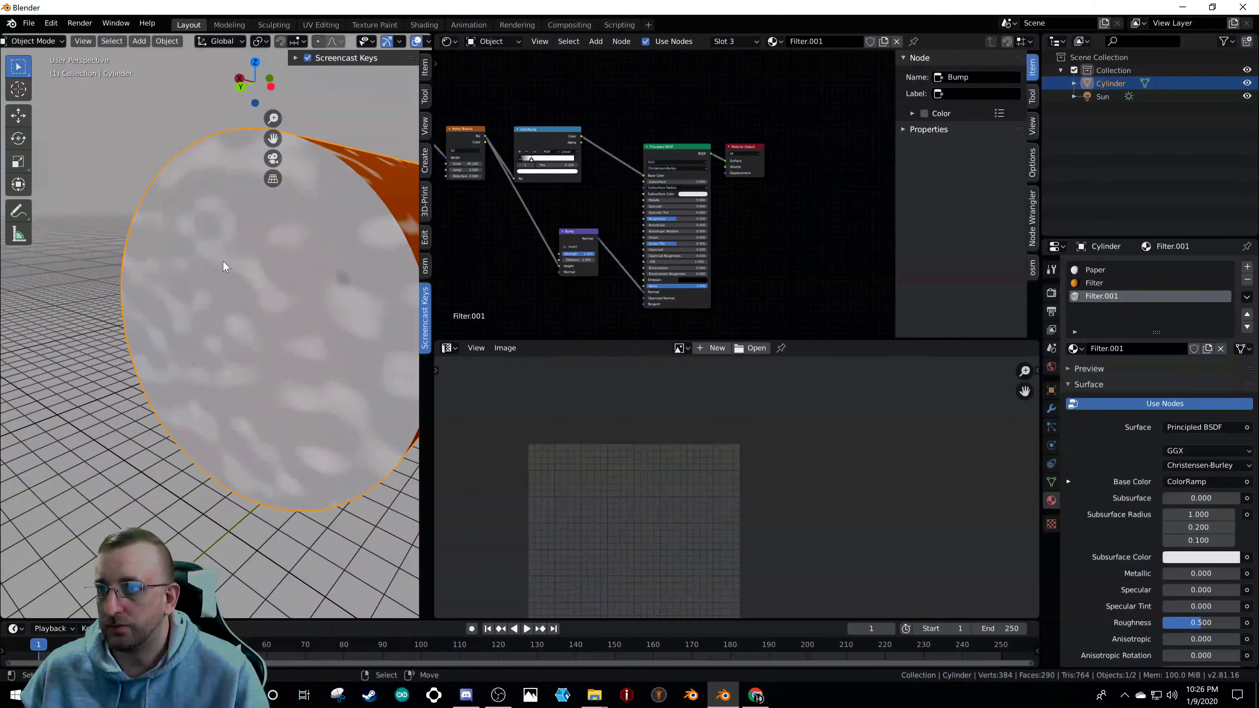
pyautogui.scroll(2, 527, 144)
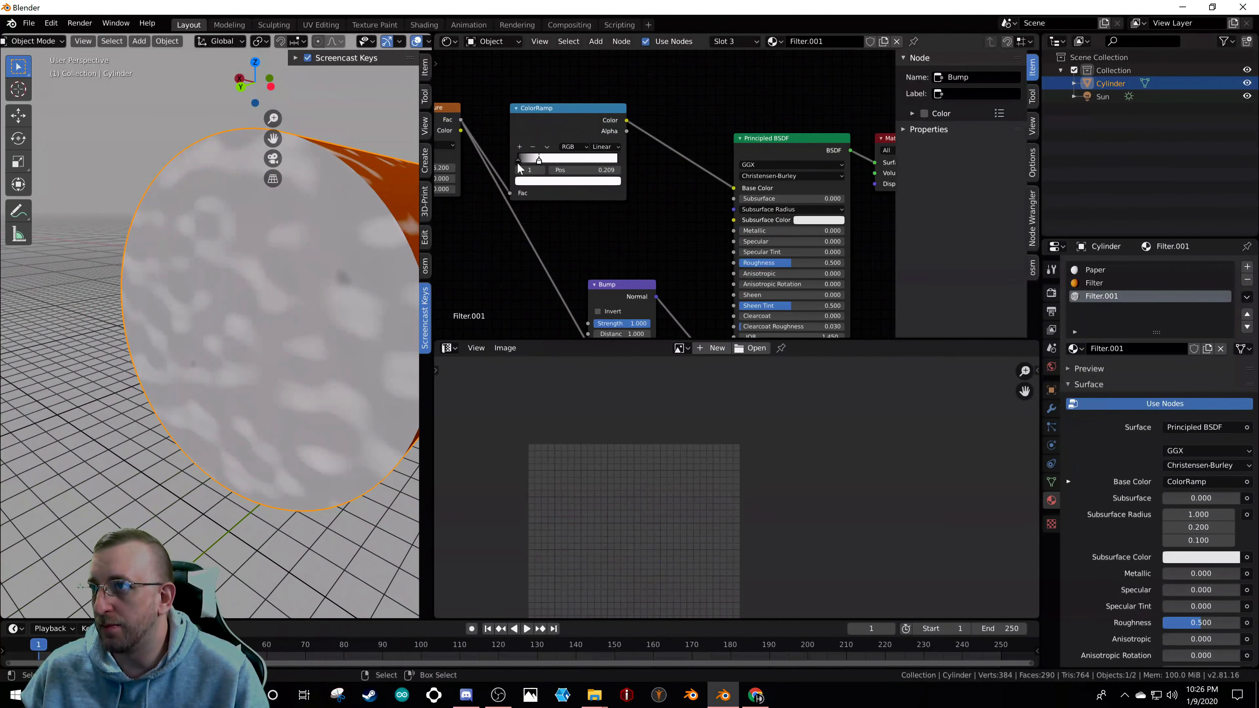
pyautogui.click(535, 181)
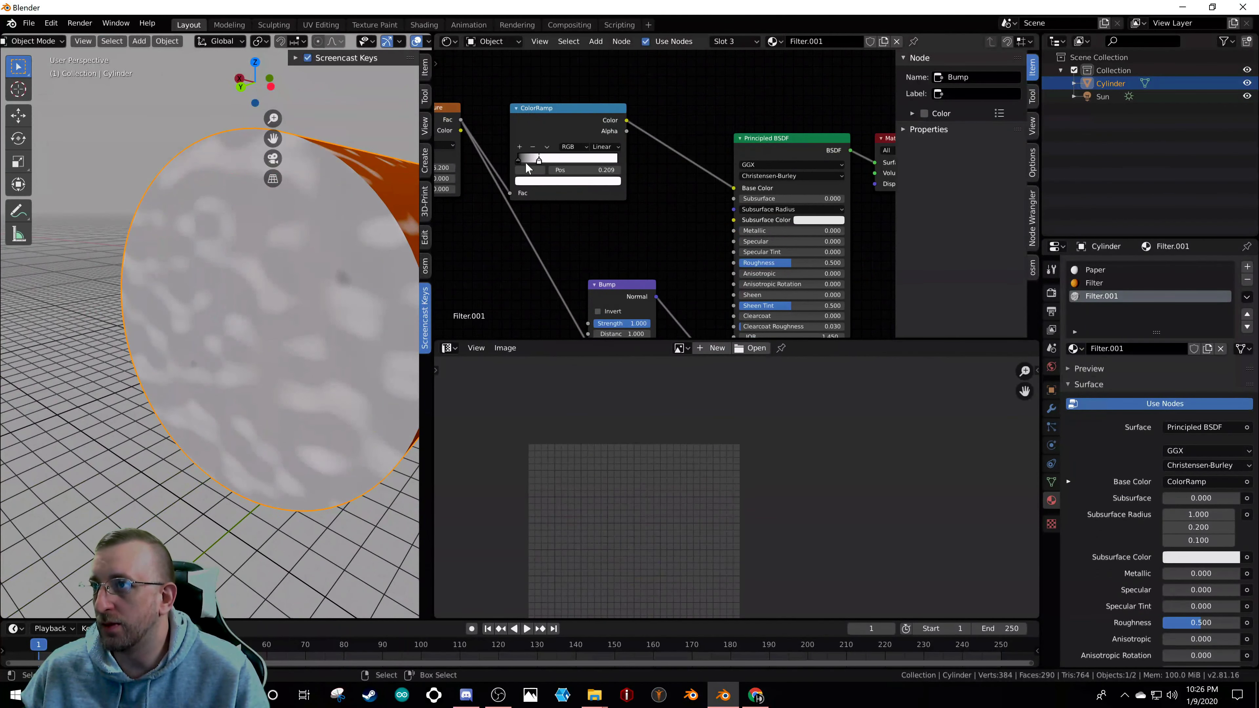
pyautogui.click(518, 160)
pyautogui.click(540, 182)
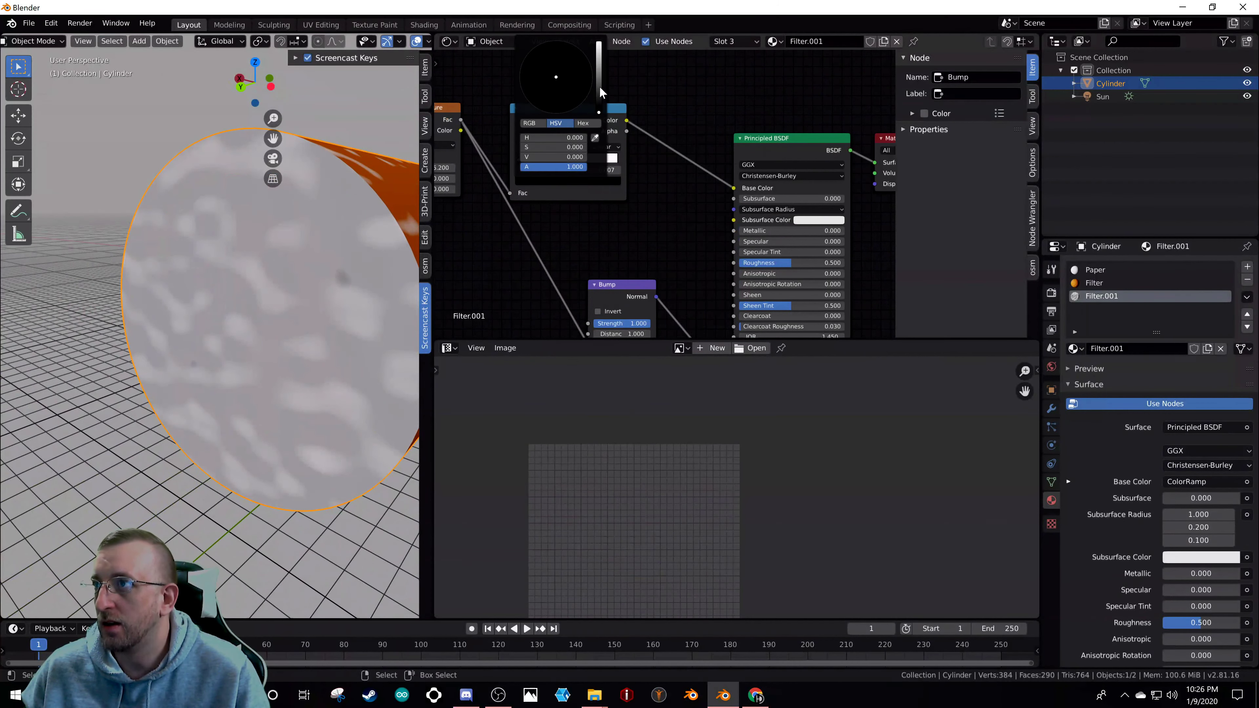
pyautogui.moveTo(600, 92); pyautogui.dragTo(599, 43)
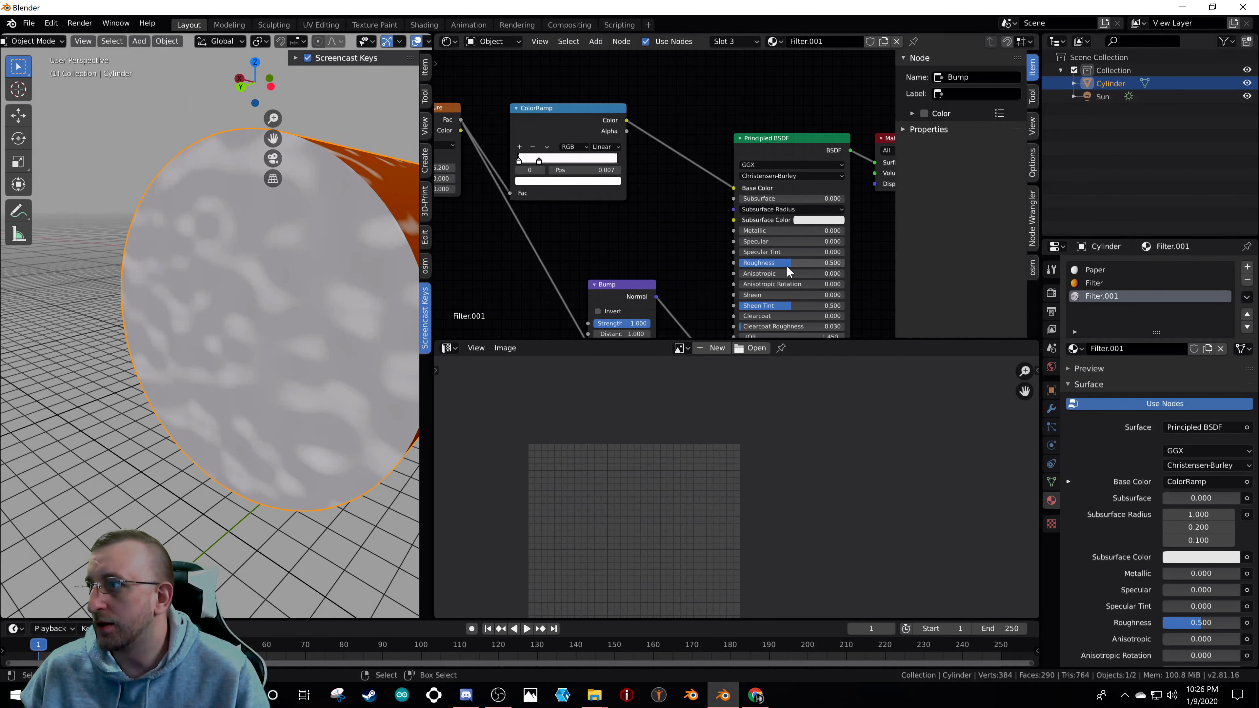
# - Raise Specular to 0.389 and settle the noise texture Scale at 44.600
pyautogui.moveTo(740, 242); pyautogui.dragTo(845, 263)
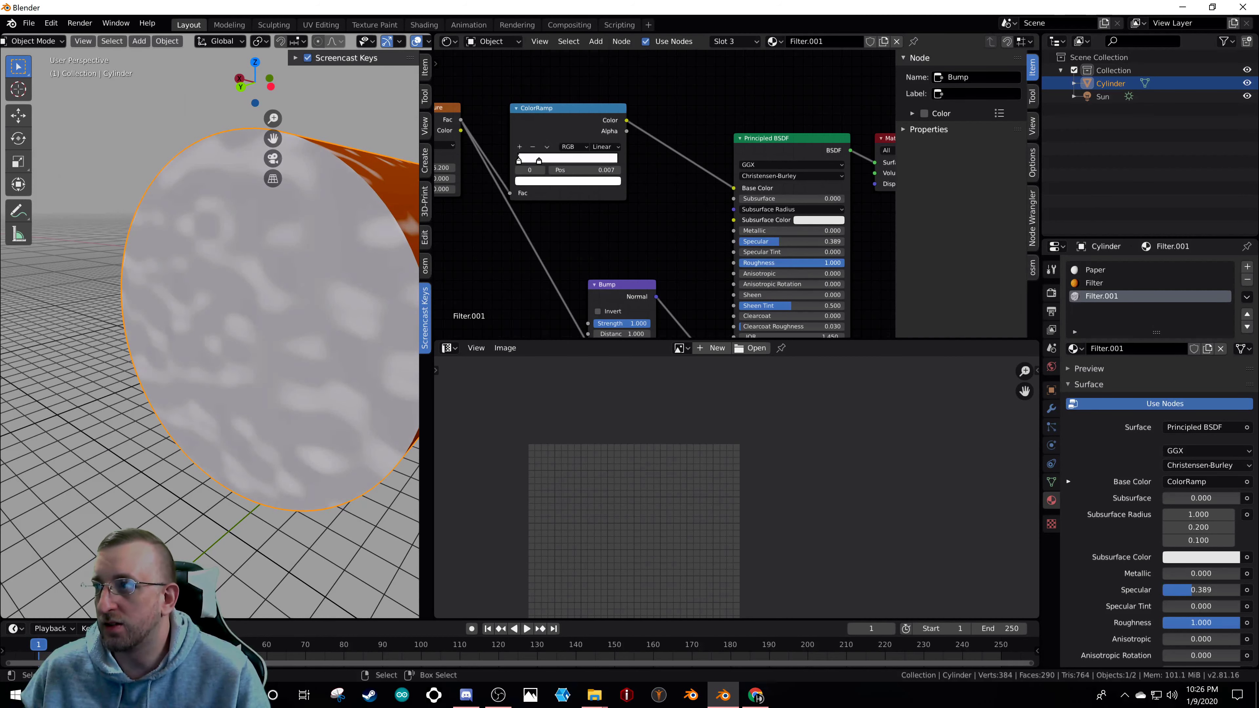
pyautogui.moveTo(525, 200); pyautogui.dragTo(733, 236, button='middle')
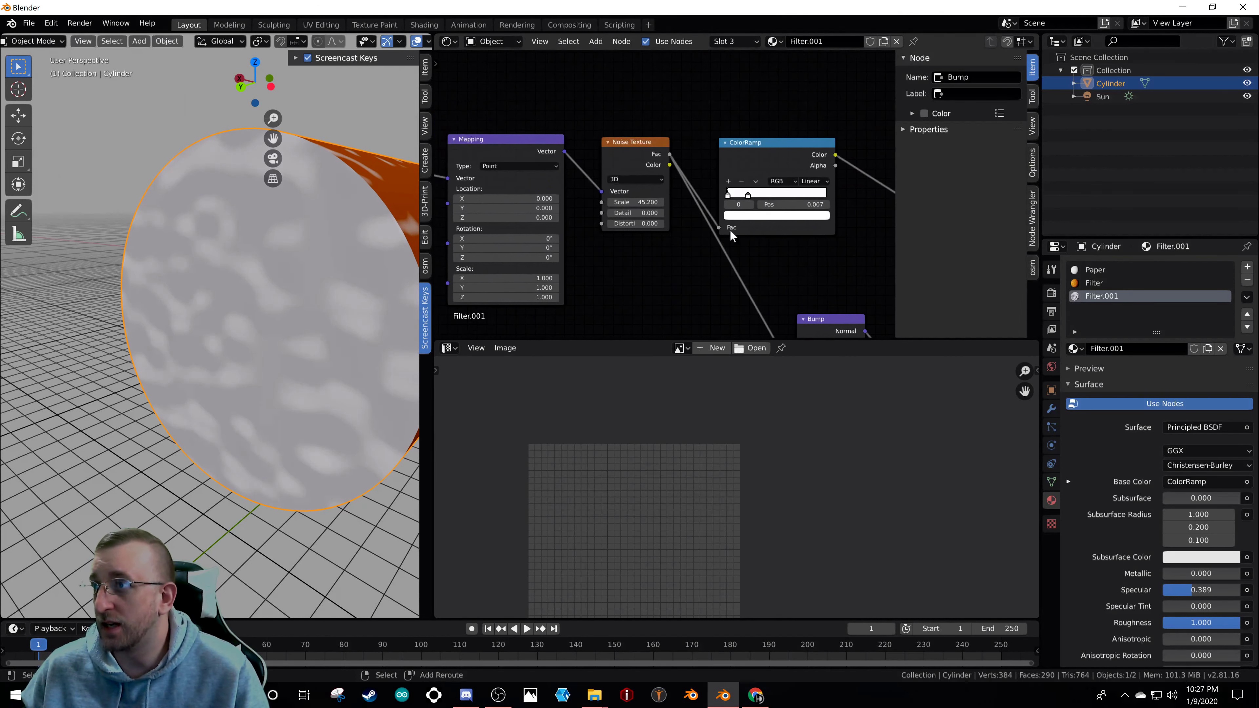
pyautogui.moveTo(637, 202); pyautogui.dragTo(666, 213)
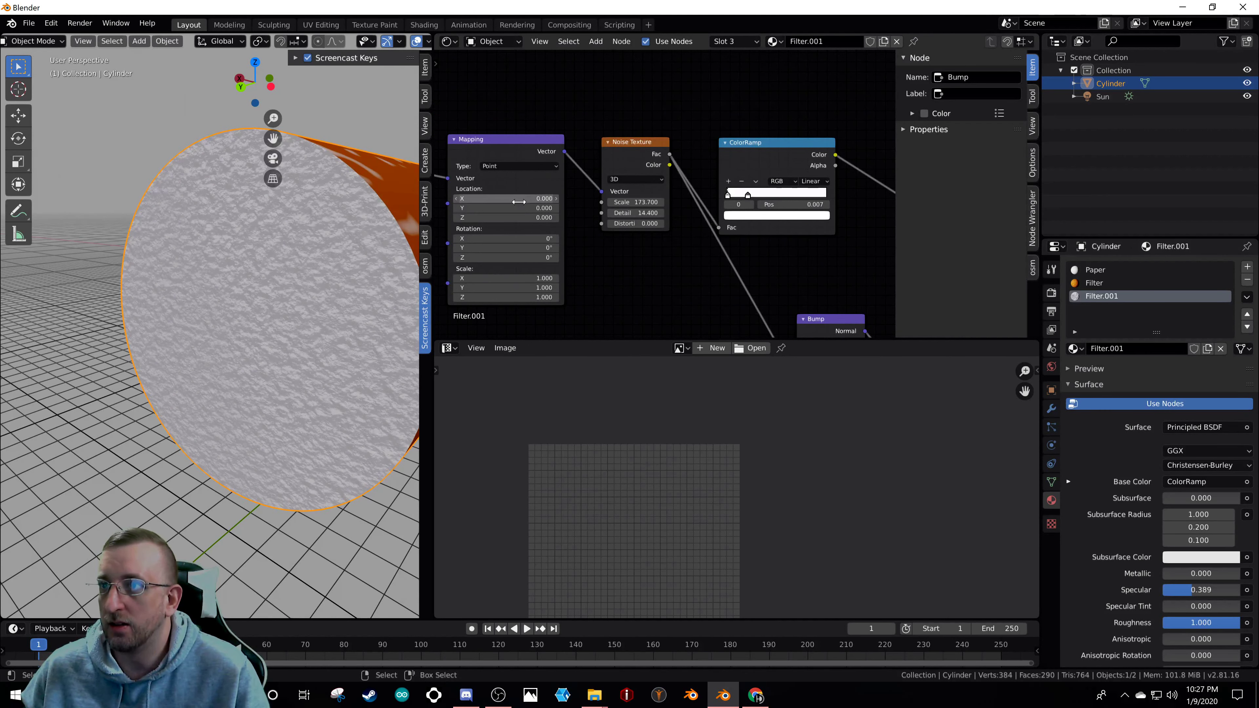
pyautogui.doubleClick(636, 202)
pyautogui.write('170')
pyautogui.press('Return')
pyautogui.moveTo(636, 202); pyautogui.dragTo(577, 202)
pyautogui.moveTo(322, 277); pyautogui.dragTo(232, 288, button='middle')
# - Lower the noise texture Detail to 2.500
pyautogui.scroll(1, 436, 294)
pyautogui.scroll(4, 232, 288)
pyautogui.scroll(-2, 233, 288)
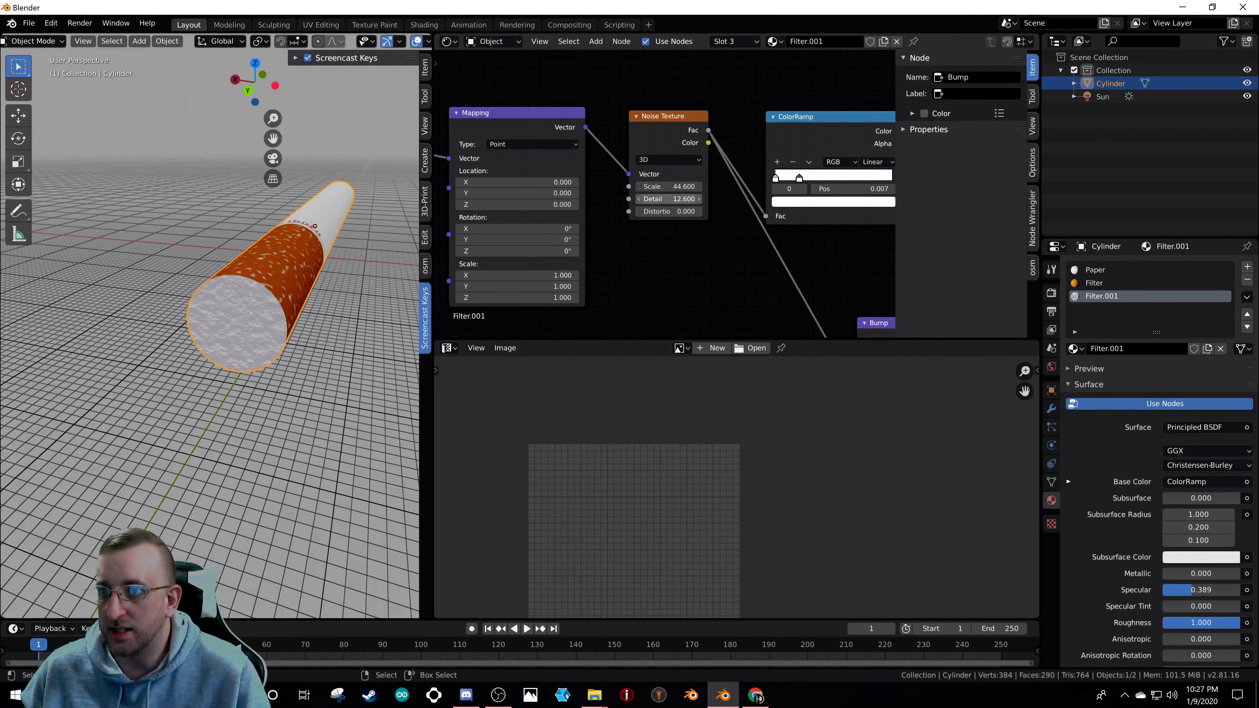
pyautogui.moveTo(669, 198); pyautogui.dragTo(649, 198)
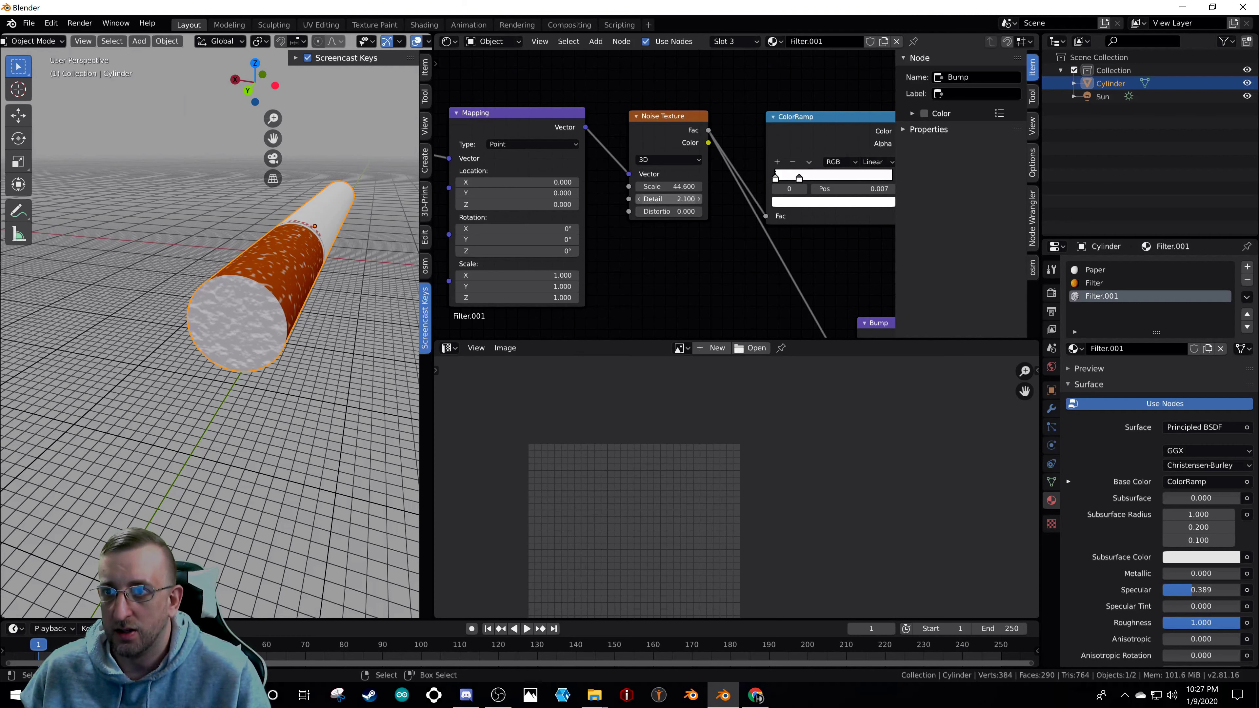
pyautogui.moveTo(669, 199); pyautogui.dragTo(674, 198)
# - Darken the white ramp stop to light grey, then select the ColorRamp node for removal
pyautogui.scroll(4, 243, 305)
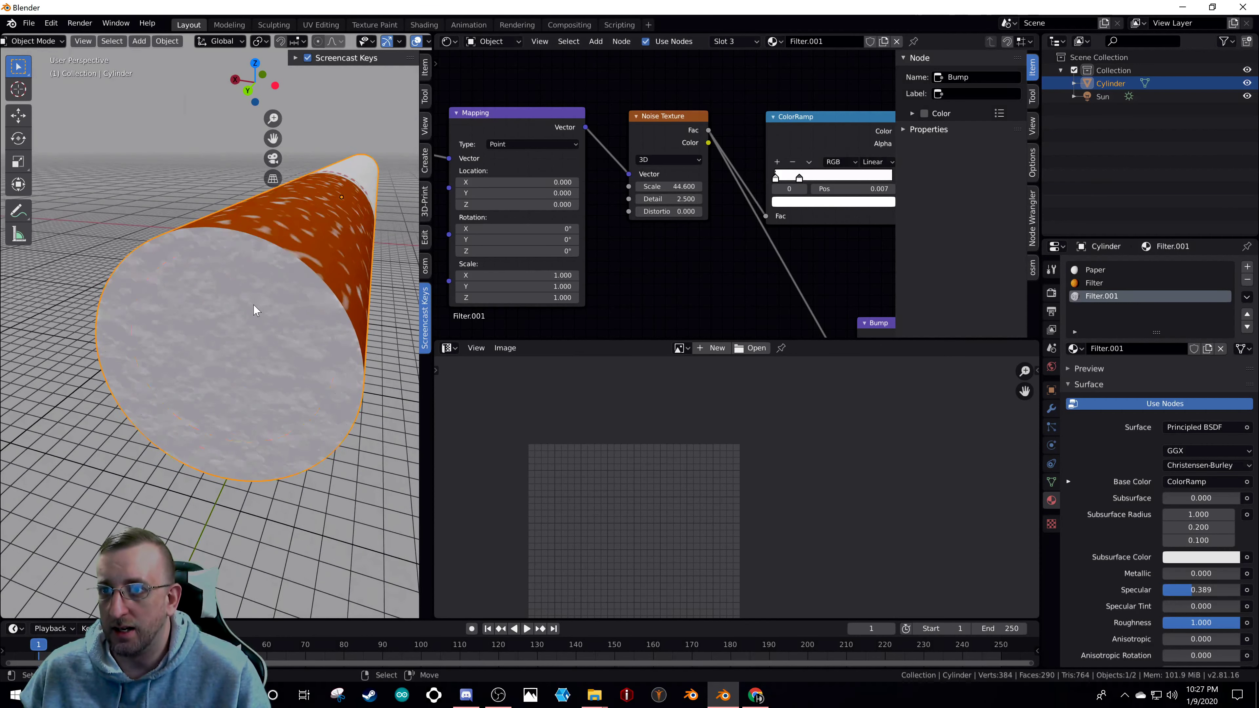
pyautogui.moveTo(215, 323); pyautogui.dragTo(300, 351, button='middle')
pyautogui.scroll(3, 298, 354)
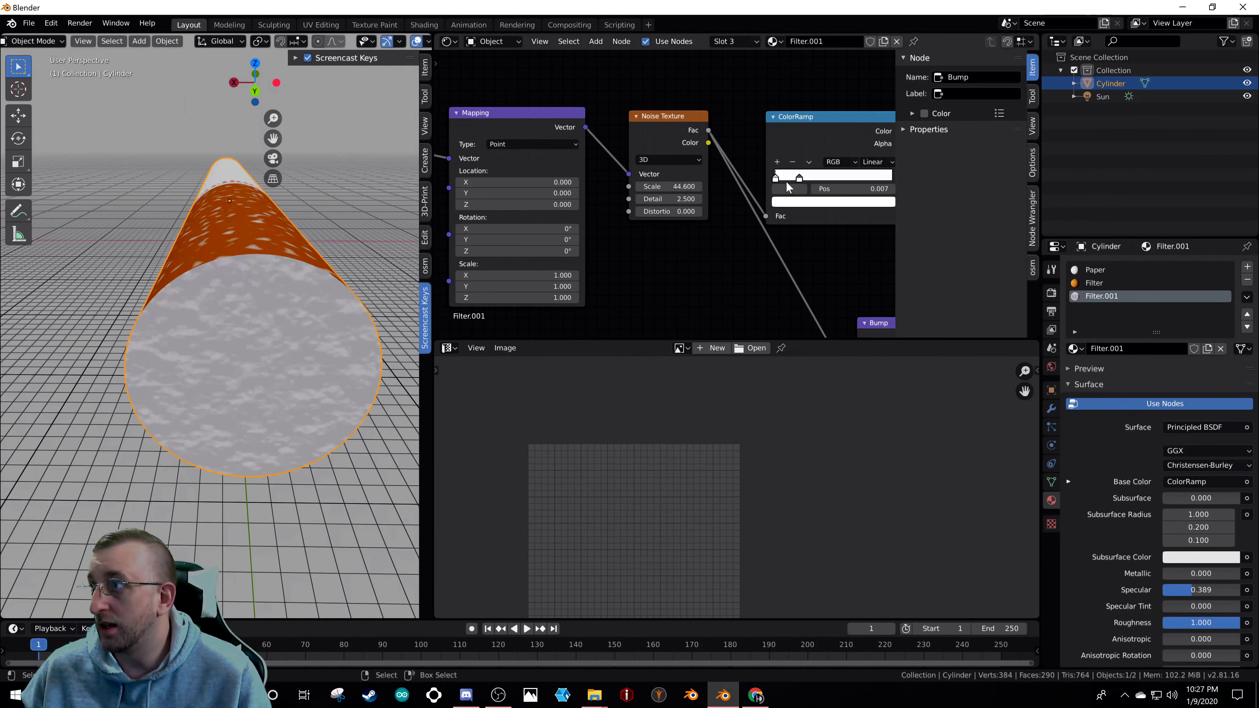
pyautogui.click(799, 203)
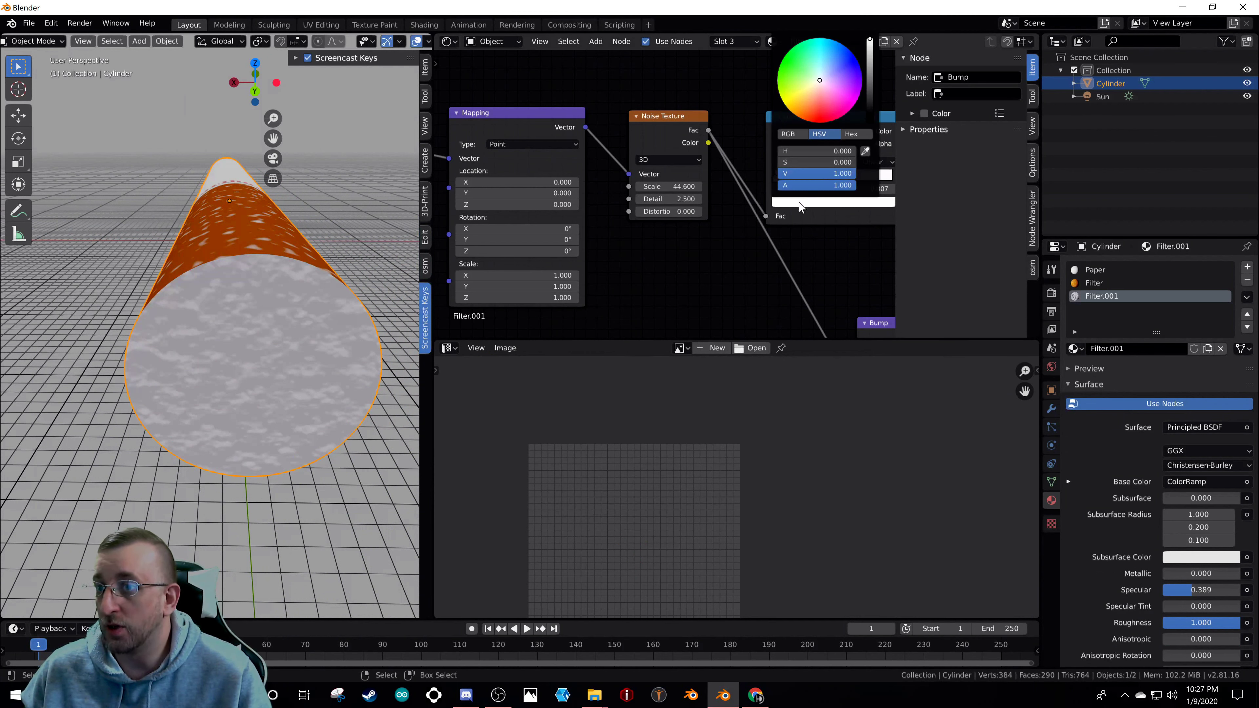
pyautogui.moveTo(870, 41)
pyautogui.mouseDown()
pyautogui.moveTo(869, 67)
pyautogui.moveTo(870, 39)
pyautogui.mouseUp()
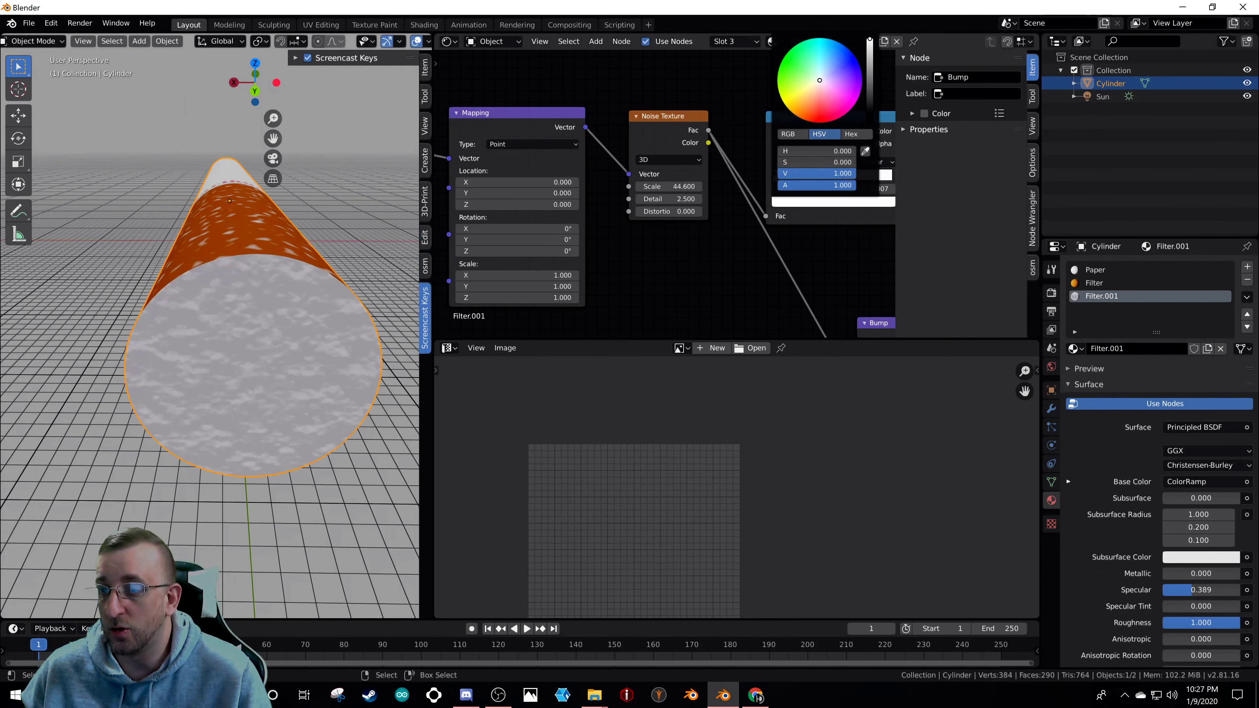
pyautogui.scroll(-4, 673, 176)
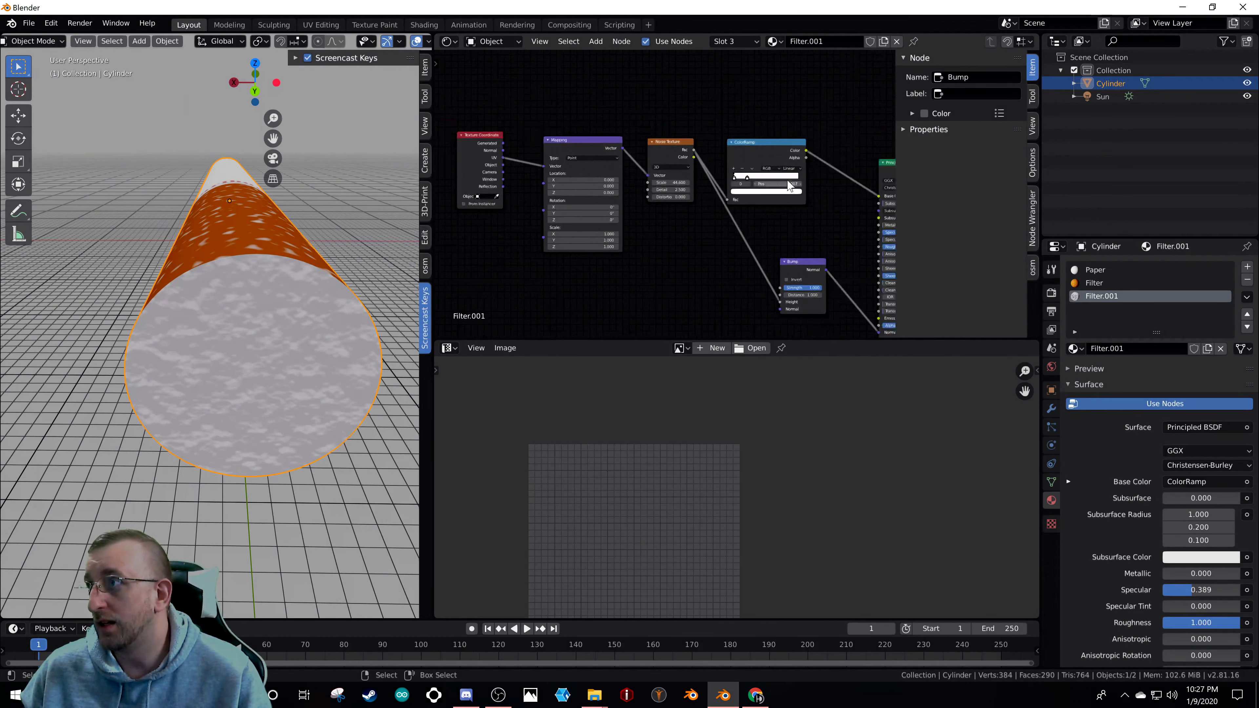
pyautogui.scroll(2, 788, 194)
pyautogui.scroll(2, 776, 158)
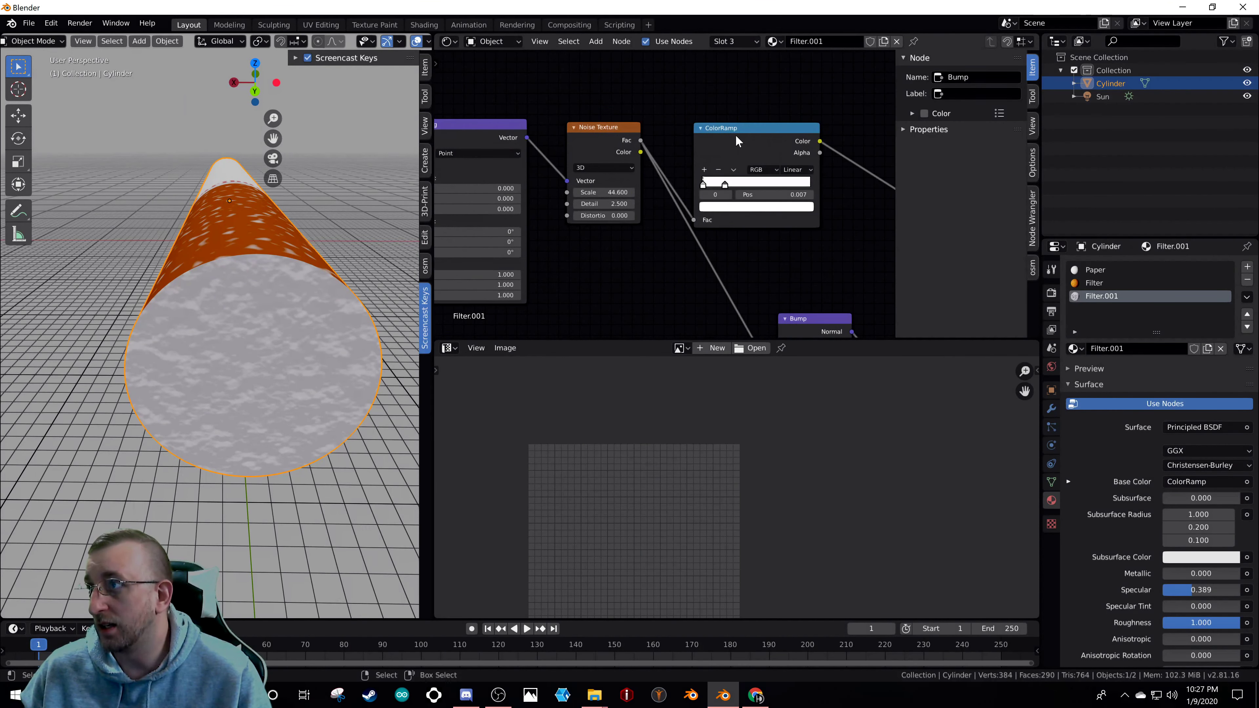
pyautogui.click(736, 133)
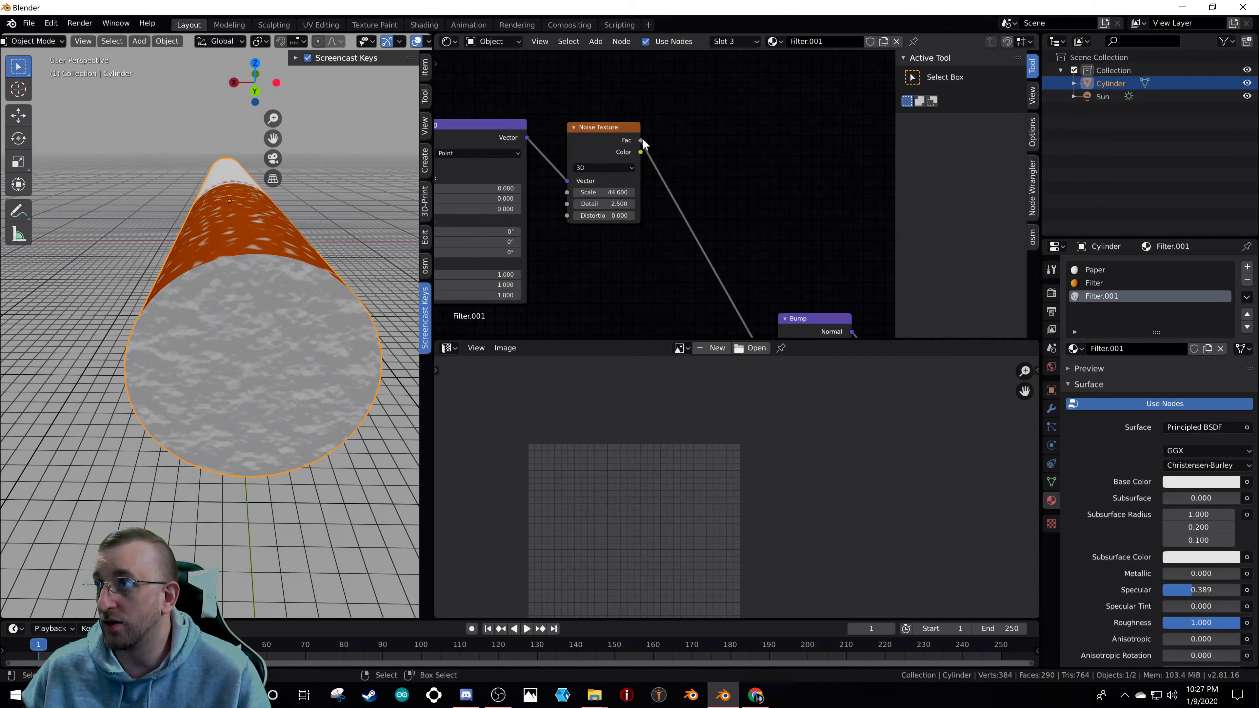
# - Connect the Noise Texture Color output straight to the Base Color input
pyautogui.moveTo(759, 185); pyautogui.dragTo(624, 177, button='middle')
pyautogui.moveTo(506, 127); pyautogui.dragTo(802, 200)
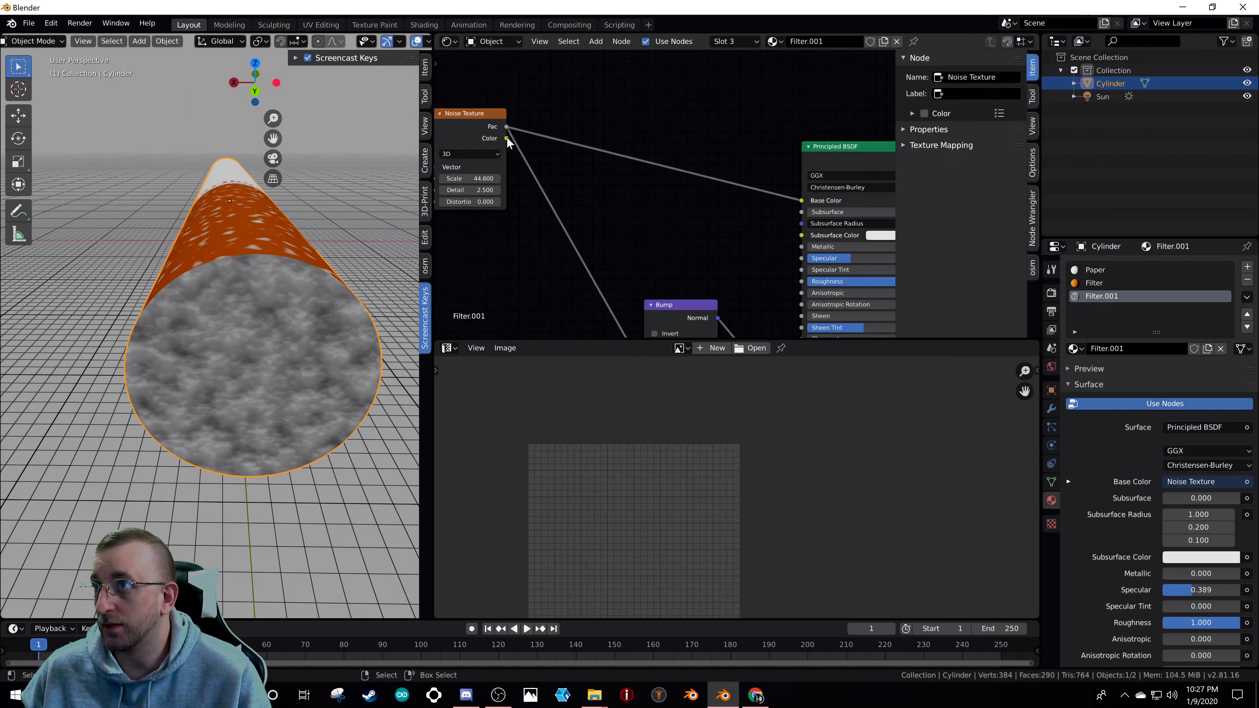
pyautogui.moveTo(506, 138); pyautogui.dragTo(802, 200)
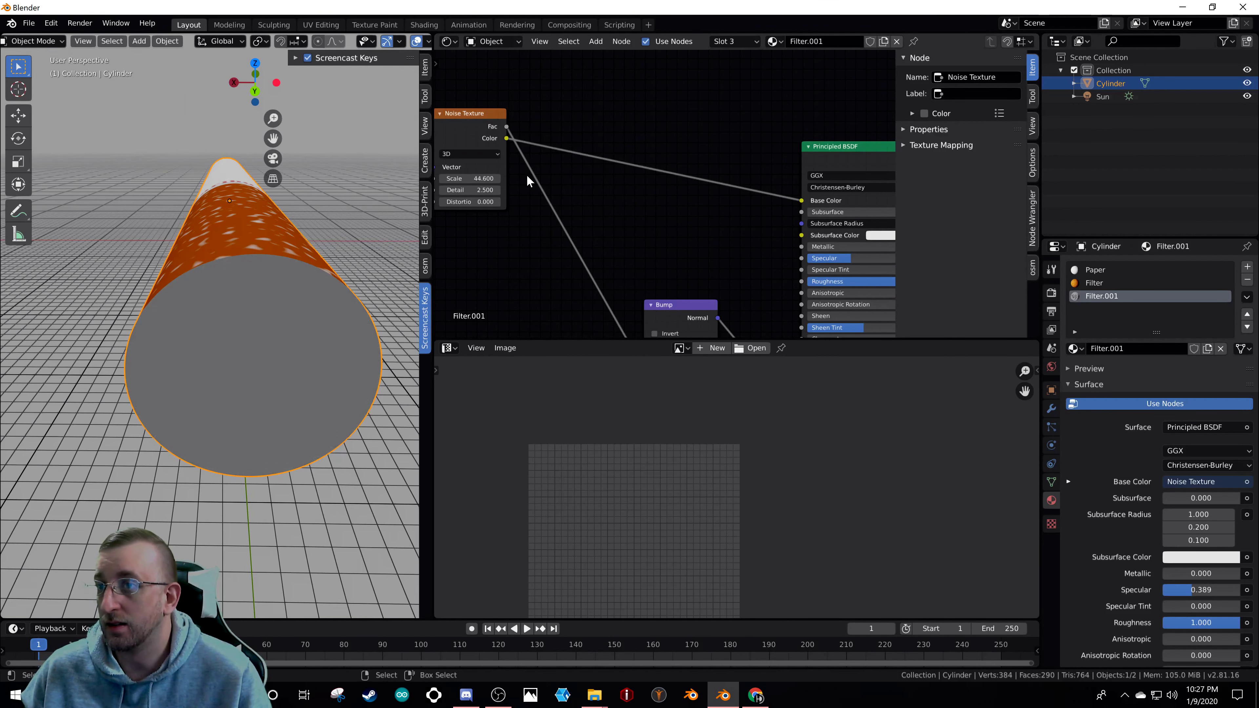
pyautogui.scroll(-2, 526, 174)
pyautogui.scroll(-1, 518, 199)
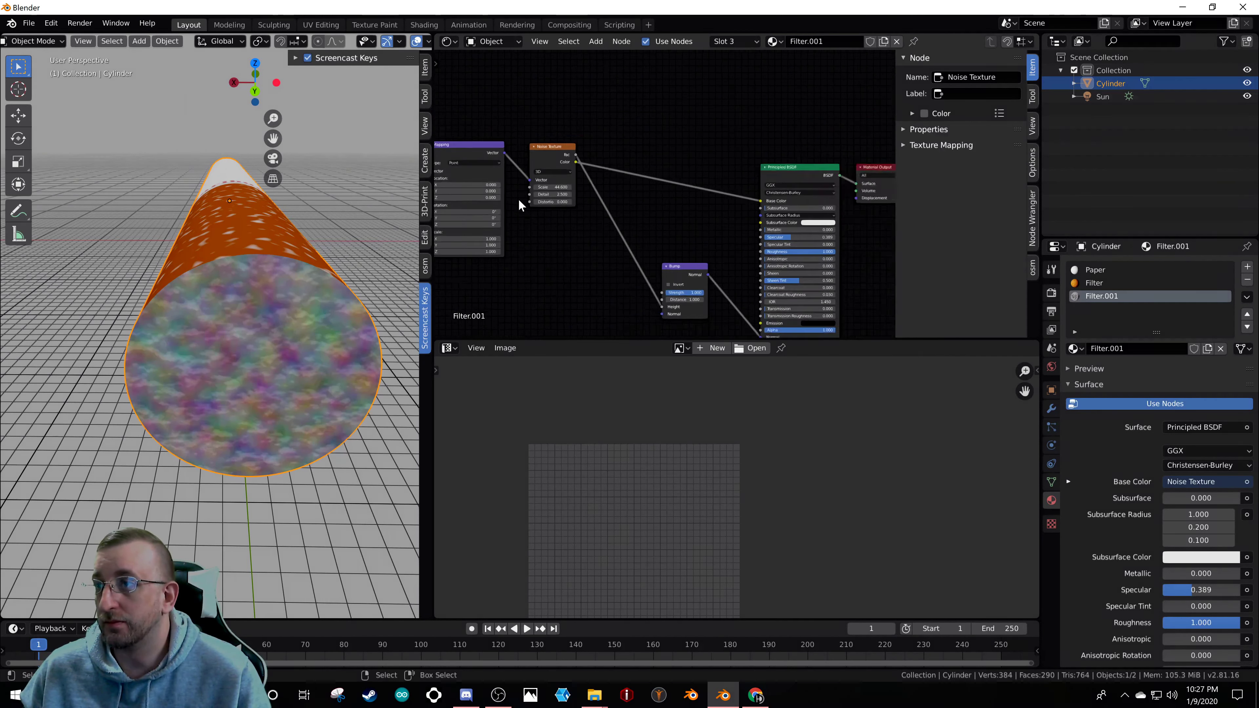
pyautogui.scroll(1, 514, 199)
pyautogui.moveTo(514, 204); pyautogui.dragTo(570, 221, button='middle')
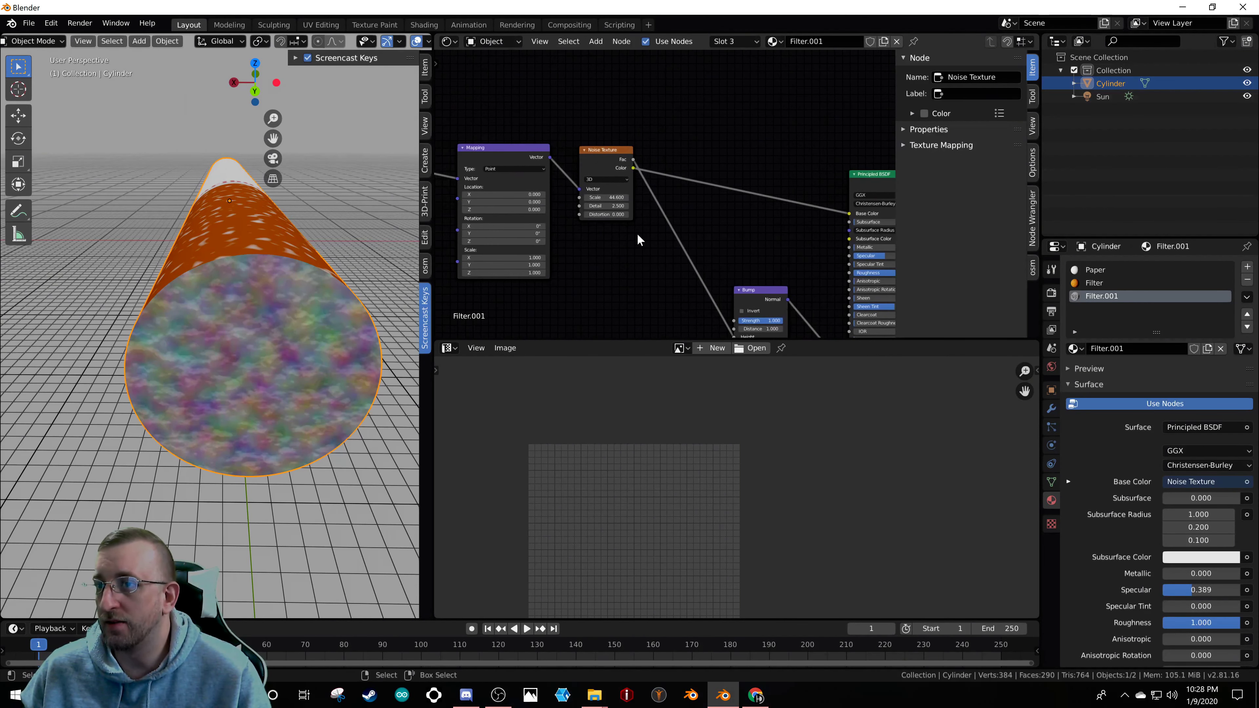
# - Insert a ColorRamp node onto the noise-to-Base Color link
pyautogui.scroll(3, 623, 180)
pyautogui.moveTo(648, 181); pyautogui.dragTo(605, 205, button='middle')
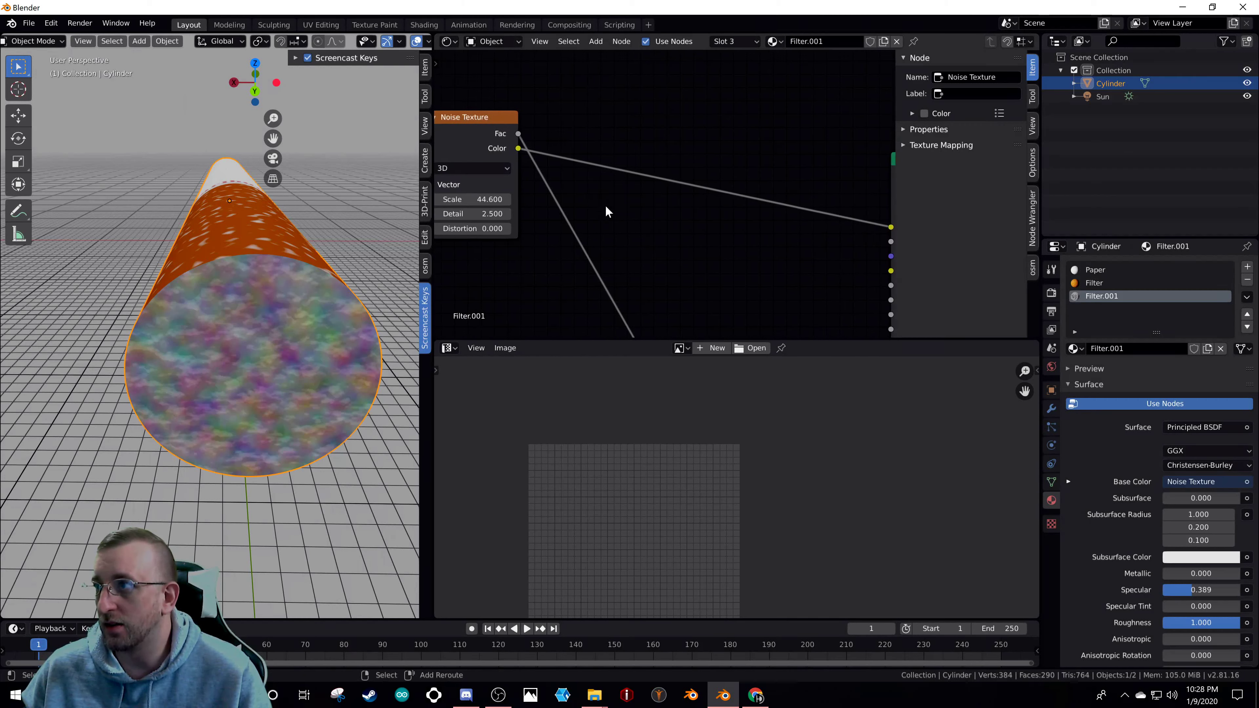
pyautogui.scroll(-2, 604, 205)
pyautogui.scroll(-1, 658, 229)
pyautogui.scroll(-2, 654, 231)
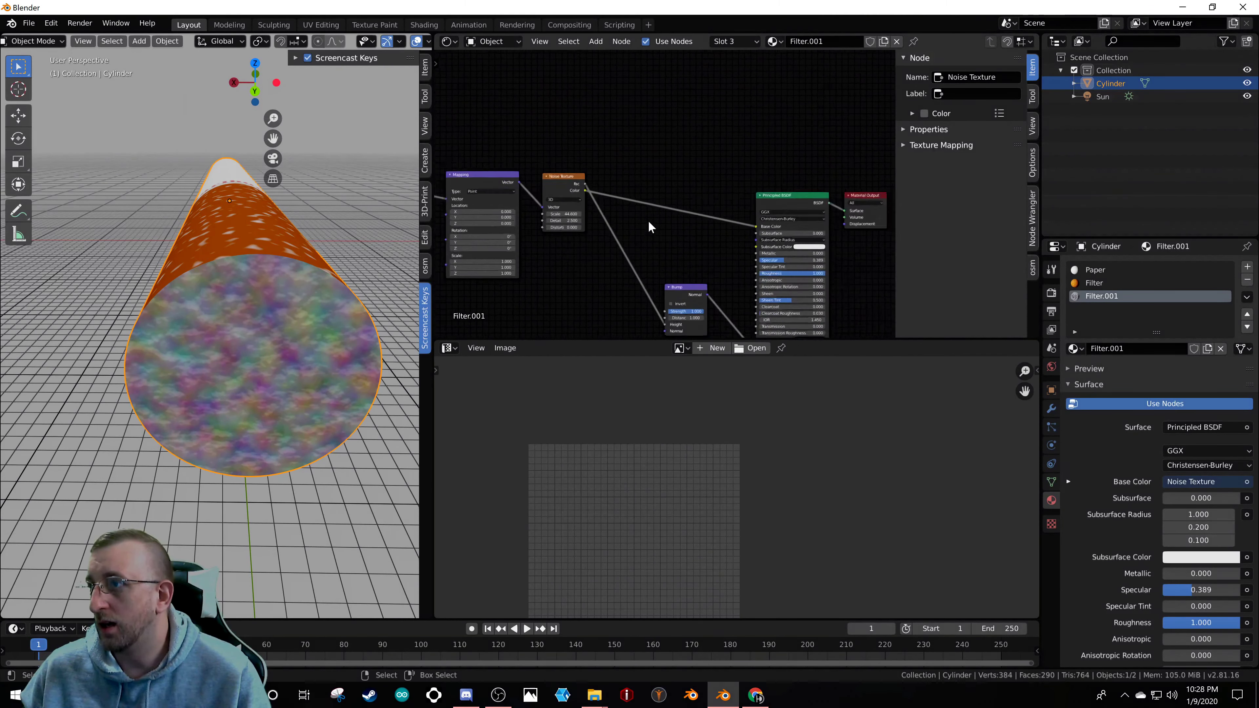
pyautogui.scroll(3, 650, 226)
pyautogui.moveTo(563, 172); pyautogui.dragTo(686, 236)
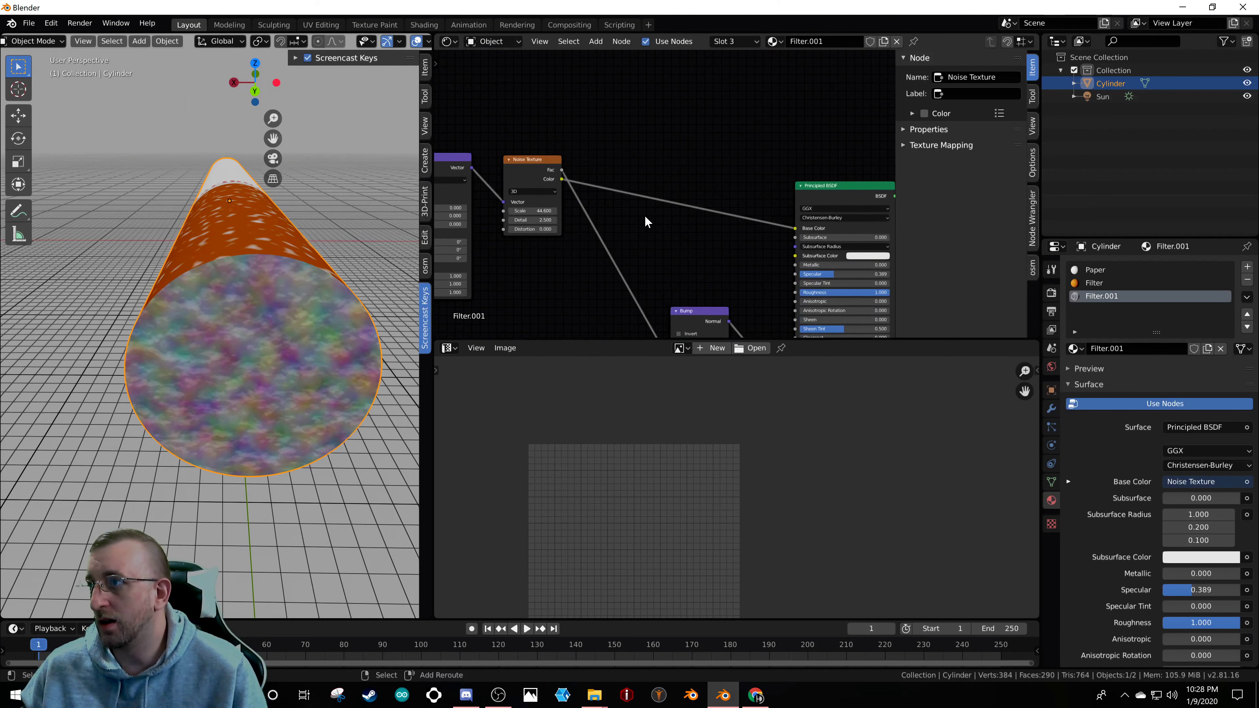
pyautogui.hotkey('shift', 'a')
pyautogui.moveTo(666, 230)
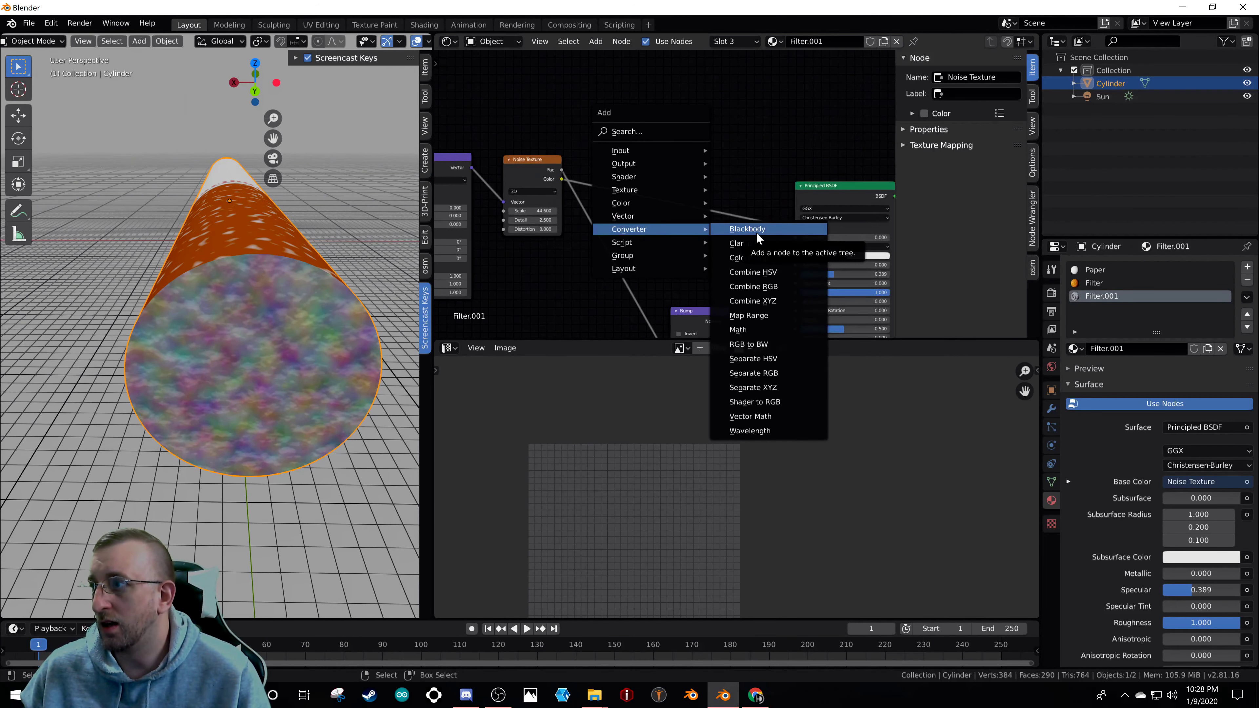
pyautogui.click(754, 257)
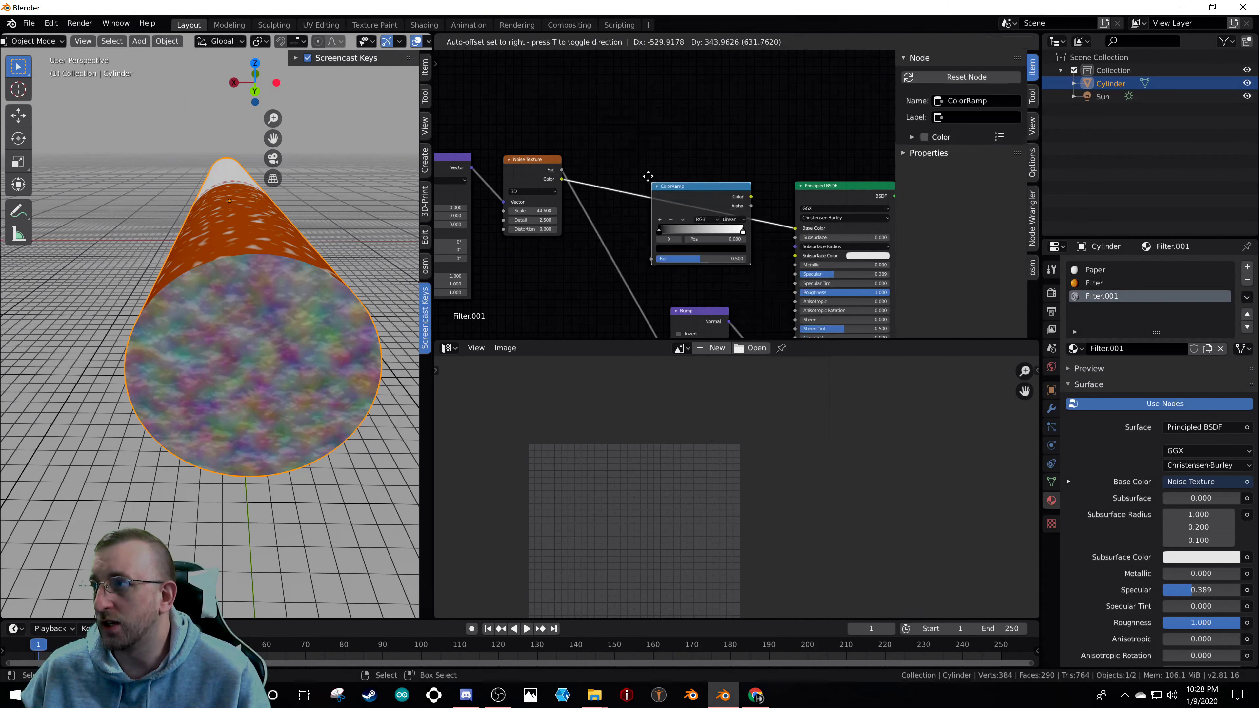
pyautogui.click(652, 194)
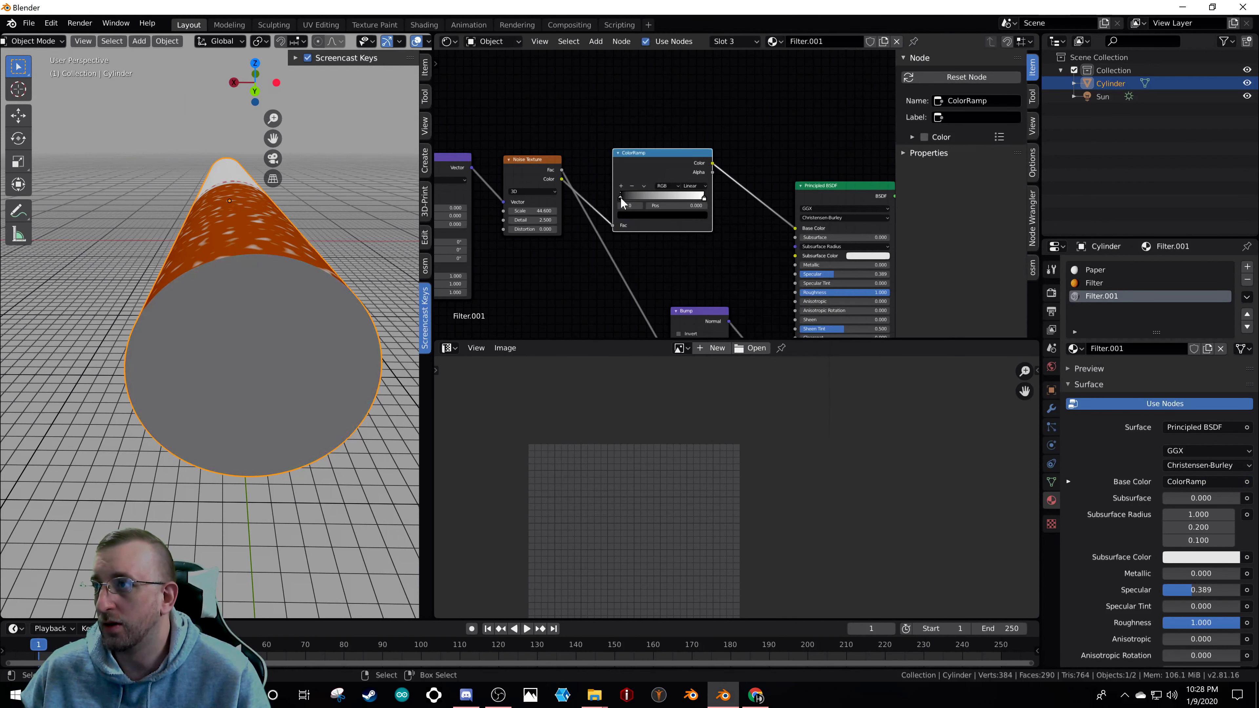
# - Set the ramp's black stop to white and move the second stop to 0.170
pyautogui.click(674, 216)
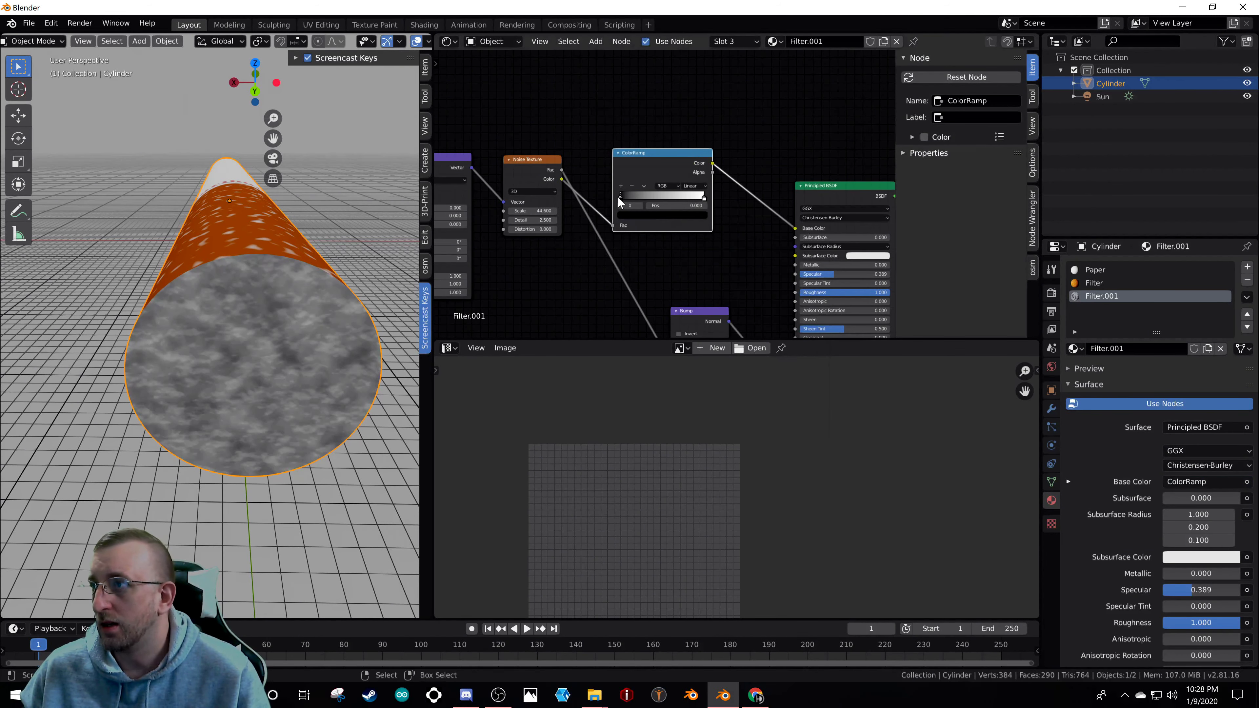
pyautogui.click(632, 215)
pyautogui.moveTo(686, 129); pyautogui.dragTo(689, 97)
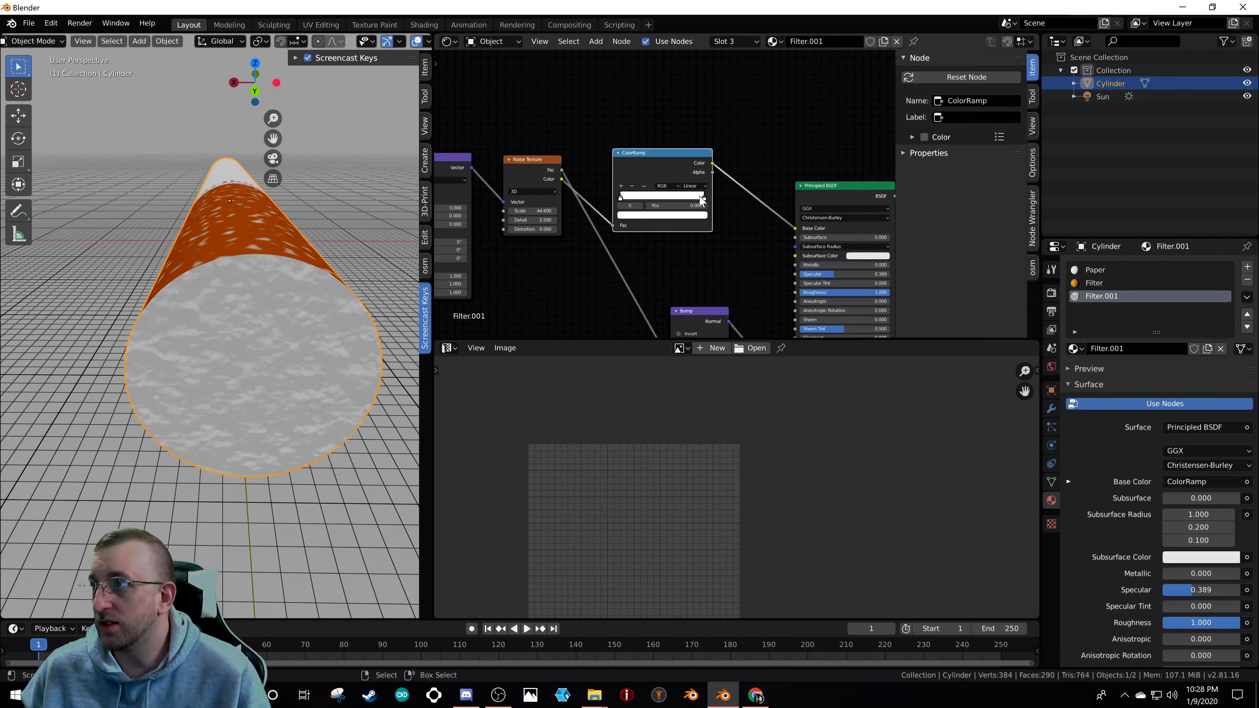
pyautogui.moveTo(704, 198); pyautogui.dragTo(635, 198)
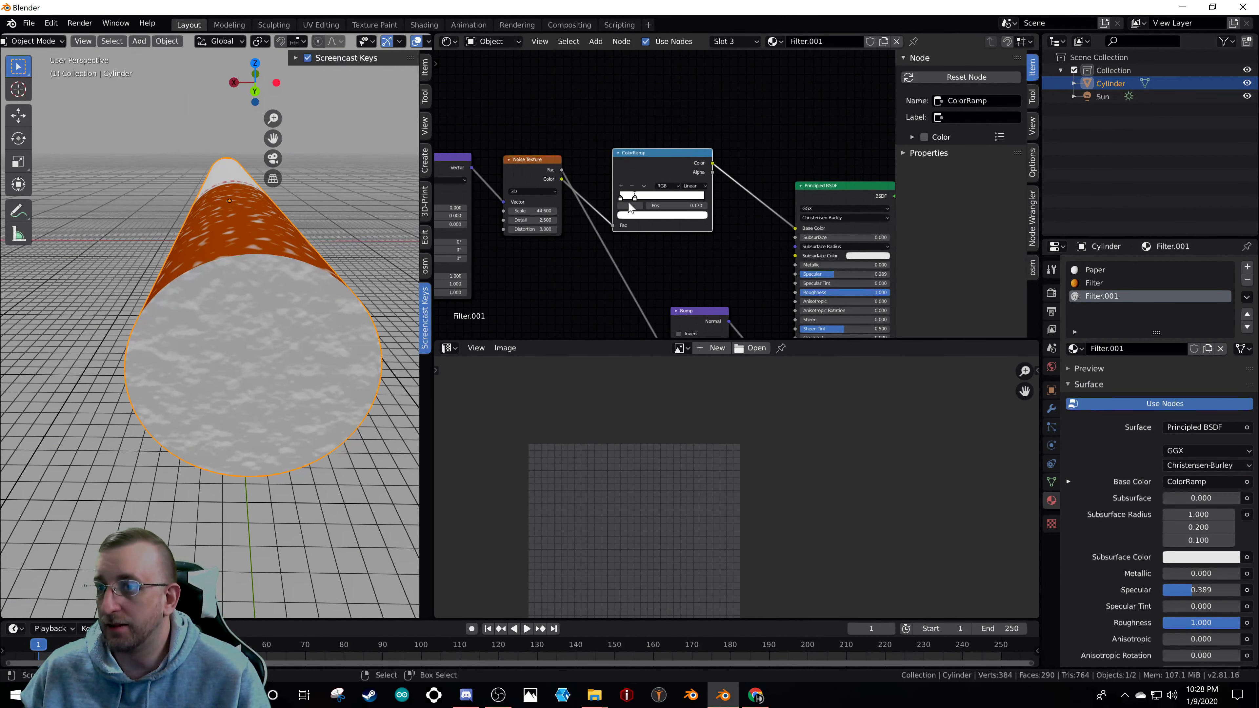
pyautogui.scroll(3, 244, 369)
pyautogui.keyDown('shift'); pyautogui.moveTo(253, 369); pyautogui.dragTo(312, 377, button='middle'); pyautogui.keyUp('shift')
pyautogui.scroll(-4, 312, 377)
pyautogui.scroll(3, 312, 377)
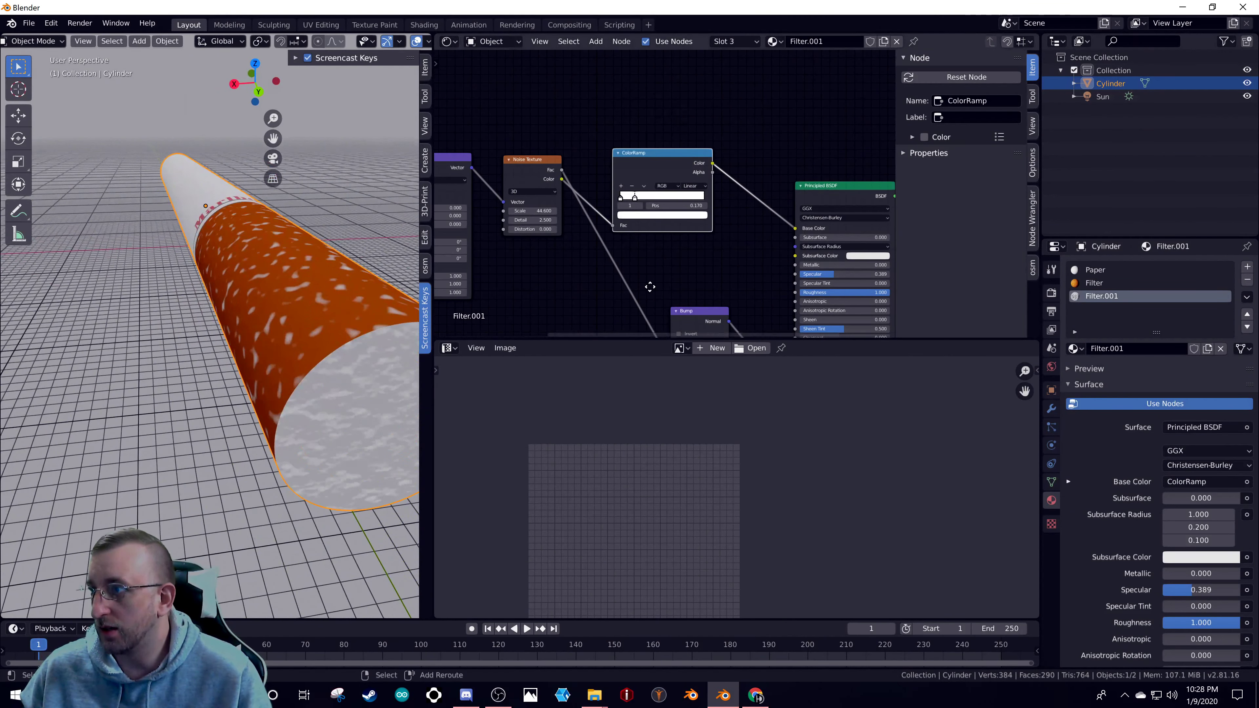
# - Set the Noise Texture Scale to 60, then raise it to 72.400
pyautogui.moveTo(653, 289); pyautogui.dragTo(577, 241, button='middle')
pyautogui.scroll(-2, 324, 408)
pyautogui.keyDown('shift'); pyautogui.moveTo(323, 407); pyautogui.dragTo(262, 382, button='middle'); pyautogui.keyUp('shift')
pyautogui.scroll(4, 276, 357)
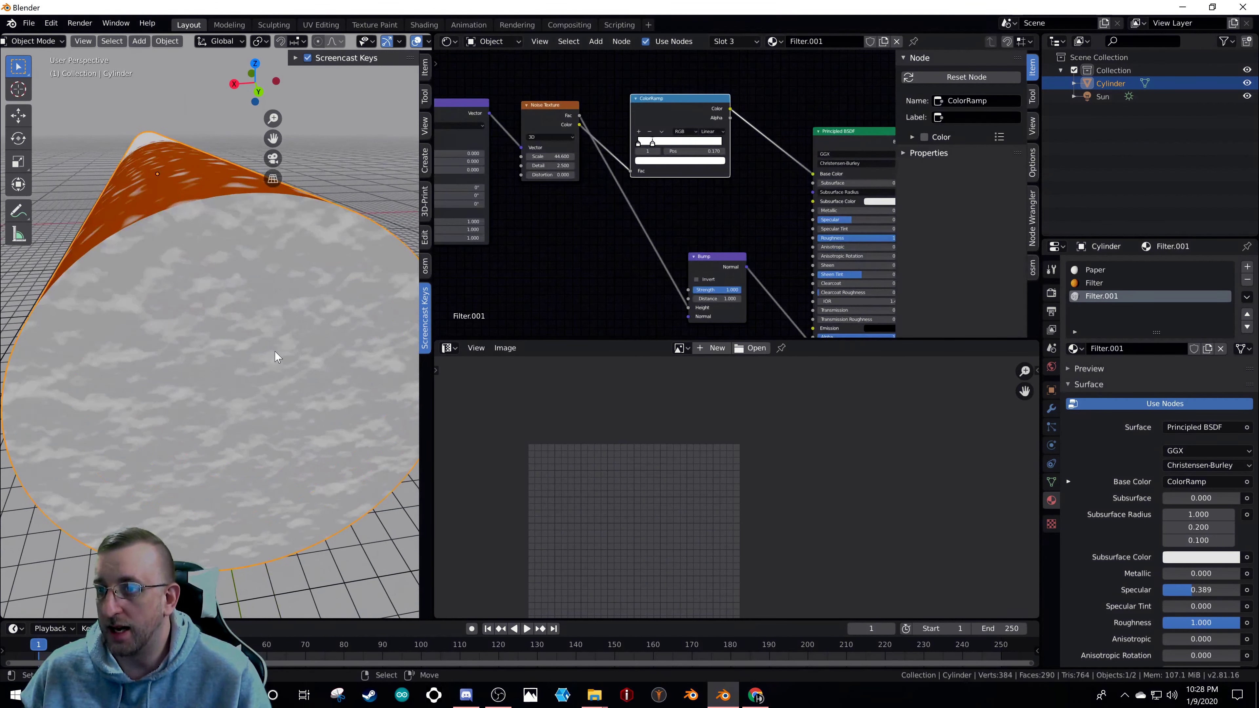
pyautogui.doubleClick(550, 156)
pyautogui.write('60')
pyautogui.press('Return')
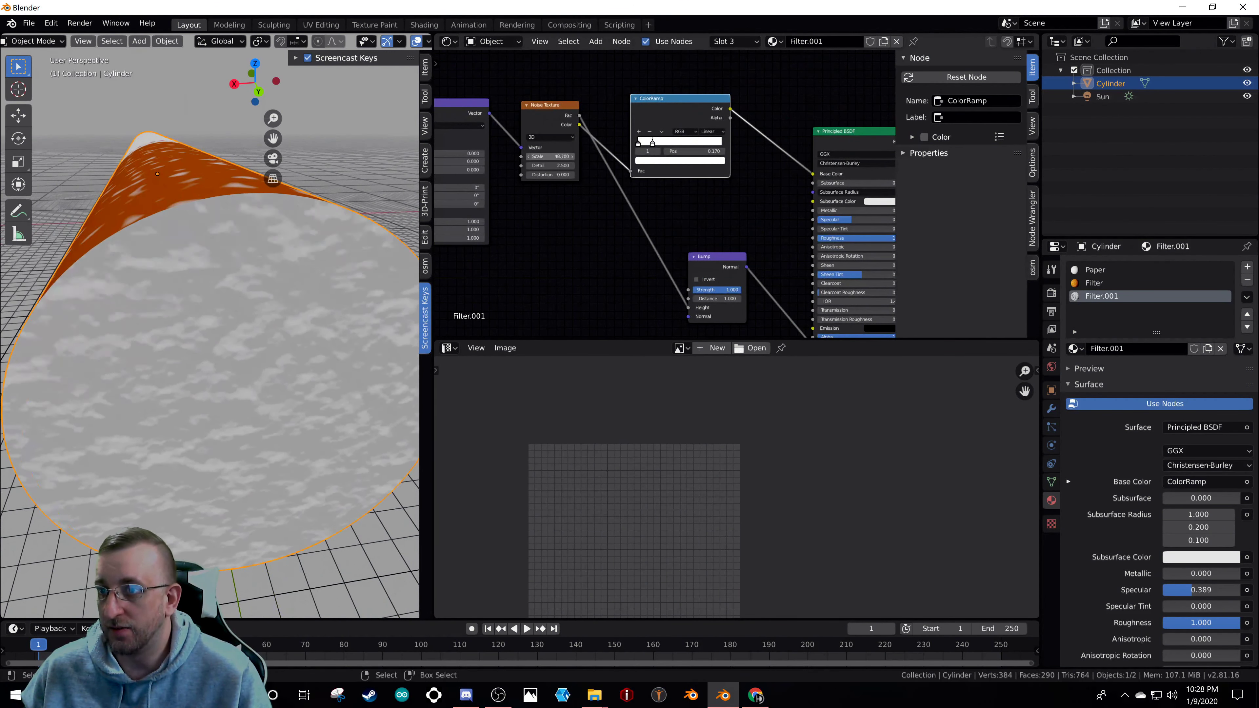
pyautogui.moveTo(550, 156)
pyautogui.mouseDown()
pyautogui.moveTo(565, 156)
pyautogui.moveTo(545, 165)
pyautogui.mouseUp()
# - Drag the Bump Strength down to weaken the end-cap bumps
pyautogui.scroll(-5, 265, 301)
pyautogui.scroll(2, 265, 302)
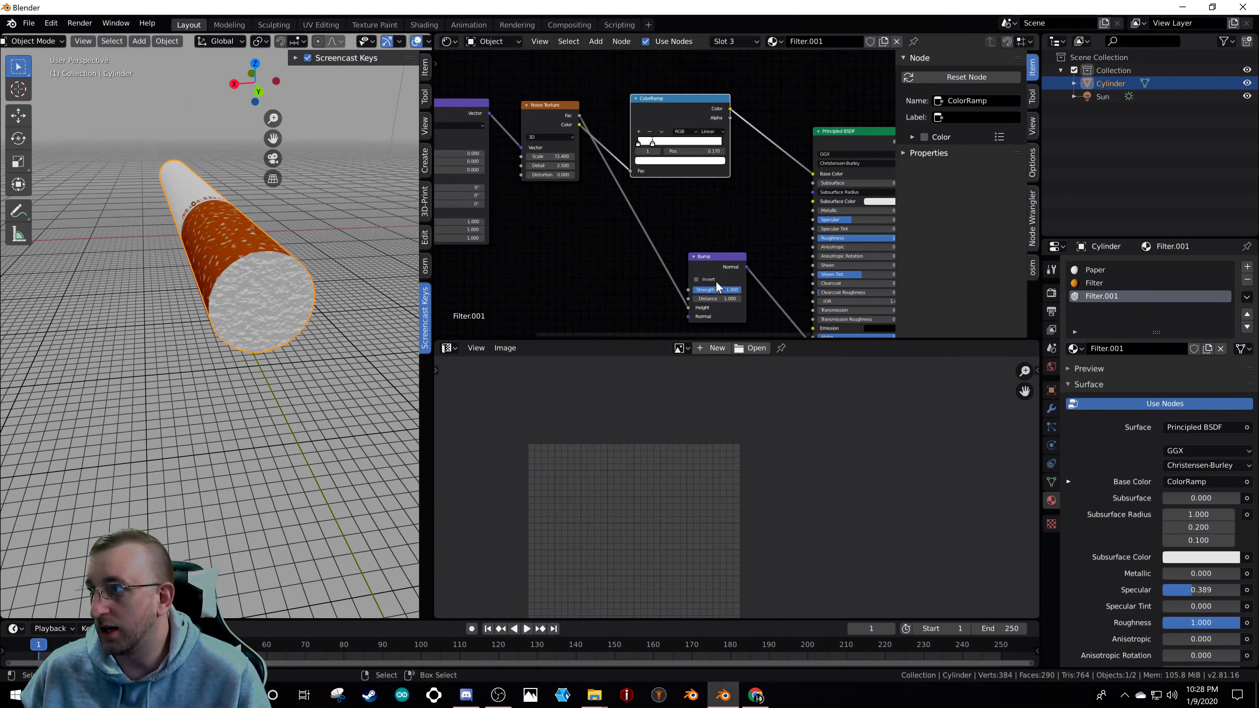
pyautogui.moveTo(716, 290); pyautogui.dragTo(698, 290)
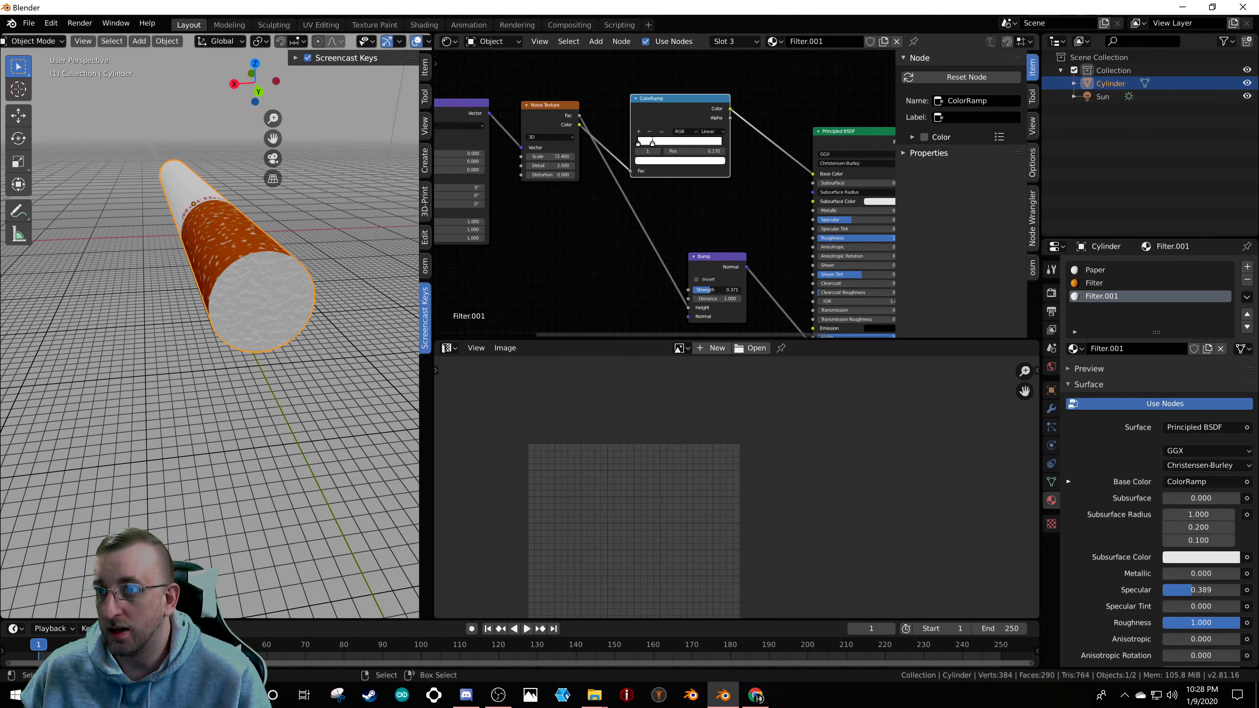
pyautogui.scroll(-2, 322, 298)
# - Orbit around the cigarette, briefly toggling Edit Mode, to inspect the bumped end cap
pyautogui.moveTo(322, 298); pyautogui.dragTo(301, 354, button='middle')
pyautogui.press('Tab')
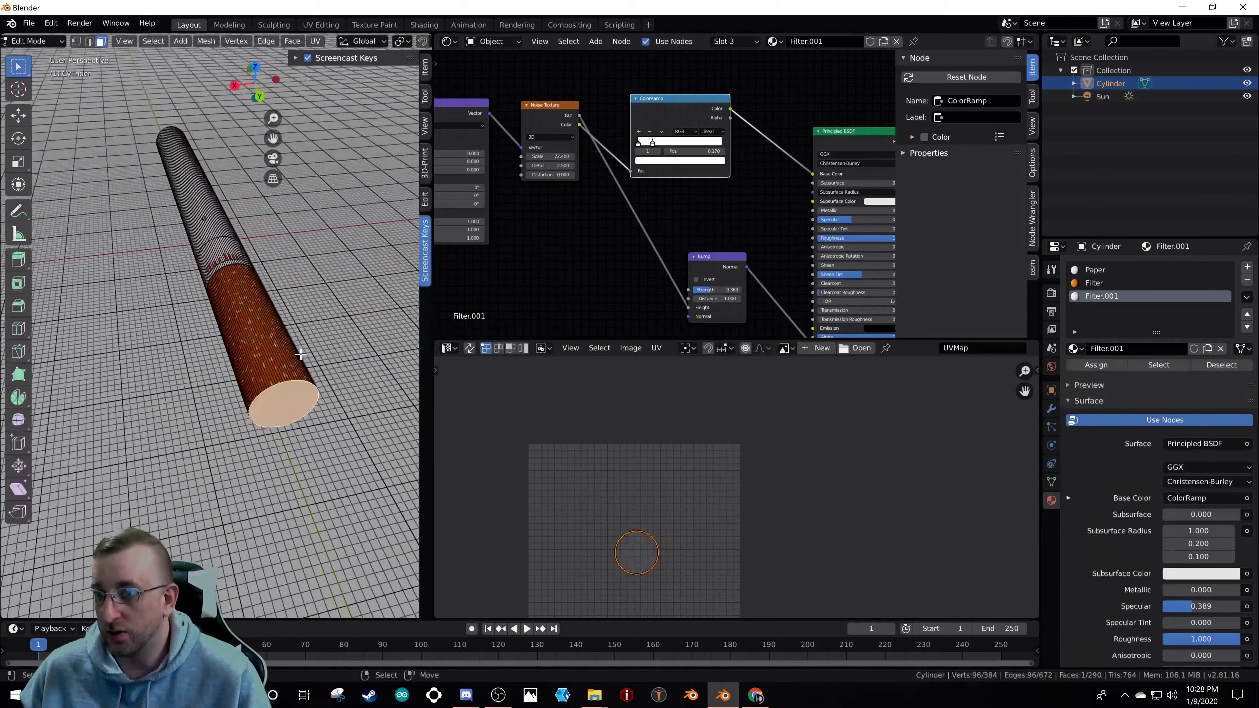
pyautogui.press('Tab')
pyautogui.scroll(4, 278, 387)
pyautogui.scroll(-3, 267, 409)
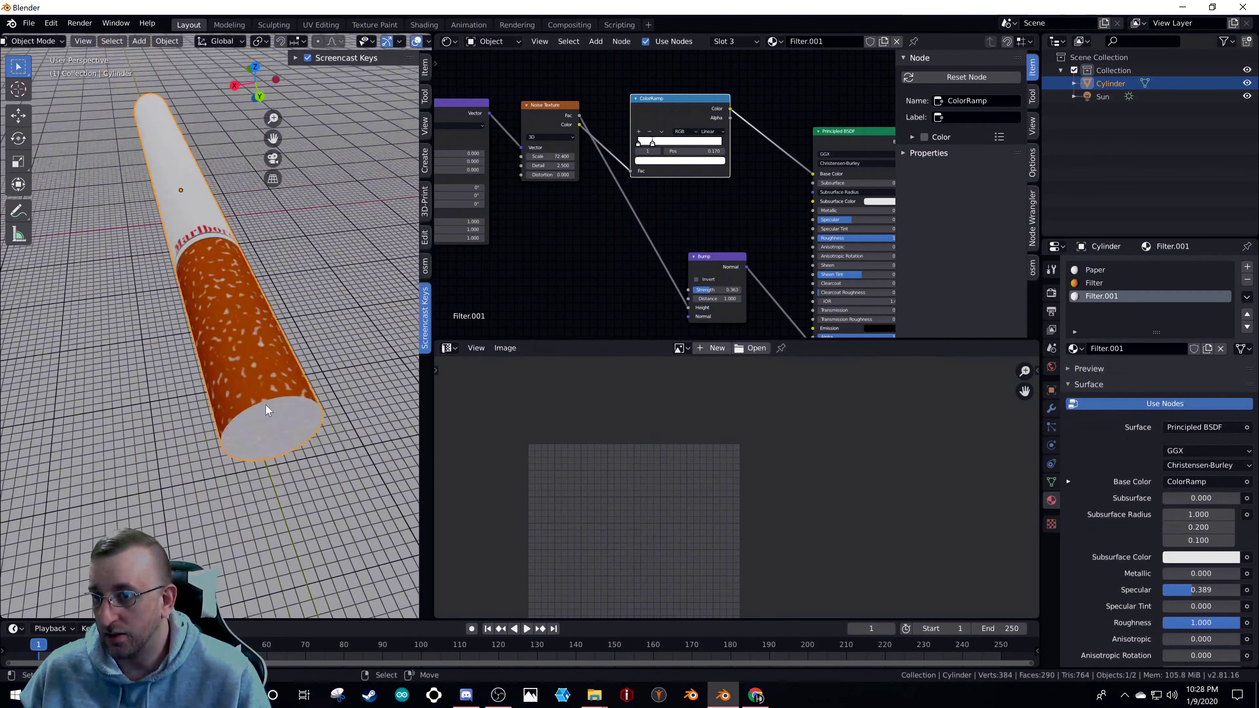
pyautogui.moveTo(267, 409); pyautogui.dragTo(290, 400, button='middle')
pyautogui.scroll(-4, 293, 398)
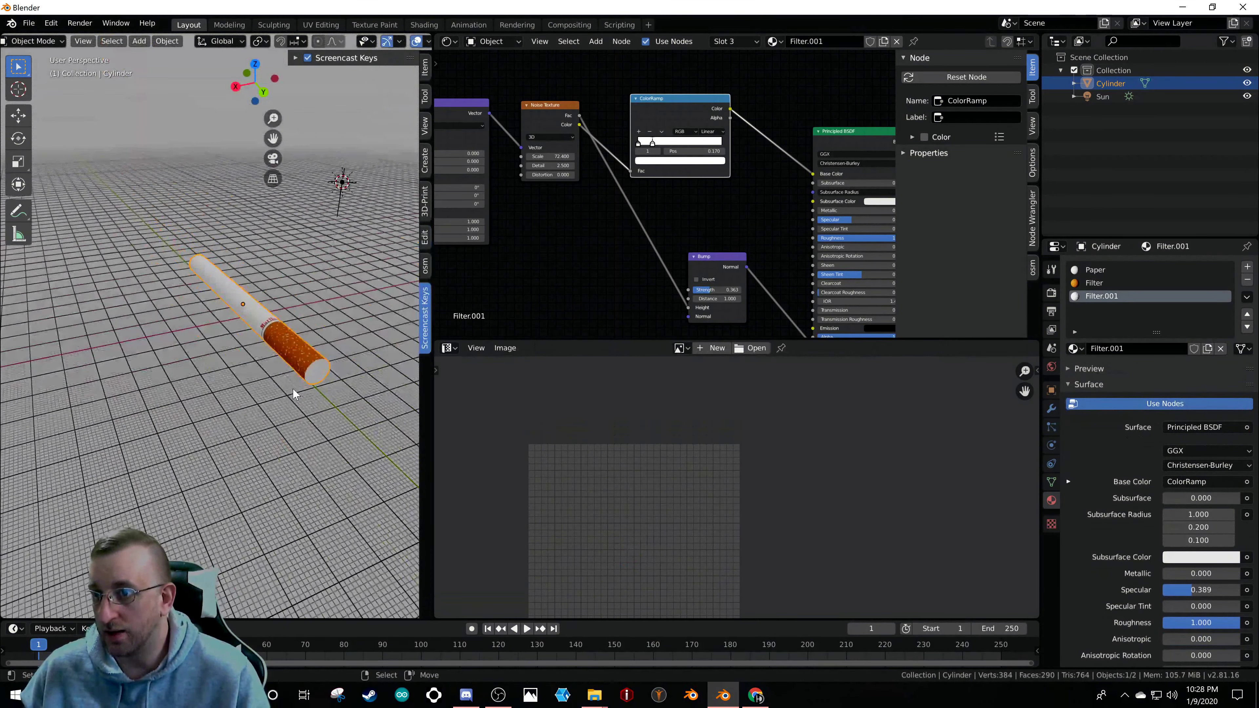
pyautogui.scroll(-2, 291, 388)
pyautogui.scroll(2, 309, 385)
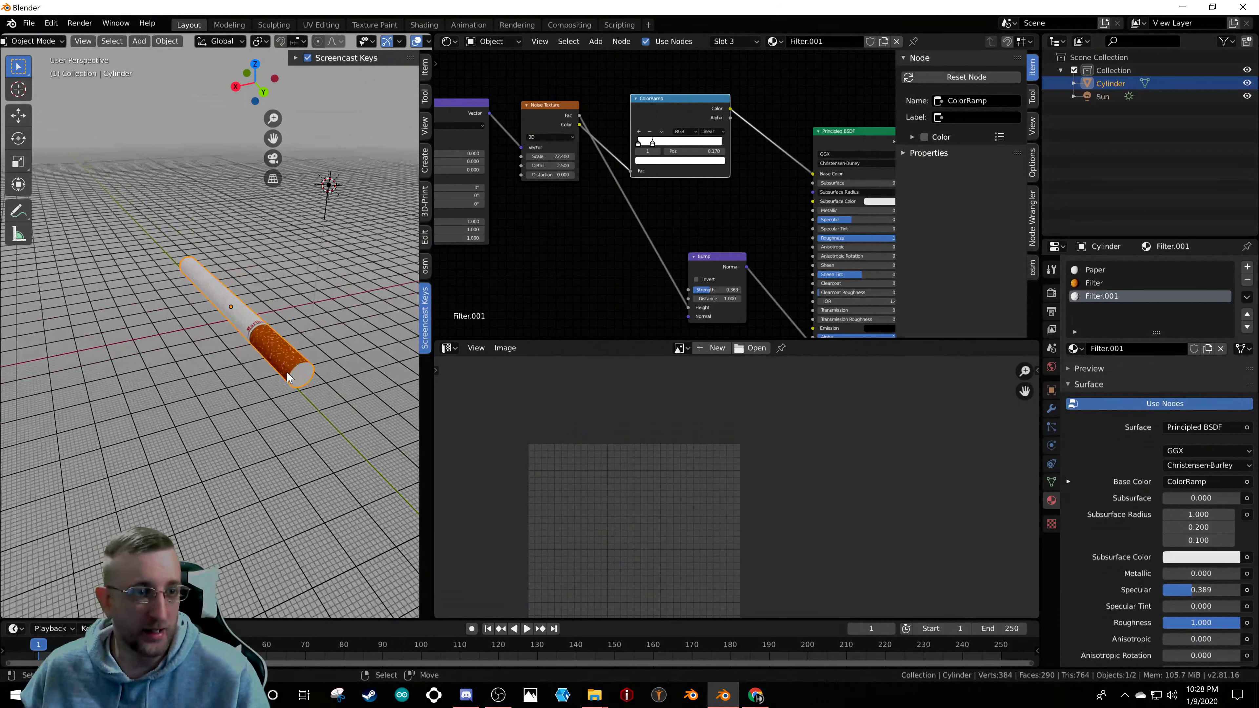
pyautogui.scroll(1, 288, 378)
pyautogui.scroll(3, 303, 378)
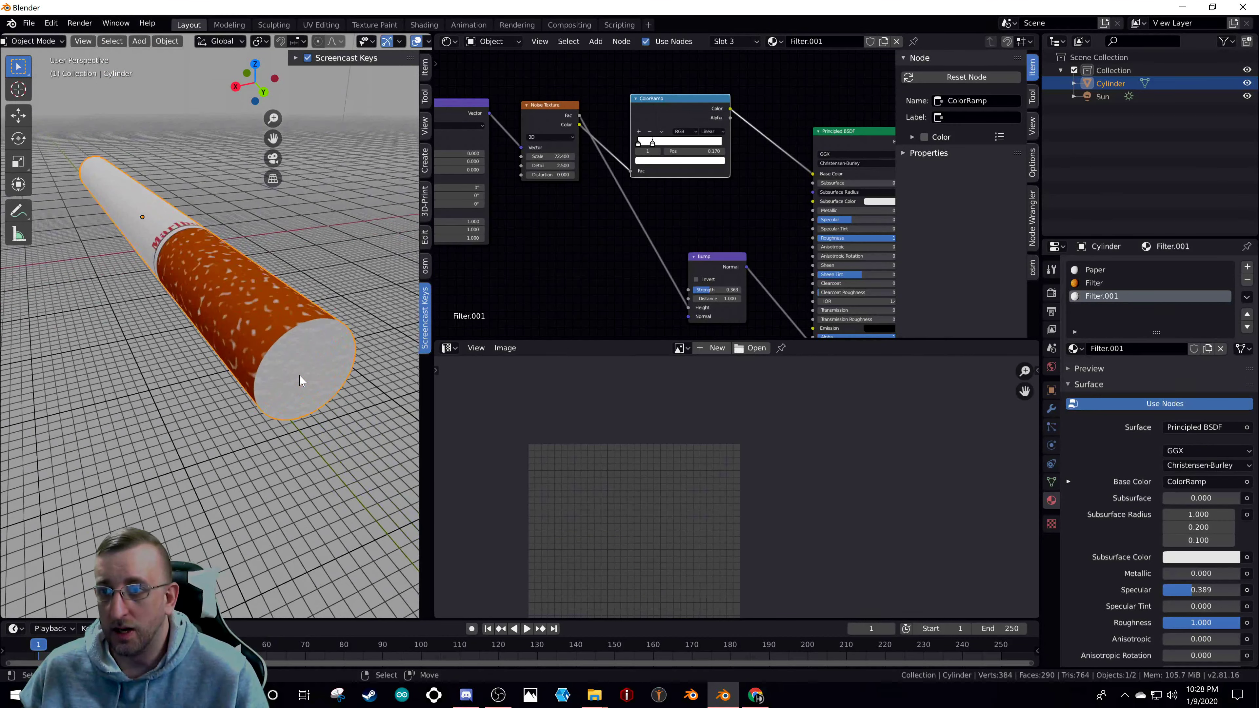
pyautogui.scroll(-3, 300, 381)
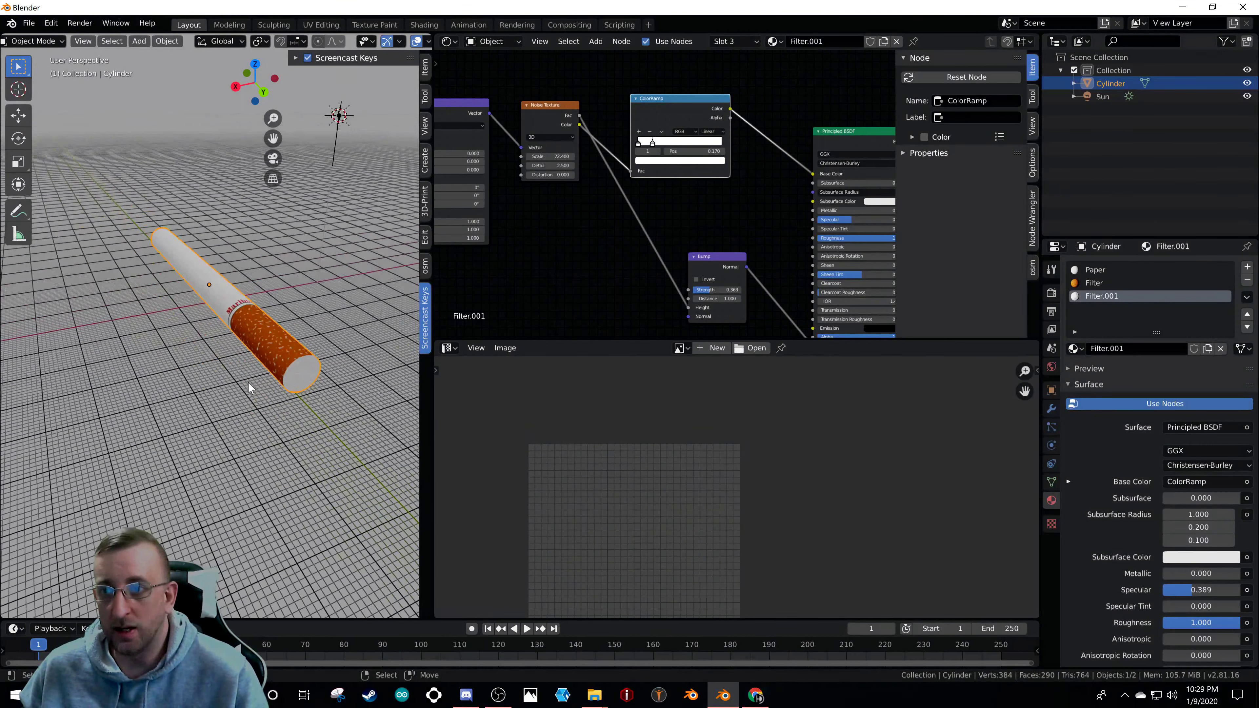
# - Orbit to face the end cap, starting and then cancelling a move of the cylinder
pyautogui.moveTo(249, 384); pyautogui.dragTo(298, 351, button='middle')
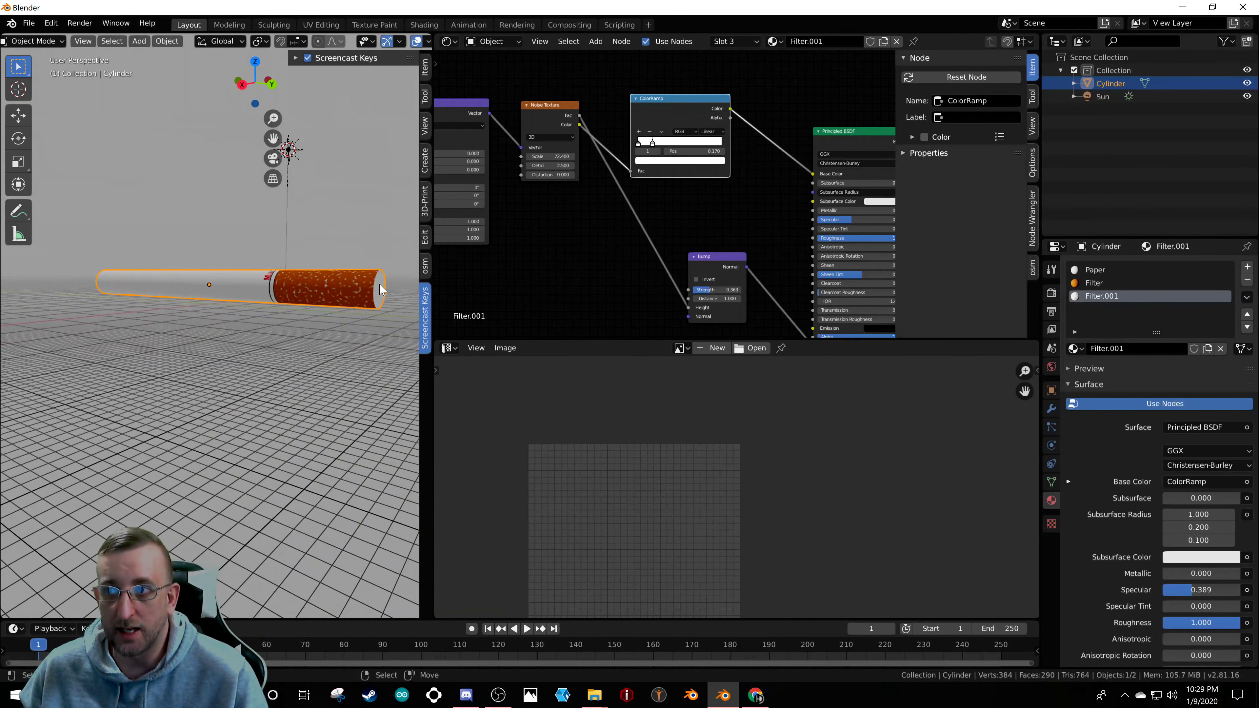
pyautogui.moveTo(223, 302); pyautogui.dragTo(229, 382, button='middle')
pyautogui.press('g')
pyautogui.rightClick(223, 369)
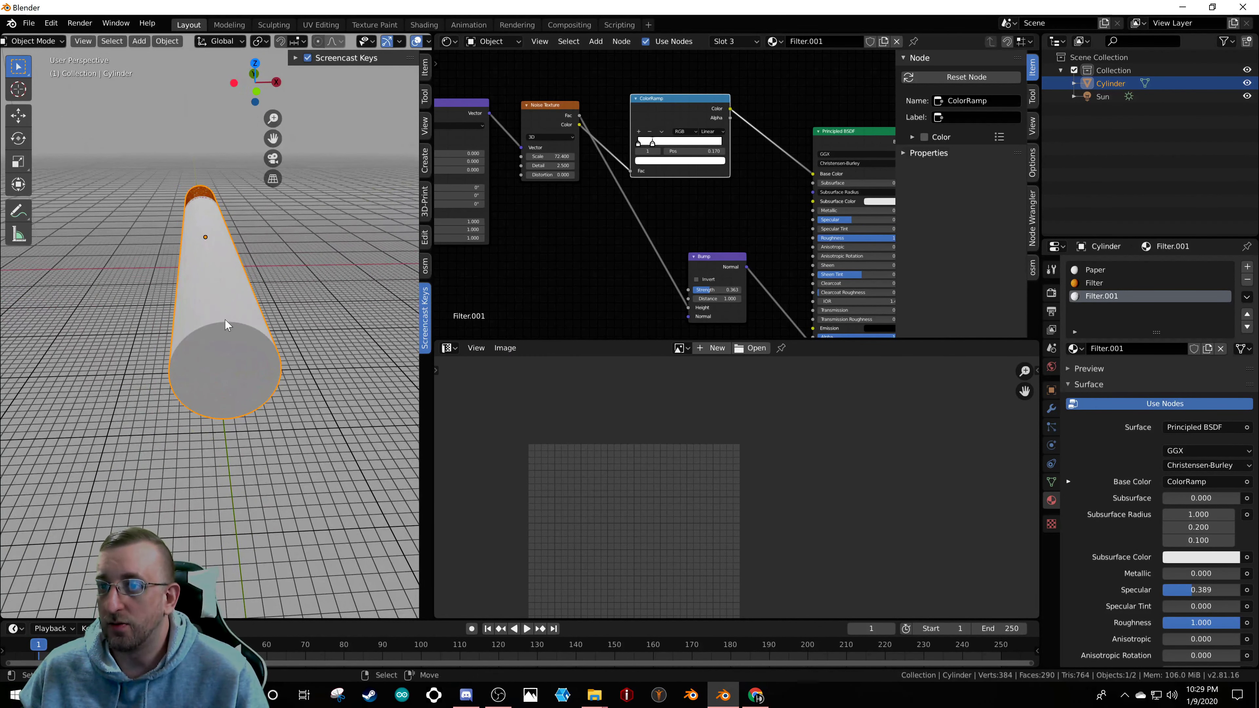
# - Select the end-cap face in Edit Mode and add a fourth material slot after Filter
pyautogui.press('Tab')
pyautogui.click(226, 357)
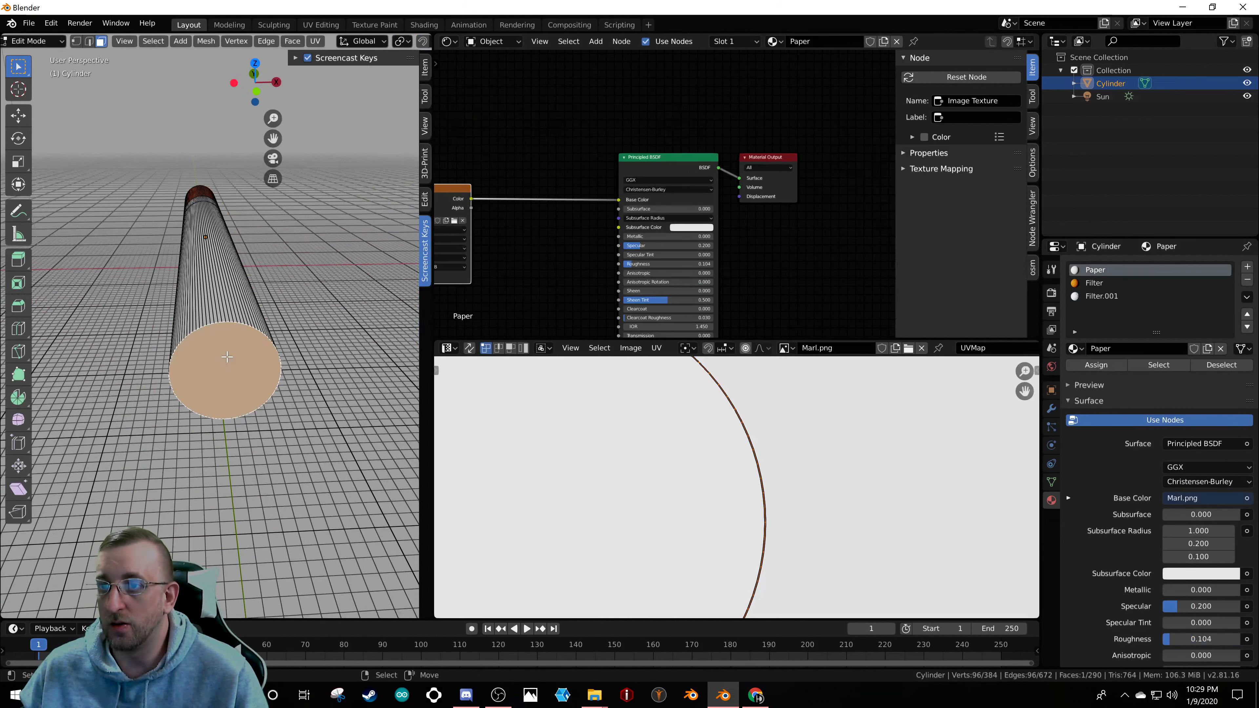
pyautogui.scroll(-2, 283, 360)
pyautogui.scroll(-8, 769, 441)
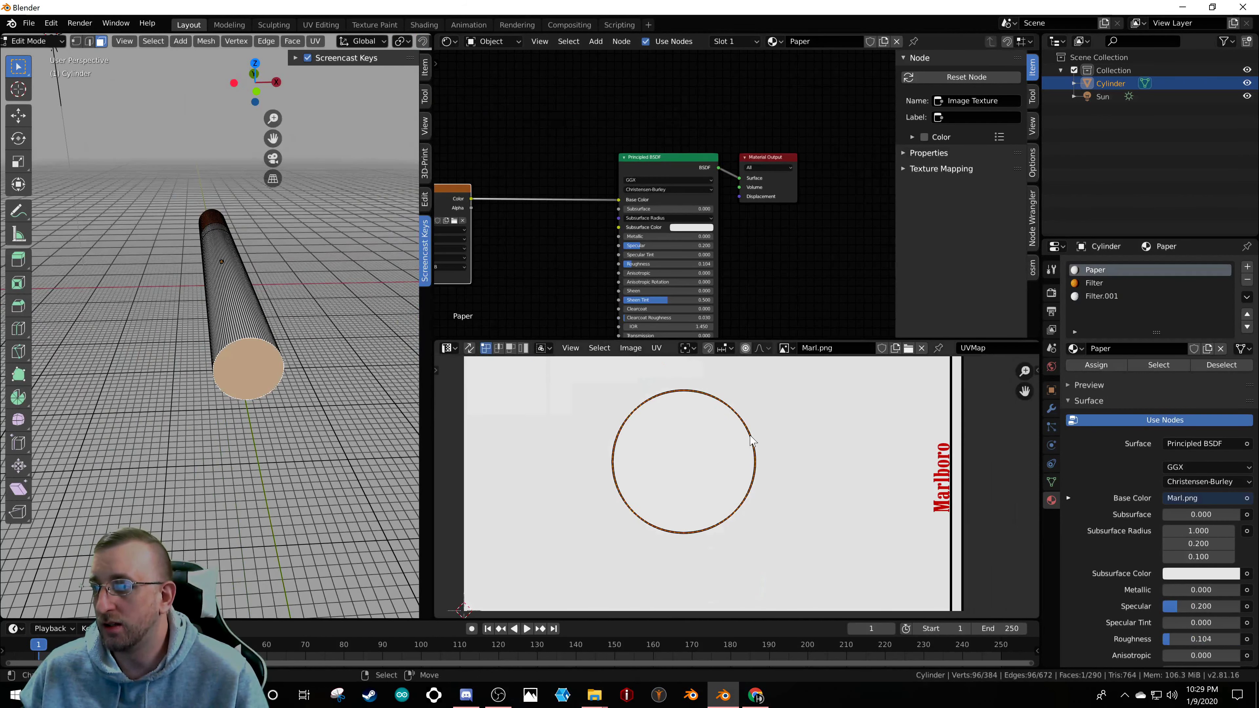
pyautogui.click(1094, 283)
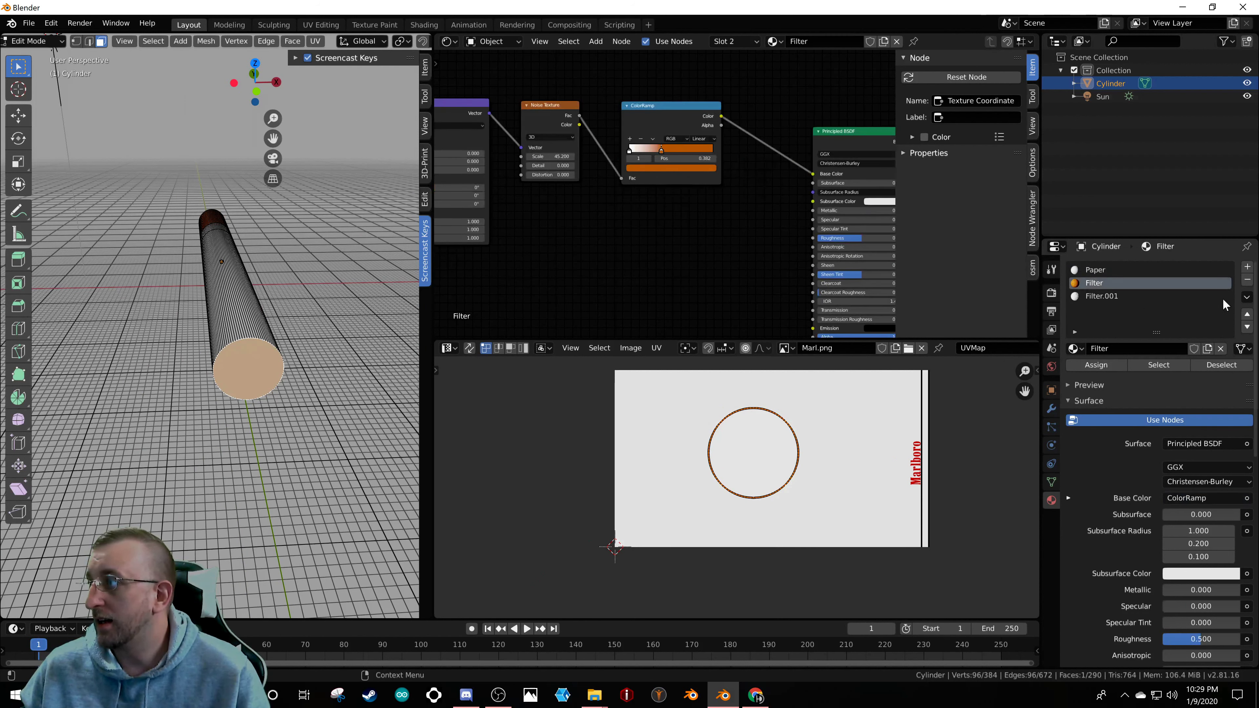
pyautogui.click(1247, 268)
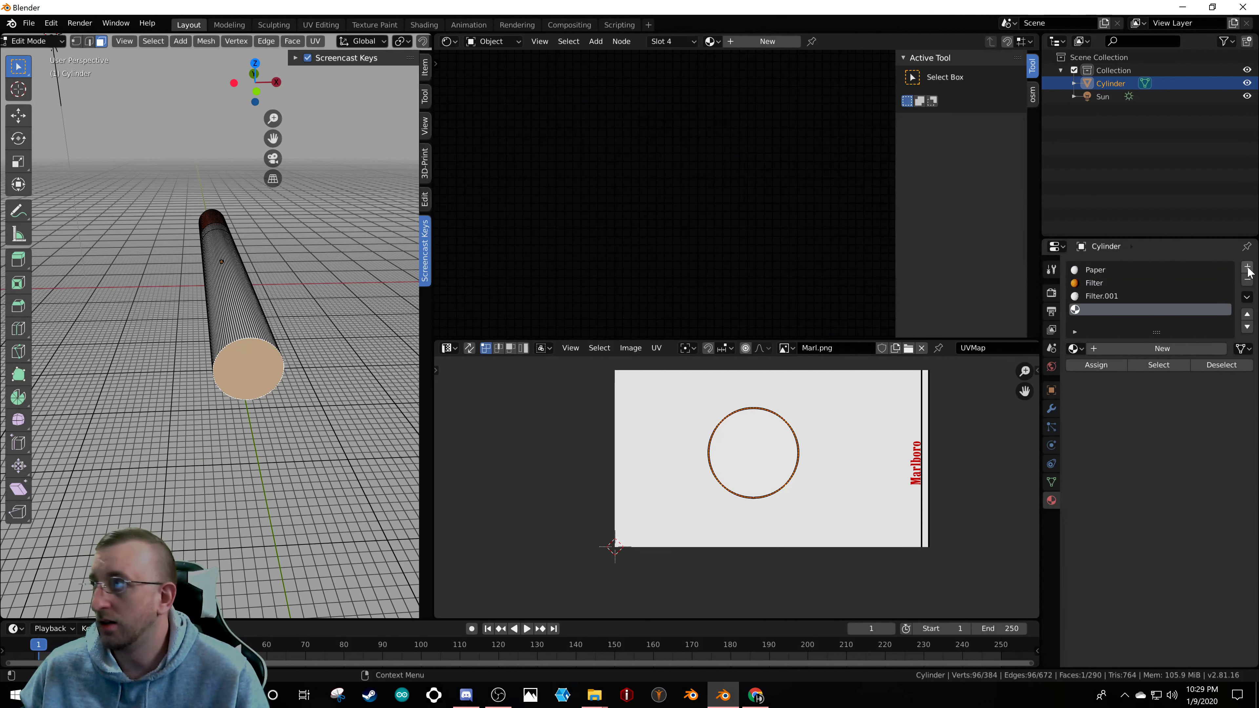
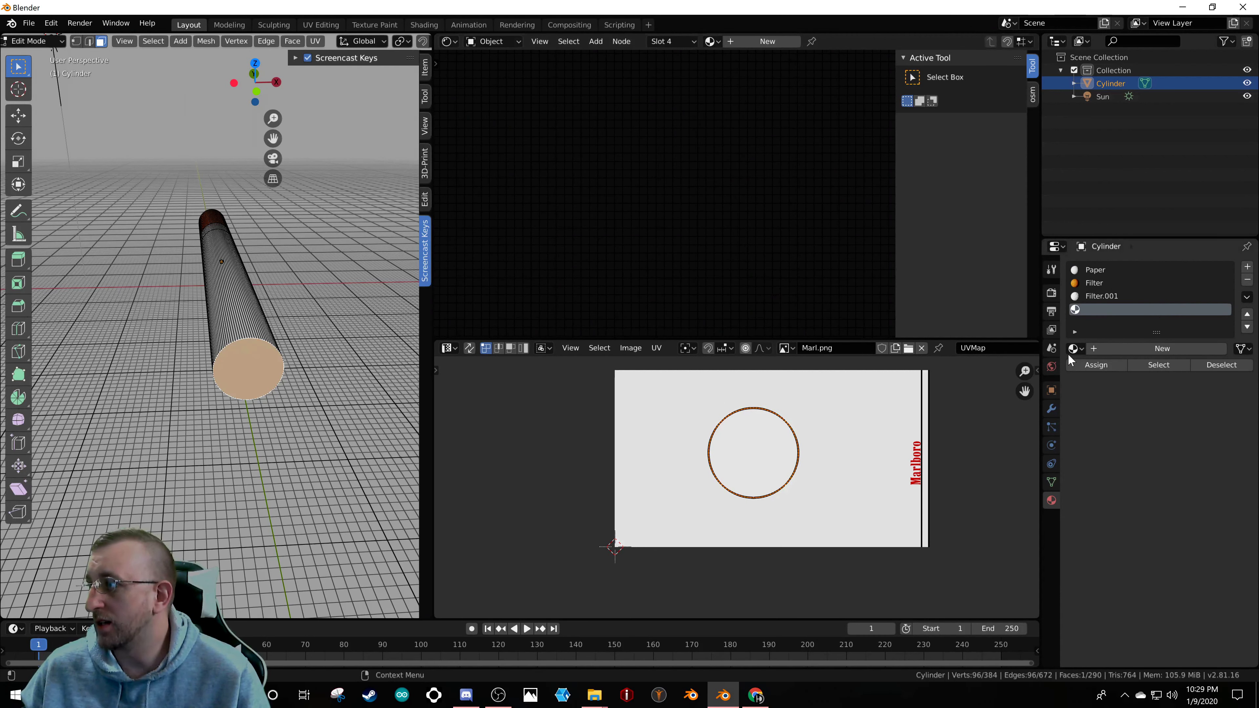
# - Load the Filter material into the fourth slot and duplicate it as Filter.002
pyautogui.click(1077, 349)
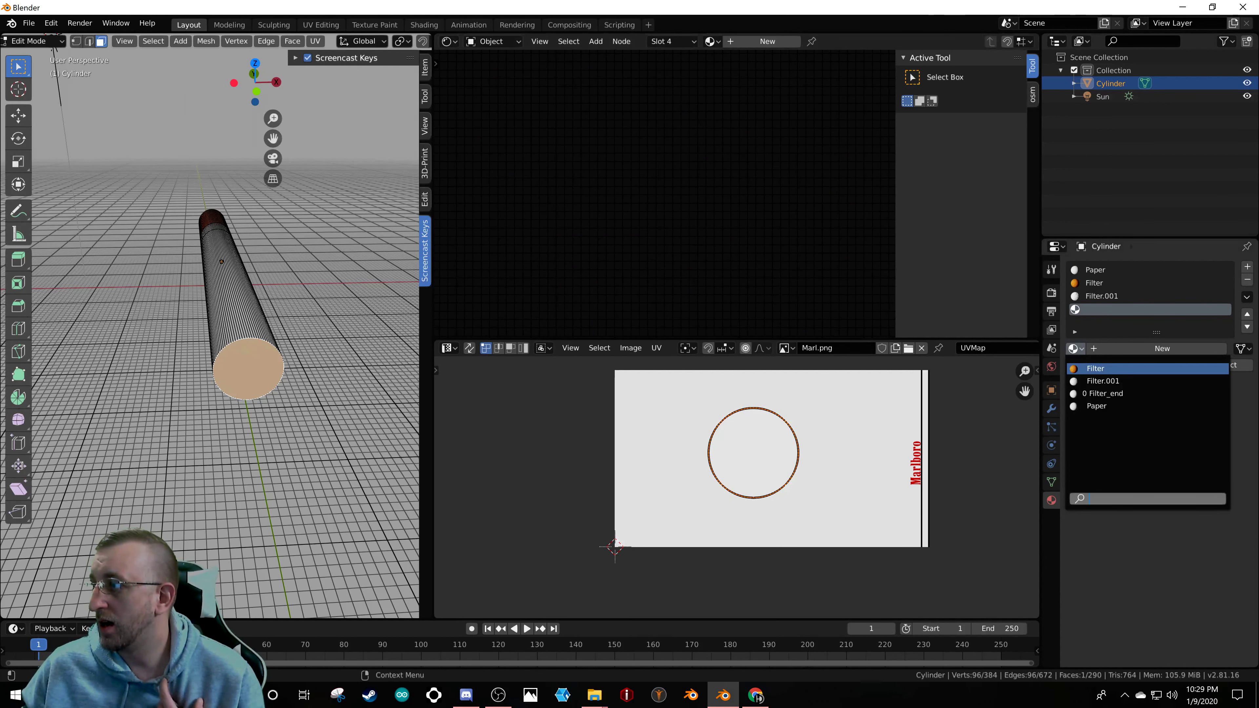
pyautogui.click(1093, 368)
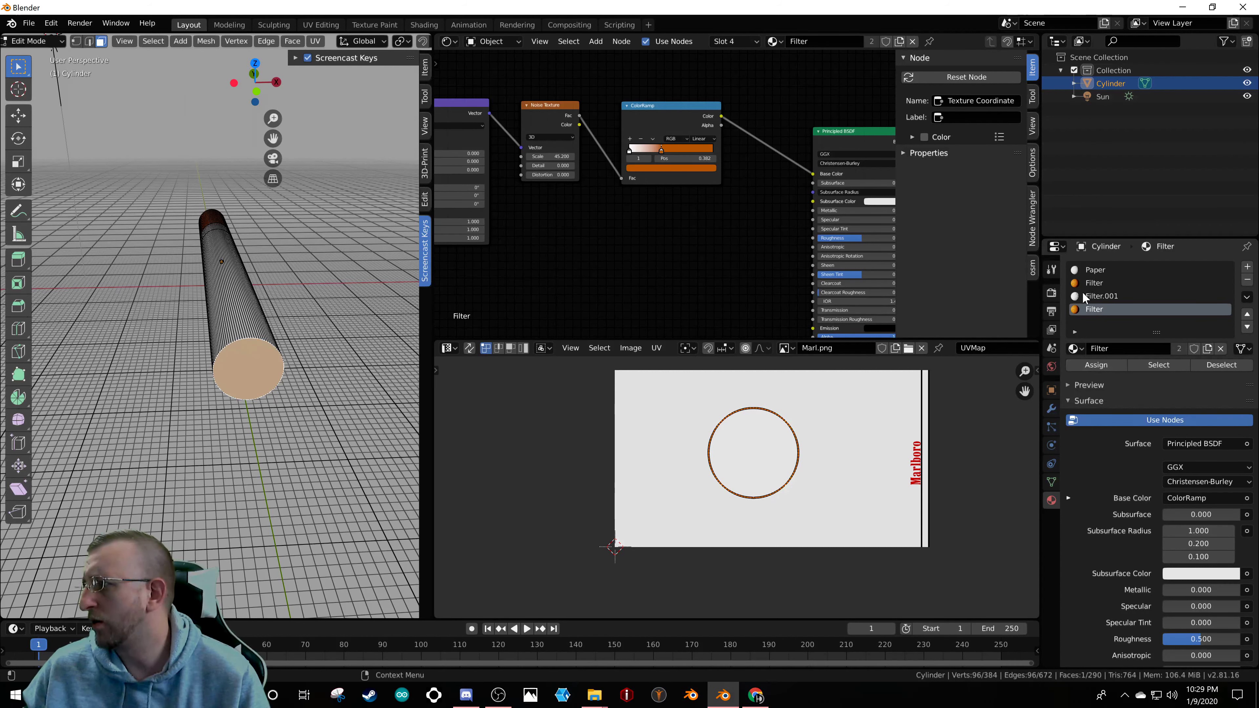
pyautogui.click(1208, 349)
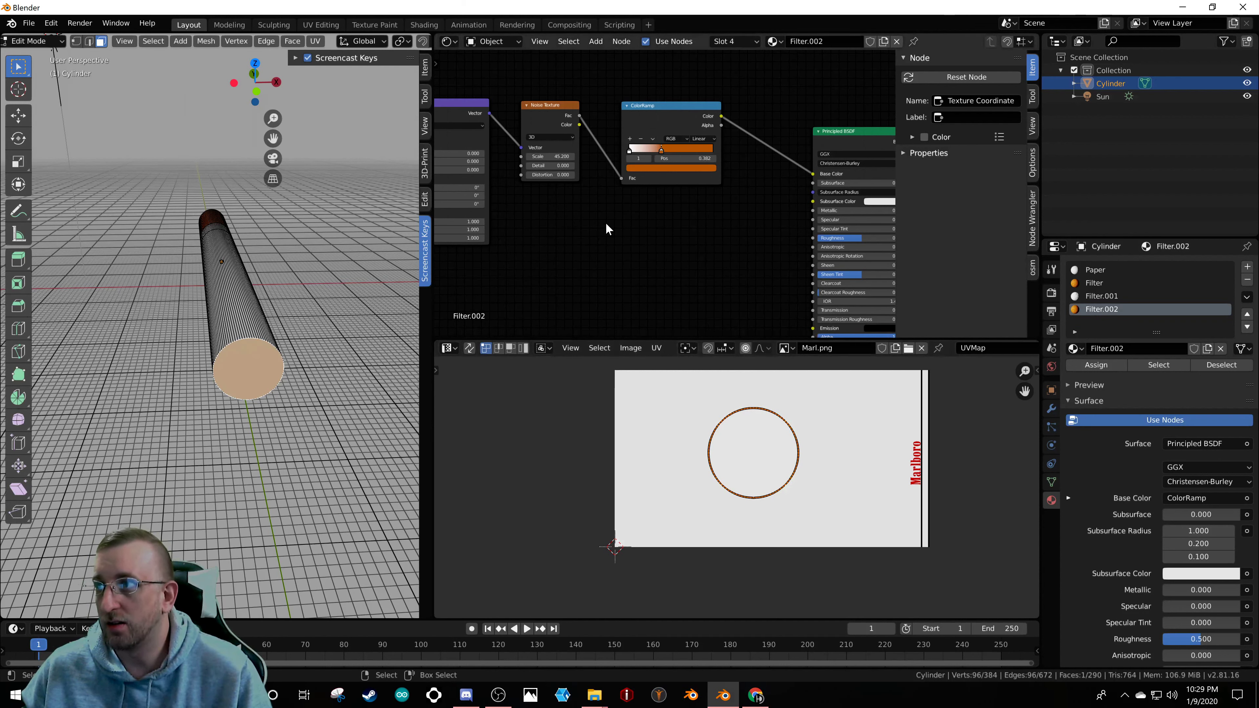
# - Add a Bump node and connect its Normal output to the Principled BSDF Normal input
pyautogui.scroll(-2, 668, 259)
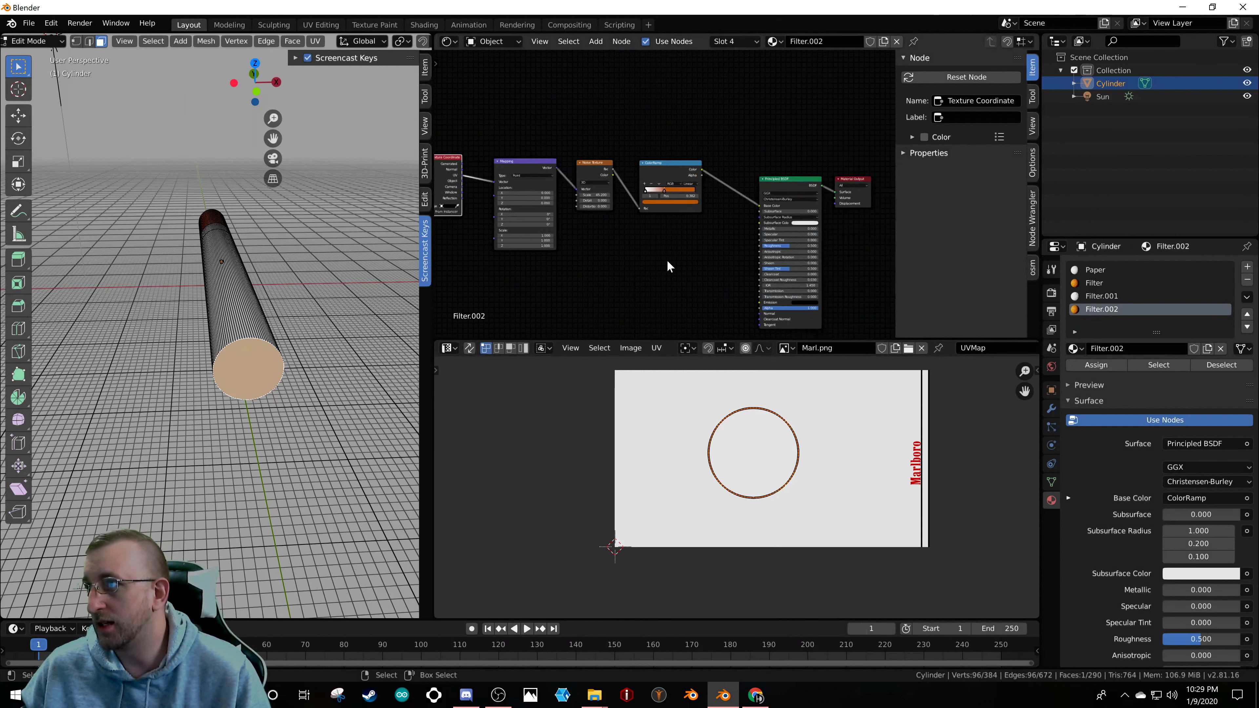
pyautogui.moveTo(668, 268); pyautogui.dragTo(674, 207, button='middle')
pyautogui.hotkey('shift', 'a')
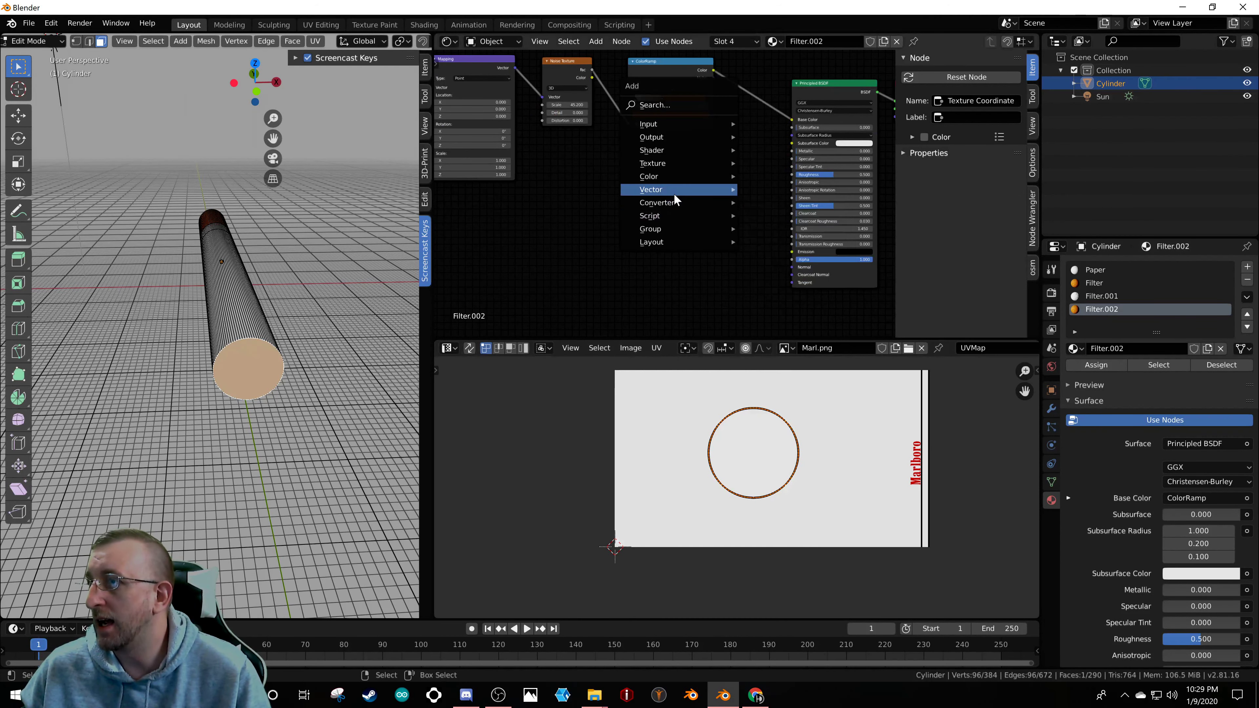
pyautogui.moveTo(674, 194)
pyautogui.click(763, 190)
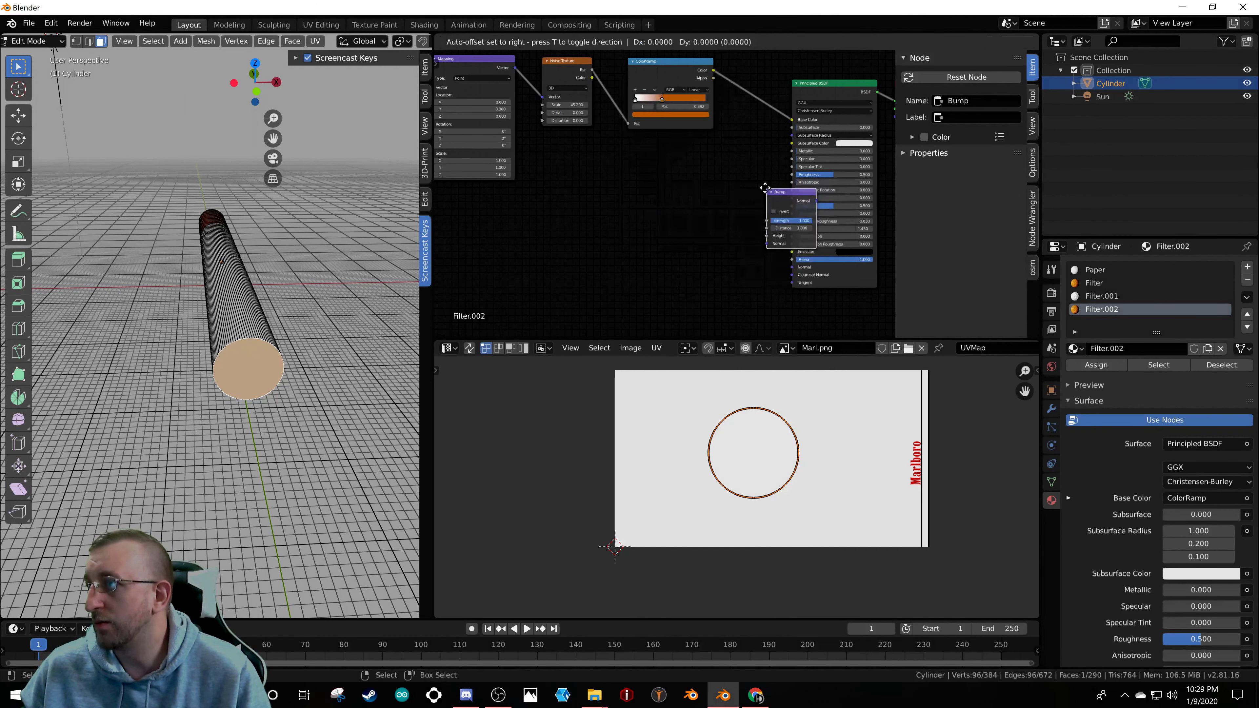
pyautogui.click(769, 206)
pyautogui.moveTo(755, 210); pyautogui.dragTo(760, 226)
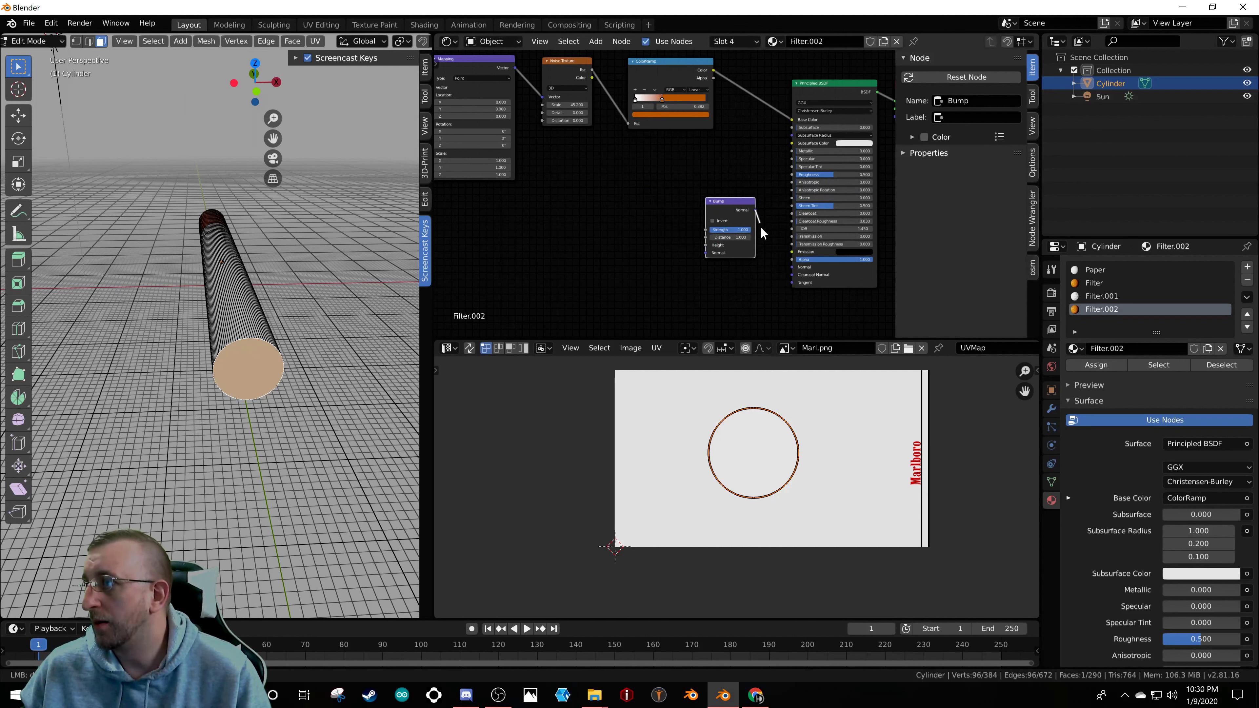
pyautogui.moveTo(793, 267); pyautogui.dragTo(792, 267)
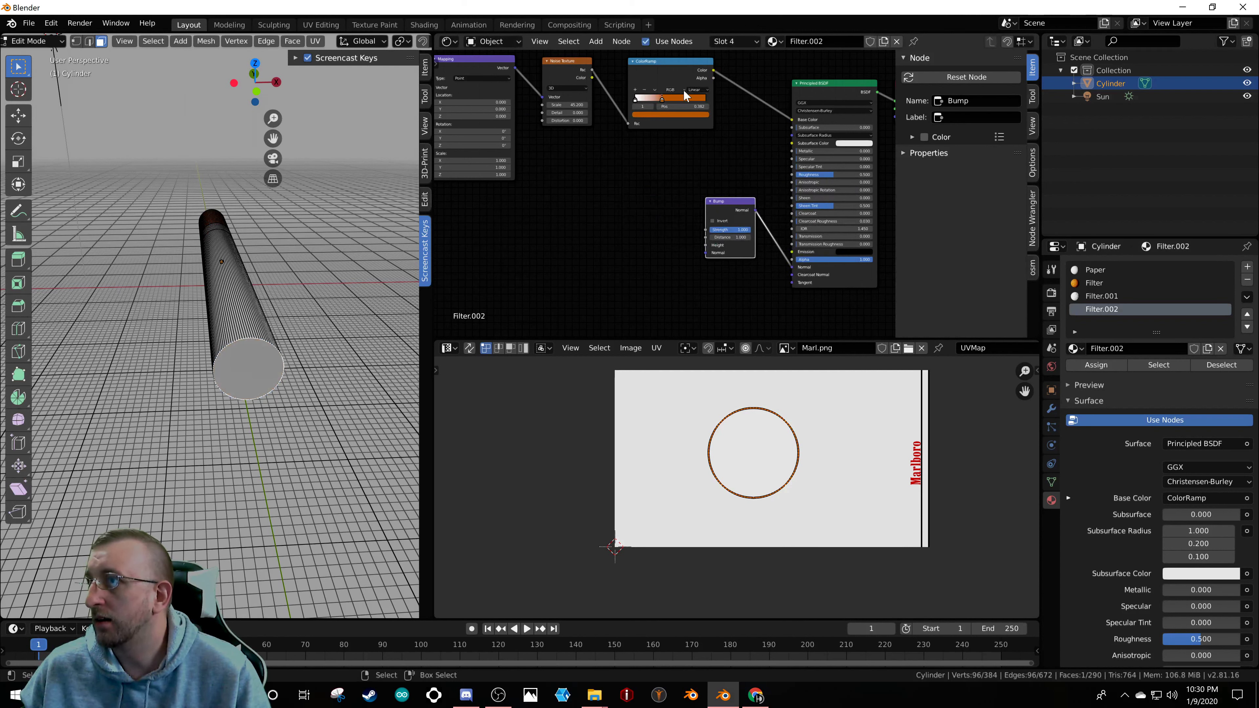
# - Feed the Noise Texture into the Bump Height input and move the ColorRamp node up and right
pyautogui.moveTo(593, 75)
pyautogui.mouseDown()
pyautogui.moveTo(666, 235)
pyautogui.moveTo(709, 255)
pyautogui.moveTo(706, 244)
pyautogui.mouseUp()
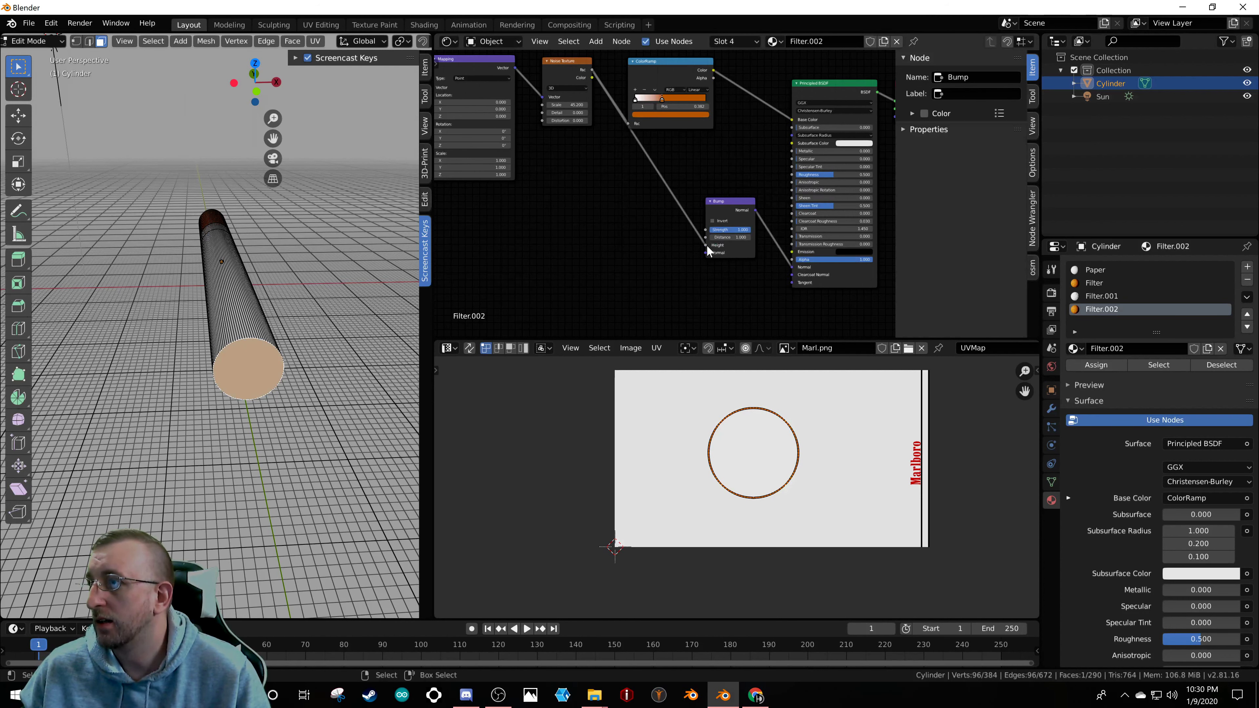
pyautogui.scroll(2, 714, 243)
pyautogui.scroll(-3, 715, 244)
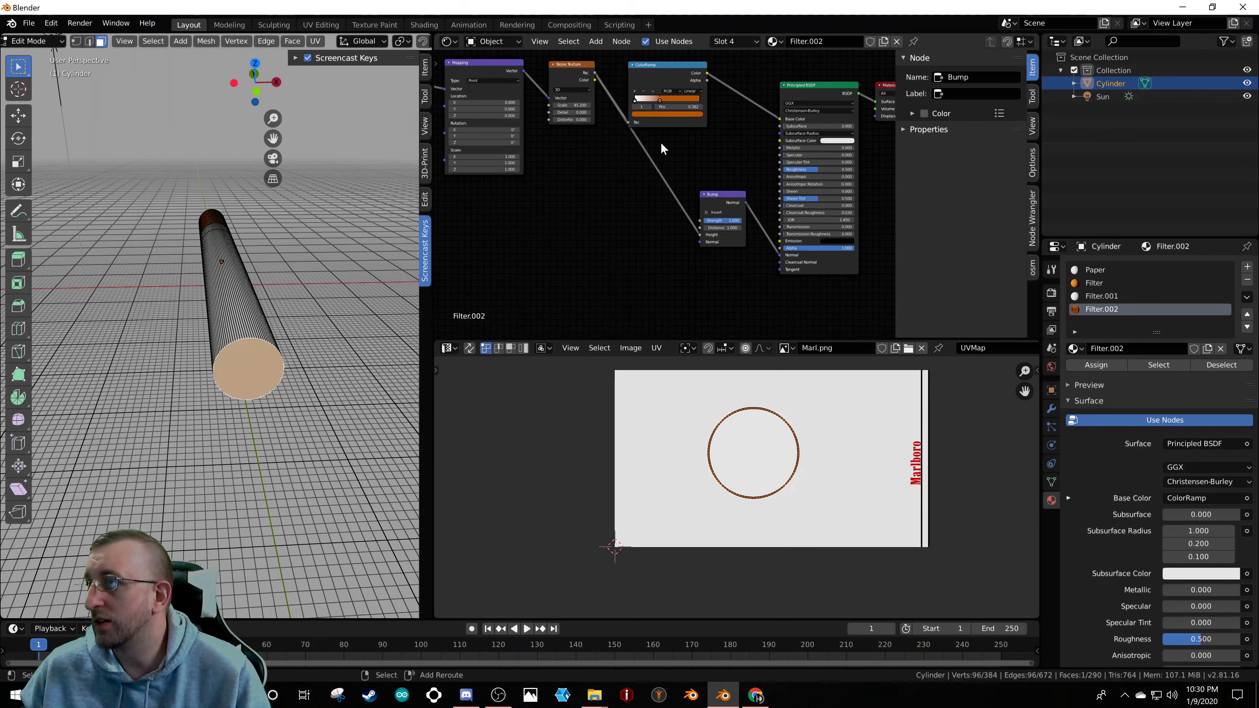
pyautogui.moveTo(646, 123); pyautogui.dragTo(579, 193, button='middle')
pyautogui.moveTo(595, 144); pyautogui.dragTo(620, 117)
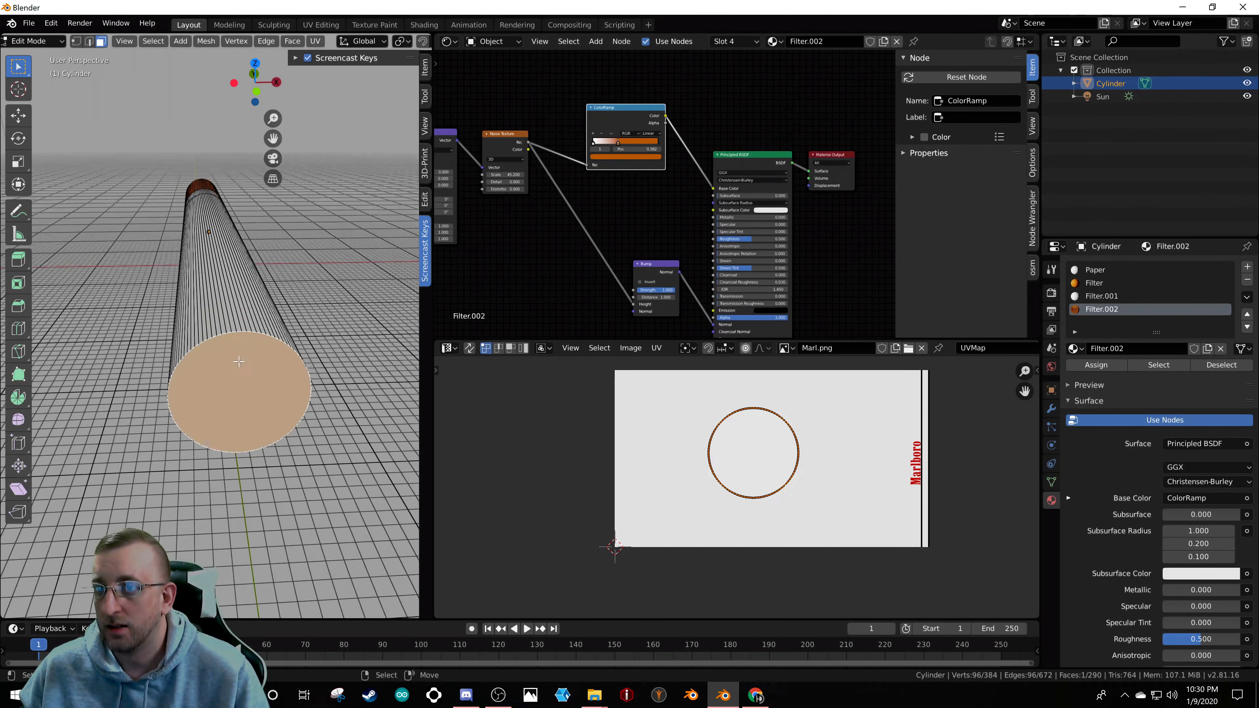
pyautogui.scroll(4, 238, 372)
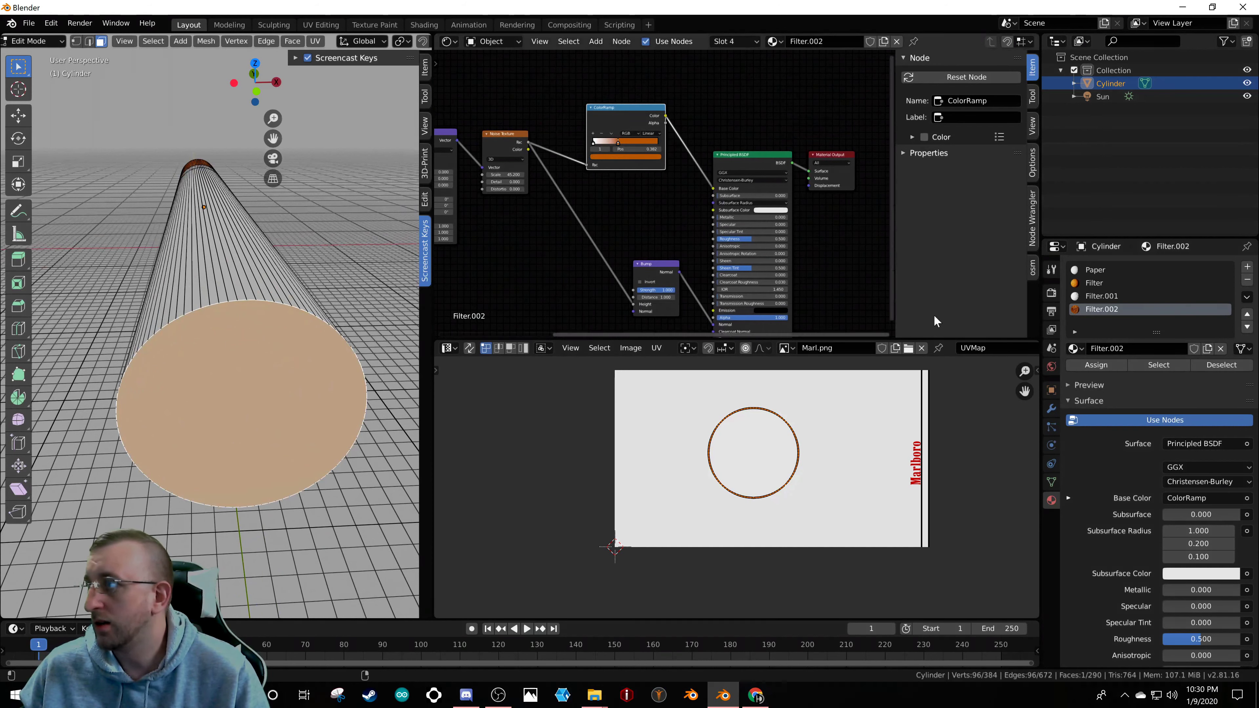
# - Assign Filter.002 to the selected end-cap face and return to Object Mode
pyautogui.click(1098, 366)
pyautogui.press('Tab')
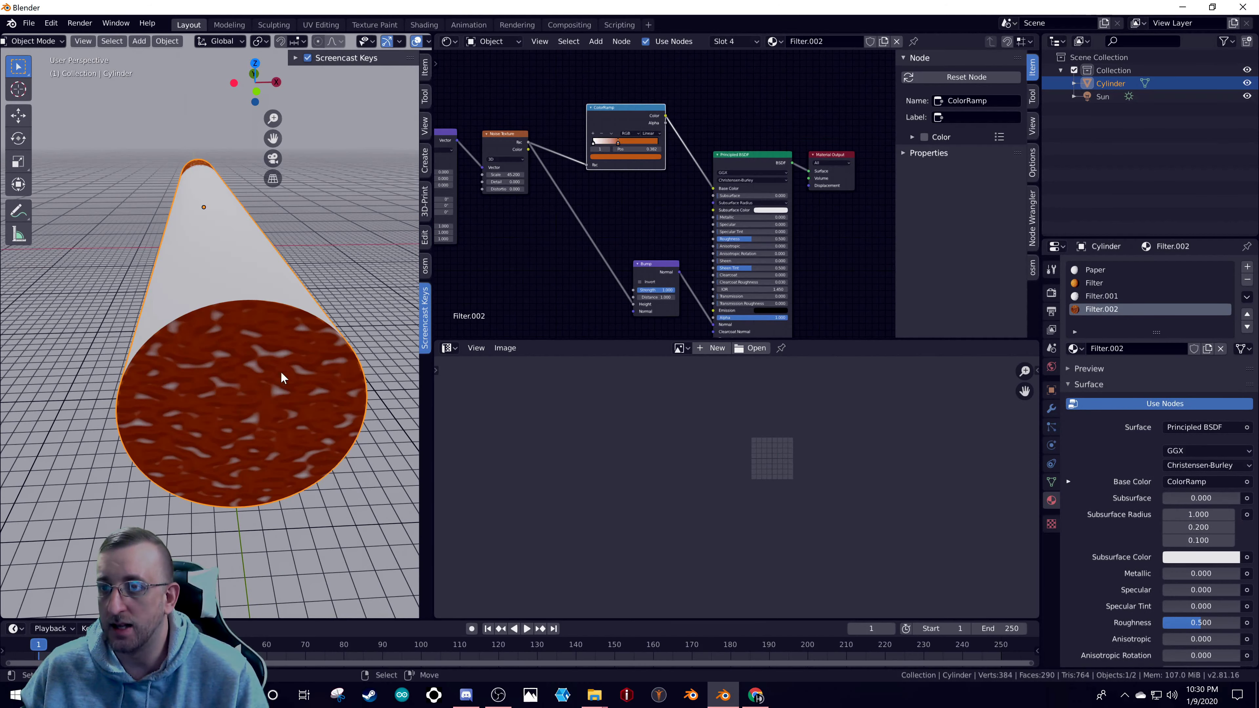
pyautogui.scroll(-4, 280, 371)
pyautogui.scroll(4, 274, 371)
pyautogui.scroll(4, 533, 230)
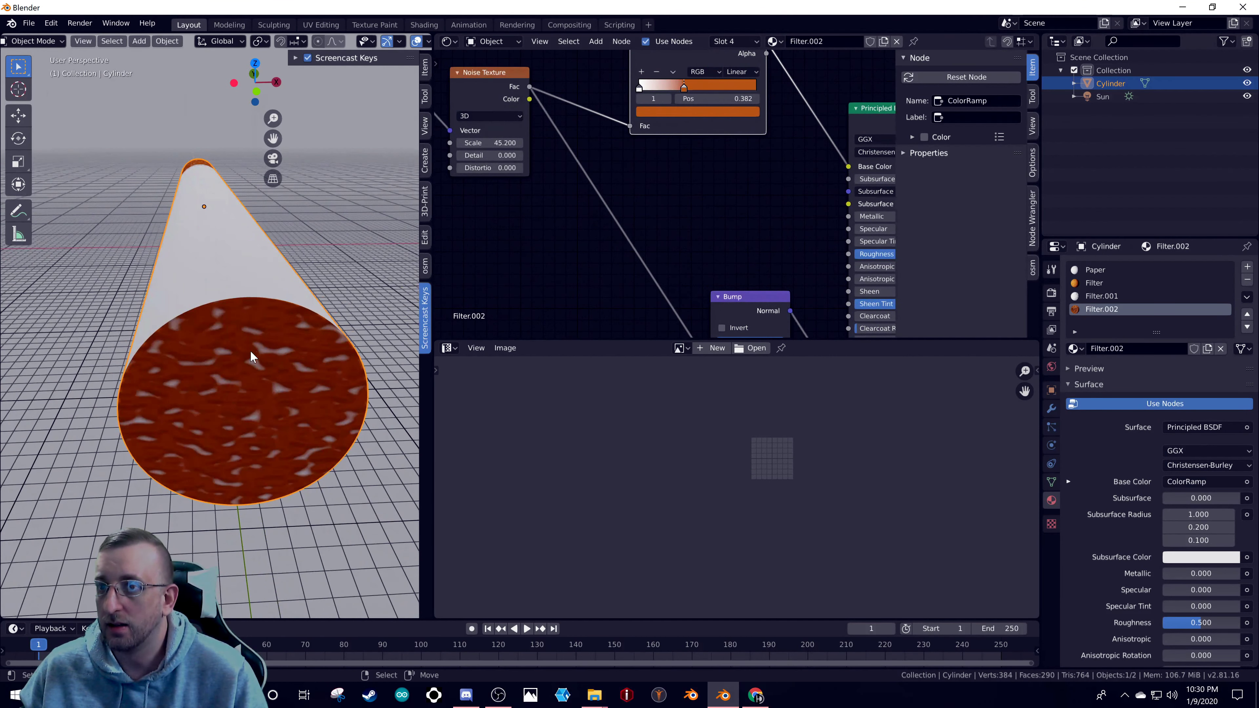
pyautogui.scroll(2, 243, 380)
pyautogui.scroll(-3, 664, 146)
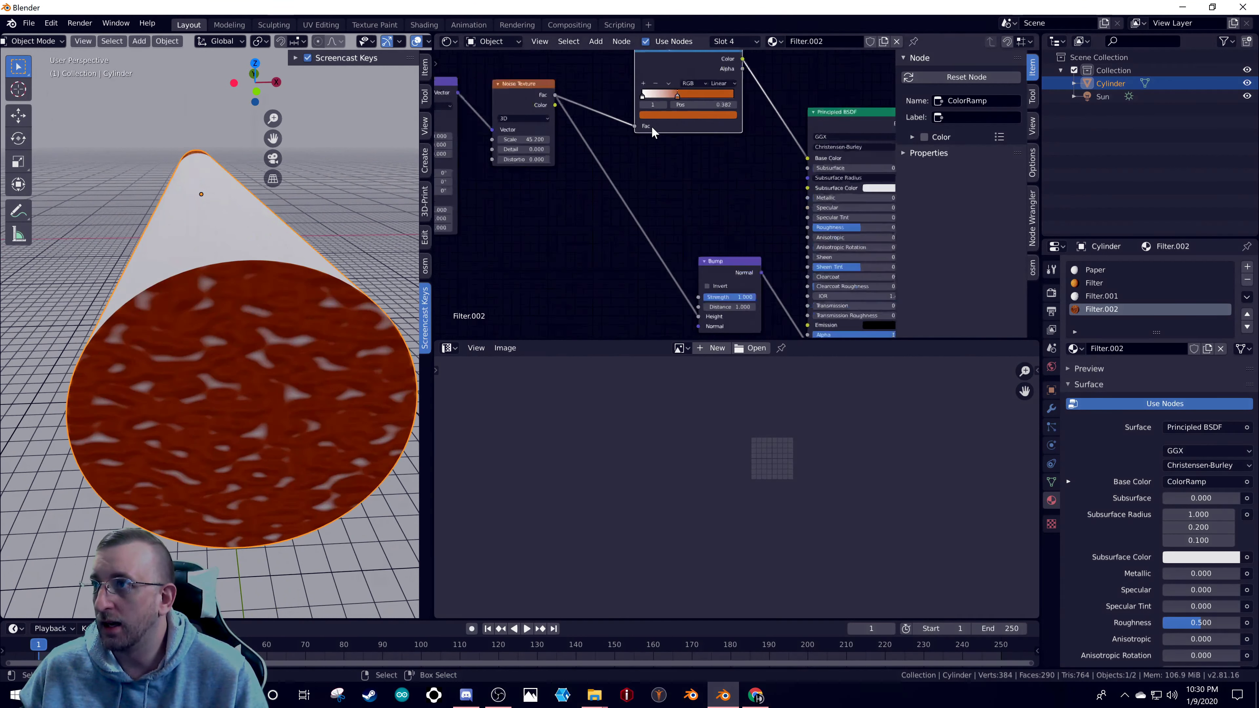
pyautogui.scroll(2, 670, 143)
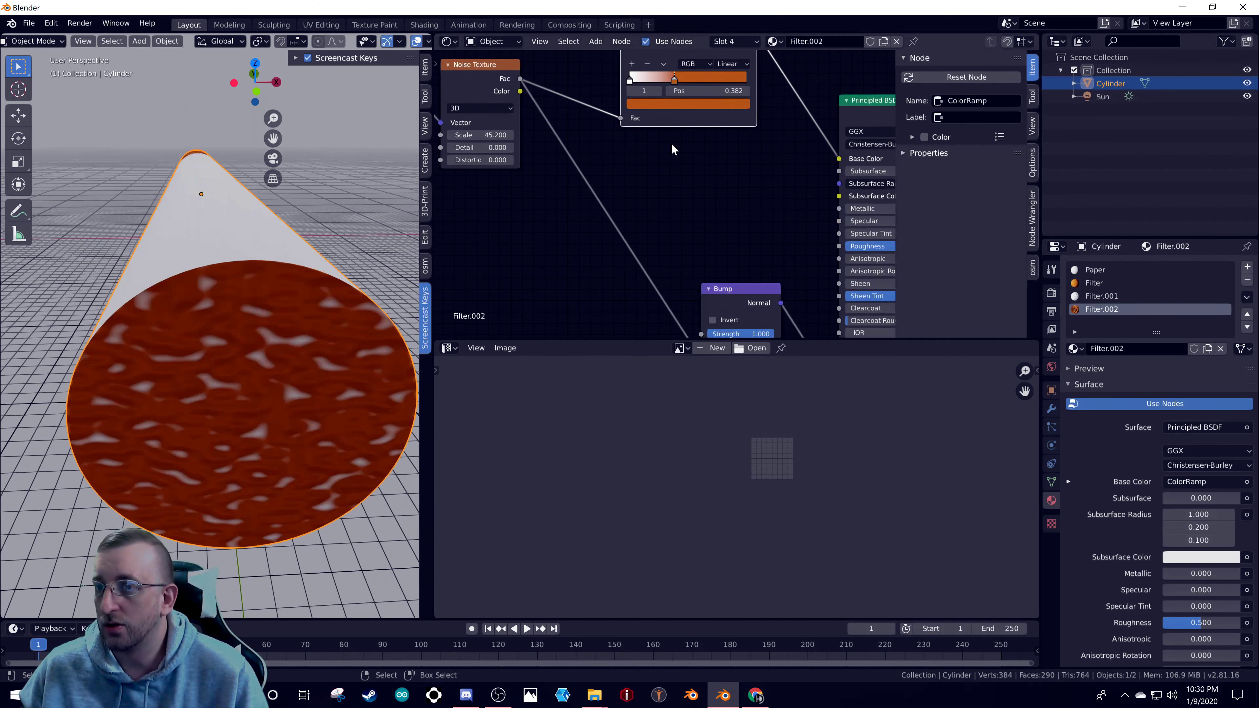
# - Raise the Noise Texture Scale to 197.7 and make the left ColorRamp stop black
pyautogui.moveTo(681, 93); pyautogui.dragTo(650, 191, button='middle')
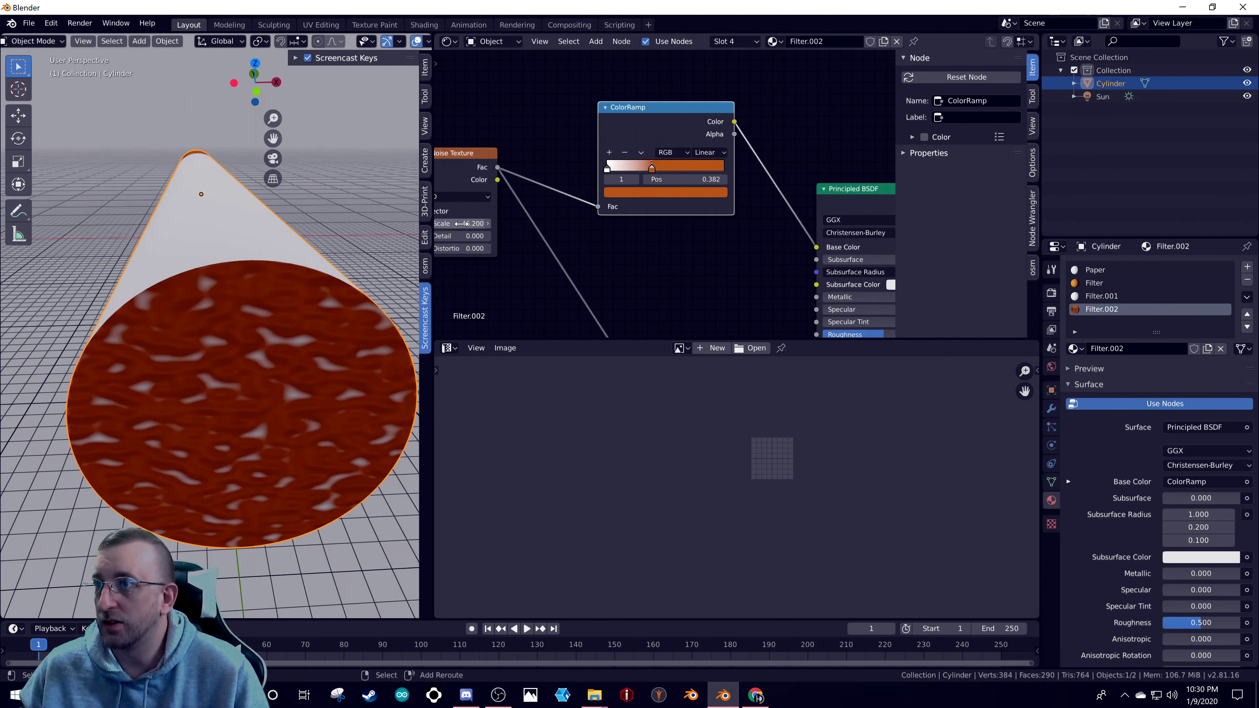
pyautogui.moveTo(455, 219); pyautogui.dragTo(513, 219)
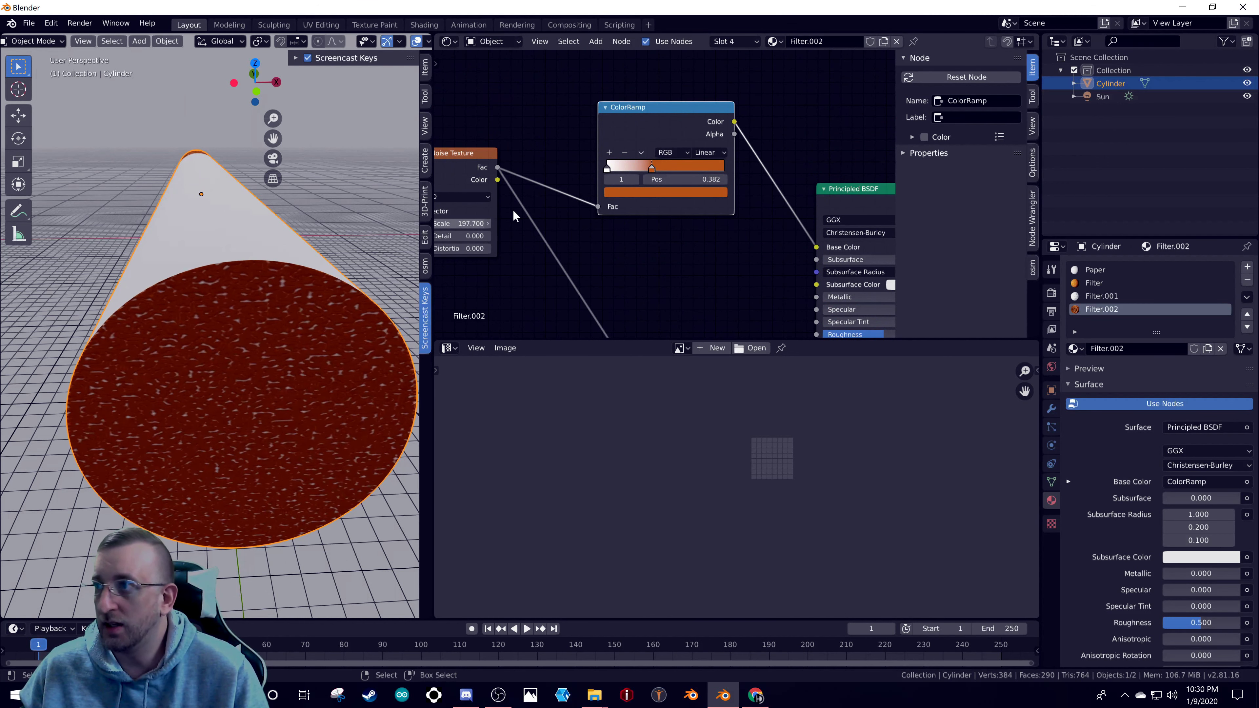
pyautogui.click(606, 169)
pyautogui.click(654, 193)
pyautogui.click(701, 97)
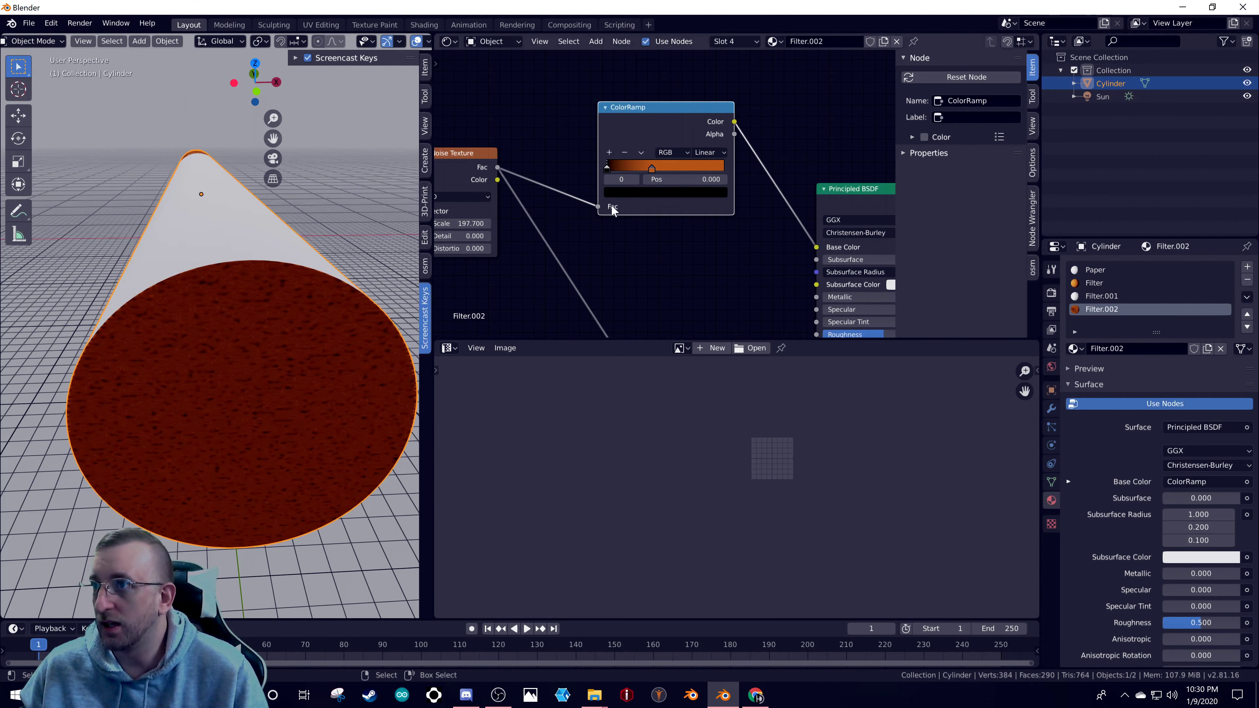
pyautogui.moveTo(613, 211); pyautogui.dragTo(690, 209, button='middle')
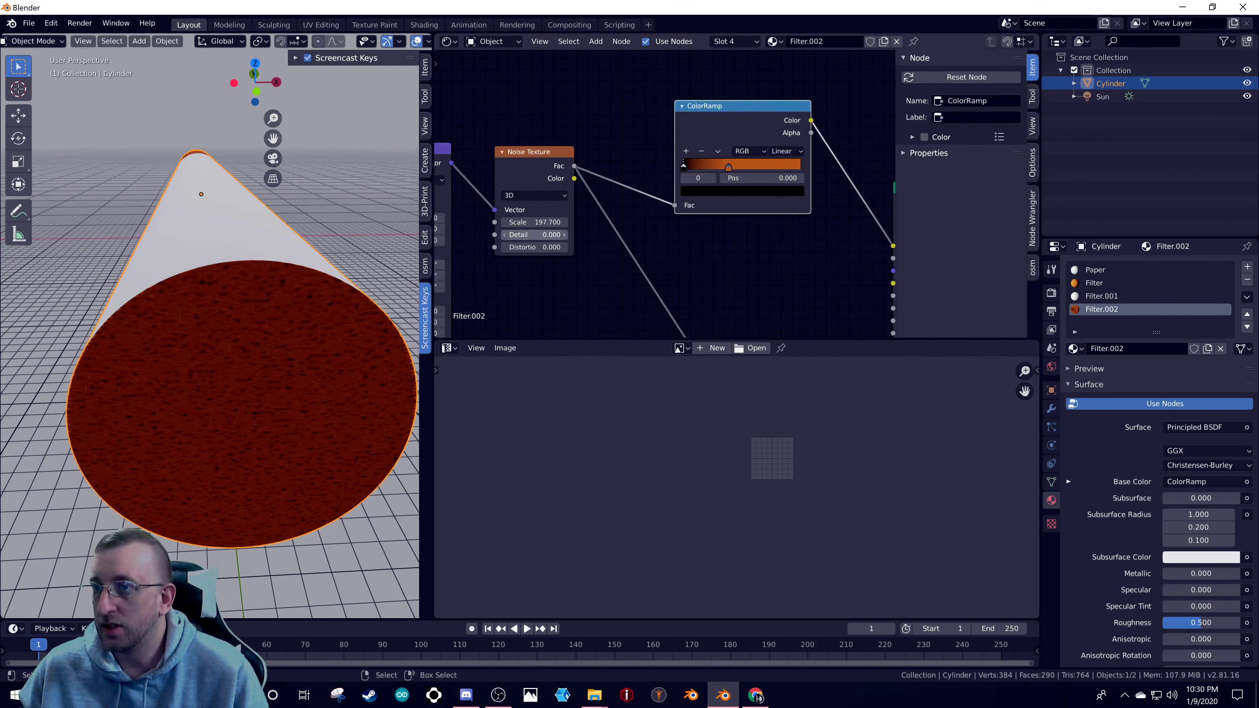
# - Raise Noise Detail to 16, slide the second ramp stop right, and add a stop at 0.293
pyautogui.moveTo(533, 234)
pyautogui.mouseDown()
pyautogui.moveTo(551, 235)
pyautogui.moveTo(521, 222)
pyautogui.mouseUp()
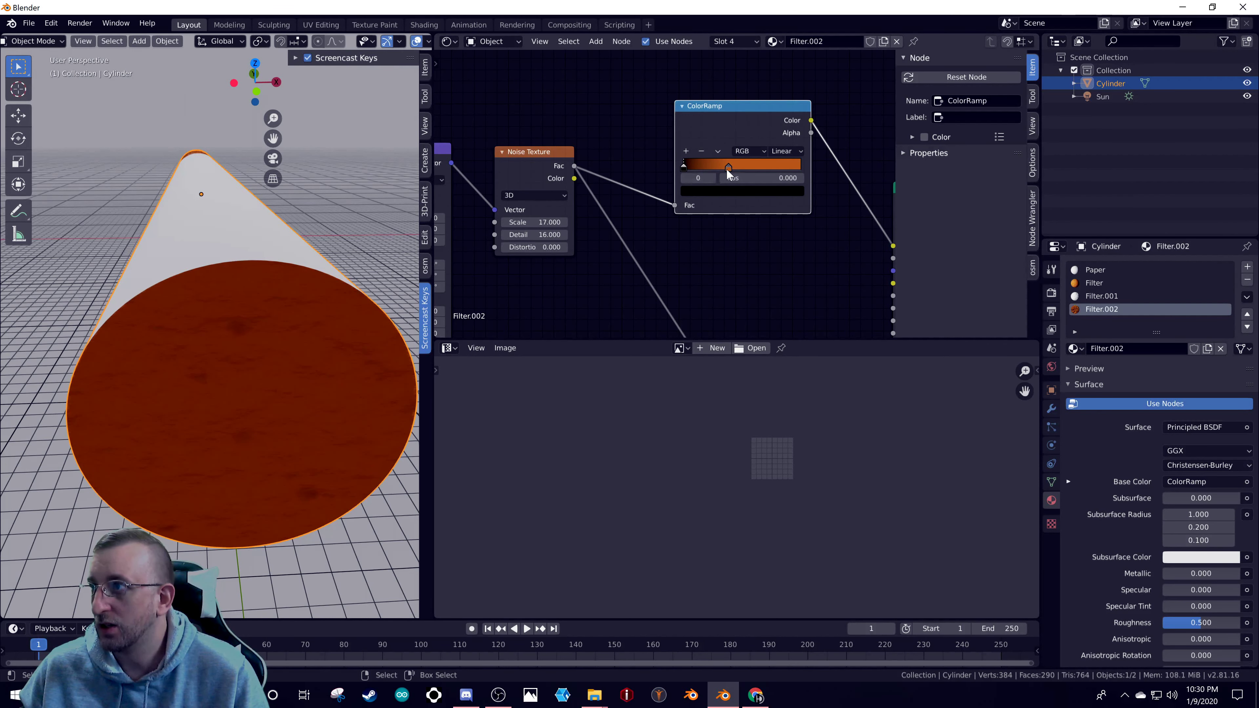
pyautogui.moveTo(728, 168); pyautogui.dragTo(772, 167)
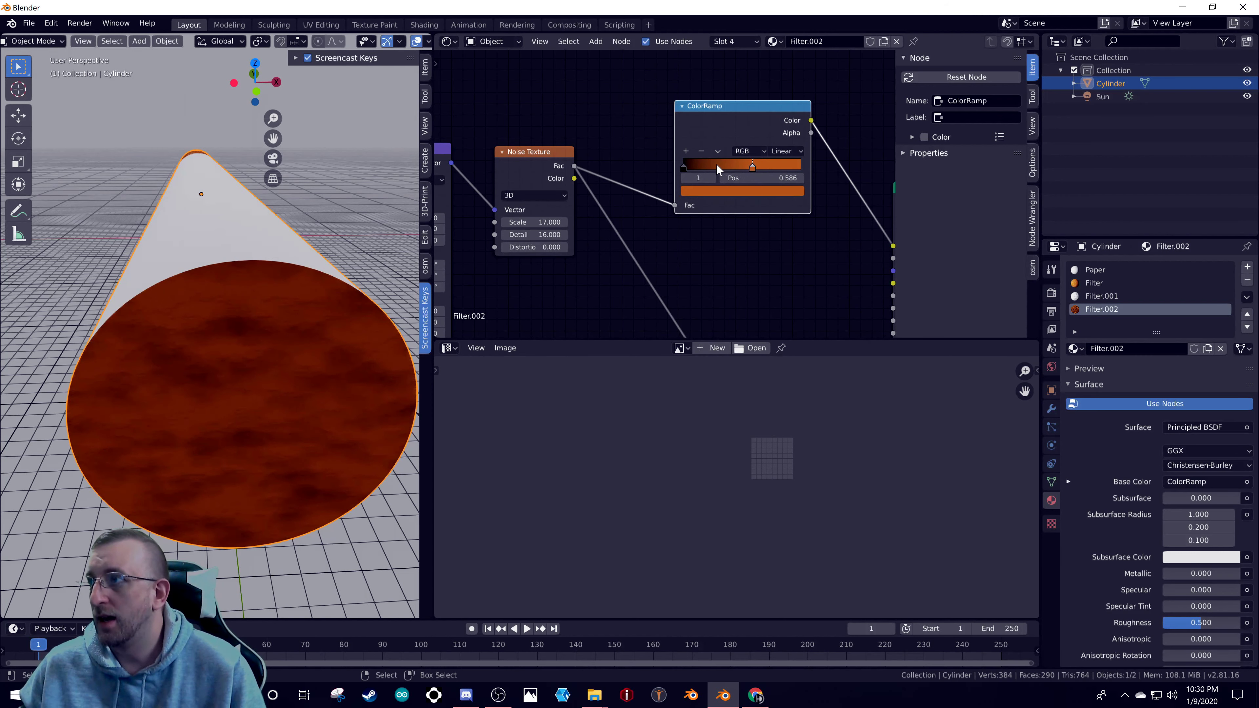
pyautogui.click(686, 151)
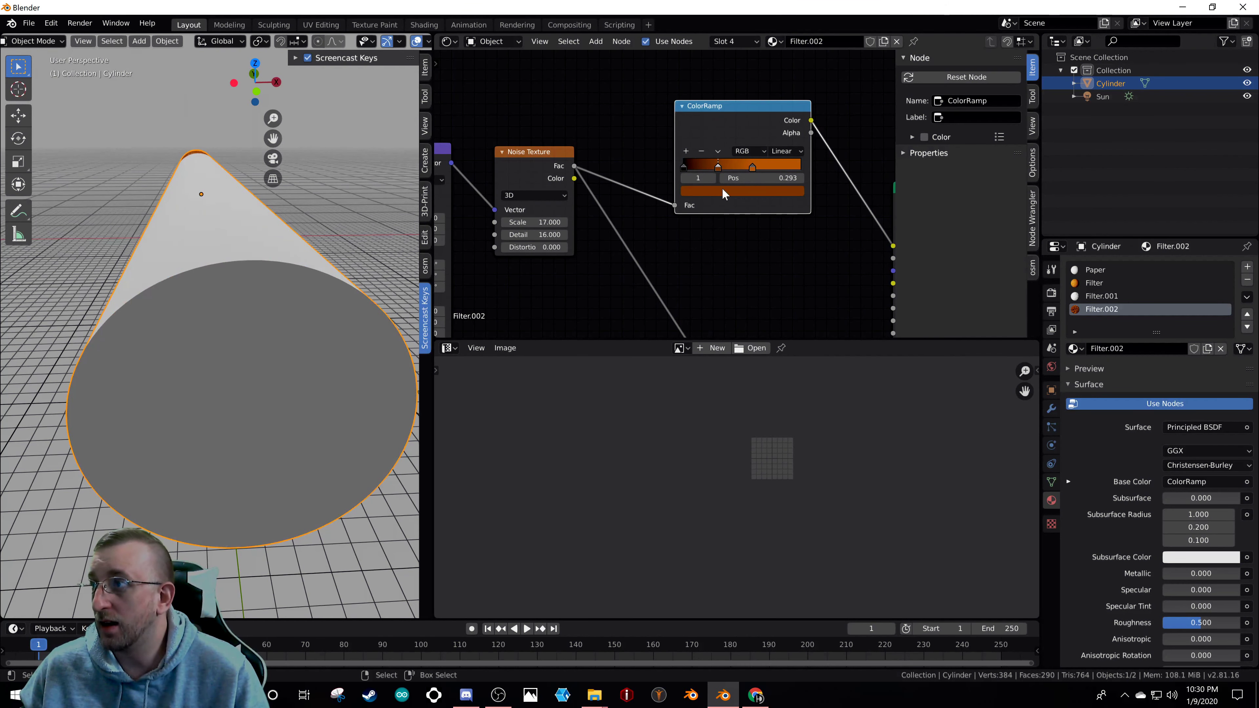
# - Colour the new ramp stop pale pinkish white and slide it to position 0.030
pyautogui.click(768, 189)
pyautogui.moveTo(783, 80); pyautogui.dragTo(778, 28)
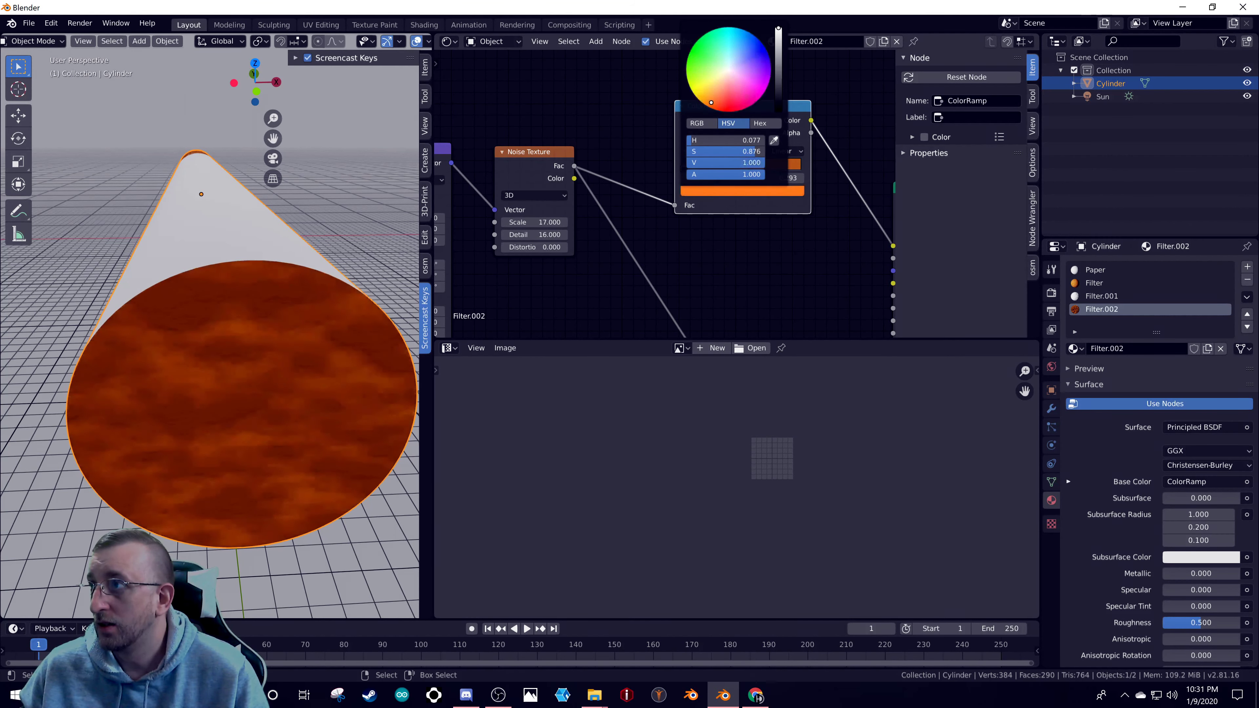
pyautogui.click(723, 188)
pyautogui.moveTo(727, 84); pyautogui.dragTo(729, 74)
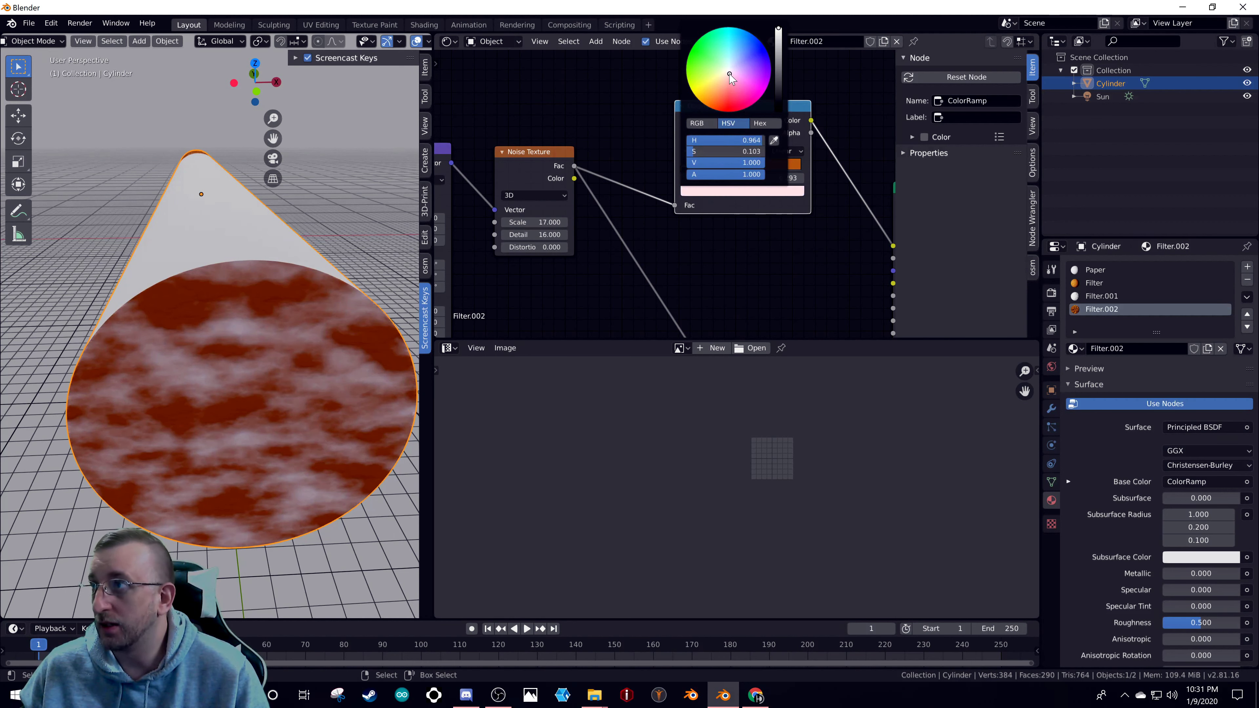
pyautogui.moveTo(720, 168)
pyautogui.mouseDown()
pyautogui.moveTo(687, 175)
pyautogui.moveTo(750, 165)
pyautogui.moveTo(709, 172)
pyautogui.mouseUp()
pyautogui.scroll(-3, 708, 170)
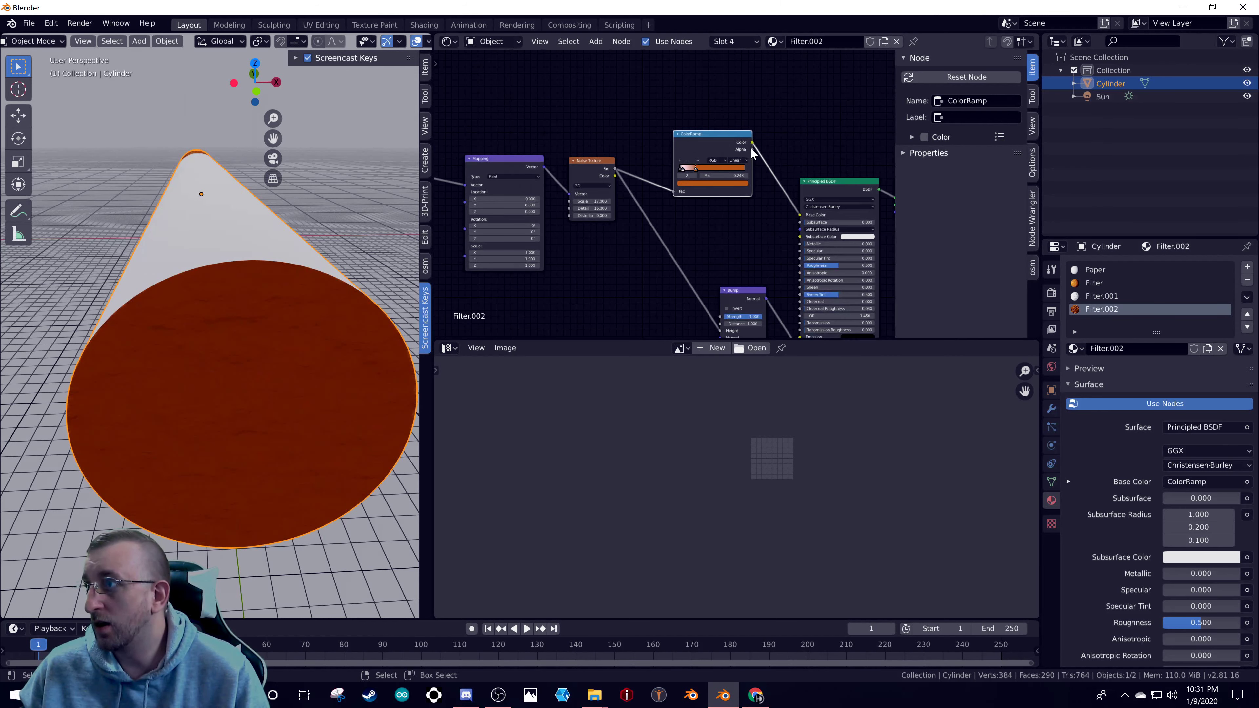
pyautogui.moveTo(751, 148); pyautogui.dragTo(722, 330)
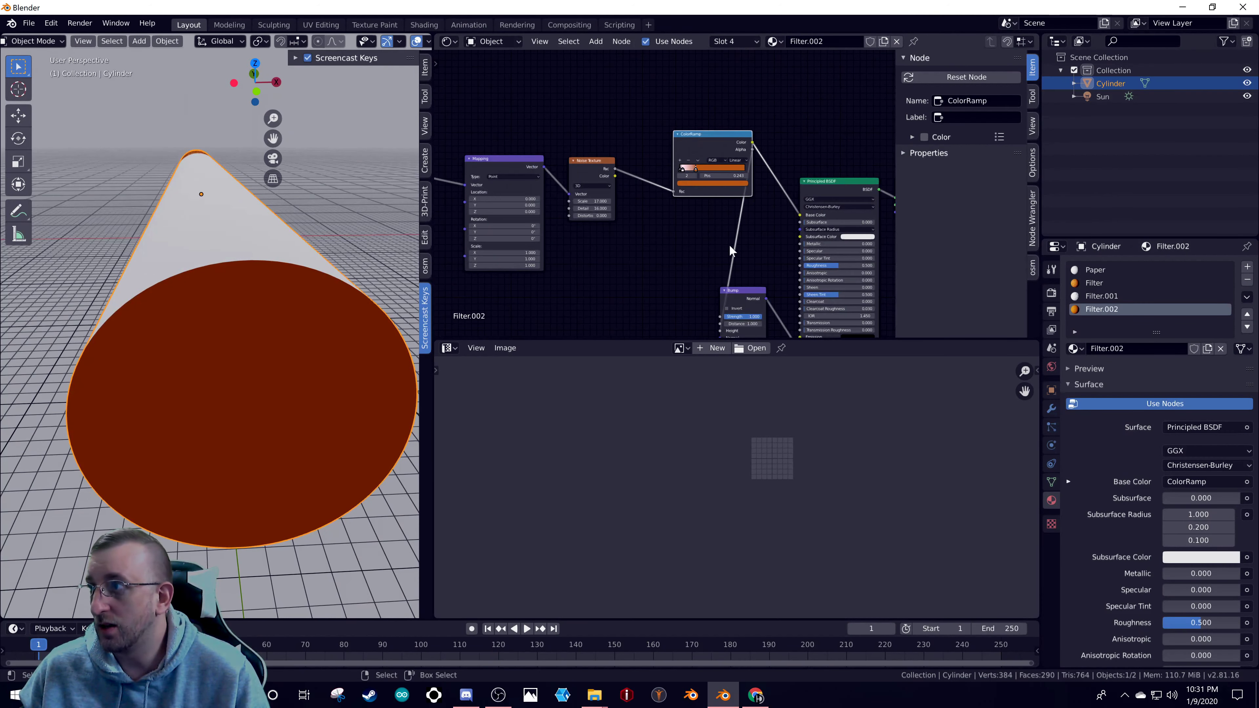
pyautogui.moveTo(752, 144); pyautogui.dragTo(722, 331)
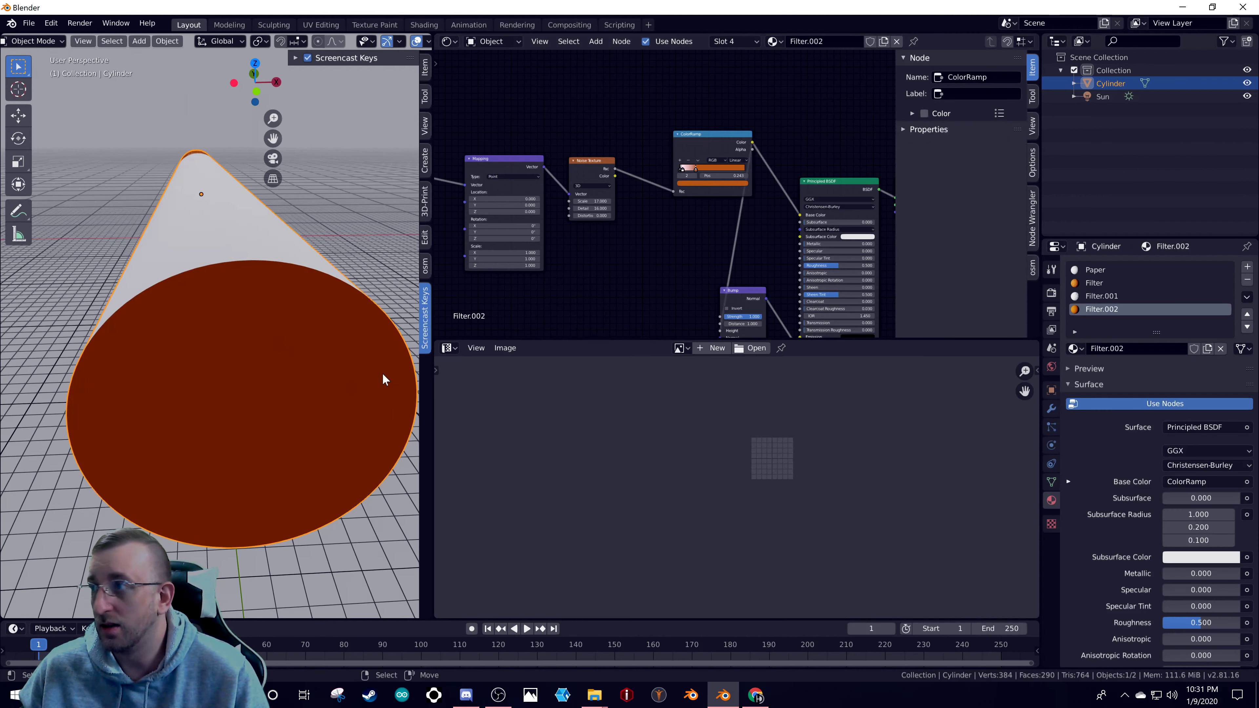
pyautogui.moveTo(719, 139); pyautogui.dragTo(688, 168)
pyautogui.hotkey('shift', 'a')
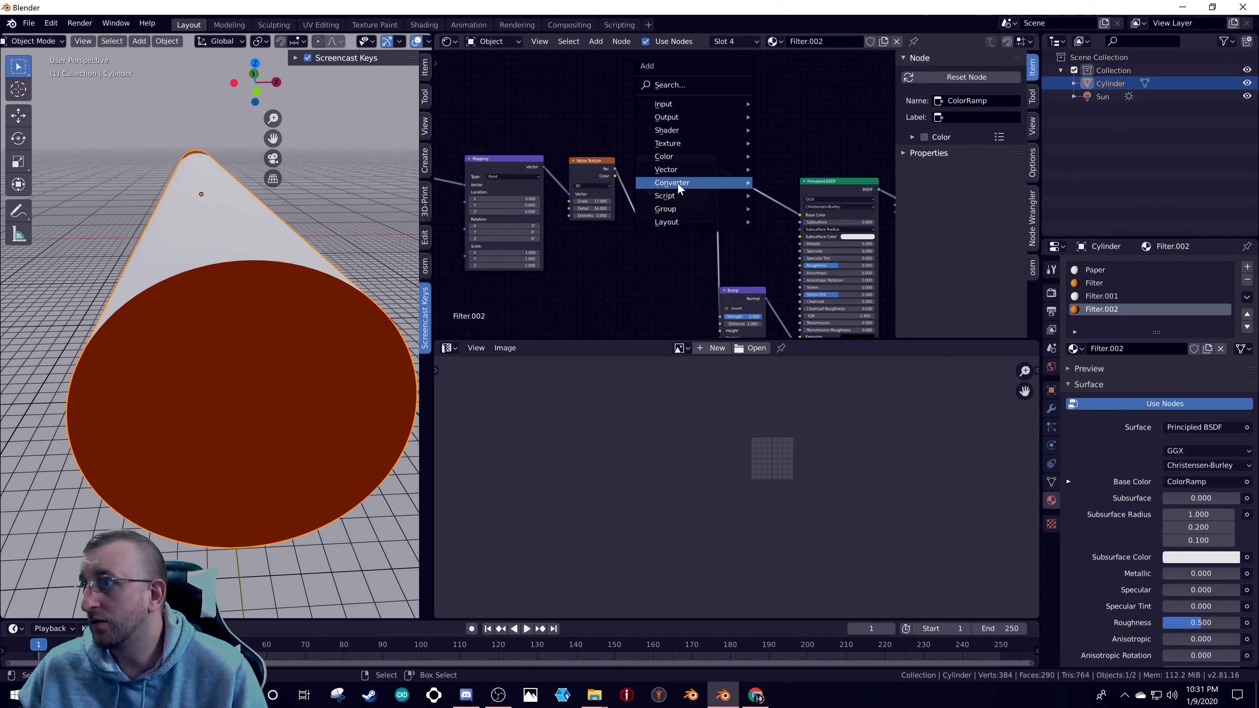
pyautogui.moveTo(677, 181)
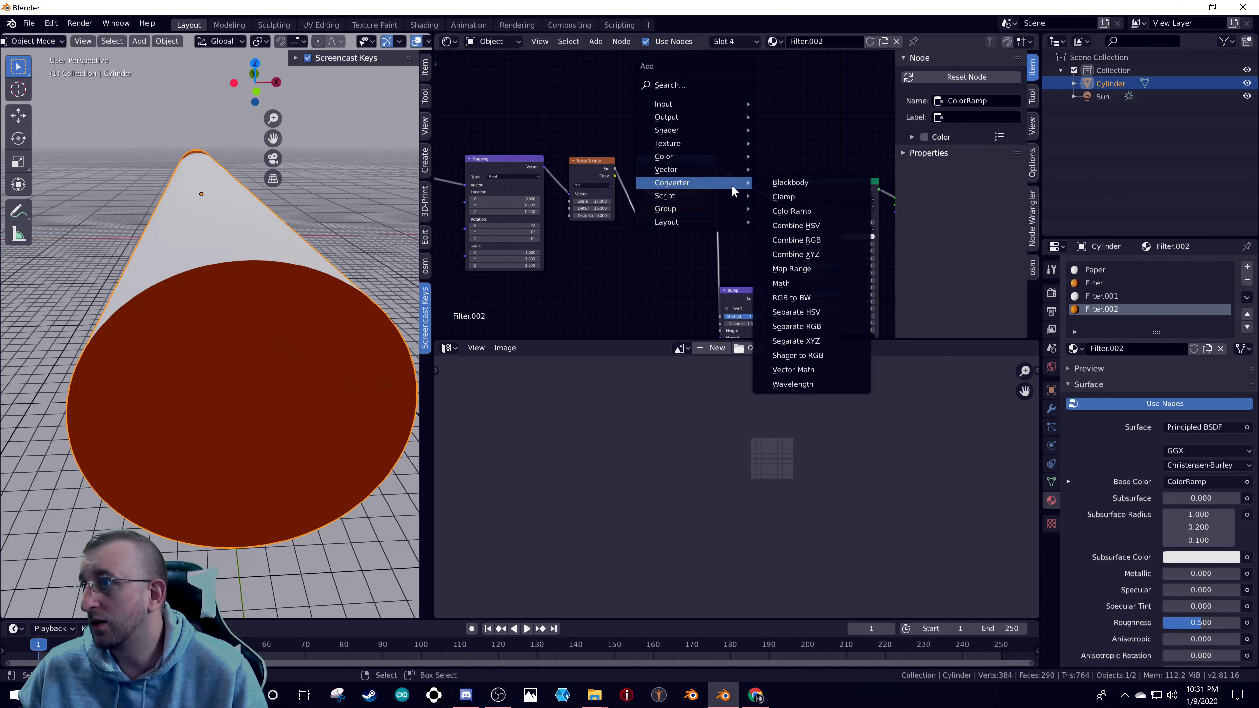
pyautogui.click(810, 188)
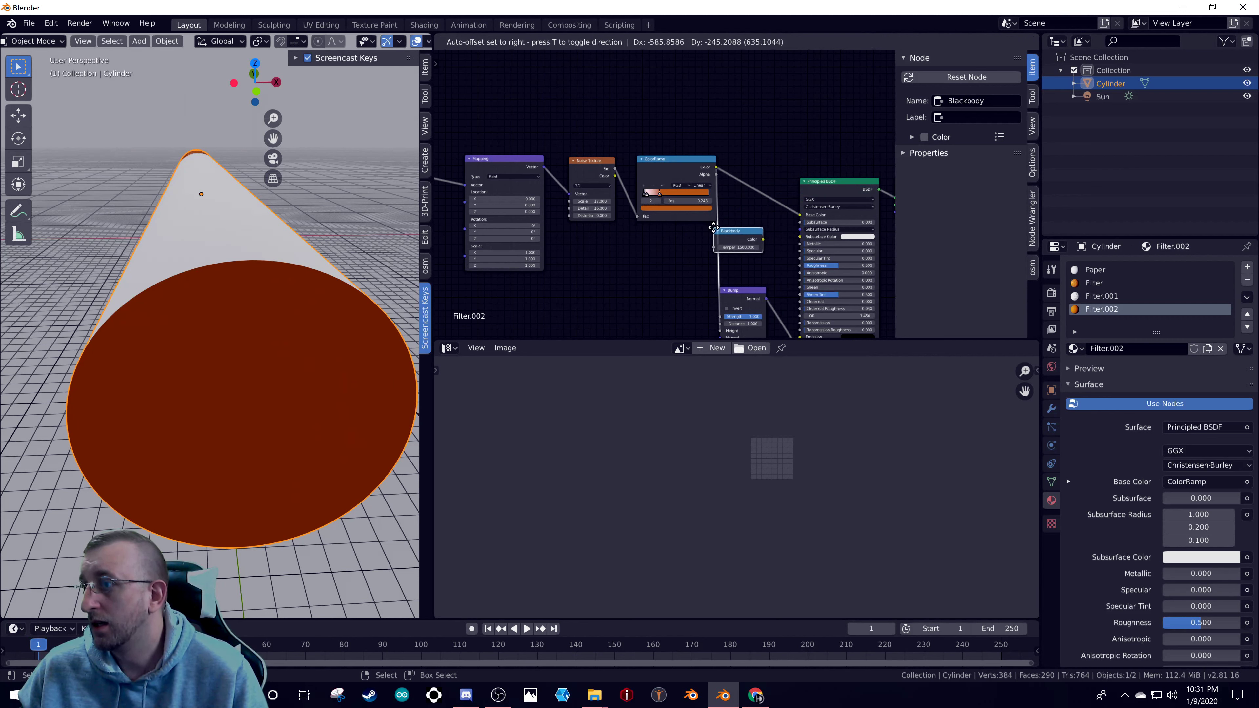
pyautogui.press('Escape')
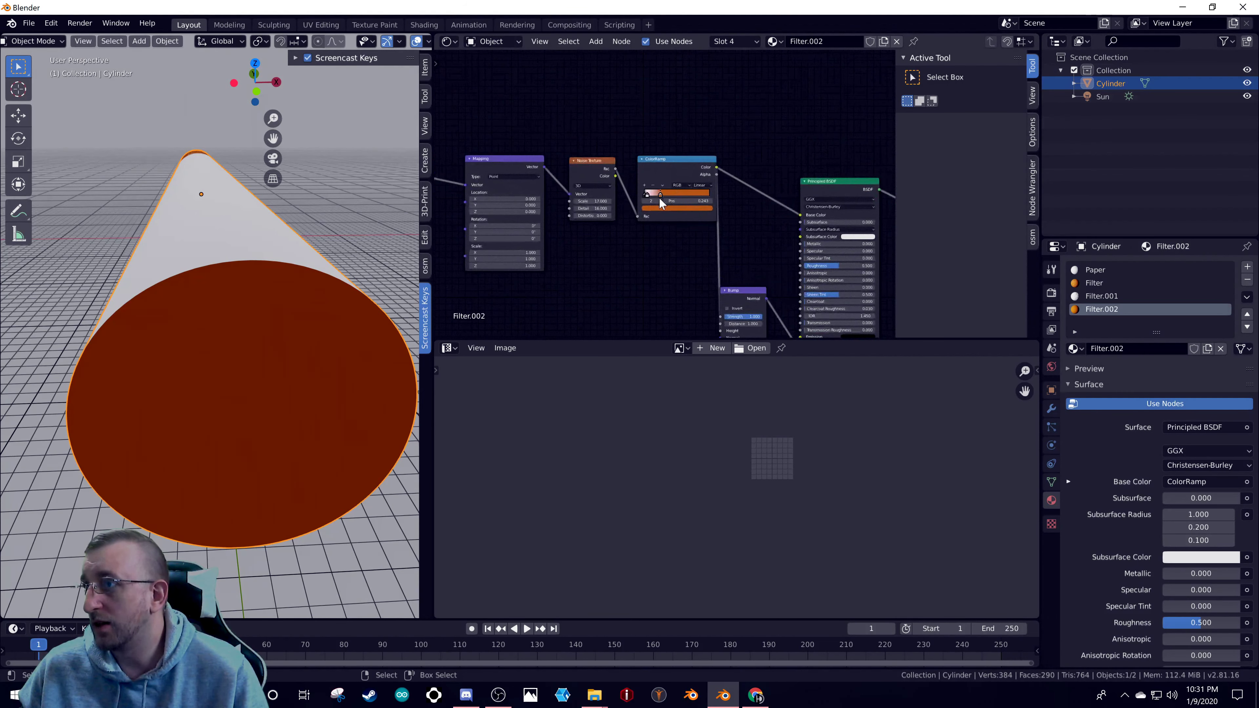
# - Connect Noise Texture Fac to Bump Height and increase the noise Scale
pyautogui.moveTo(659, 197); pyautogui.dragTo(637, 150, button='middle')
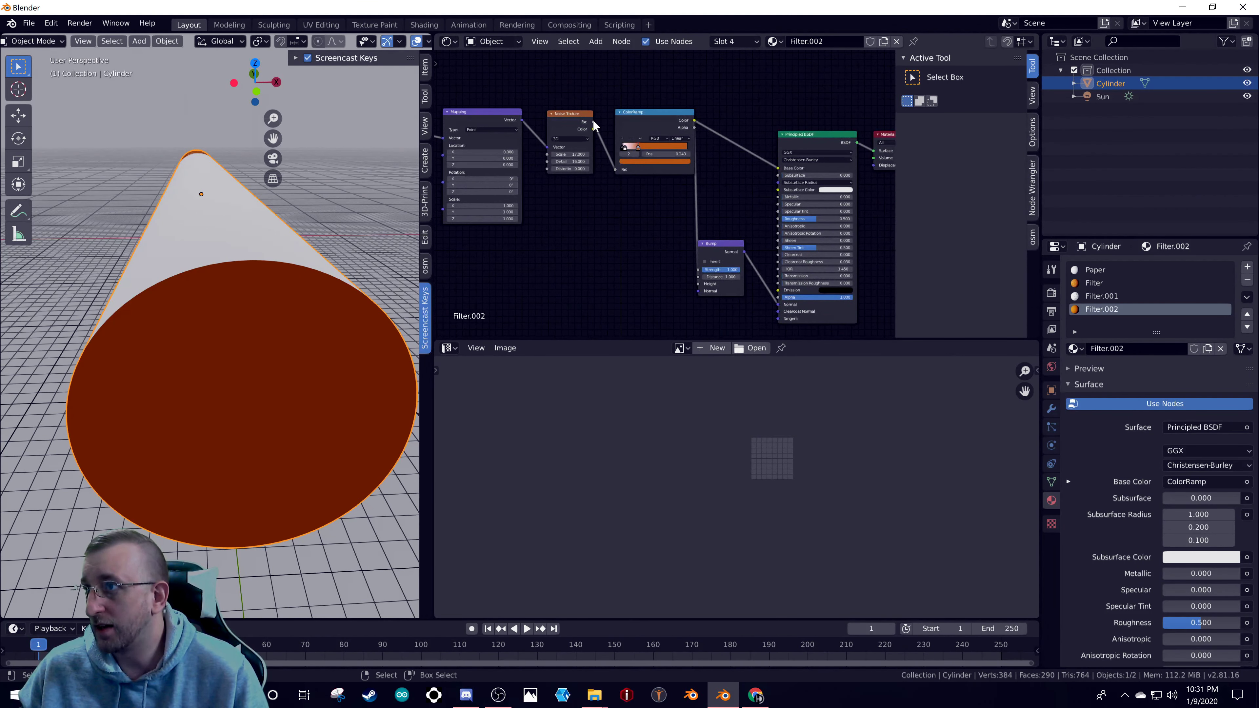
pyautogui.moveTo(594, 122); pyautogui.dragTo(699, 286)
pyautogui.scroll(2, 301, 369)
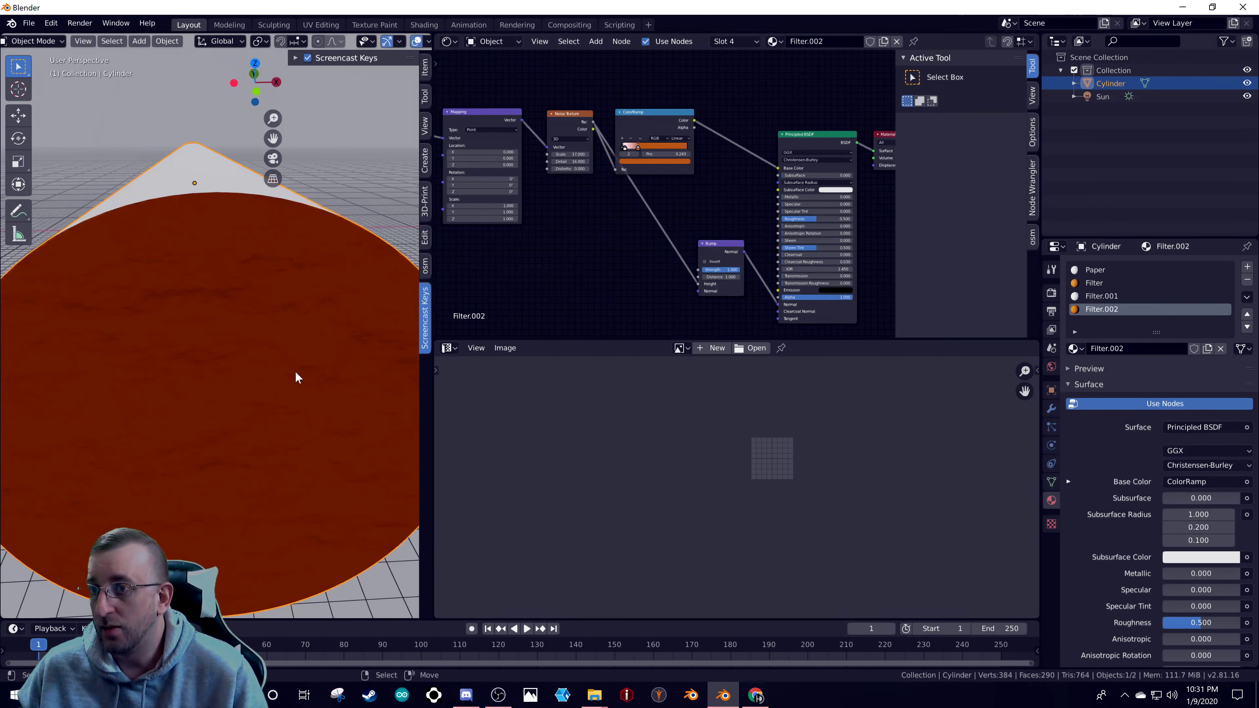
pyautogui.moveTo(570, 154)
pyautogui.mouseDown()
pyautogui.moveTo(587, 154)
pyautogui.moveTo(559, 161)
pyautogui.mouseUp()
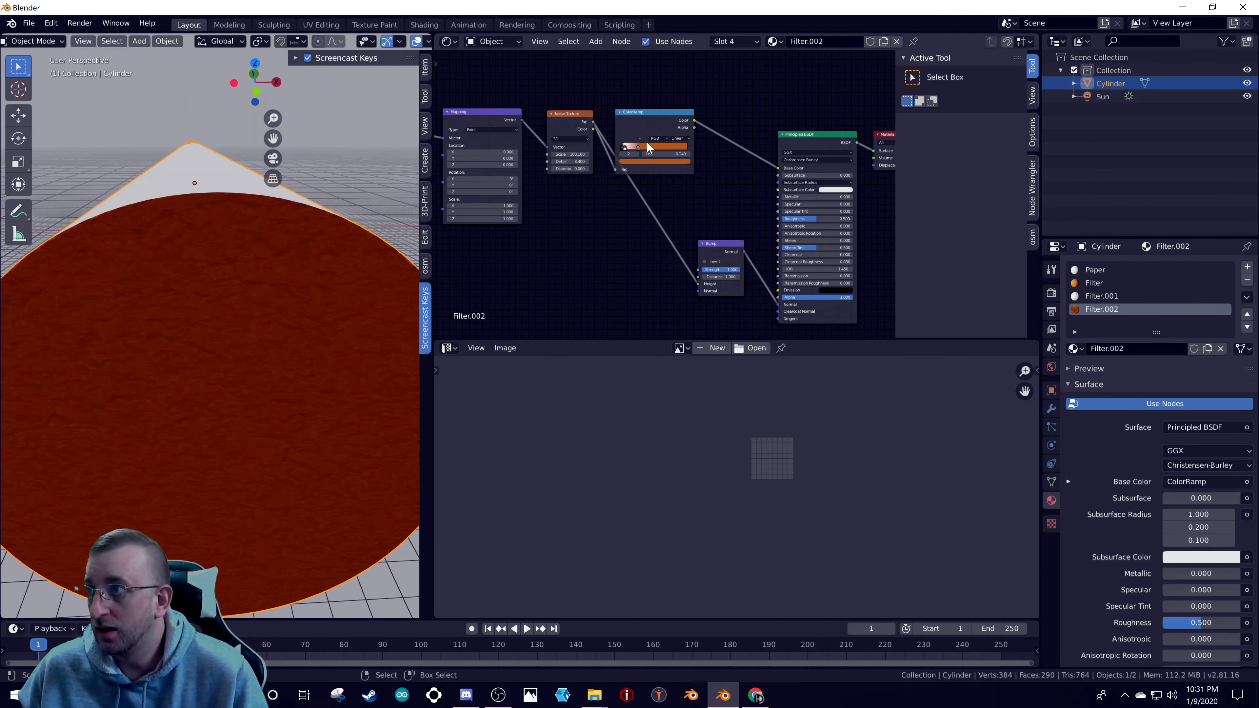
# - Slide both ColorRamp stops to the right and select the orange stop's colour
pyautogui.moveTo(638, 147); pyautogui.dragTo(655, 148)
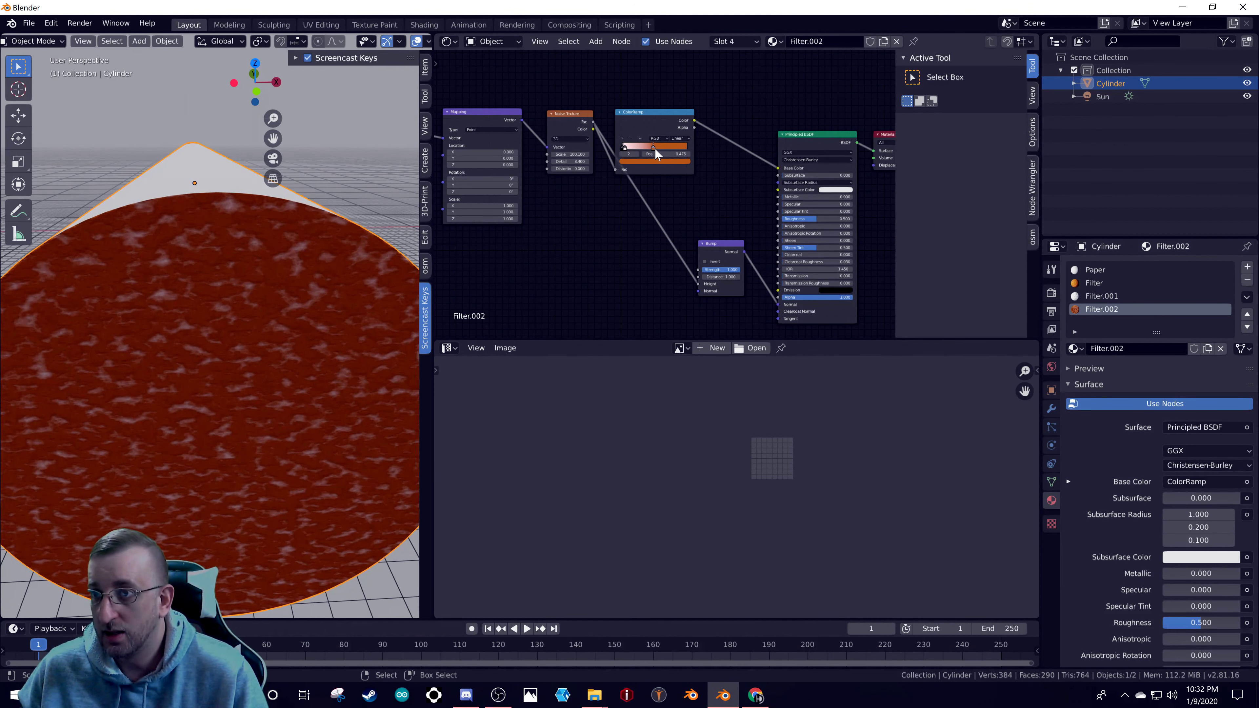
pyautogui.click(623, 148)
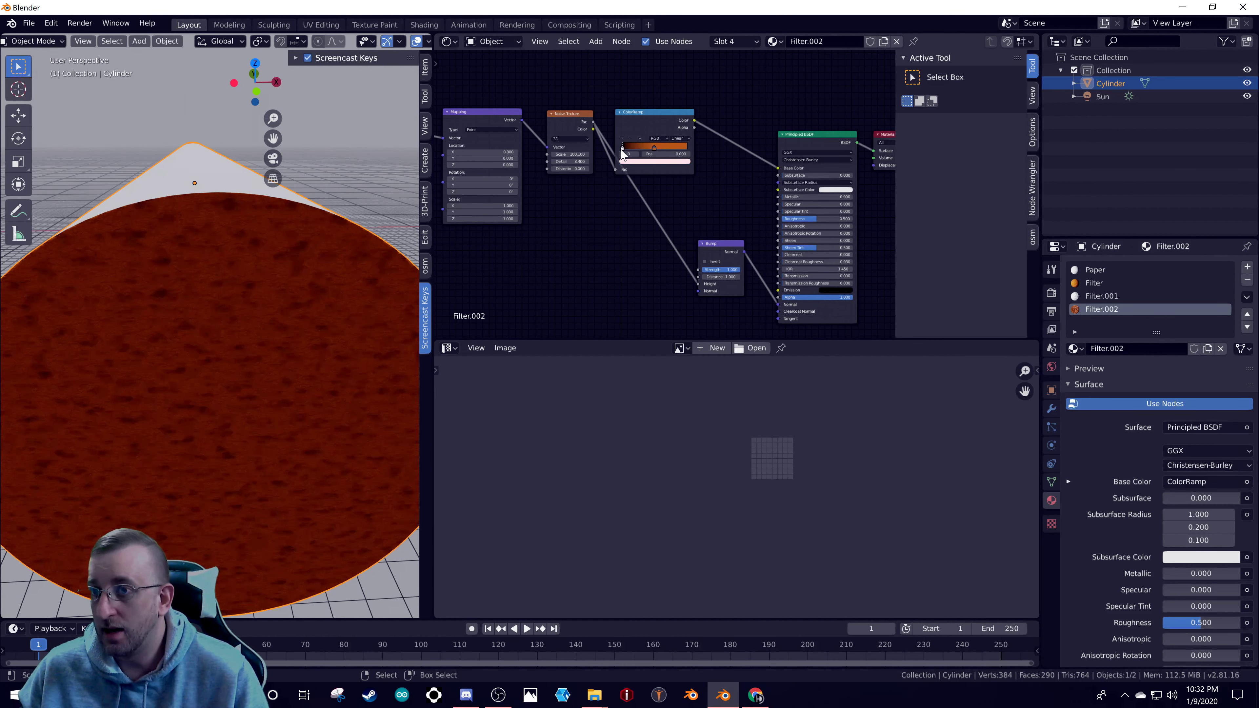
pyautogui.moveTo(622, 148); pyautogui.dragTo(624, 148)
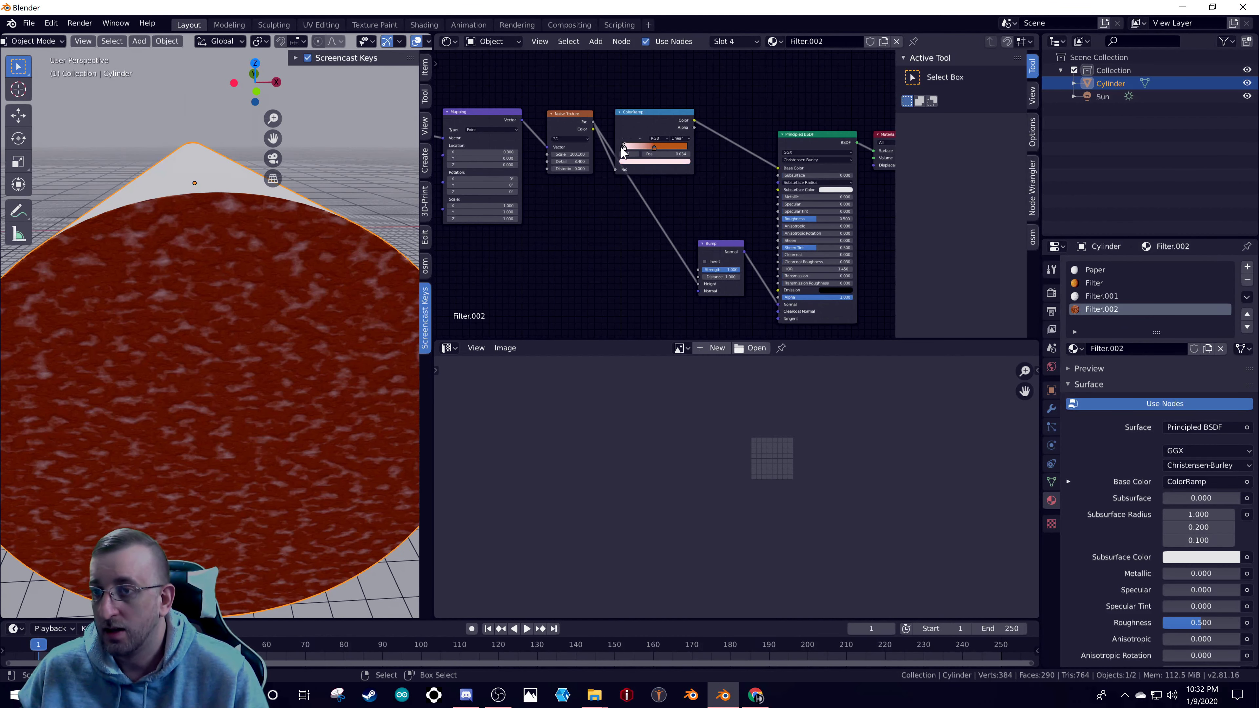
pyautogui.scroll(-3, 198, 323)
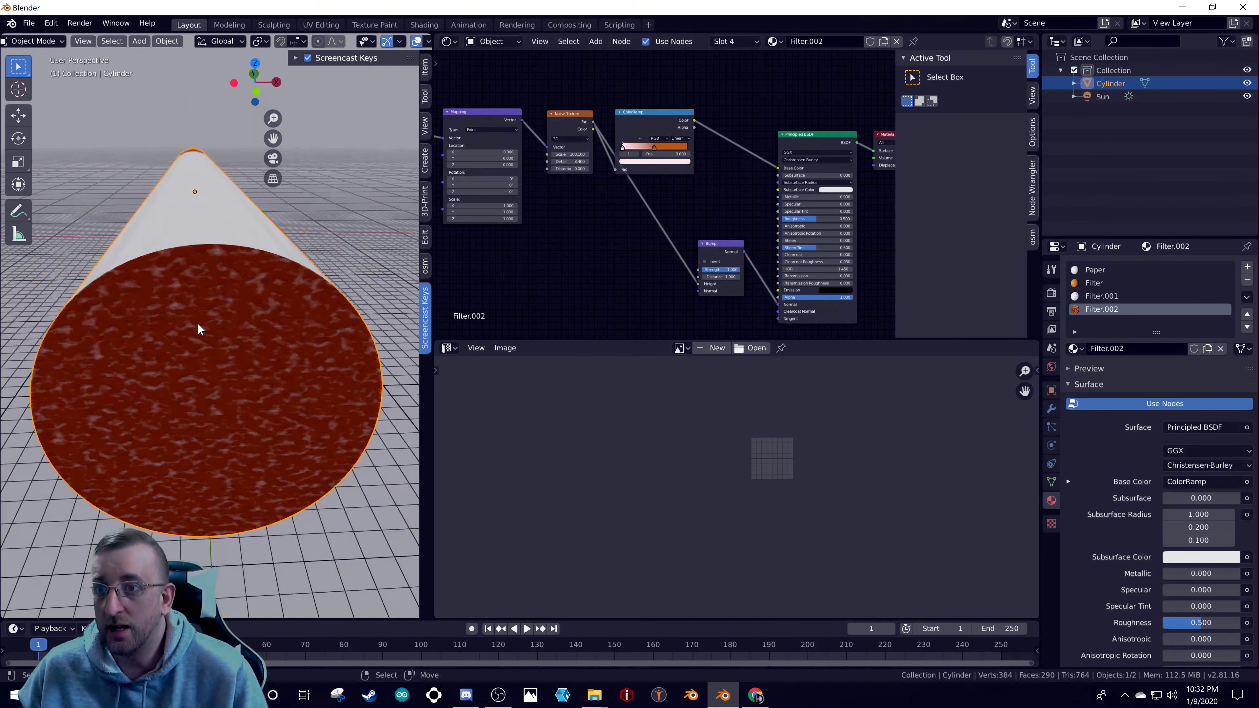
pyautogui.moveTo(198, 323); pyautogui.dragTo(247, 332, button='middle')
pyautogui.scroll(5, 223, 334)
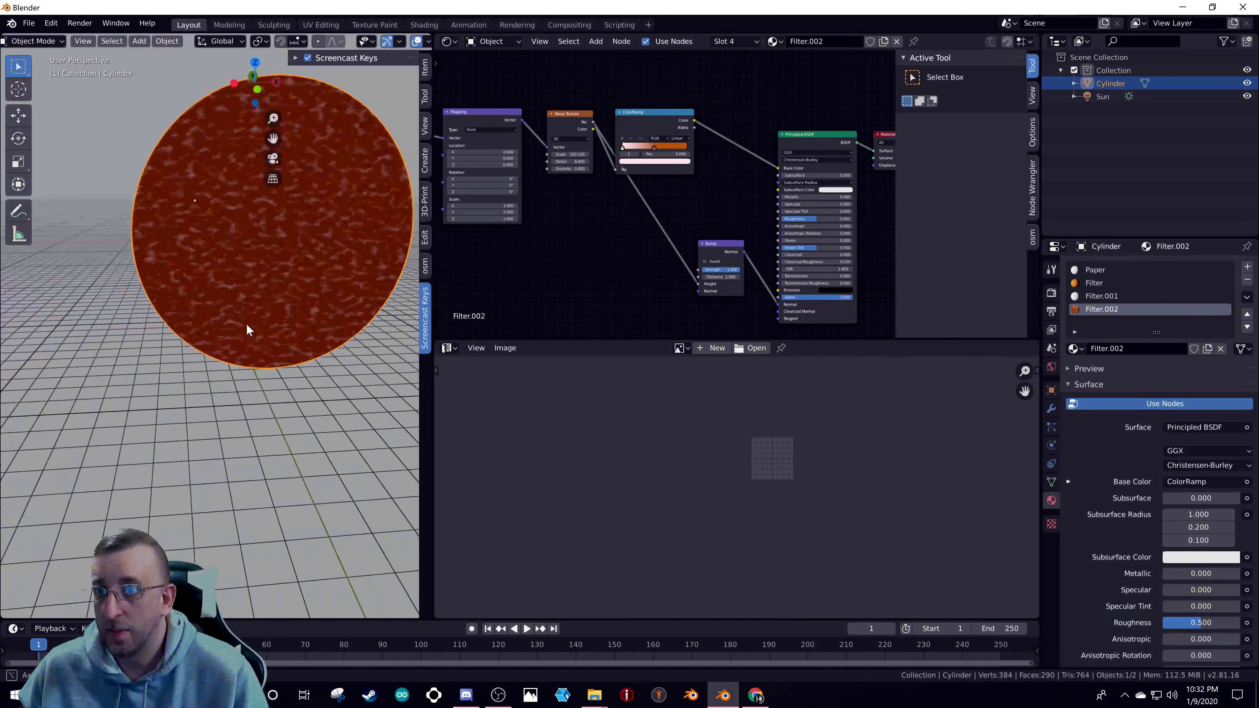
pyautogui.scroll(2, 287, 197)
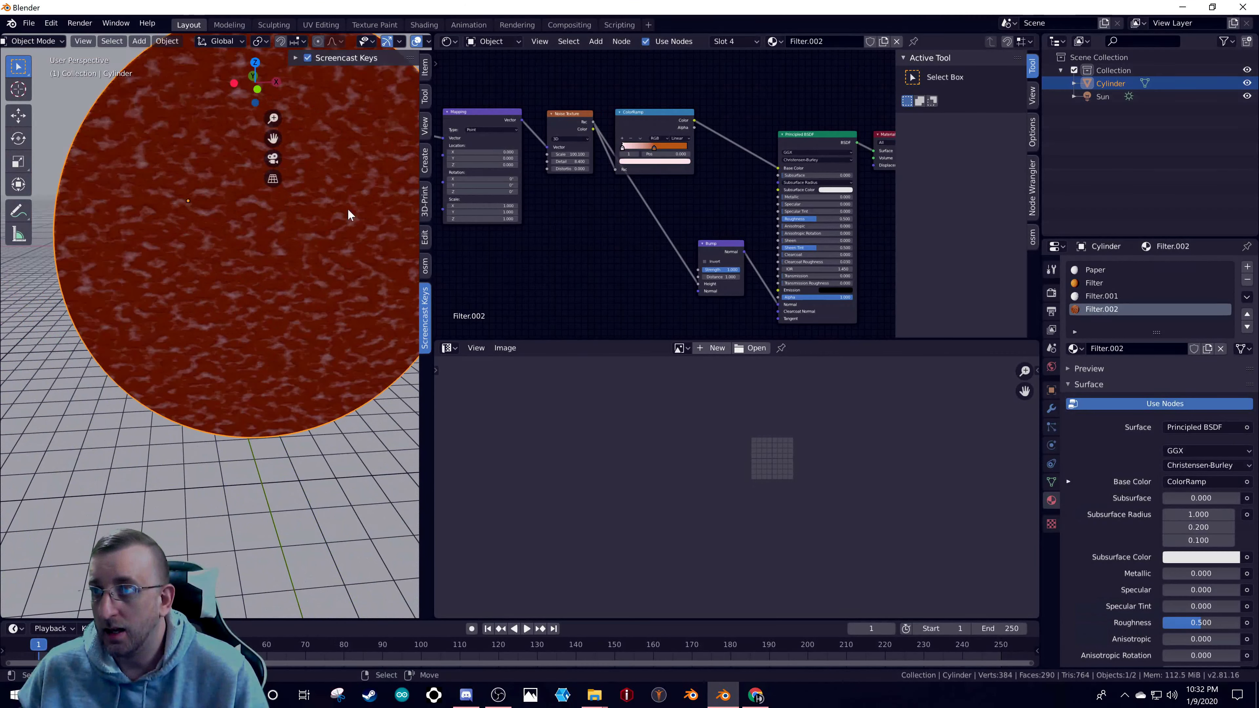
pyautogui.click(654, 148)
pyautogui.click(664, 161)
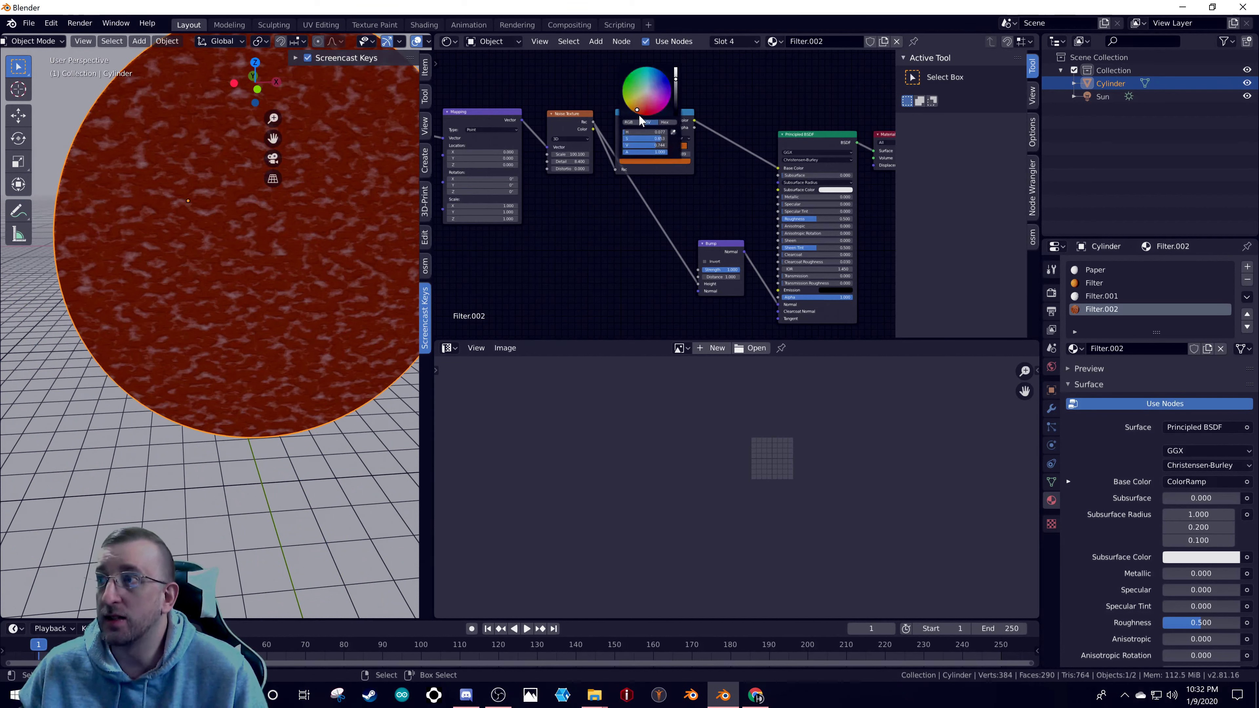
# - Make the orange ColorRamp stop a brighter, more saturated orange
pyautogui.moveTo(677, 84)
pyautogui.mouseDown()
pyautogui.moveTo(676, 72)
pyautogui.moveTo(637, 107)
pyautogui.mouseUp()
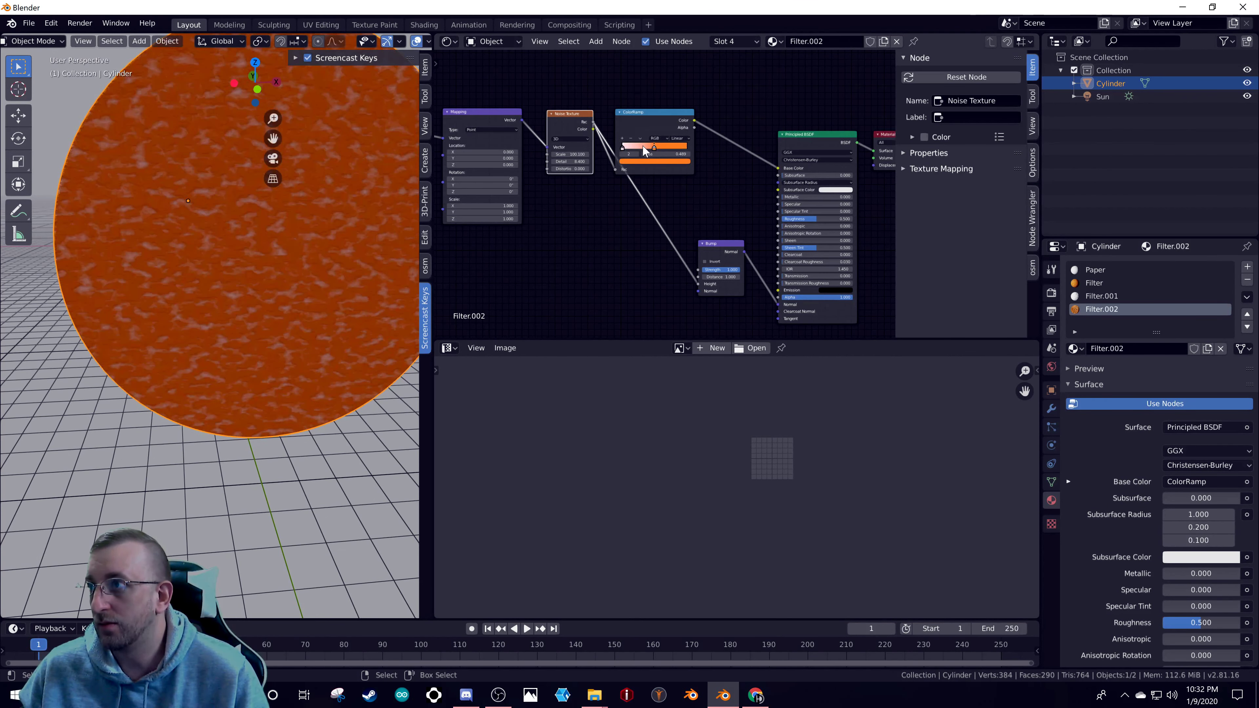
pyautogui.click(656, 161)
pyautogui.click(636, 106)
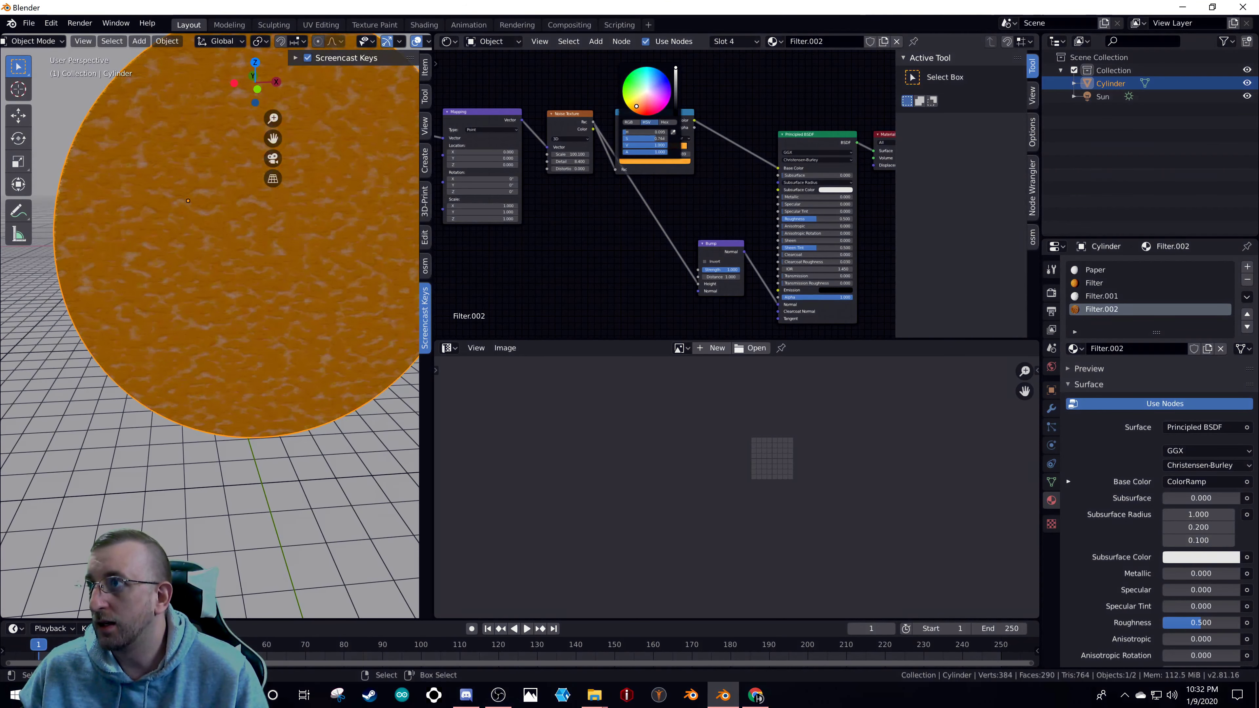
pyautogui.moveTo(637, 106); pyautogui.dragTo(634, 111)
pyautogui.scroll(-6, 638, 104)
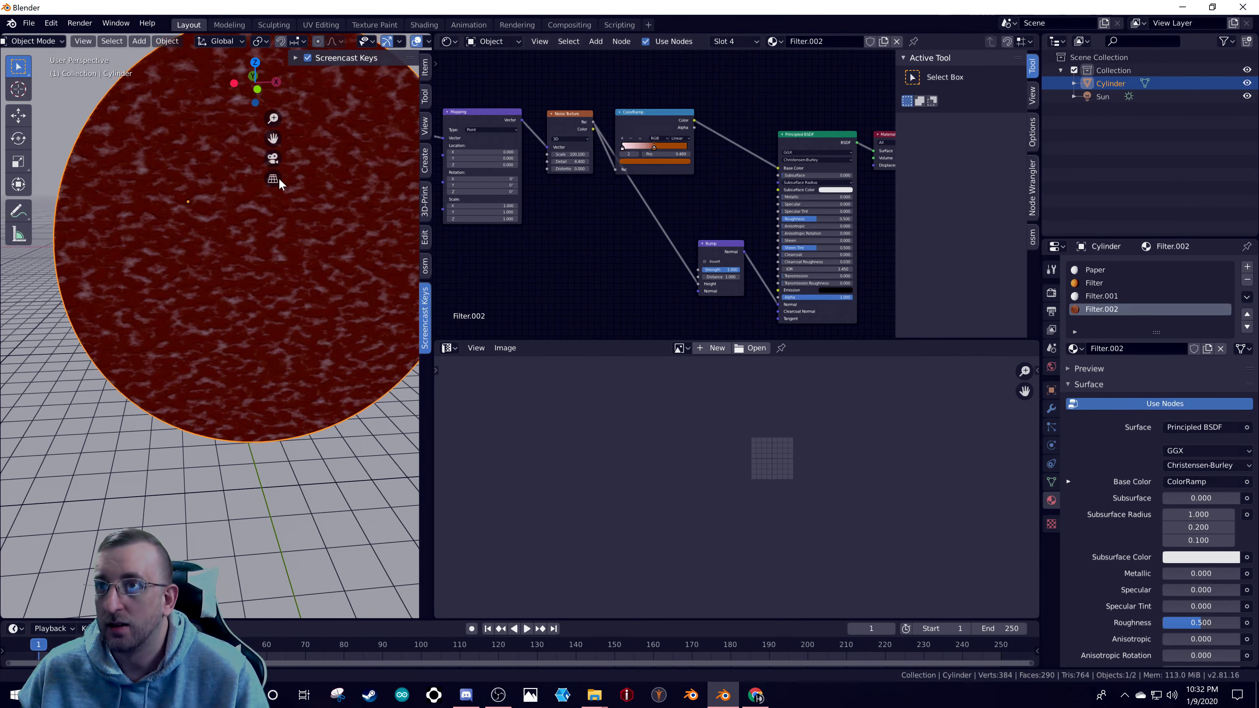
pyautogui.keyDown('shift'); pyautogui.moveTo(248, 99); pyautogui.dragTo(248, 226, button='middle'); pyautogui.keyUp('shift')
pyautogui.scroll(4, 273, 283)
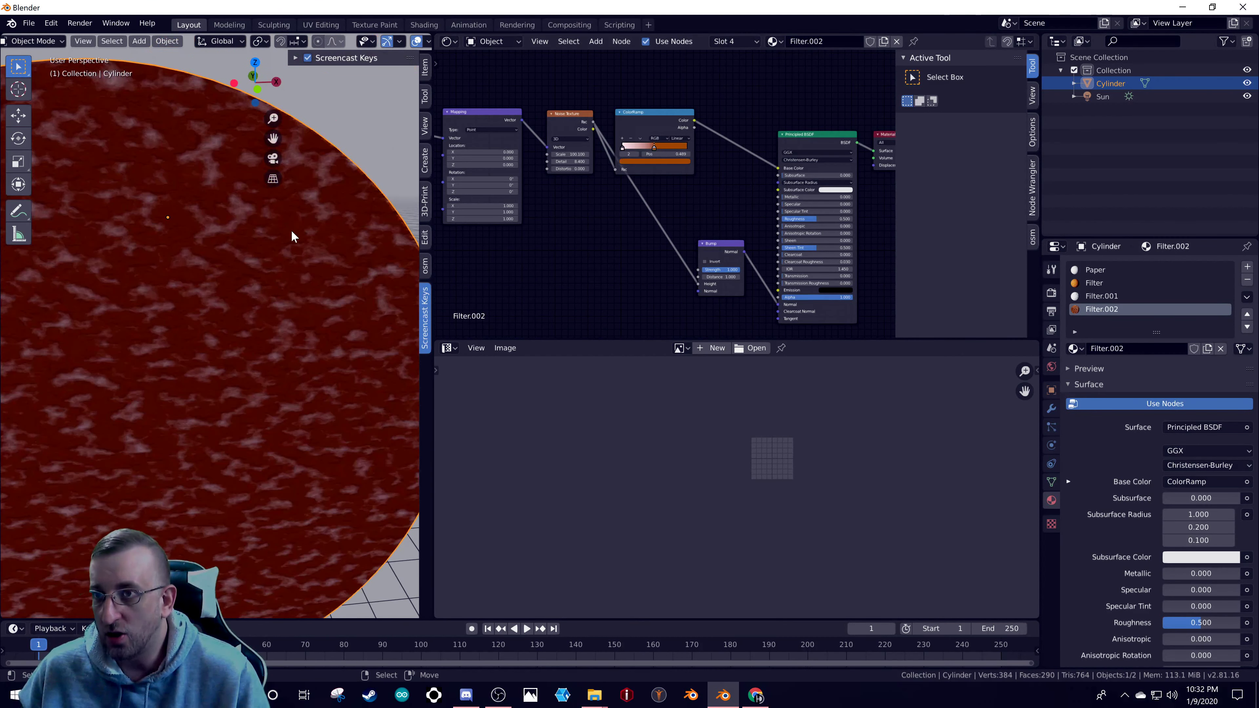
pyautogui.scroll(3, 291, 233)
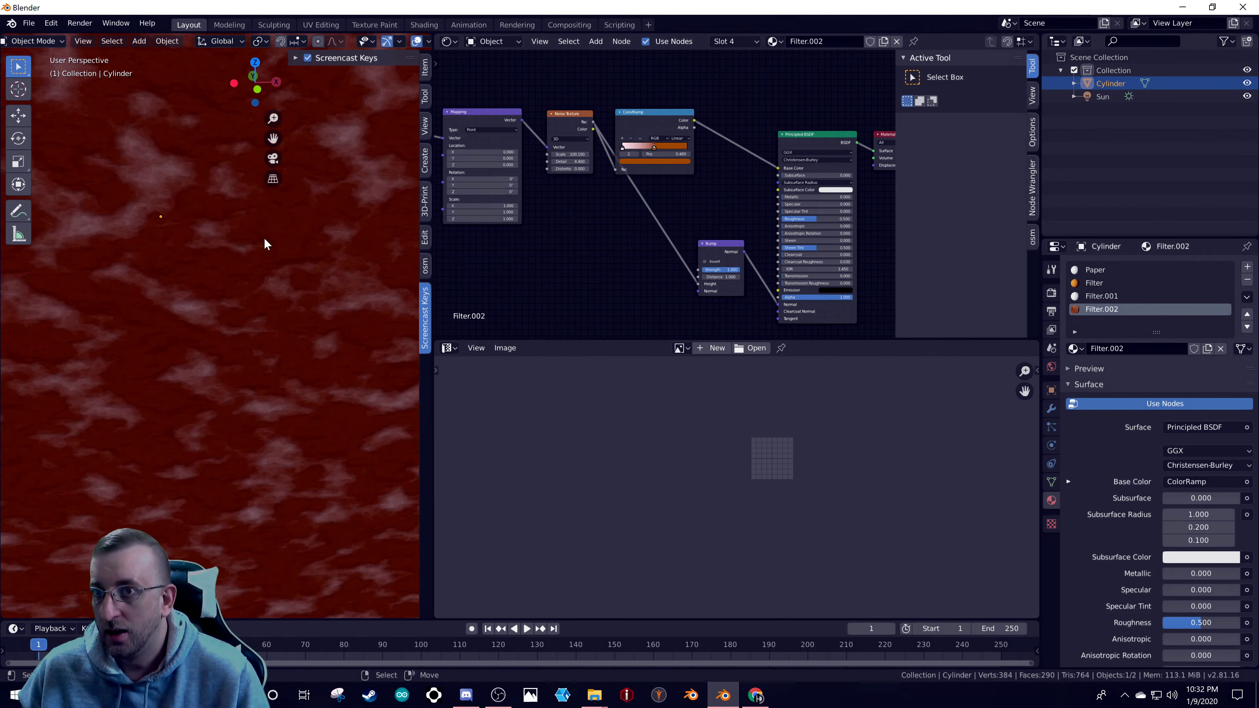
pyautogui.scroll(-8, 248, 238)
pyautogui.scroll(5, 243, 245)
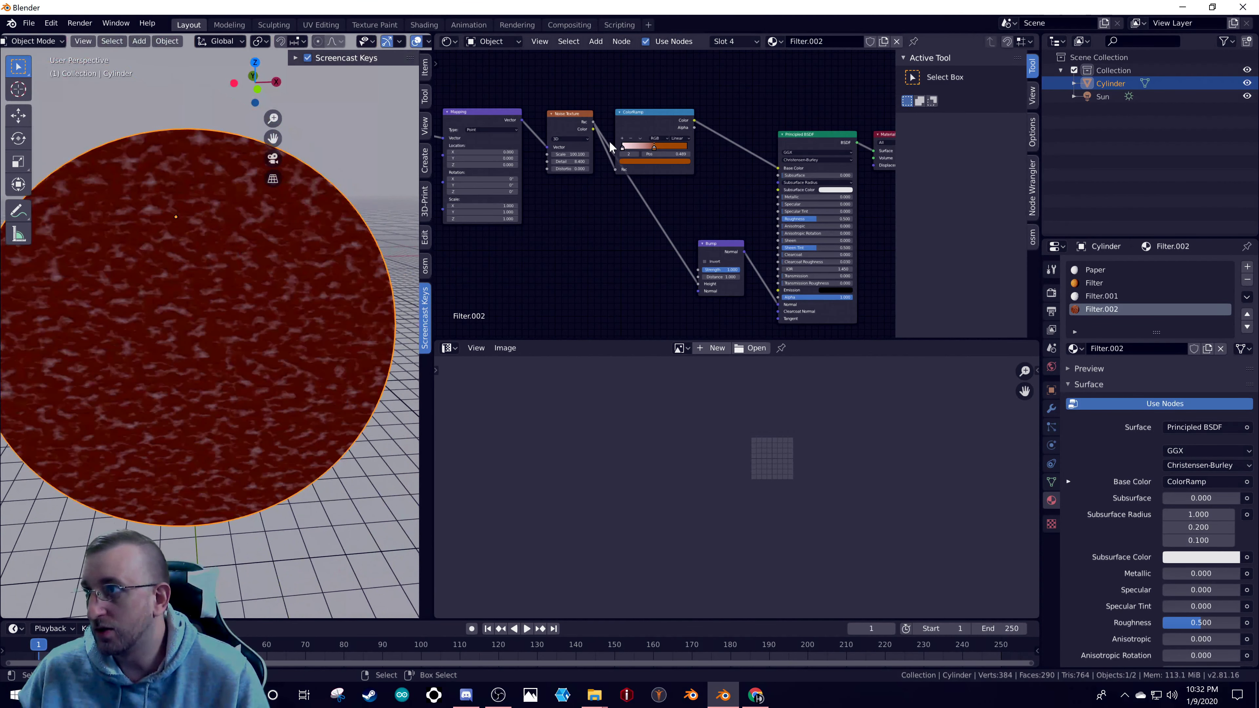
# - Try moving the left stop to 0.095, undo it, and keep the left stop black
pyautogui.moveTo(624, 149); pyautogui.dragTo(628, 149)
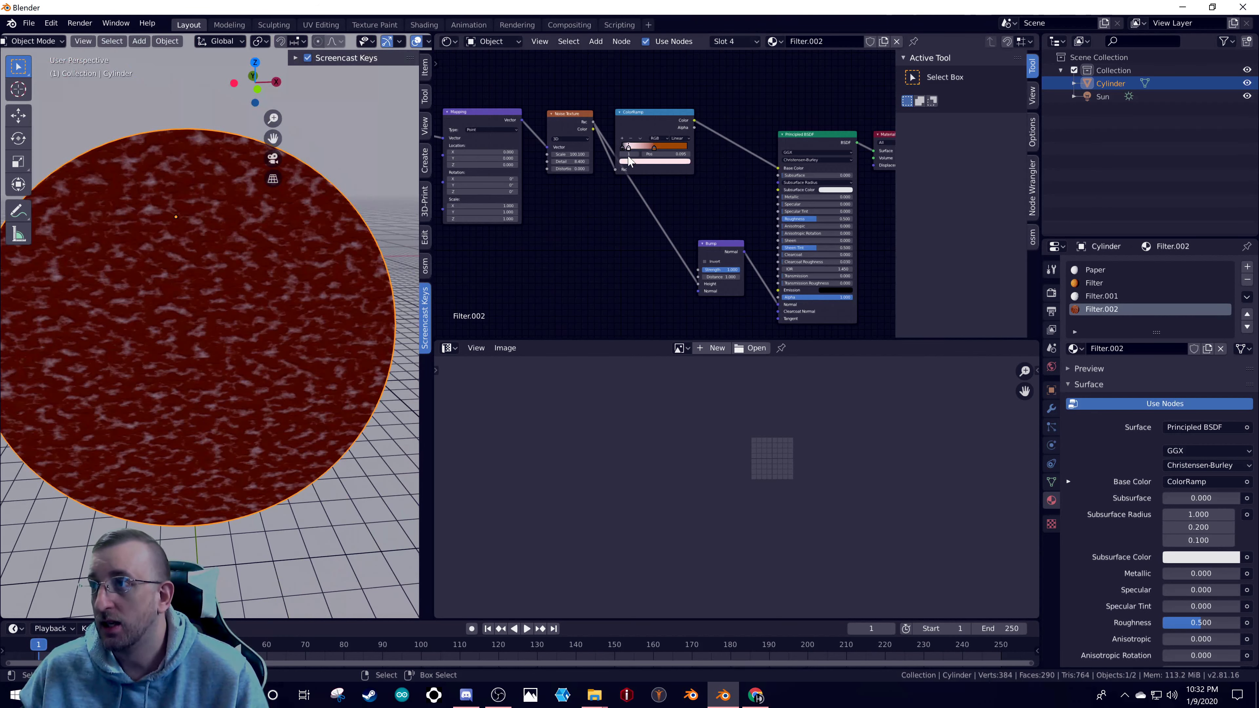
pyautogui.hotkey('ctrl', 'z')
pyautogui.scroll(6, 214, 294)
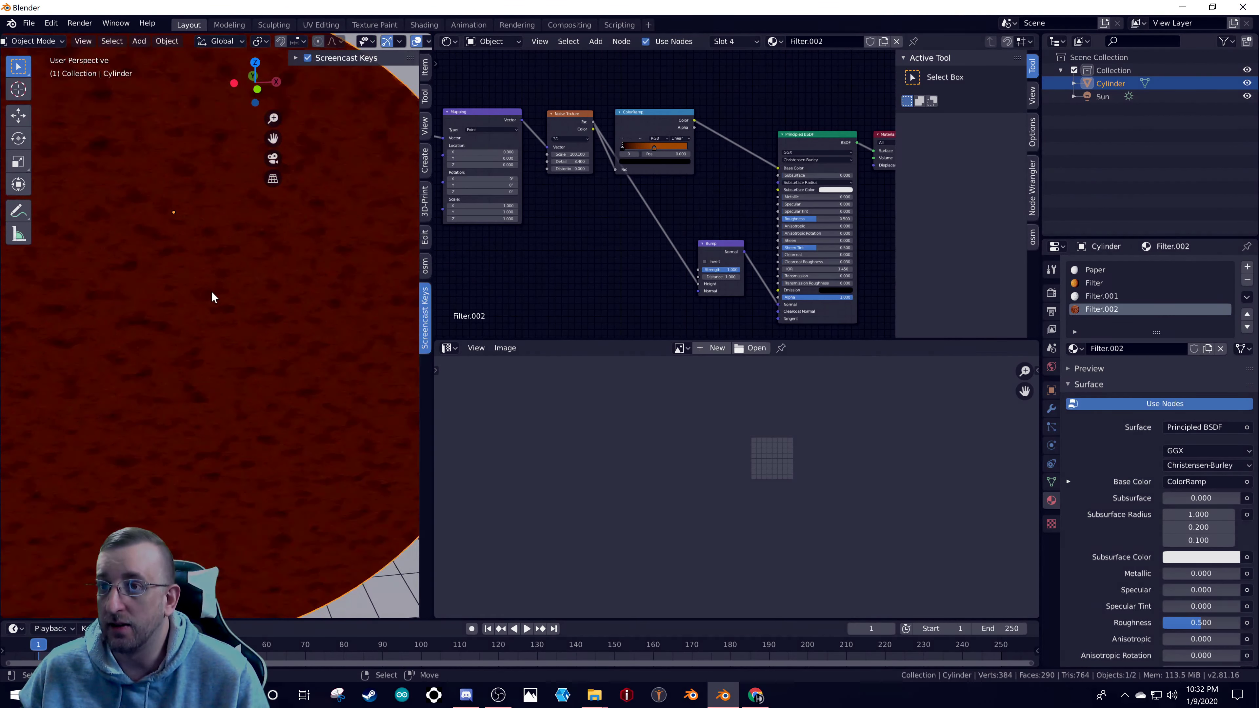
pyautogui.scroll(-8, 237, 295)
pyautogui.scroll(2, 237, 294)
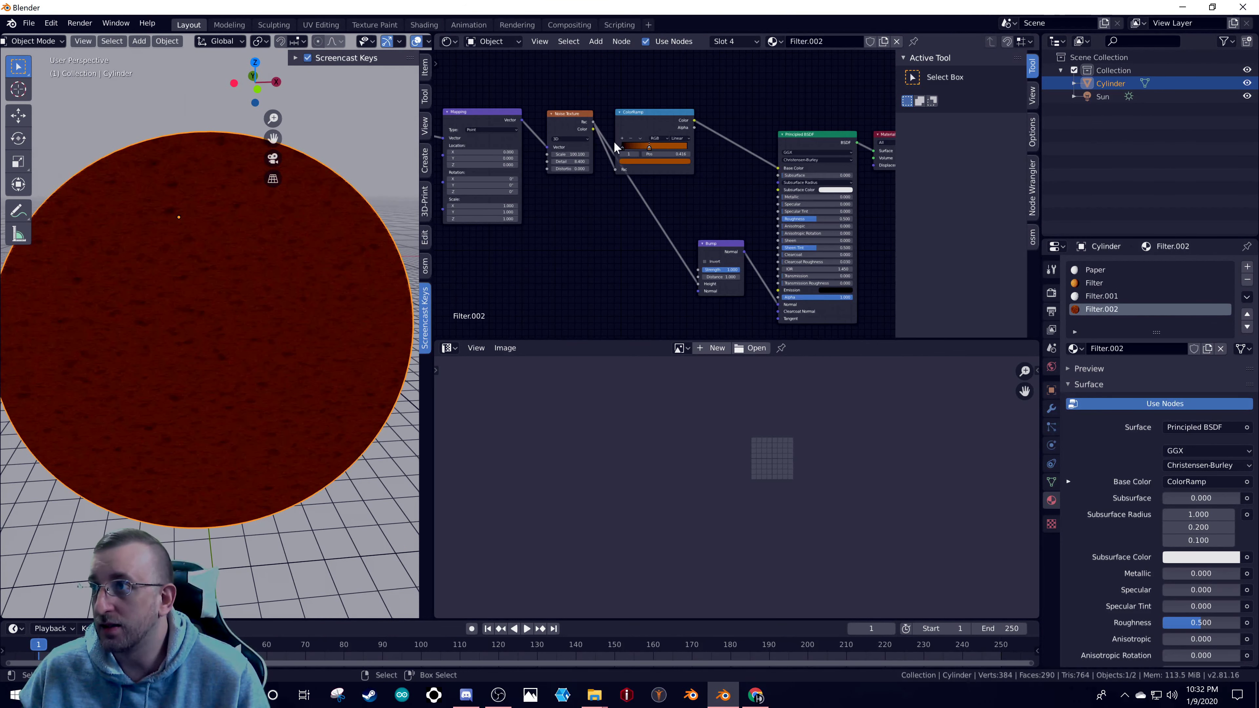
pyautogui.click(623, 147)
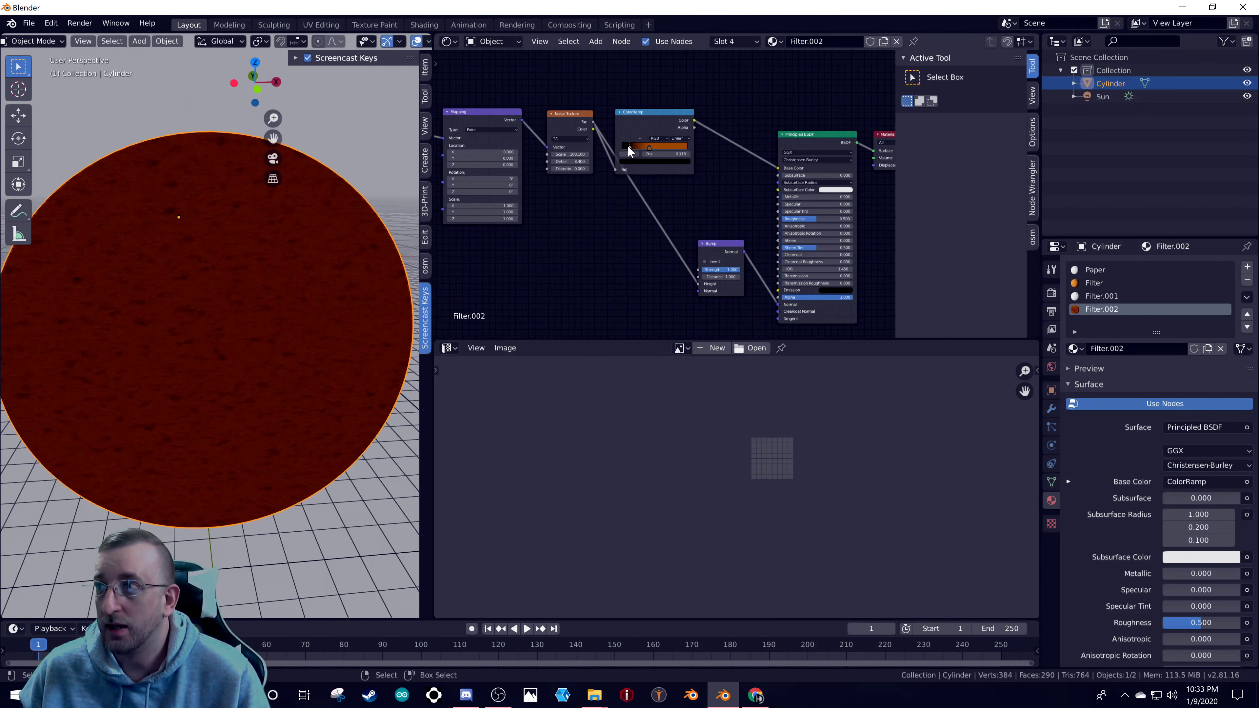
pyautogui.moveTo(651, 153); pyautogui.dragTo(623, 149)
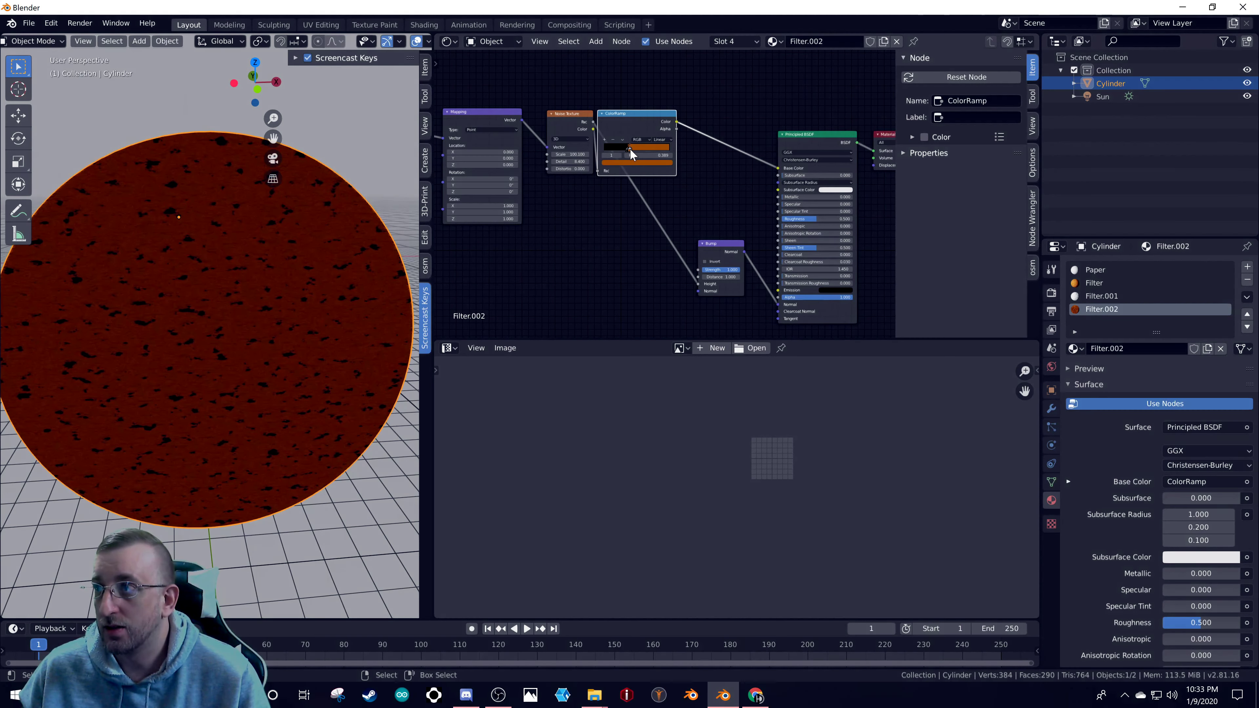
# - Nudge the active ColorRamp stop right and rearrange the ColorRamp and Texture Coordinate nodes
pyautogui.moveTo(634, 147); pyautogui.dragTo(633, 148)
pyautogui.scroll(-5, 294, 291)
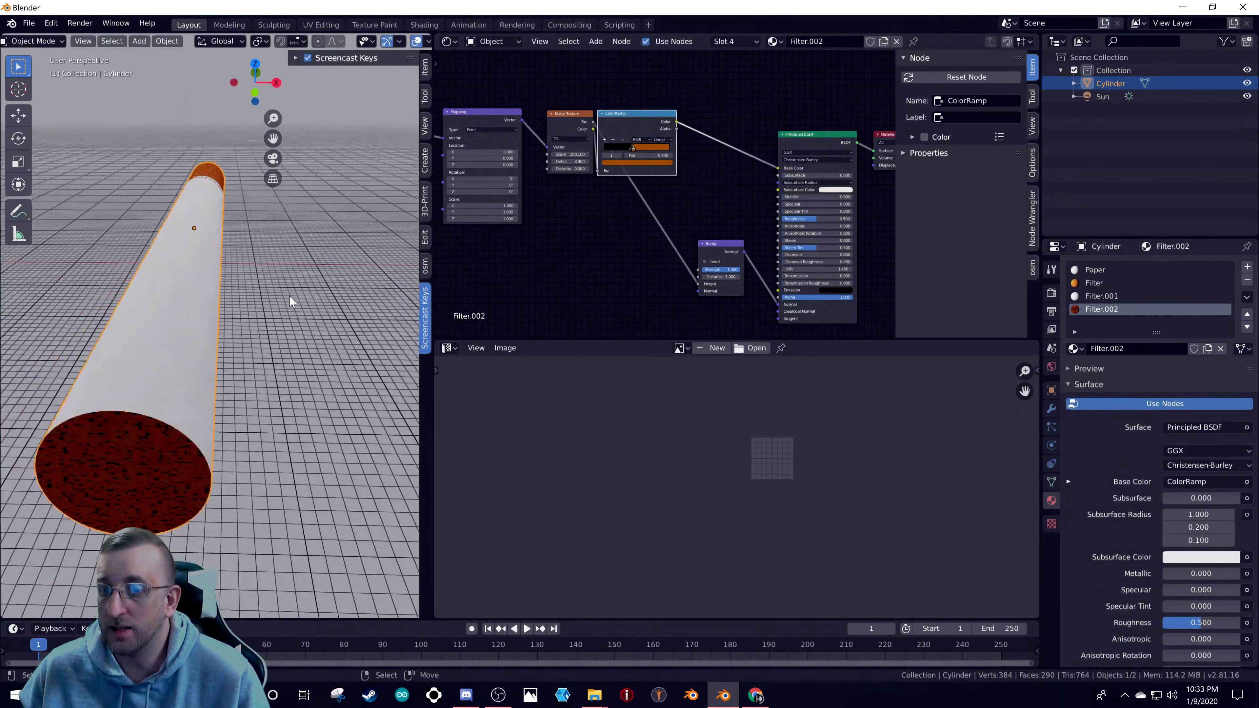
pyautogui.scroll(4, 211, 396)
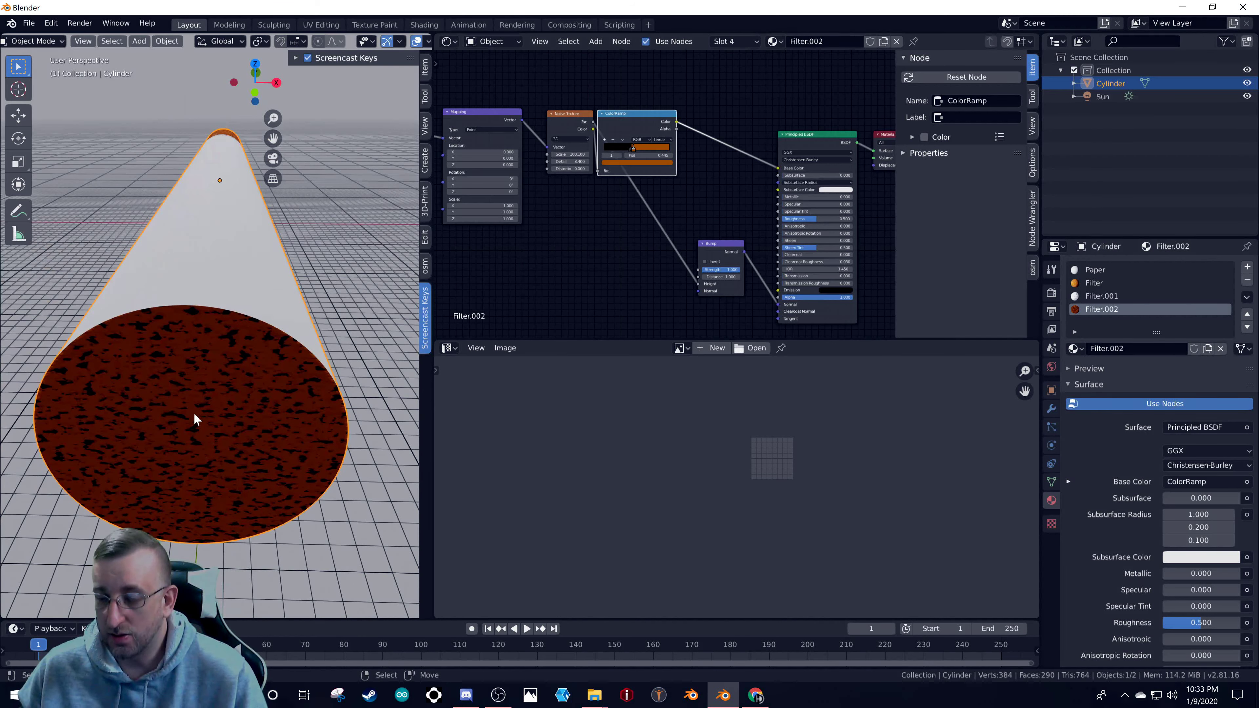
pyautogui.moveTo(191, 420); pyautogui.dragTo(210, 397, button='middle')
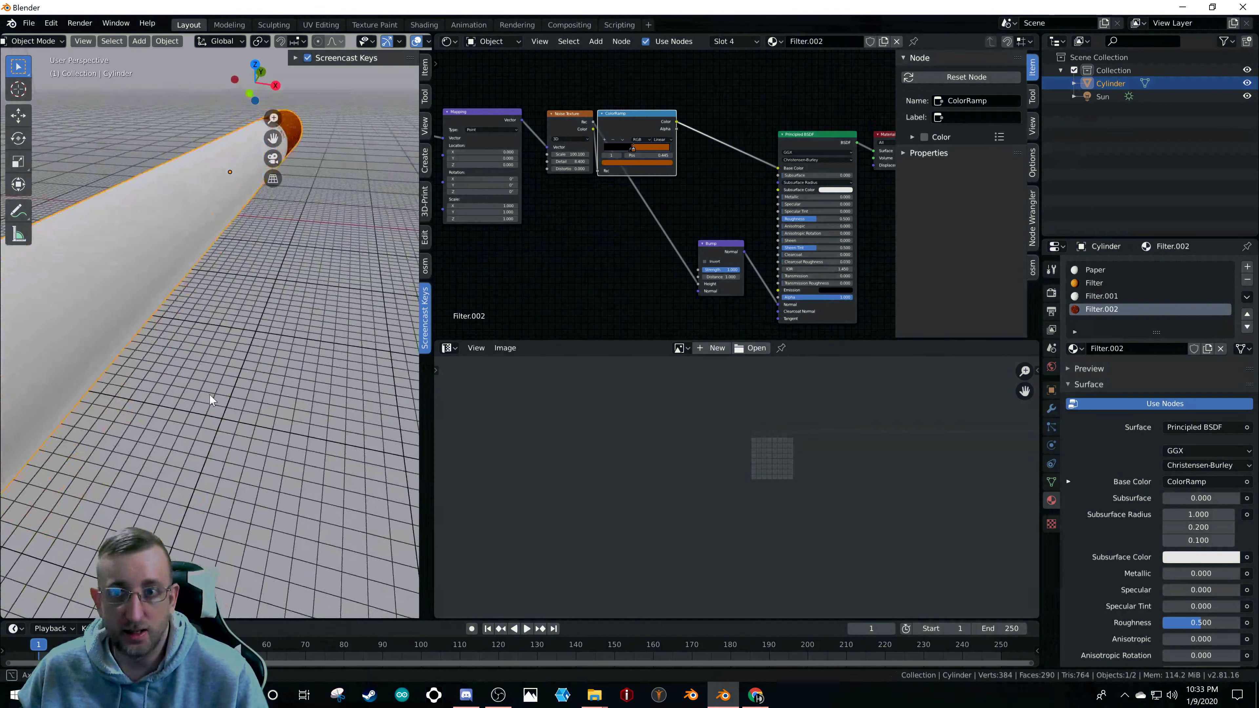
pyautogui.scroll(-5, 210, 399)
pyautogui.scroll(7, 132, 405)
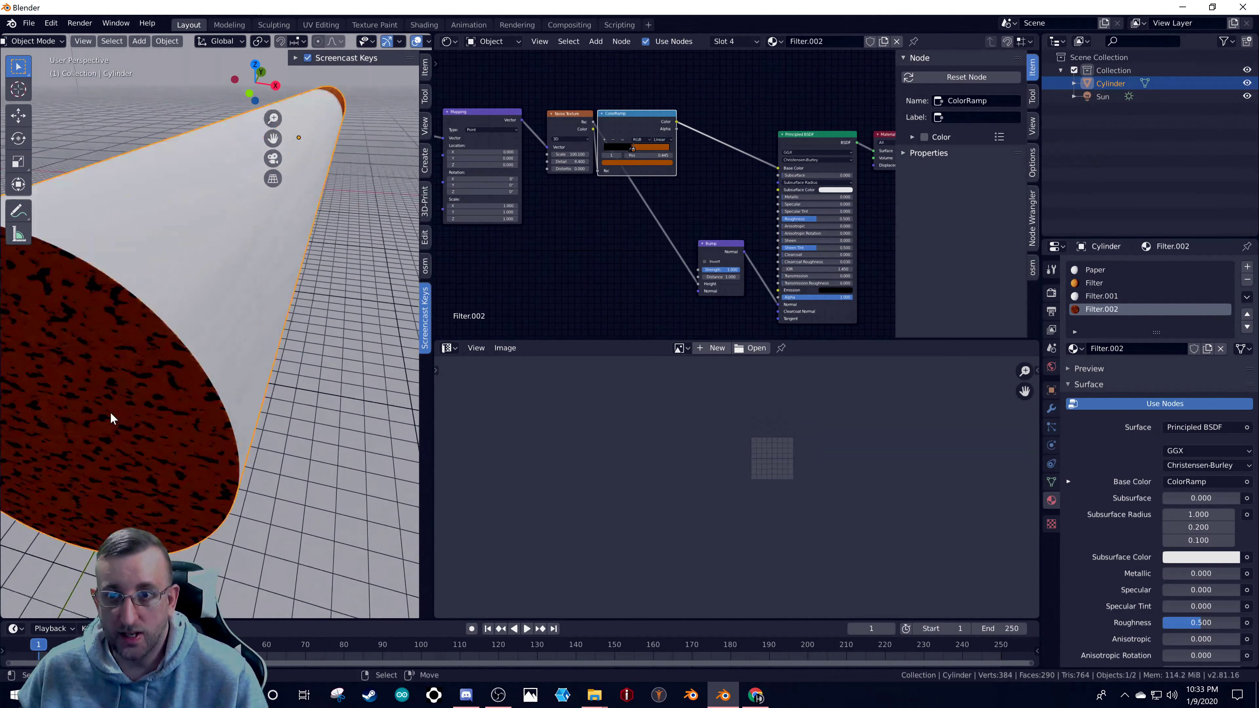
pyautogui.moveTo(642, 120); pyautogui.dragTo(670, 114)
pyautogui.scroll(-3, 134, 422)
pyautogui.scroll(2, 121, 434)
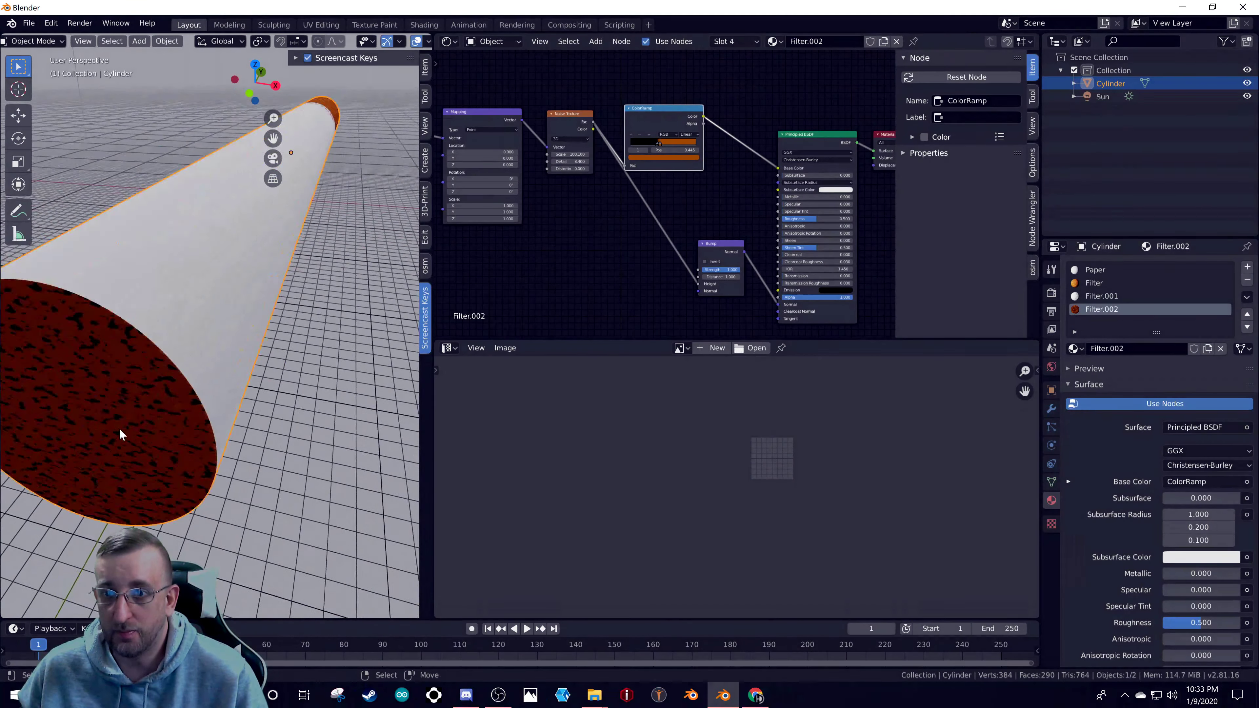
pyautogui.moveTo(441, 310); pyautogui.dragTo(585, 268, button='middle')
pyautogui.scroll(3, 83, 473)
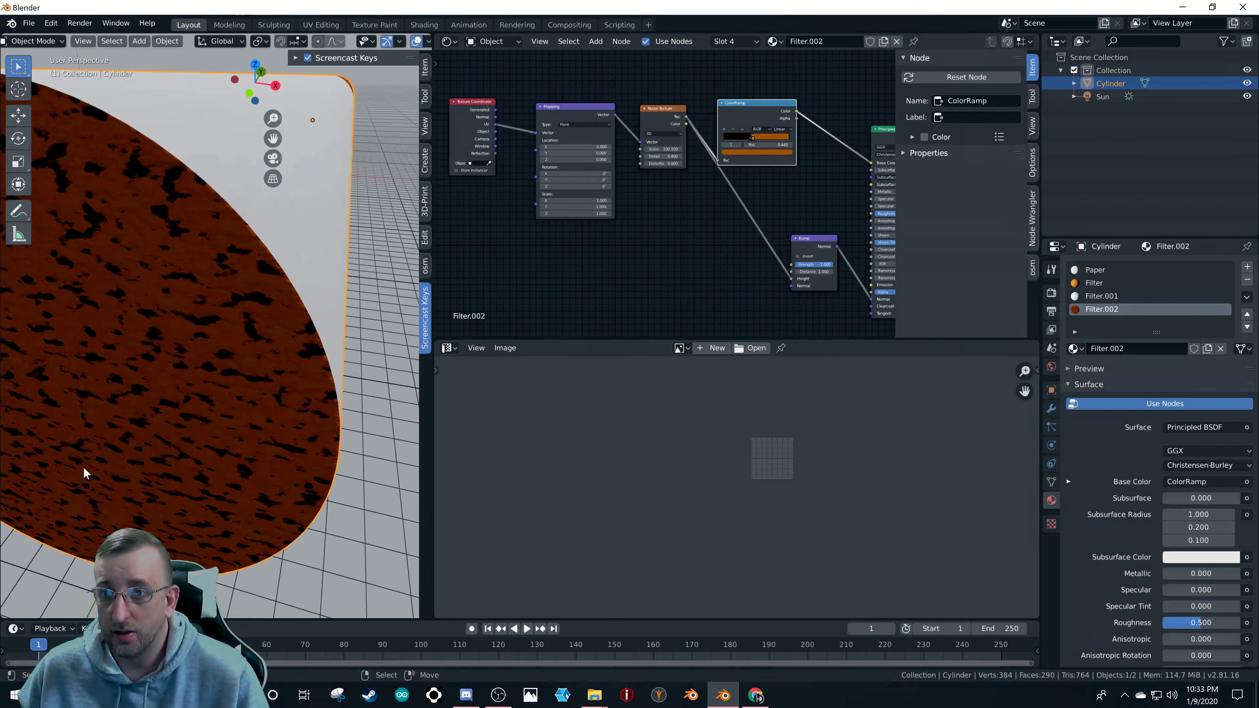
pyautogui.scroll(2, 83, 473)
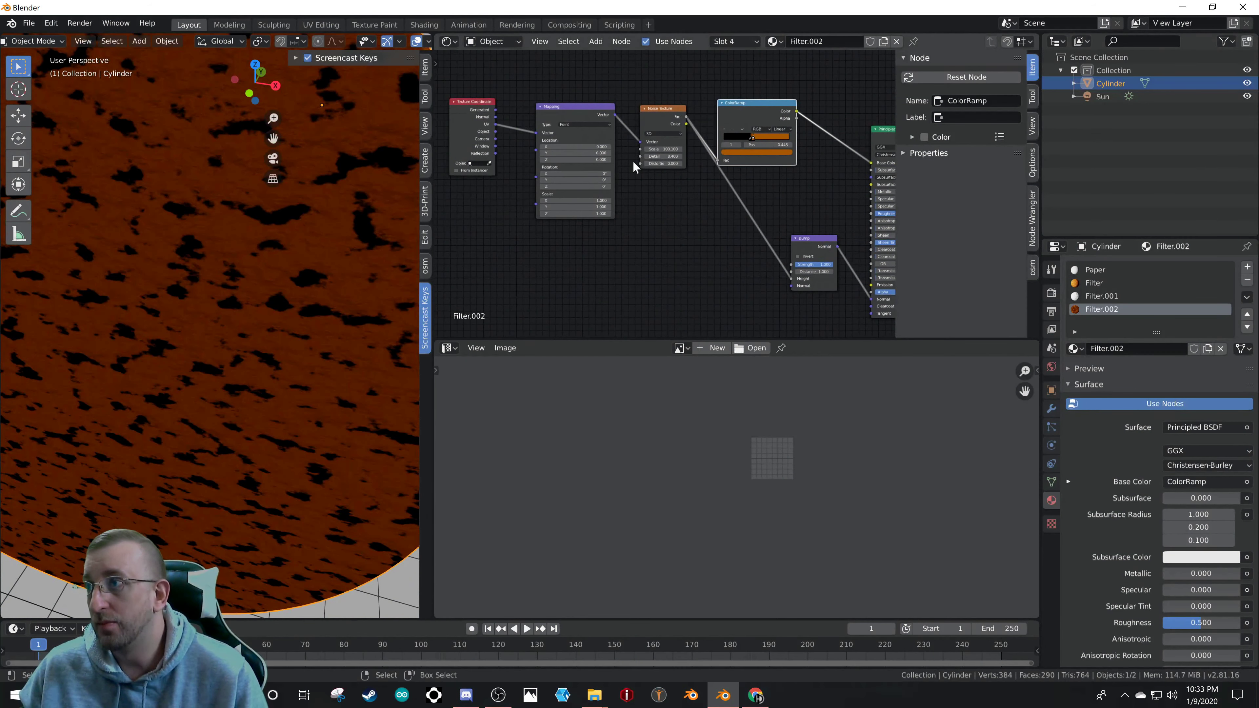
# - Lower the Noise Texture Detail to 0.400 and inspect the smoother blotches on the cap
pyautogui.moveTo(664, 156); pyautogui.dragTo(635, 156)
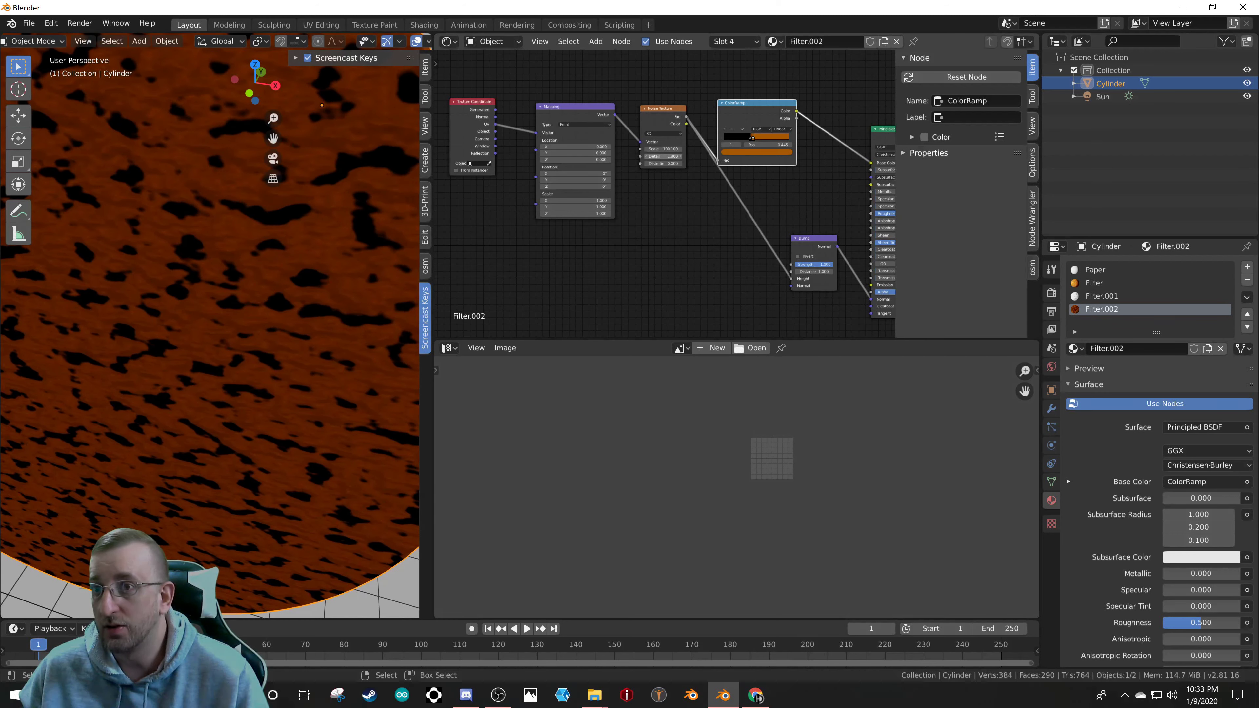
pyautogui.scroll(-8, 293, 283)
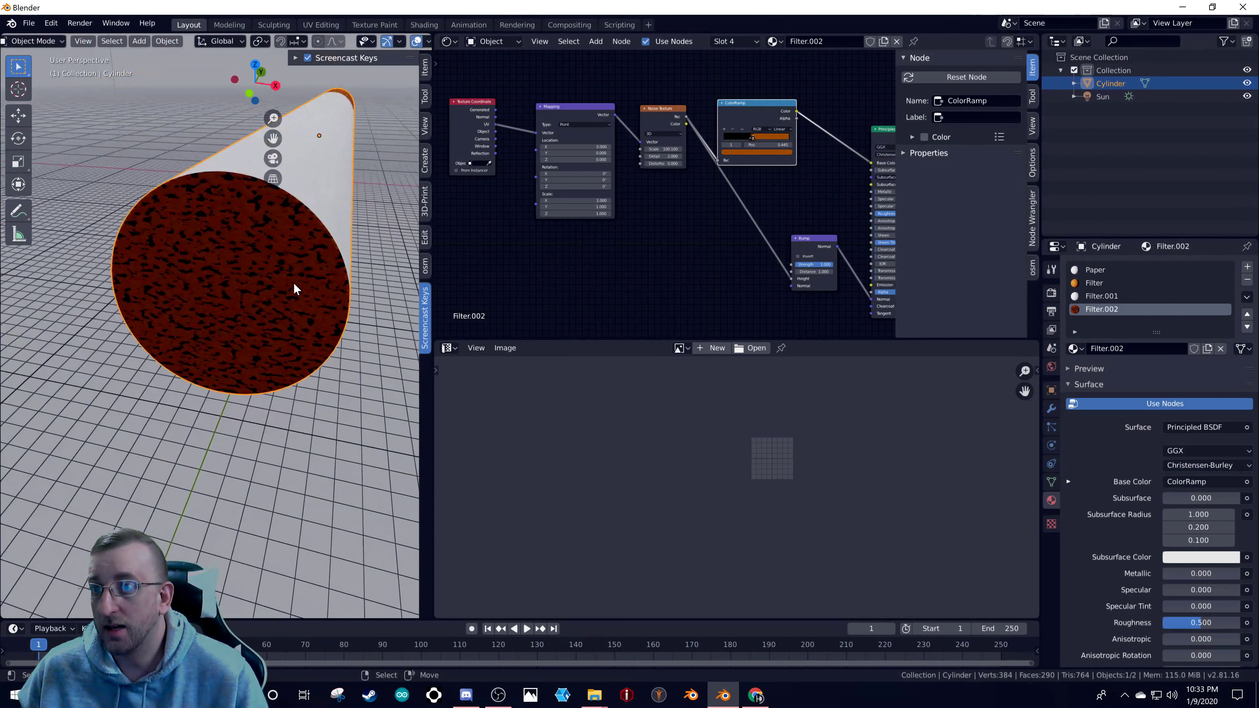
pyautogui.scroll(2, 290, 320)
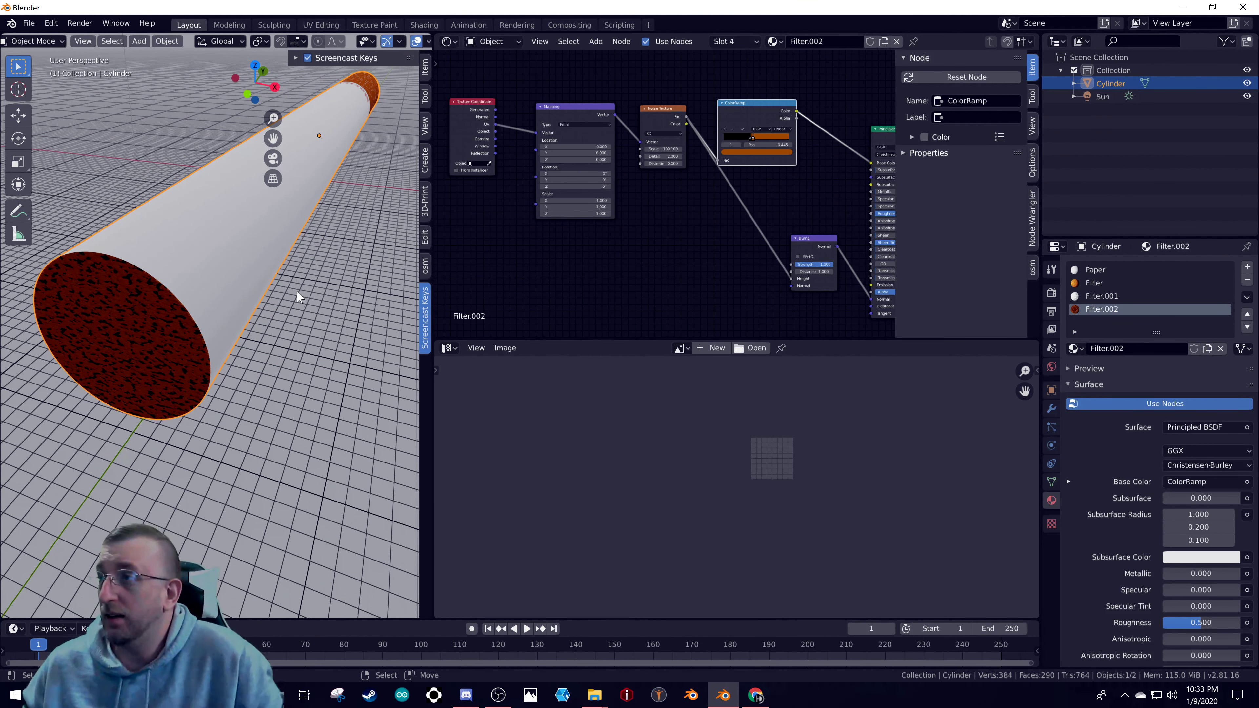
pyautogui.moveTo(151, 344)
pyautogui.mouseDown(button='middle')
pyautogui.moveTo(197, 337)
pyautogui.moveTo(154, 352)
pyautogui.mouseUp(button='middle')
pyautogui.scroll(-3, 146, 356)
pyautogui.scroll(6, 147, 356)
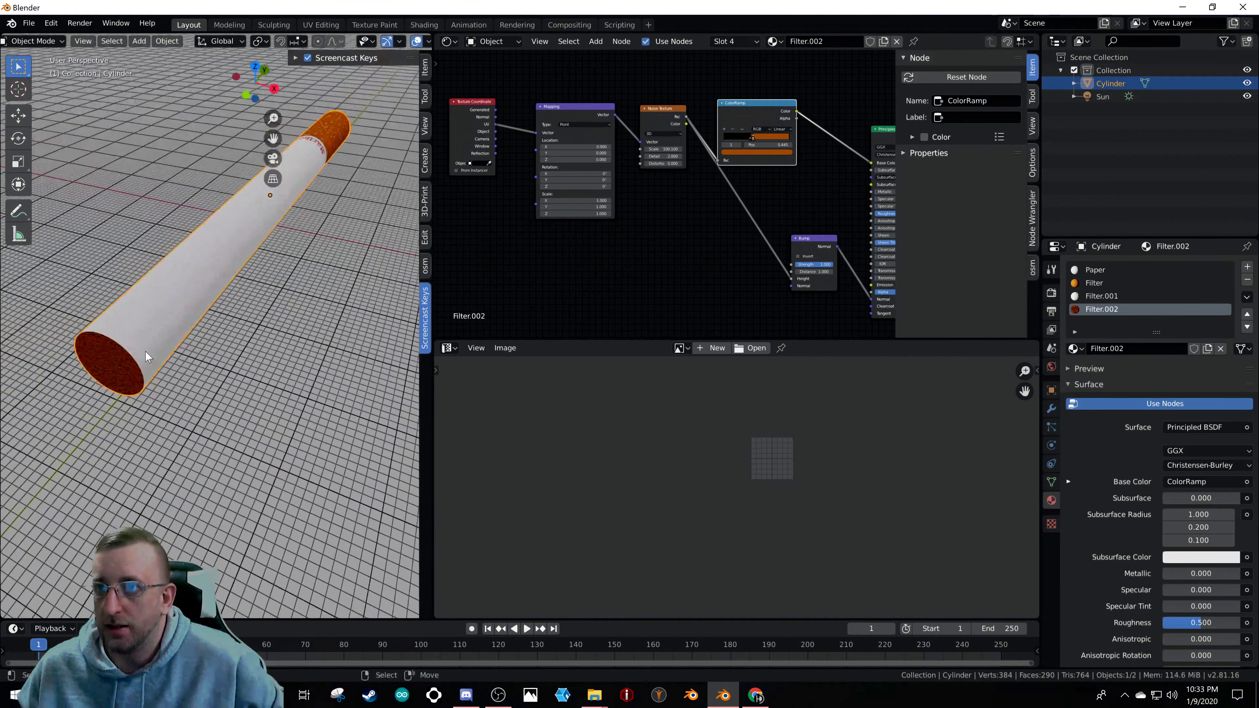
pyautogui.scroll(3, 106, 371)
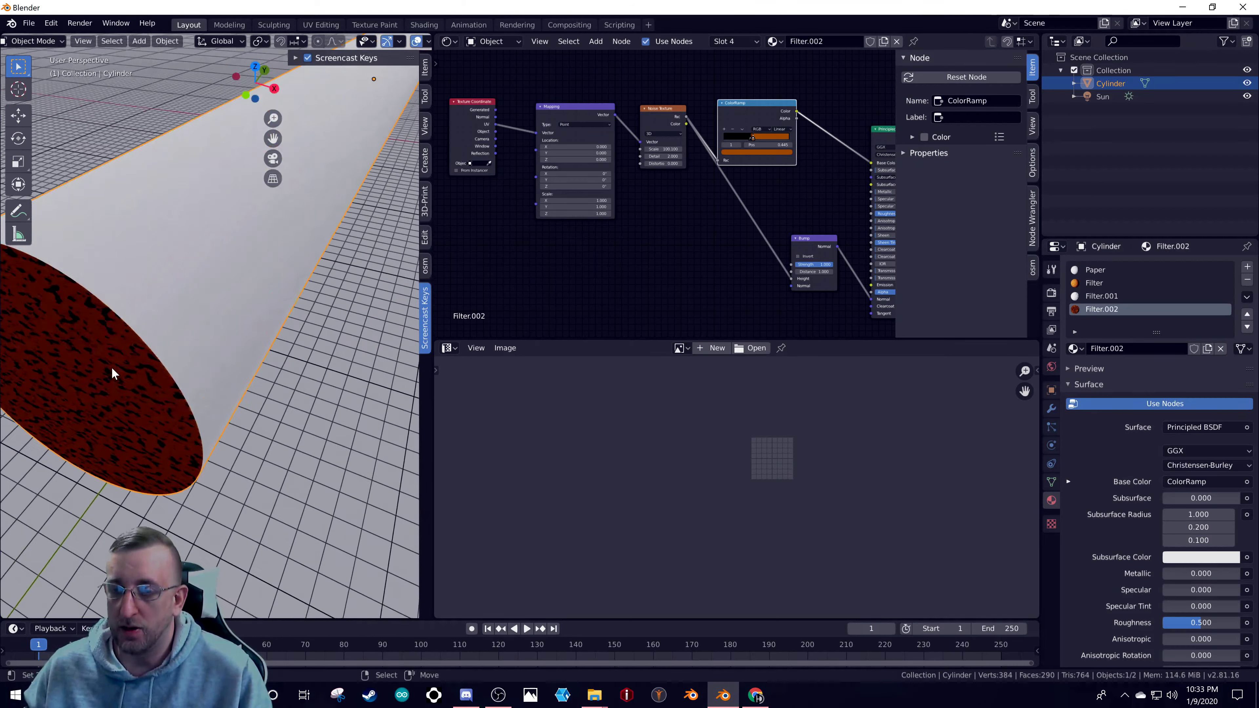
pyautogui.scroll(2, 213, 392)
pyautogui.scroll(2, 242, 391)
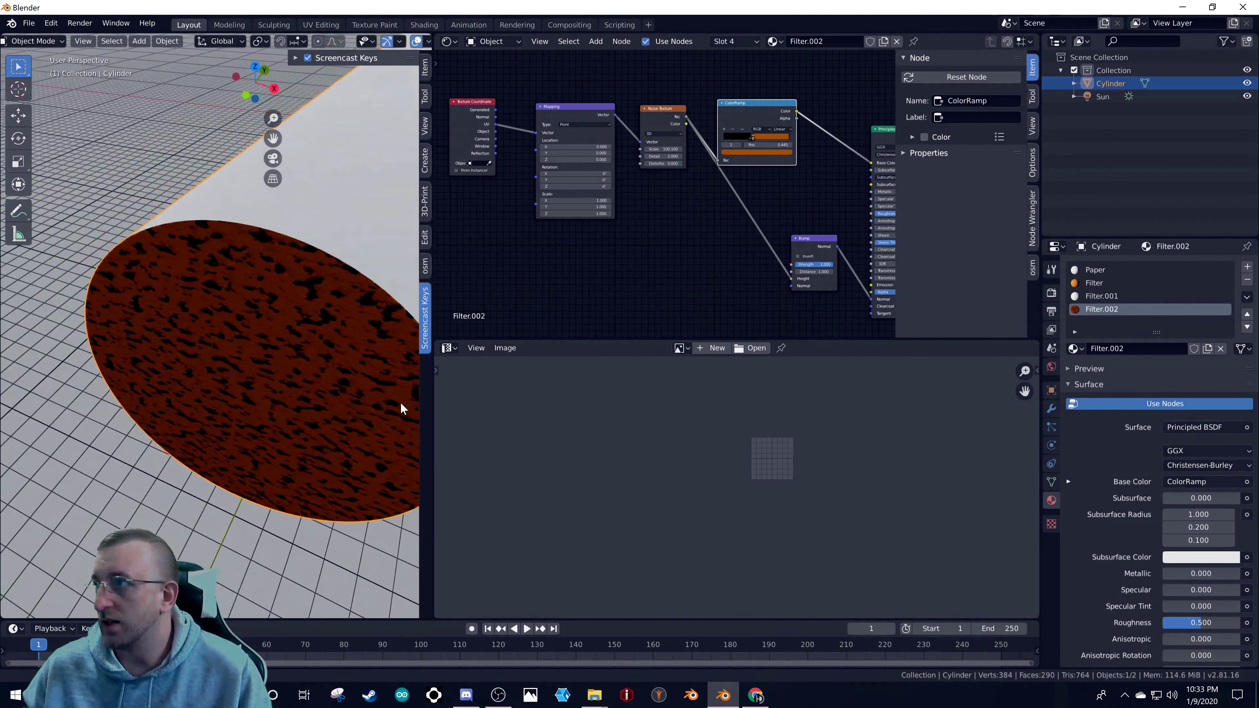
pyautogui.click(760, 151)
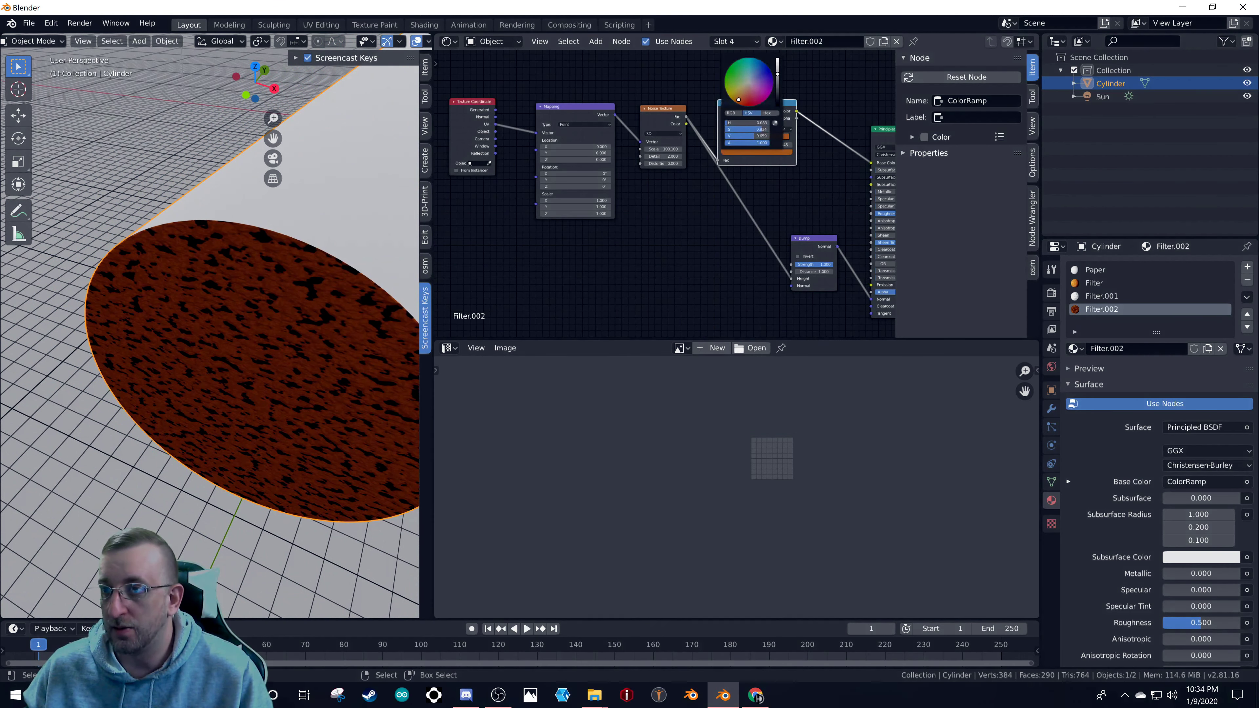
# - Desaturate the ramp's orange colour and move the black stop lower
pyautogui.moveTo(739, 99); pyautogui.dragTo(743, 96)
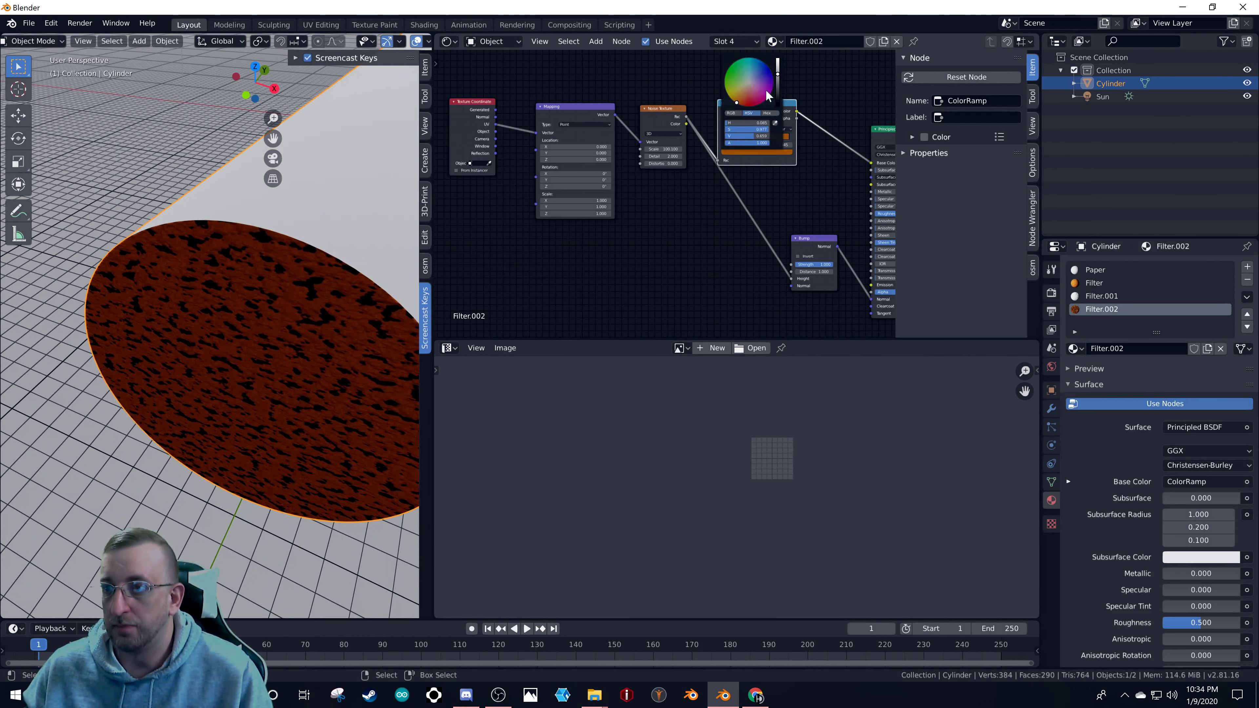
pyautogui.click(757, 155)
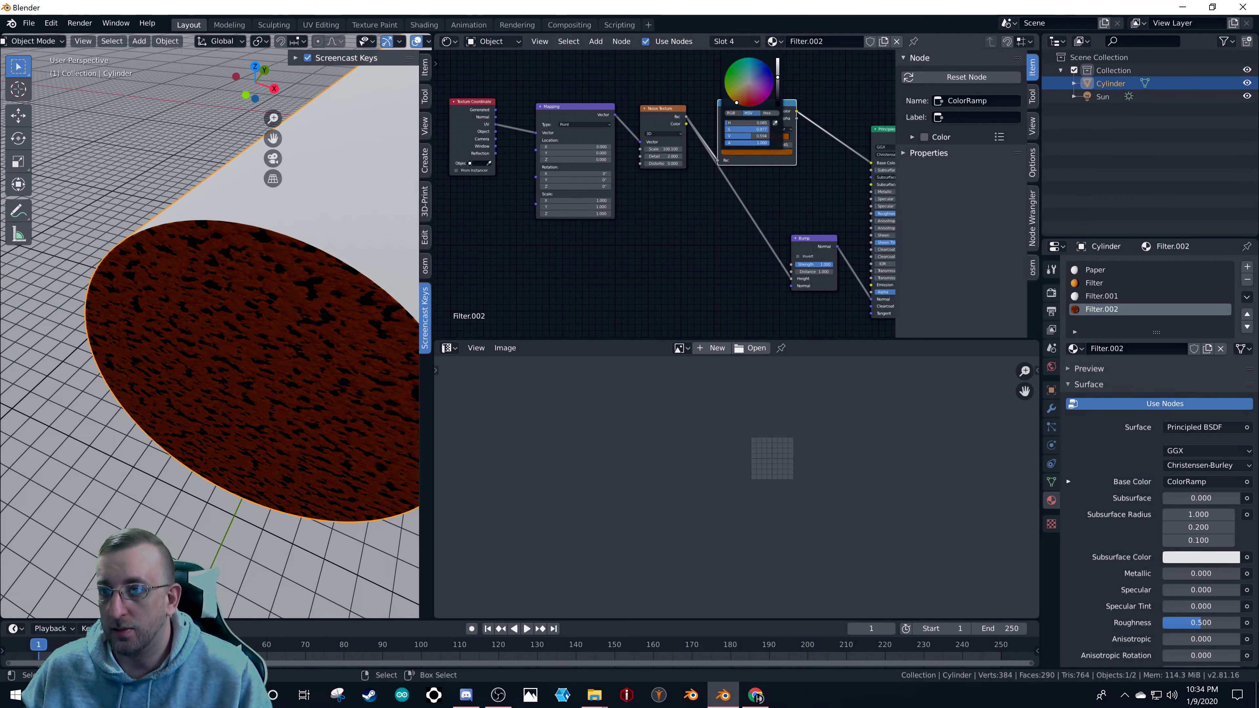
pyautogui.scroll(-5, 309, 289)
pyautogui.scroll(-4, 309, 289)
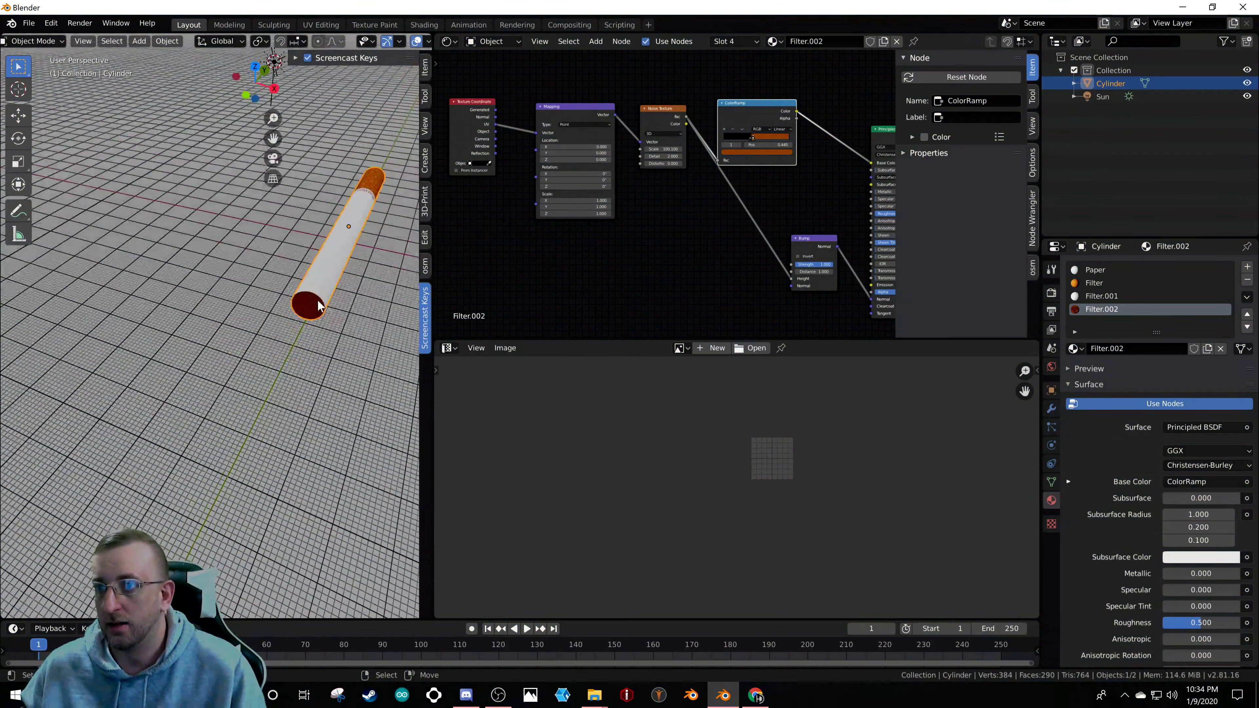
pyautogui.scroll(9, 318, 299)
pyautogui.scroll(2, 233, 330)
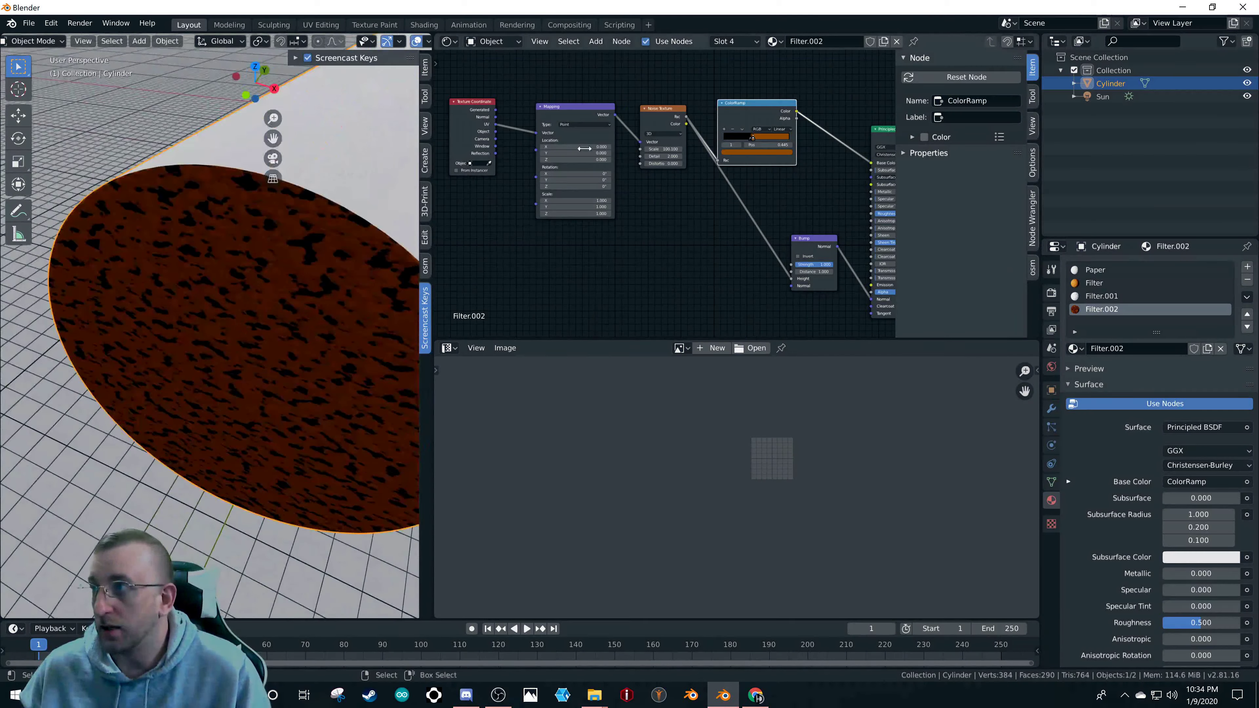
pyautogui.moveTo(750, 138); pyautogui.dragTo(748, 141)
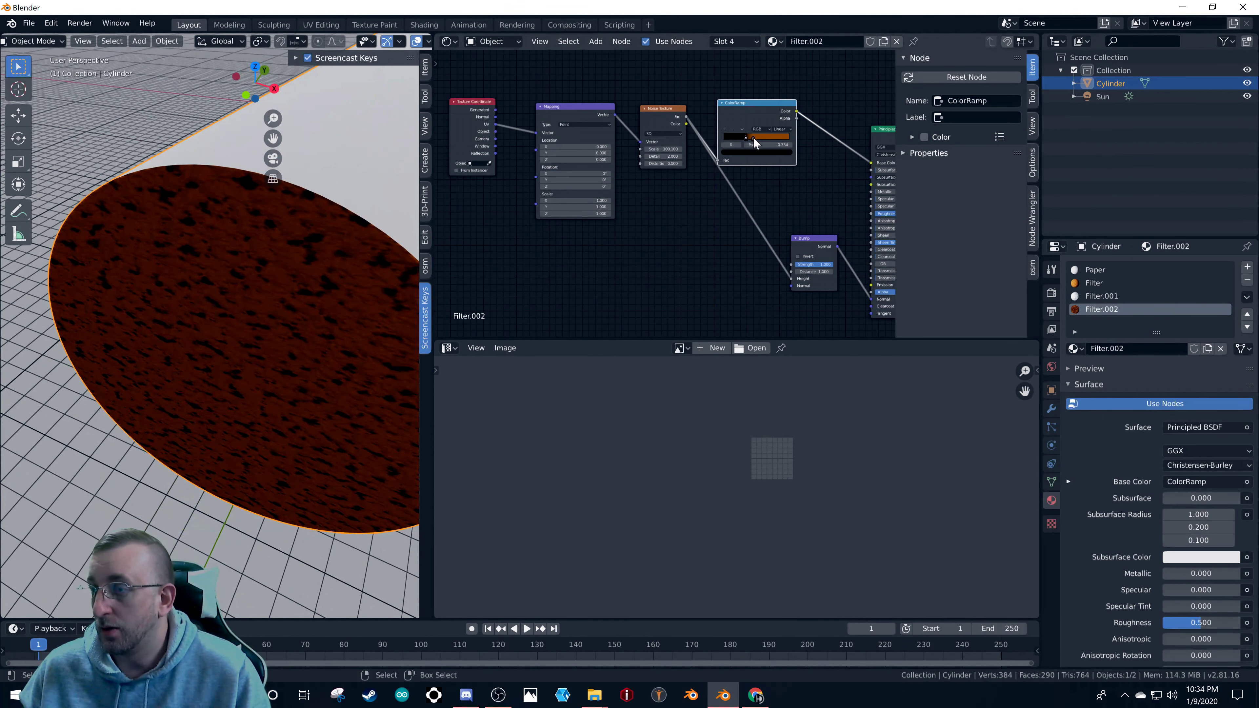
pyautogui.scroll(-4, 194, 323)
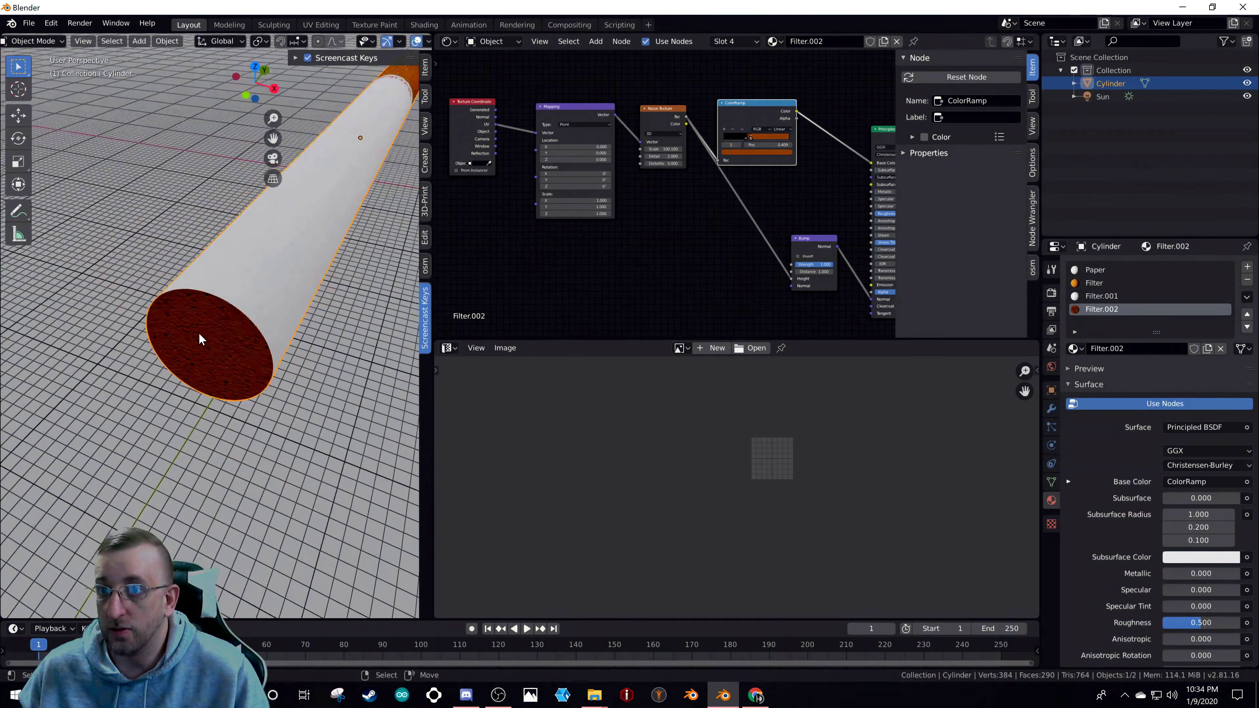
pyautogui.scroll(5, 199, 333)
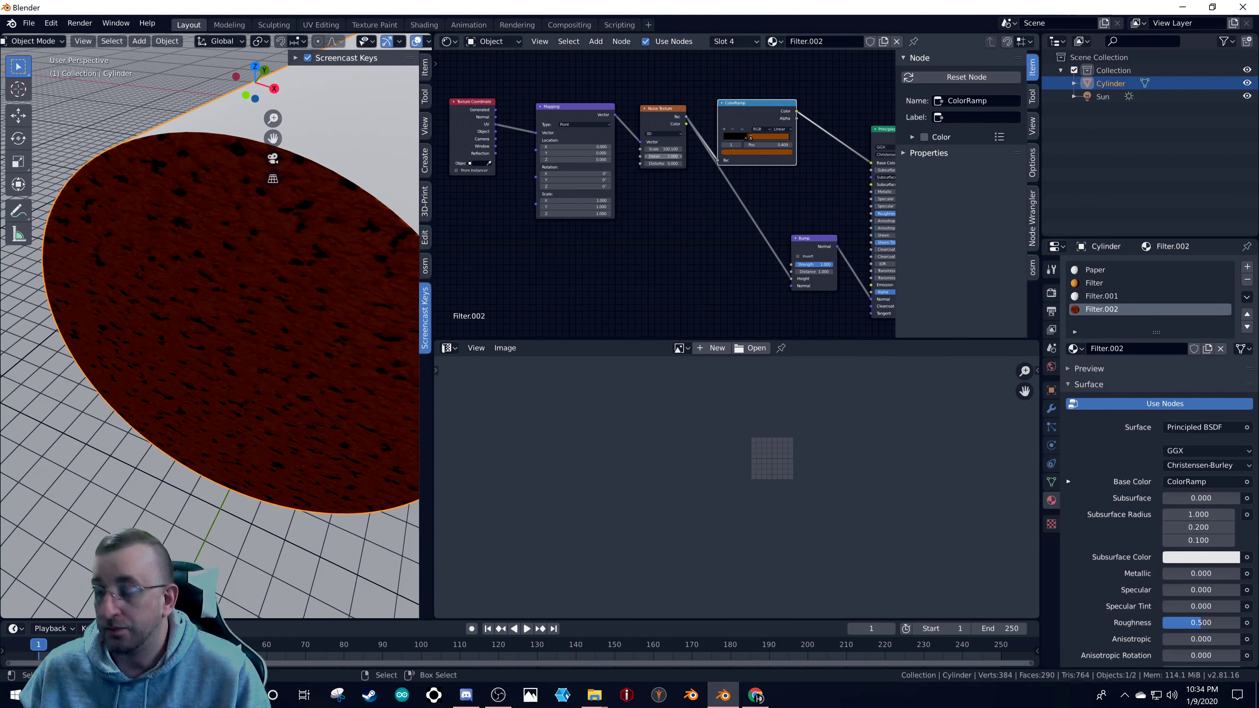
# - Set the Noise Texture Detail to 2.000 and Scale to 40.800
pyautogui.moveTo(664, 156); pyautogui.dragTo(724, 151)
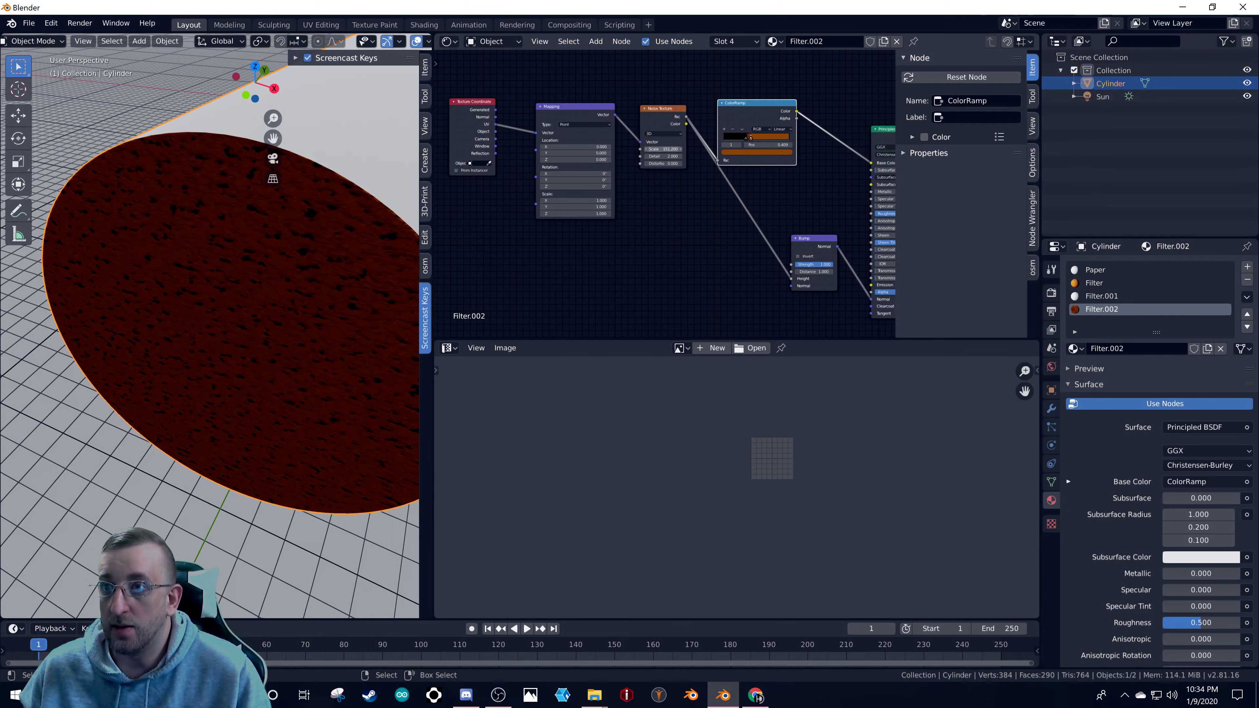
pyautogui.scroll(-4, 292, 262)
pyautogui.moveTo(302, 289)
pyautogui.mouseDown(button='middle')
pyautogui.moveTo(262, 318)
pyautogui.moveTo(255, 287)
pyautogui.moveTo(262, 301)
pyautogui.moveTo(316, 284)
pyautogui.mouseUp(button='middle')
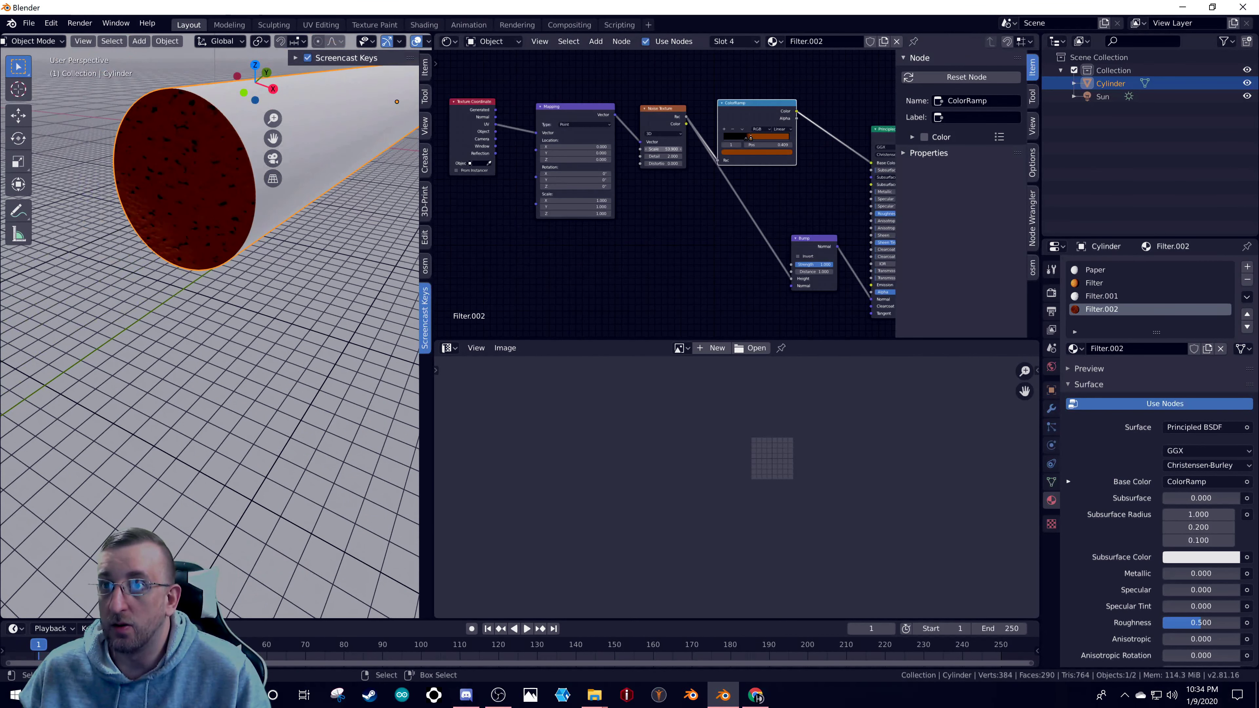
pyautogui.moveTo(664, 149)
pyautogui.mouseDown()
pyautogui.moveTo(644, 149)
pyautogui.moveTo(685, 149)
pyautogui.mouseUp()
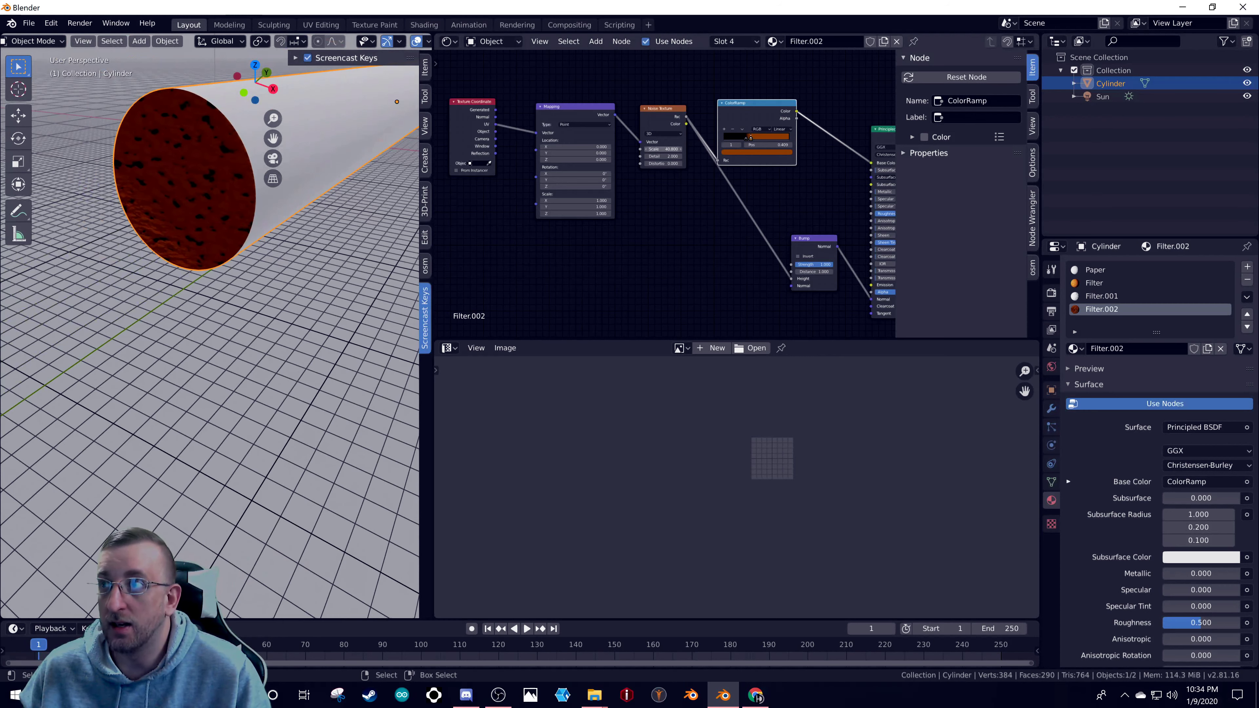
pyautogui.click(746, 136)
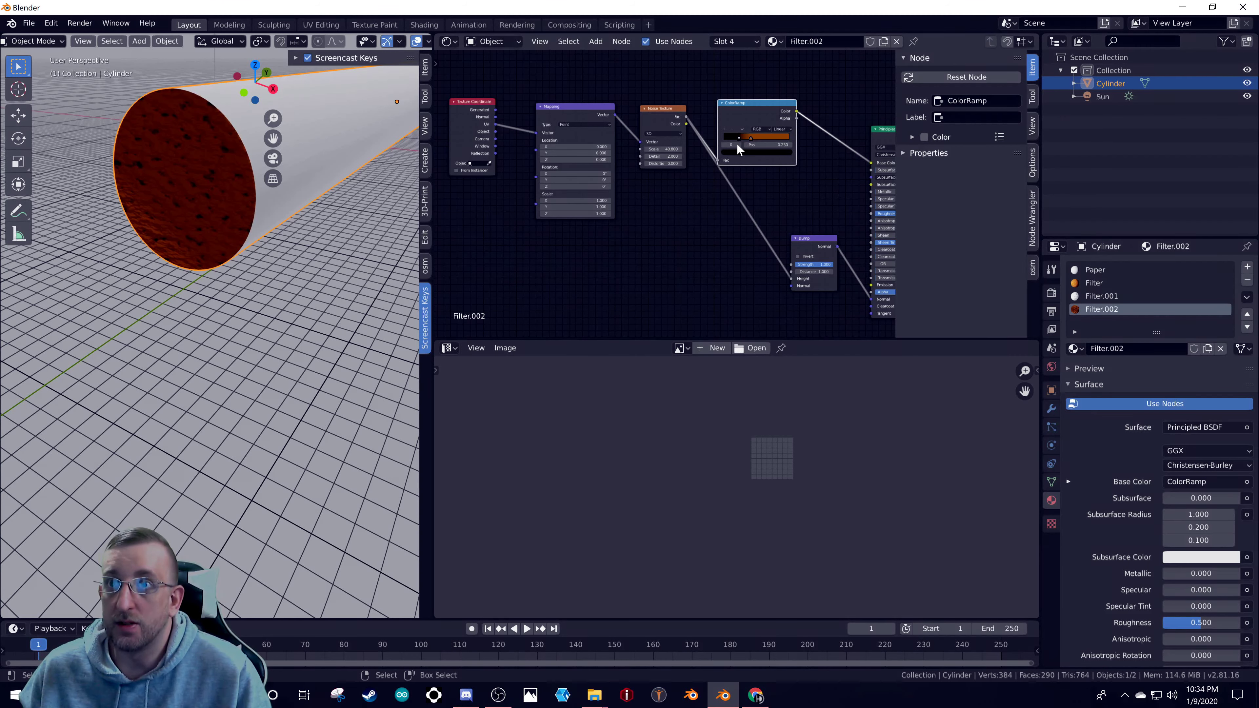
pyautogui.scroll(3, 739, 142)
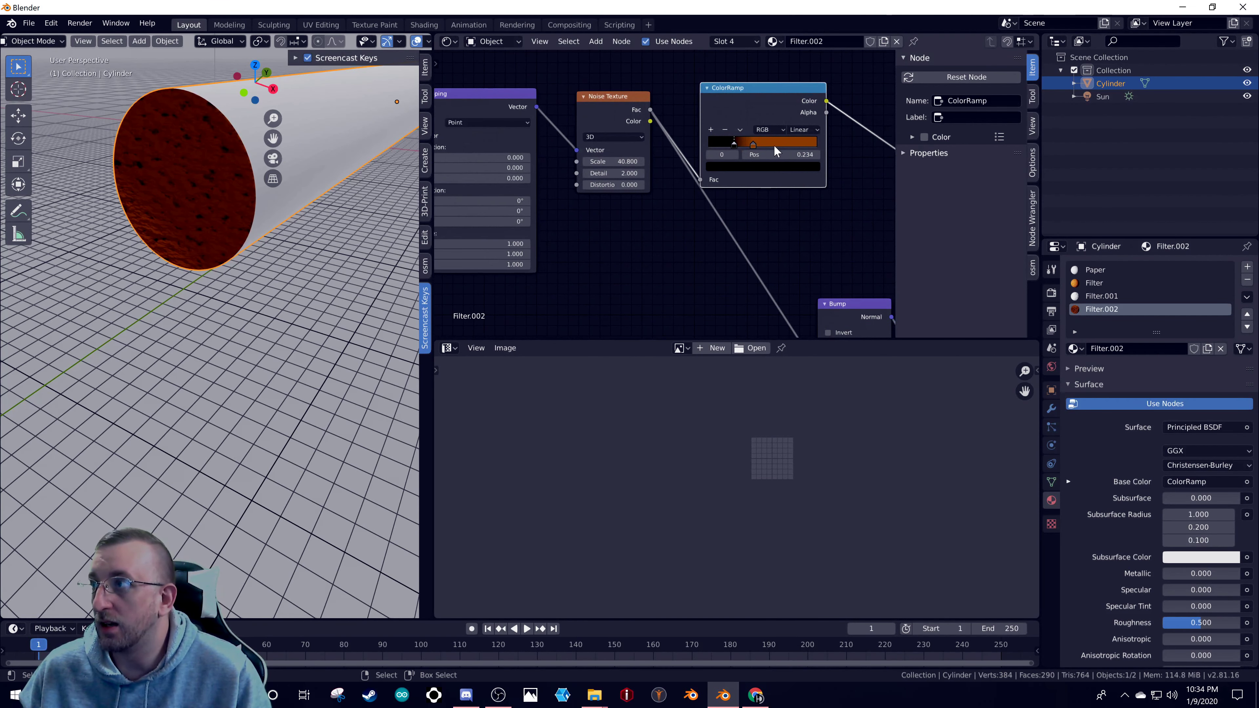
pyautogui.scroll(3, 143, 164)
pyautogui.scroll(3, 173, 190)
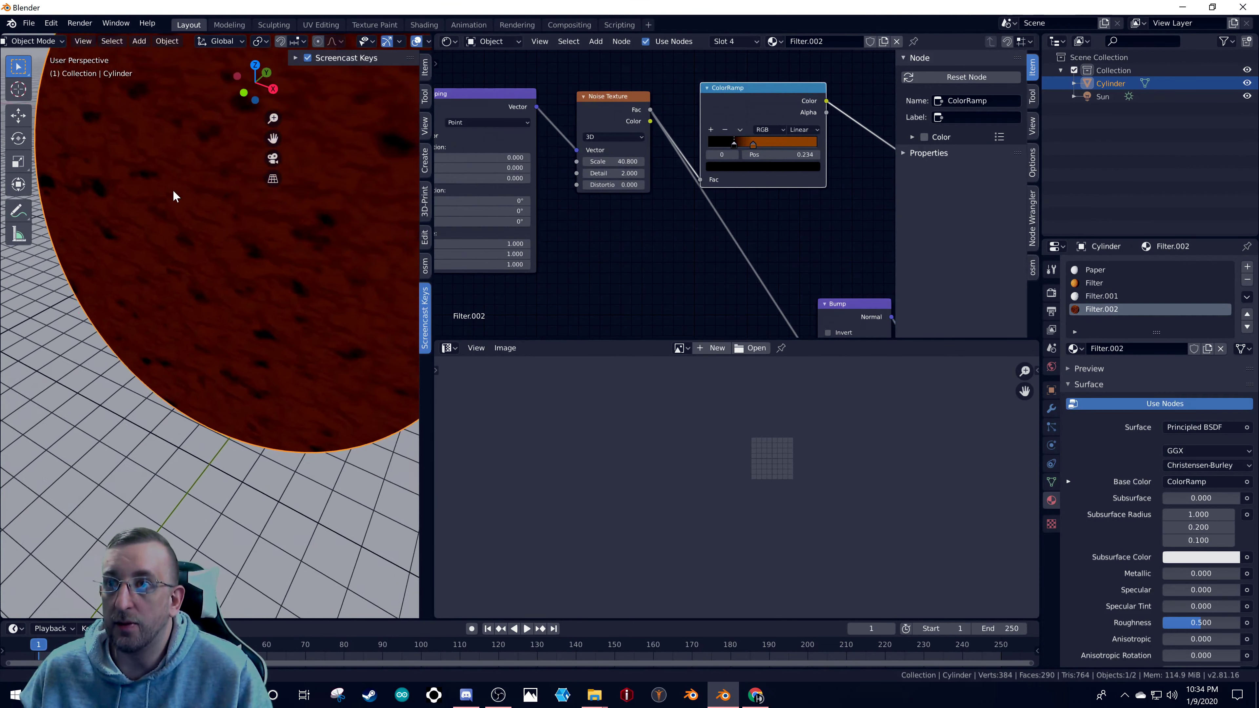
pyautogui.scroll(-2, 708, 269)
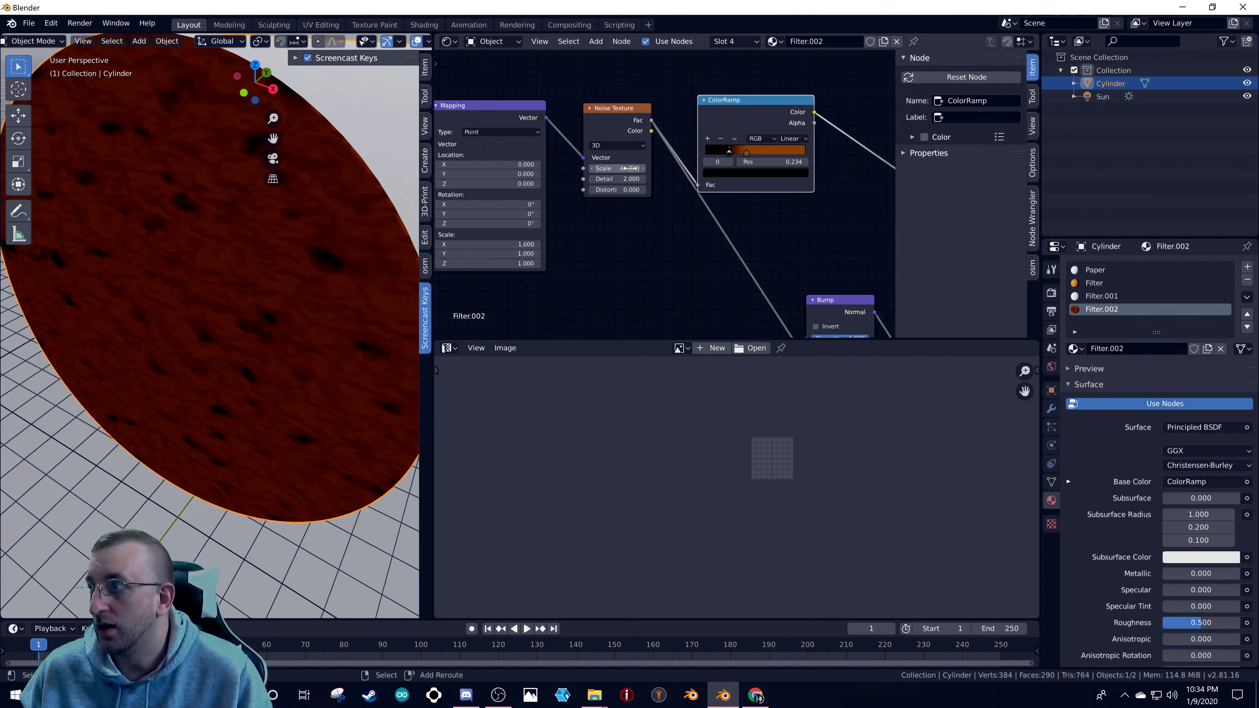
pyautogui.scroll(-2, 713, 263)
pyautogui.scroll(3, 771, 293)
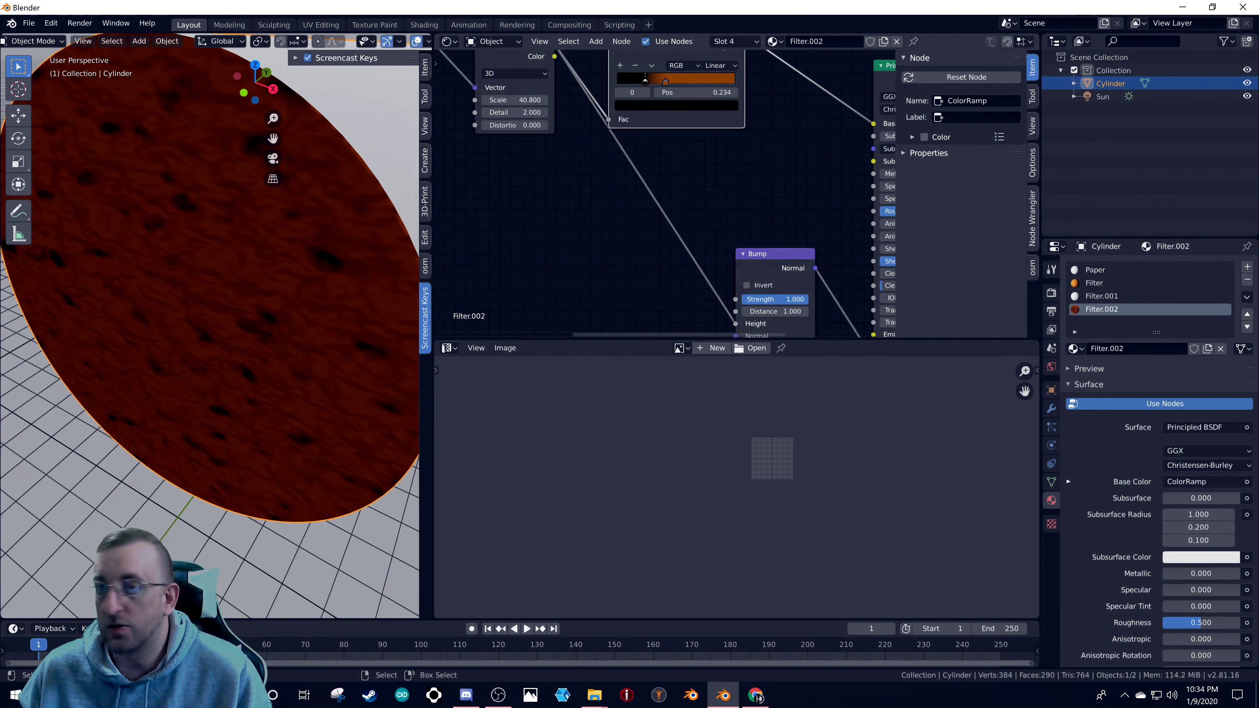
pyautogui.moveTo(778, 296); pyautogui.dragTo(766, 296)
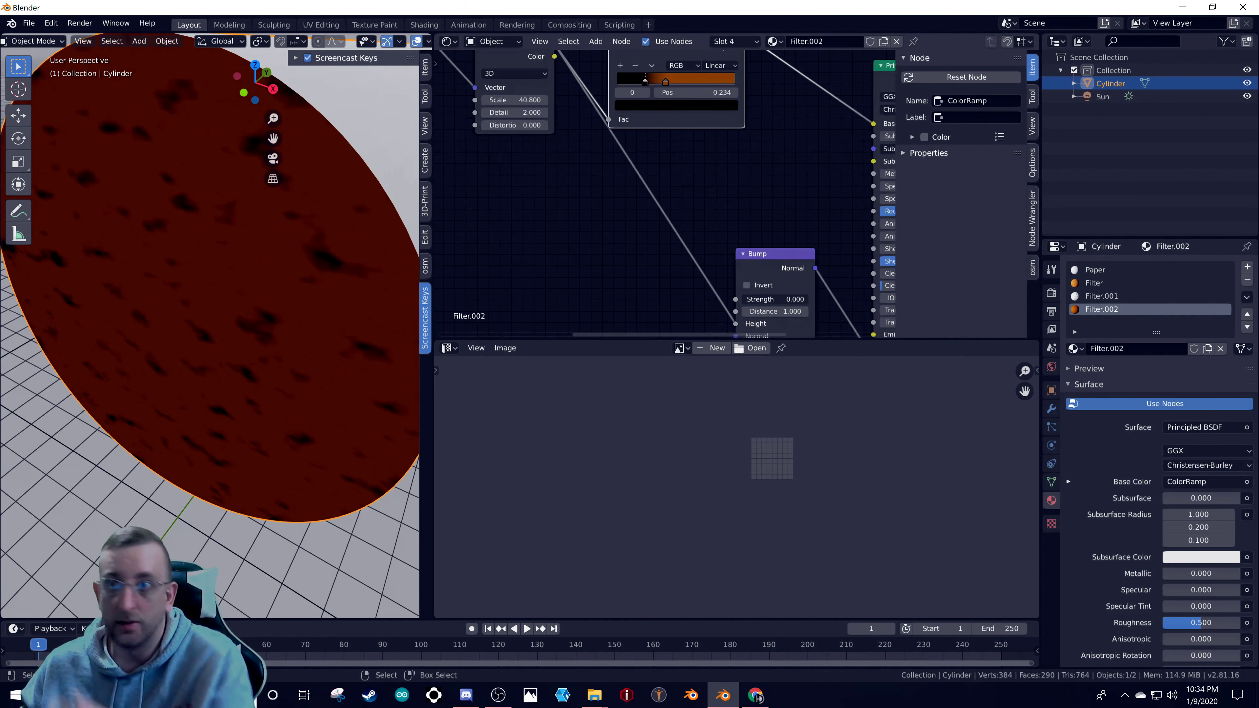
pyautogui.moveTo(776, 299); pyautogui.dragTo(805, 299)
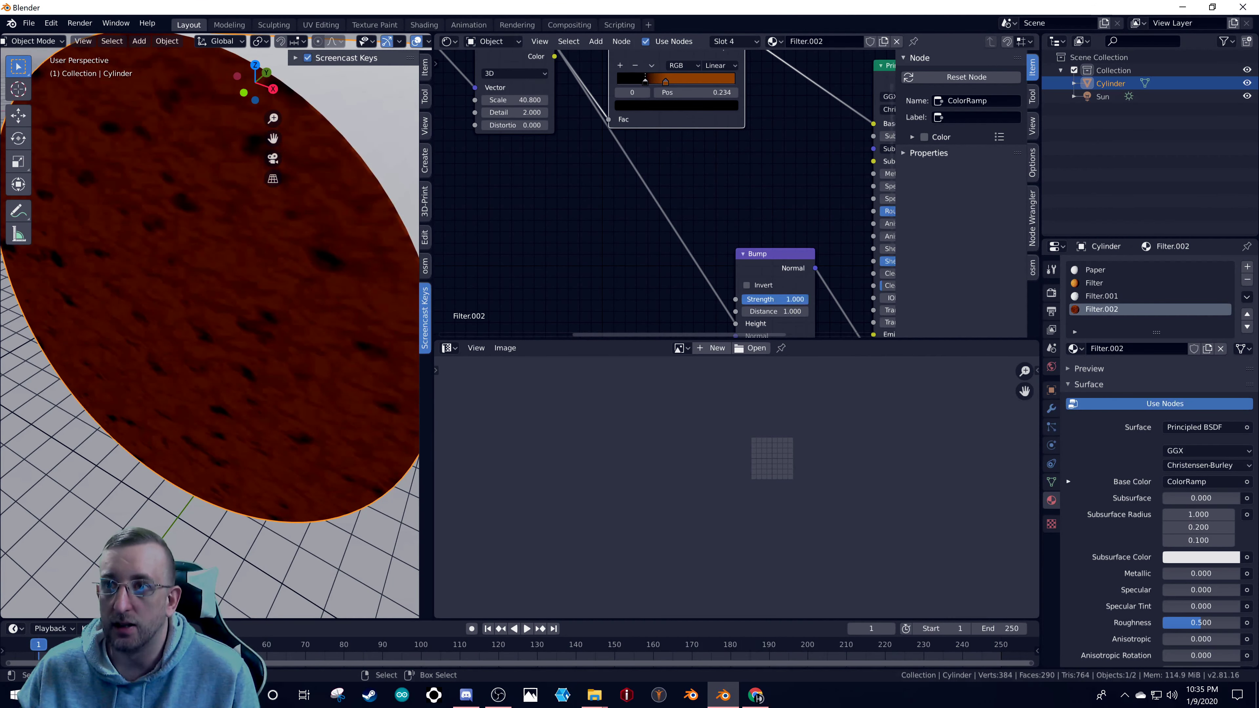
pyautogui.scroll(-10, 327, 317)
pyautogui.moveTo(327, 327); pyautogui.dragTo(379, 216, button='middle')
pyautogui.scroll(5, 368, 245)
pyautogui.scroll(-3, 367, 247)
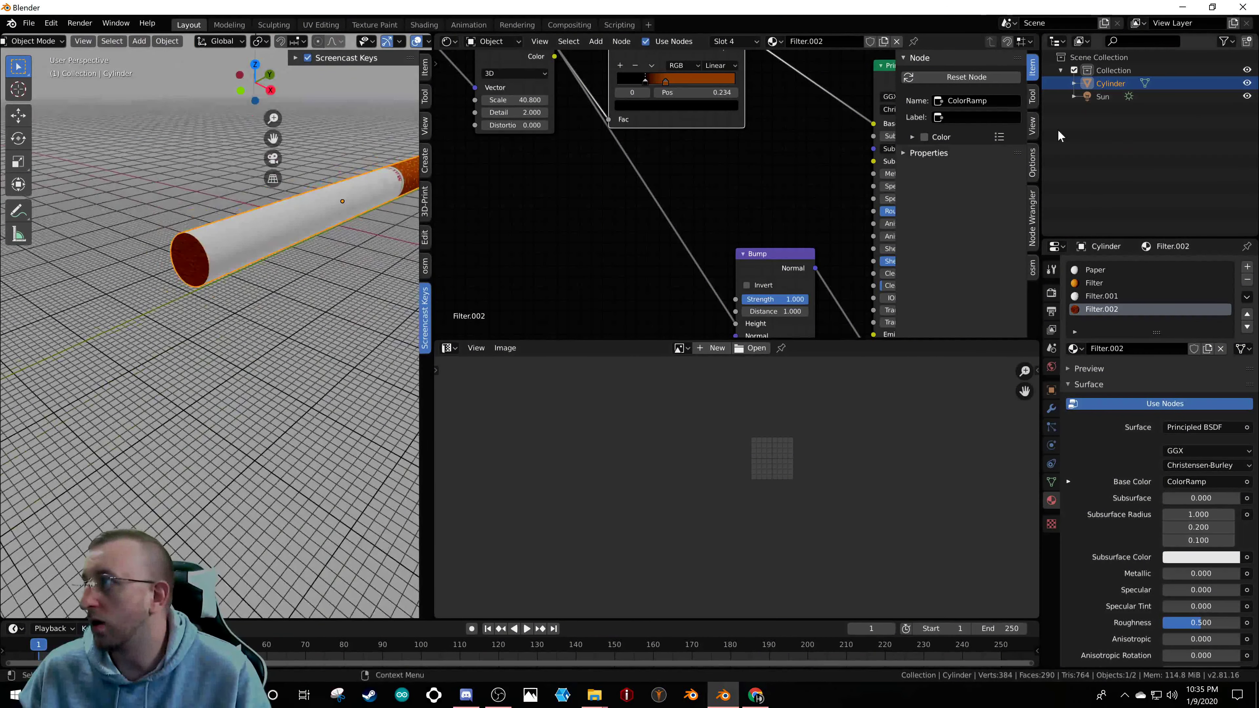
# - Darken the world background colour to black
pyautogui.click(1051, 367)
pyautogui.click(1180, 353)
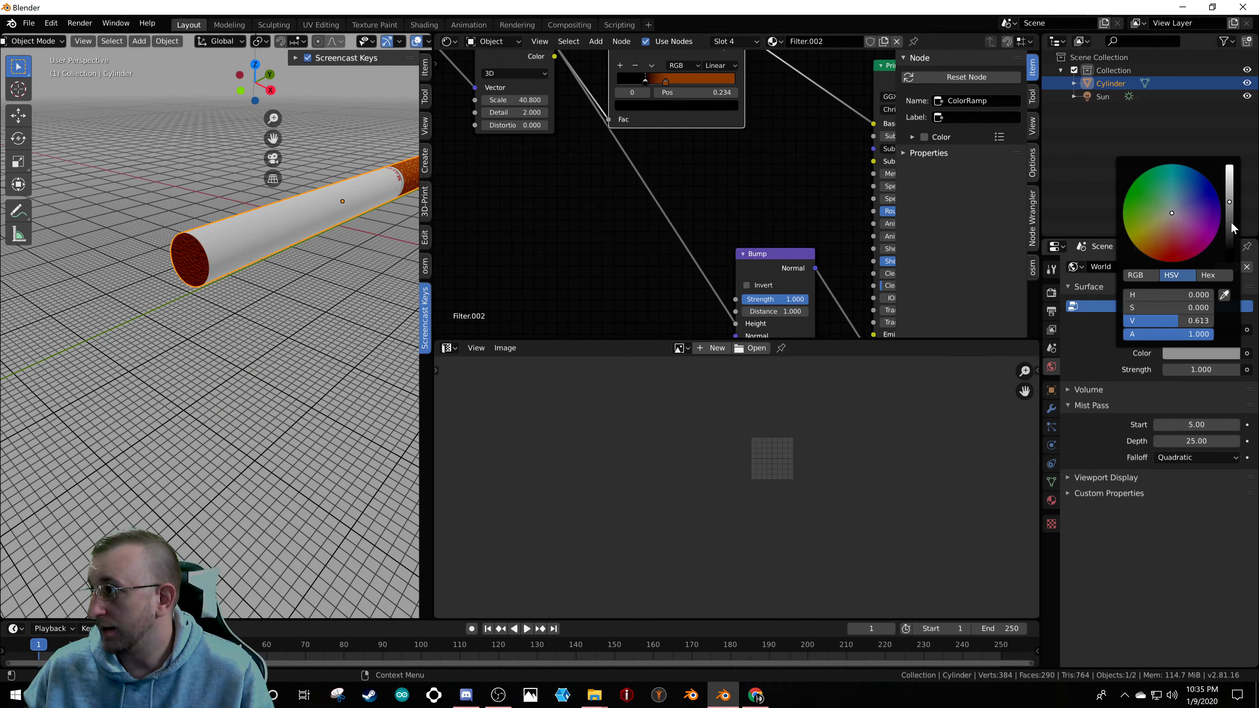
pyautogui.moveTo(1232, 228); pyautogui.dragTo(1230, 259)
pyautogui.moveTo(284, 226); pyautogui.dragTo(176, 260, button='middle')
pyautogui.scroll(-5, 349, 230)
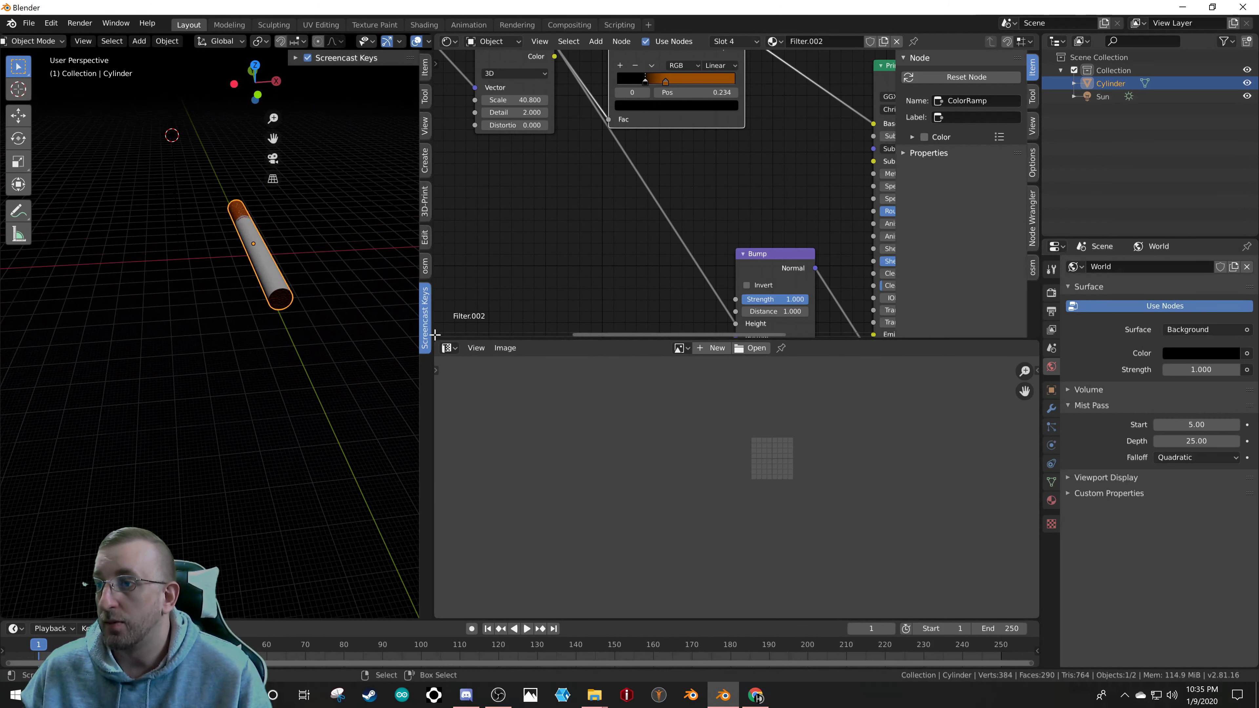
# - Merge the image viewer into the node editor, then split and rejoin the 3D view
pyautogui.moveTo(435, 336); pyautogui.dragTo(448, 411)
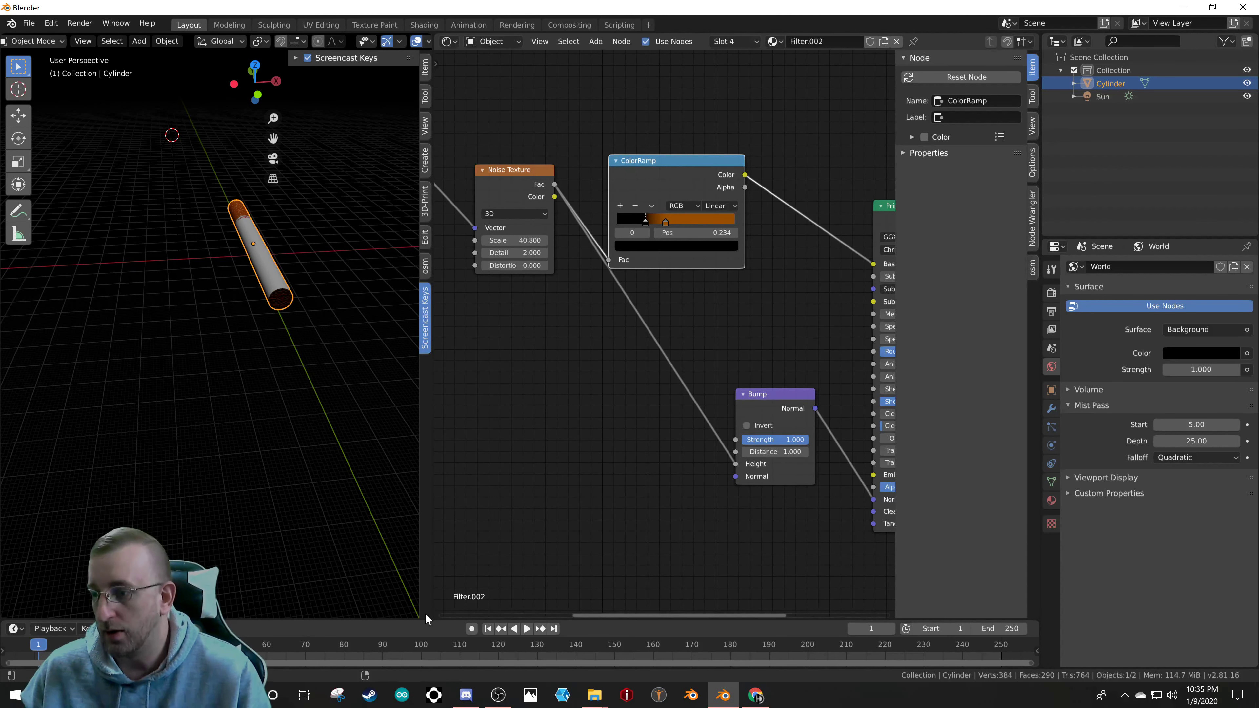
pyautogui.moveTo(425, 613)
pyautogui.mouseDown()
pyautogui.moveTo(406, 612)
pyautogui.moveTo(420, 613)
pyautogui.mouseUp()
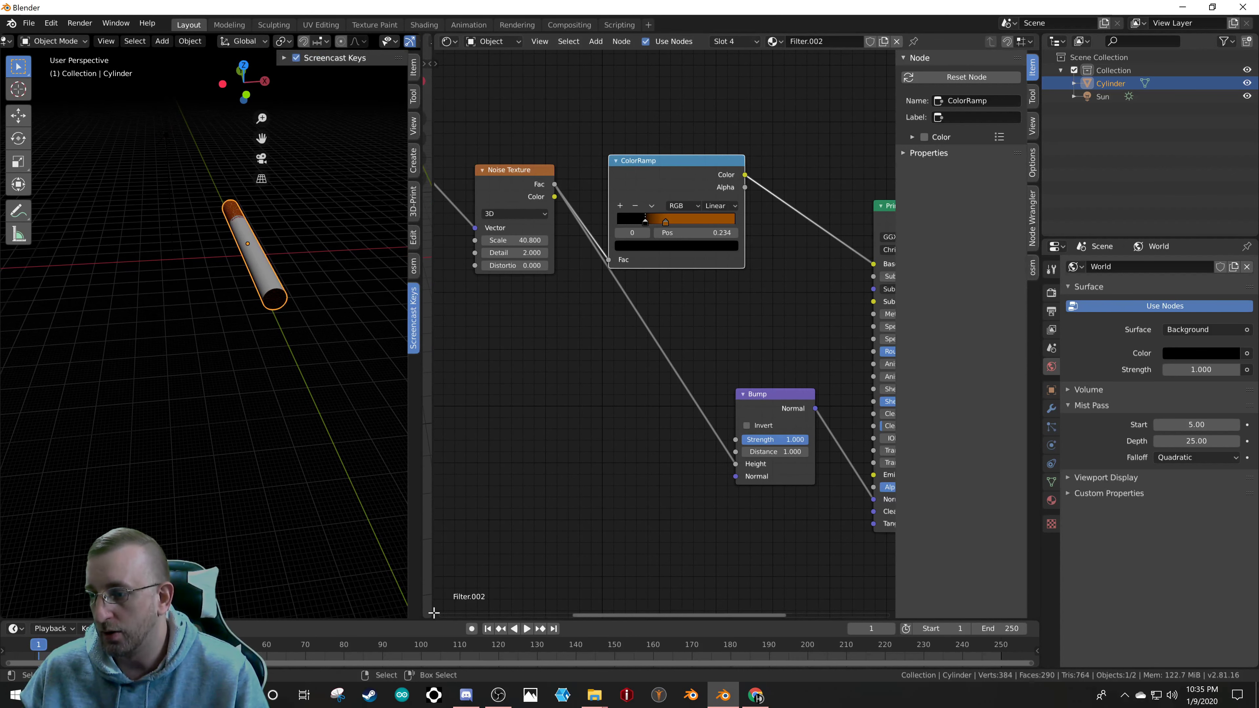
pyautogui.moveTo(441, 613); pyautogui.dragTo(420, 614)
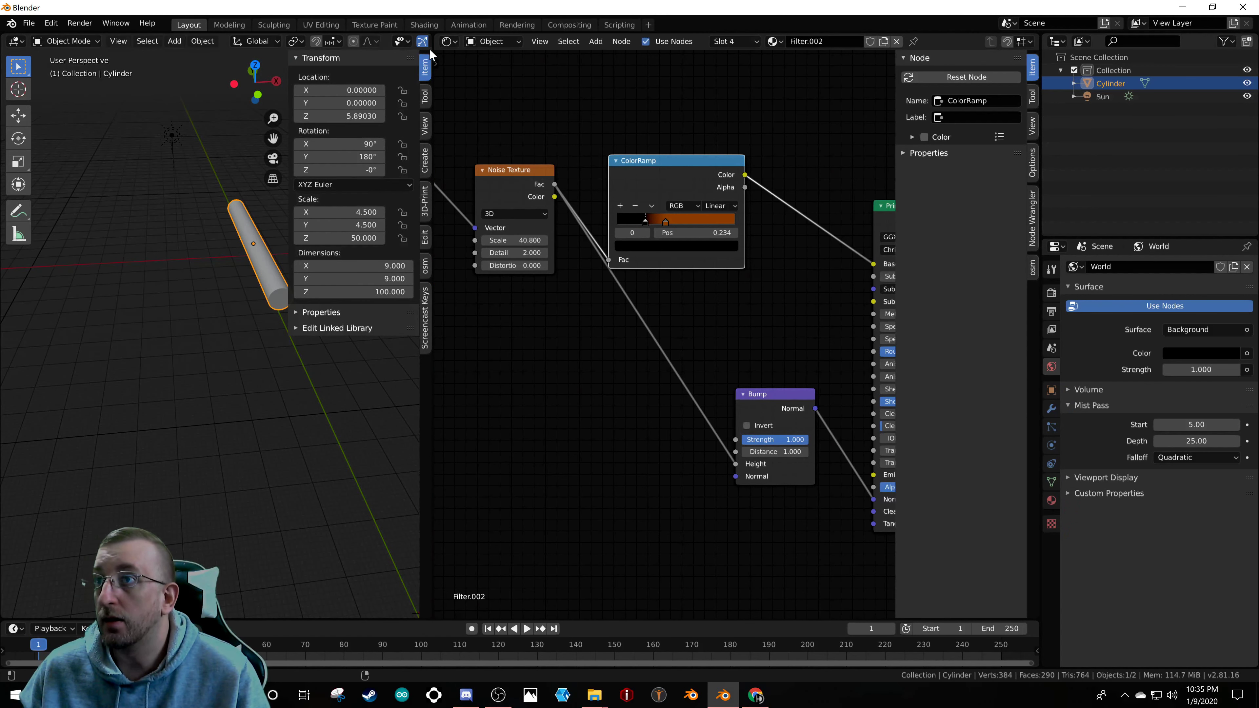
# - Expand the 3D view over the node editor and view the framed, level cigarette in Rendered shading
pyautogui.moveTo(429, 33); pyautogui.dragTo(497, 42)
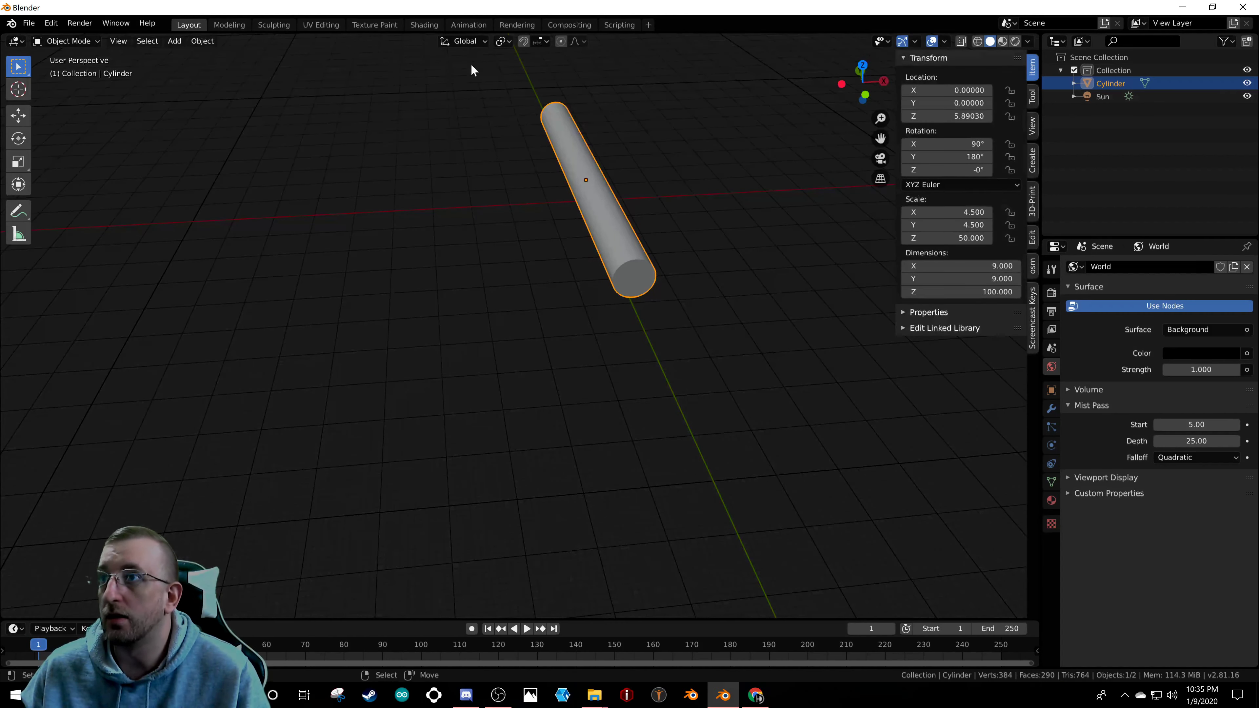
pyautogui.press('KP_Decimal')
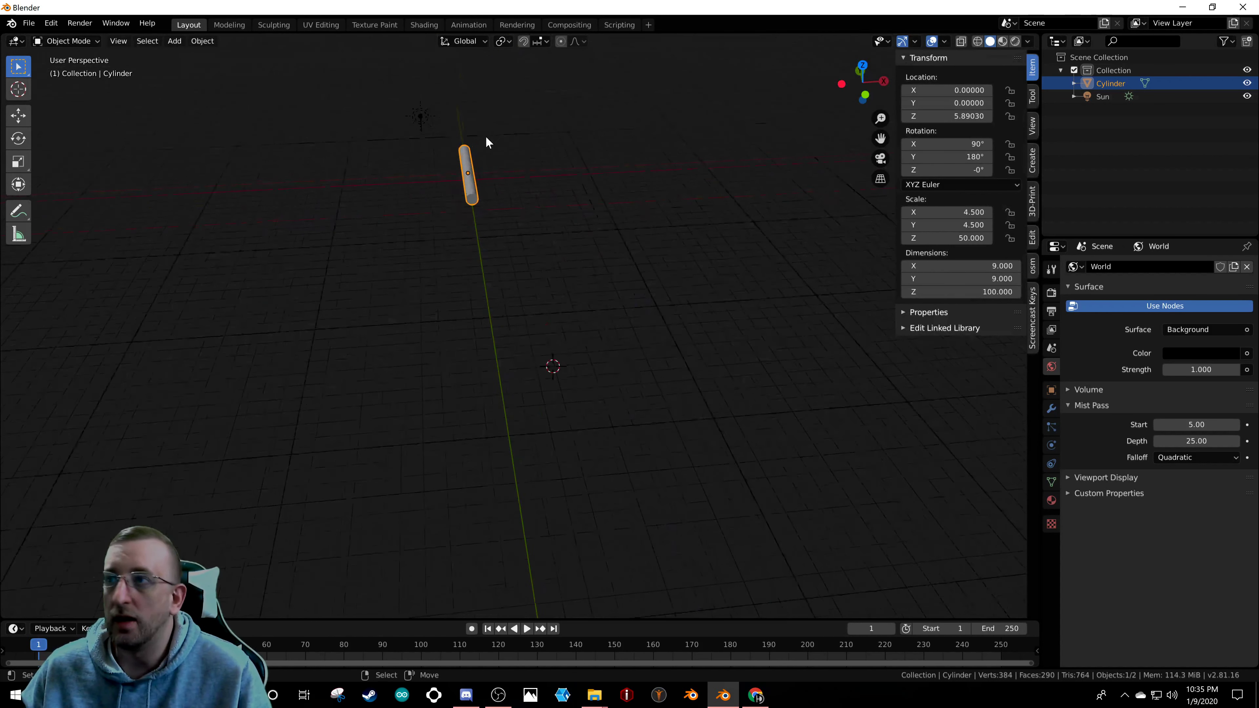
pyautogui.click(1005, 39)
pyautogui.moveTo(863, 79); pyautogui.dragTo(894, 83)
pyautogui.click(1014, 41)
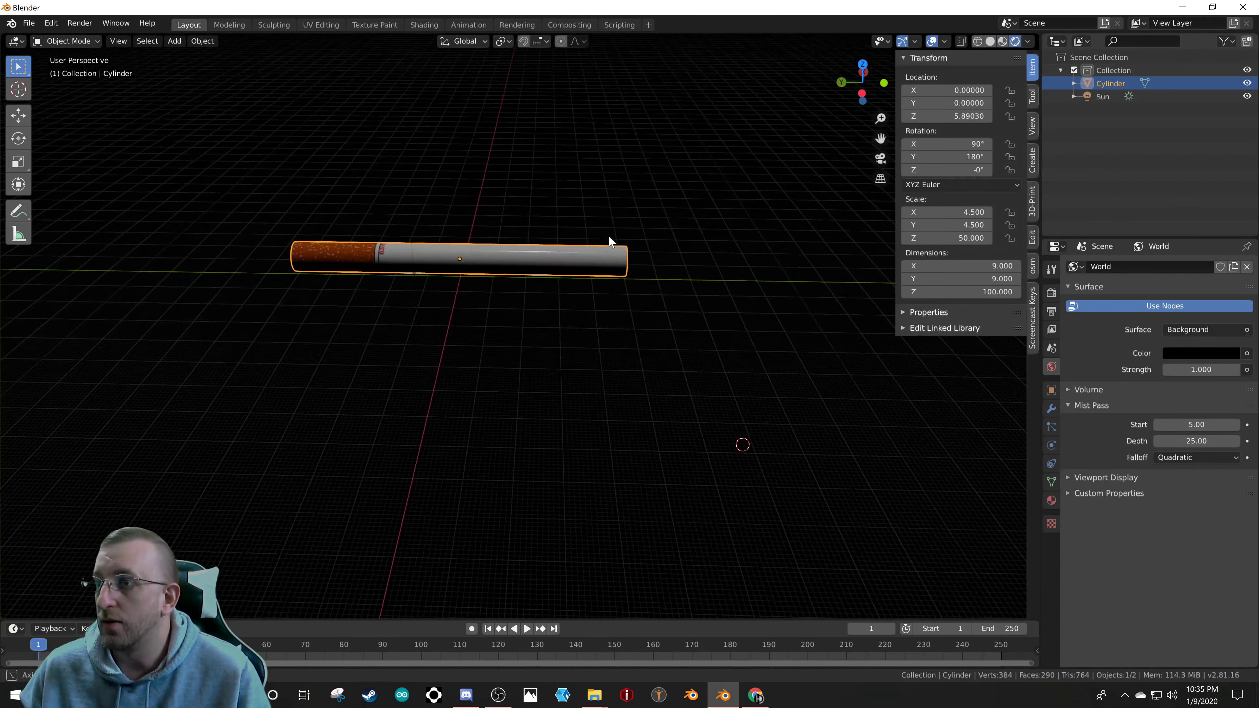
pyautogui.moveTo(608, 235)
pyautogui.mouseDown(button='middle')
pyautogui.moveTo(526, 240)
pyautogui.moveTo(623, 257)
pyautogui.mouseUp(button='middle')
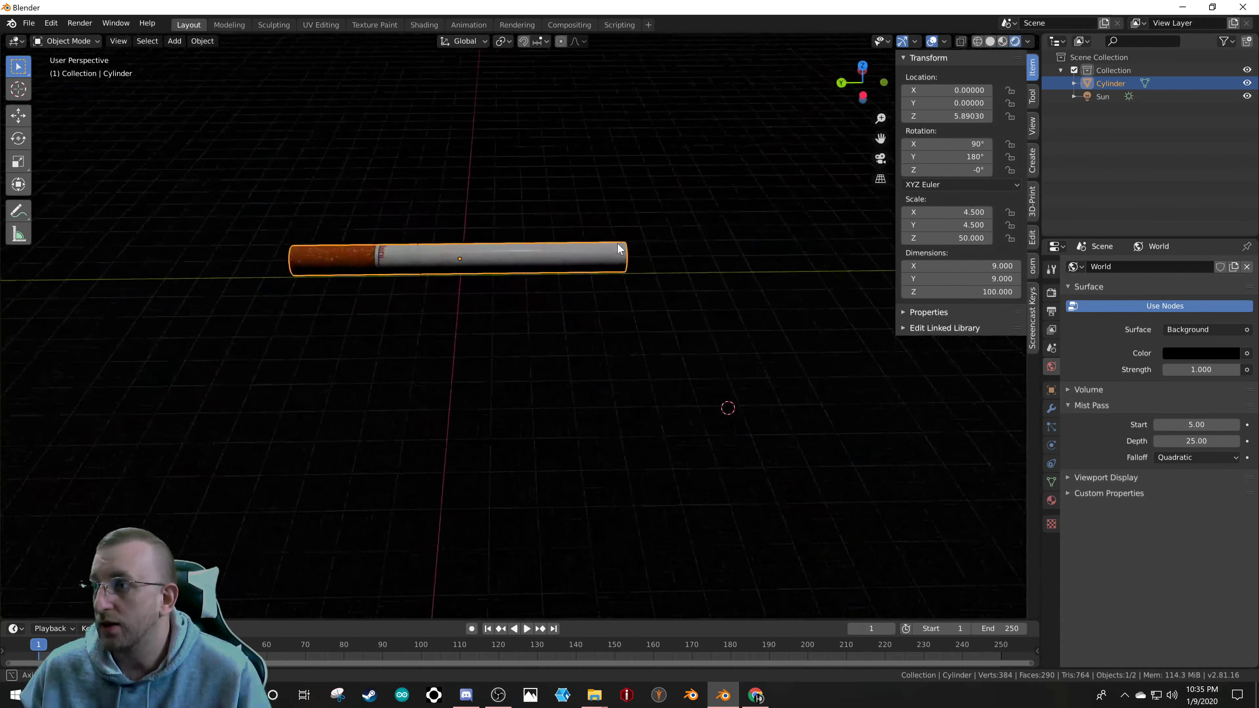
pyautogui.scroll(5, 491, 263)
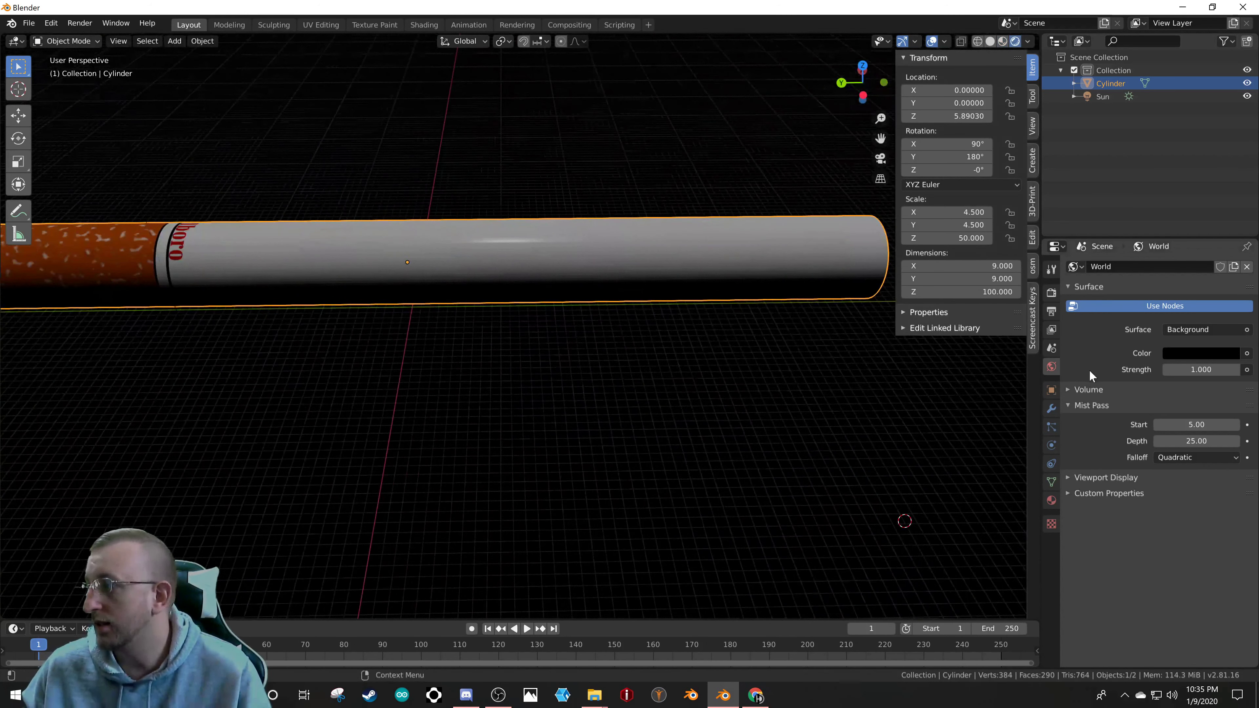
pyautogui.click(1051, 500)
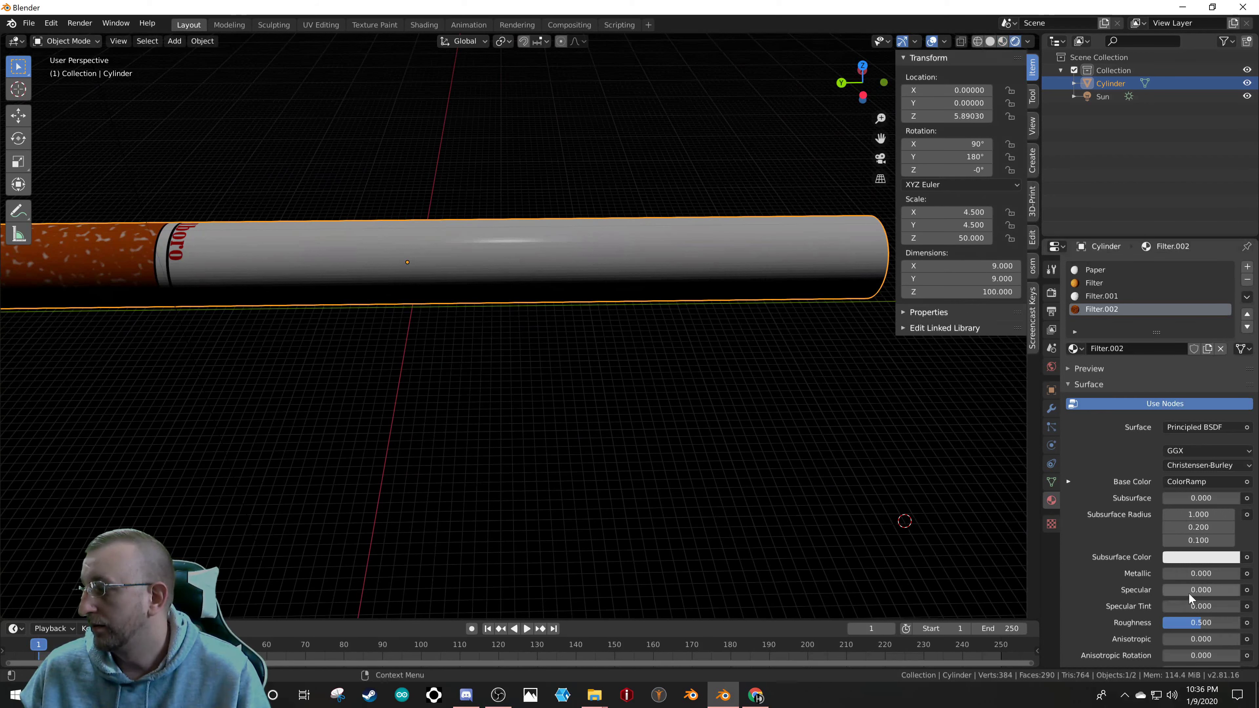
# - Raise Filter.002's Specular to about 0.65, then give Paper Specular 0.450 and Roughness 0.483
pyautogui.moveTo(1190, 590); pyautogui.dragTo(1200, 623)
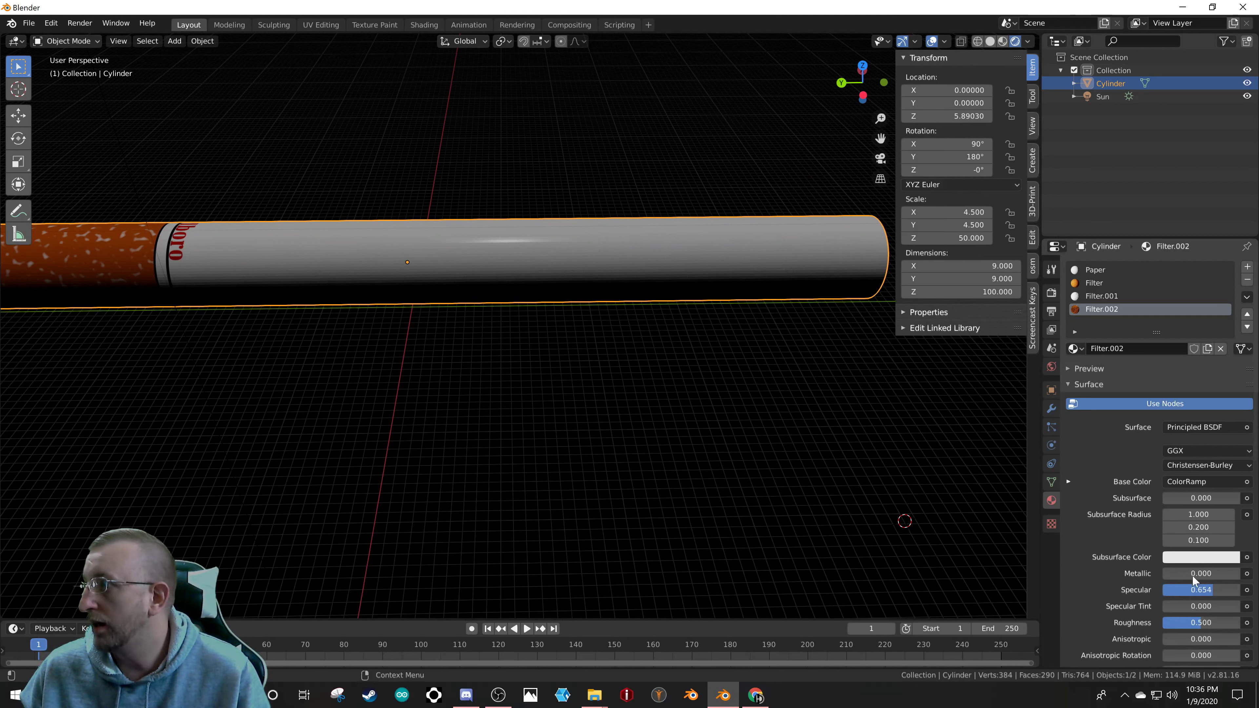
pyautogui.click(1092, 271)
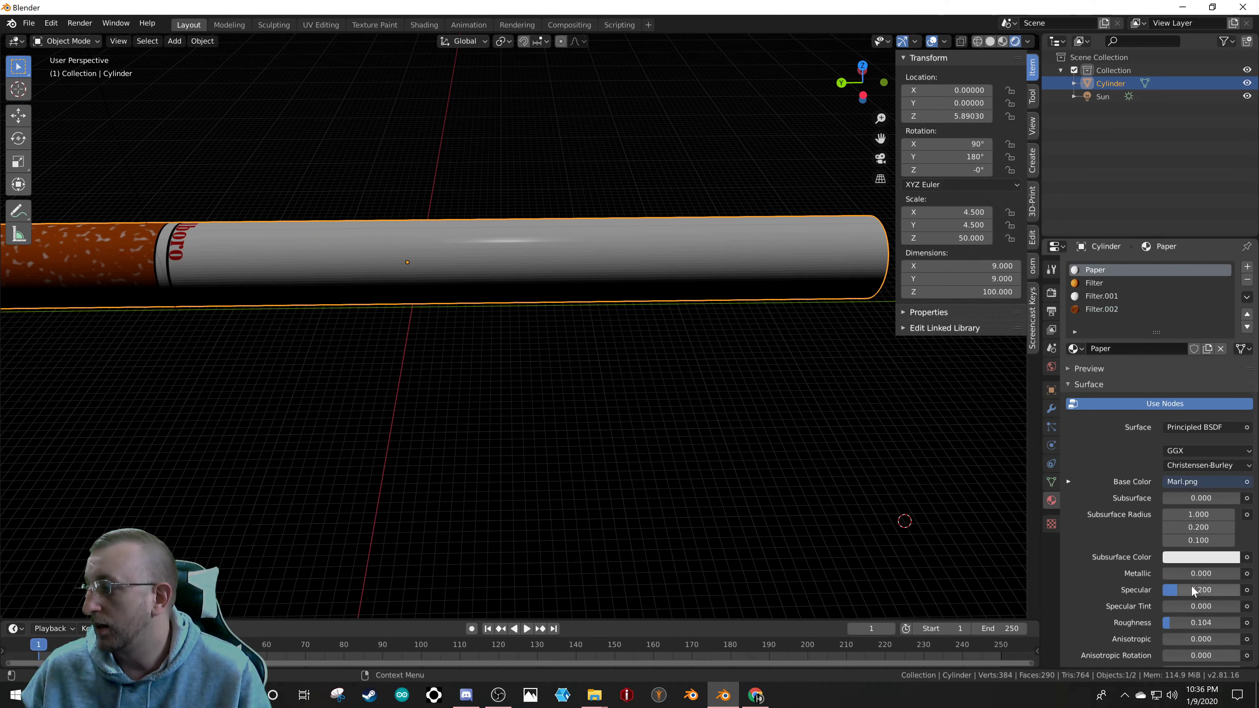
pyautogui.moveTo(1191, 588); pyautogui.dragTo(1197, 623)
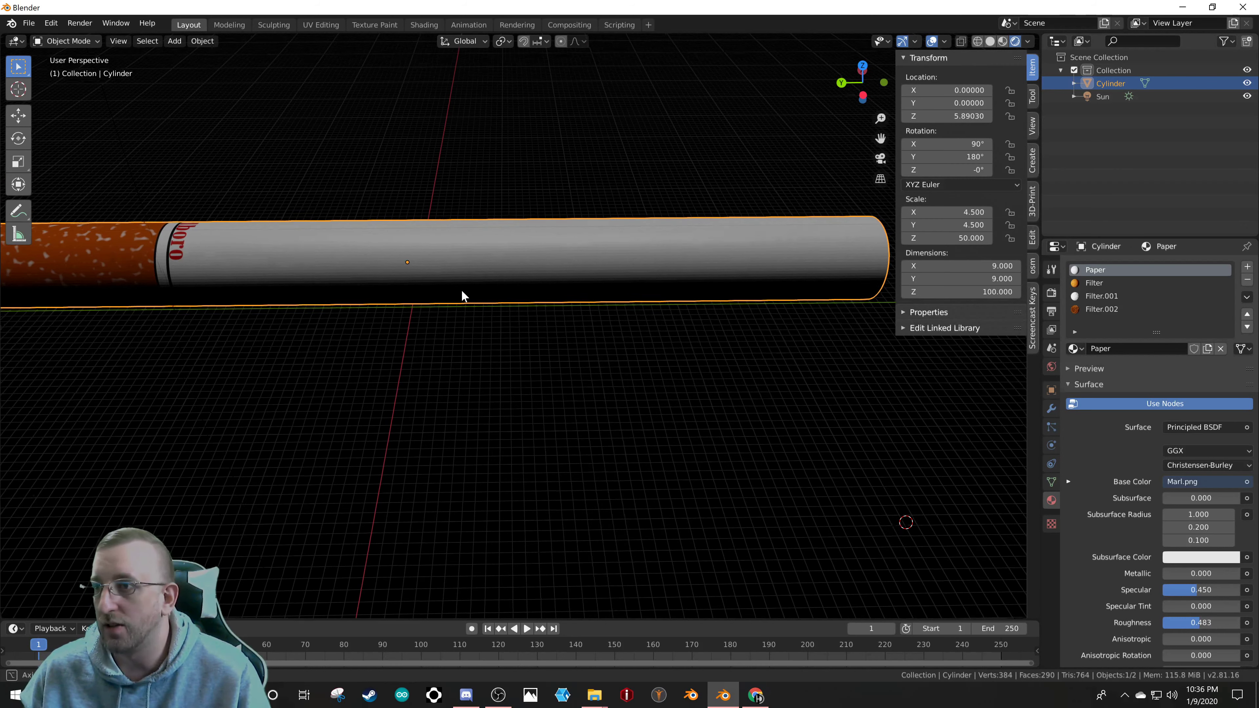
pyautogui.moveTo(462, 289); pyautogui.dragTo(397, 412, button='middle')
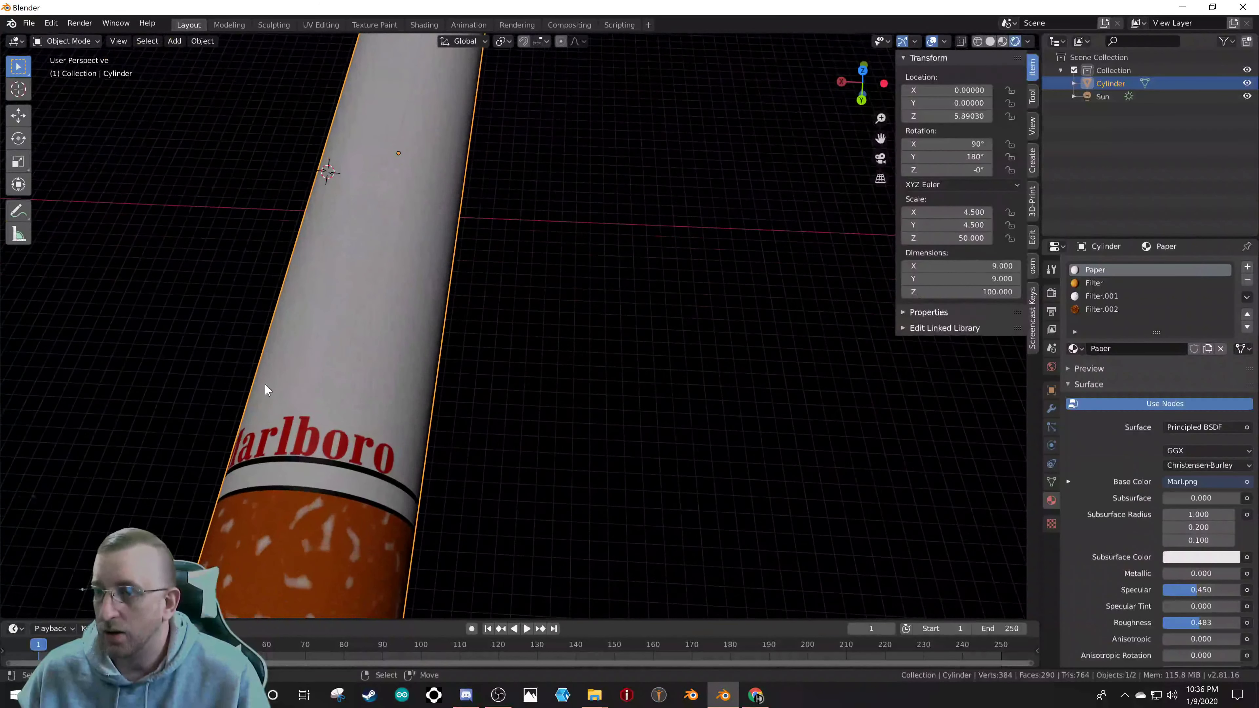
pyautogui.scroll(-5, 341, 409)
pyautogui.scroll(4, 346, 394)
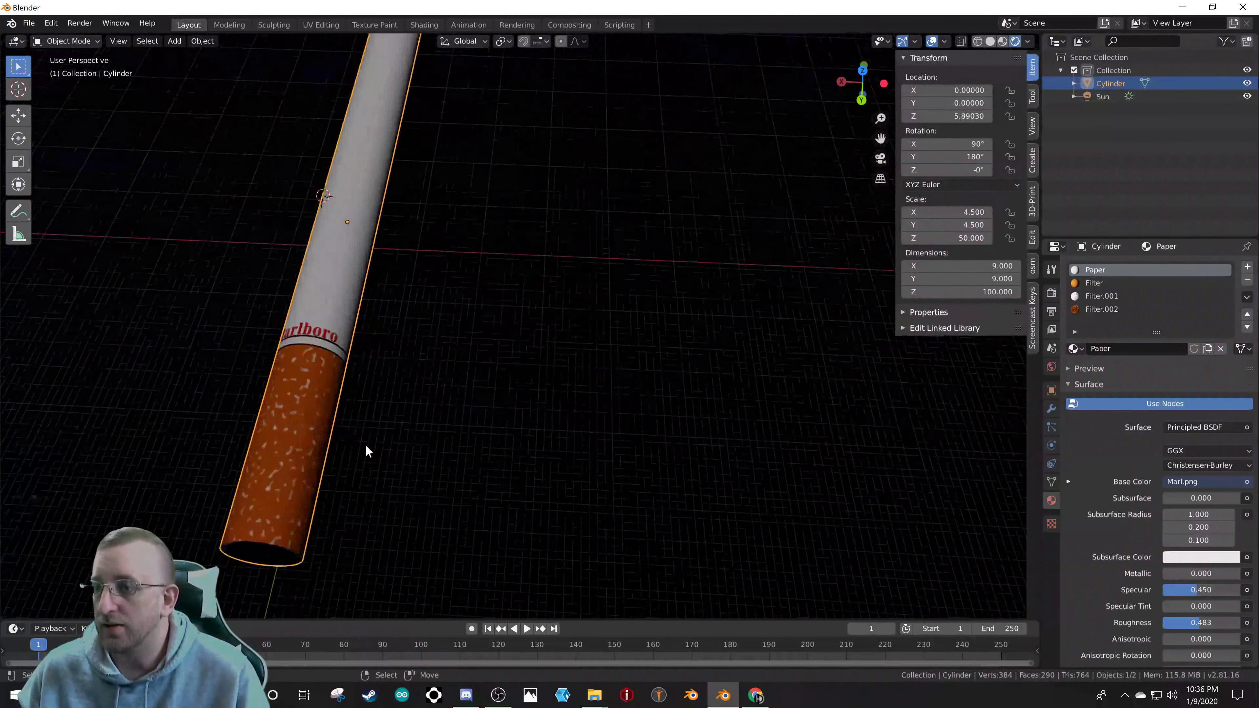
pyautogui.scroll(-2, 314, 470)
pyautogui.moveTo(315, 446); pyautogui.dragTo(322, 414, button='middle')
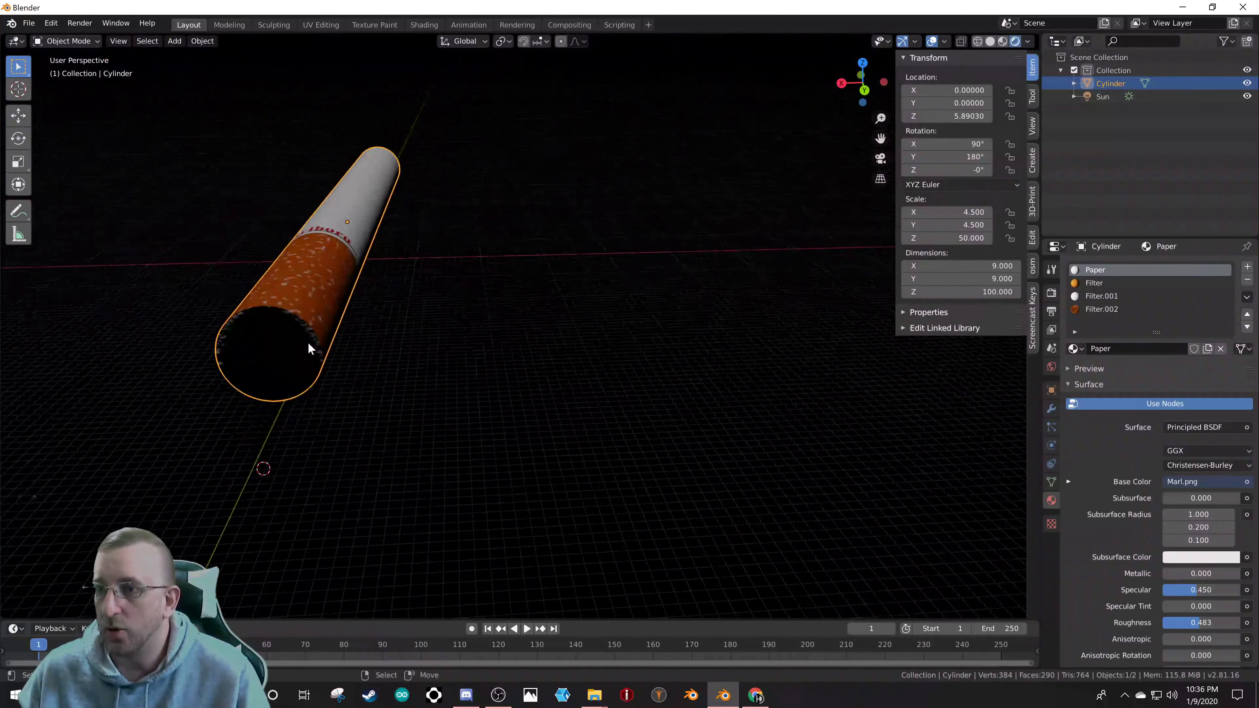
pyautogui.scroll(-3, 308, 343)
pyautogui.scroll(-1, 309, 342)
pyautogui.scroll(4, 299, 353)
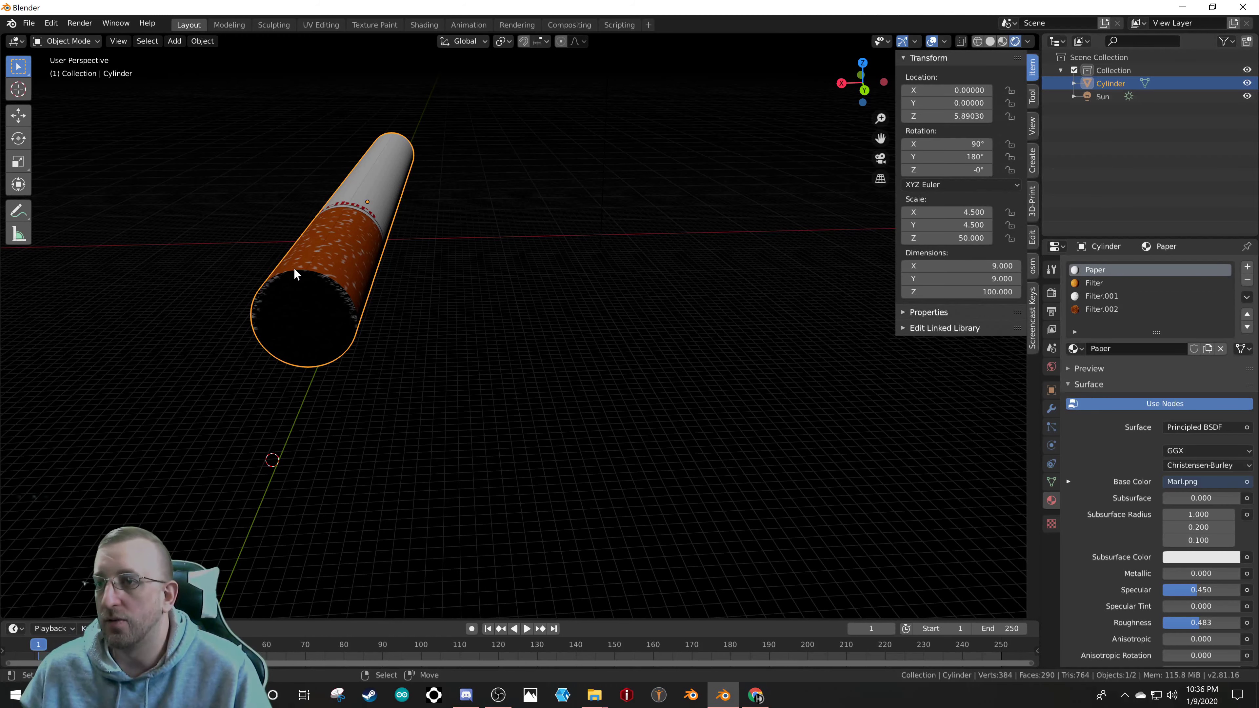
pyautogui.moveTo(293, 257); pyautogui.dragTo(617, 208, button='middle')
pyautogui.scroll(5, 608, 261)
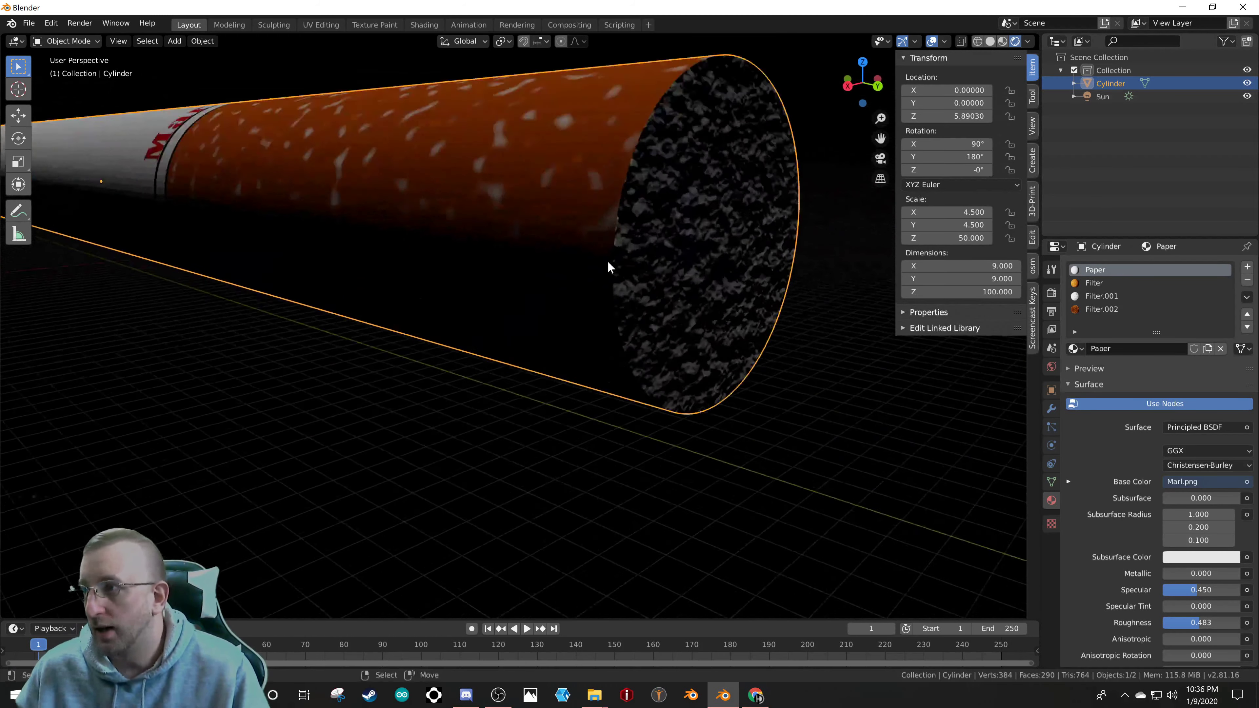
# - In Edit Mode, add a single loop cut running along the cigarette cylinder
pyautogui.press('Tab')
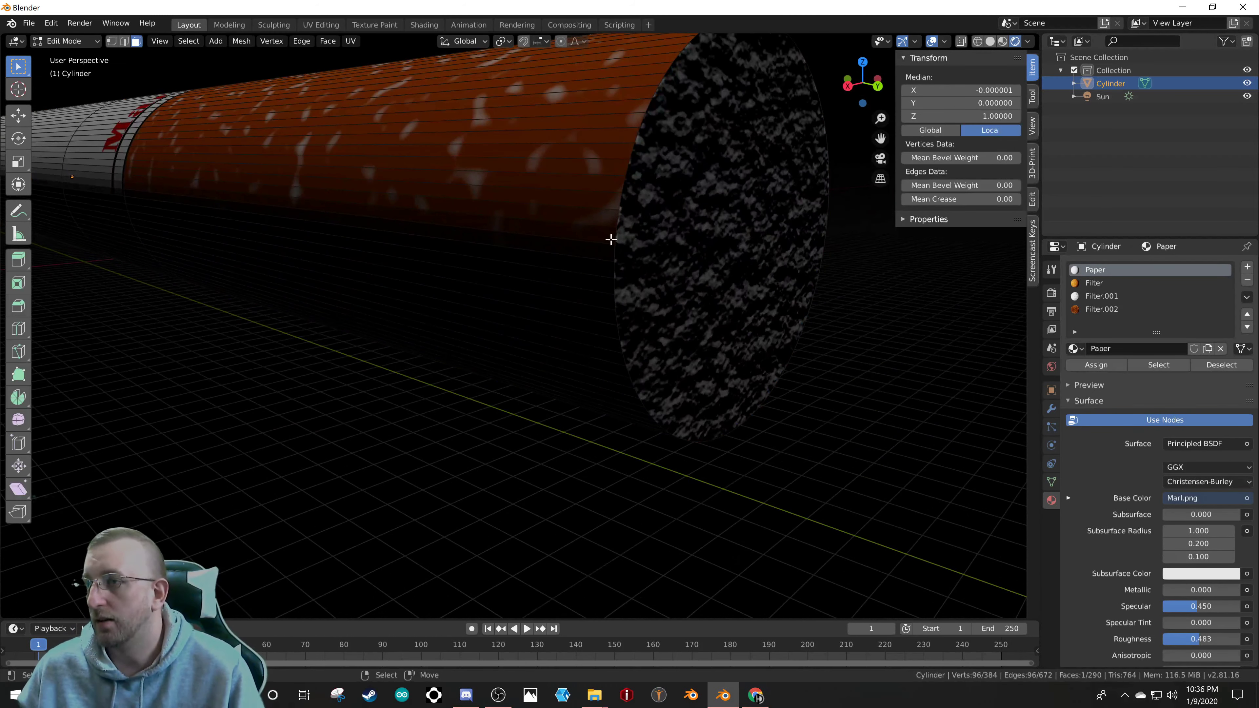
pyautogui.scroll(-5, 487, 217)
pyautogui.scroll(5, 514, 217)
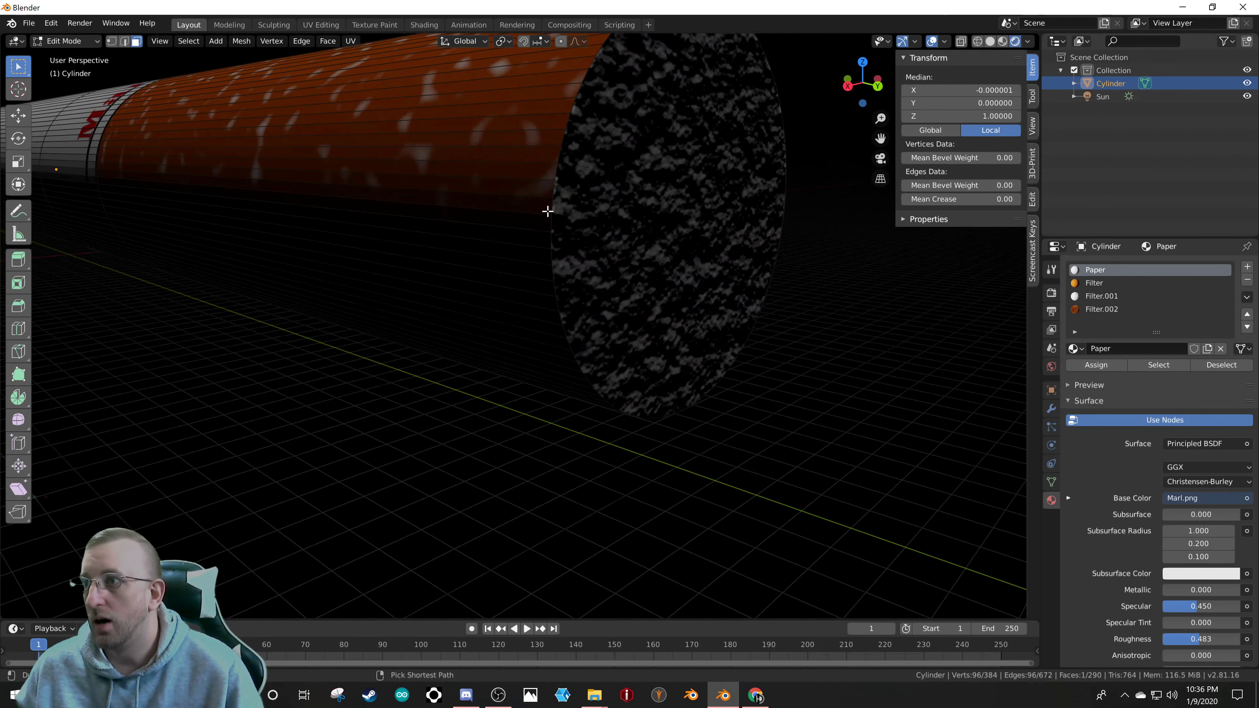
pyautogui.rightClick(554, 202)
pyautogui.press('Escape')
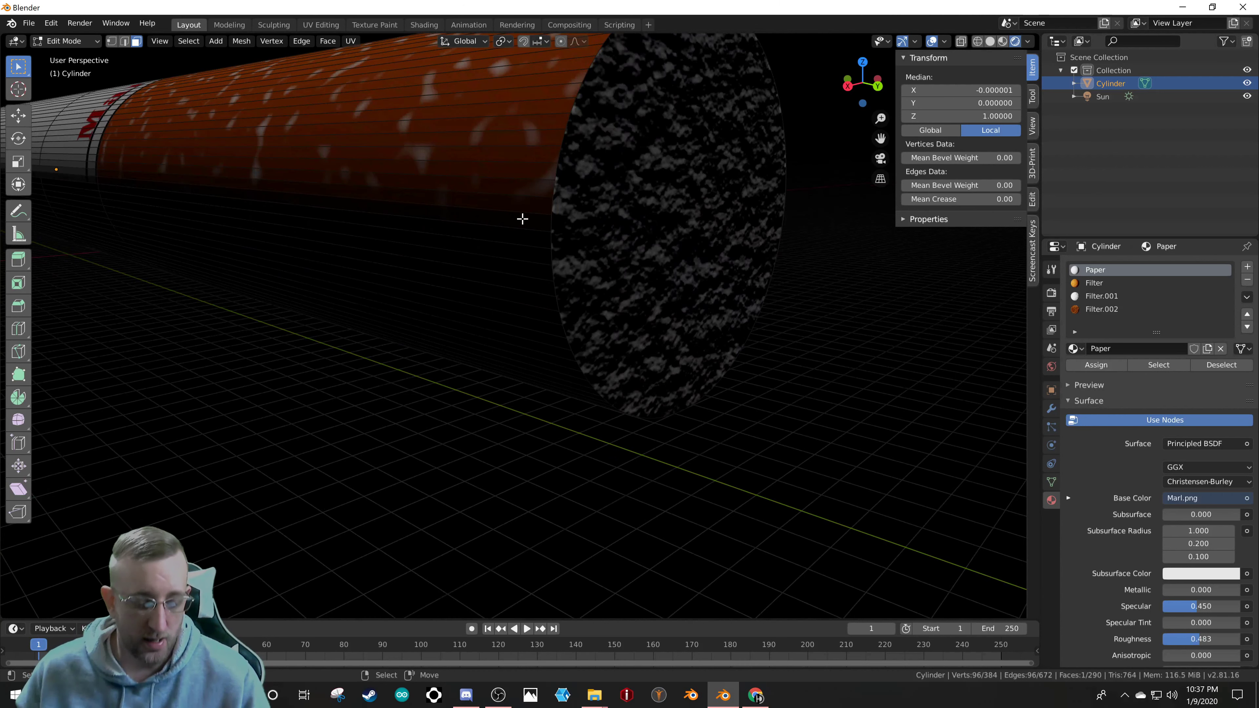
pyautogui.press('c')
pyautogui.press('Escape')
pyautogui.hotkey('ctrl', 'r')
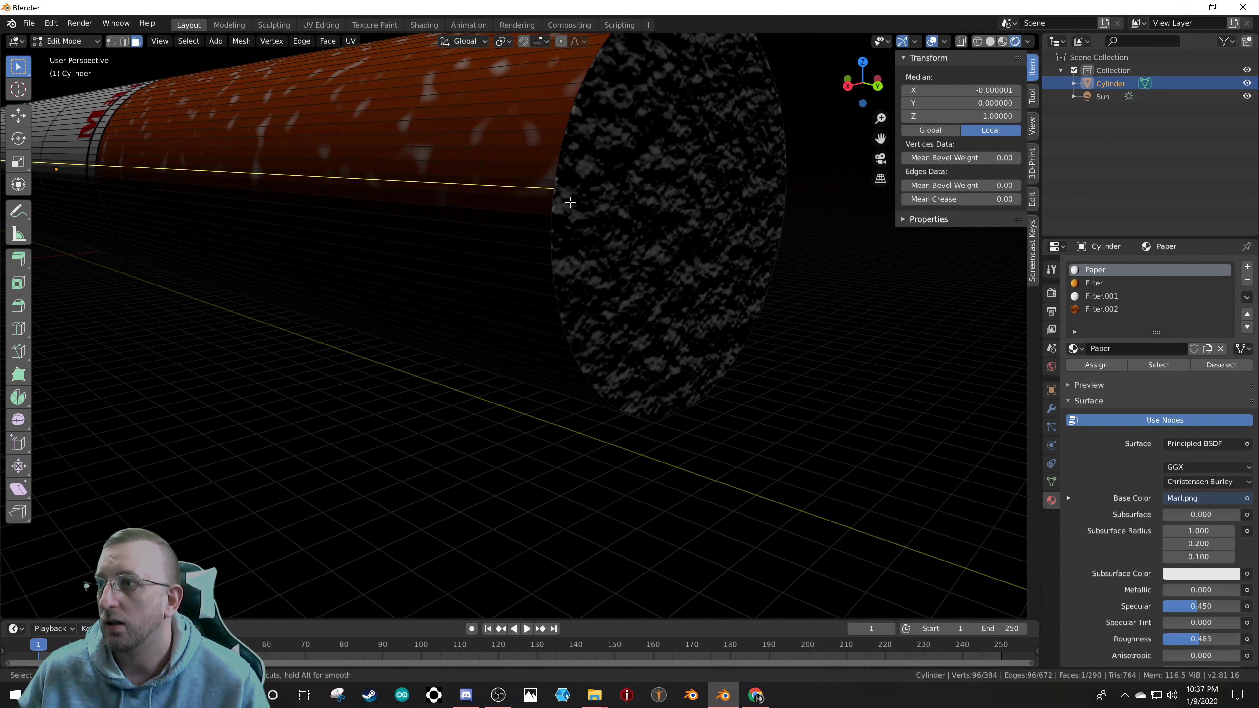
pyautogui.press('c')
pyautogui.press('Escape')
pyautogui.hotkey('ctrl', 'r')
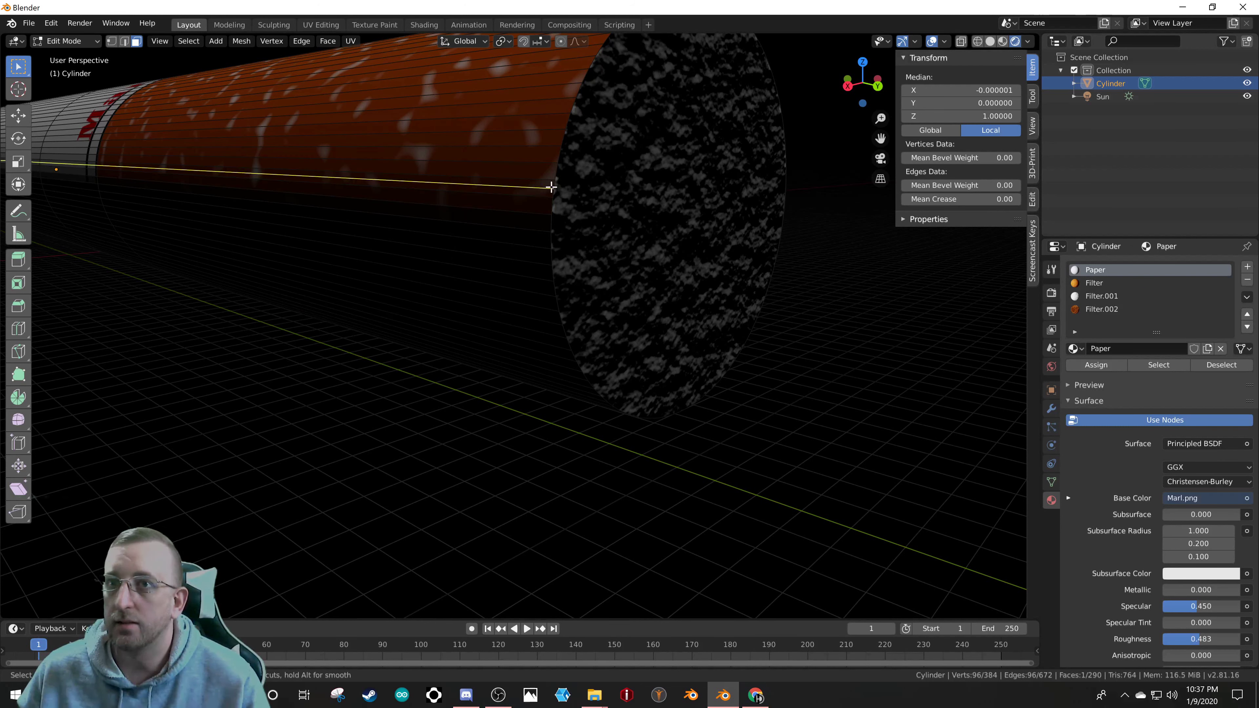
pyautogui.click(551, 187)
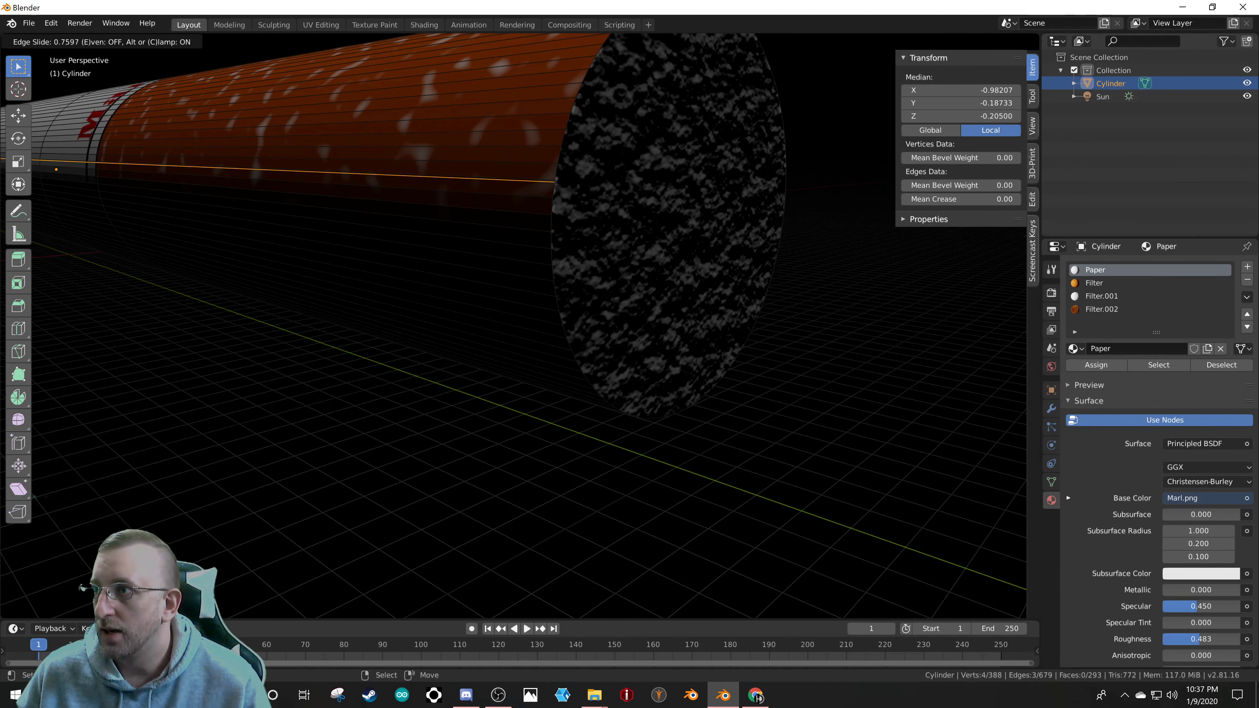
pyautogui.click(535, 181)
# - Switch to face select and pick a thin loop of faces near the filter end
pyautogui.scroll(3, 546, 185)
pyautogui.scroll(-3, 545, 185)
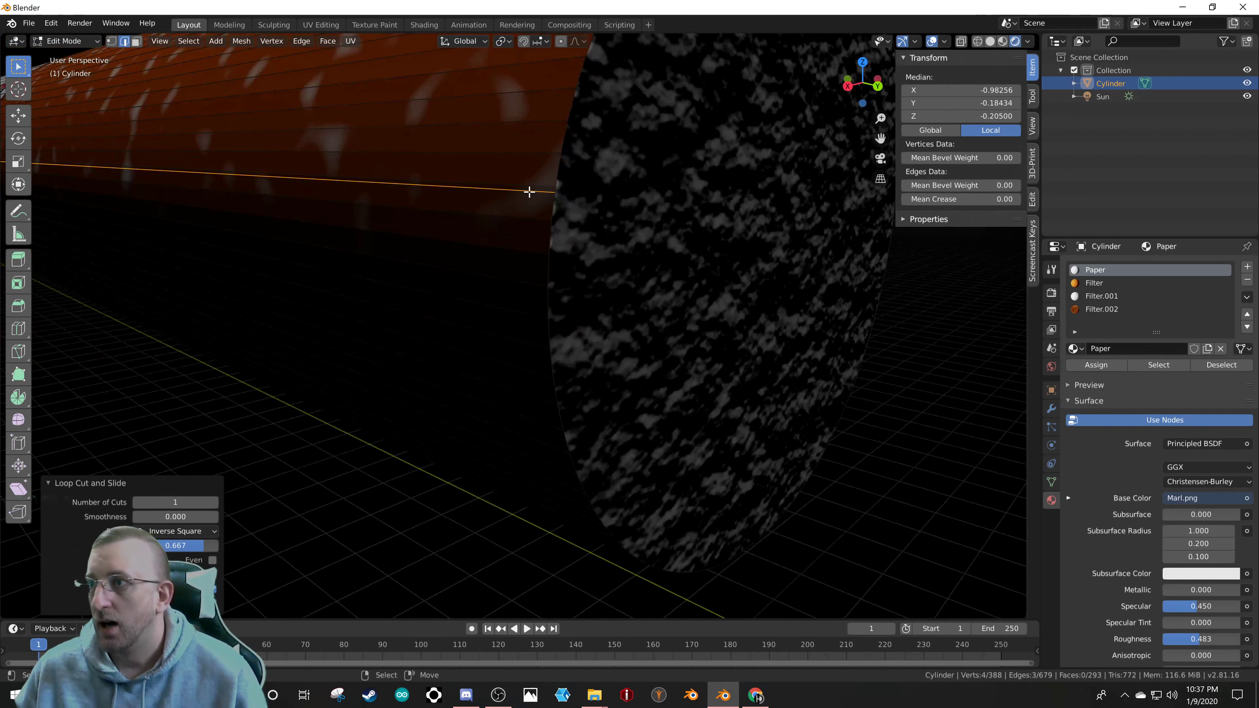
pyautogui.click(532, 191)
pyautogui.click(136, 40)
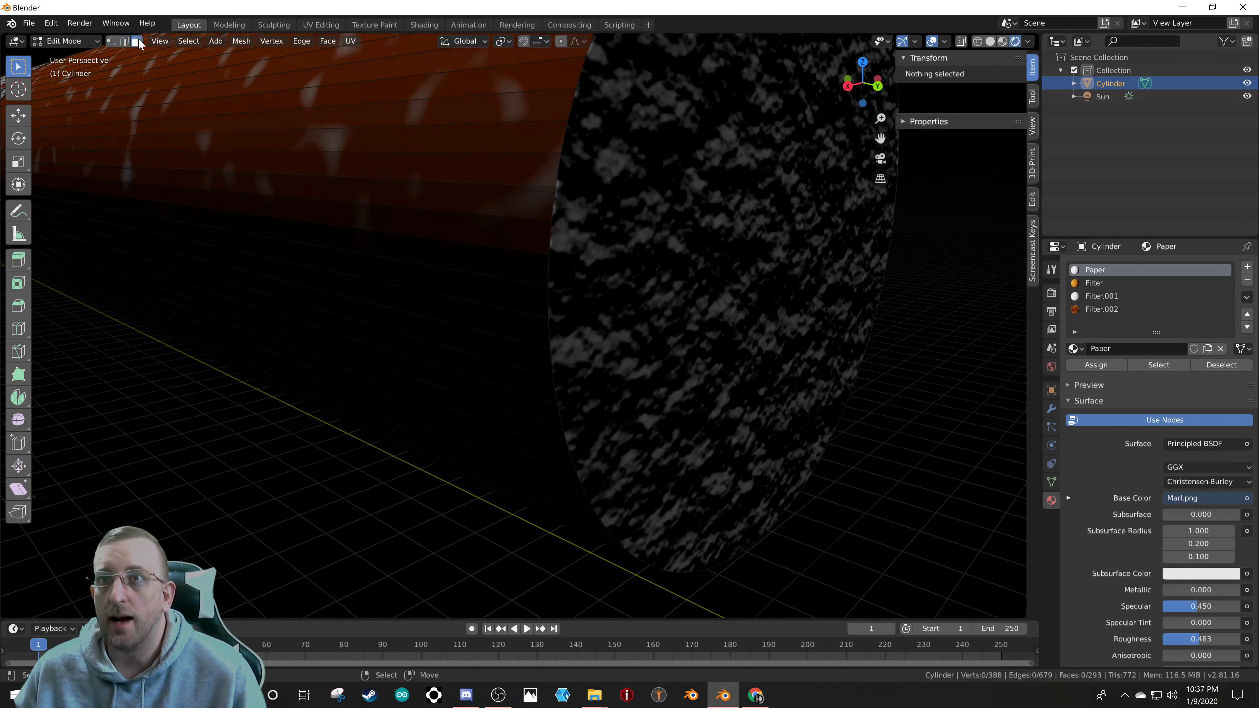
pyautogui.keyDown('alt'); pyautogui.click(530, 189); pyautogui.keyUp('alt')
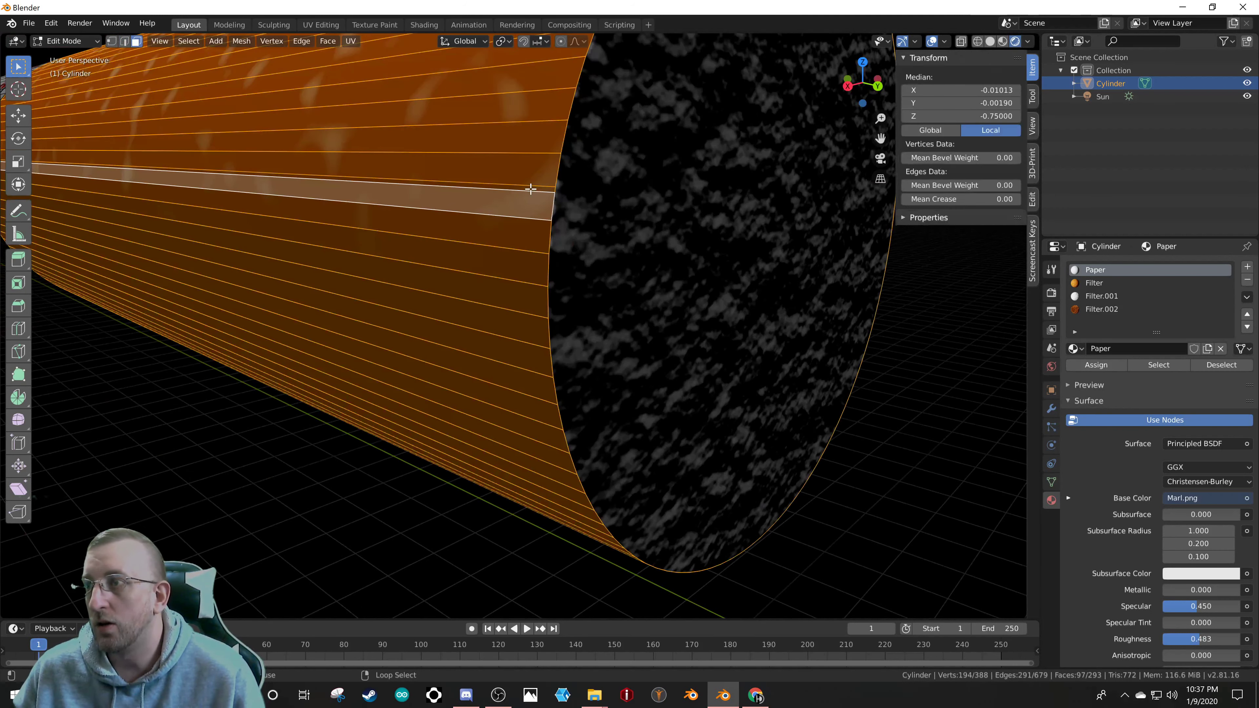
pyautogui.keyDown('alt'); pyautogui.click(554, 189); pyautogui.keyUp('alt')
pyautogui.scroll(-5, 372, 196)
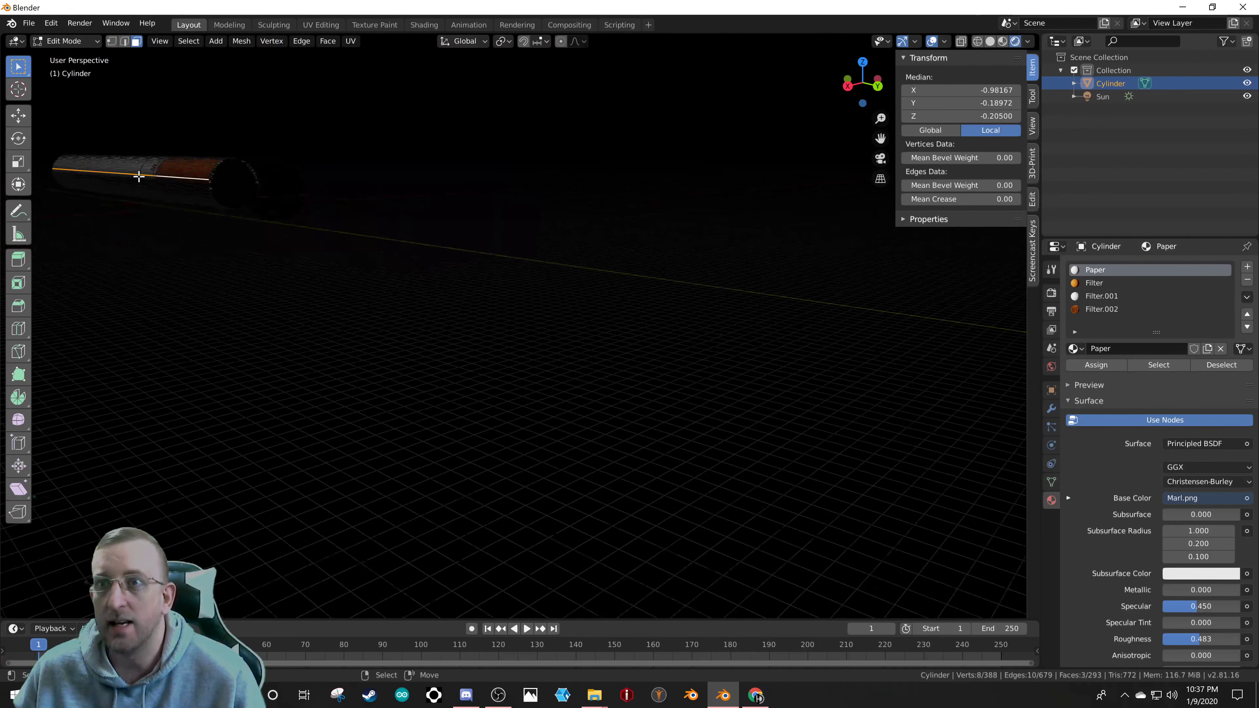
pyautogui.scroll(6, 140, 189)
pyautogui.scroll(2, 190, 163)
pyautogui.scroll(-3, 234, 187)
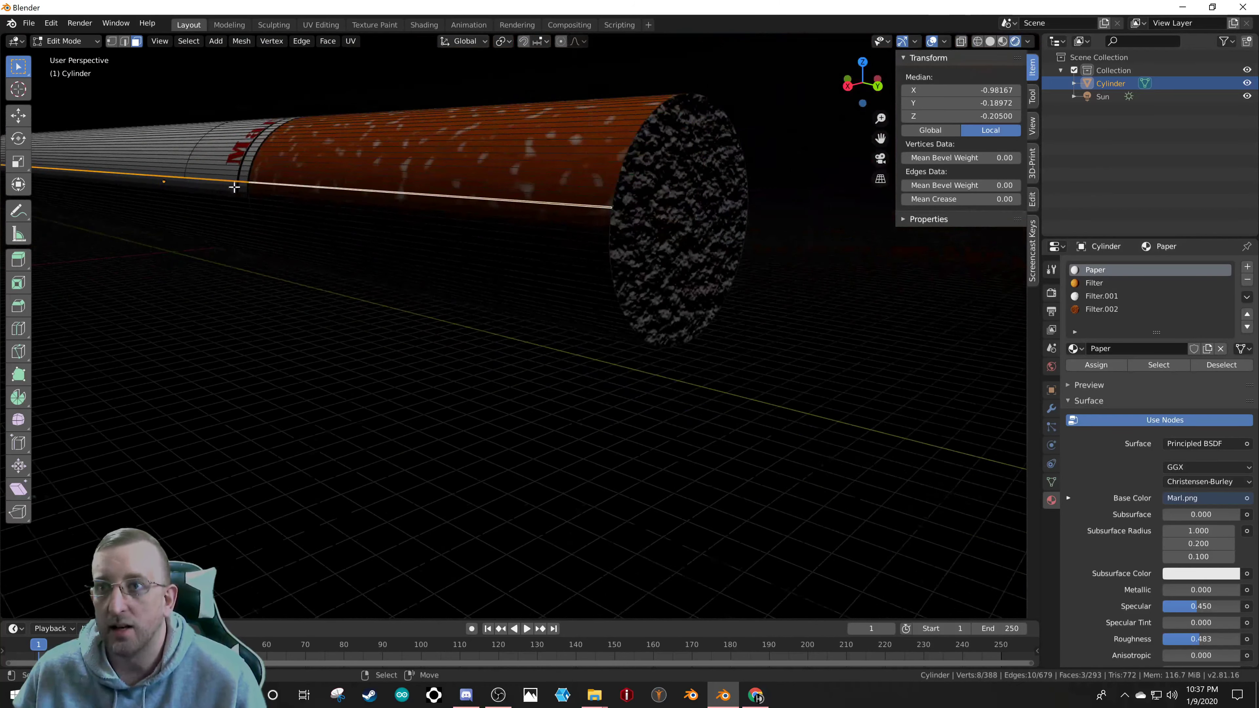
pyautogui.scroll(-6, 585, 256)
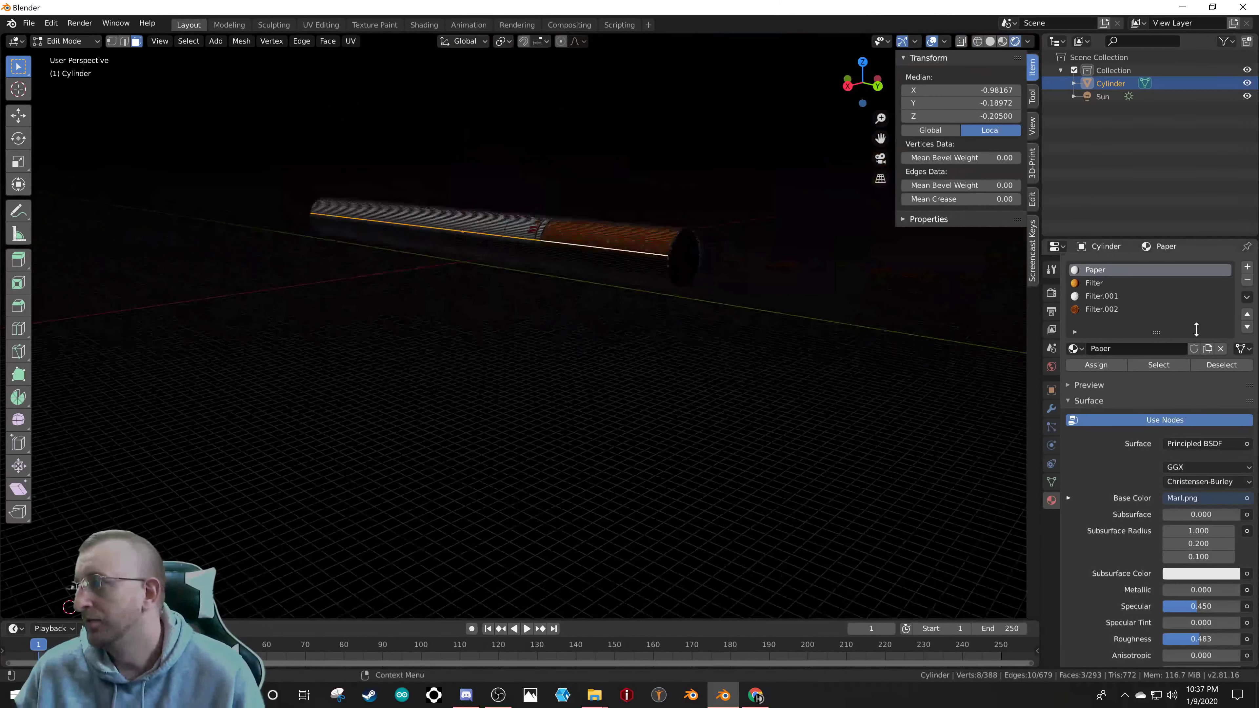
# - Add a fifth material slot with a new material named Material and a black base colour
pyautogui.click(1247, 268)
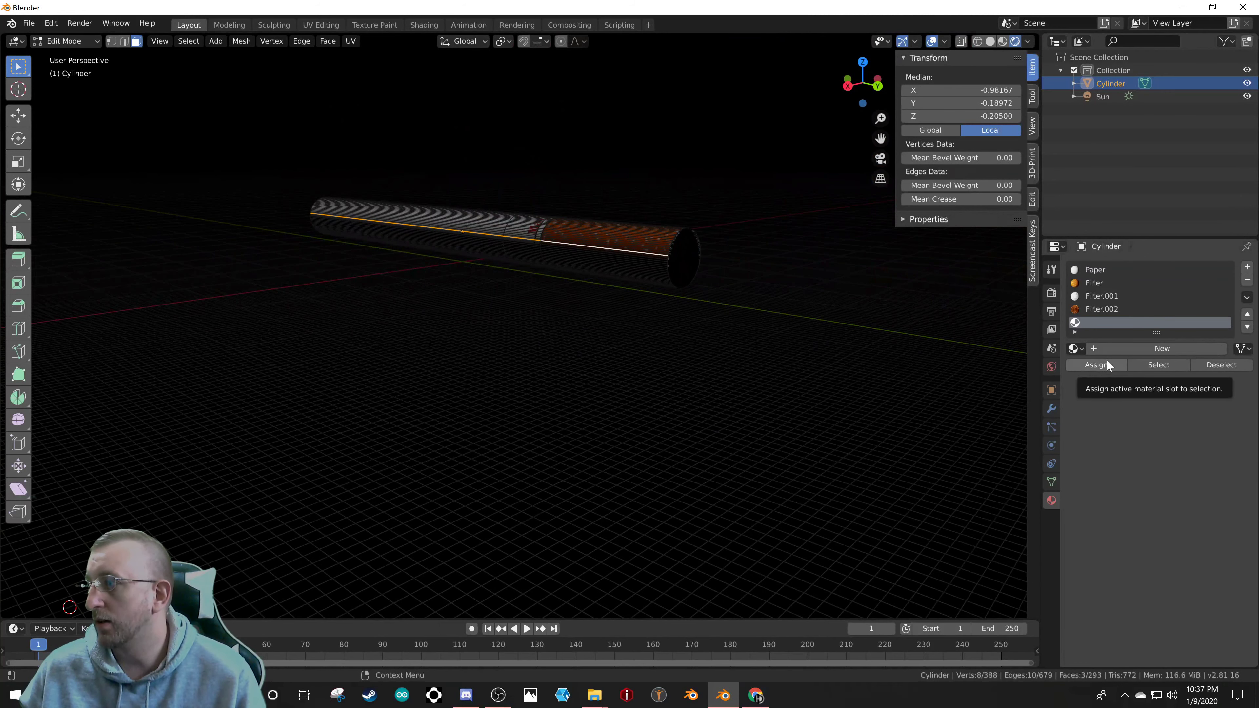
pyautogui.click(1135, 348)
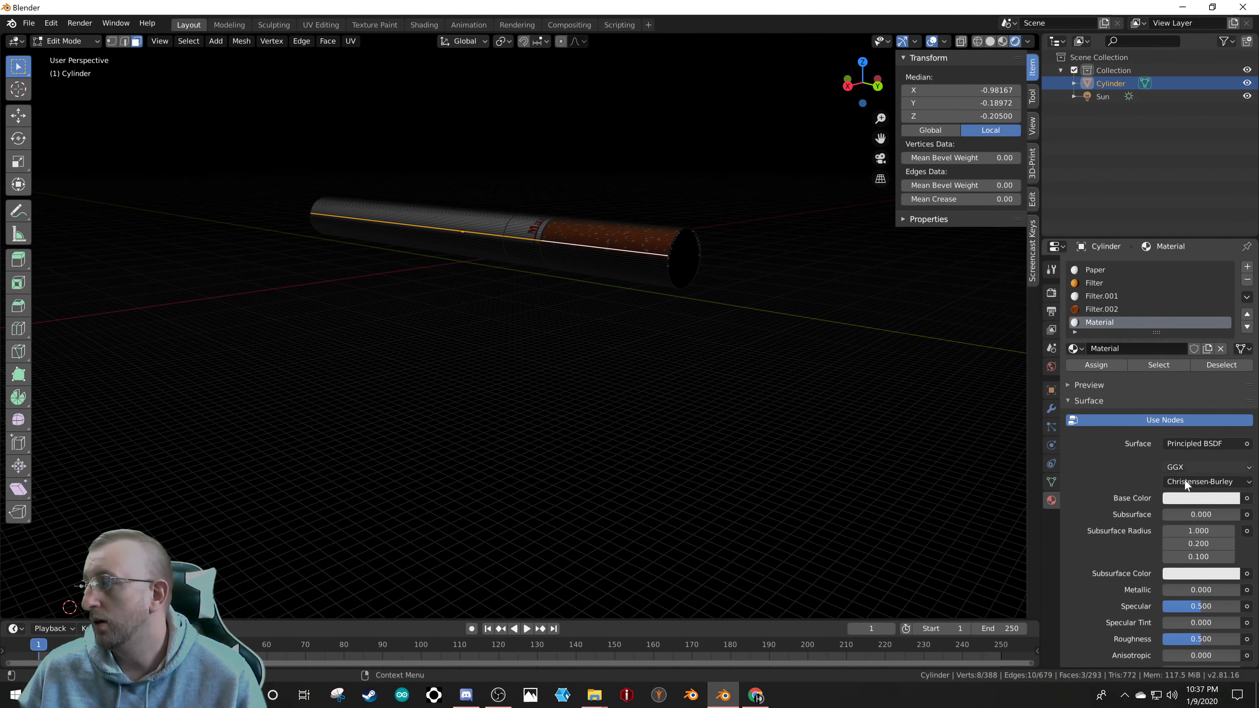
pyautogui.click(1185, 498)
pyautogui.moveTo(1234, 347); pyautogui.dragTo(1198, 394)
pyautogui.scroll(2, 672, 253)
pyautogui.scroll(3, 671, 254)
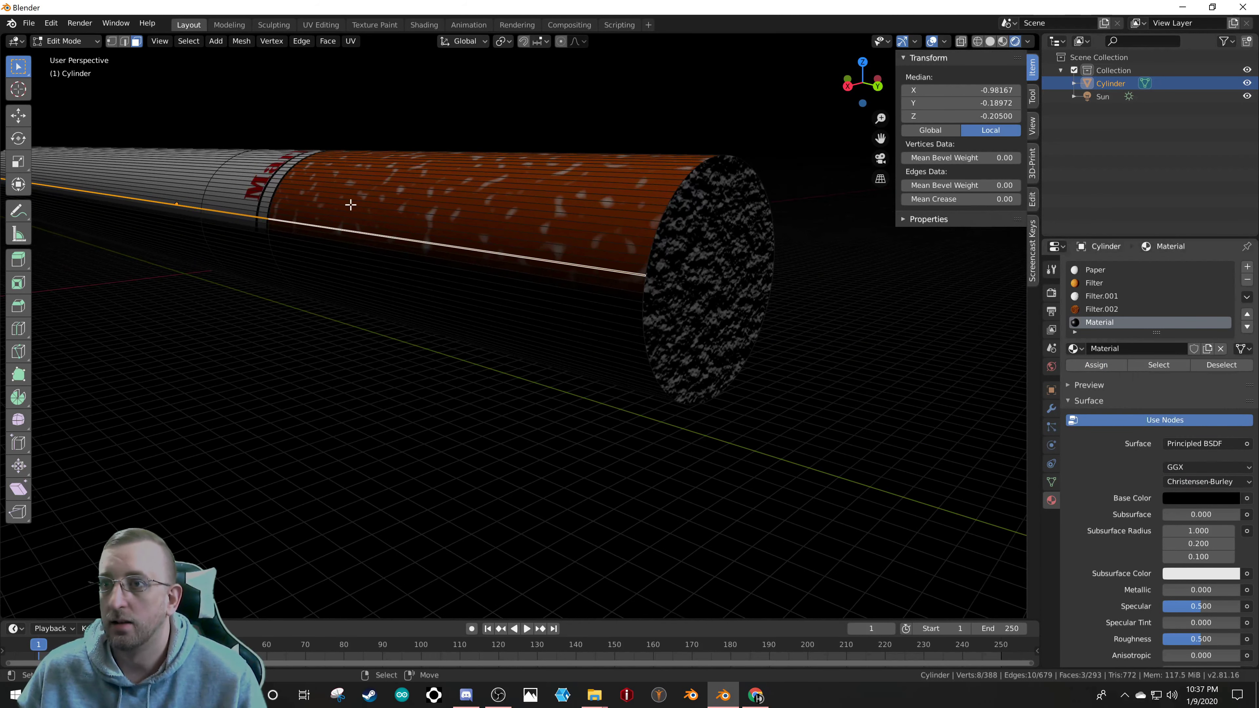
pyautogui.press('Tab')
pyautogui.scroll(-3, 217, 183)
pyautogui.scroll(5, 307, 242)
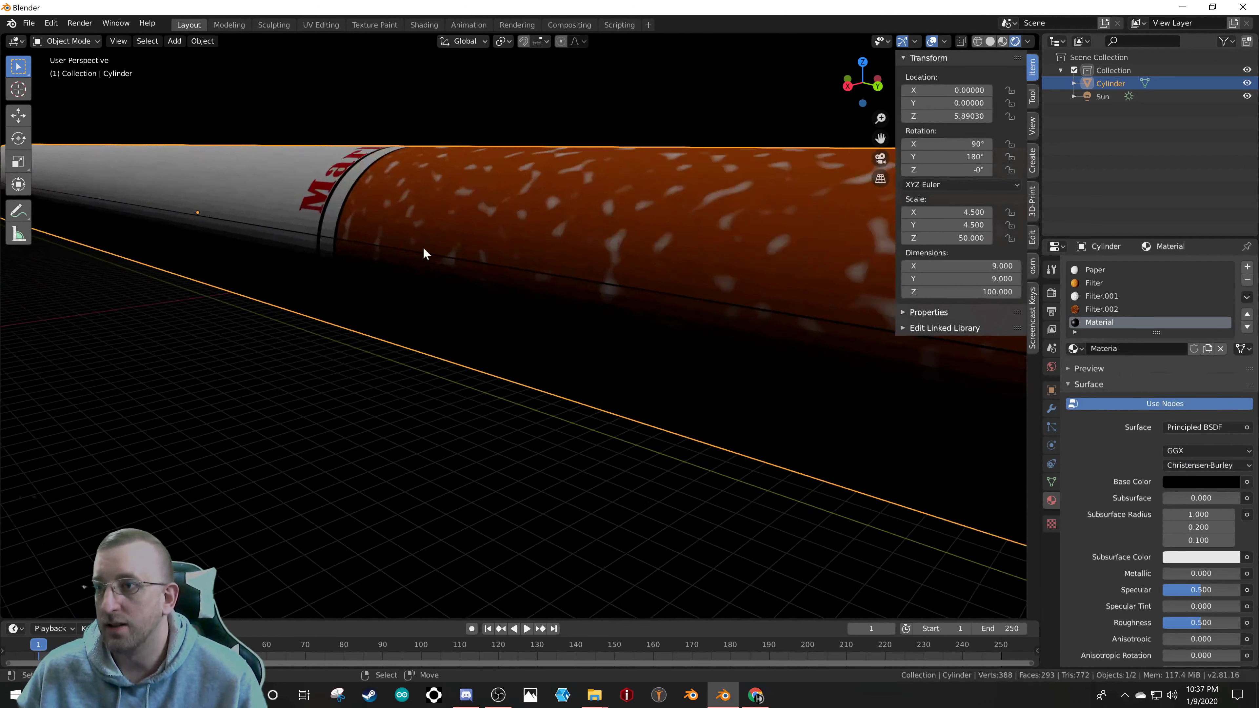
# - View the cigarette straight from the front in wireframe shading
pyautogui.scroll(2, 416, 253)
pyautogui.scroll(-5, 414, 246)
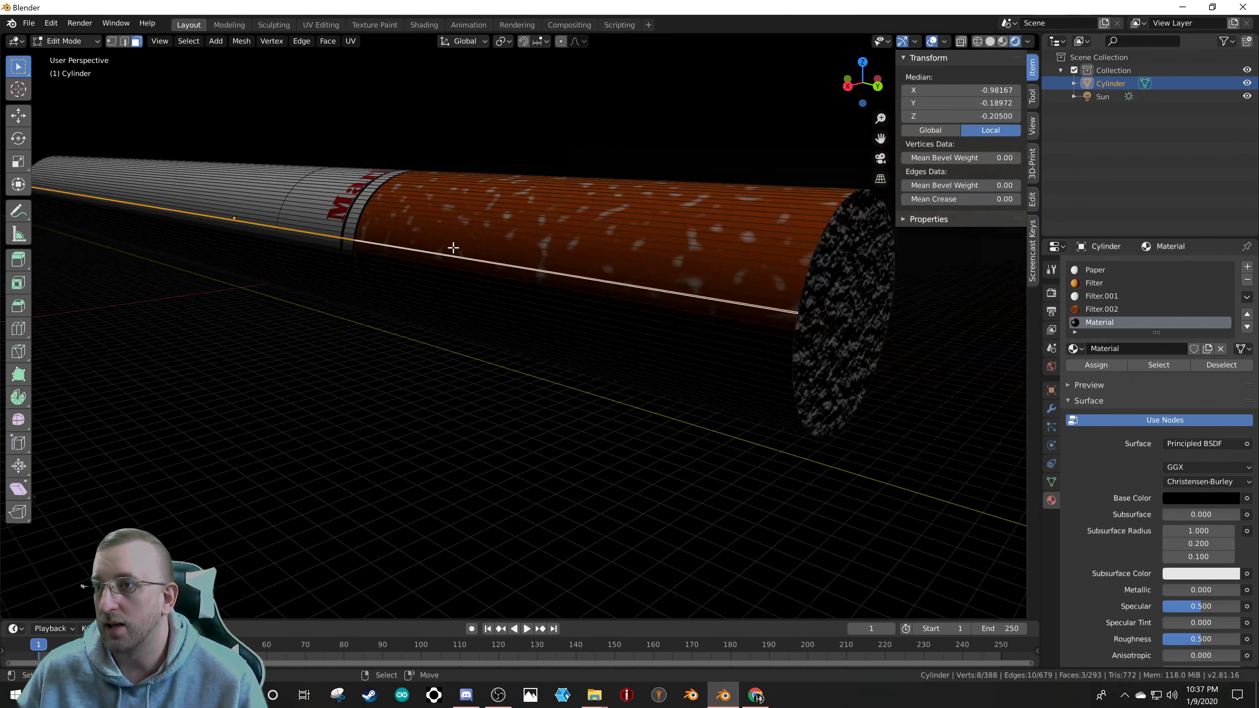
pyautogui.scroll(5, 450, 248)
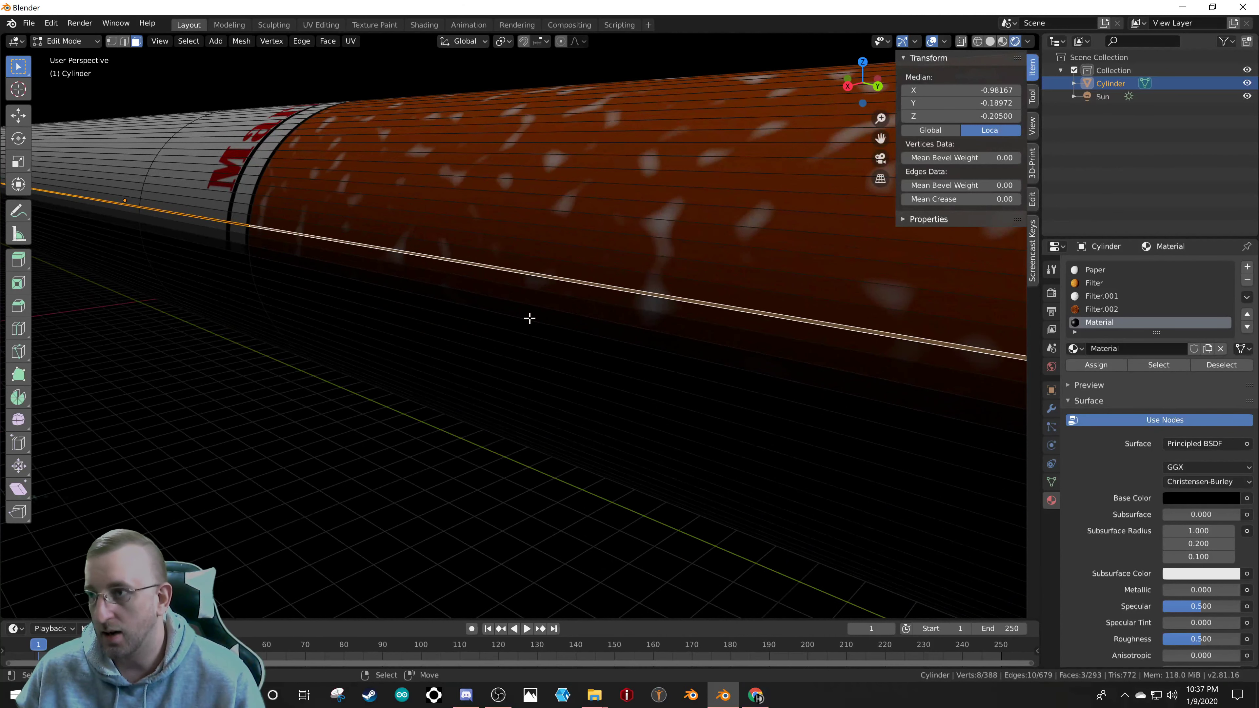
pyautogui.scroll(2, 570, 312)
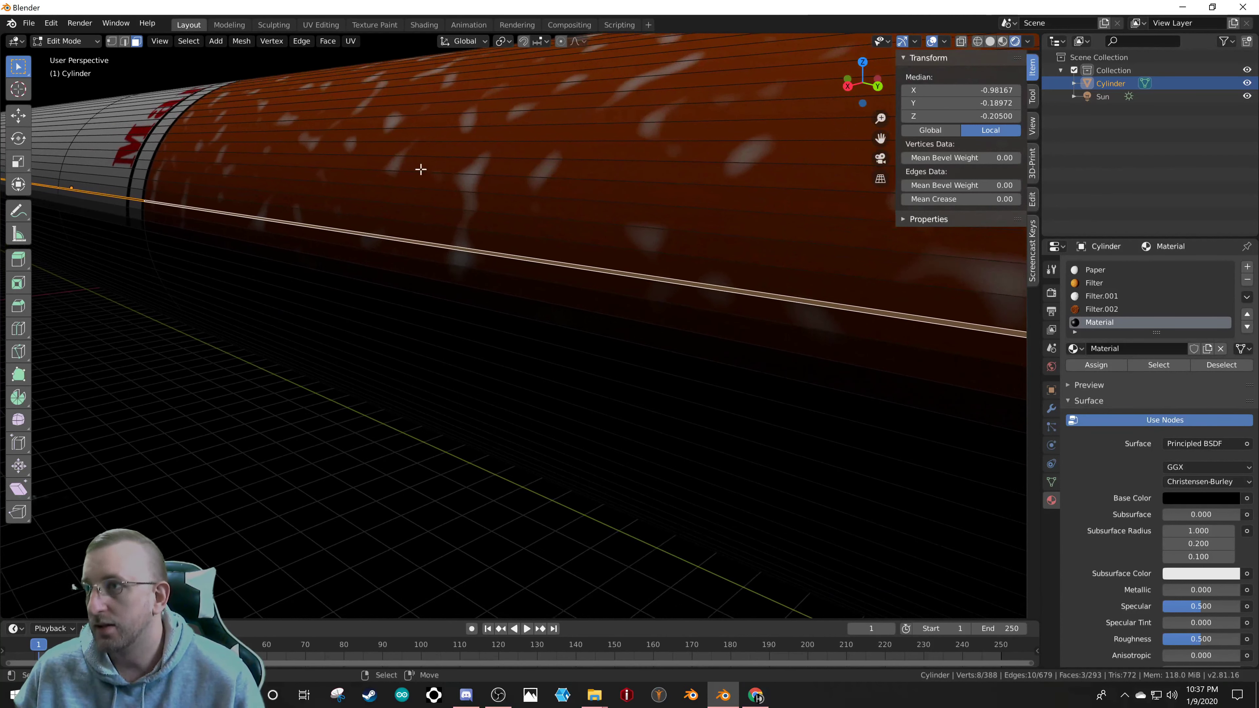
pyautogui.press('KP_3')
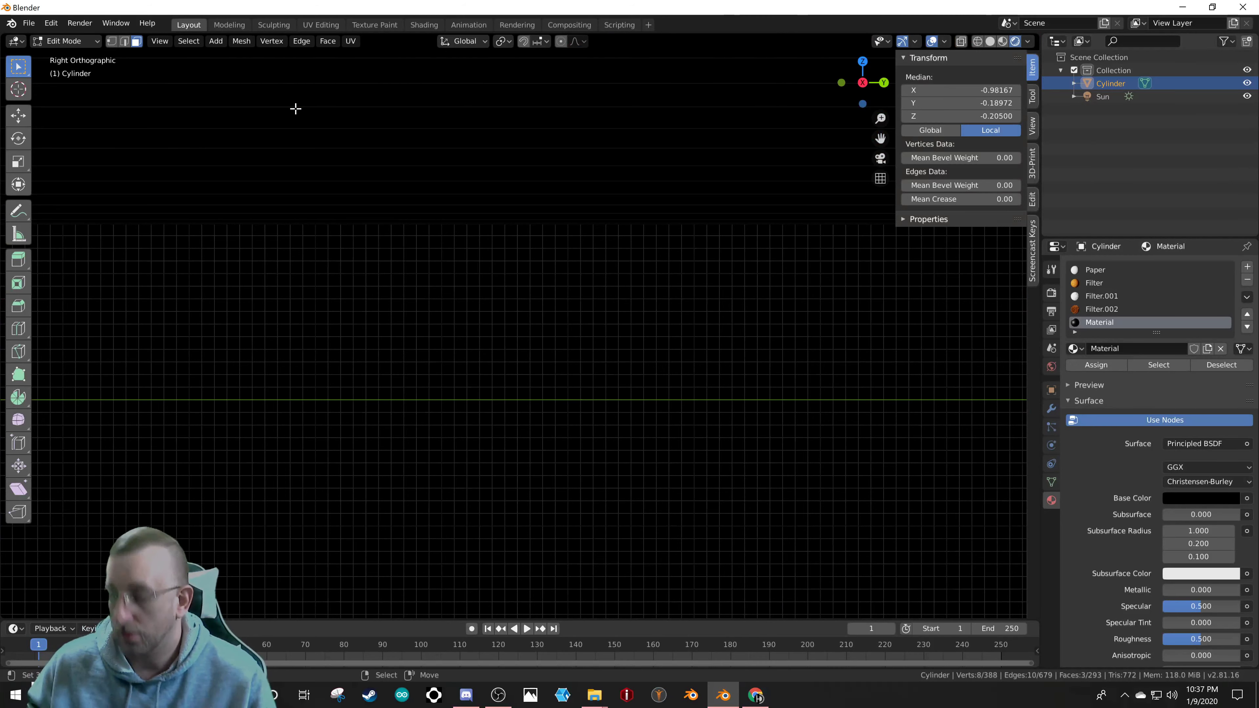
pyautogui.press('KP_1')
pyautogui.scroll(-4, 357, 189)
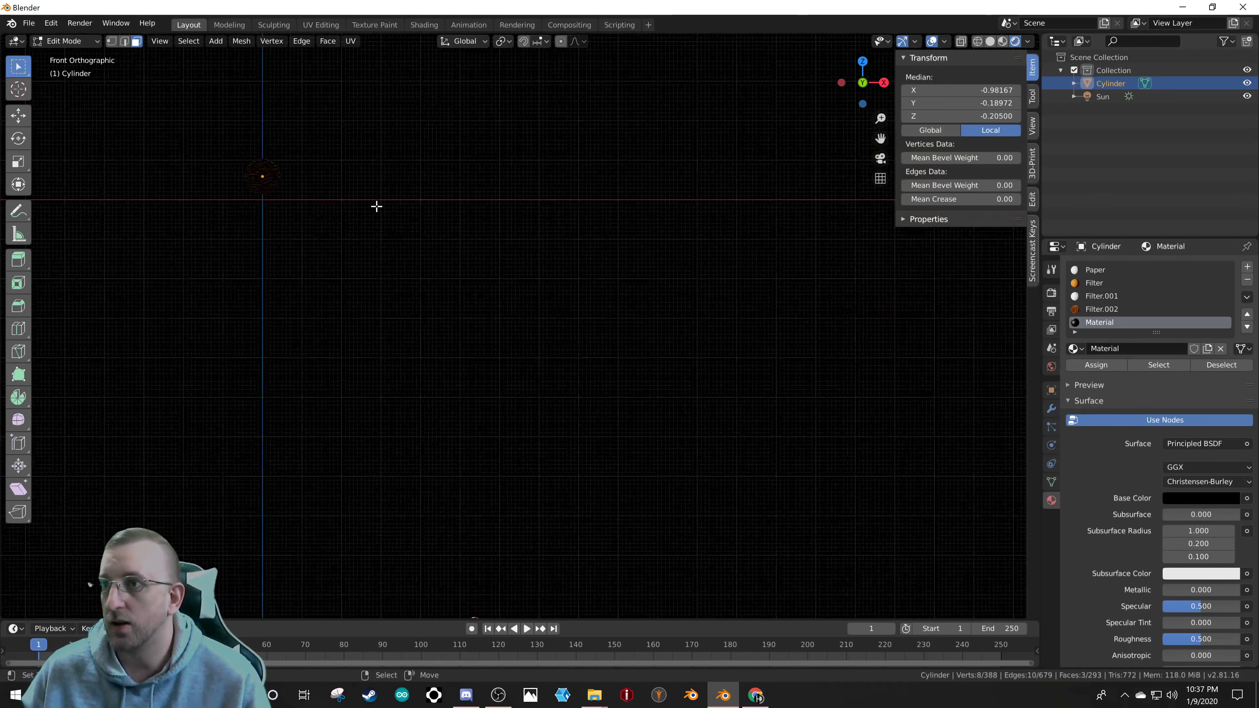
pyautogui.scroll(5, 233, 186)
pyautogui.press('z')
pyautogui.click(300, 202)
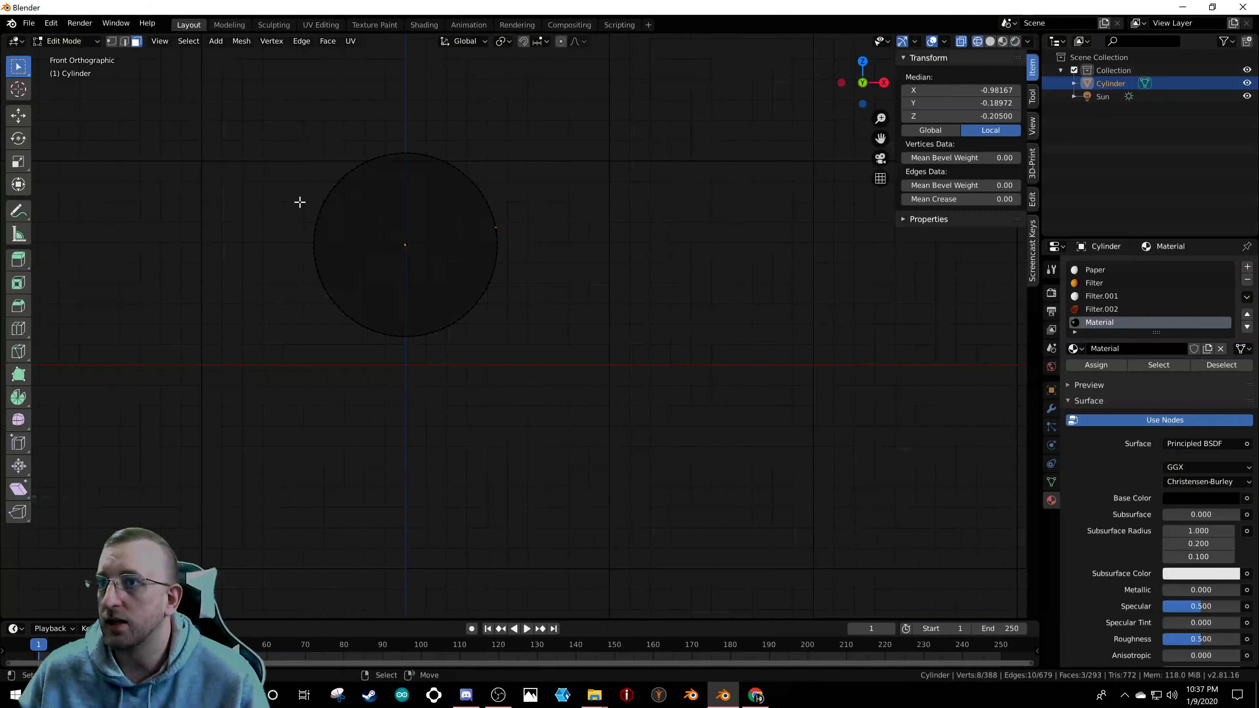
pyautogui.scroll(15, 461, 220)
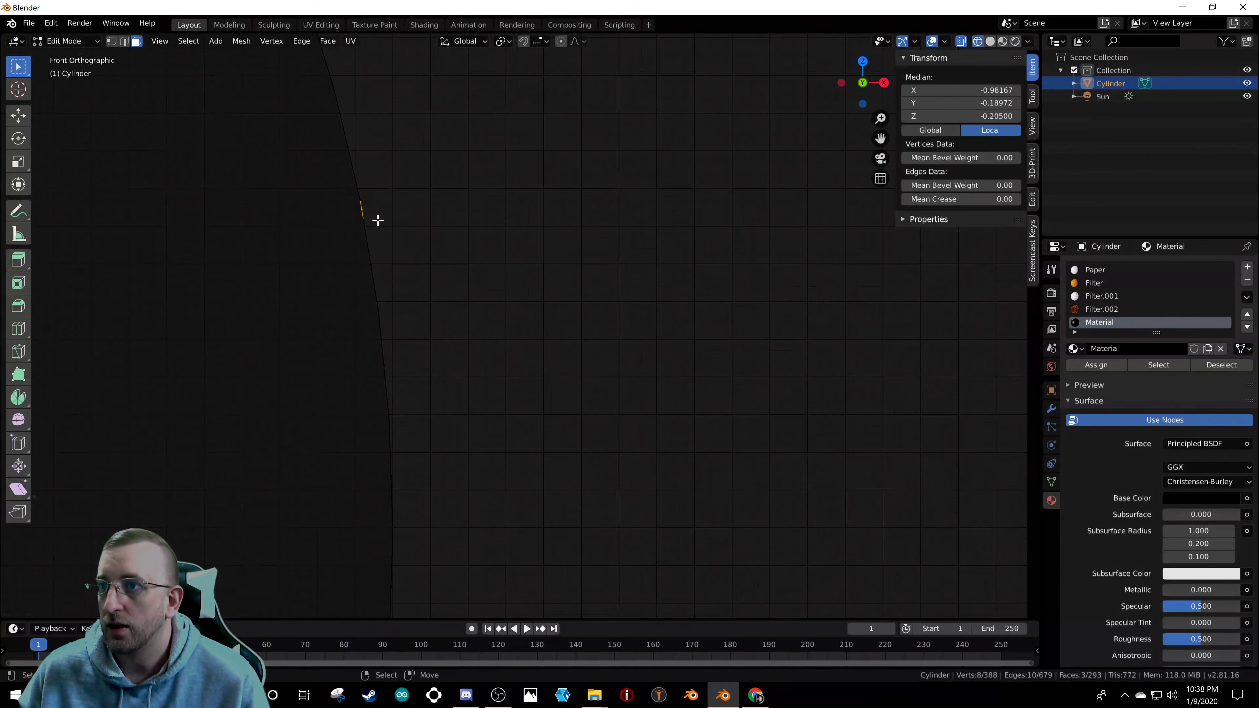
pyautogui.scroll(6, 368, 209)
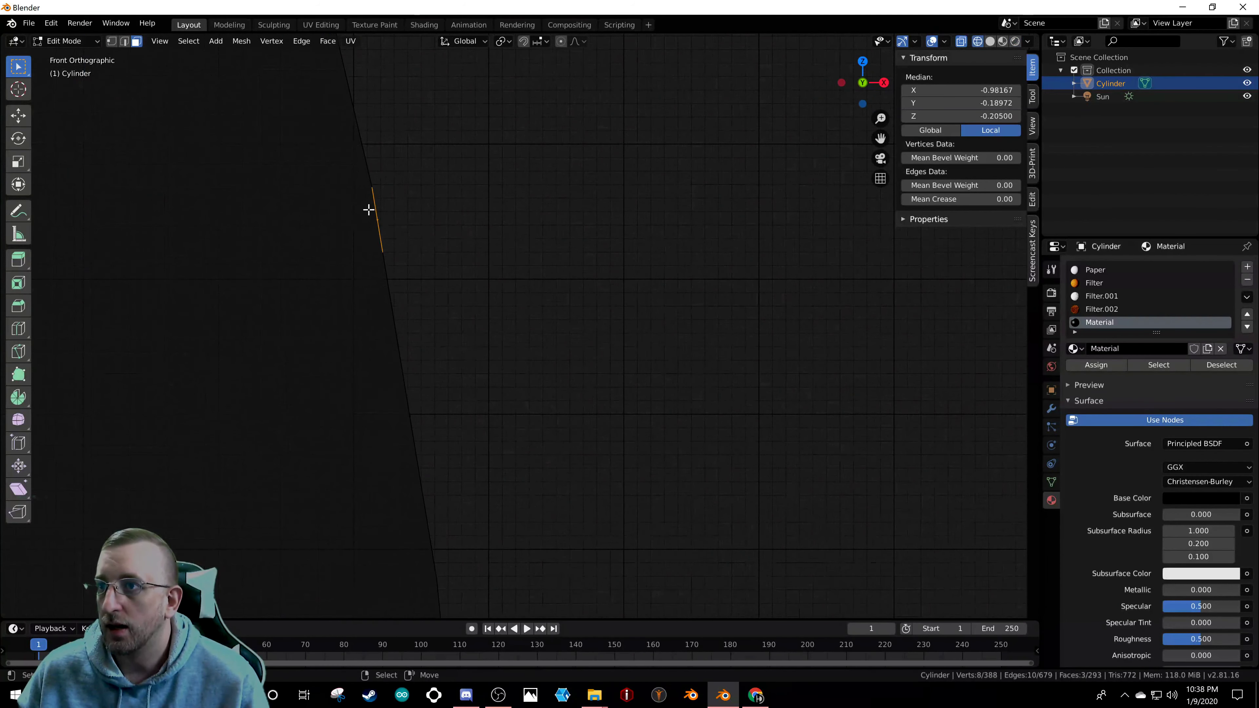
# - Select the lower rim edge loop in vertex mode and slide it toward its neighbouring loop
pyautogui.click(111, 41)
pyautogui.click(379, 191)
pyautogui.keyDown('alt'); pyautogui.click(371, 185); pyautogui.keyUp('alt')
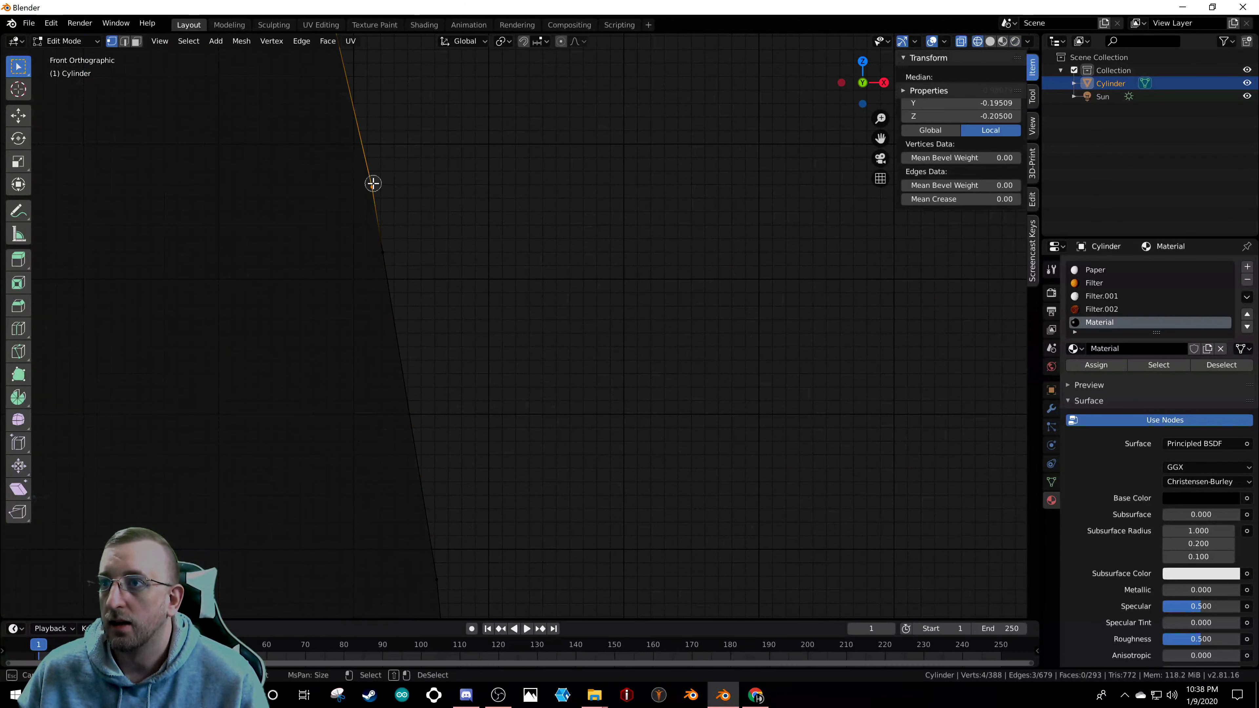
pyautogui.keyDown('alt'); pyautogui.click(391, 244); pyautogui.keyUp('alt')
pyautogui.keyDown('alt'); pyautogui.click(384, 253); pyautogui.keyUp('alt')
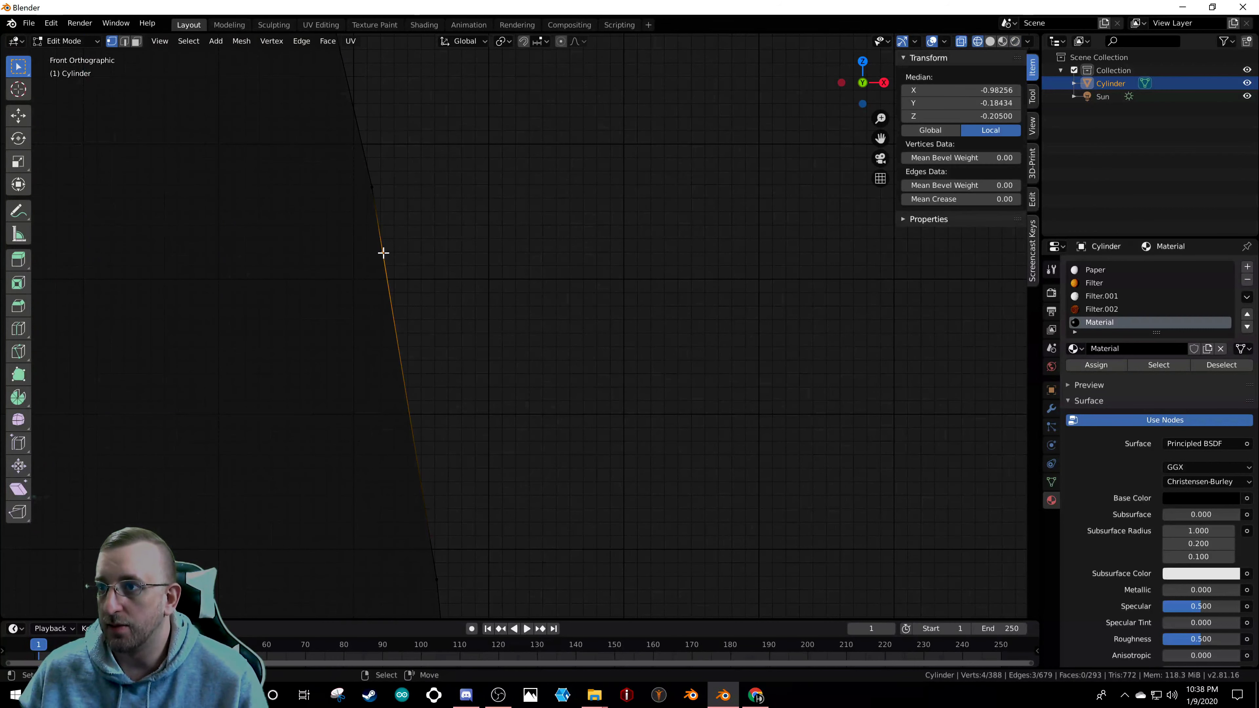
pyautogui.press('g')
pyautogui.press('g')
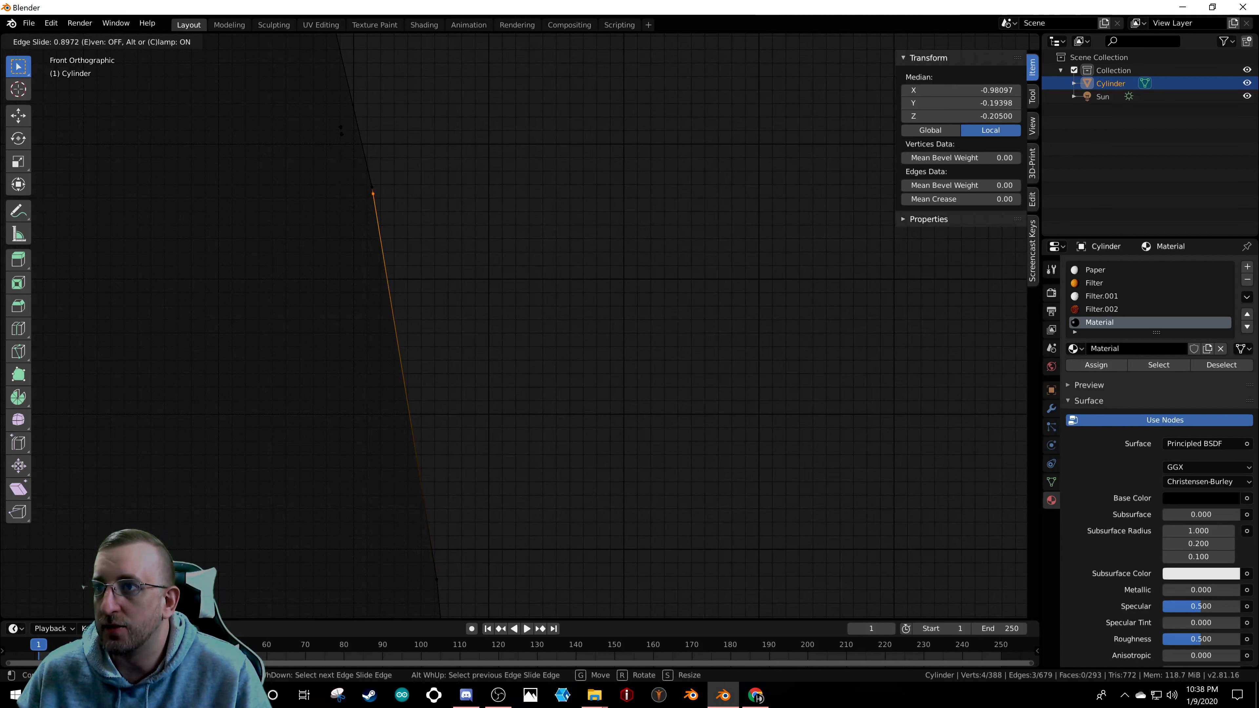
pyautogui.click(394, 197)
pyautogui.press('Tab')
pyautogui.press('KP_5')
pyautogui.scroll(-5, 424, 238)
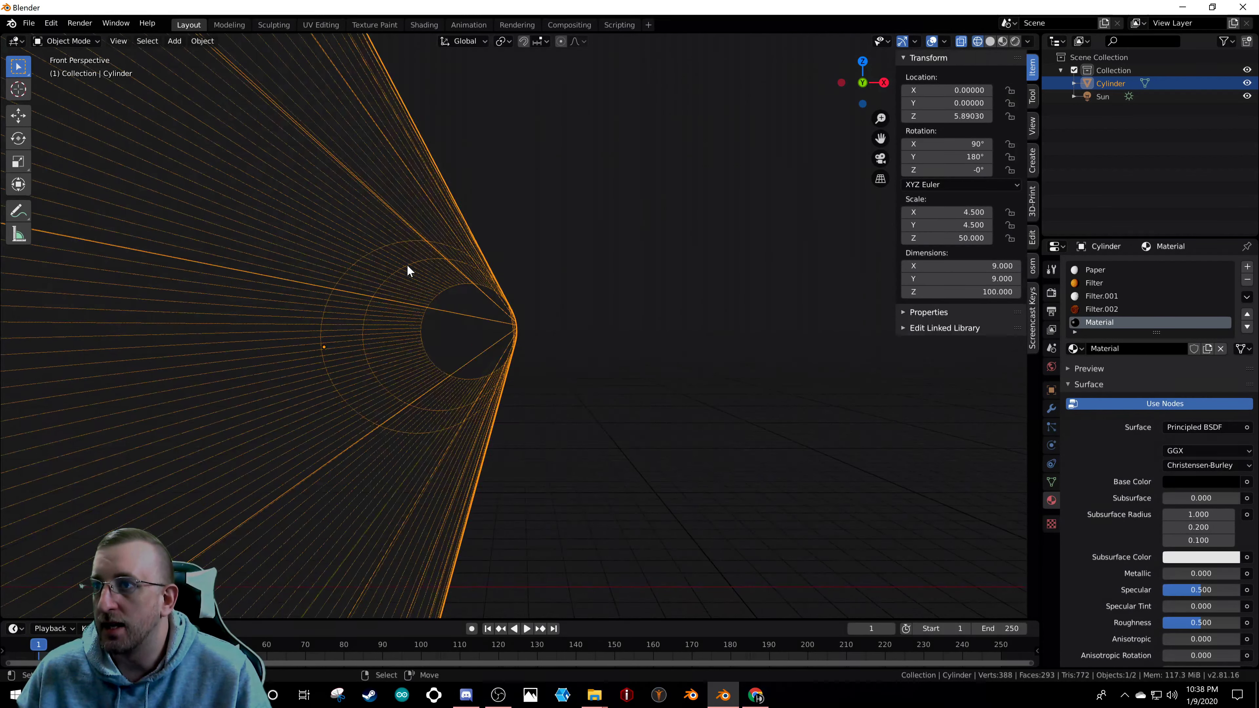
# - Switch to Rendered viewport shading, orbit to an angled view, and re-enter Edit Mode
pyautogui.click(1016, 39)
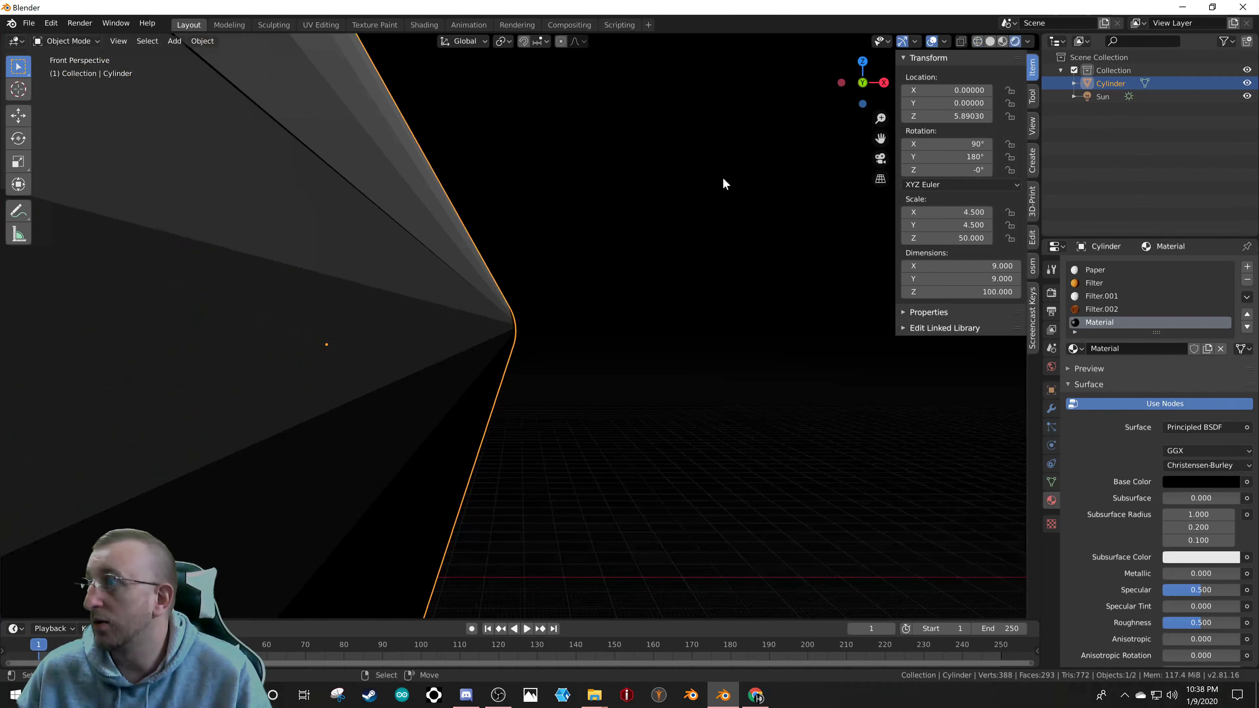
pyautogui.moveTo(591, 194); pyautogui.dragTo(519, 220, button='middle')
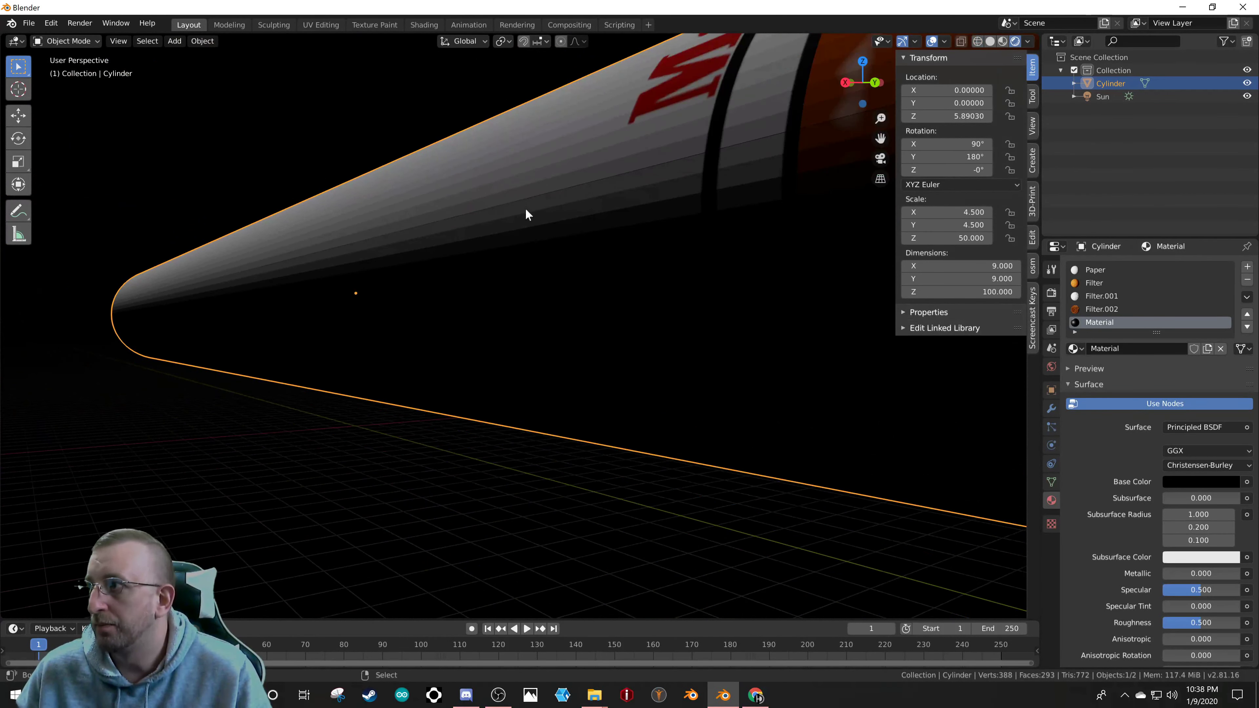
pyautogui.press('Tab')
pyautogui.scroll(2, 570, 193)
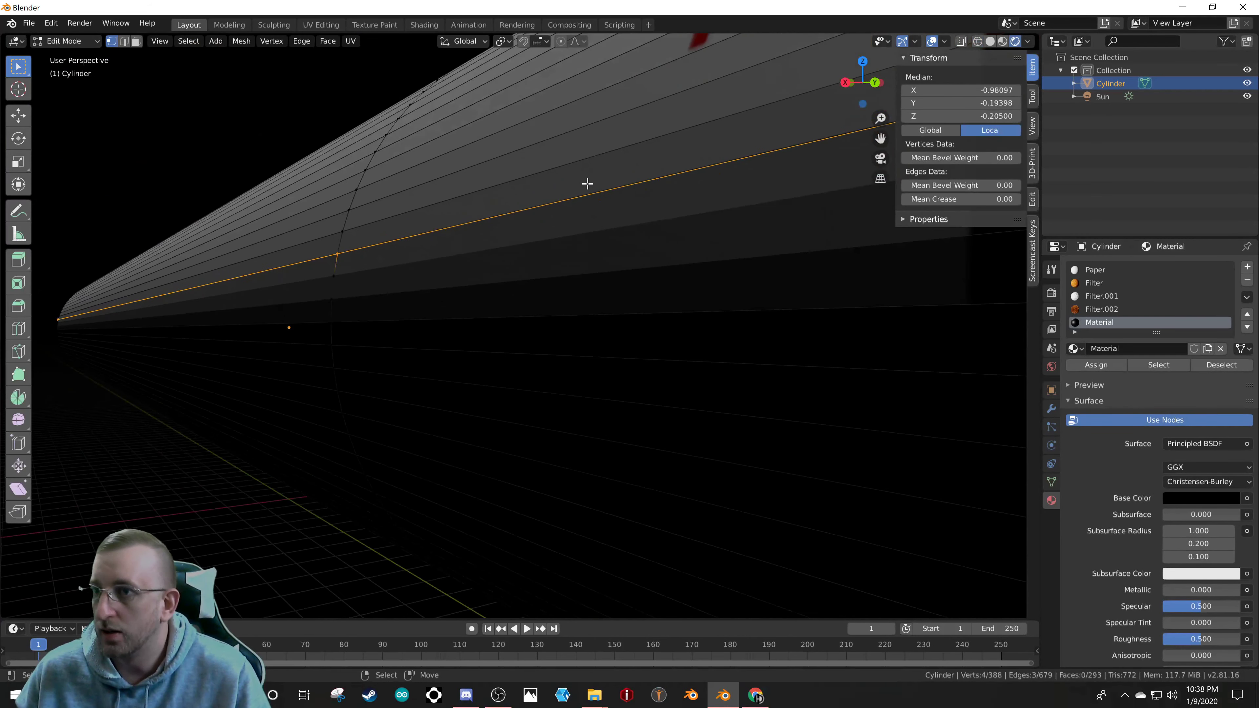
# - Slide the selected edge loop twice more, then return to Object Mode
pyautogui.scroll(1, 587, 184)
pyautogui.press('g')
pyautogui.press('g')
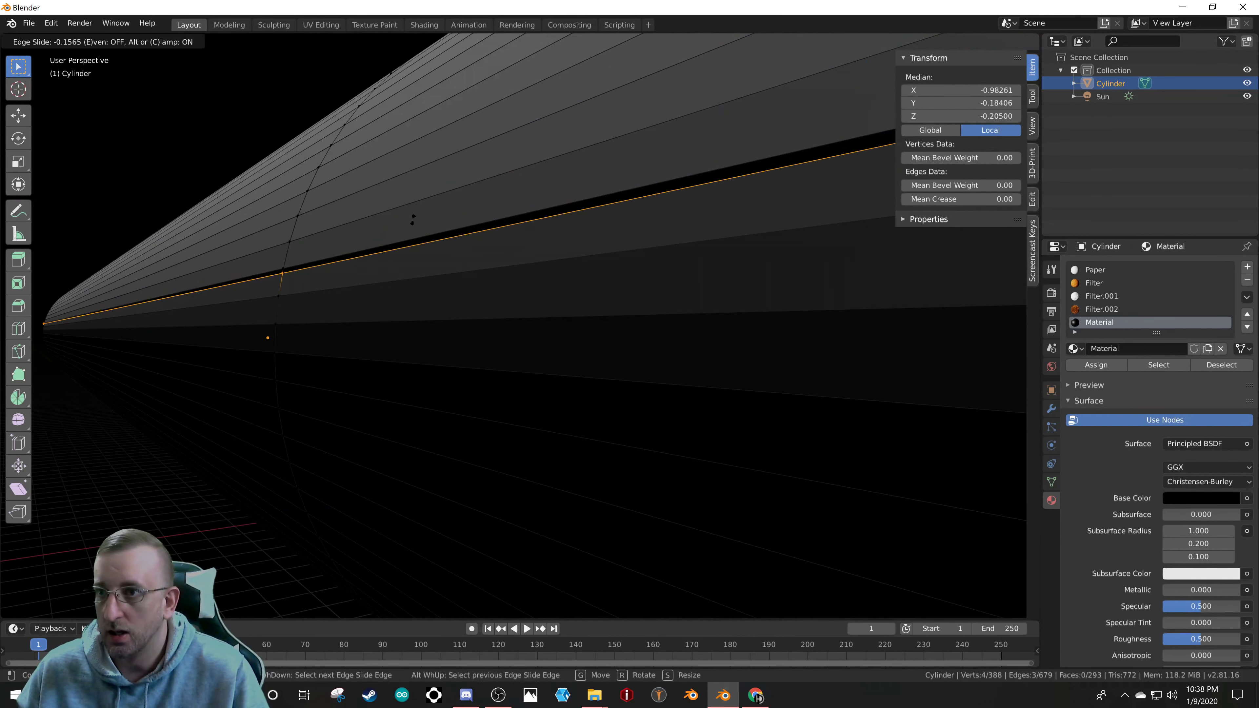
pyautogui.click(413, 219)
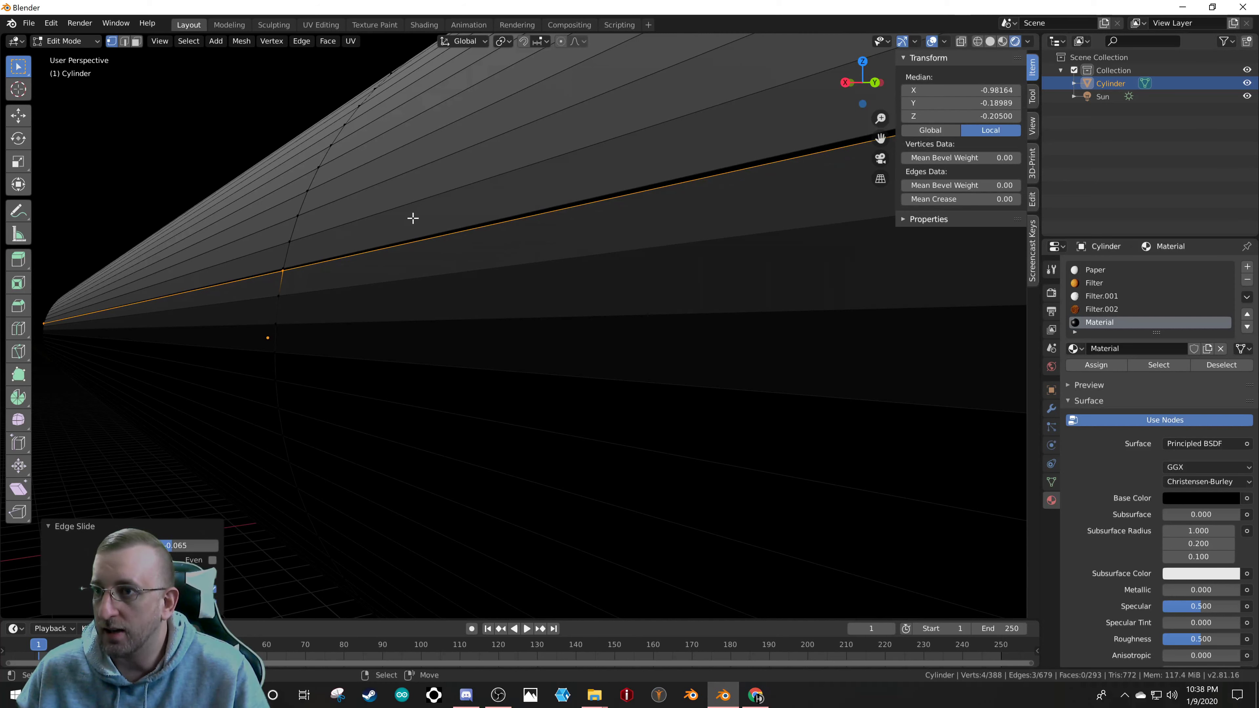
pyautogui.press('g')
pyautogui.press('g')
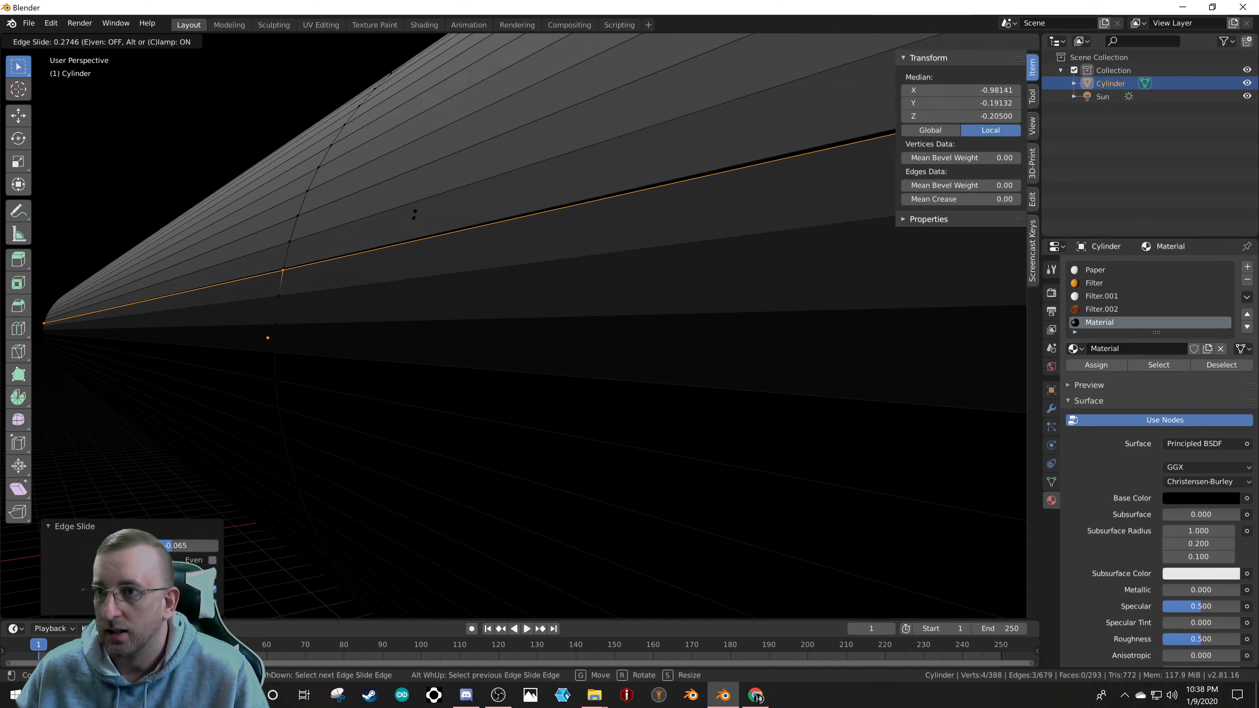
pyautogui.click(414, 215)
pyautogui.press('Tab')
# - Rotate the cigarette to 141° around the global Y axis
pyautogui.scroll(-5, 421, 215)
pyautogui.scroll(2, 419, 234)
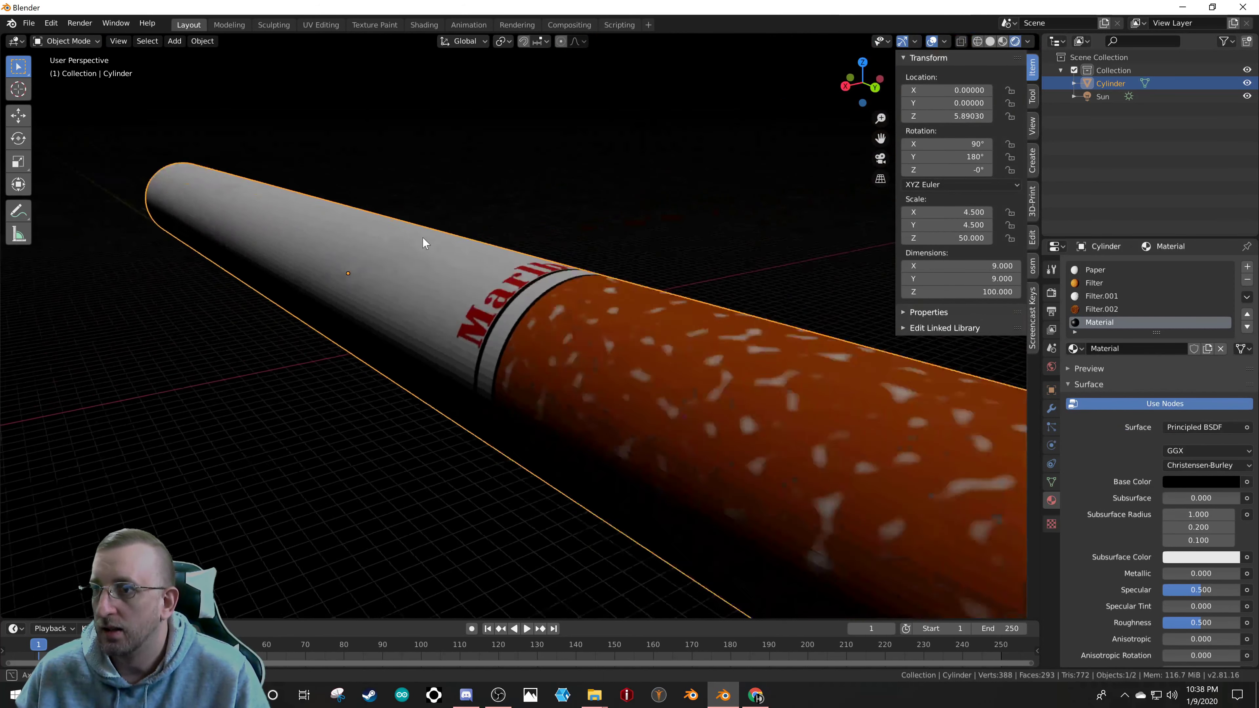
pyautogui.moveTo(423, 242); pyautogui.dragTo(520, 297, button='middle')
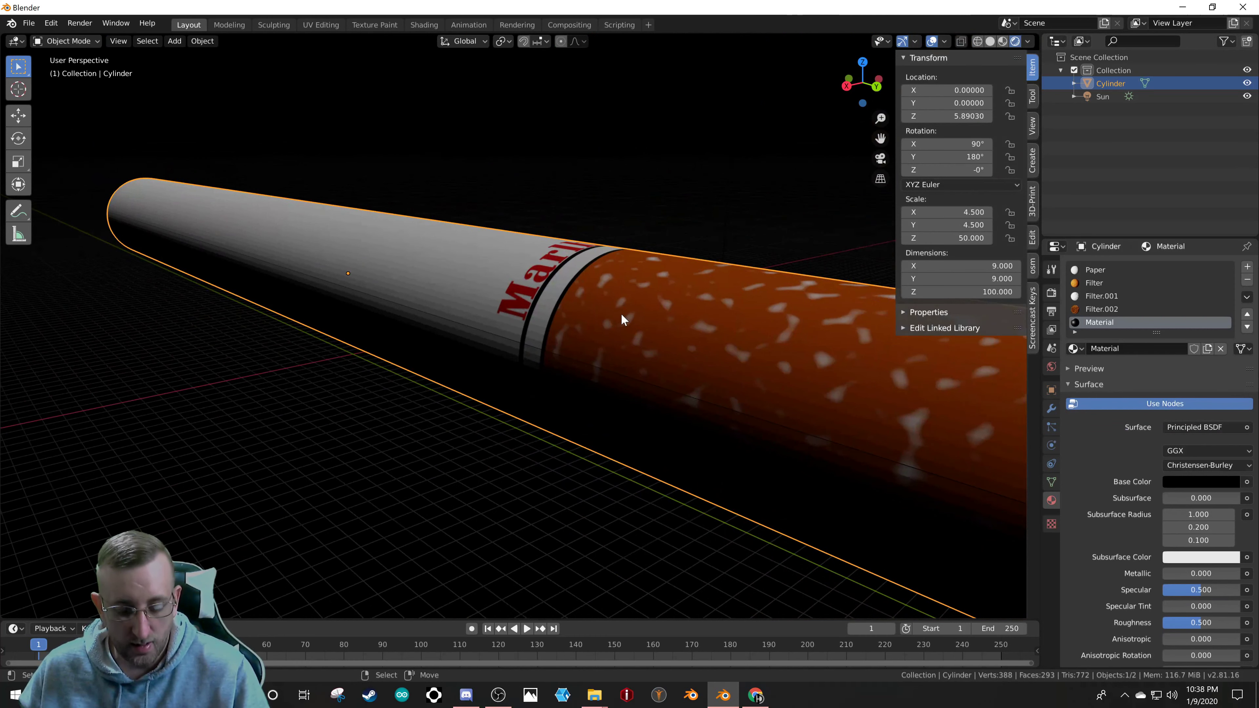
pyautogui.press('g')
pyautogui.press('r')
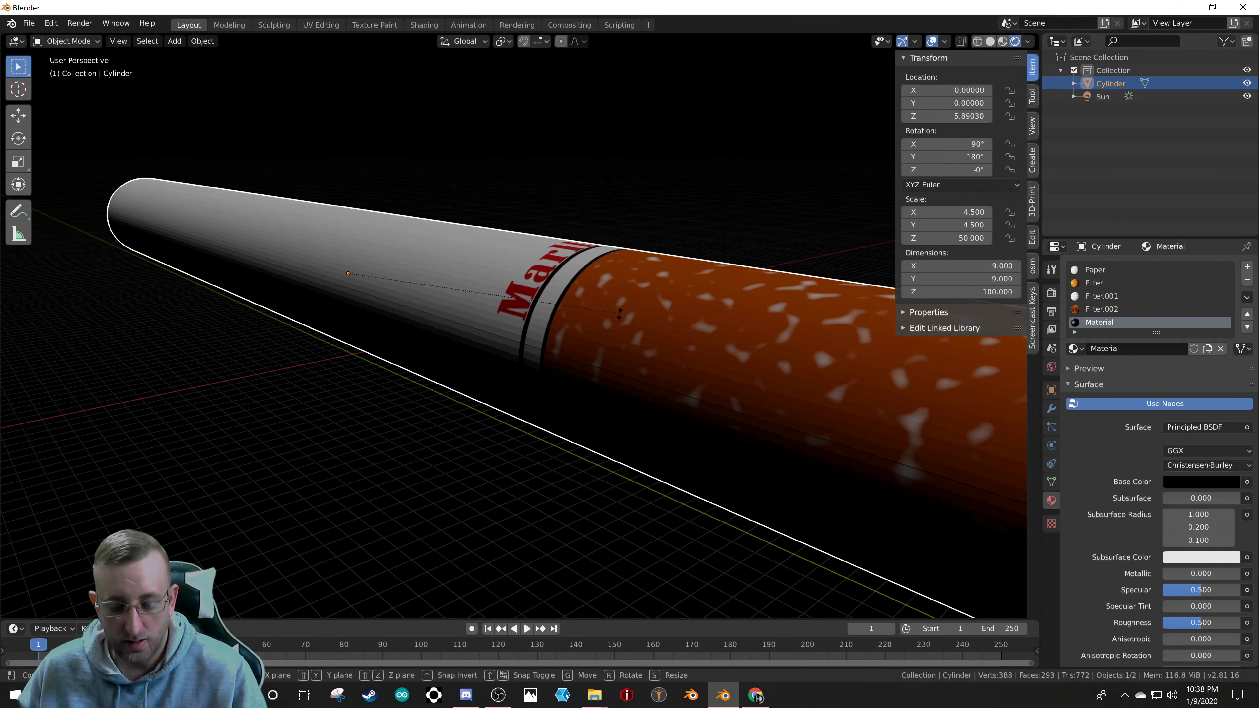
pyautogui.press('y')
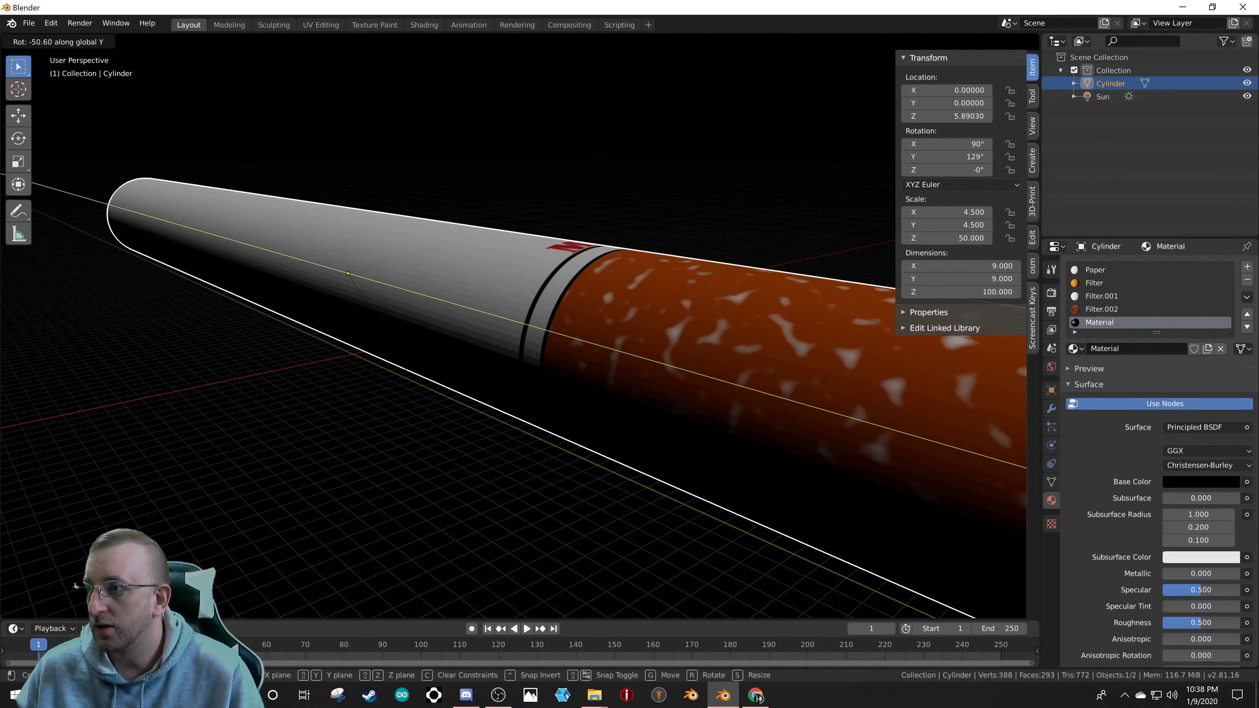
pyautogui.click(589, 283)
pyautogui.scroll(-6, 571, 290)
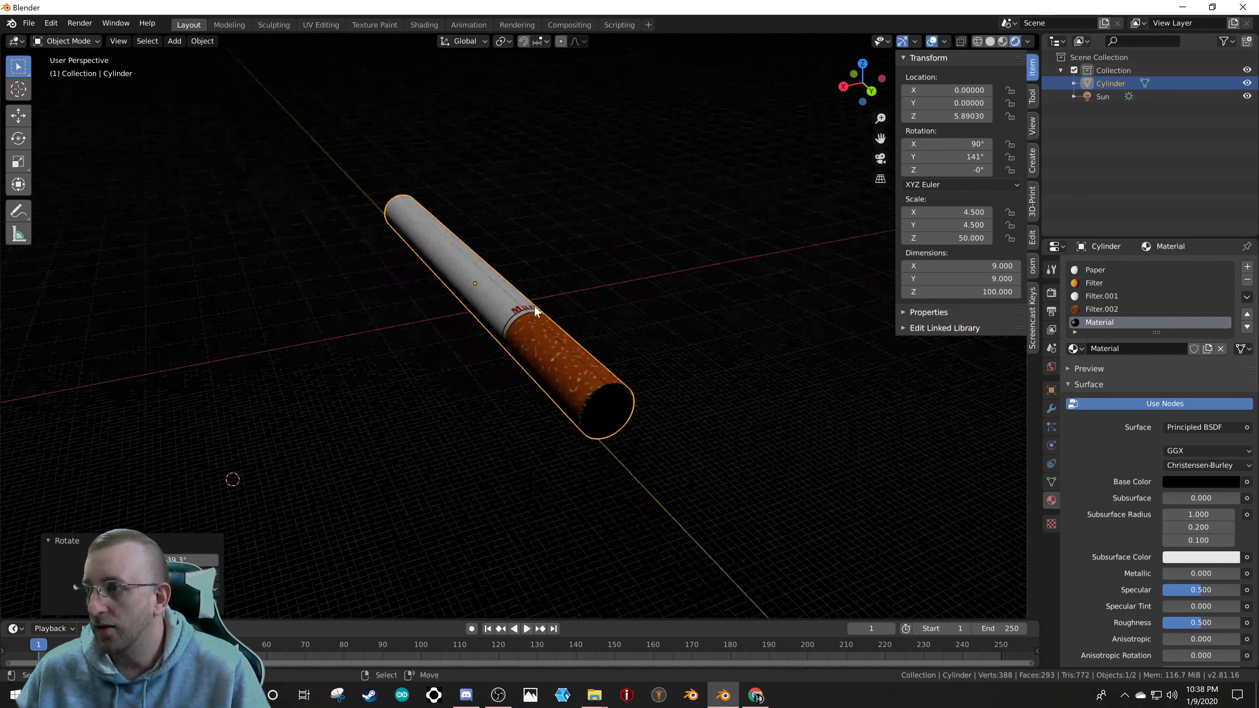
pyautogui.scroll(2, 526, 327)
pyautogui.scroll(2, 541, 335)
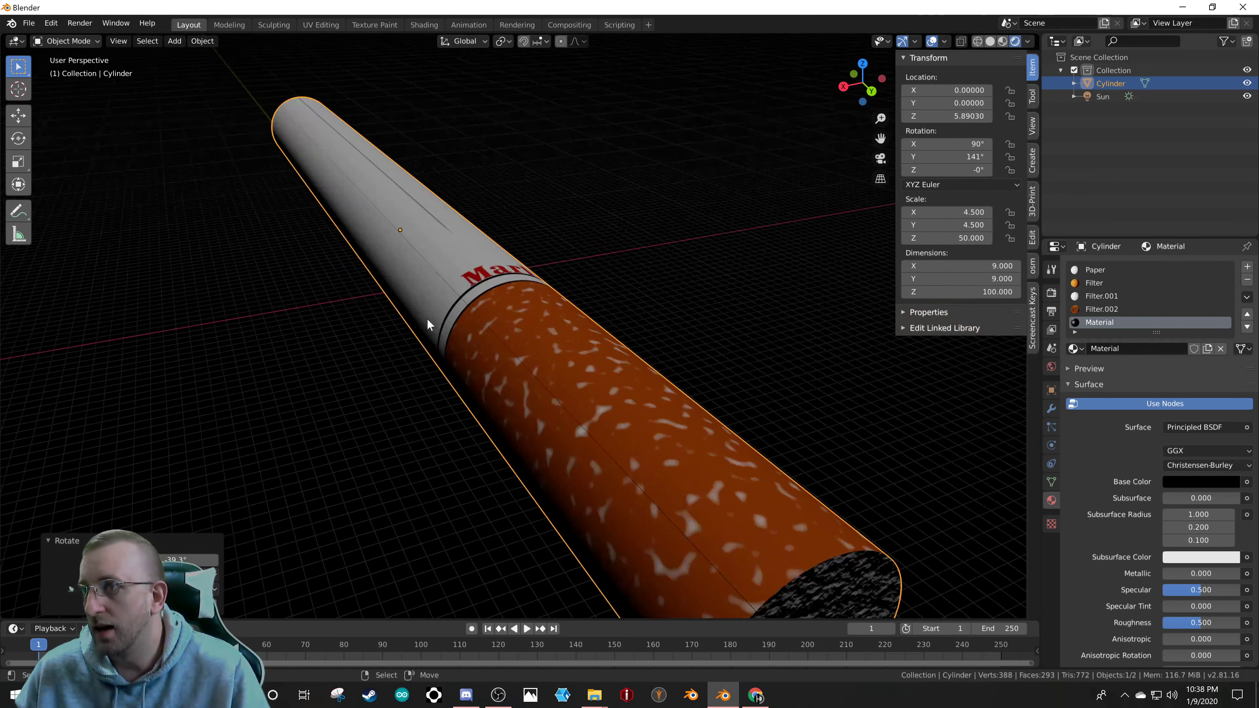
# - Apply Object > Shade Smooth to the cigarette so its body looks rounded
pyautogui.moveTo(445, 230); pyautogui.dragTo(460, 251, button='middle')
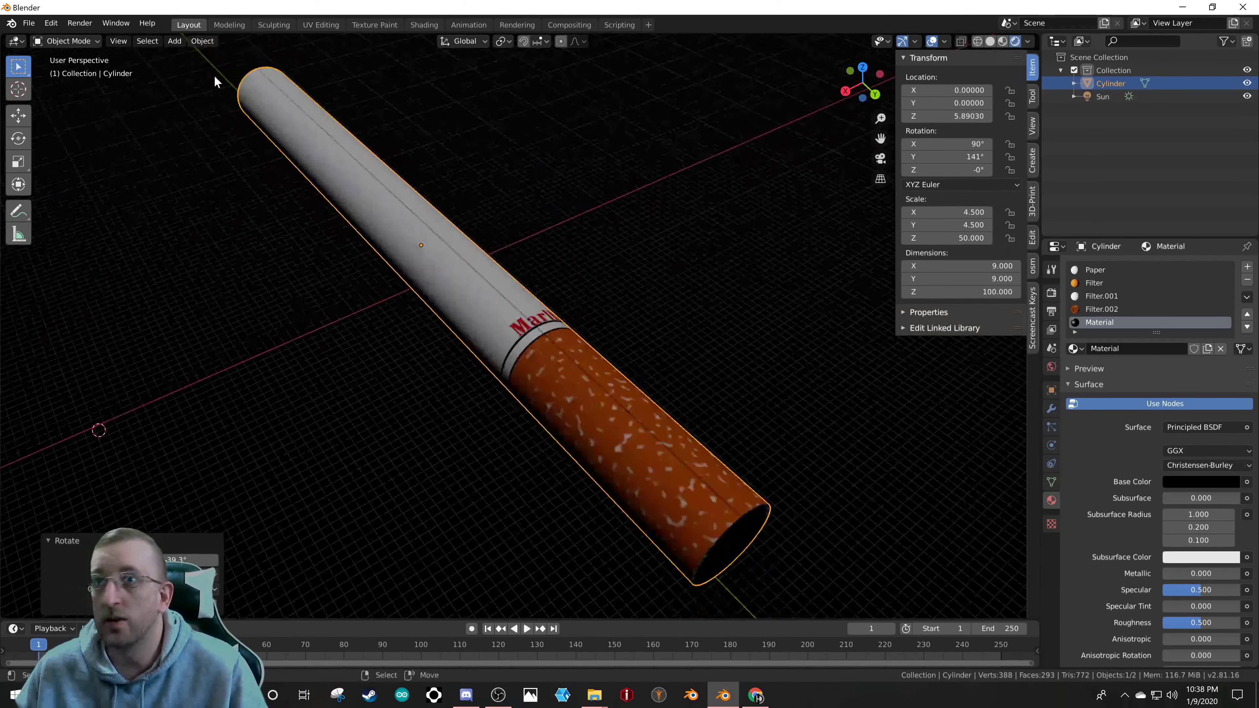
pyautogui.click(207, 41)
pyautogui.click(209, 43)
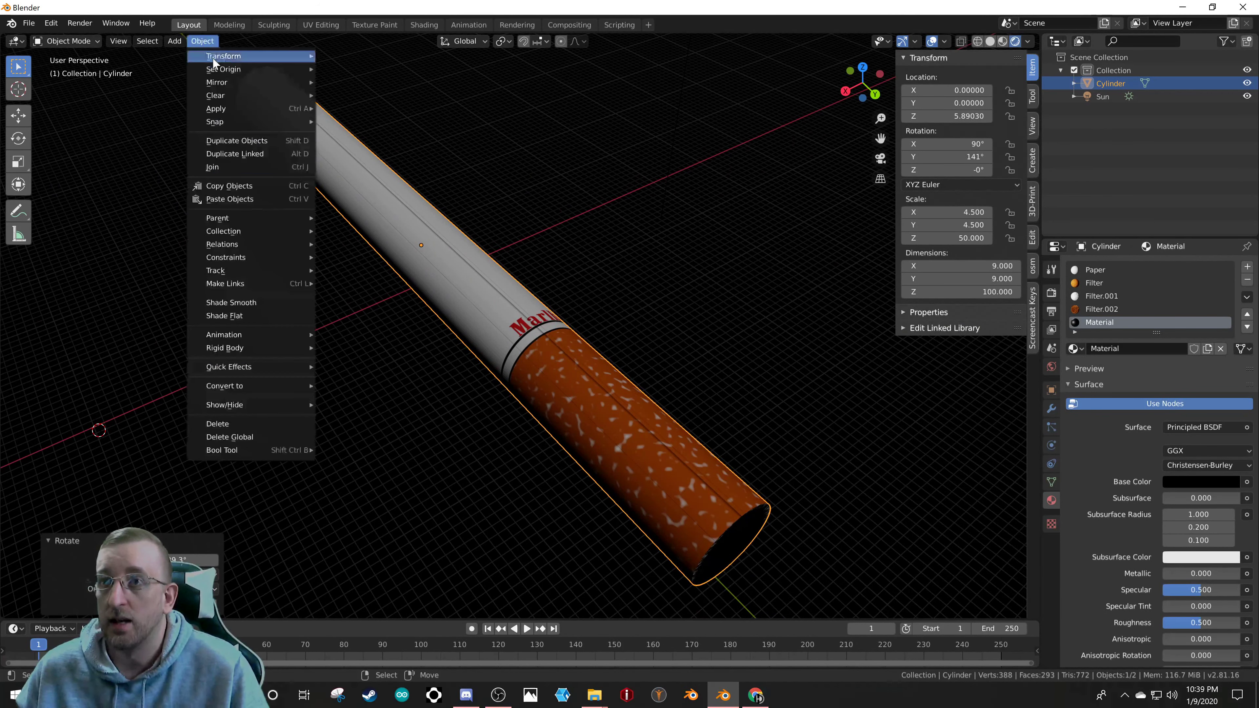
pyautogui.click(256, 305)
pyautogui.moveTo(614, 433); pyautogui.dragTo(564, 339, button='middle')
pyautogui.scroll(5, 589, 336)
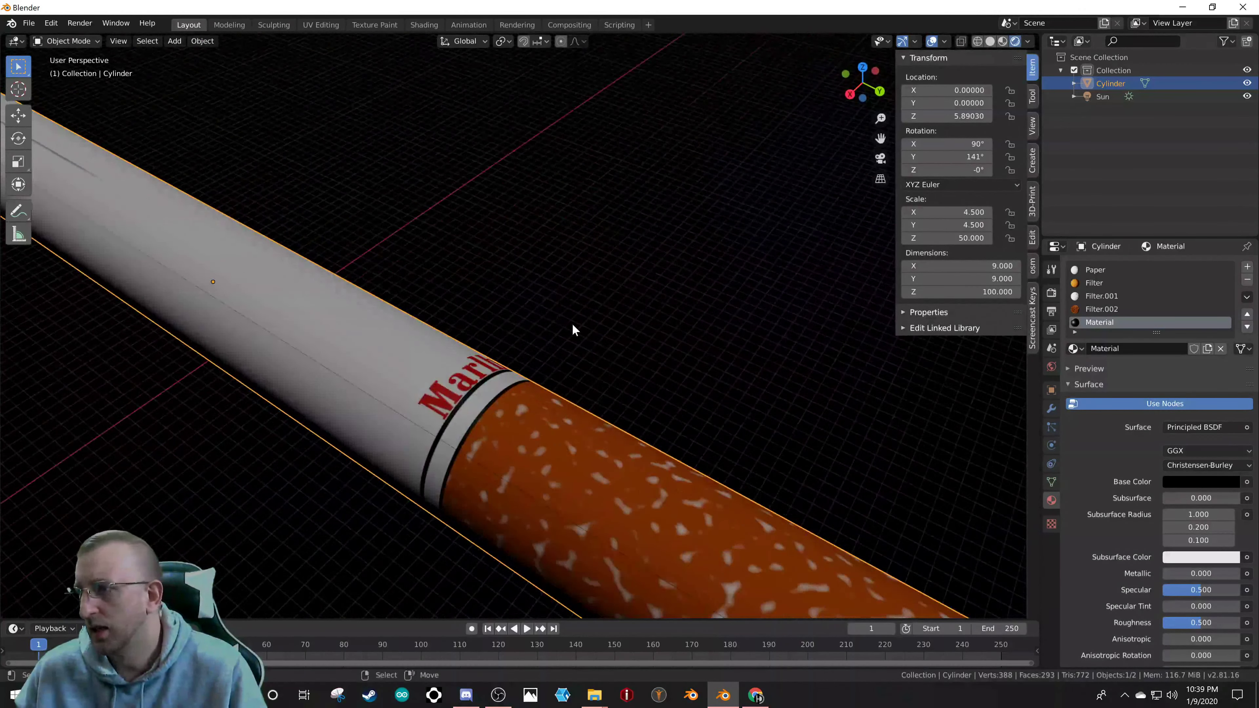
pyautogui.scroll(-5, 573, 330)
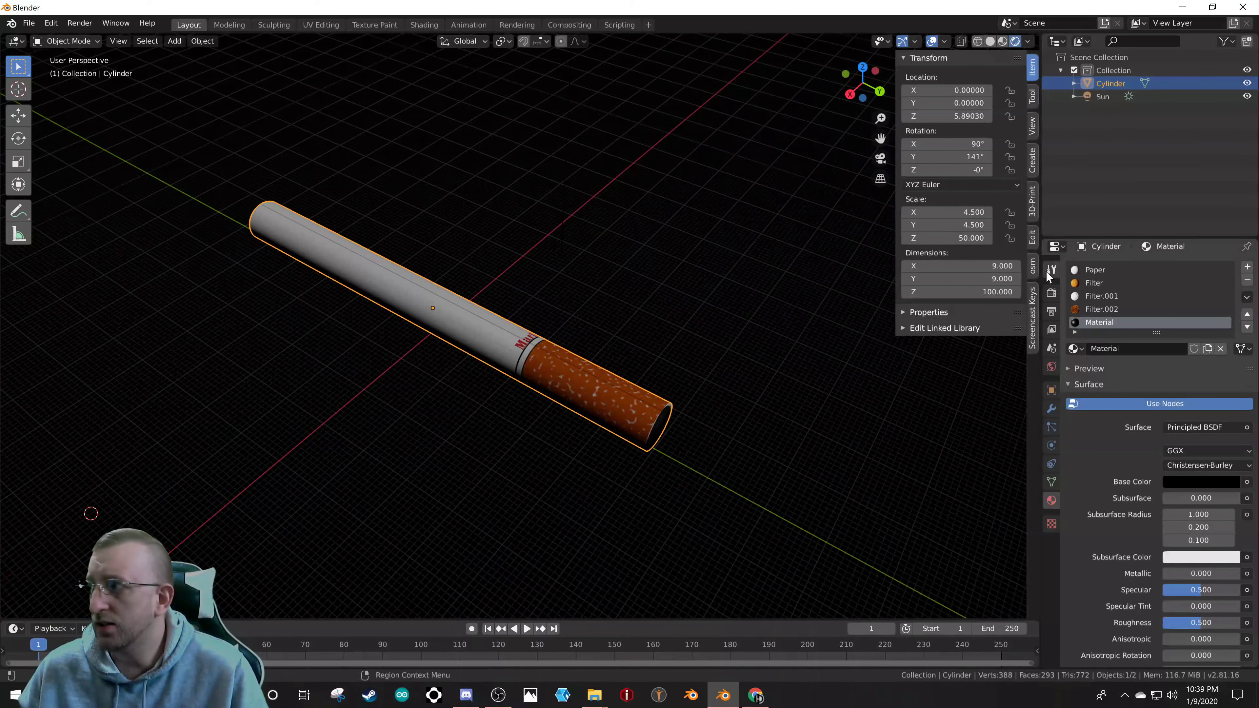
# - Switch the render engine to Cycles in Render Properties
pyautogui.click(1051, 293)
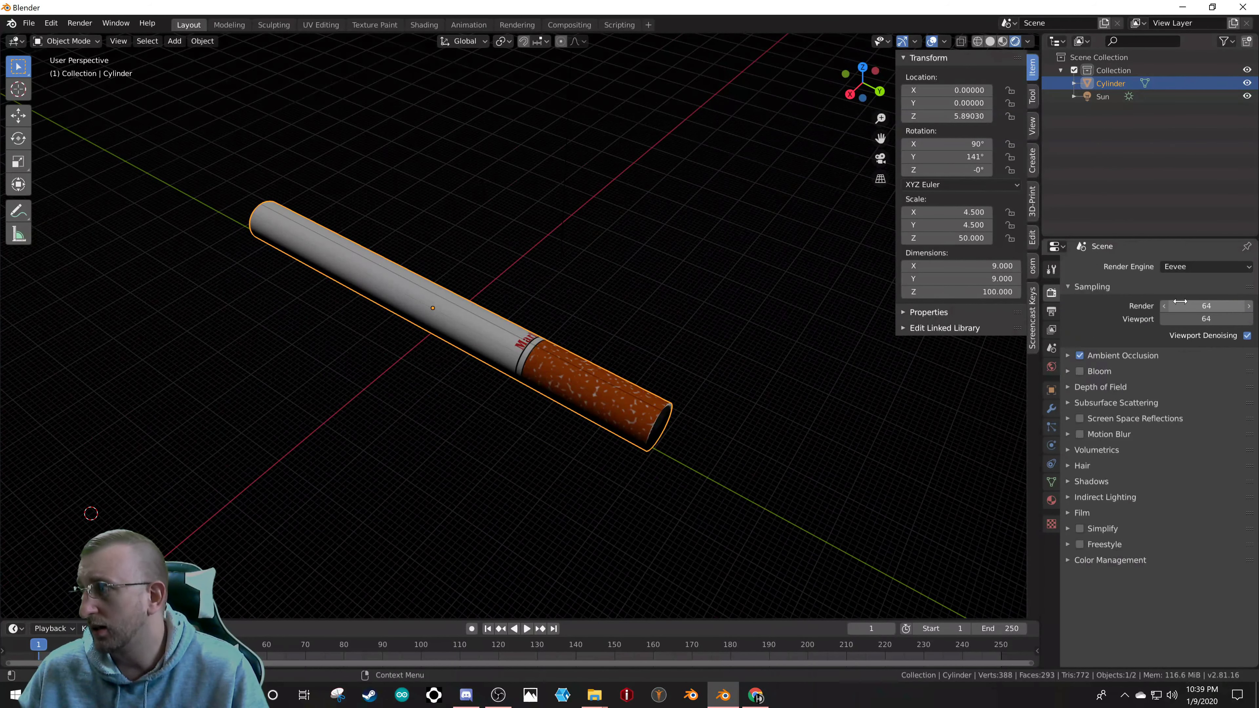
pyautogui.click(1181, 266)
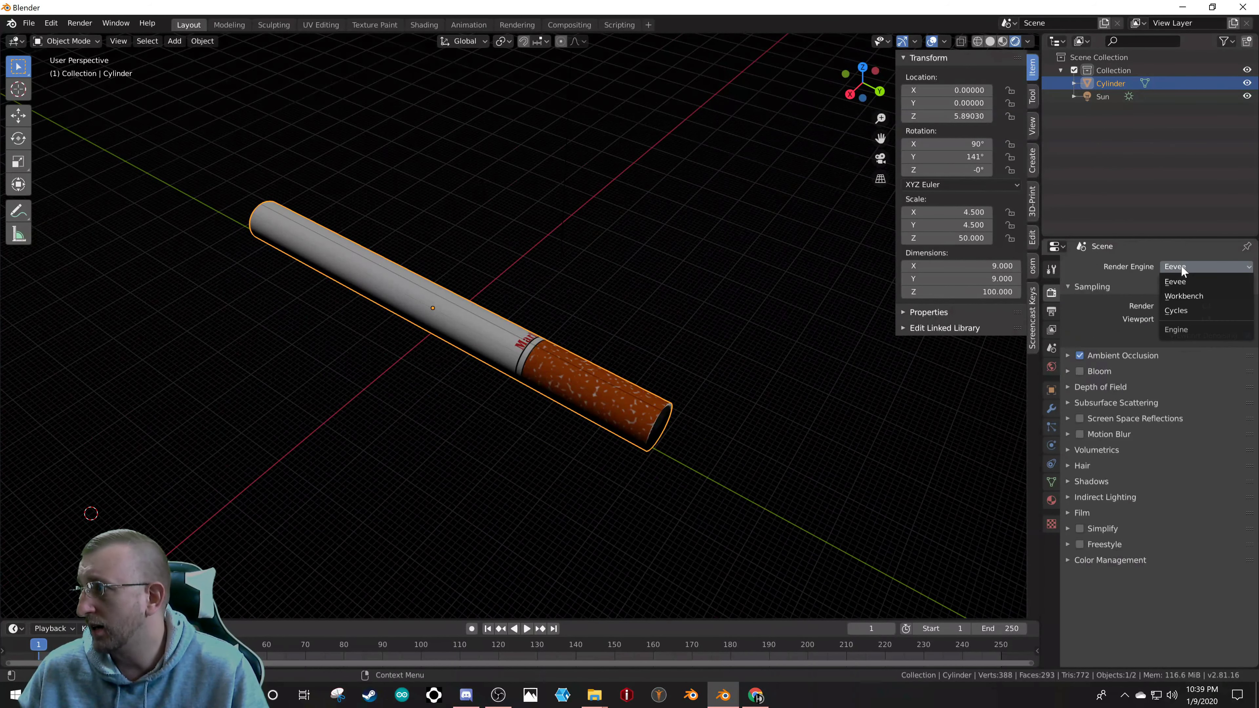
pyautogui.click(1182, 311)
pyautogui.scroll(1, 593, 357)
pyautogui.scroll(5, 592, 361)
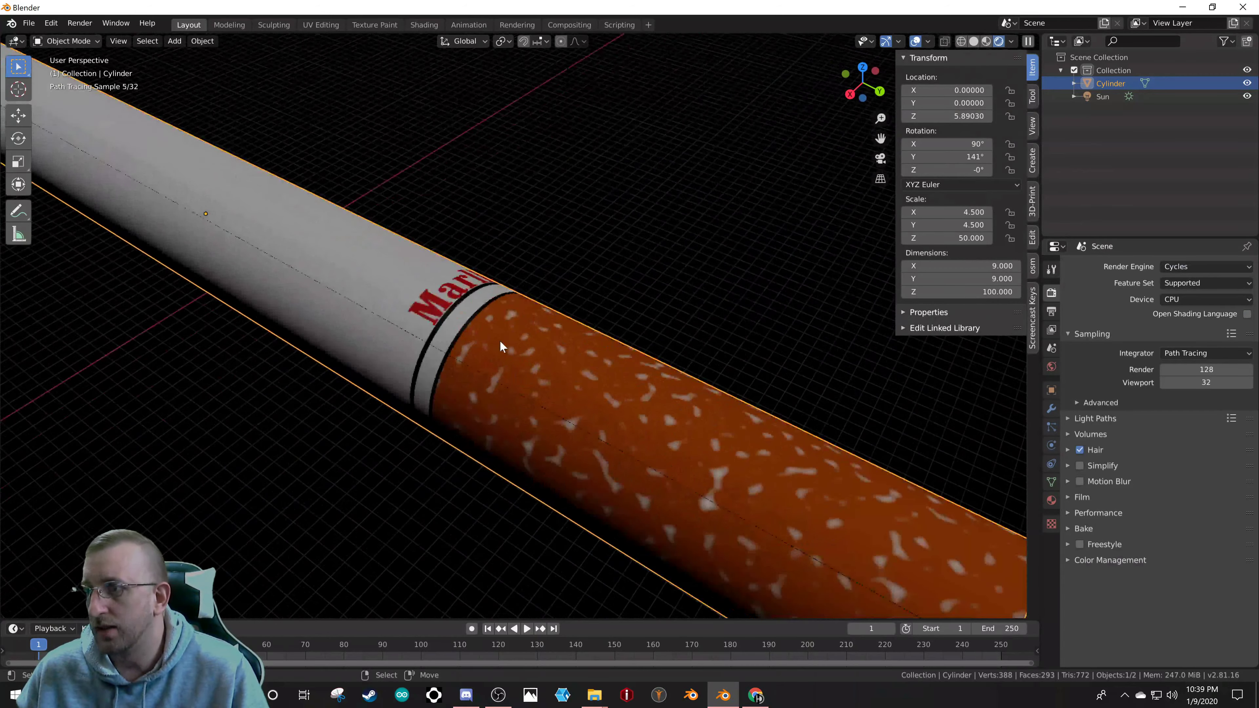
pyautogui.scroll(4, 555, 416)
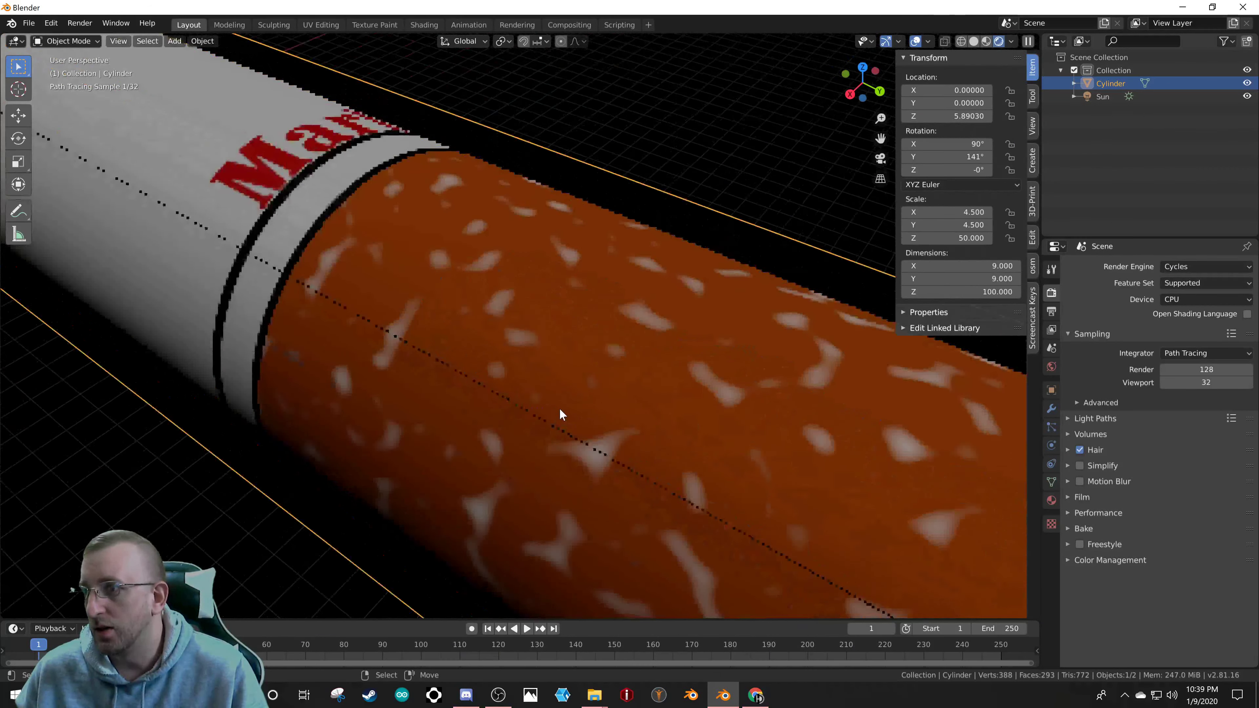
pyautogui.scroll(2, 534, 425)
# - Undo back to Eevee with the cigarette's Y rotation at 180°, and level the view
pyautogui.press('Tab')
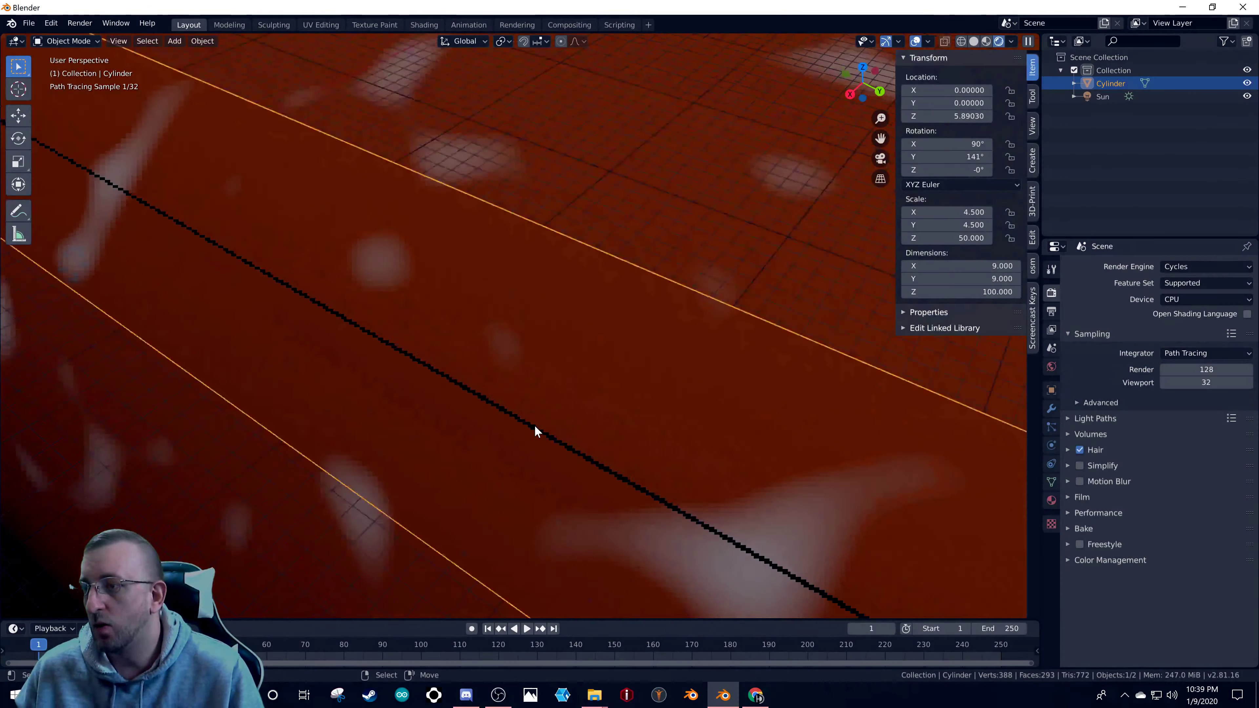
pyautogui.scroll(-6, 534, 425)
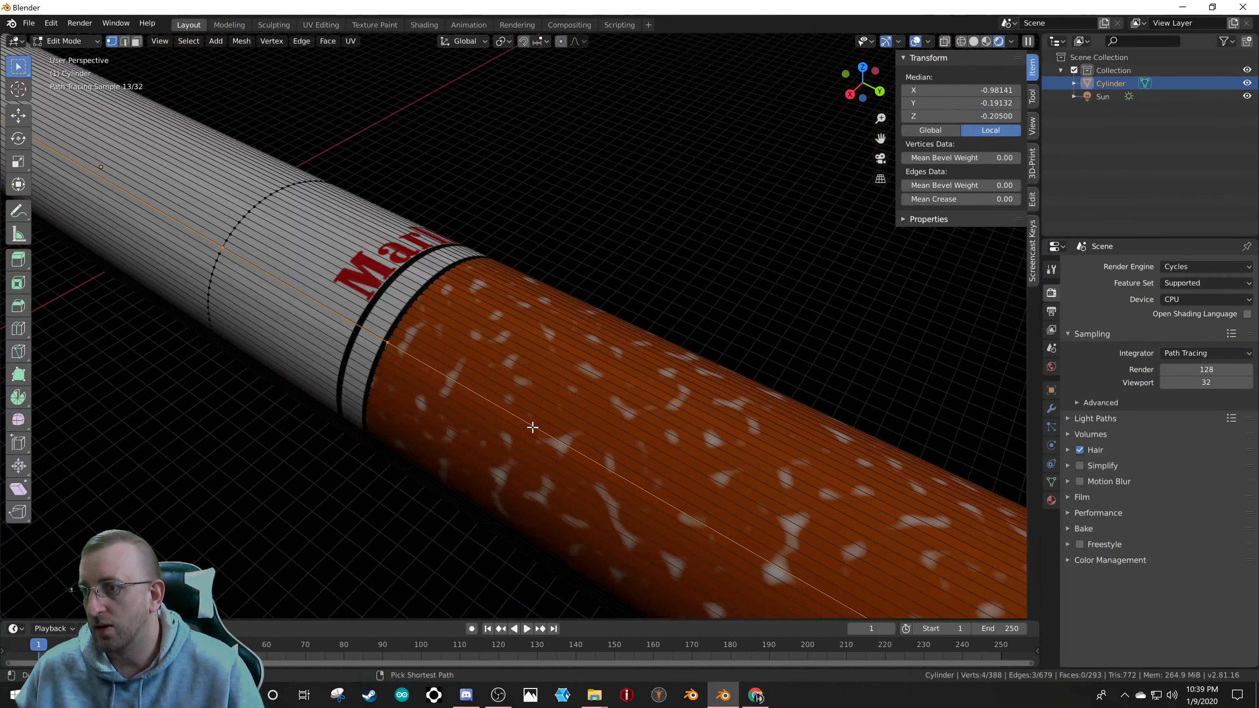
pyautogui.hotkey('ctrl', 'z')
pyautogui.hotkey('ctrl', 'z')
pyautogui.hotkey('ctrl', 'z')
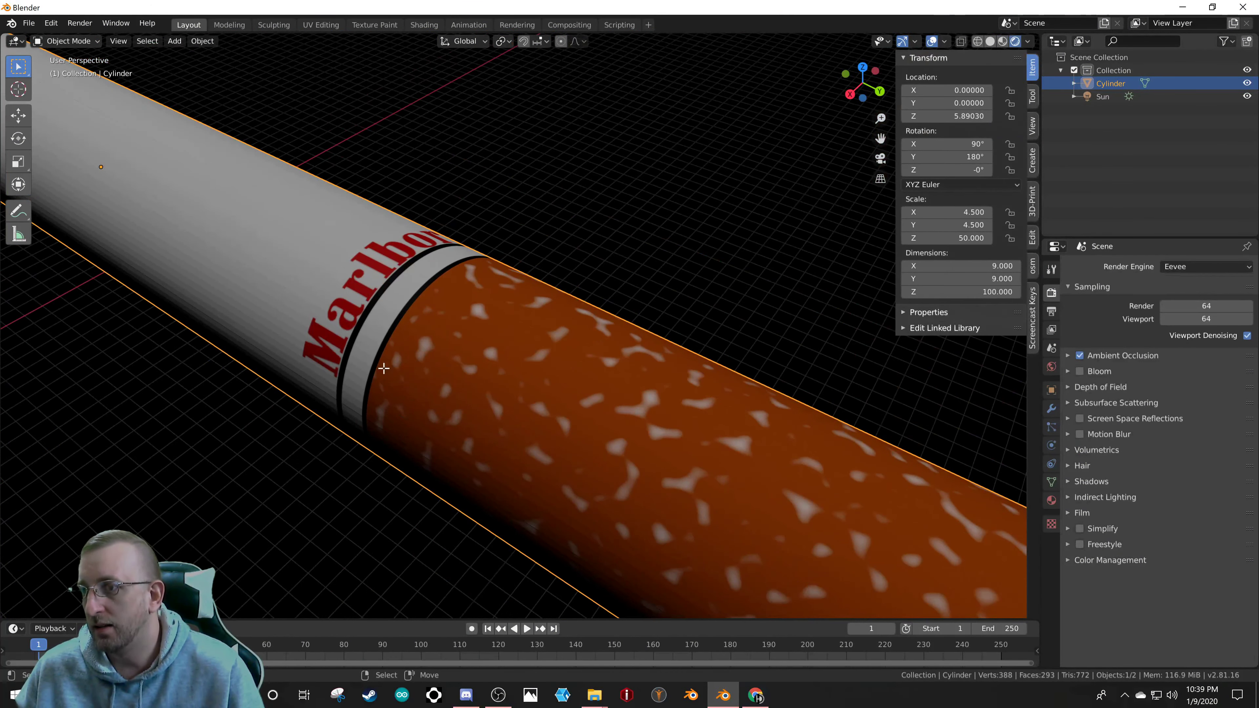
pyautogui.scroll(-4, 384, 361)
pyautogui.scroll(4, 385, 361)
pyautogui.scroll(-3, 384, 360)
pyautogui.moveTo(387, 360); pyautogui.dragTo(435, 248, button='middle')
# - In Edit Mode, select the whole orange filter section's faces, then return to Object Mode
pyautogui.press('Tab')
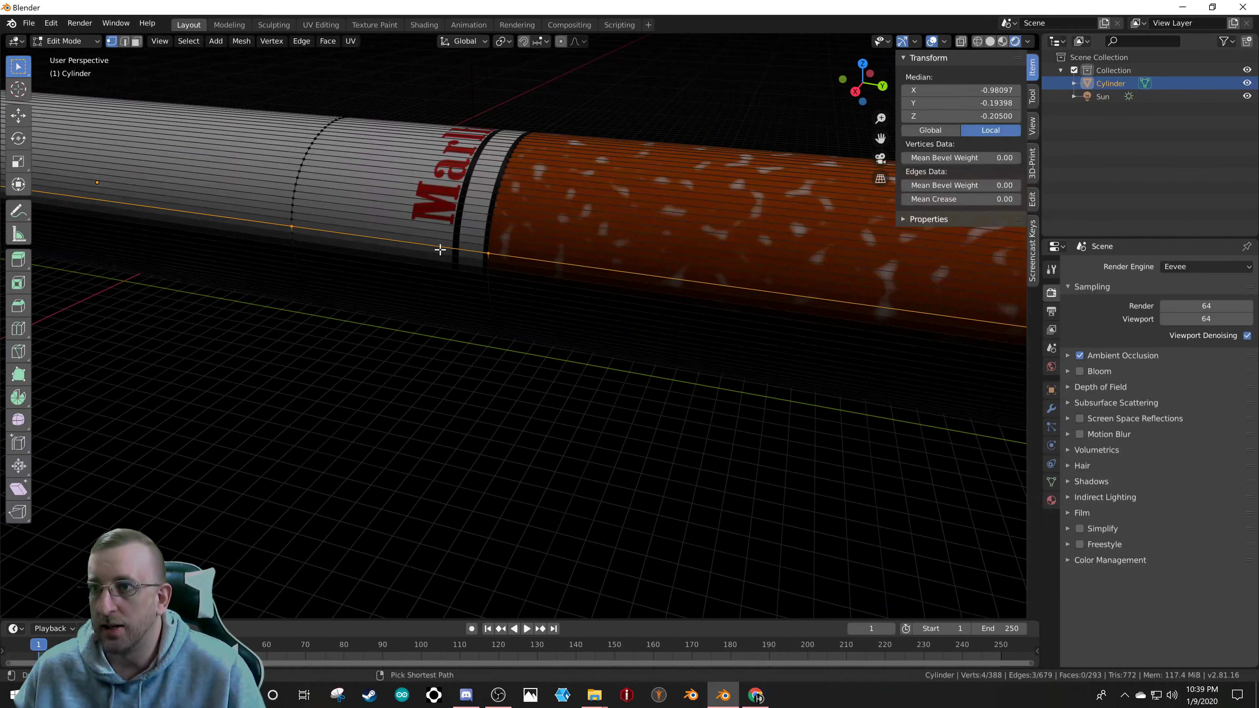
pyautogui.hotkey('ctrl', 'z')
pyautogui.hotkey('ctrl', 'shift', 'z')
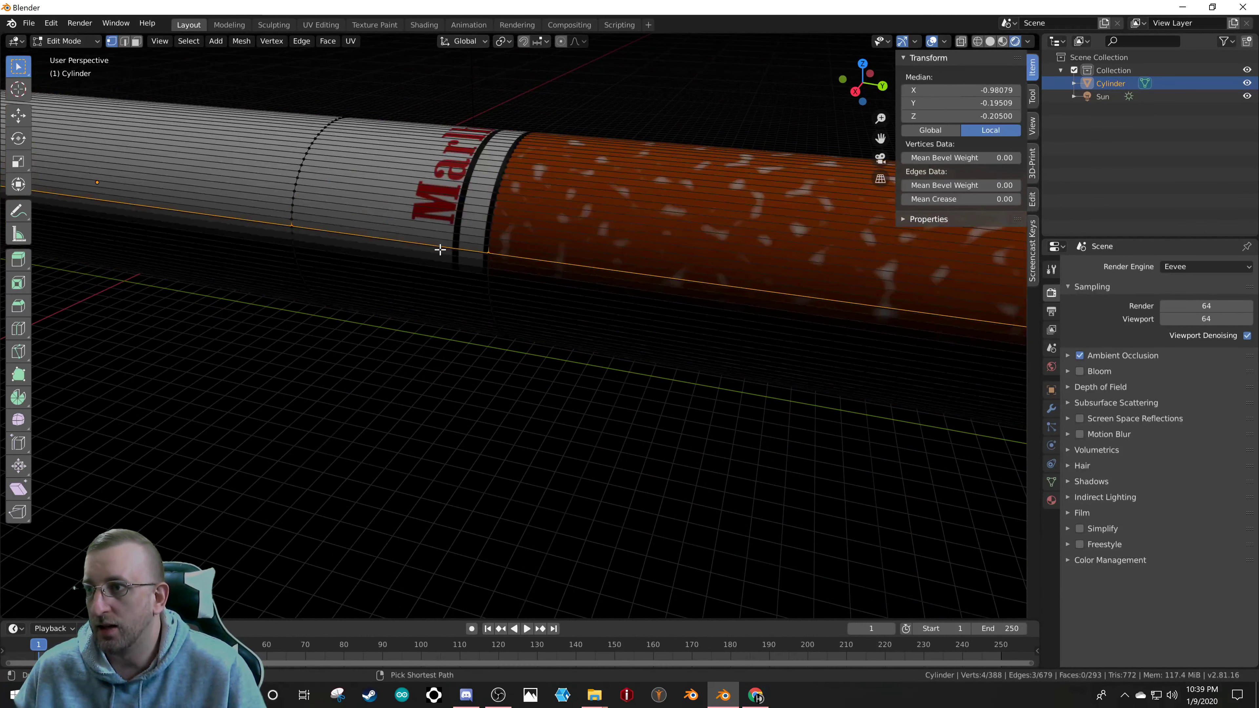
pyautogui.keyDown('ctrl'); pyautogui.click(456, 247); pyautogui.keyUp('ctrl')
pyautogui.press('3')
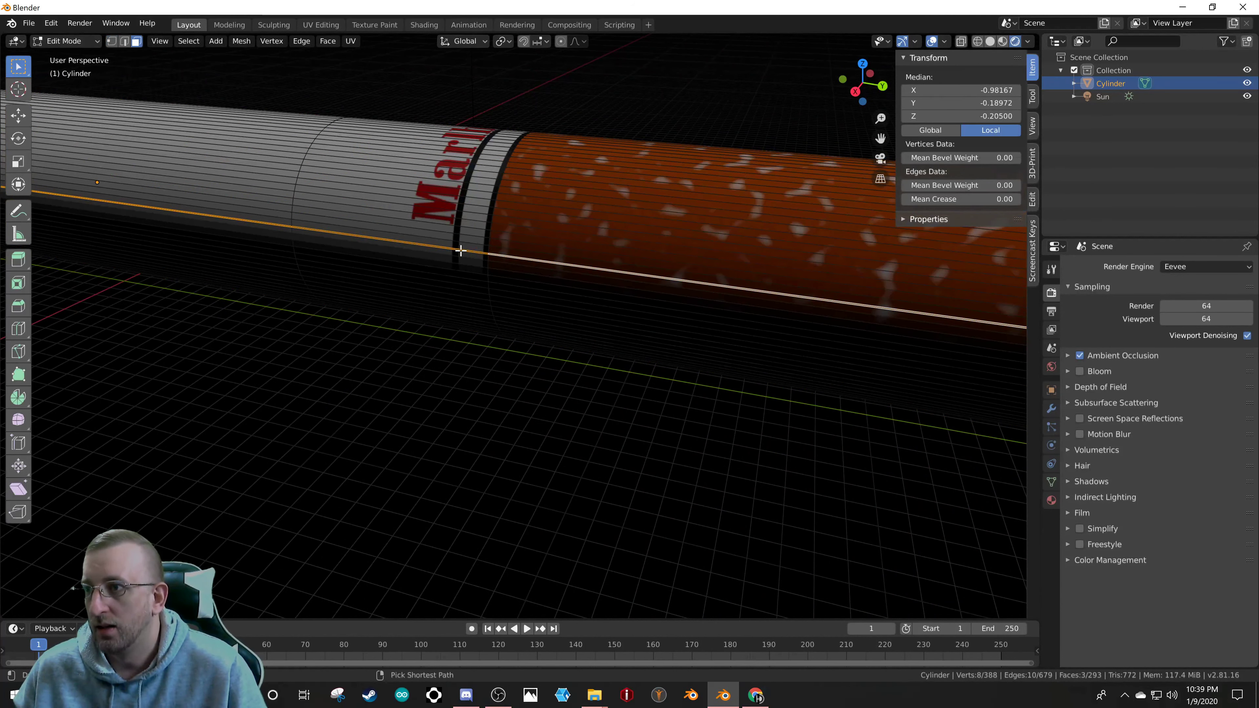
pyautogui.hotkey('ctrl', 'l')
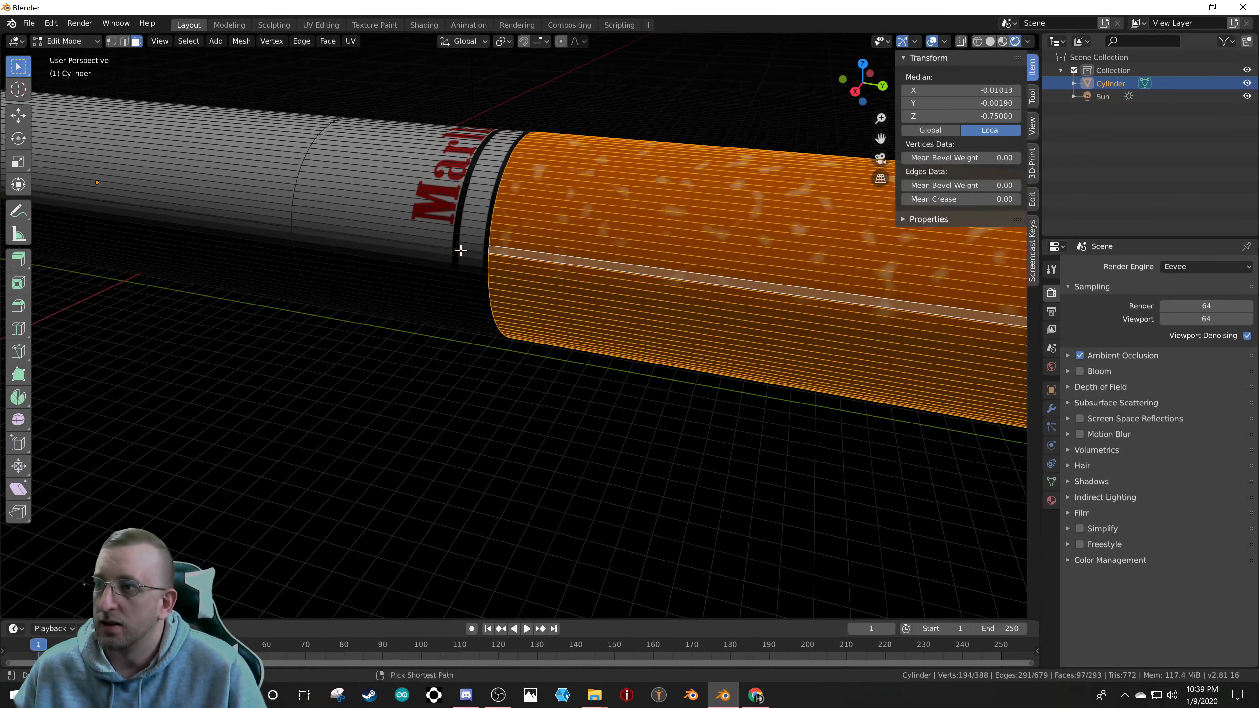
pyautogui.press('Tab')
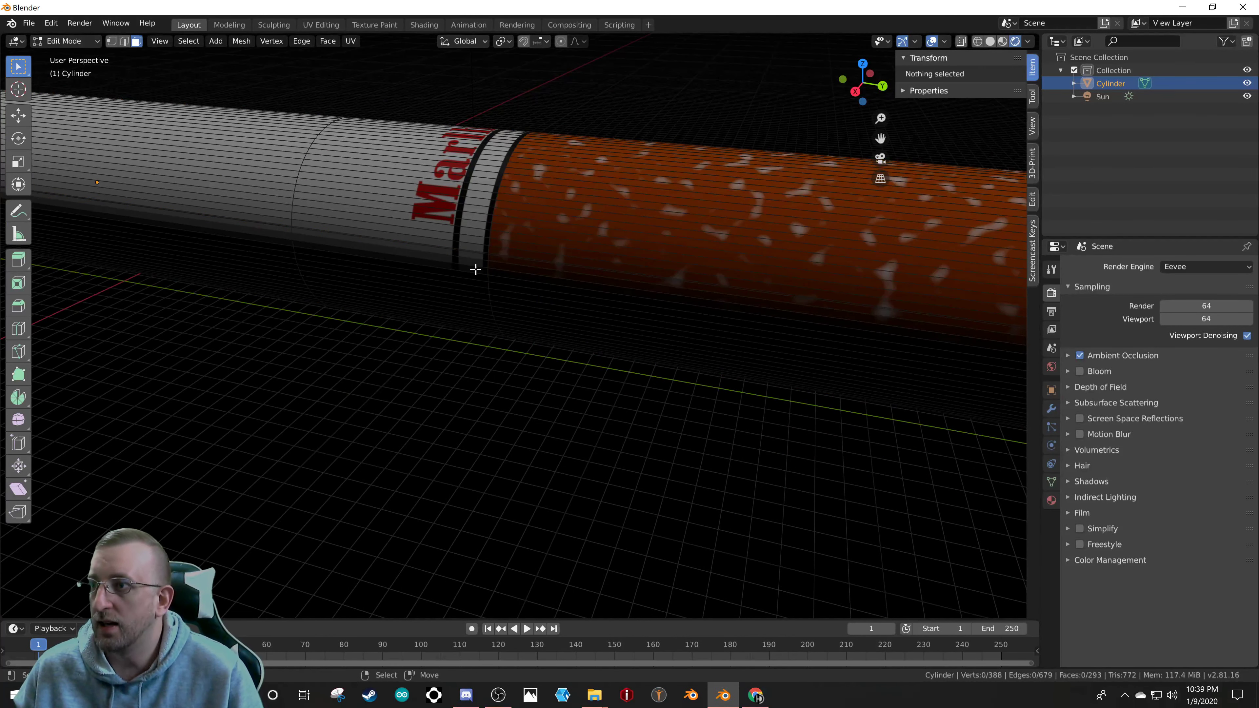
pyautogui.scroll(-3, 473, 265)
pyautogui.moveTo(513, 261); pyautogui.dragTo(330, 321, button='middle')
pyautogui.scroll(2, 445, 252)
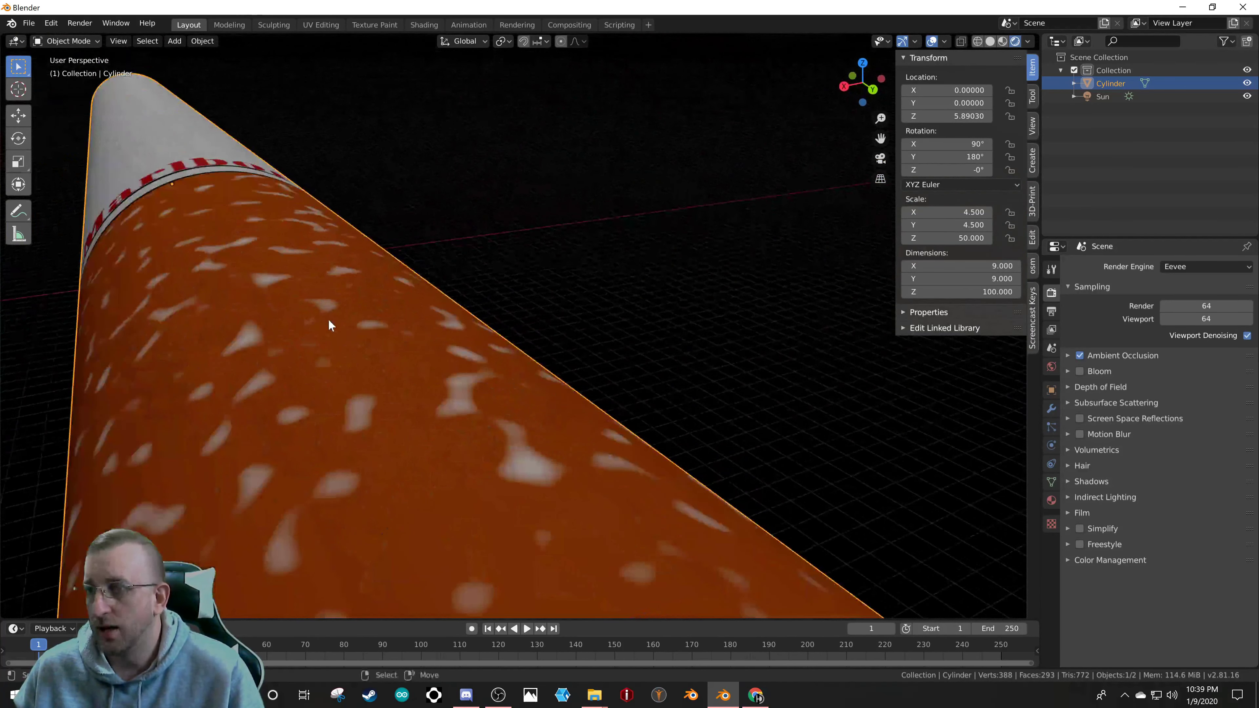
# - Apply Object > Shade Smooth to the cigarette again
pyautogui.click(210, 45)
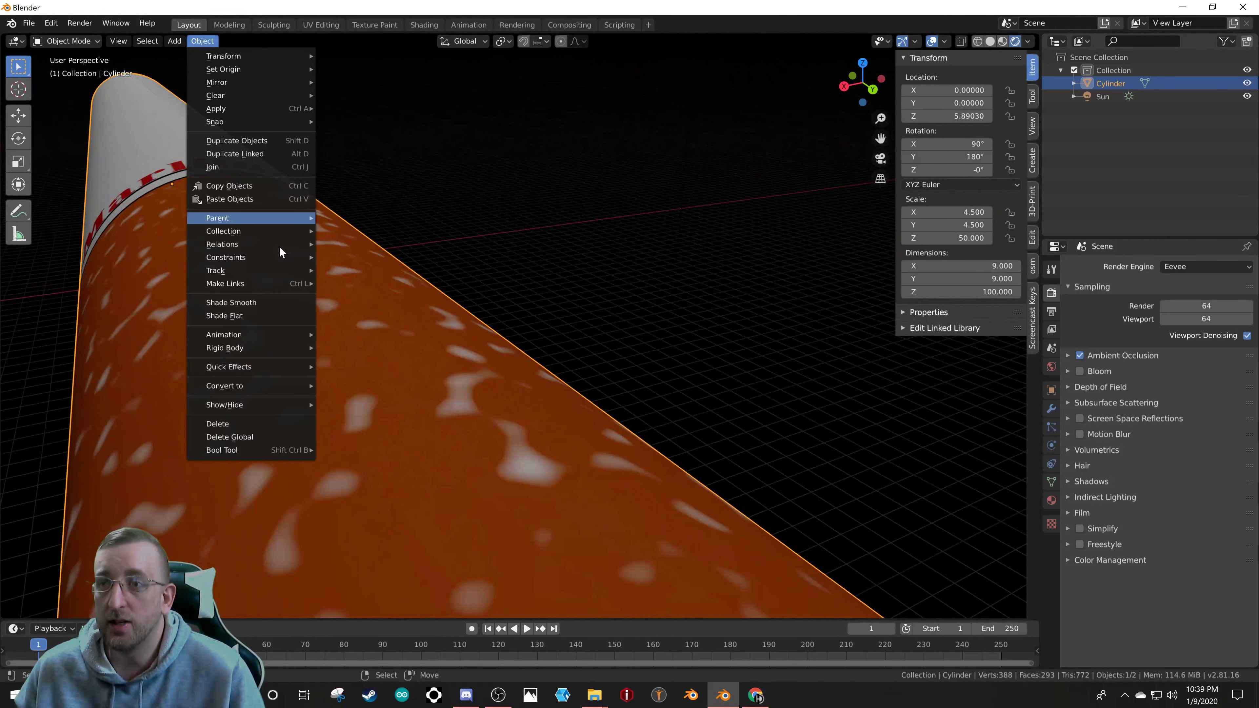
pyautogui.click(270, 304)
pyautogui.scroll(-4, 247, 282)
pyautogui.scroll(3, 267, 317)
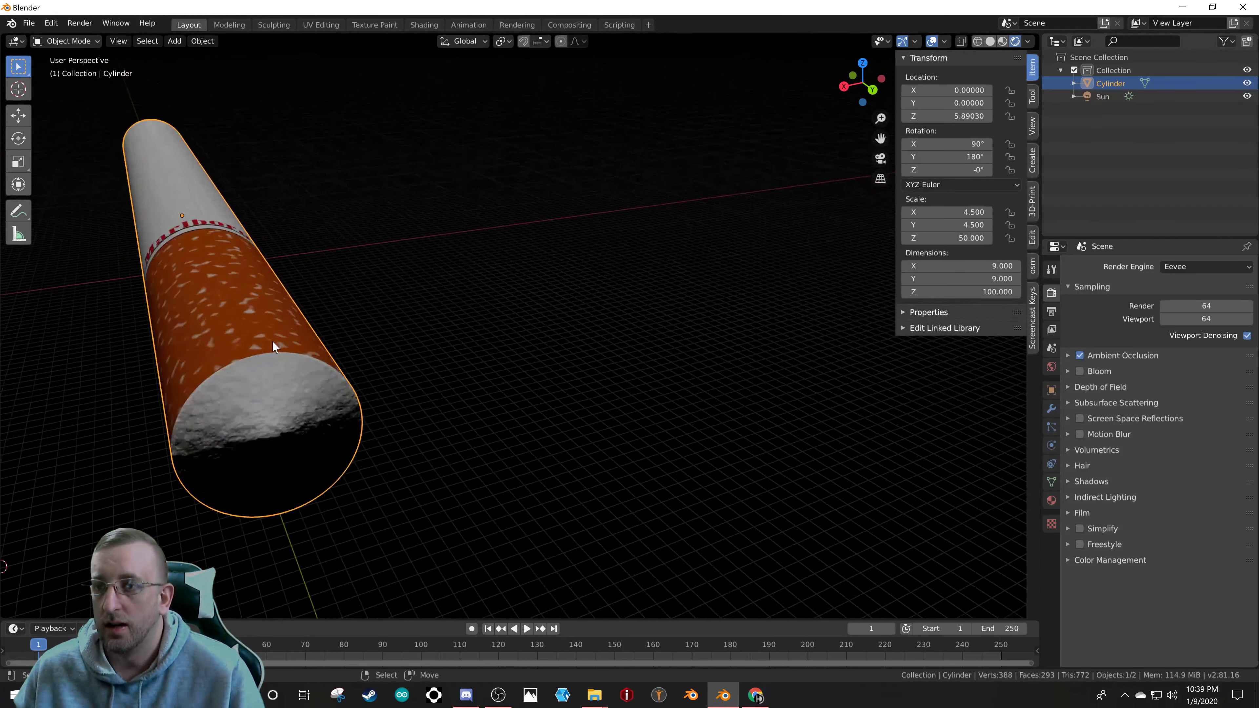
pyautogui.moveTo(278, 402); pyautogui.dragTo(307, 398, button='middle')
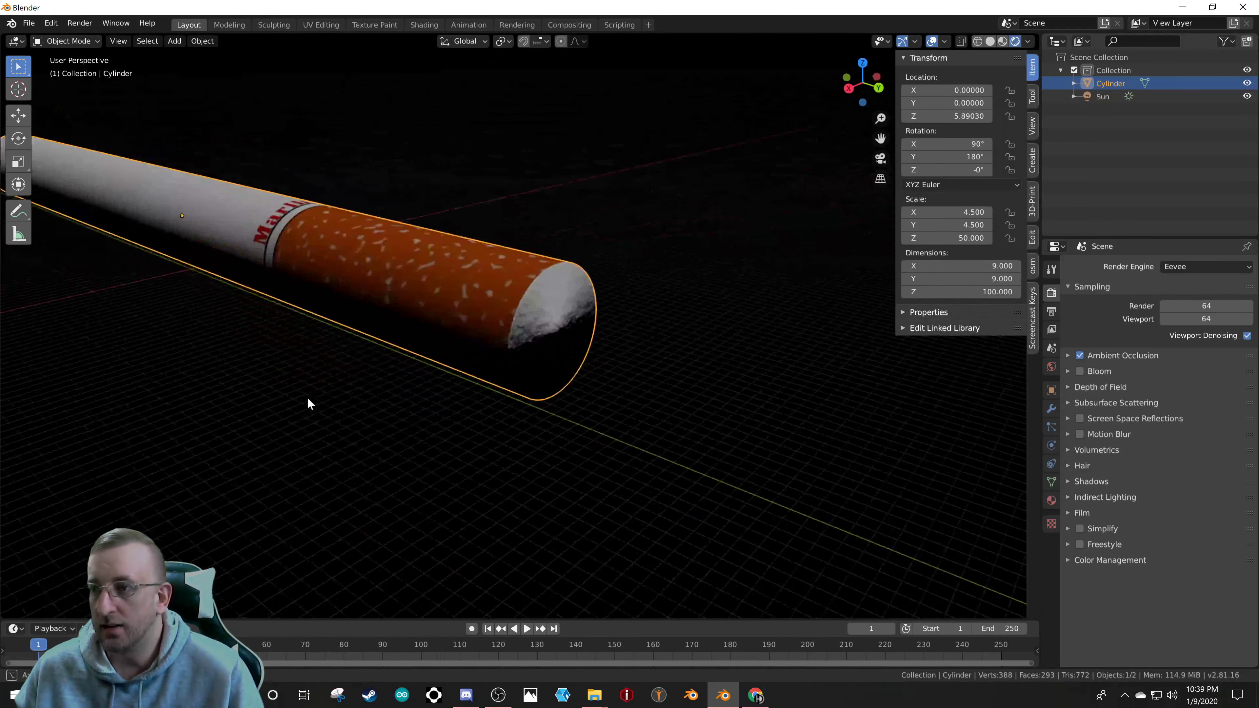
pyautogui.scroll(-5, 310, 397)
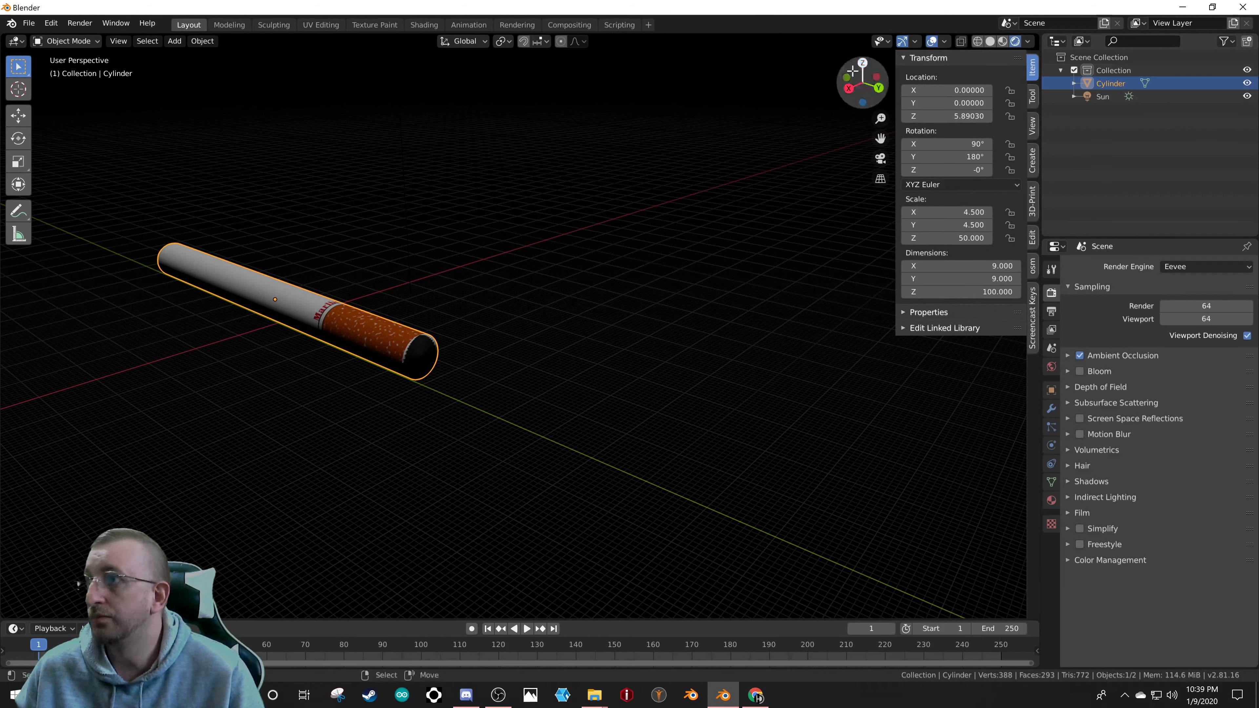
# - Set the render engine to Cycles and zoom in to inspect the path-traced cigarette
pyautogui.click(1184, 268)
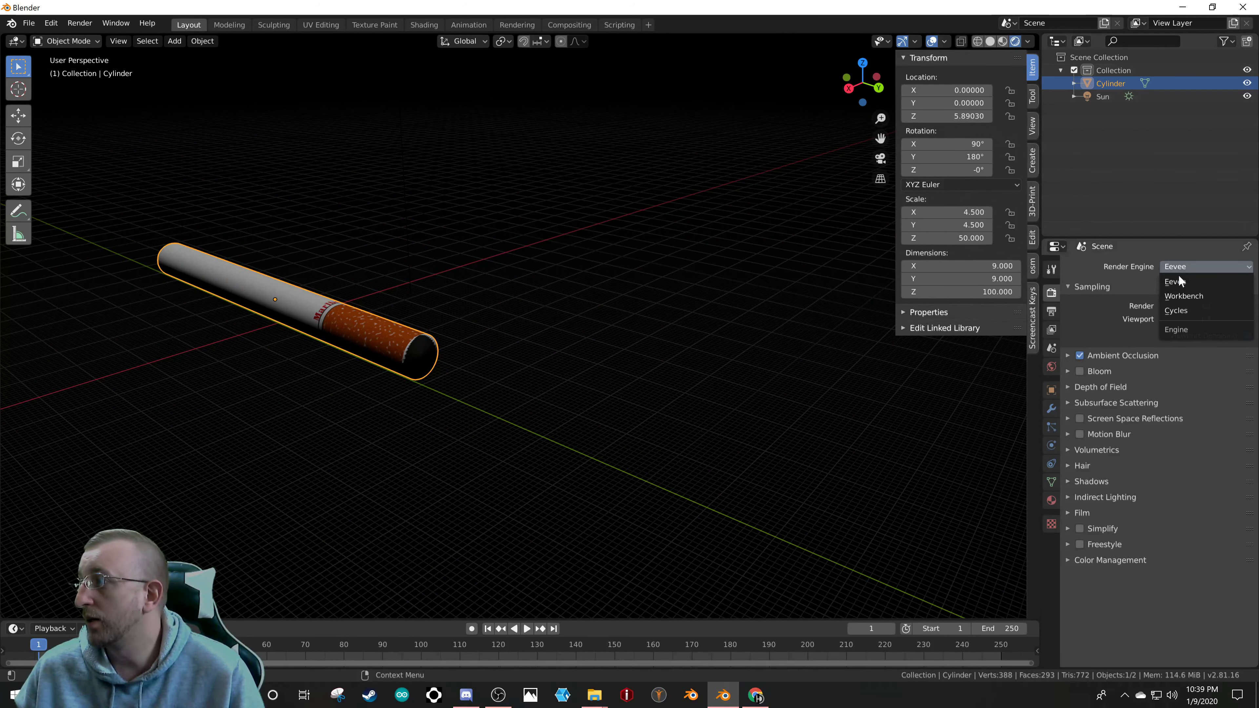
pyautogui.click(1187, 314)
pyautogui.scroll(3, 410, 349)
pyautogui.scroll(4, 409, 349)
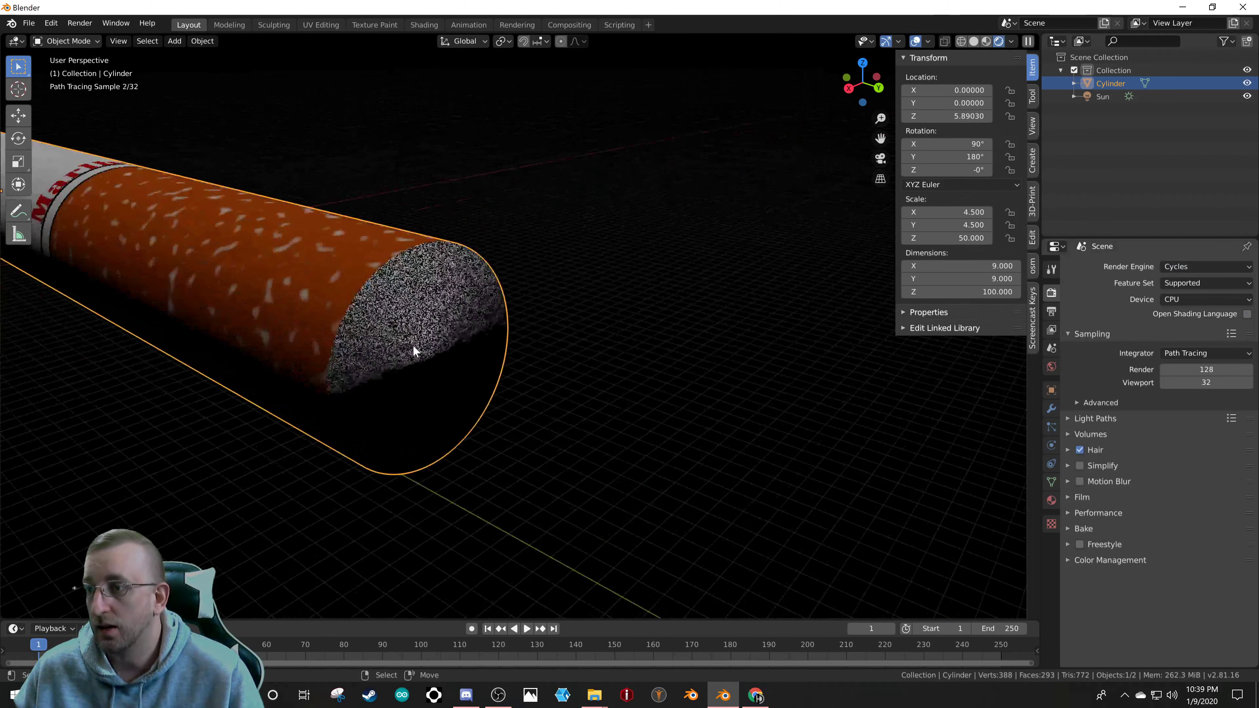
pyautogui.scroll(-5, 395, 318)
pyautogui.scroll(4, 396, 318)
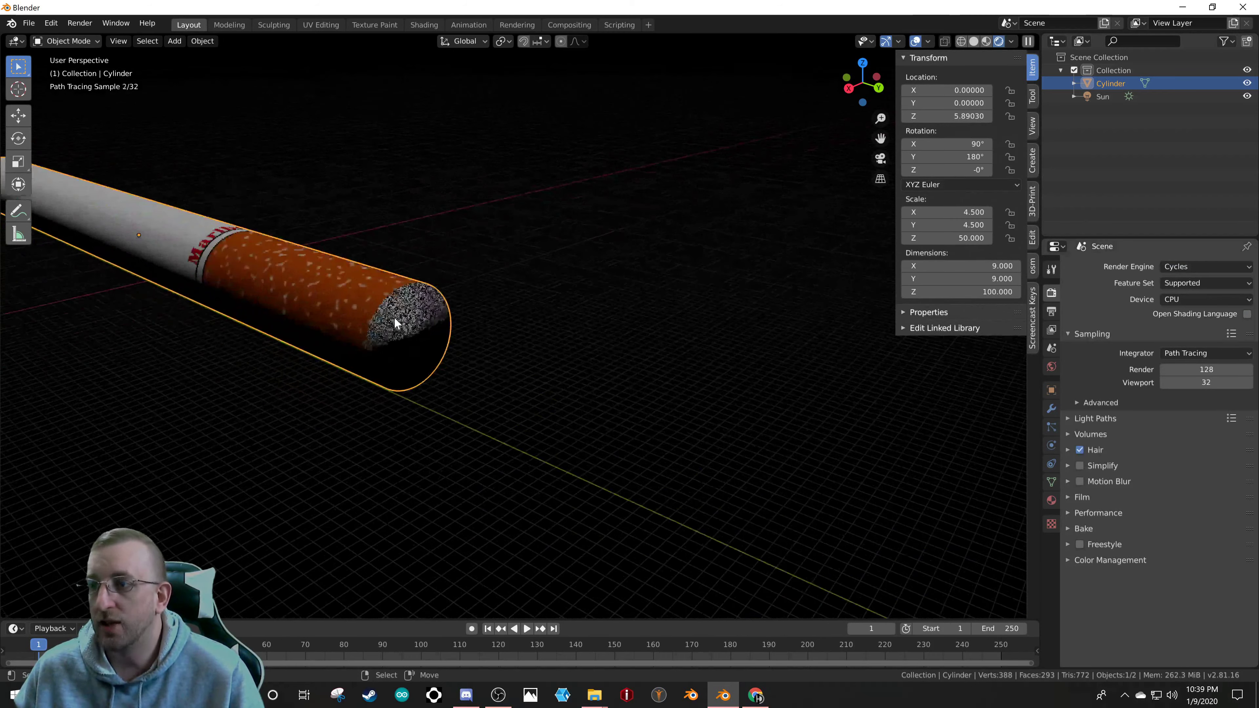
pyautogui.scroll(-5, 407, 291)
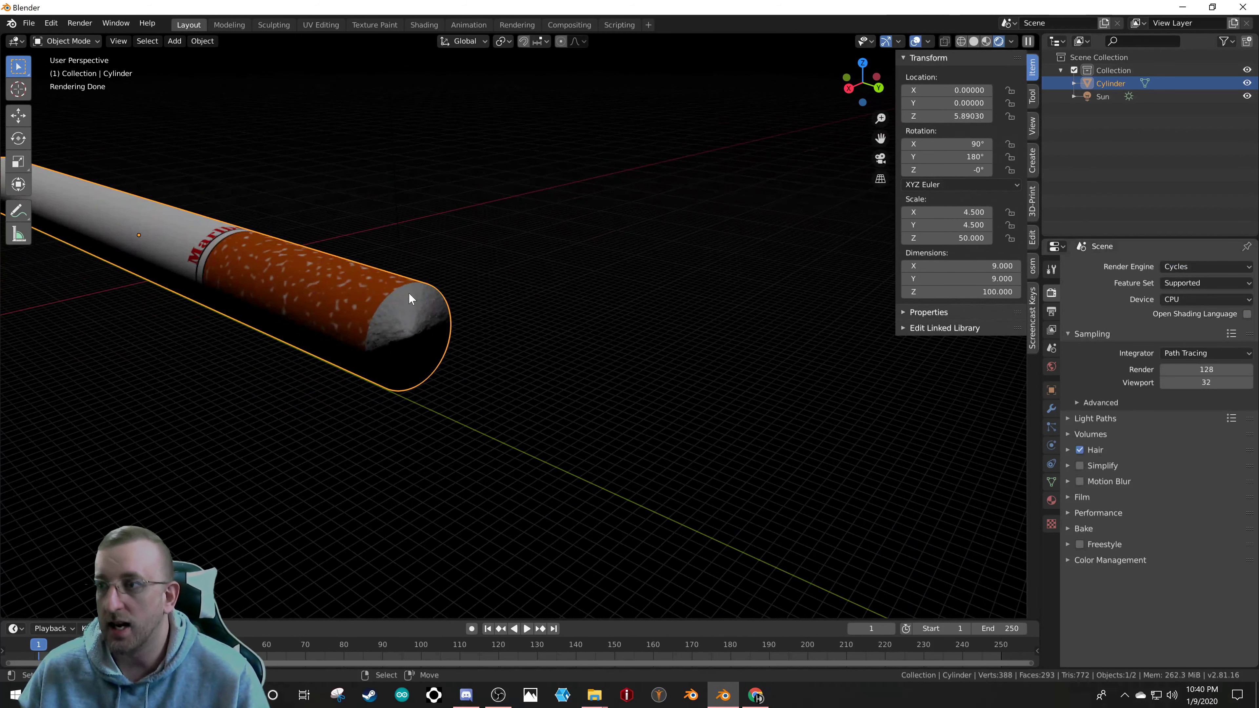
pyautogui.scroll(1, 401, 288)
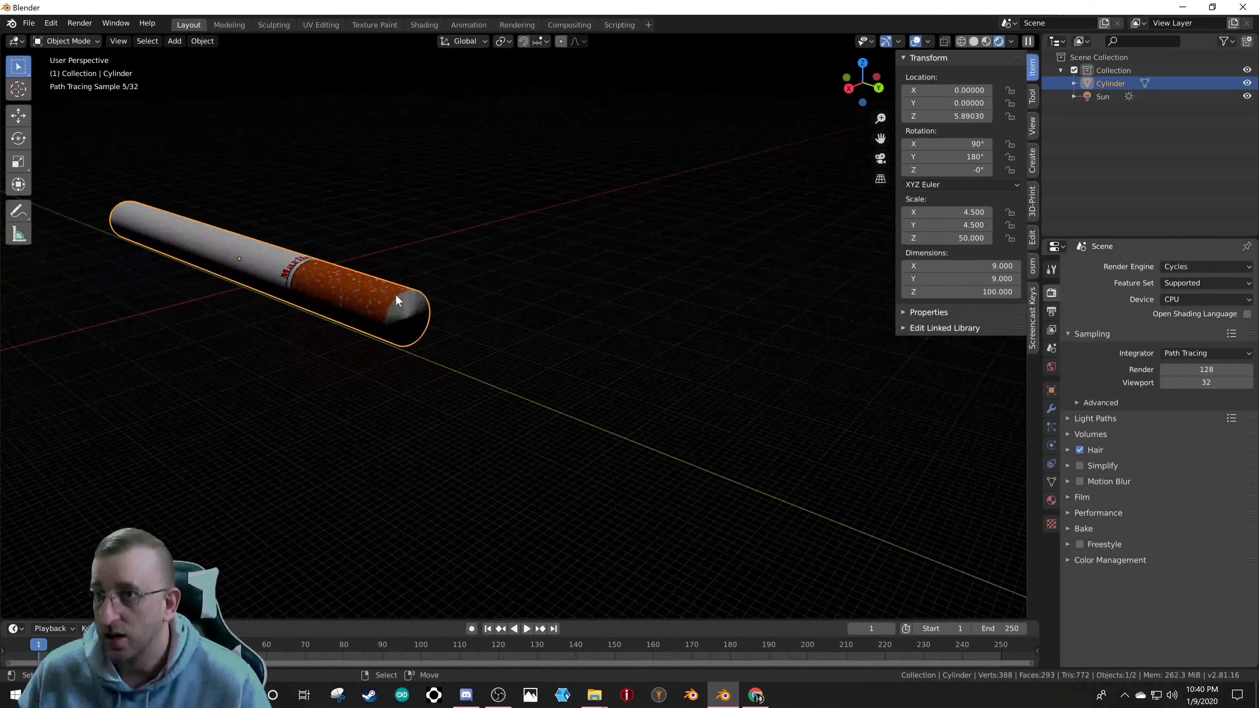
# - In Edit Mode, select both end caps and then the entire cylinder mesh
pyautogui.press('Tab')
pyautogui.click(411, 309)
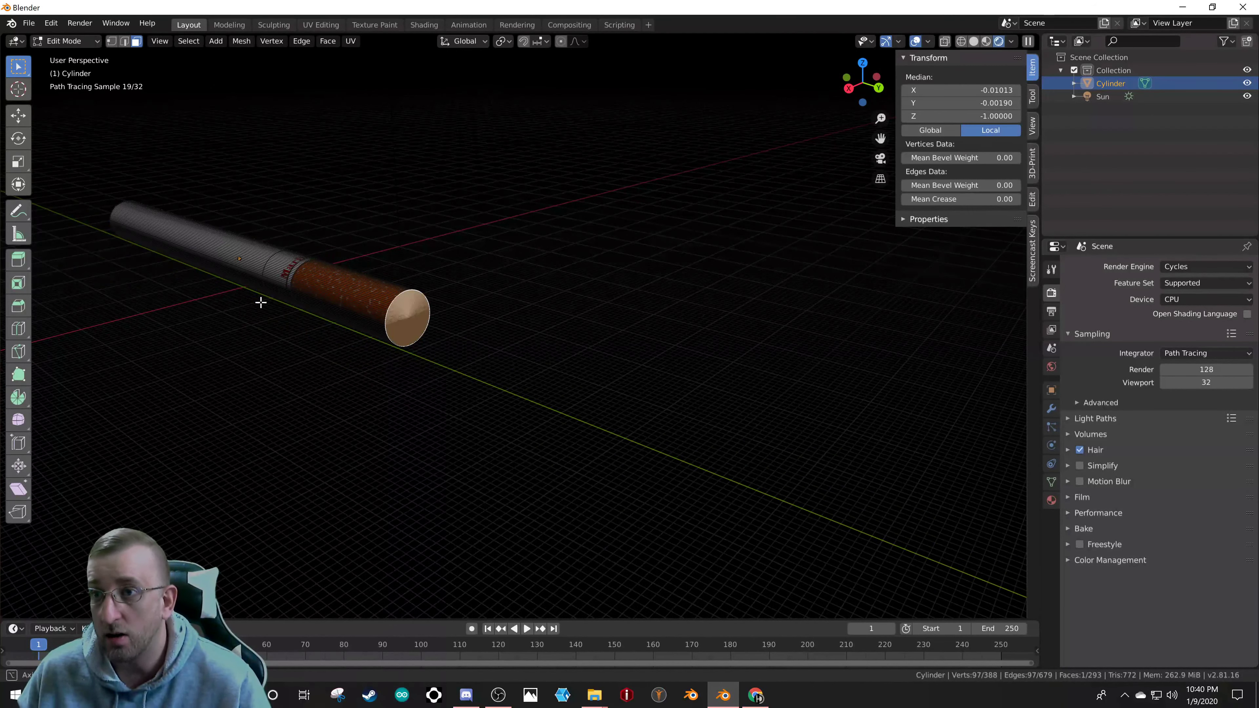
pyautogui.moveTo(258, 301); pyautogui.dragTo(399, 373, button='middle')
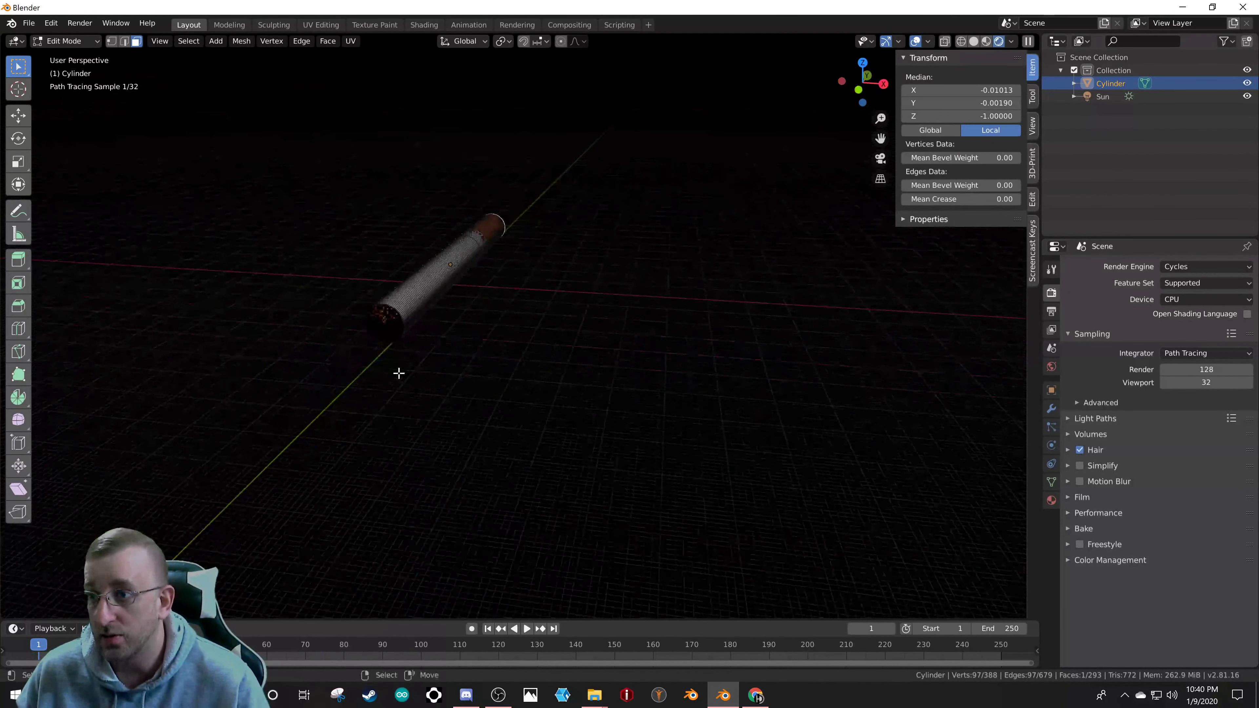
pyautogui.keyDown('shift'); pyautogui.click(392, 331); pyautogui.keyUp('shift')
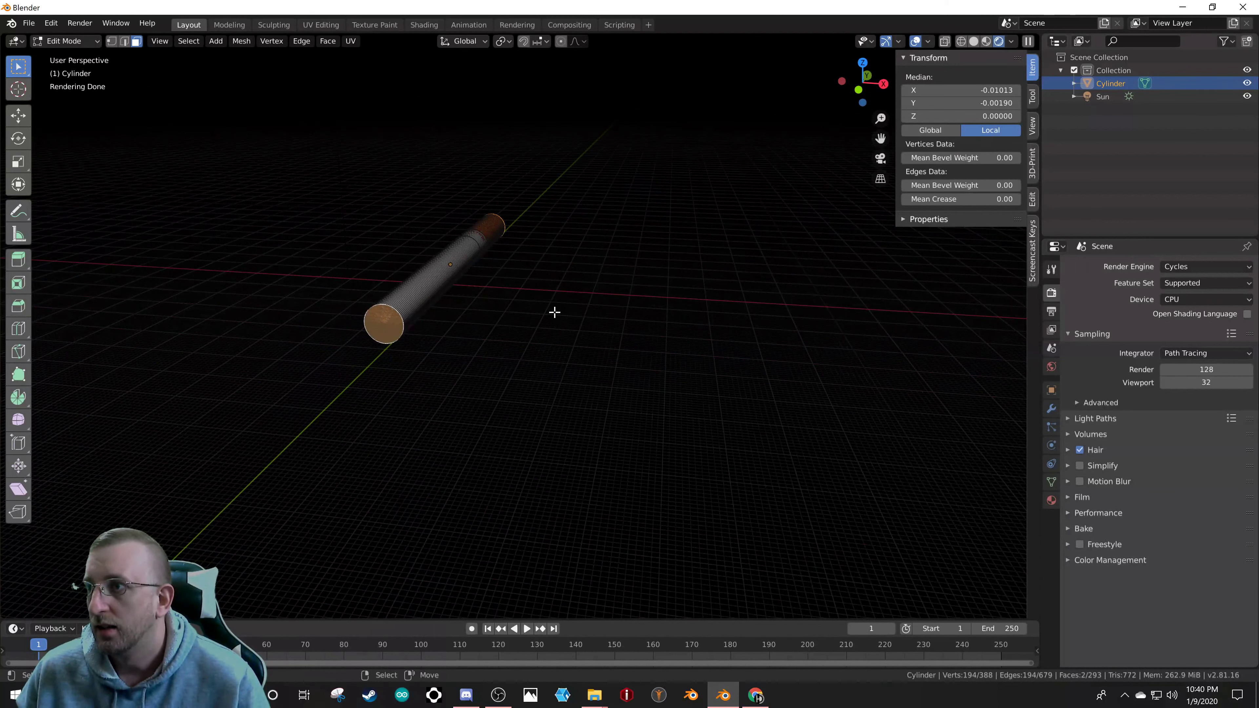
pyautogui.hotkey('ctrl', 'l')
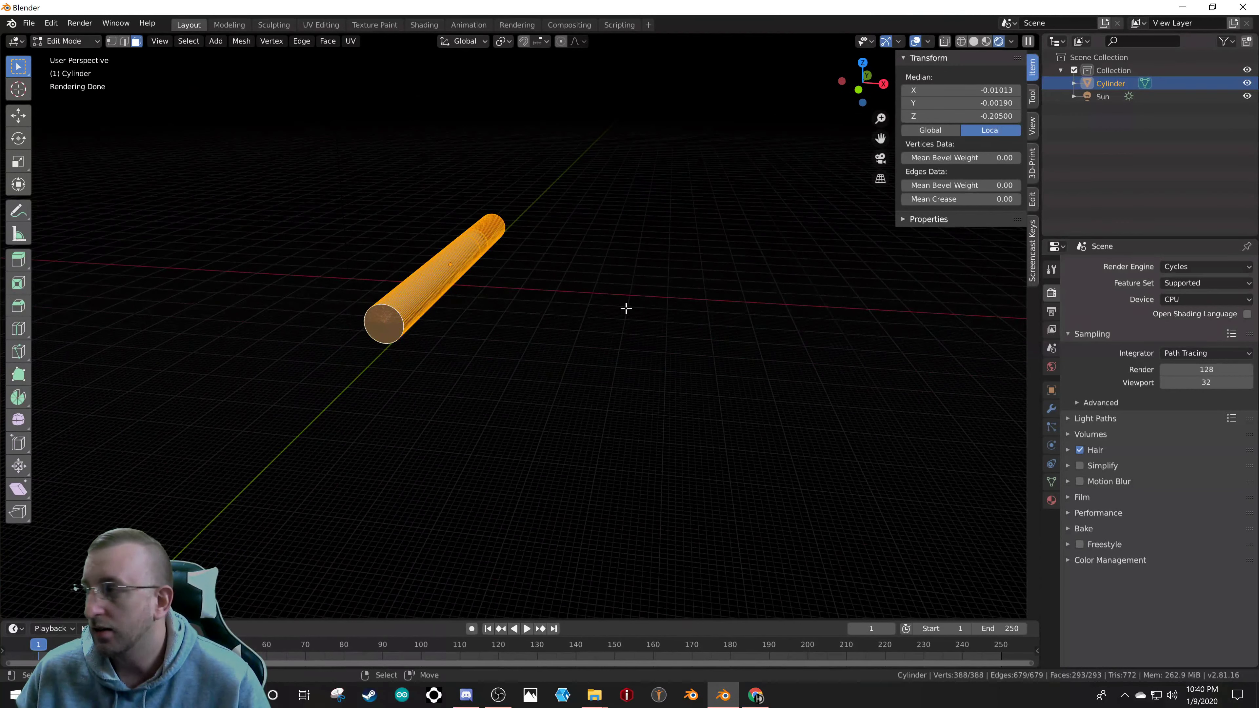
# - Add an Edge Split modifier with a 30° split angle, then return to Object Mode
pyautogui.click(1052, 408)
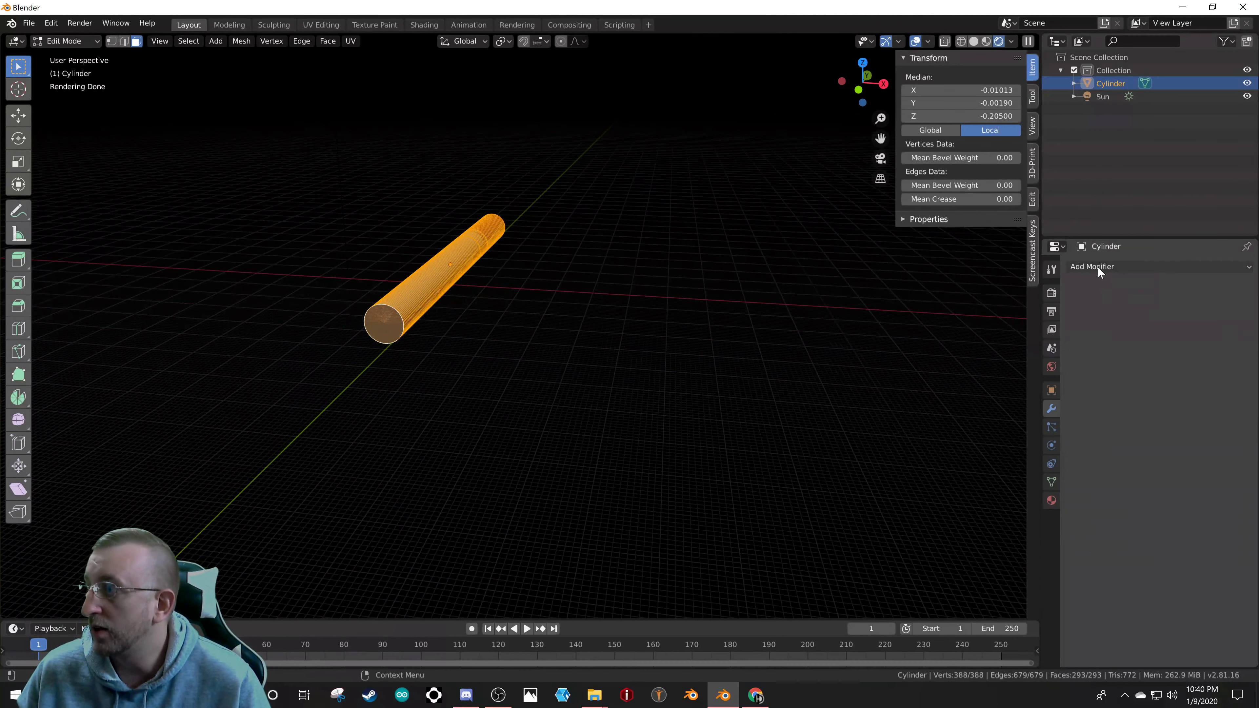
pyautogui.click(1097, 267)
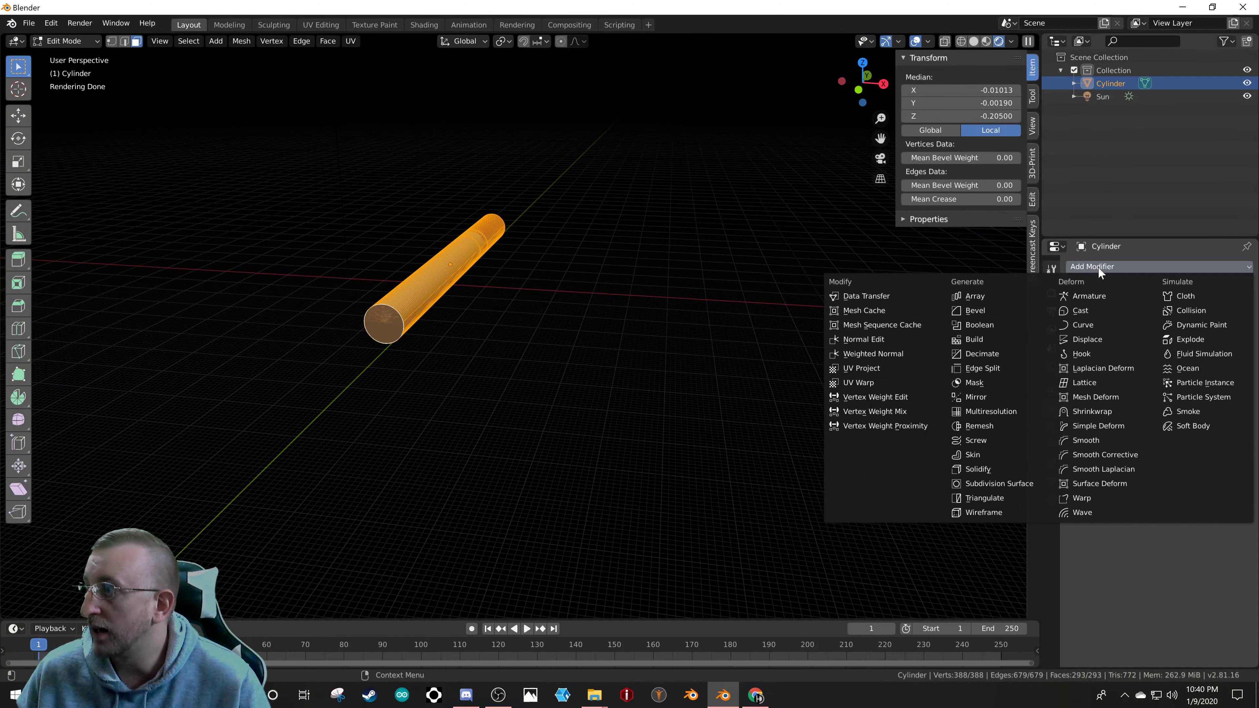
pyautogui.click(997, 364)
pyautogui.scroll(5, 379, 320)
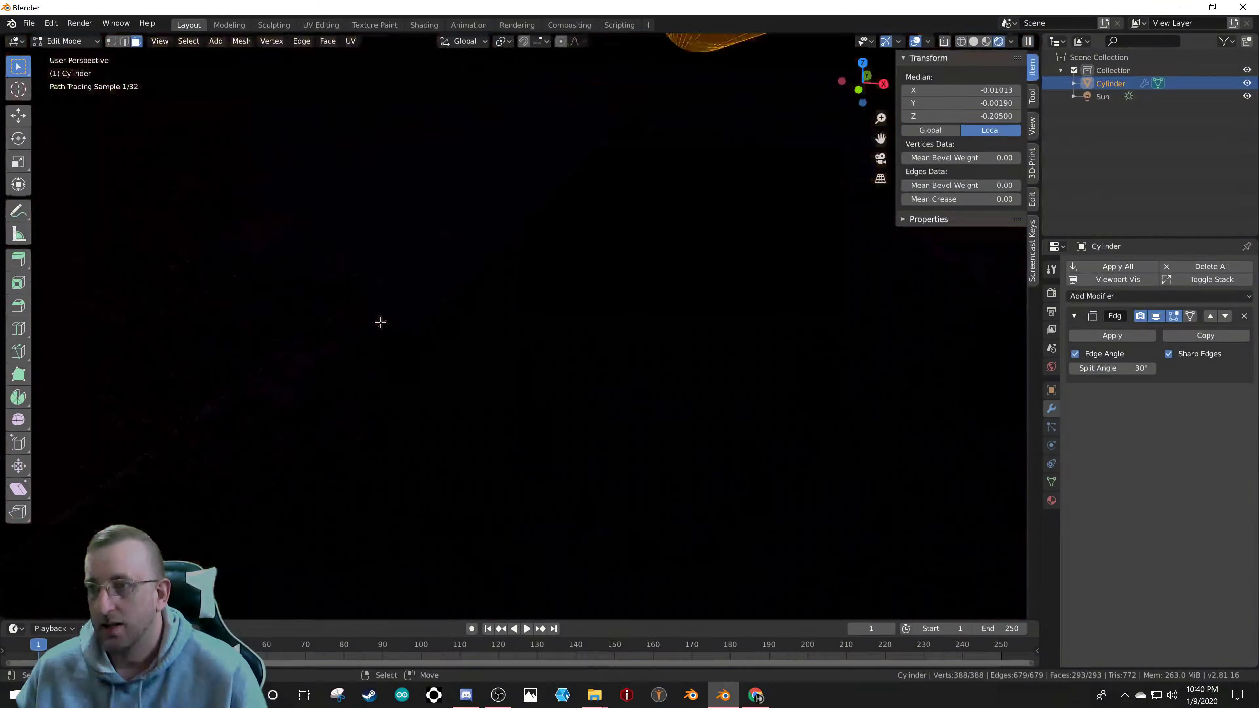
pyautogui.press('Tab')
pyautogui.scroll(3, 321, 299)
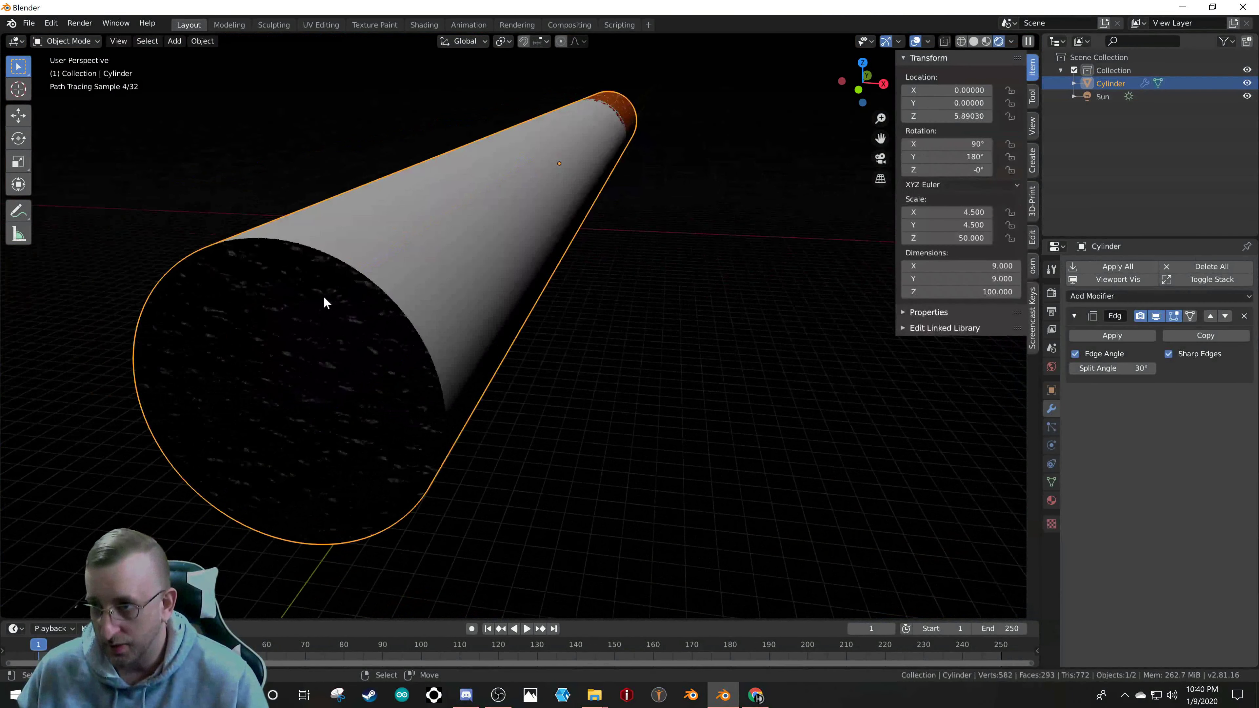
pyautogui.scroll(5, 343, 316)
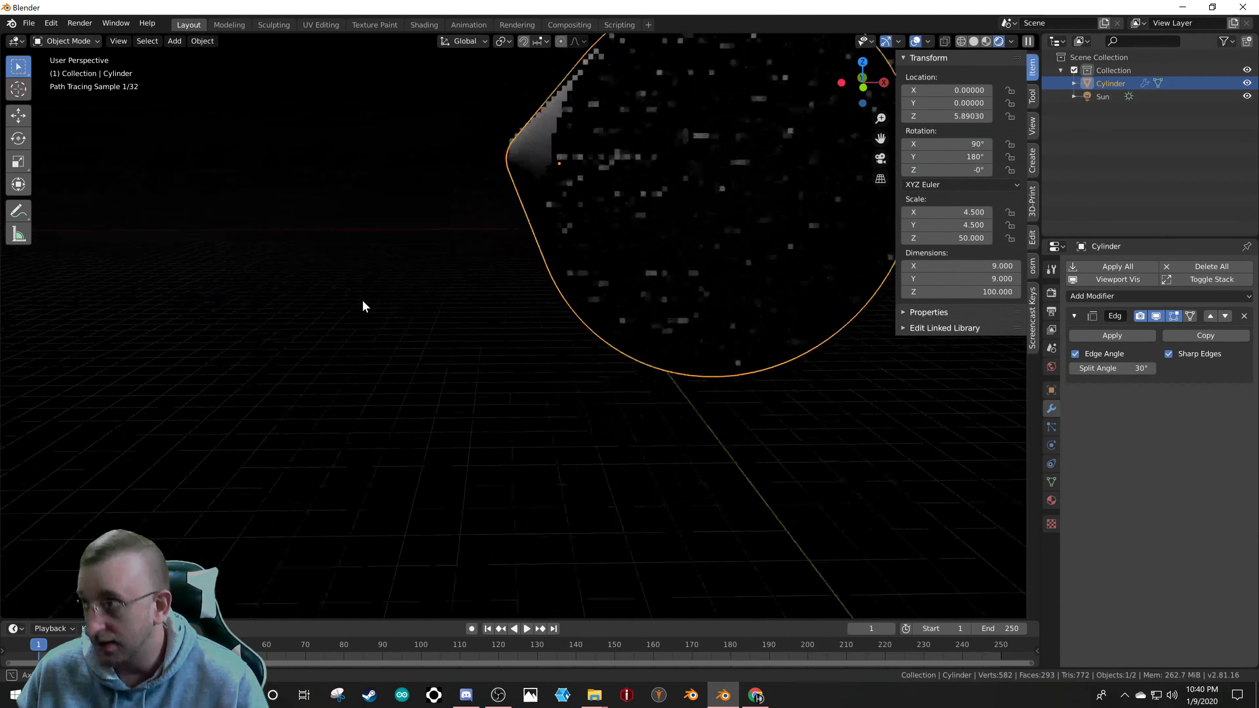
pyautogui.scroll(-5, 362, 304)
pyautogui.moveTo(349, 315); pyautogui.dragTo(423, 371, button='middle')
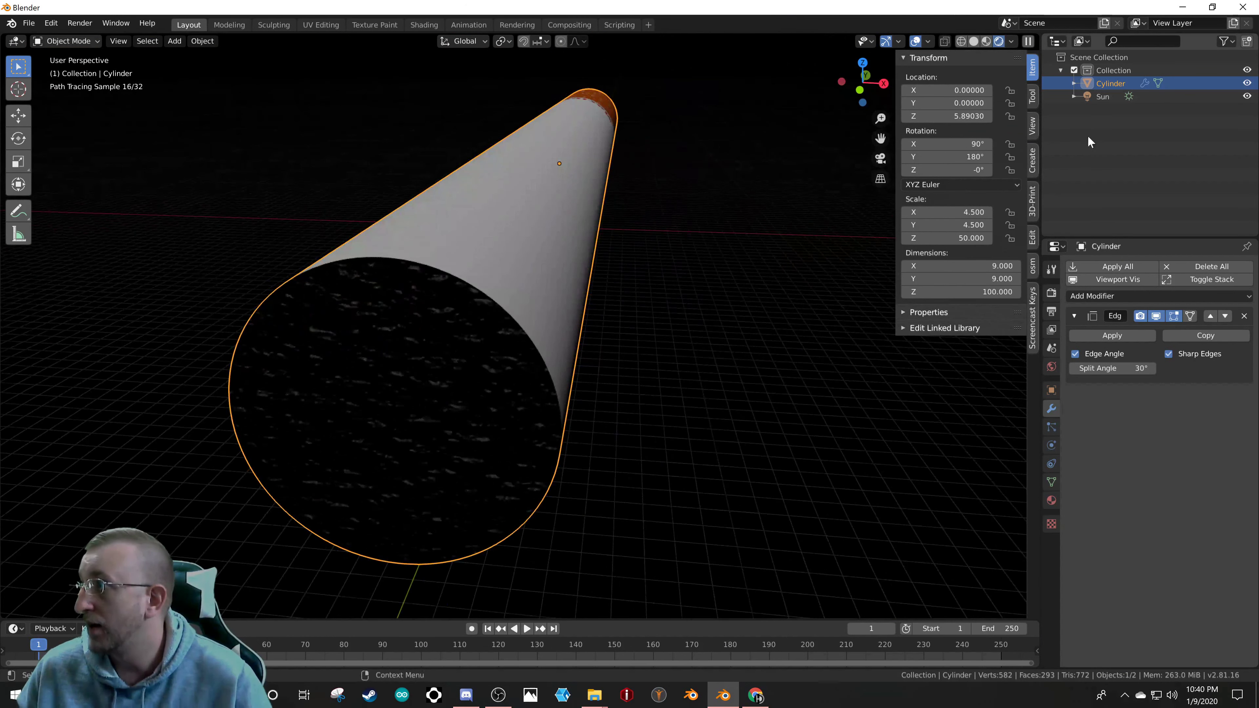
# - Inspect the Filter.001 material slot on the Cylinder, keep its name, and make Filter.002 active again
pyautogui.click(1052, 500)
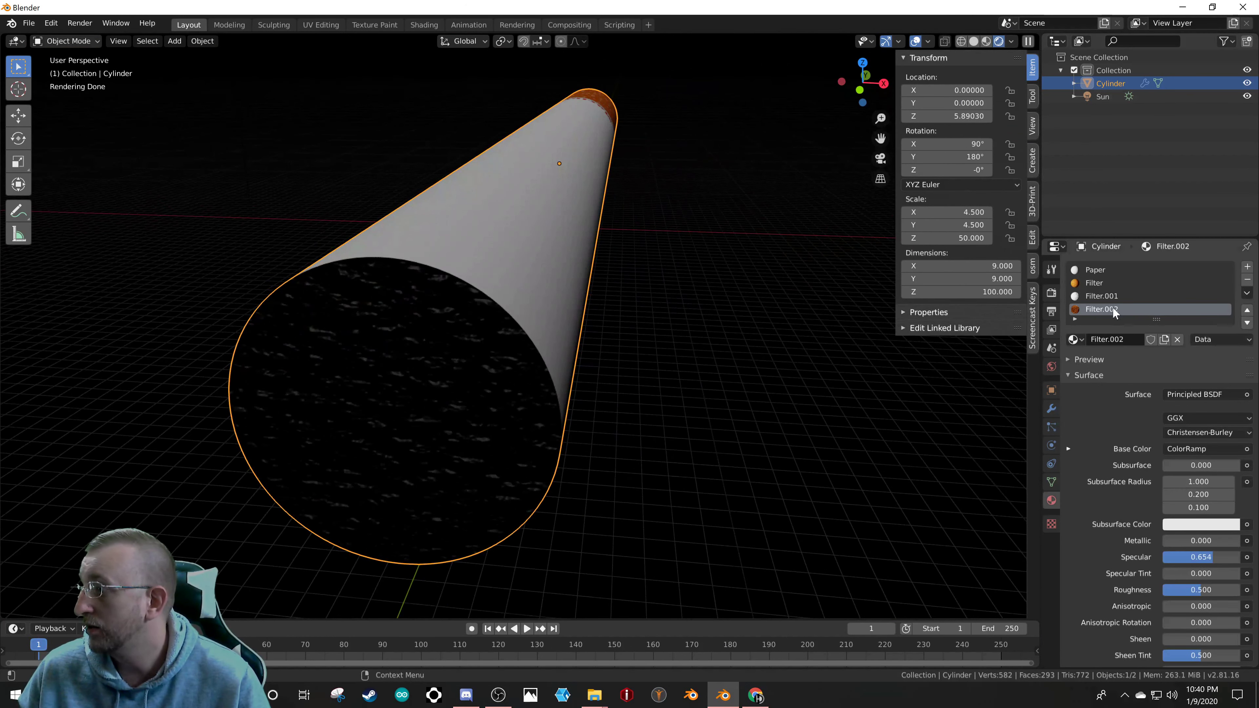
pyautogui.scroll(-2, 1096, 295)
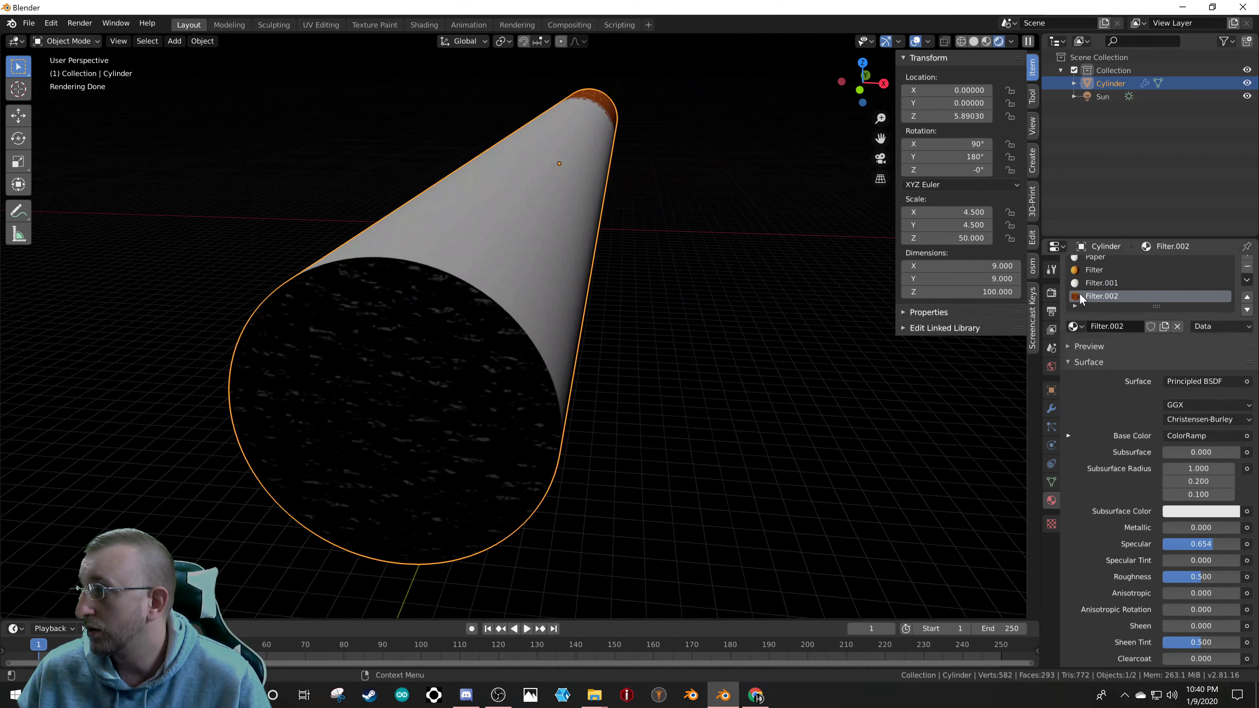
pyautogui.scroll(3, 1078, 297)
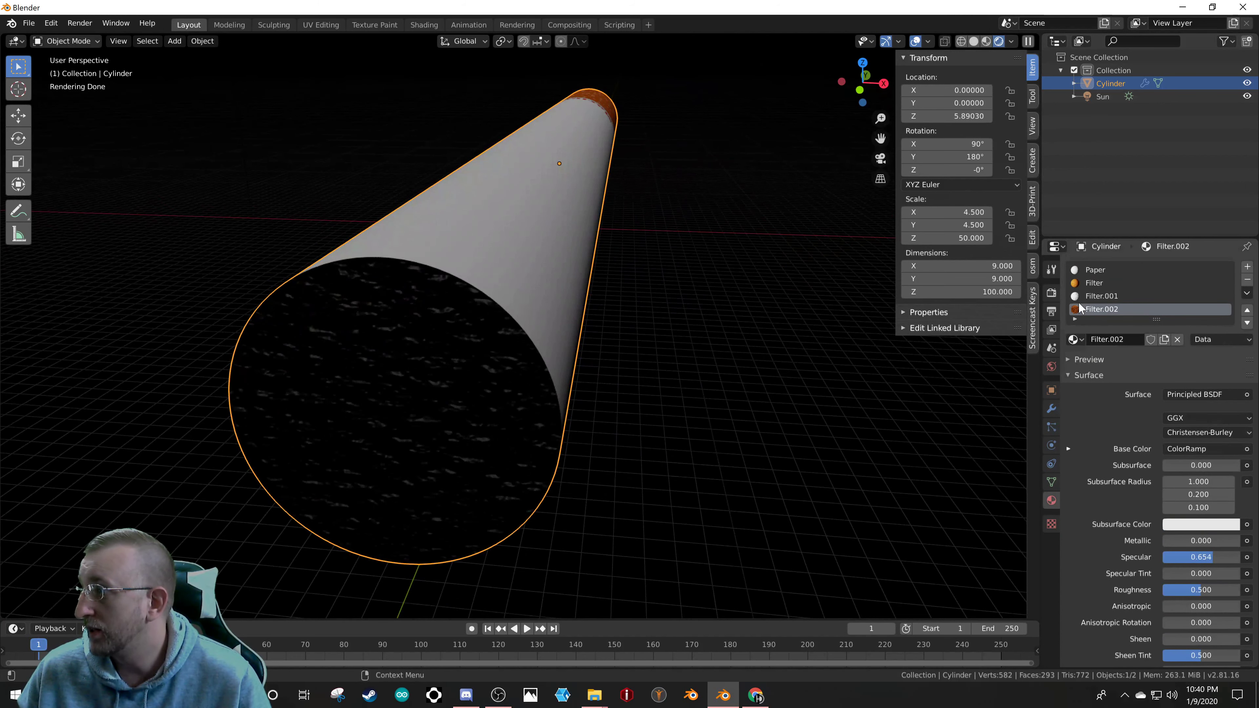
pyautogui.click(1098, 296)
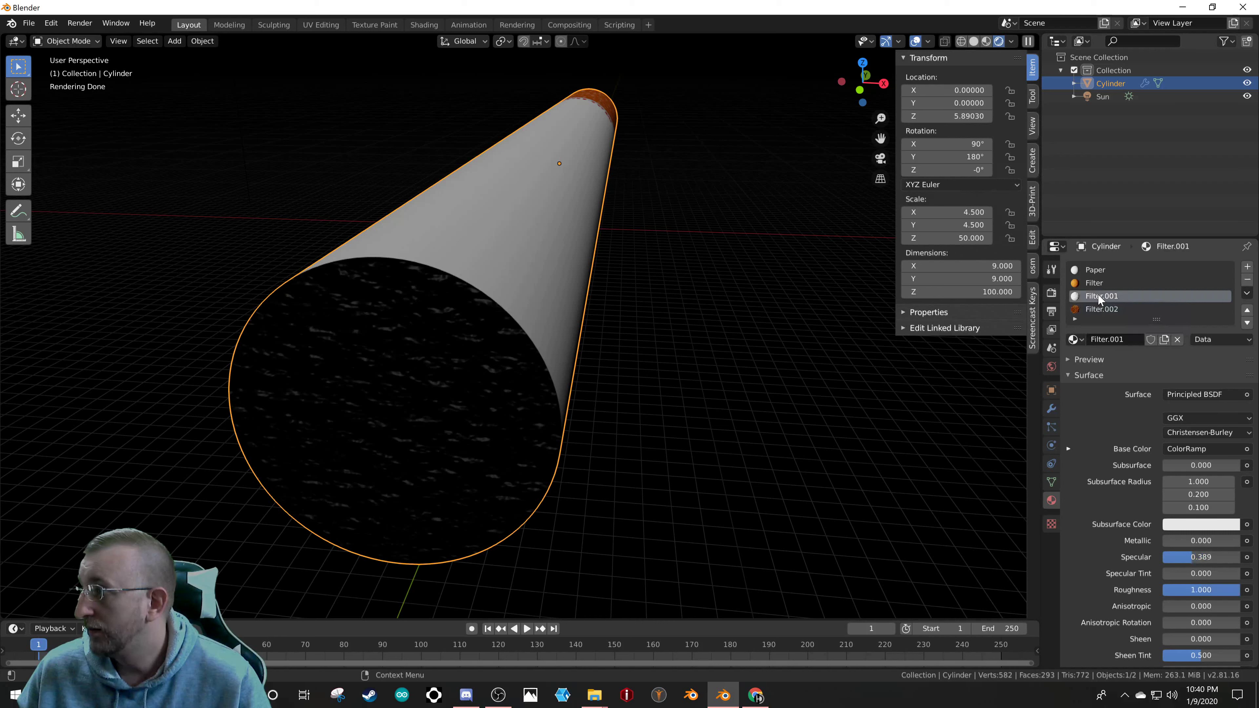
pyautogui.doubleClick(1108, 339)
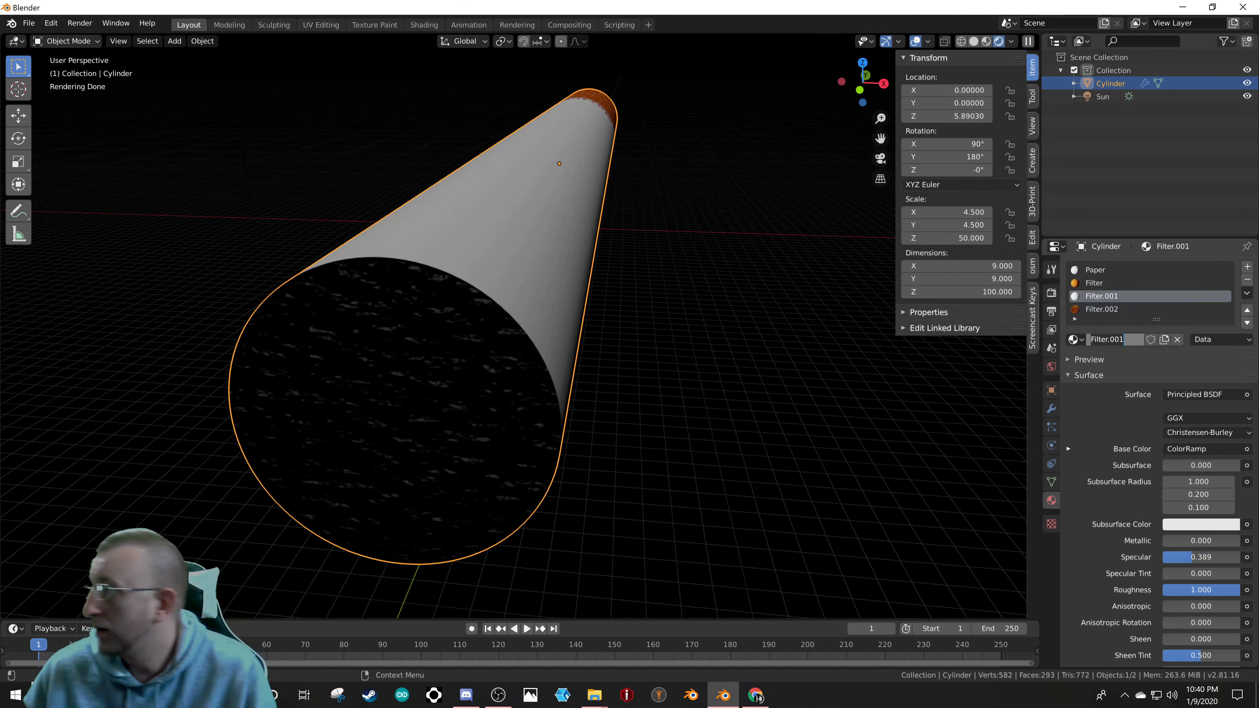
pyautogui.press('Return')
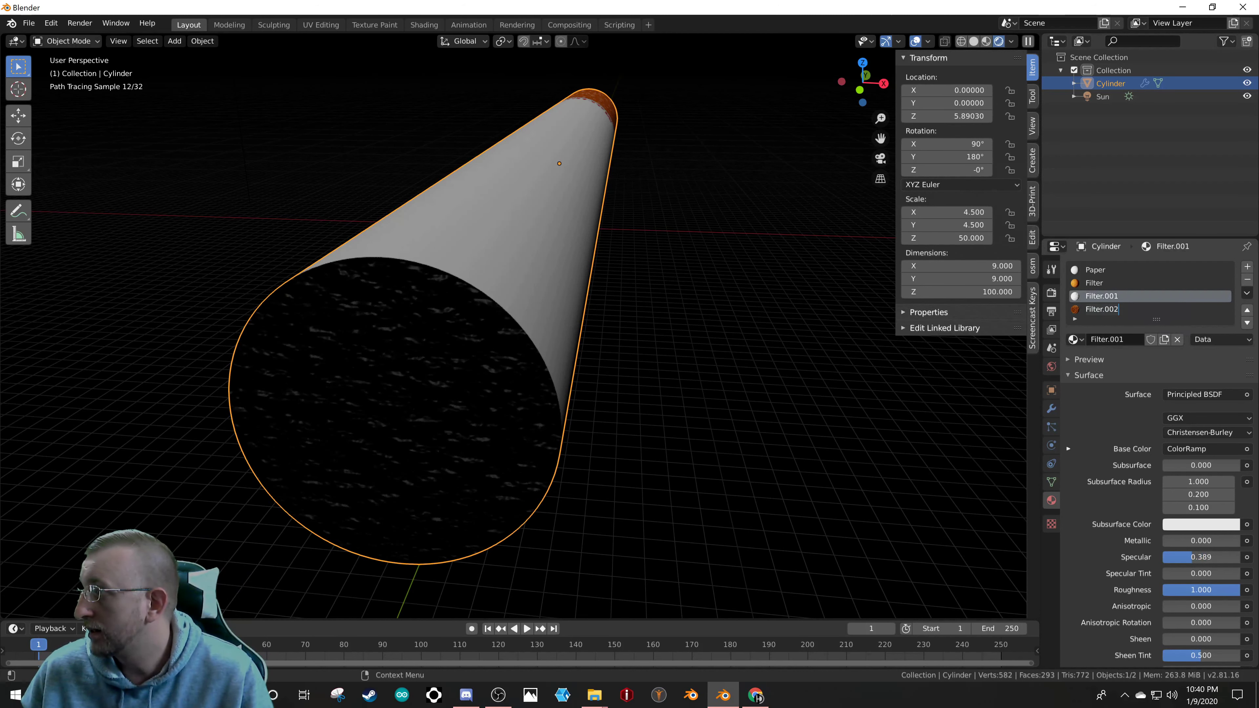
pyautogui.click(1103, 309)
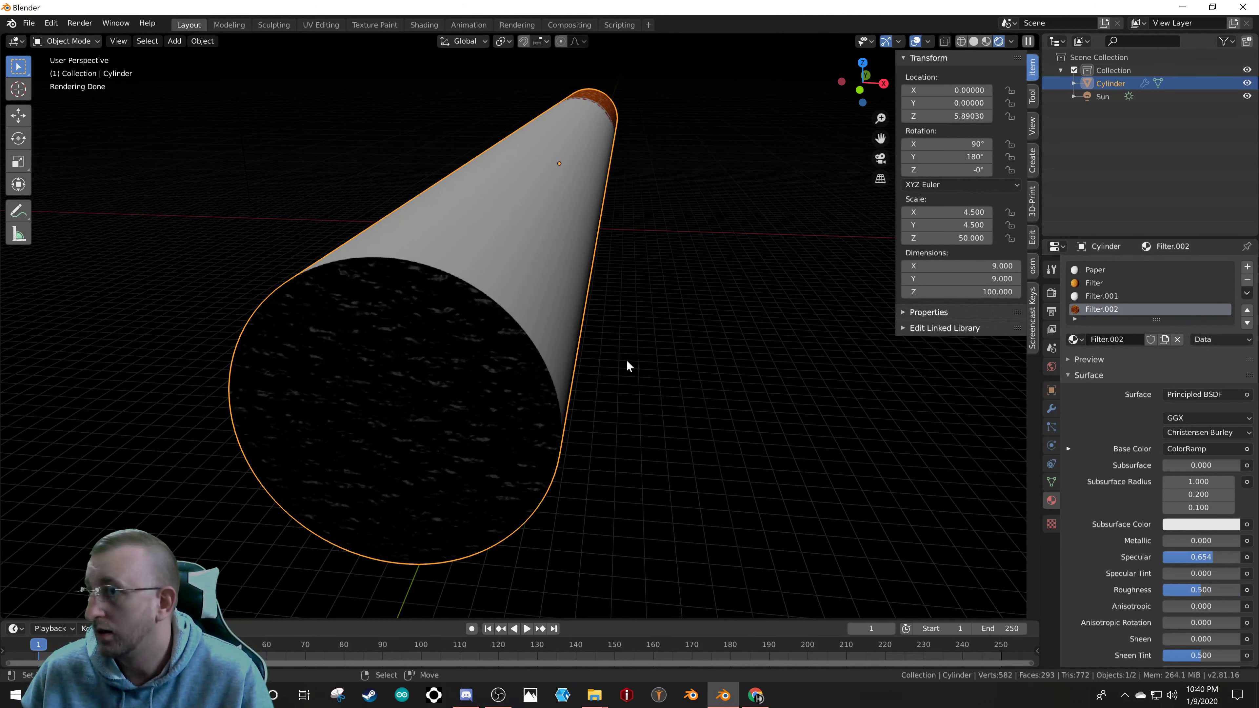
pyautogui.scroll(-8, 626, 361)
# - Rotate the Sun to 44.2°, -30.9°, 0.127° and reselect the cigarette cylinder
pyautogui.click(510, 211)
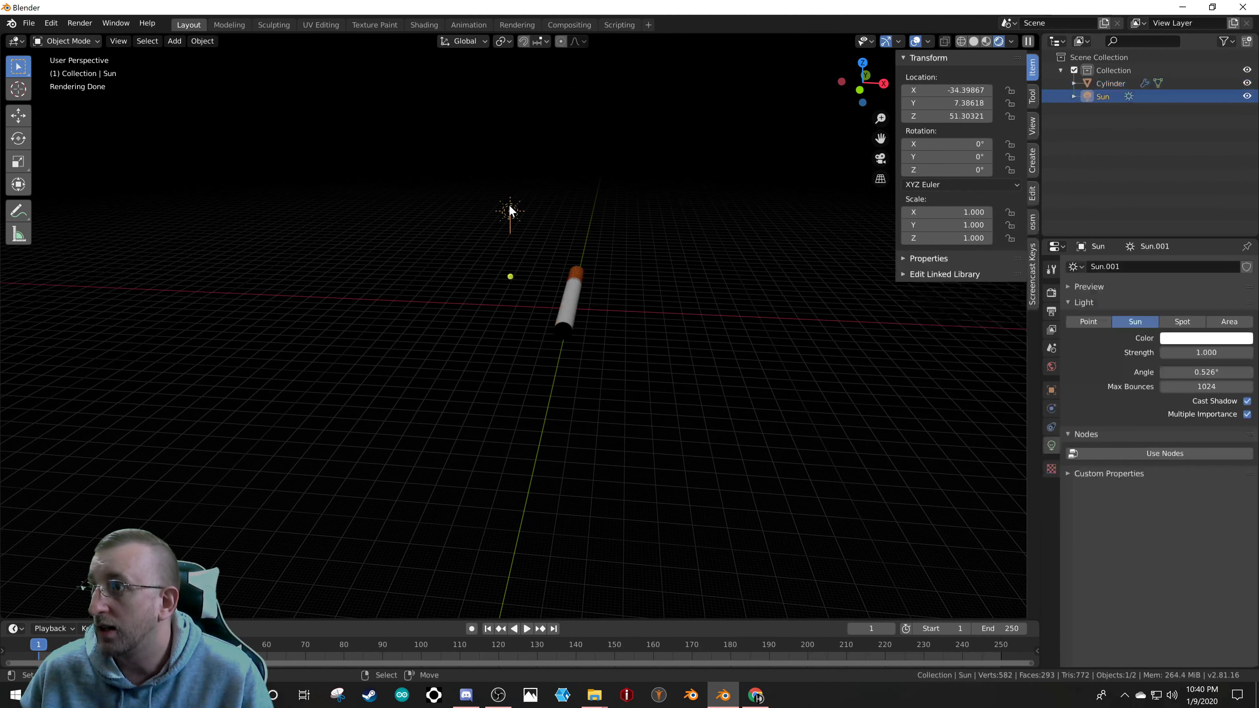
pyautogui.moveTo(528, 280); pyautogui.dragTo(448, 293, button='middle')
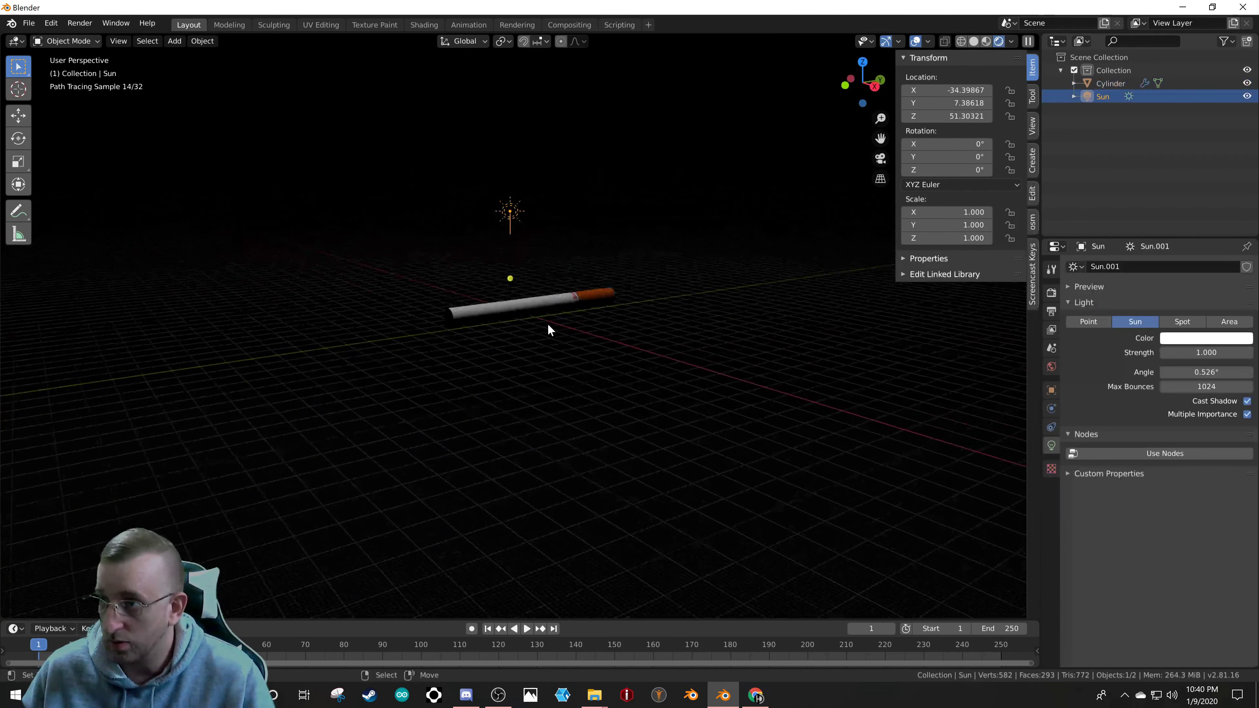
pyautogui.press('r')
pyautogui.click(638, 285)
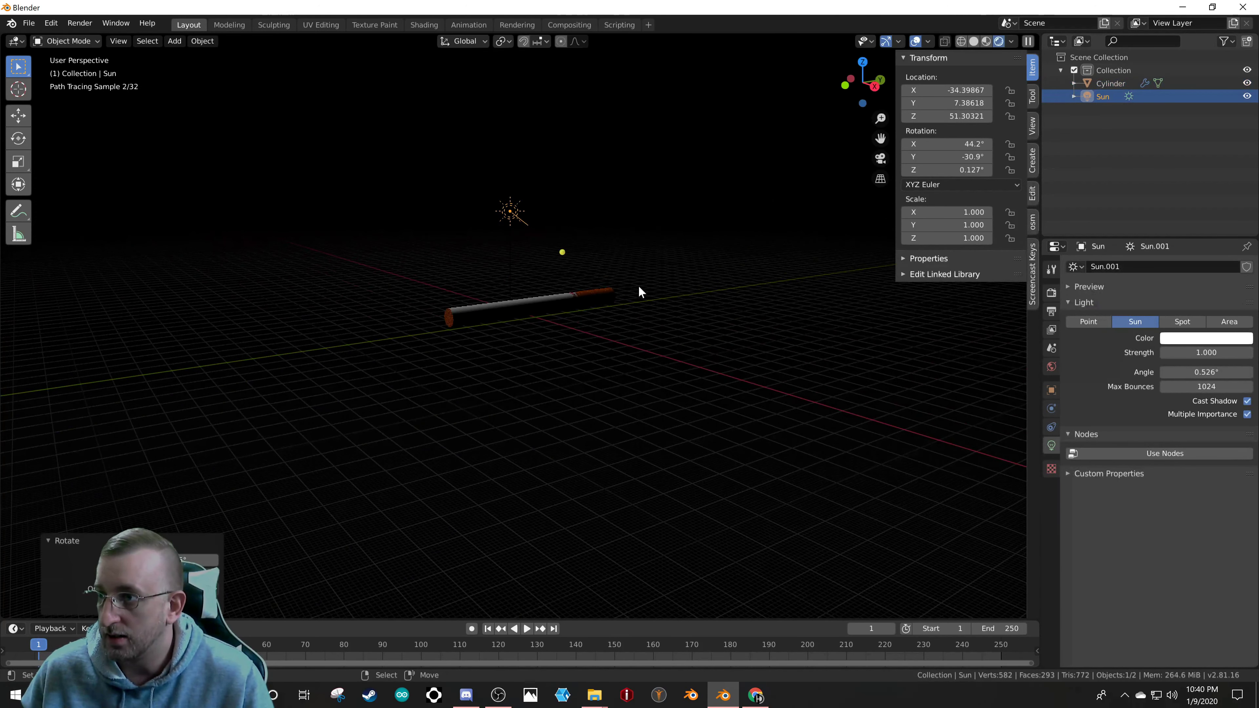
pyautogui.scroll(5, 498, 325)
pyautogui.scroll(3, 498, 325)
pyautogui.scroll(-8, 759, 400)
pyautogui.scroll(10, 834, 410)
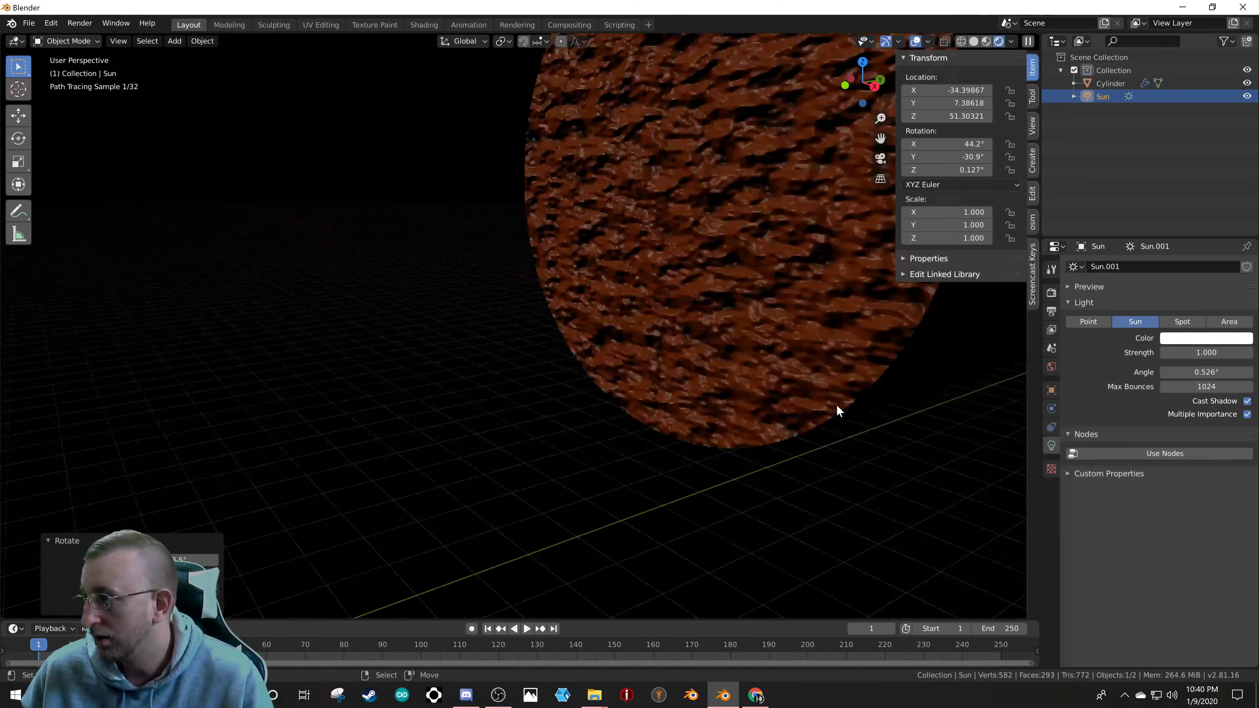
pyautogui.scroll(-8, 750, 322)
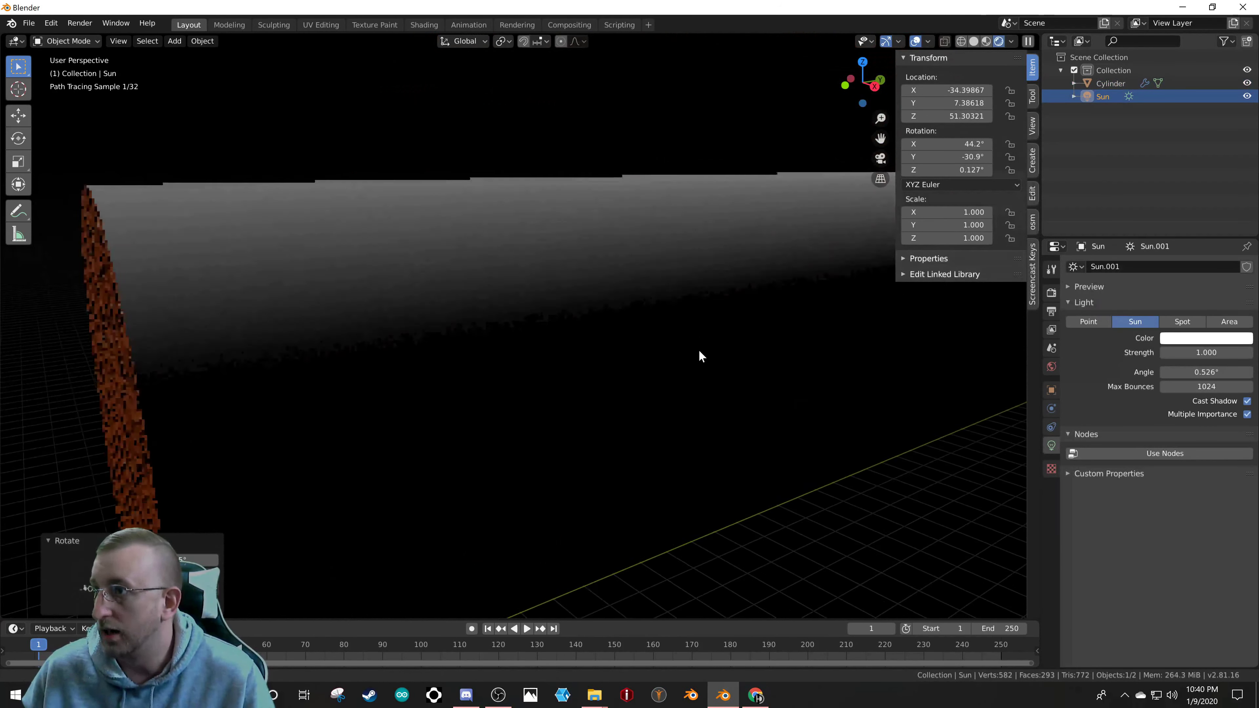
pyautogui.scroll(5, 640, 354)
pyautogui.scroll(-3, 683, 369)
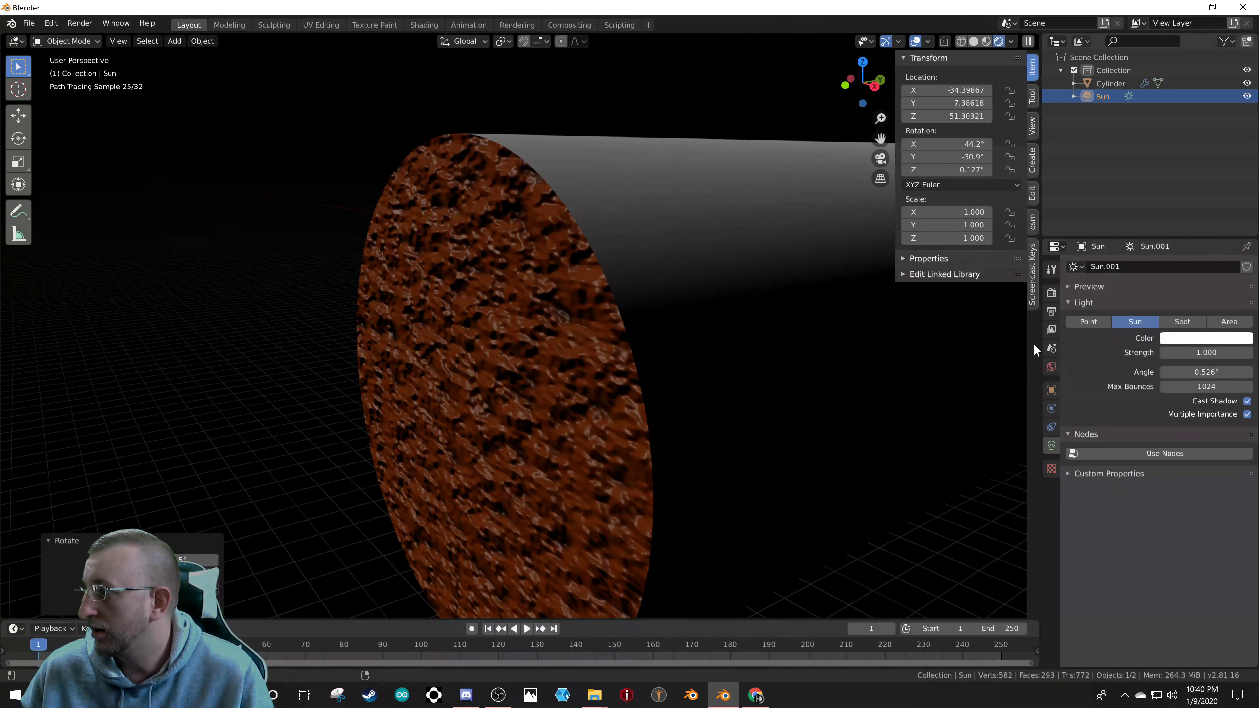
pyautogui.click(683, 368)
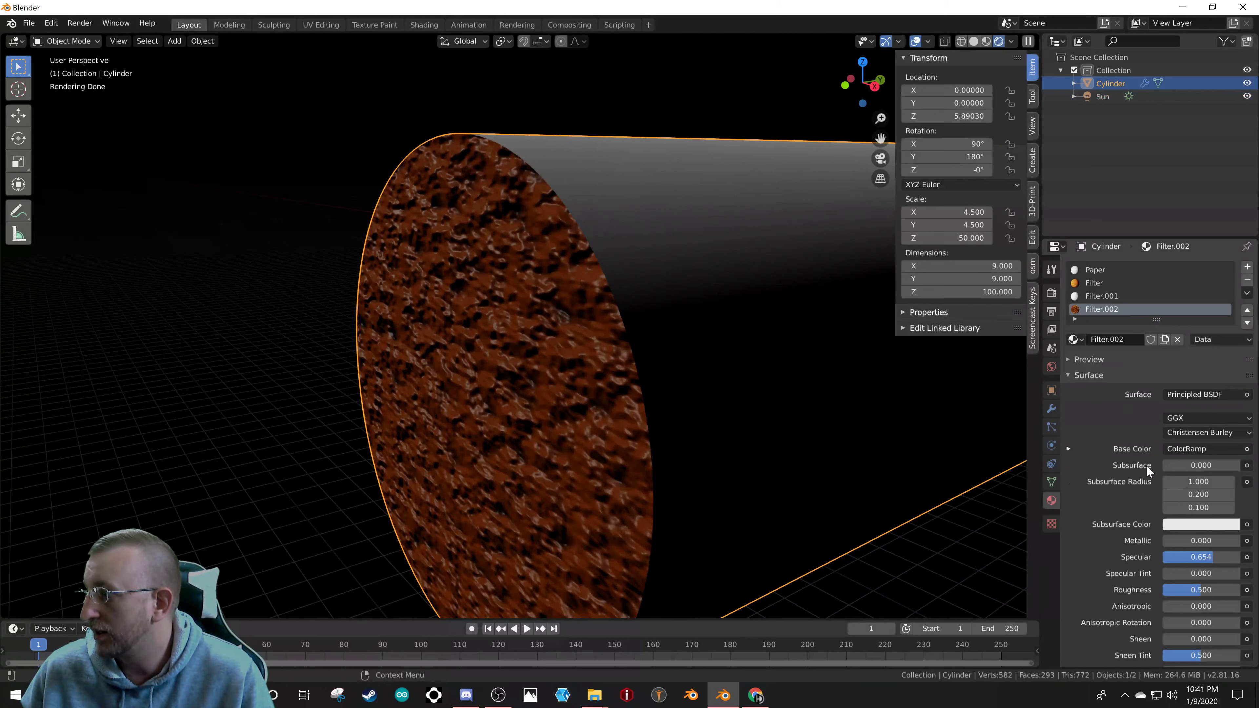
# - Set Filter.002's Principled BSDF Specular to 0.000 and Roughness to 0.704
pyautogui.moveTo(1204, 557); pyautogui.dragTo(1165, 557)
pyautogui.moveTo(1162, 556); pyautogui.dragTo(1234, 588)
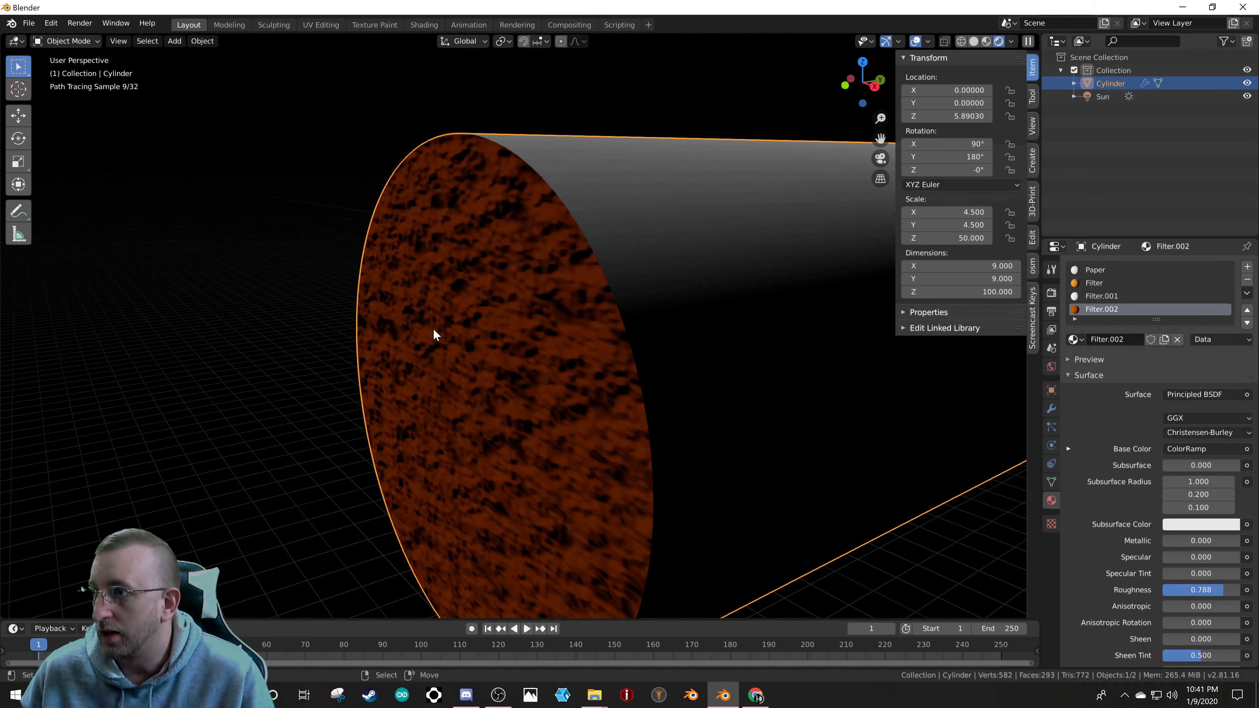
pyautogui.scroll(-8, 506, 343)
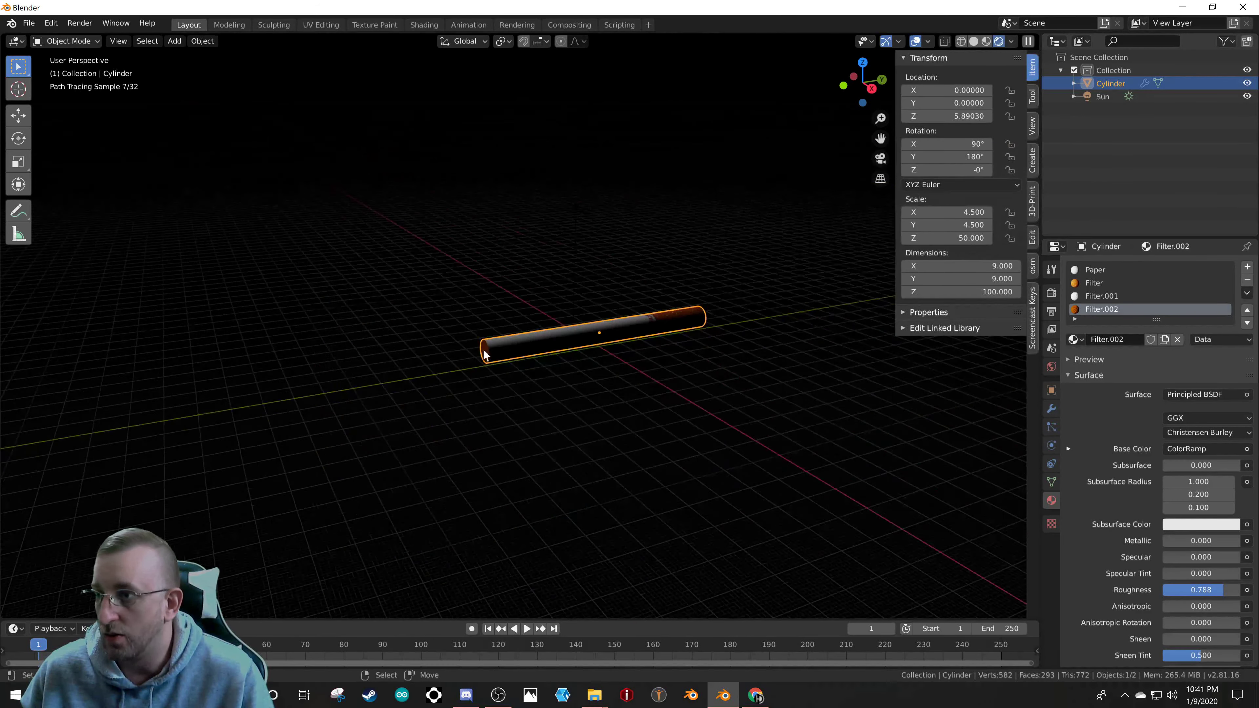
pyautogui.scroll(4, 484, 353)
pyautogui.moveTo(489, 358); pyautogui.dragTo(586, 313, button='middle')
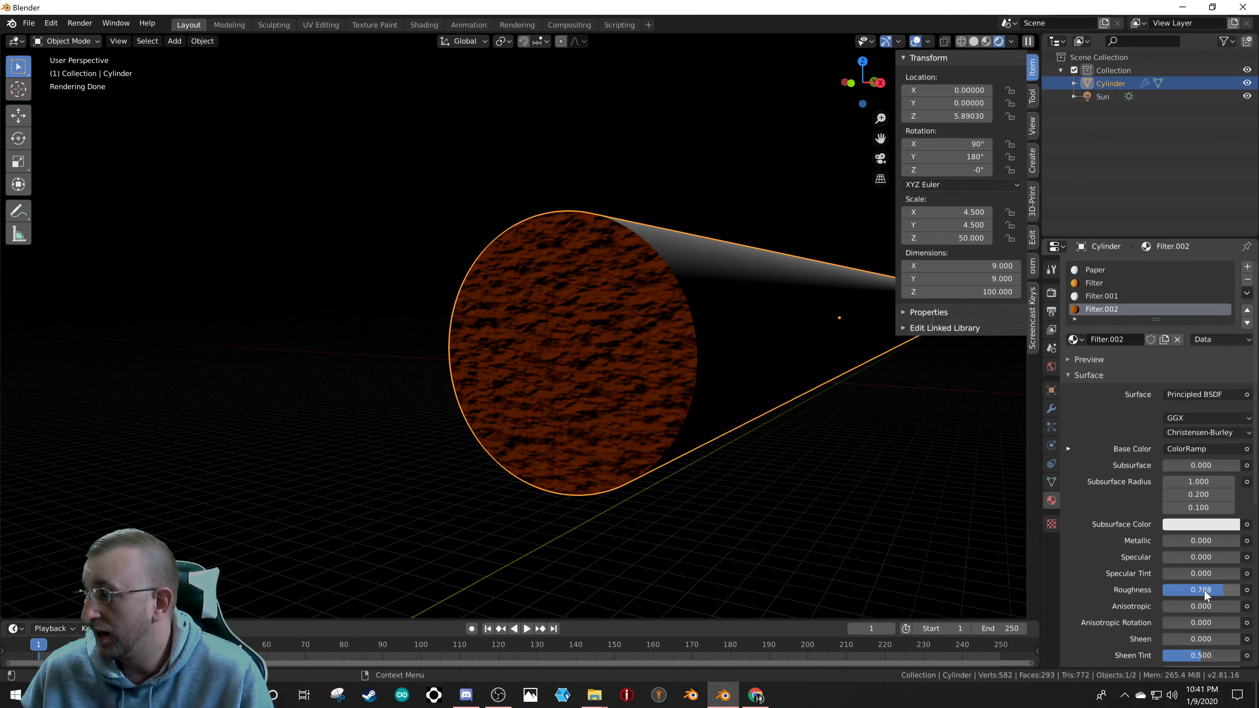
pyautogui.moveTo(1203, 591)
pyautogui.mouseDown()
pyautogui.moveTo(1160, 591)
pyautogui.moveTo(1216, 591)
pyautogui.mouseUp()
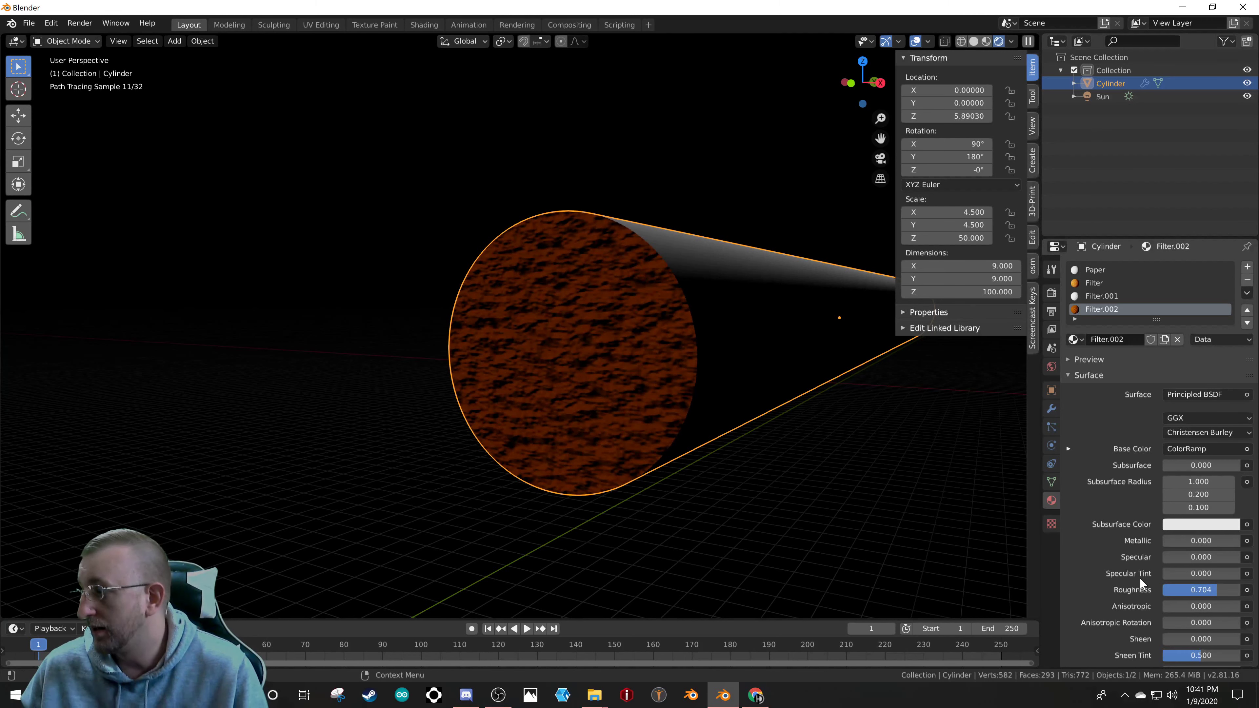
pyautogui.scroll(-2, 1103, 558)
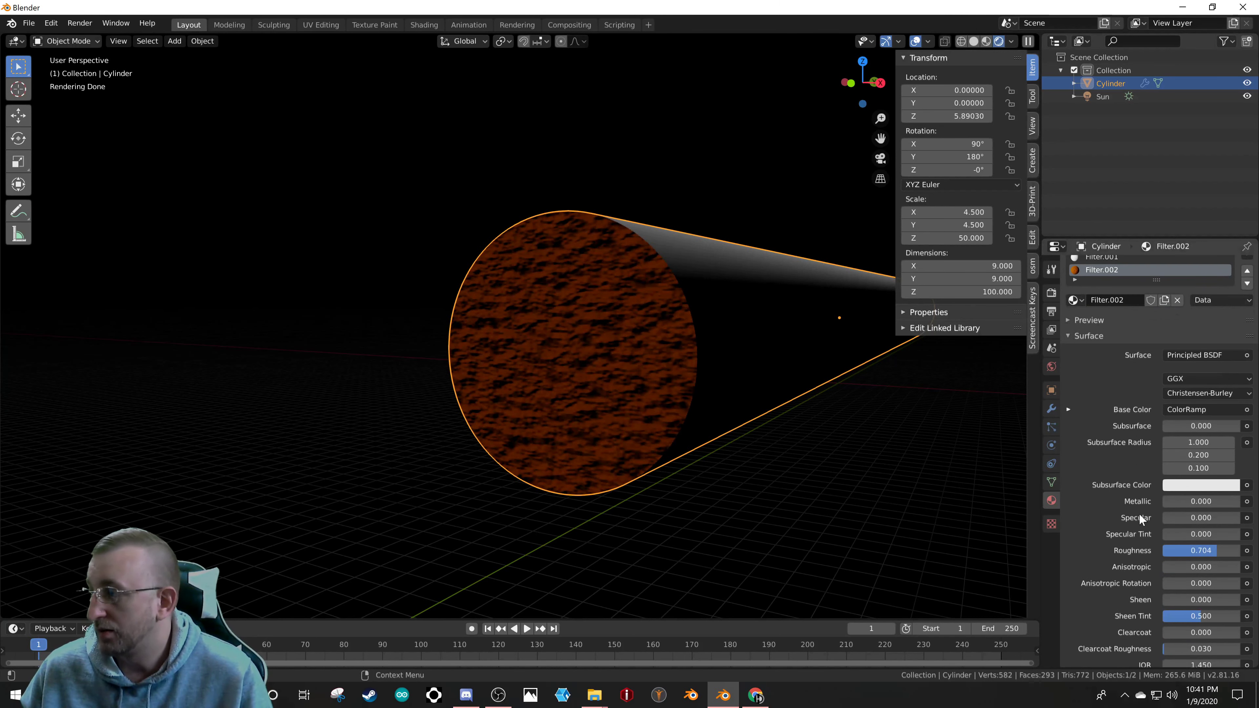
pyautogui.scroll(-4, 1139, 516)
pyautogui.scroll(-6, 513, 391)
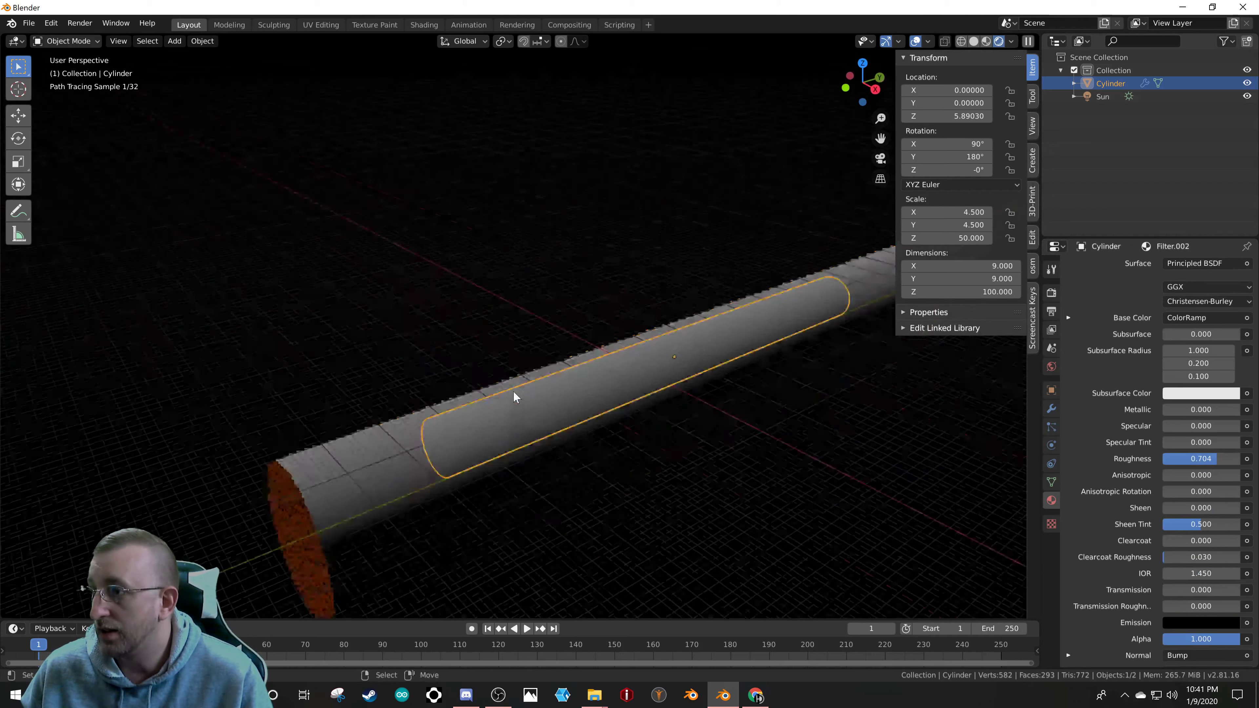
pyautogui.scroll(2, 562, 368)
pyautogui.moveTo(576, 376); pyautogui.dragTo(450, 359, button='middle')
pyautogui.scroll(5, 539, 411)
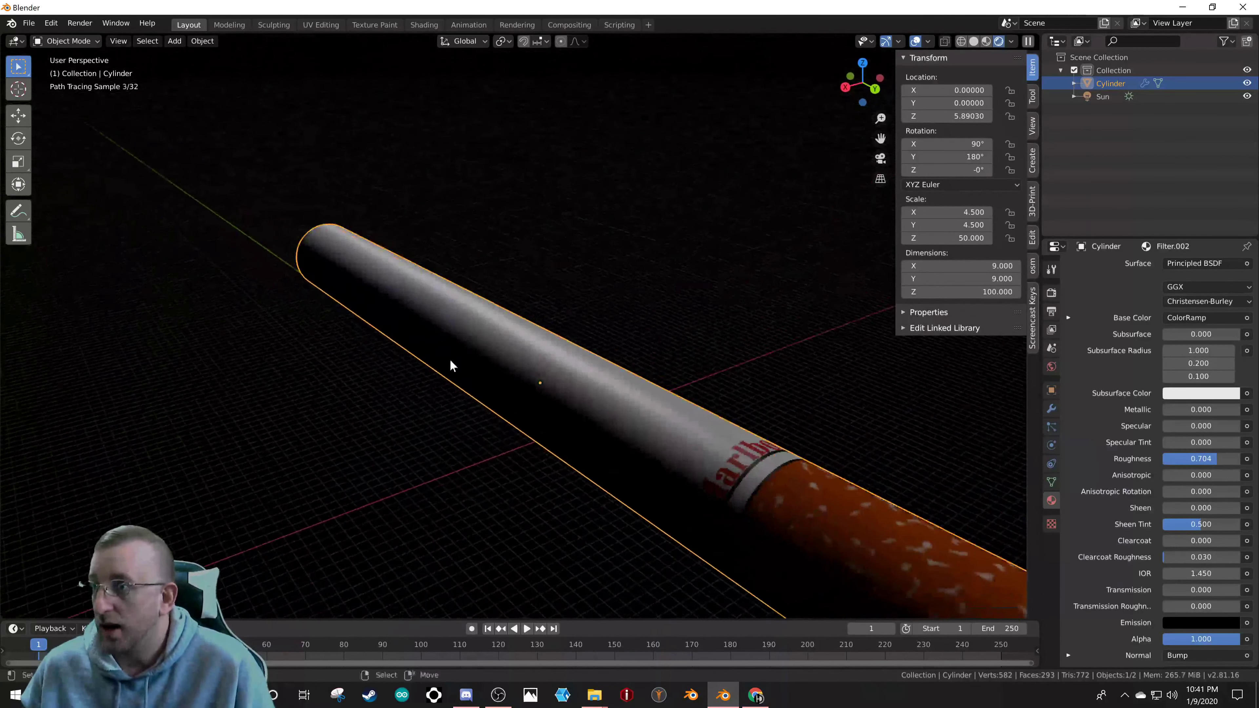
pyautogui.scroll(5, 483, 332)
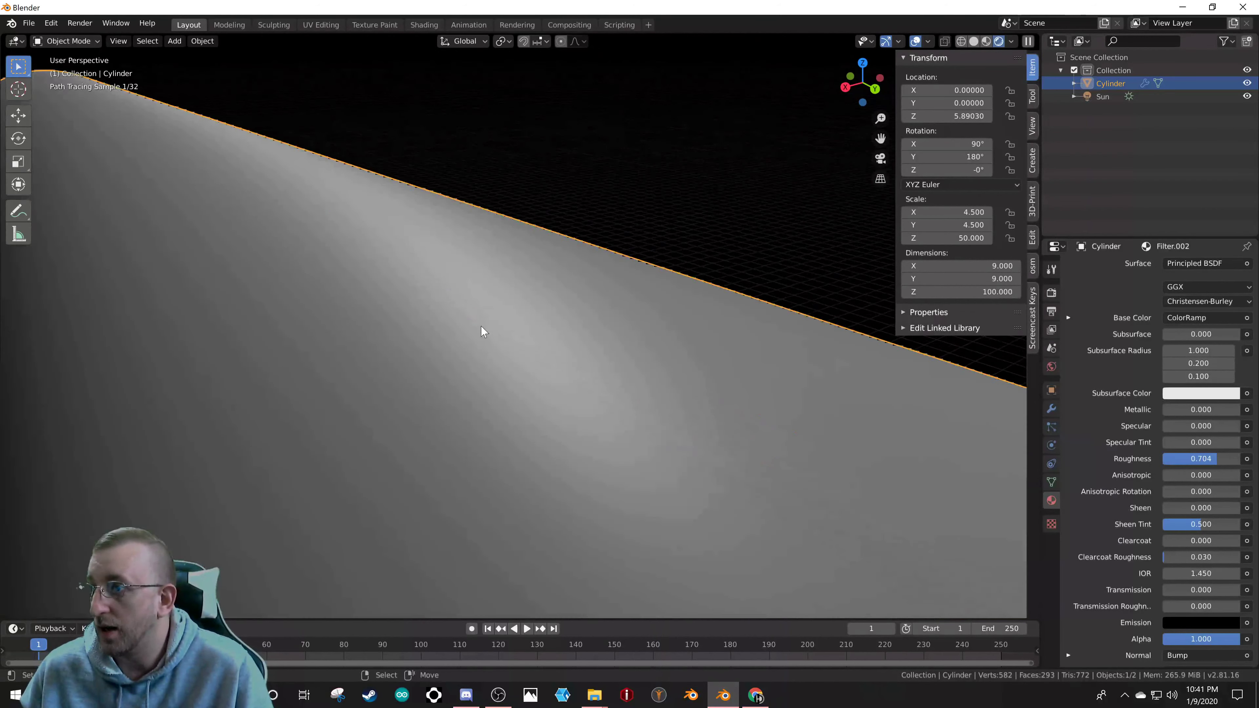
pyautogui.scroll(-4, 480, 325)
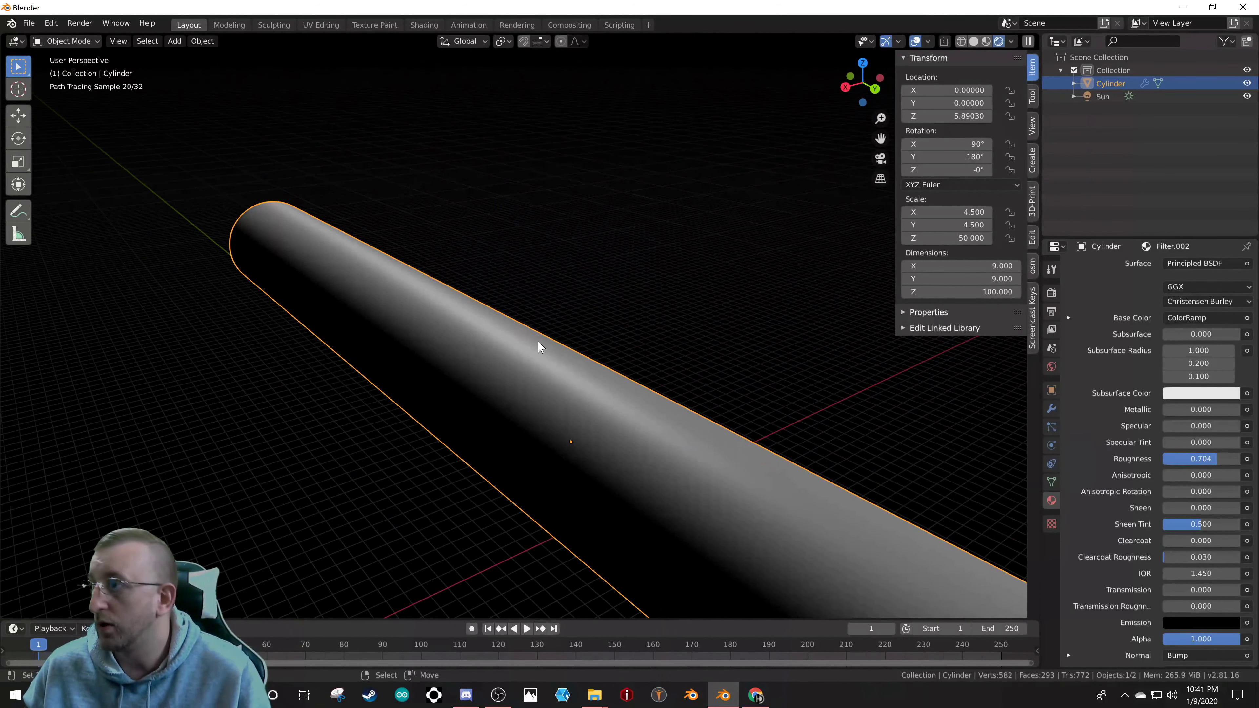
pyautogui.scroll(-8, 538, 342)
pyautogui.scroll(6, 565, 344)
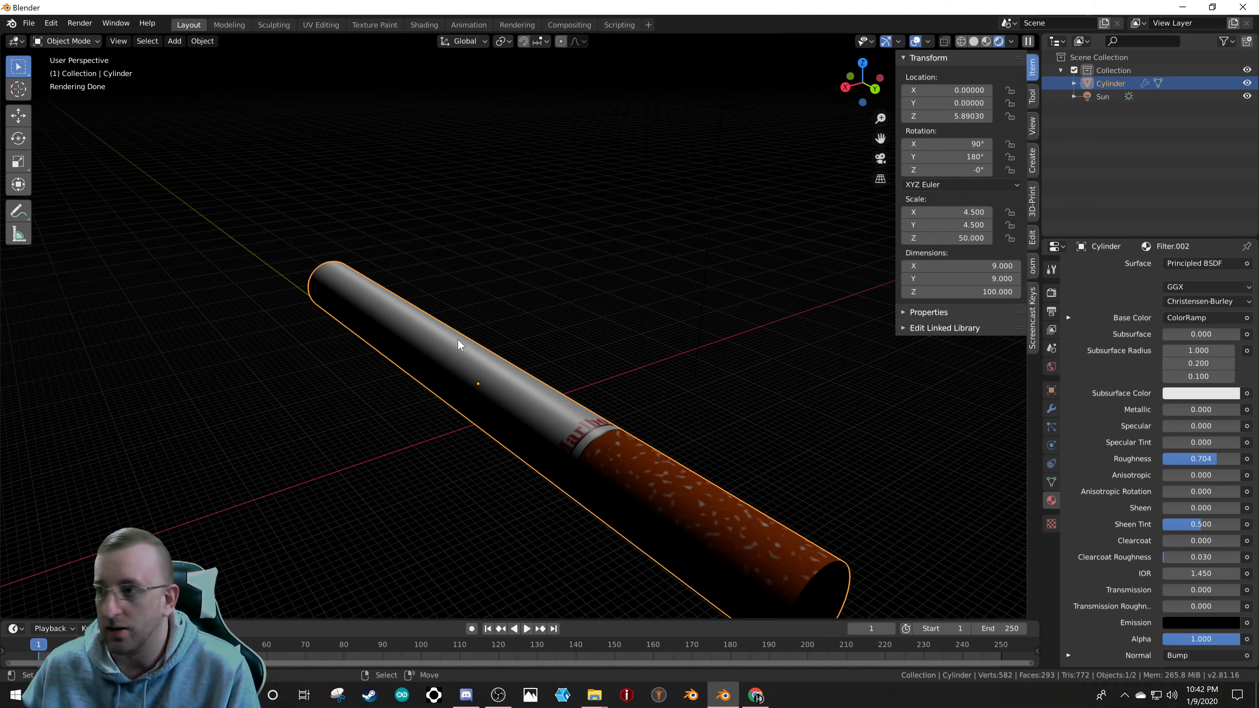
pyautogui.moveTo(496, 398); pyautogui.dragTo(576, 452, button='middle')
pyautogui.scroll(5, 575, 453)
pyautogui.keyDown('shift'); pyautogui.moveTo(379, 330); pyautogui.dragTo(704, 449, button='middle'); pyautogui.keyUp('shift')
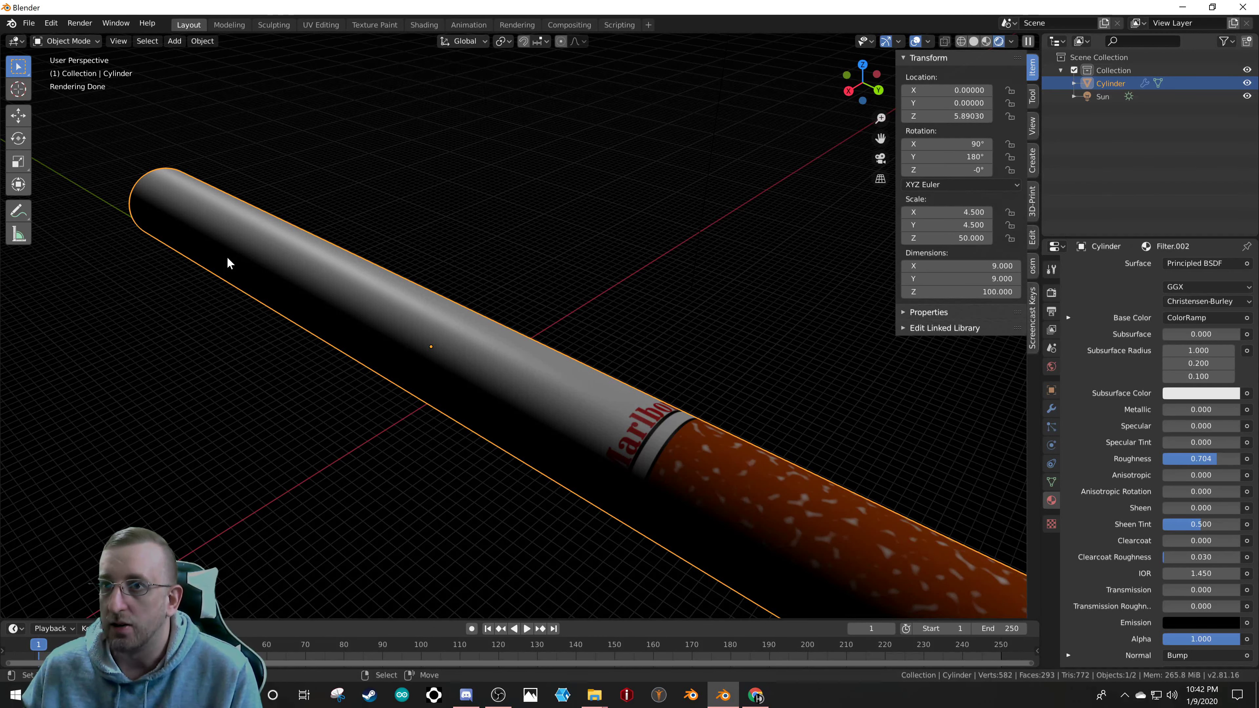
pyautogui.scroll(-6, 227, 257)
pyautogui.moveTo(446, 362); pyautogui.dragTo(688, 352, button='middle')
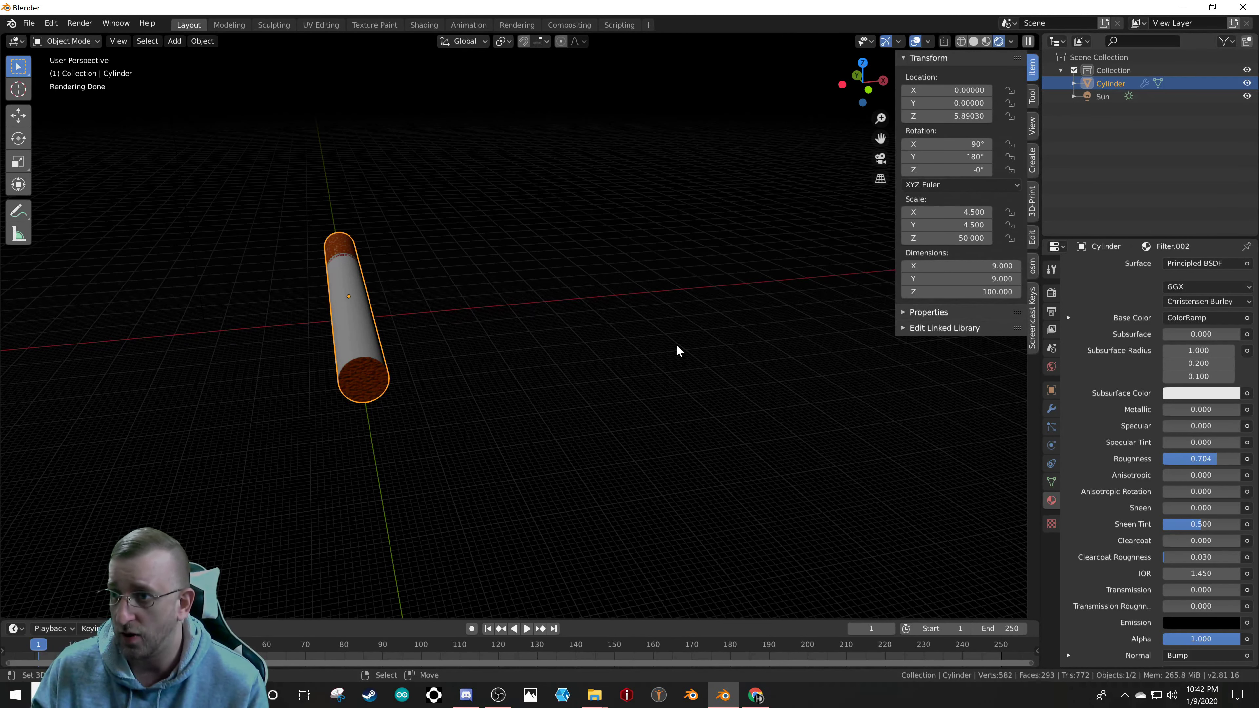
pyautogui.moveTo(431, 335); pyautogui.dragTo(476, 347, button='middle')
pyautogui.scroll(5, 297, 248)
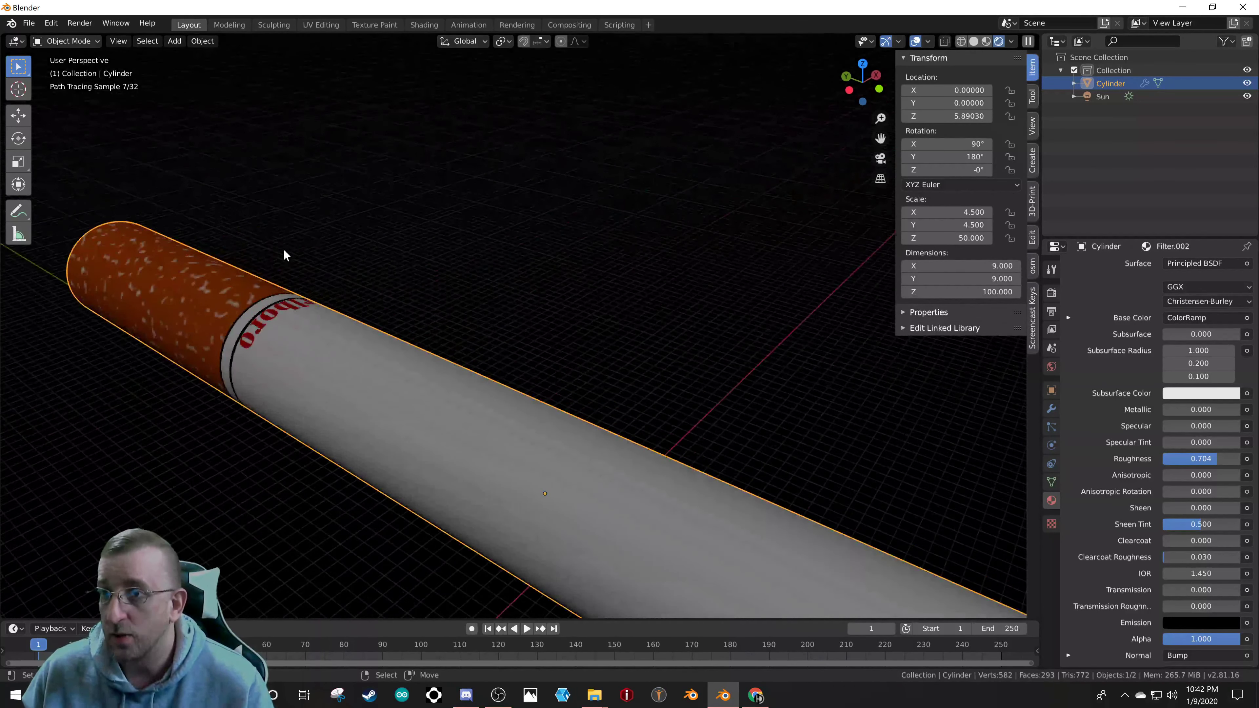
pyautogui.scroll(-6, 284, 253)
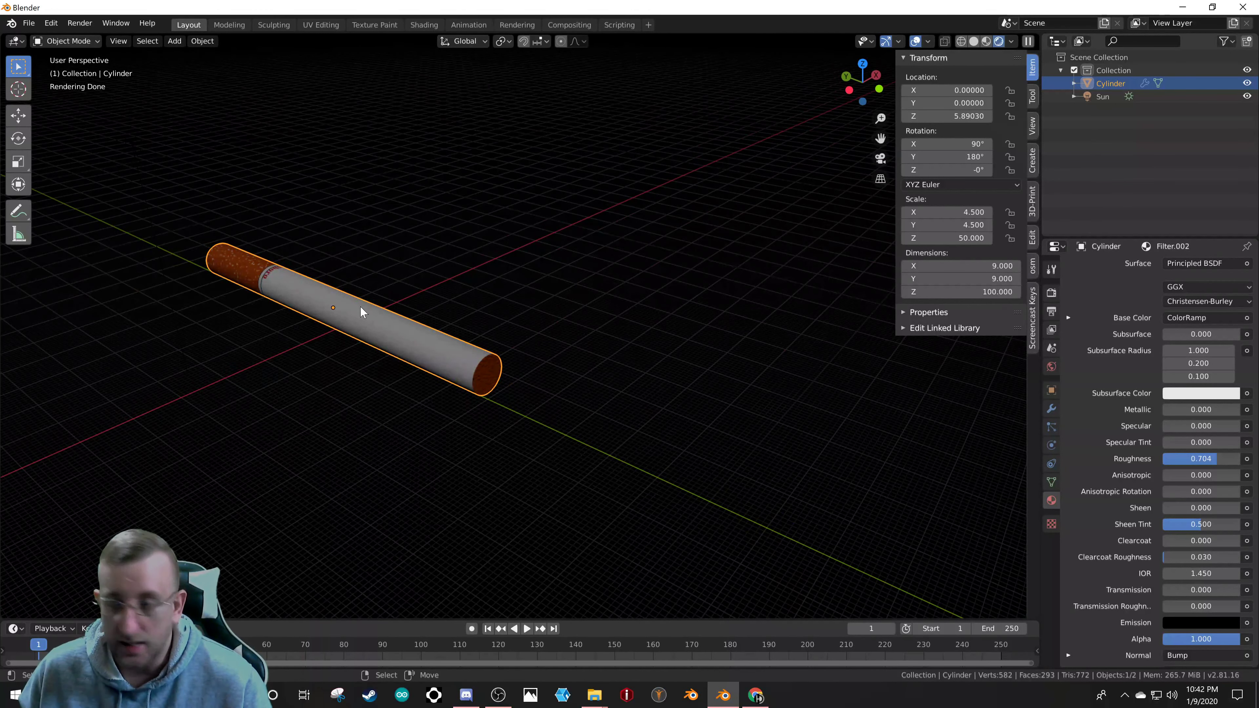
pyautogui.keyDown('shift'); pyautogui.scroll(3, 361, 307); pyautogui.keyUp('shift')
# - Add a plane mesh and scale it to 116.183 as the ground under the cigarette
pyautogui.hotkey('shift', 'a')
pyautogui.moveTo(361, 308)
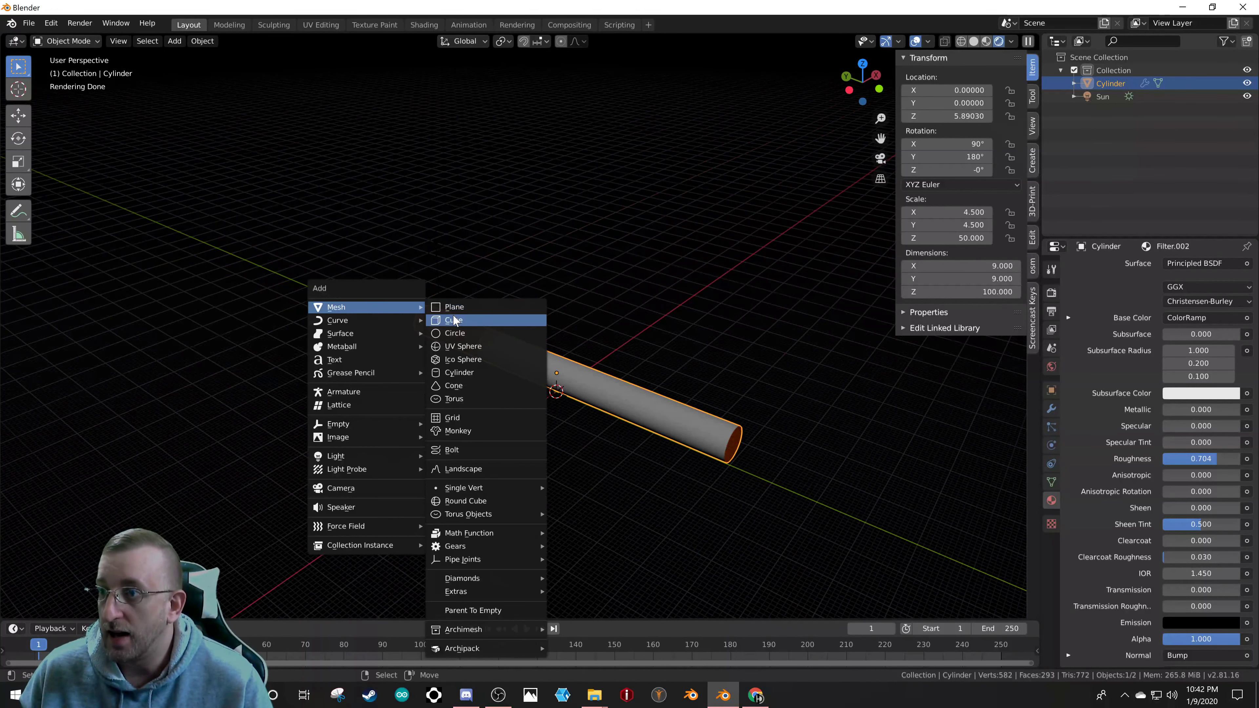
pyautogui.click(454, 306)
pyautogui.press('s')
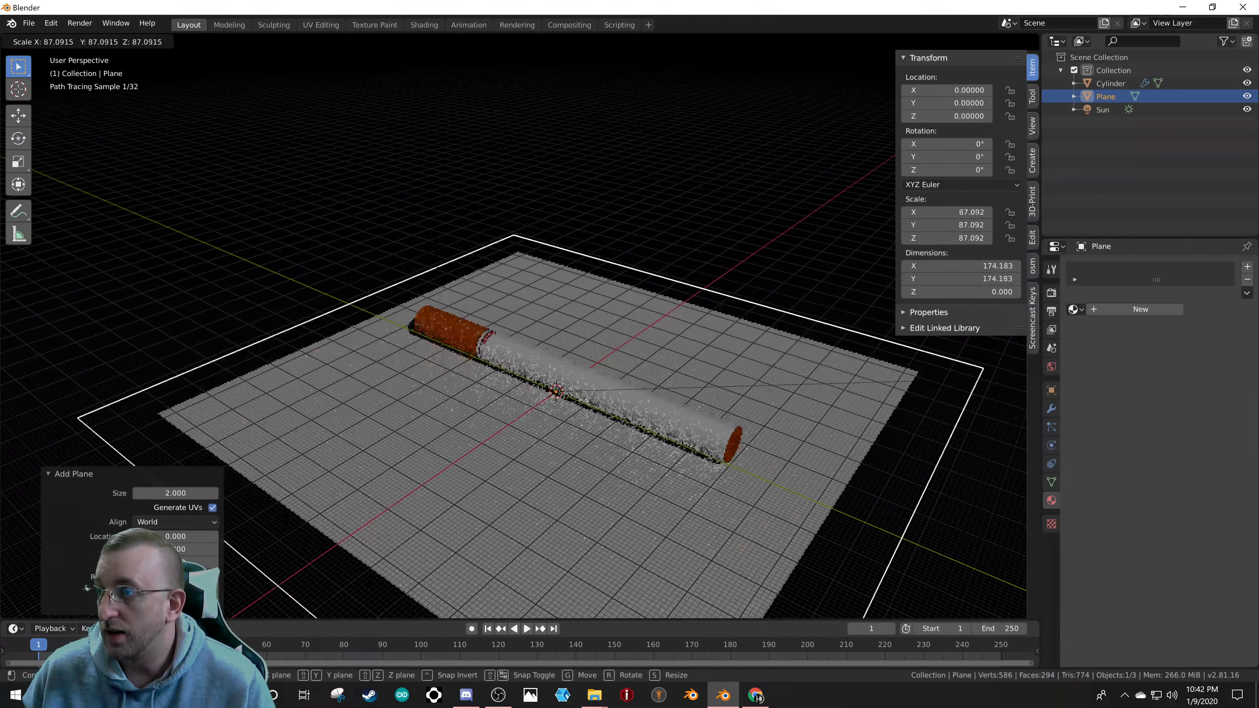
pyautogui.click(292, 142)
pyautogui.moveTo(446, 287); pyautogui.dragTo(624, 369, button='middle')
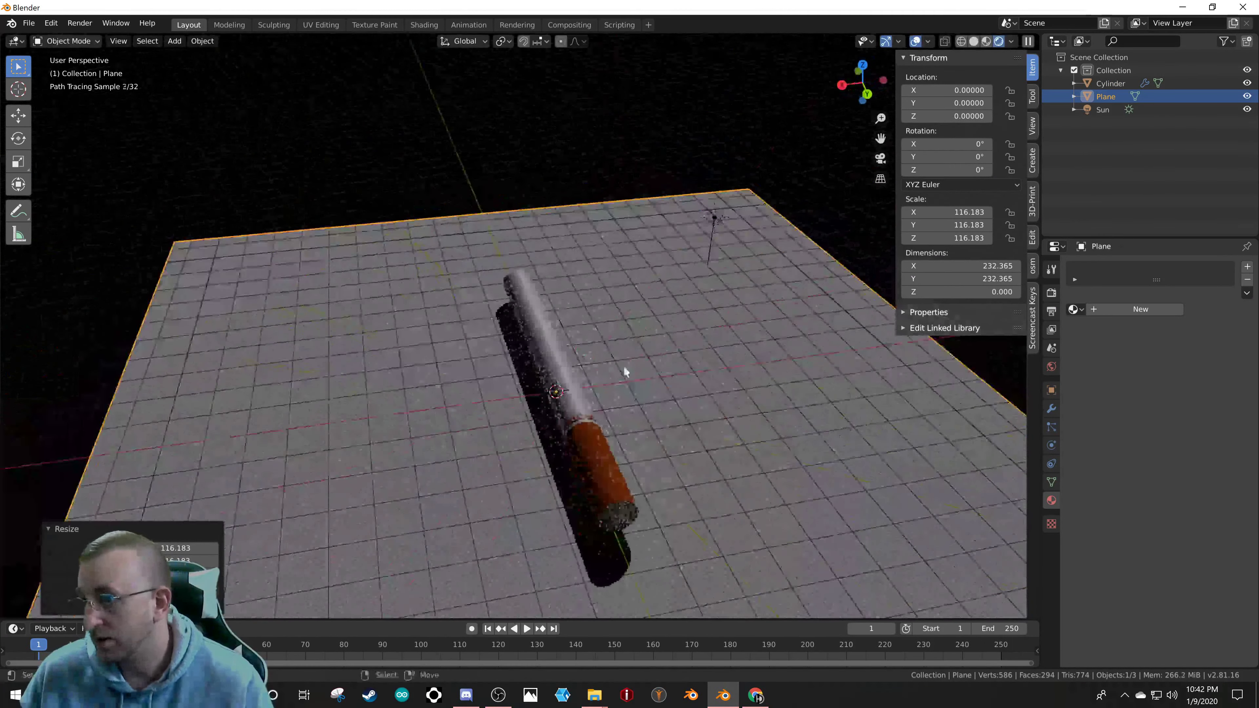
pyautogui.scroll(6, 587, 431)
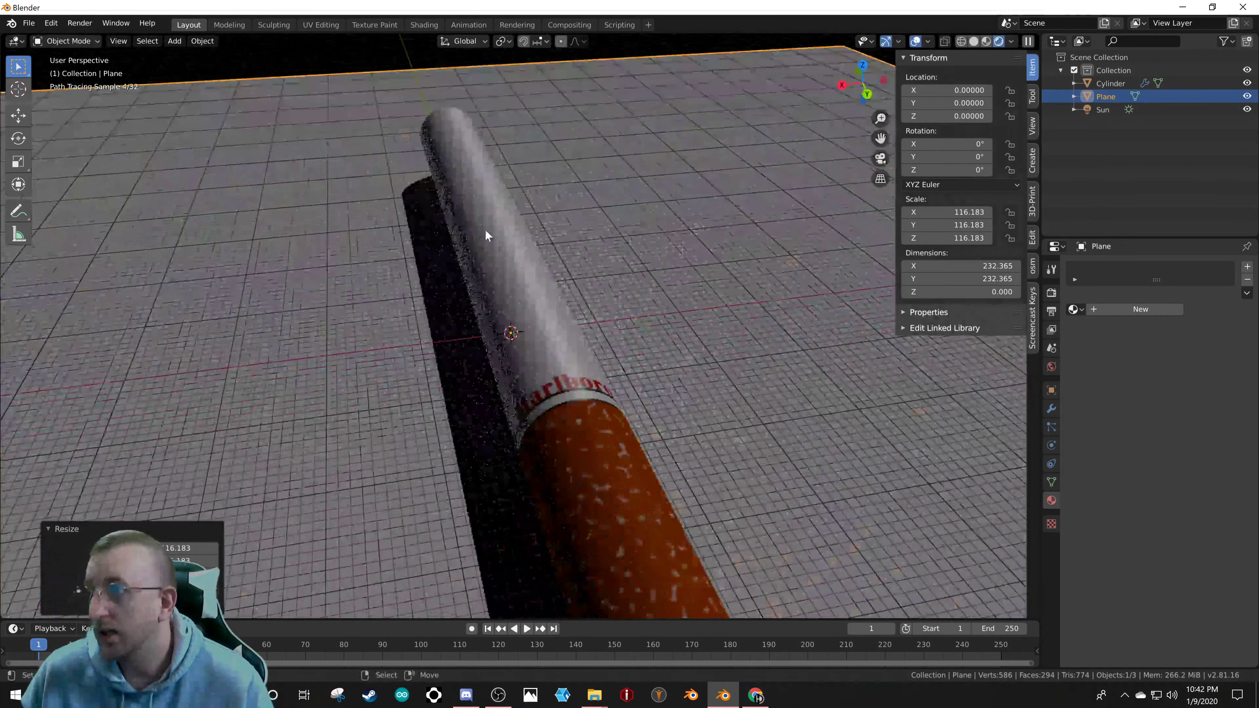
pyautogui.scroll(-8, 485, 229)
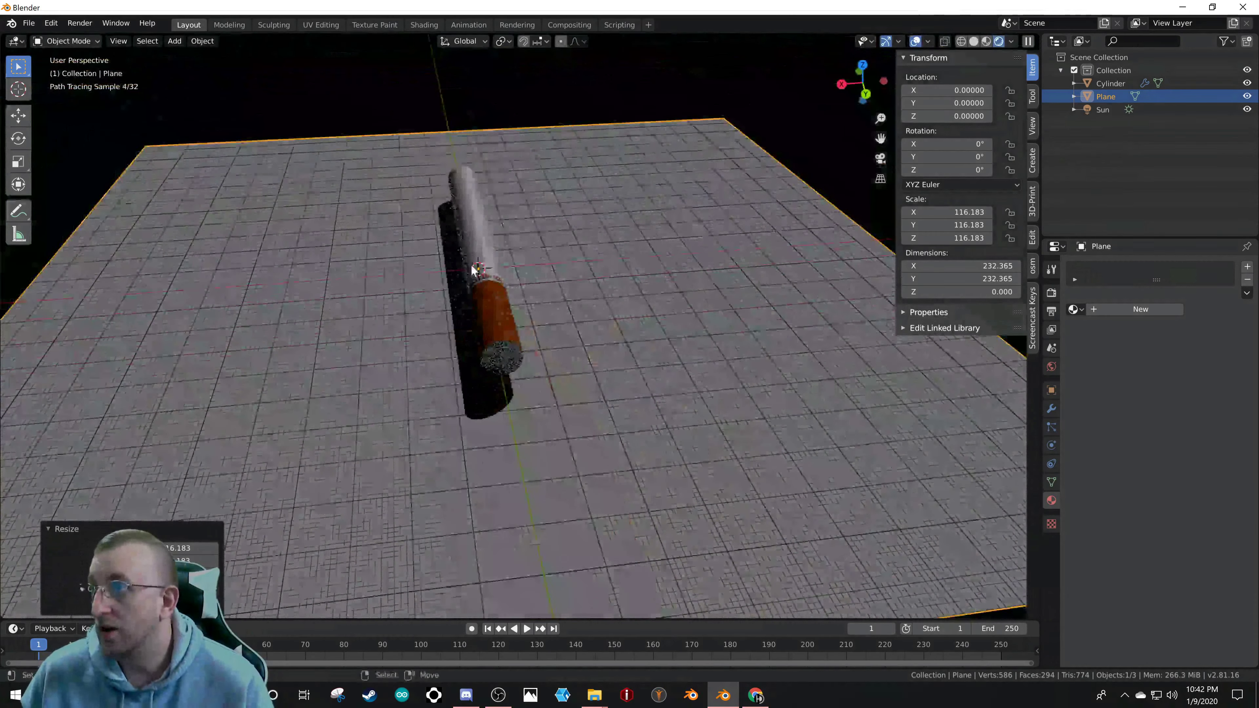
pyautogui.scroll(-5, 505, 288)
# - Duplicate the ground plane as Plane.001 and place it above the cigarette
pyautogui.hotkey('shift', 'd')
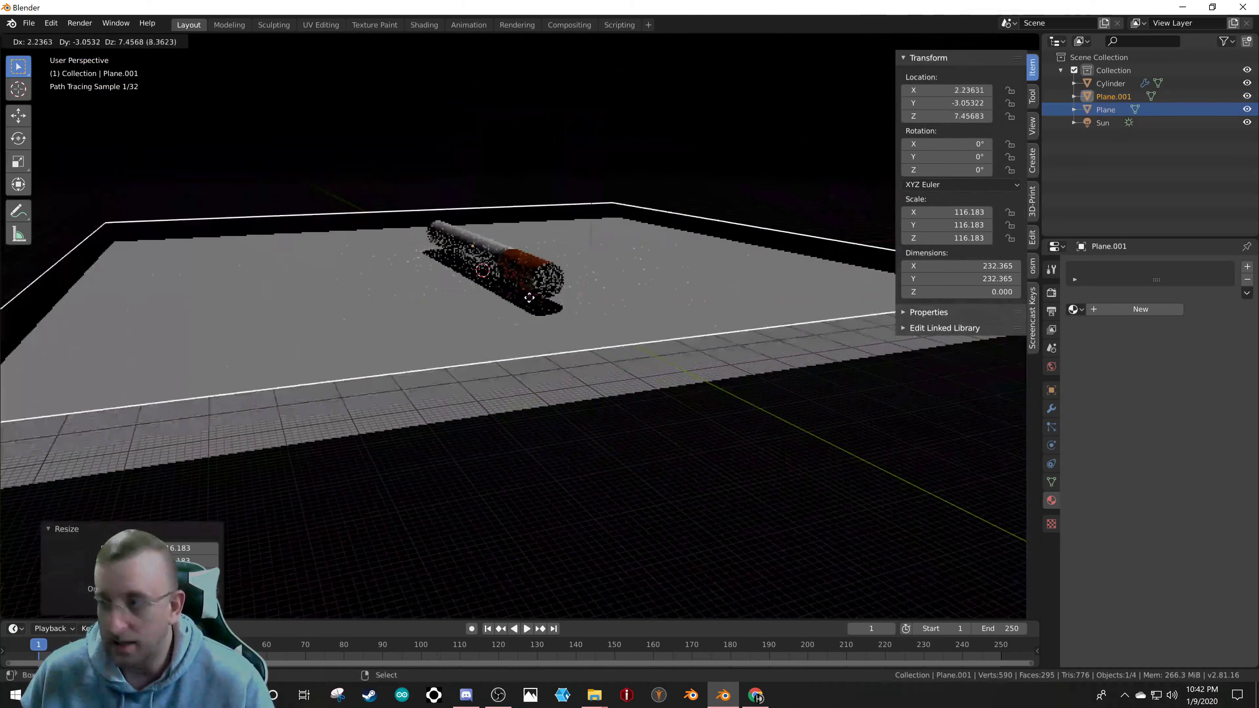
pyautogui.click(557, 111)
pyautogui.scroll(5, 494, 312)
pyautogui.moveTo(495, 312); pyautogui.dragTo(481, 171, button='middle')
# - Select and frame the cigarette, then lower the Paper material's Specular to 0.375
pyautogui.click(446, 64)
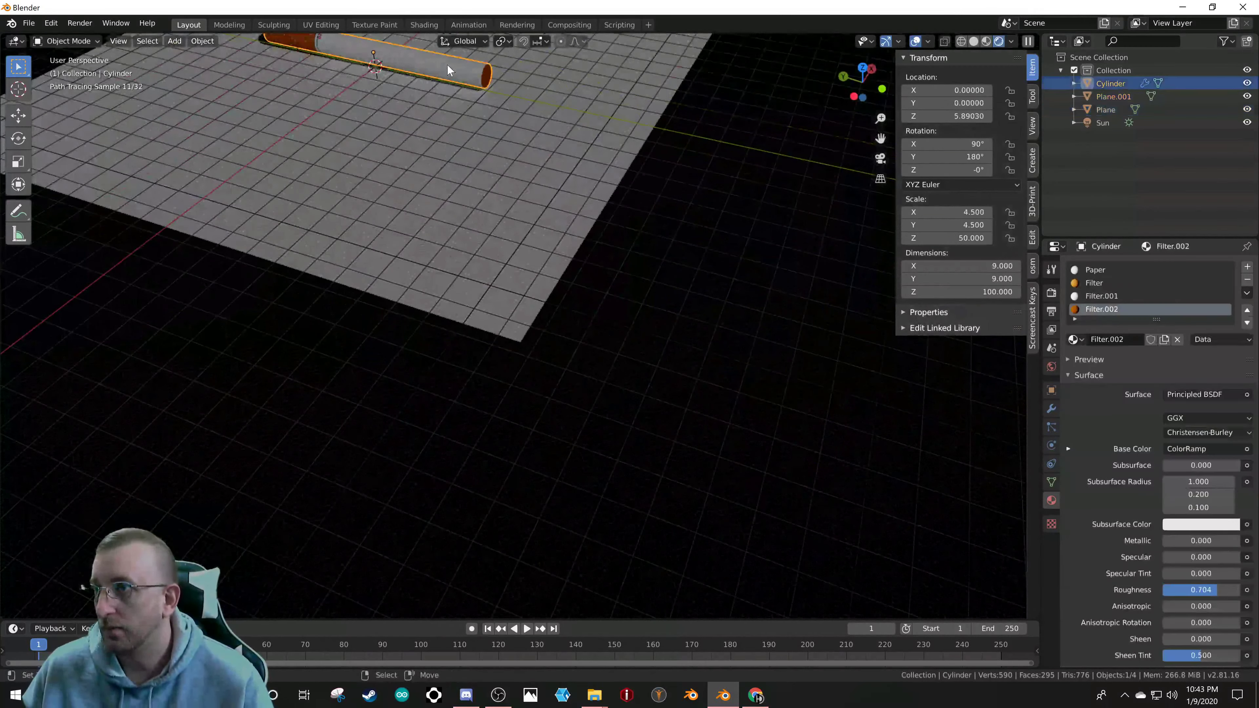
pyautogui.press('KP_Decimal')
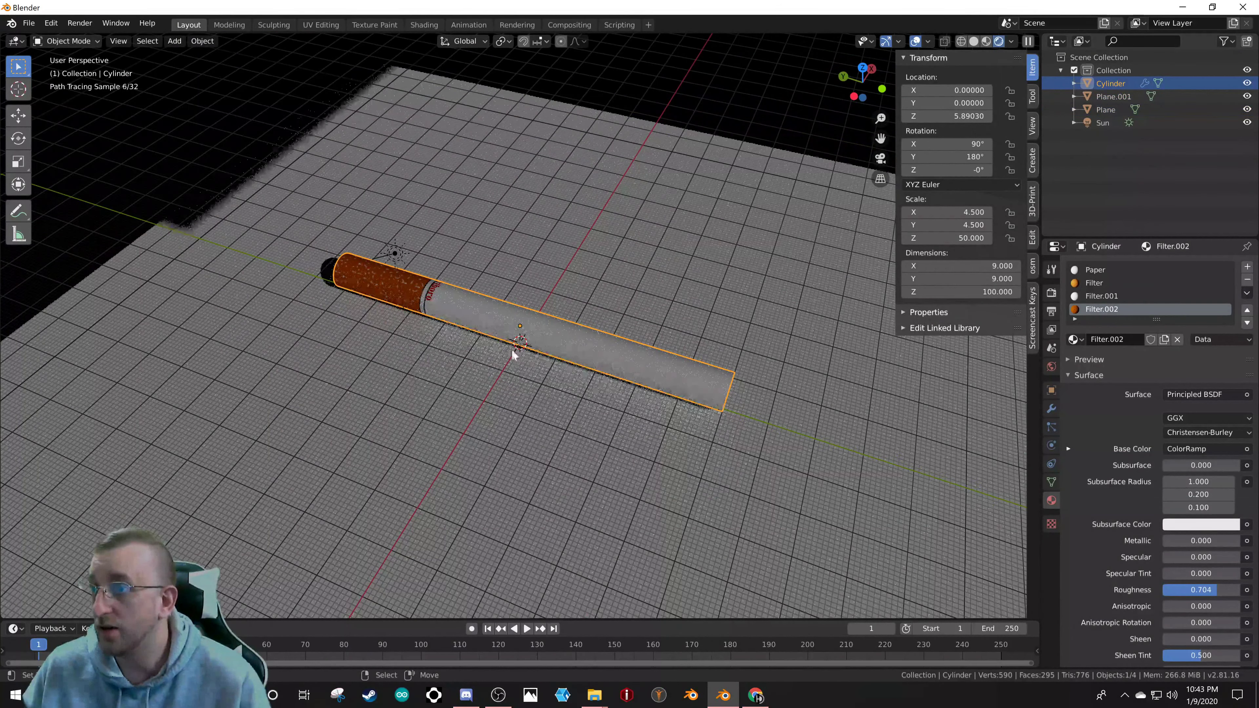
pyautogui.scroll(3, 511, 349)
pyautogui.scroll(3, 534, 333)
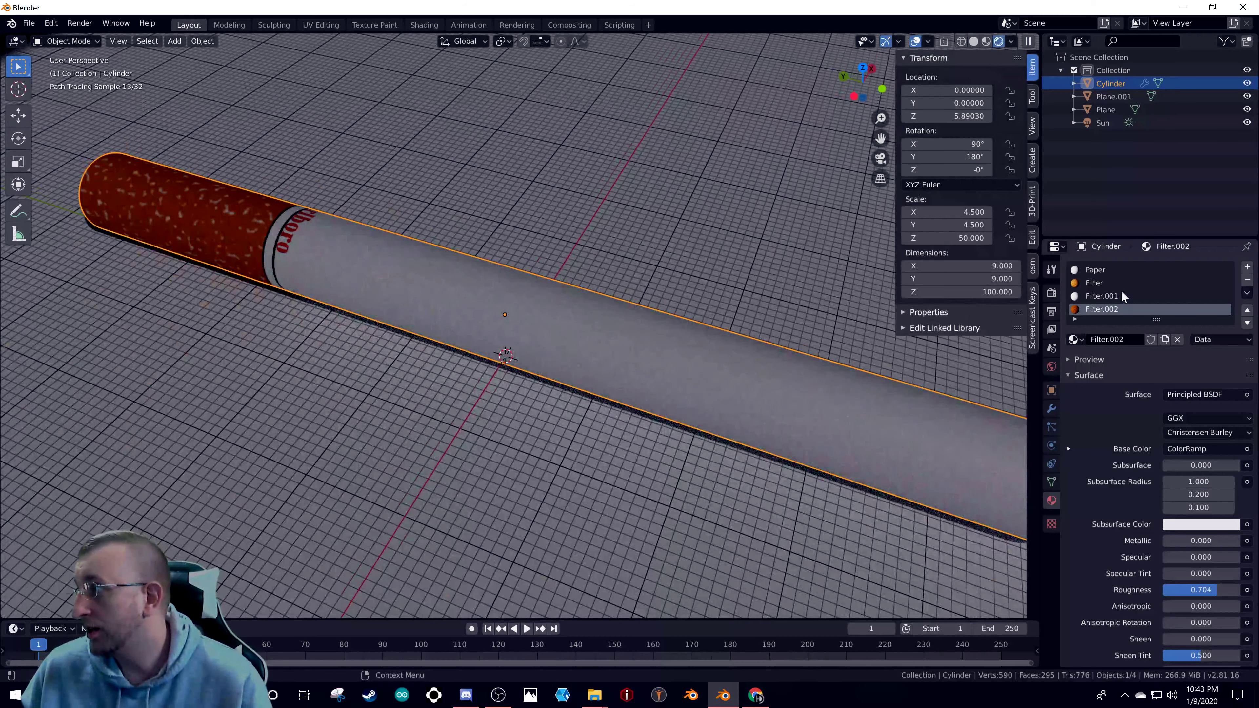
pyautogui.click(1104, 271)
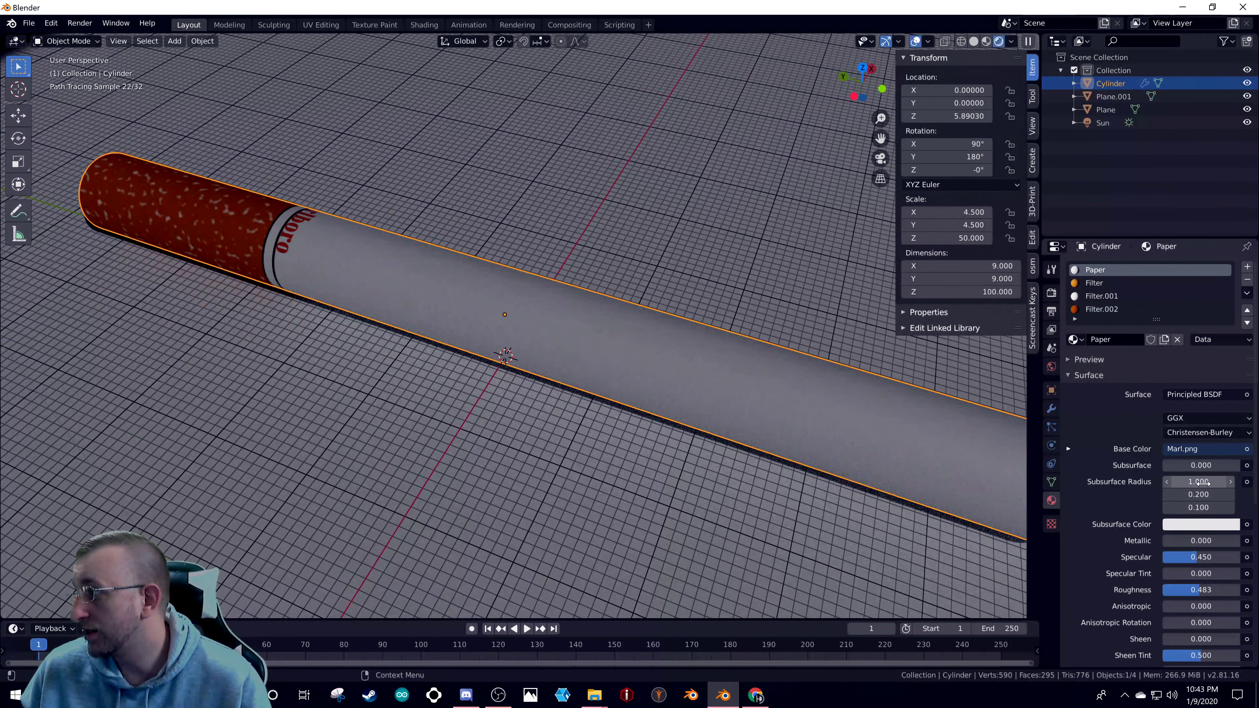
pyautogui.moveTo(1210, 559); pyautogui.dragTo(1202, 559)
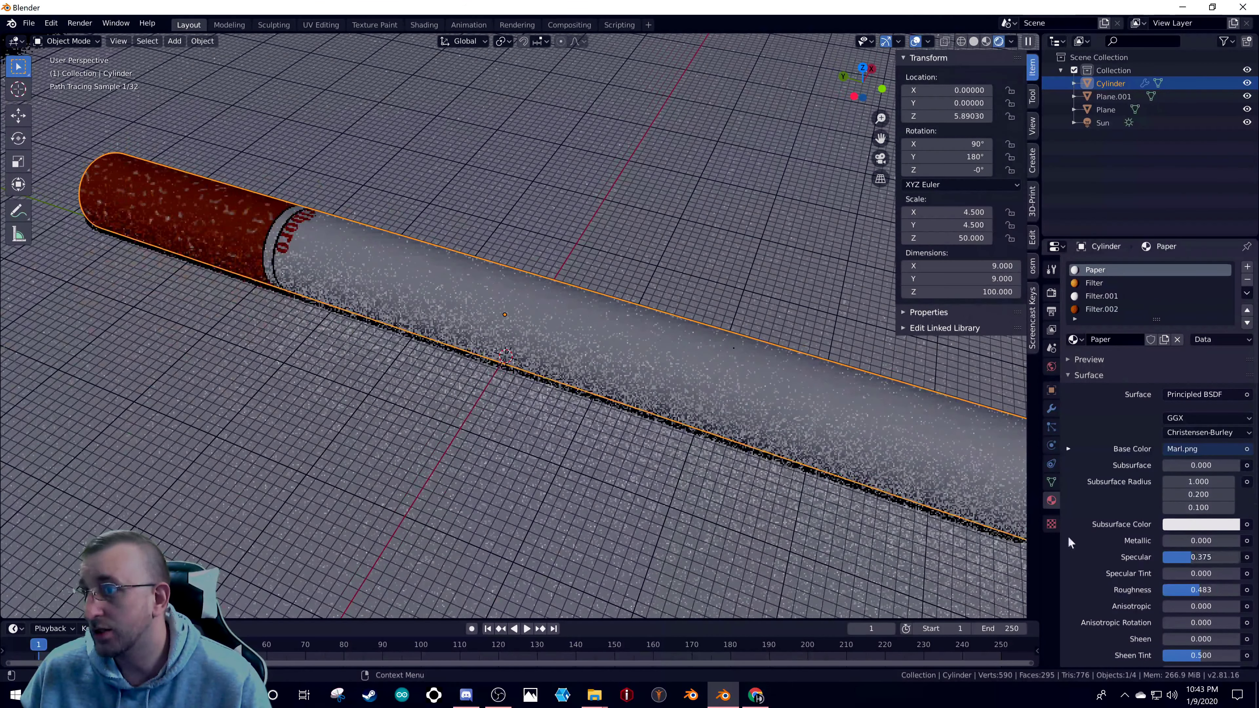
pyautogui.scroll(-6, 536, 425)
pyautogui.scroll(3, 537, 426)
# - Raise the Paper material's Roughness to 0.750
pyautogui.moveTo(537, 425); pyautogui.dragTo(531, 445, button='middle')
pyautogui.scroll(3, 523, 442)
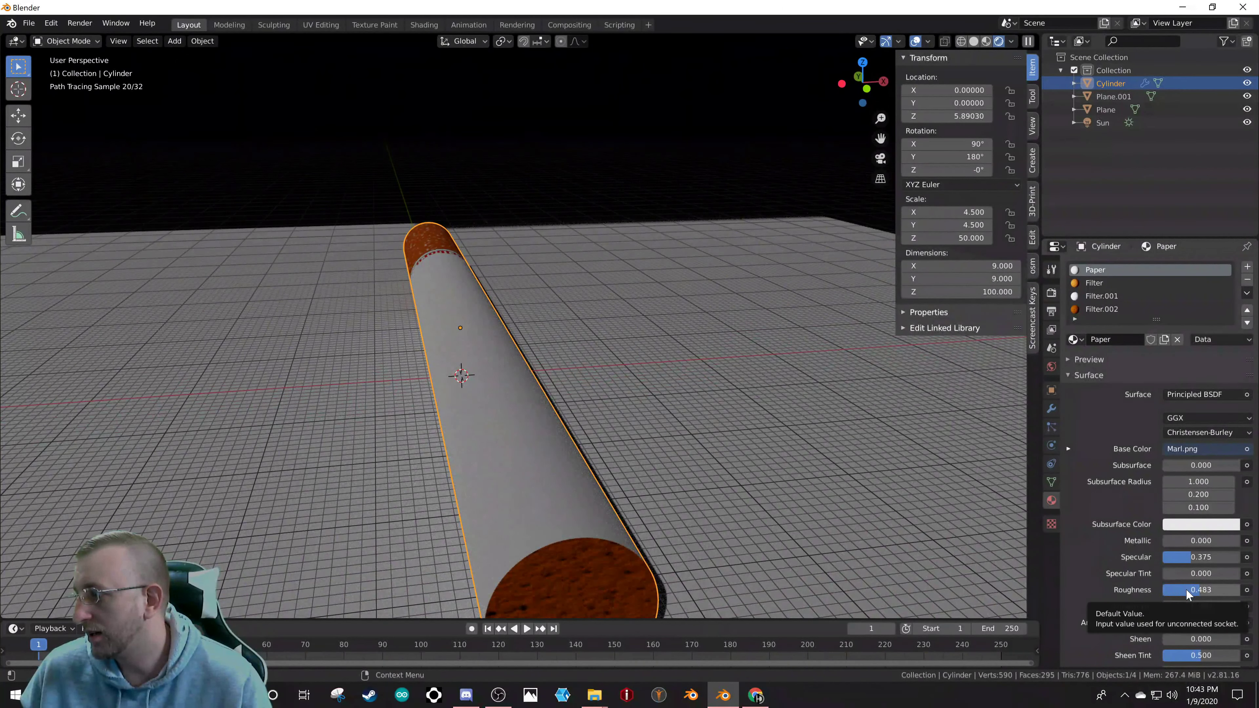
pyautogui.moveTo(1189, 590); pyautogui.dragTo(1237, 589)
pyautogui.moveTo(669, 571); pyautogui.dragTo(542, 499, button='middle')
# - Orbit around the cigarette to check its shading and shadow on the ground plane
pyautogui.moveTo(402, 410)
pyautogui.mouseDown(button='middle')
pyautogui.moveTo(332, 334)
pyautogui.moveTo(323, 354)
pyautogui.moveTo(426, 365)
pyautogui.mouseUp(button='middle')
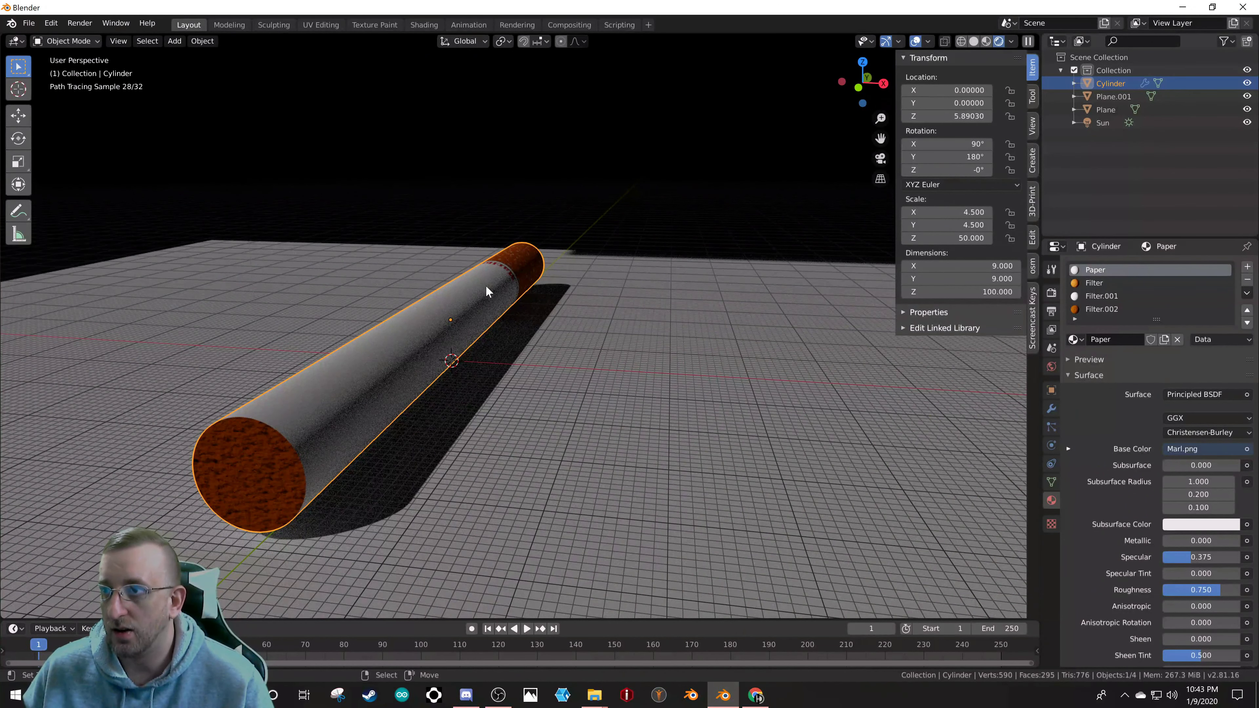
pyautogui.moveTo(425, 311)
pyautogui.mouseDown(button='middle')
pyautogui.moveTo(298, 324)
pyautogui.moveTo(332, 318)
pyautogui.moveTo(349, 334)
pyautogui.moveTo(281, 343)
pyautogui.moveTo(250, 339)
pyautogui.moveTo(233, 318)
pyautogui.moveTo(265, 316)
pyautogui.mouseUp(button='middle')
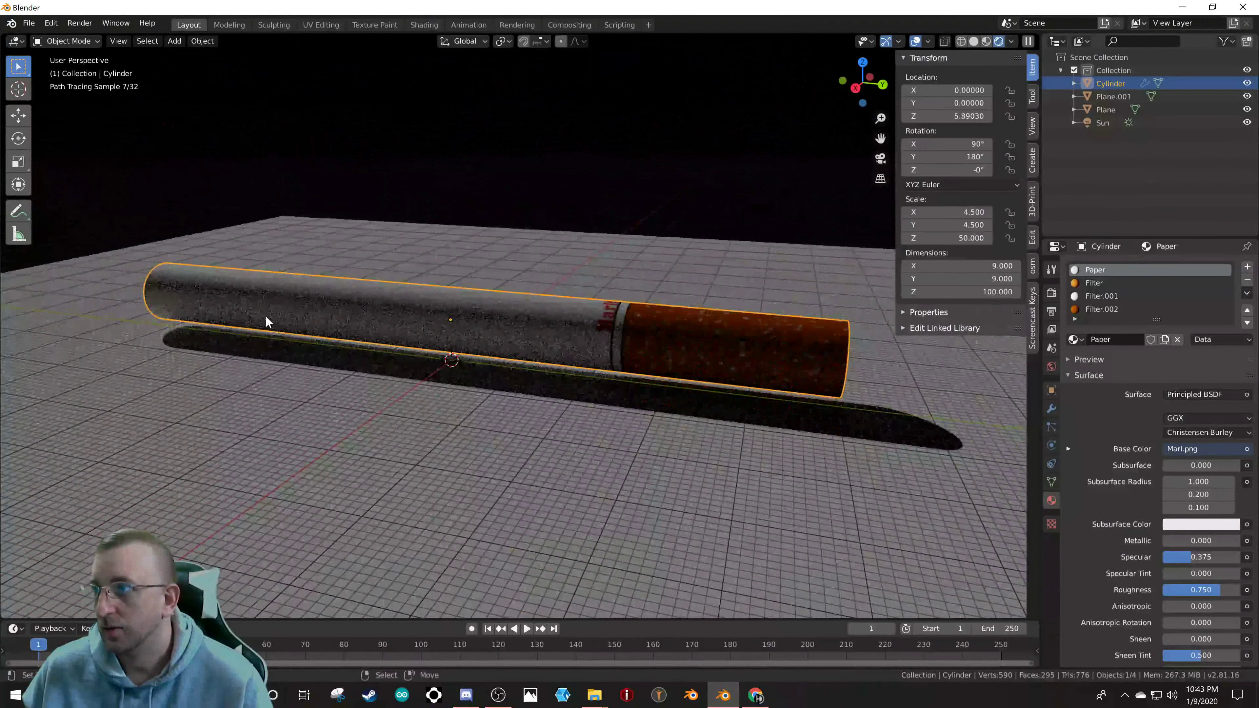
pyautogui.scroll(1, 575, 281)
pyautogui.moveTo(575, 282)
pyautogui.mouseDown(button='middle')
pyautogui.moveTo(741, 377)
pyautogui.moveTo(587, 397)
pyautogui.moveTo(517, 517)
pyautogui.moveTo(582, 448)
pyautogui.moveTo(562, 404)
pyautogui.moveTo(584, 422)
pyautogui.moveTo(541, 279)
pyautogui.moveTo(527, 310)
pyautogui.moveTo(505, 313)
pyautogui.moveTo(681, 309)
pyautogui.moveTo(680, 325)
pyautogui.mouseUp(button='middle')
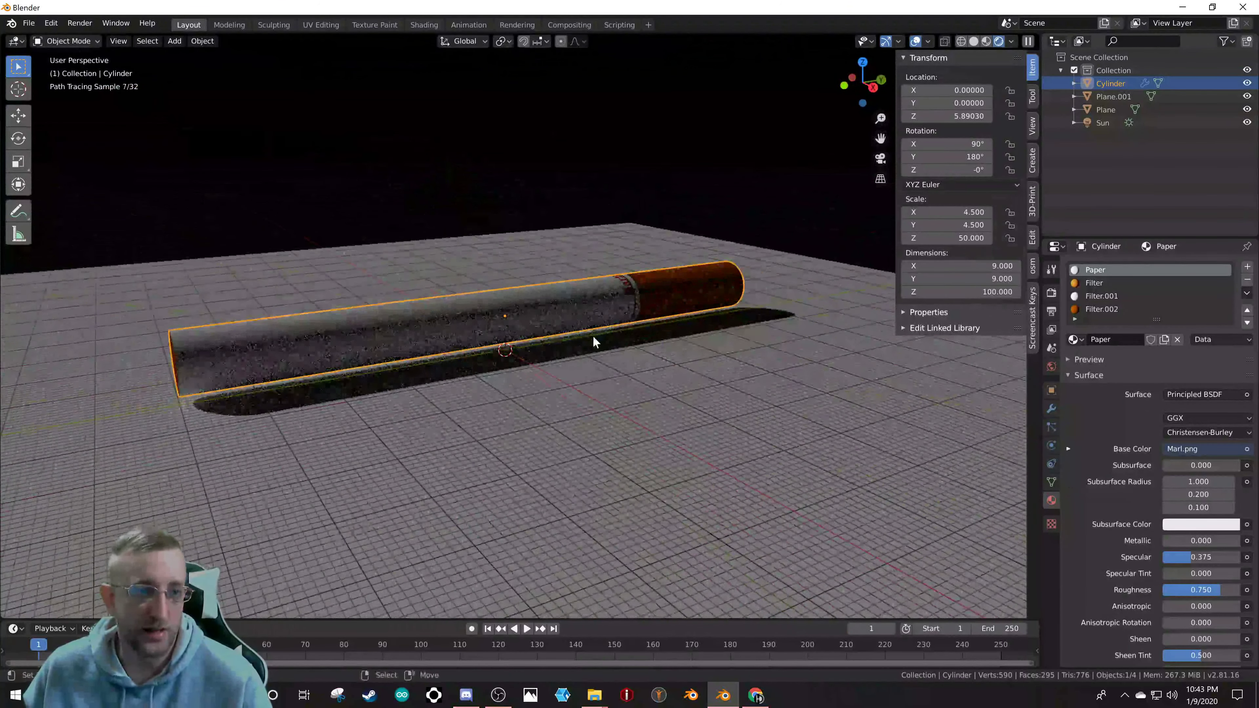
pyautogui.moveTo(592, 339)
pyautogui.mouseDown(button='middle')
pyautogui.moveTo(662, 336)
pyautogui.moveTo(590, 379)
pyautogui.moveTo(688, 387)
pyautogui.mouseUp(button='middle')
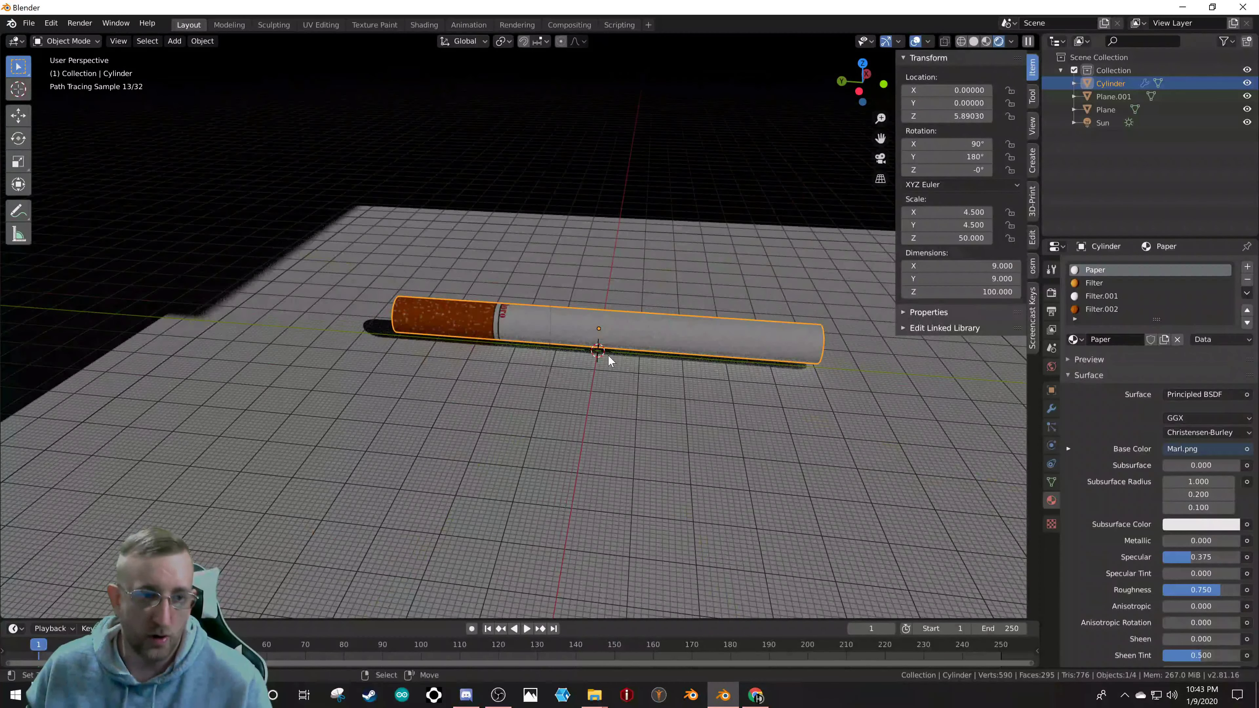